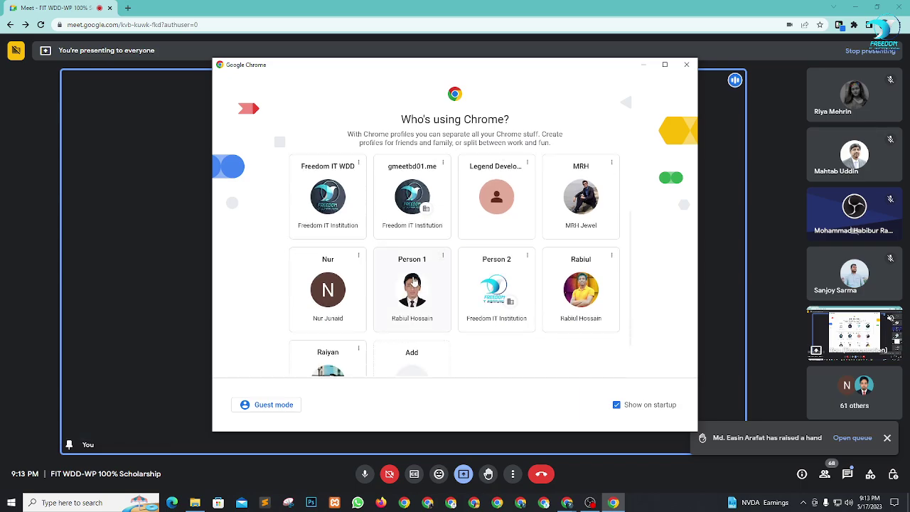
# Start Chrome with the Person 1 profile and load the pantheon.io home page
pyautogui.click(415, 283)
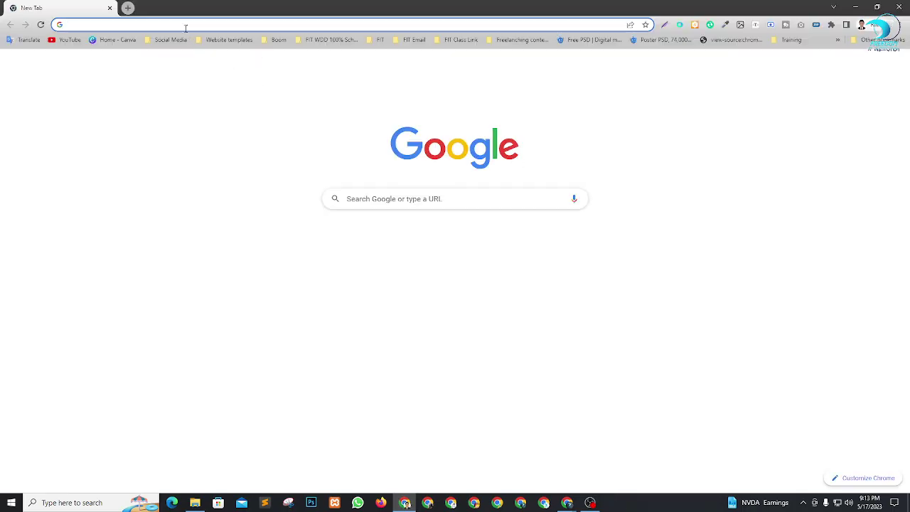
pyautogui.click(188, 23)
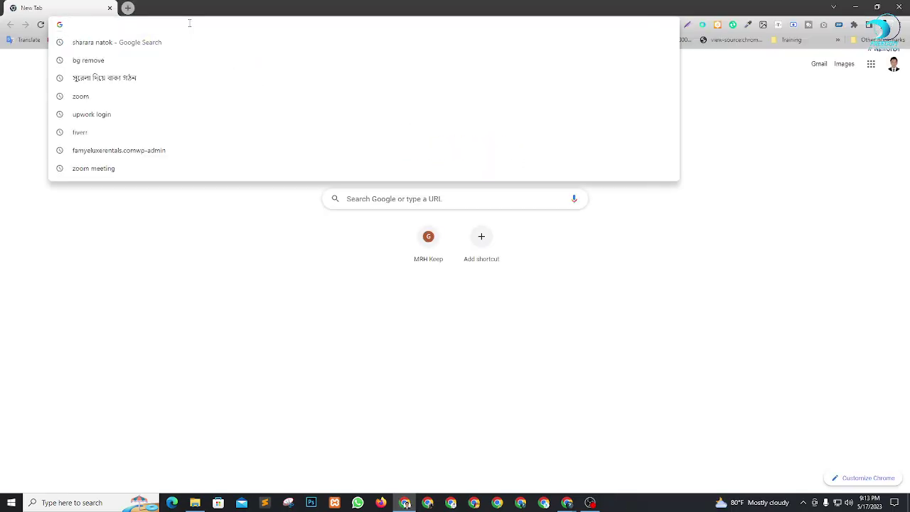
pyautogui.write('pa')
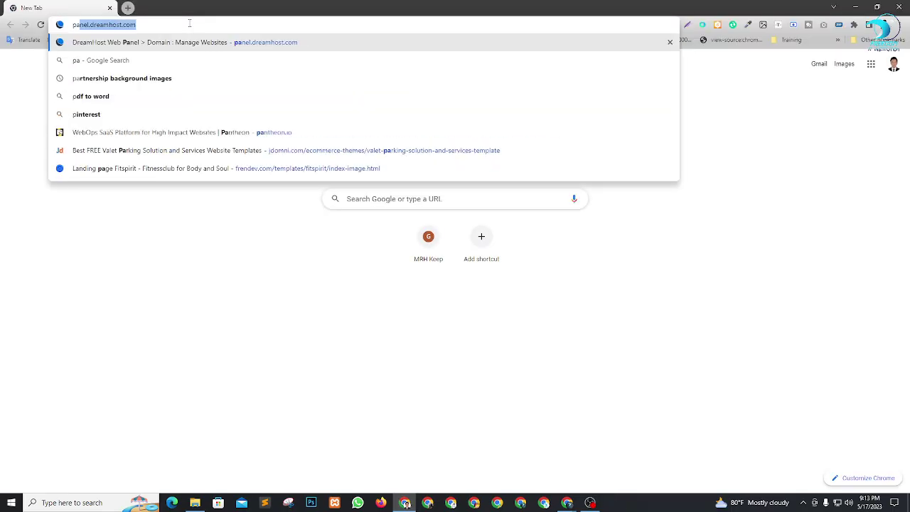
pyautogui.write('ntheon.io')
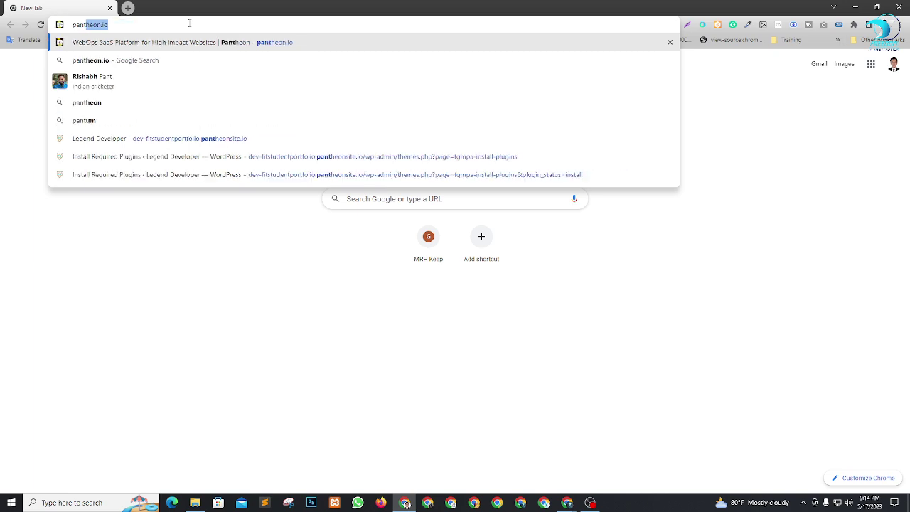
pyautogui.press('Return')
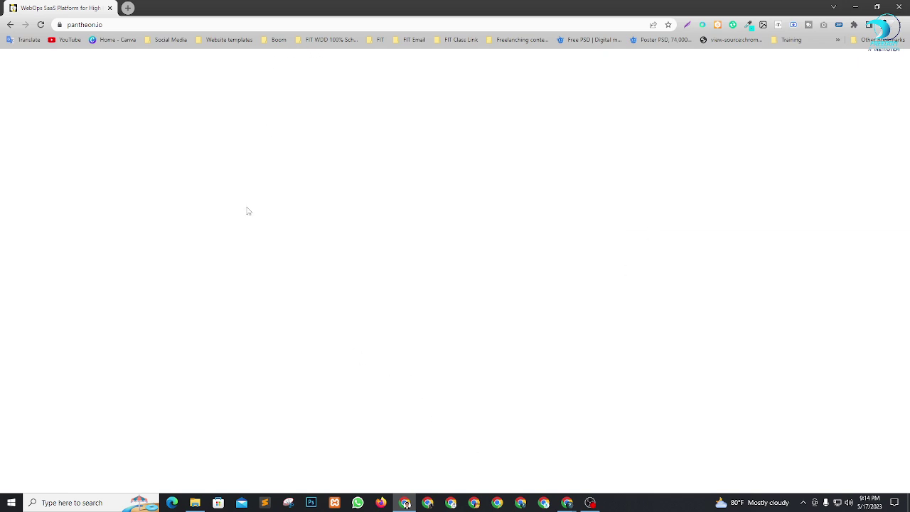
pyautogui.click(41, 26)
# Open tastewp.com in a new browser tab, without the dashboard path
pyautogui.click(128, 8)
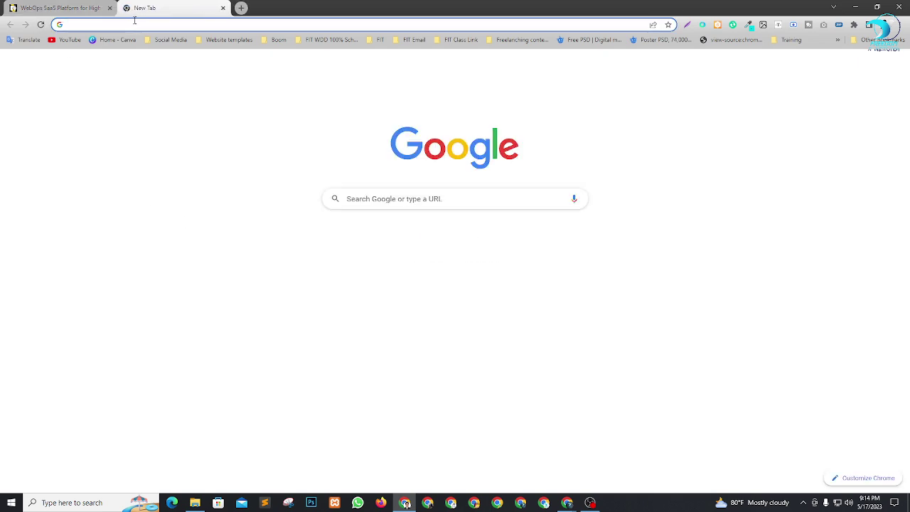
pyautogui.write('tas')
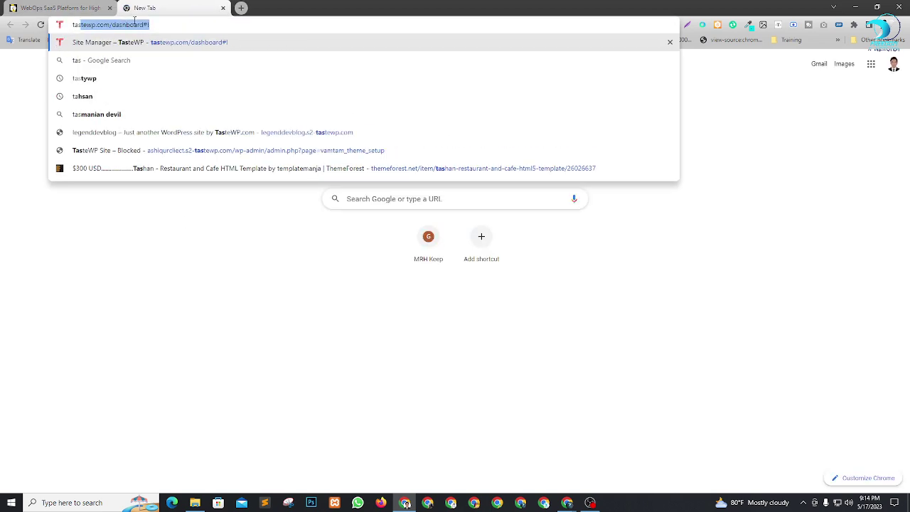
pyautogui.press('Right')
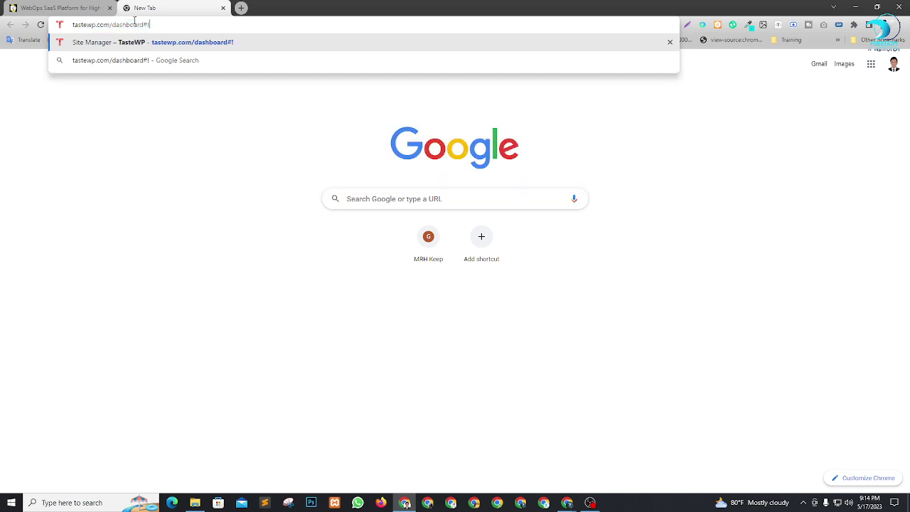
pyautogui.press('BackSpace')
pyautogui.press('BackSpace')
pyautogui.press('BackSpace')
pyautogui.press('BackSpace')
pyautogui.press('BackSpace')
pyautogui.press('BackSpace')
pyautogui.press('BackSpace')
pyautogui.press('BackSpace')
pyautogui.press('BackSpace')
pyautogui.press('BackSpace')
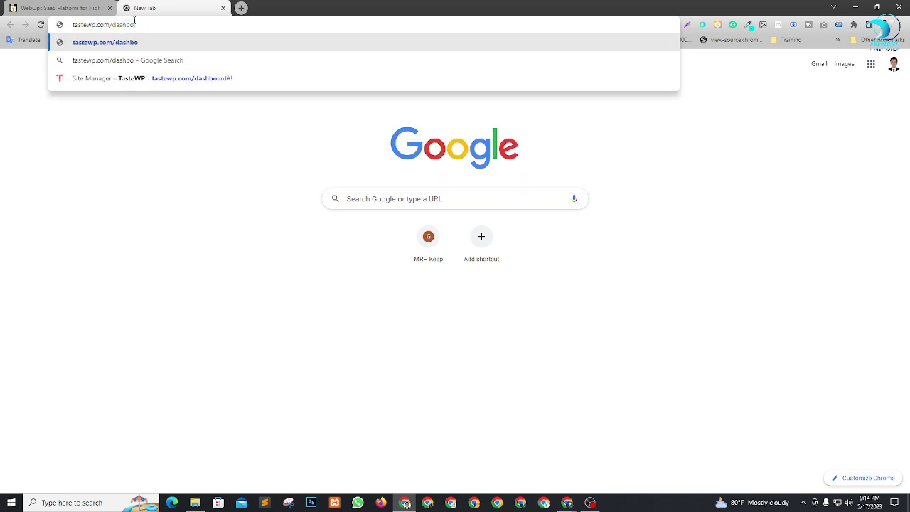
pyautogui.press('BackSpace')
pyautogui.press('Return')
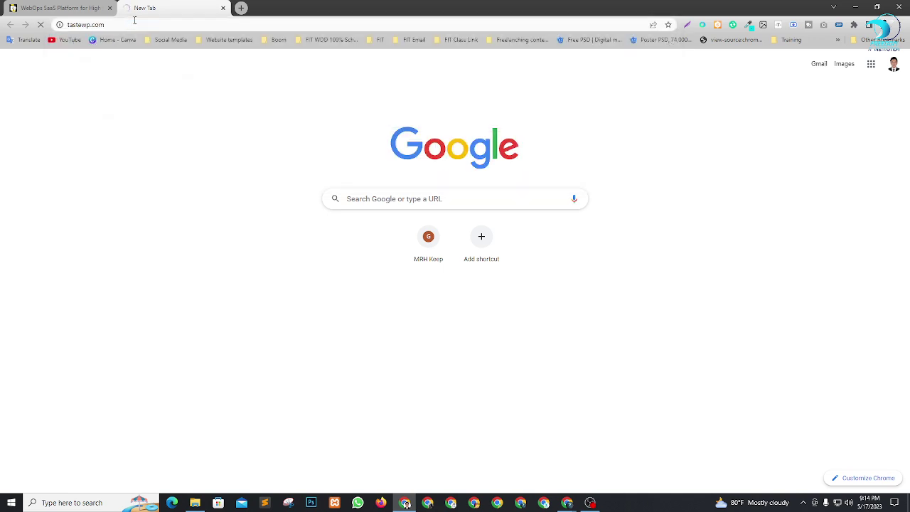
# Look over the Pantheon and TasteWP home pages
pyautogui.click(68, 8)
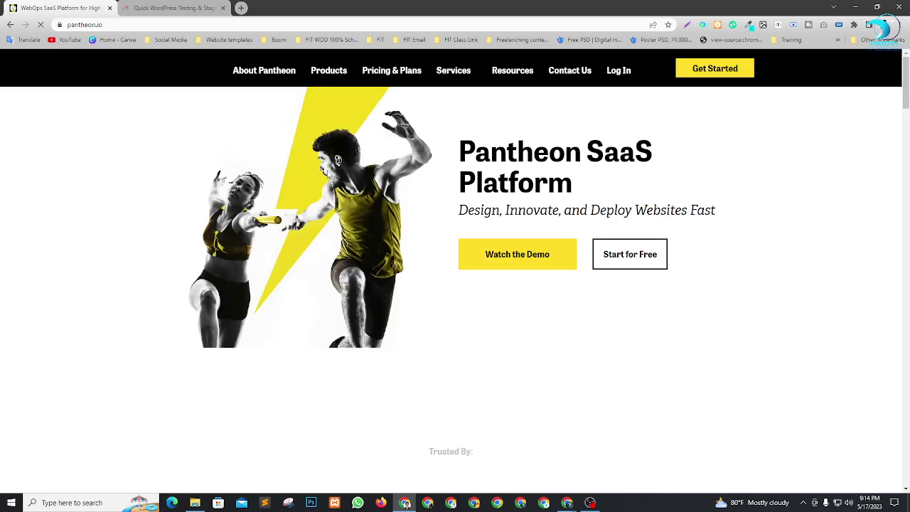
pyautogui.hotkey('ctrl', 'Tab')
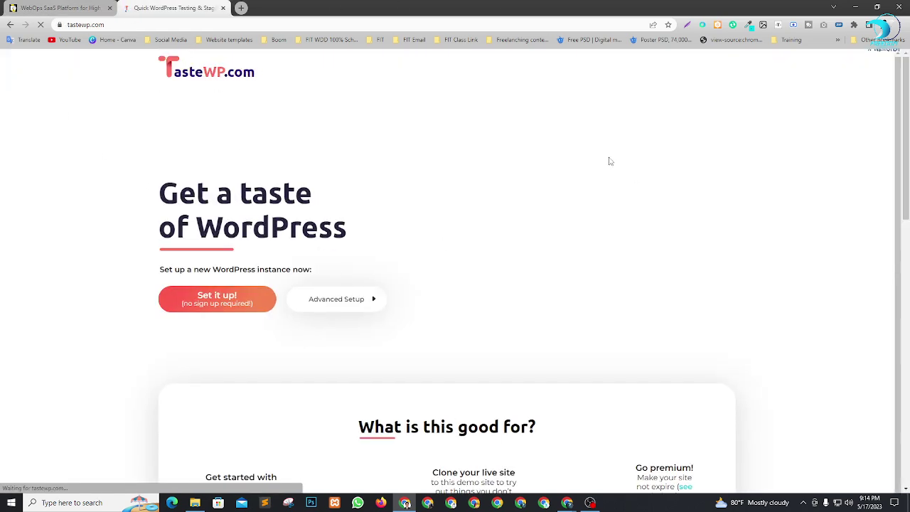
pyautogui.scroll(-1, 561, 174)
pyautogui.scroll(-2, 545, 181)
pyautogui.scroll(3, 488, 187)
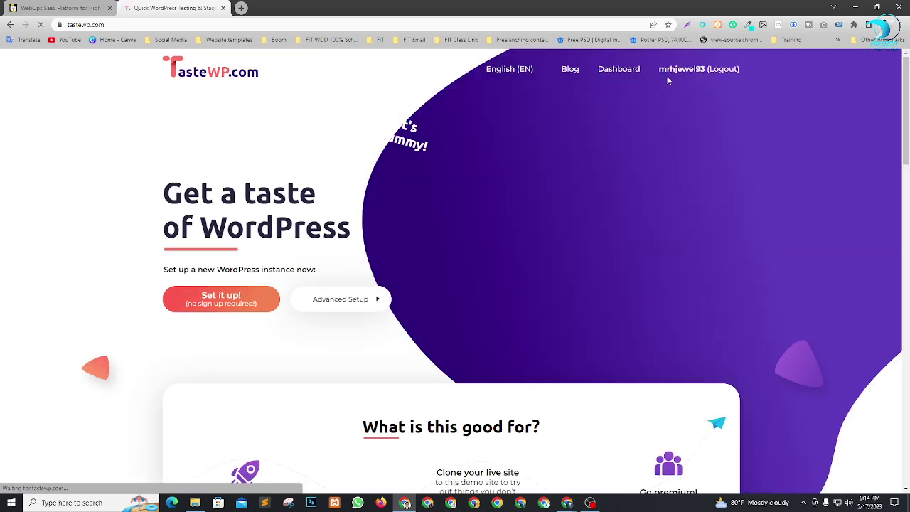
pyautogui.click(54, 8)
pyautogui.click(144, 8)
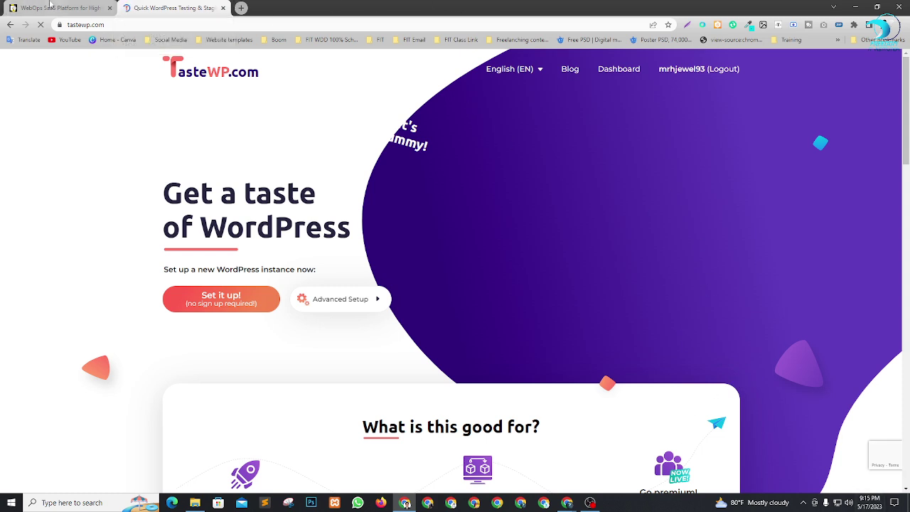
# Open Pantheon's login page and go back to the TasteWP home page
pyautogui.click(50, 6)
pyautogui.click(625, 134)
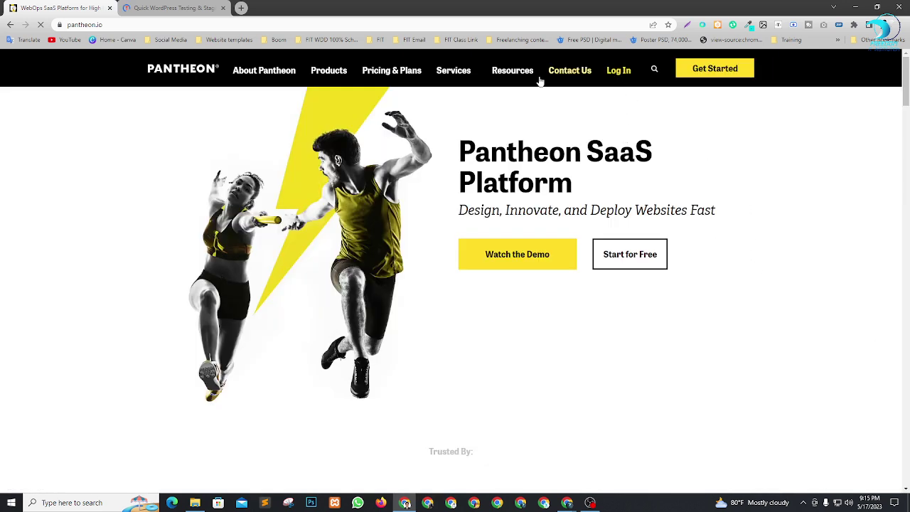
pyautogui.click(618, 71)
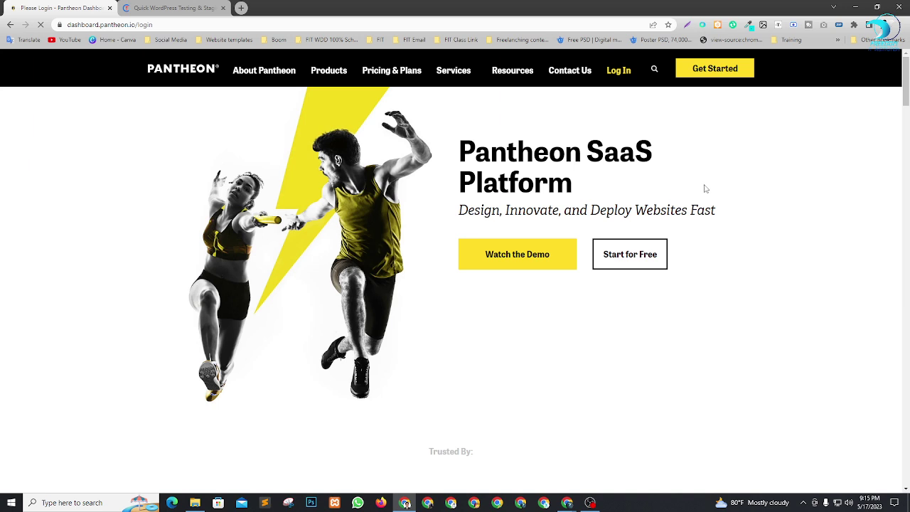
pyautogui.click(206, 7)
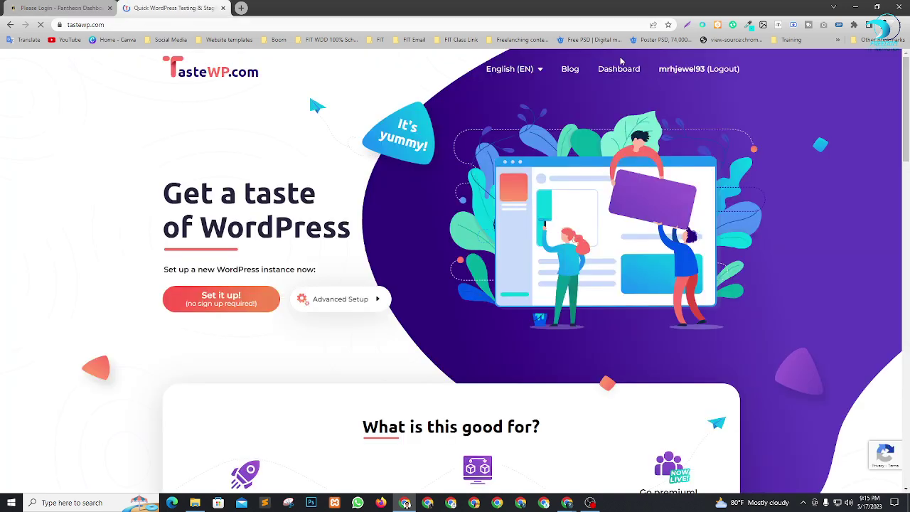
pyautogui.click(64, 8)
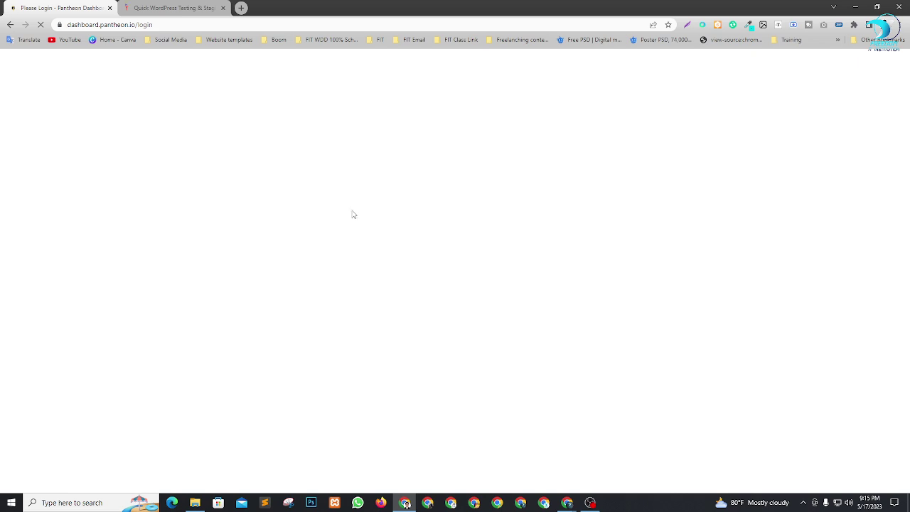
pyautogui.click(145, 6)
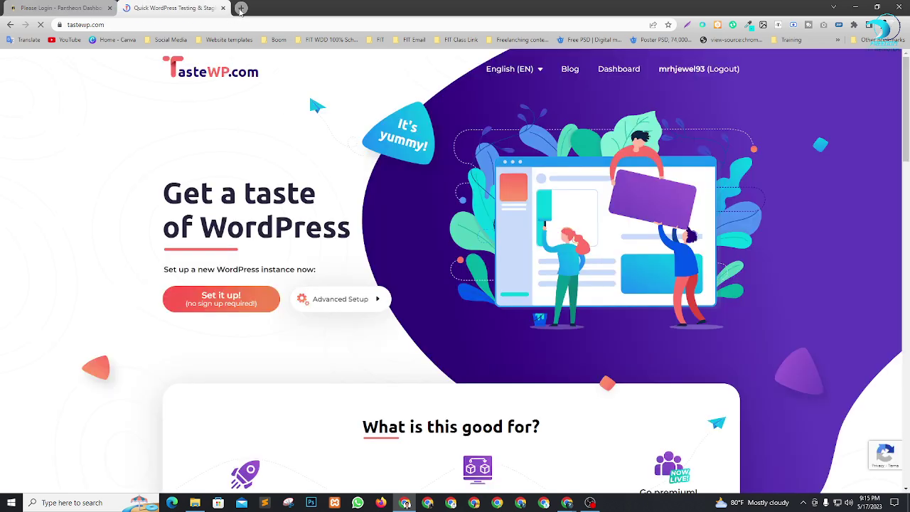
# Search Google for wpsandbox in a new browser tab
pyautogui.click(241, 7)
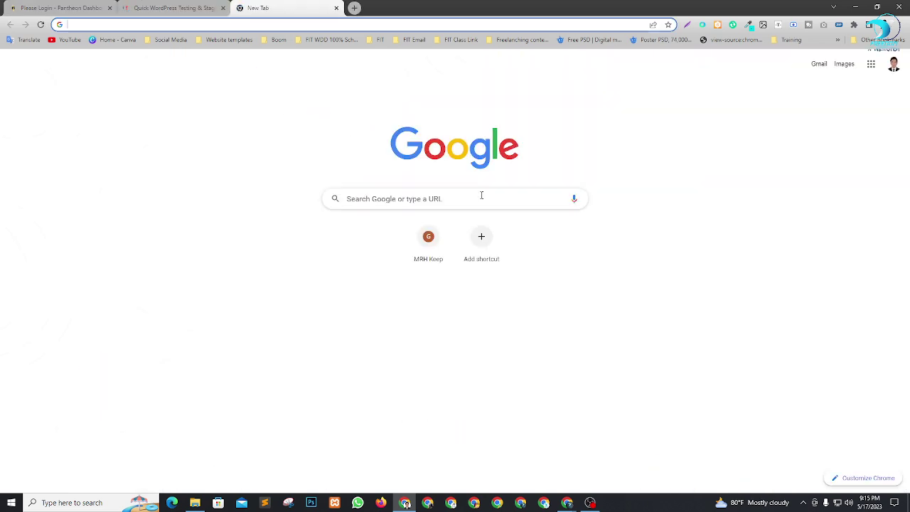
pyautogui.write('wp')
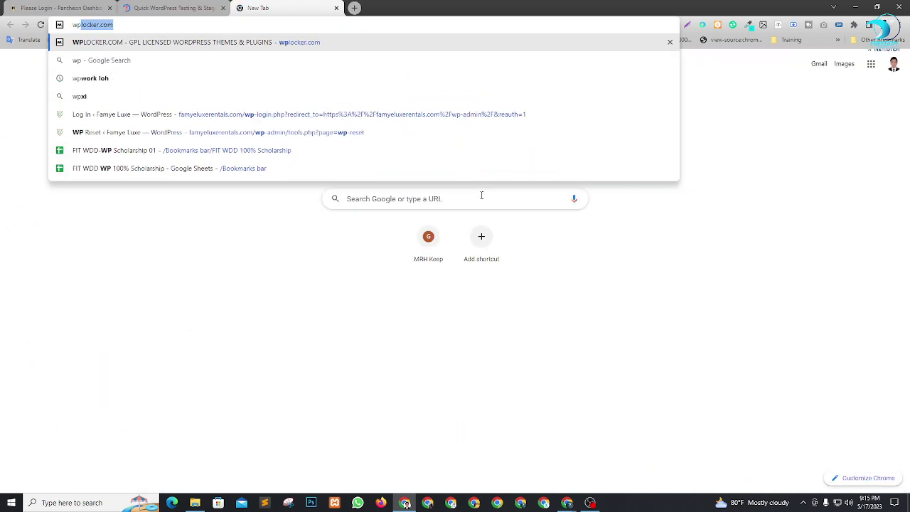
pyautogui.write('sa')
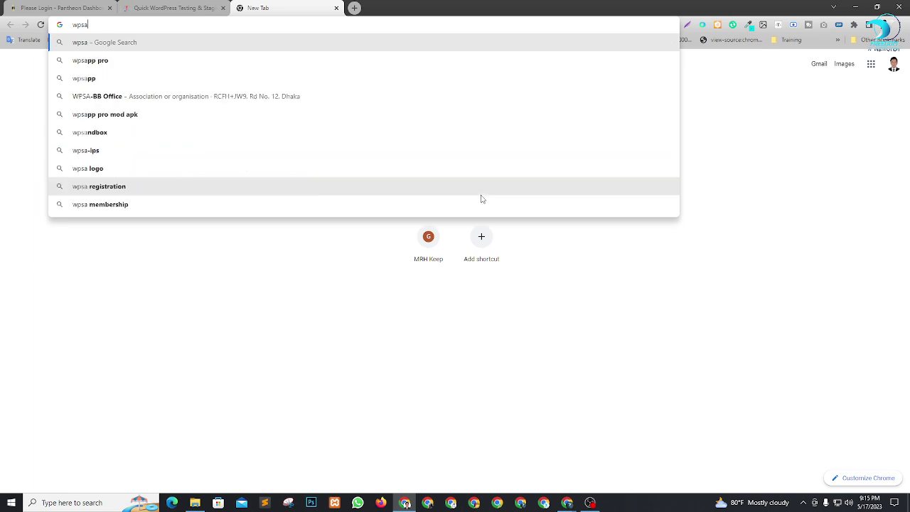
pyautogui.press('Down')
pyautogui.press('Down')
pyautogui.press('Down')
pyautogui.press('Down')
pyautogui.press('Down')
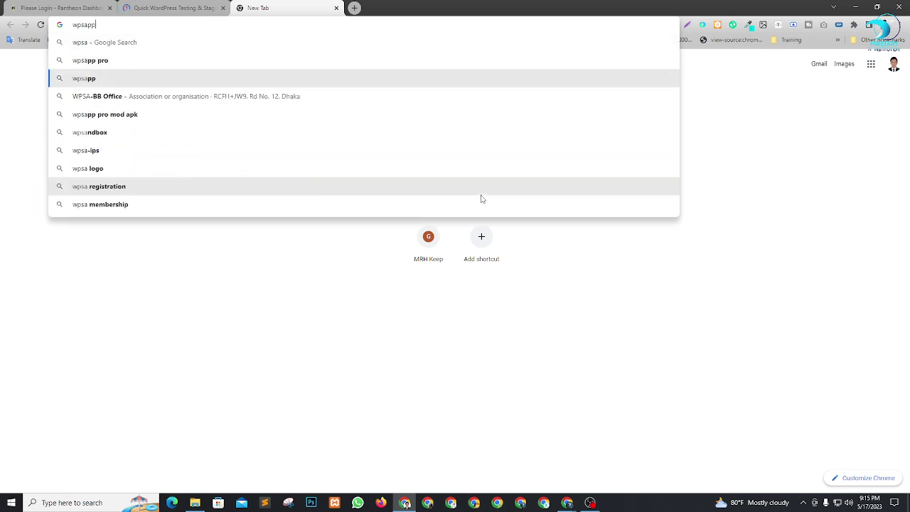
pyautogui.press('Return')
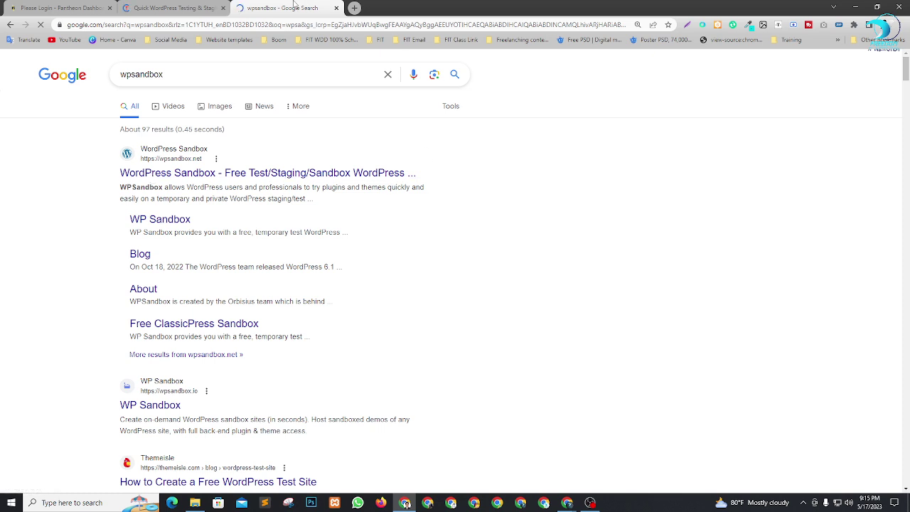
# Open the wpsandbox.net site and start creating a free temporary WordPress site
pyautogui.click(171, 7)
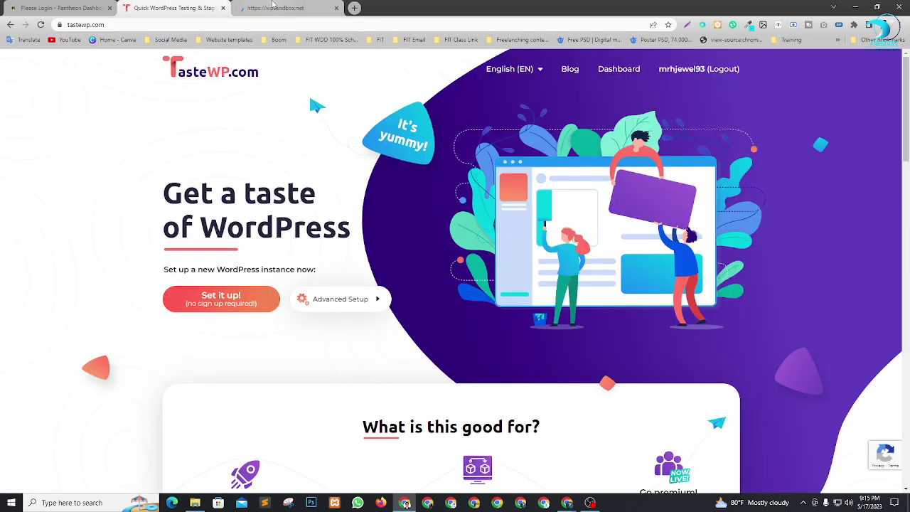
pyautogui.click(280, 7)
pyautogui.click(74, 7)
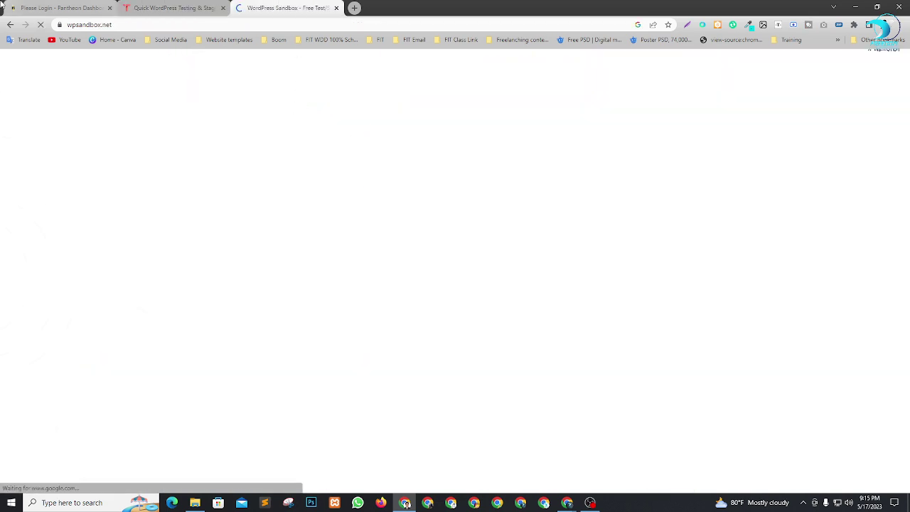
pyautogui.click(169, 7)
pyautogui.click(293, 6)
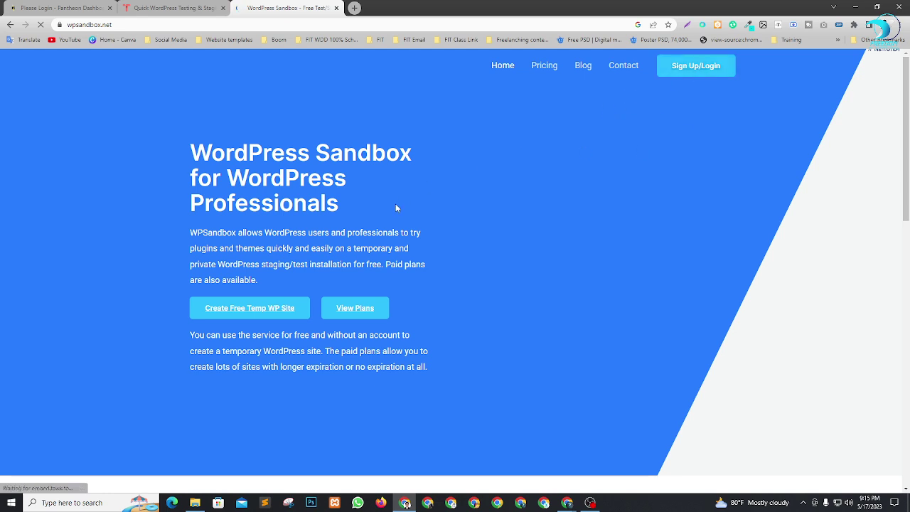
pyautogui.click(240, 311)
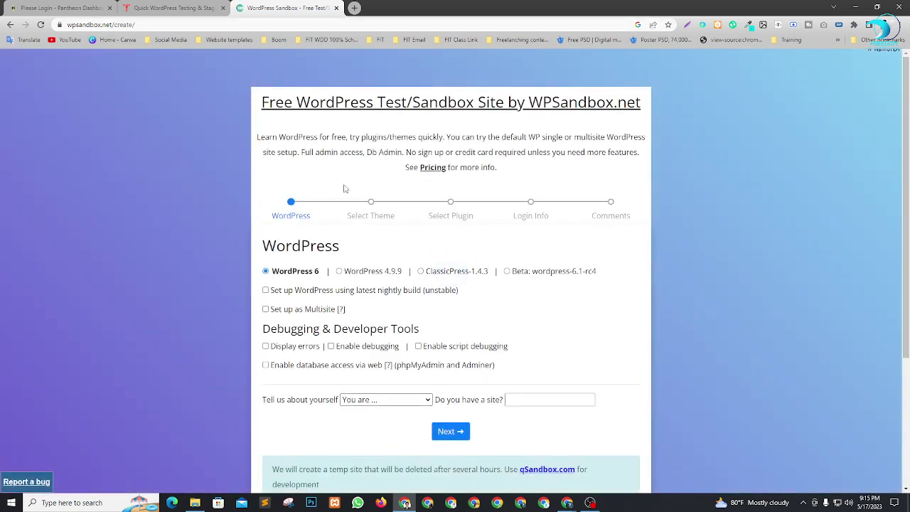
# Copy the address of the WPSandbox site creation page and switch to the Google Meet call
pyautogui.click(153, 24)
pyautogui.hotkey('ctrl', 'c')
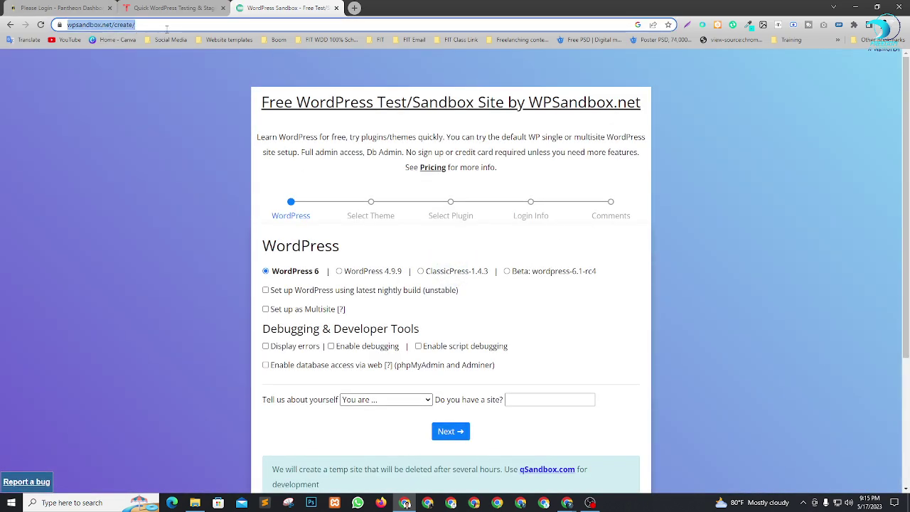
pyautogui.hotkey('alt', 'Tab')
pyautogui.press('Tab')
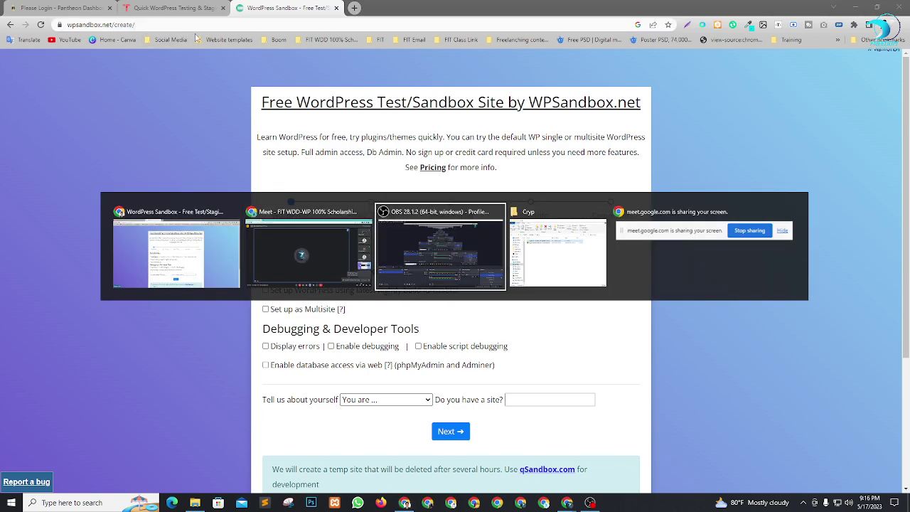
pyautogui.hotkey('shift', 'Tab')
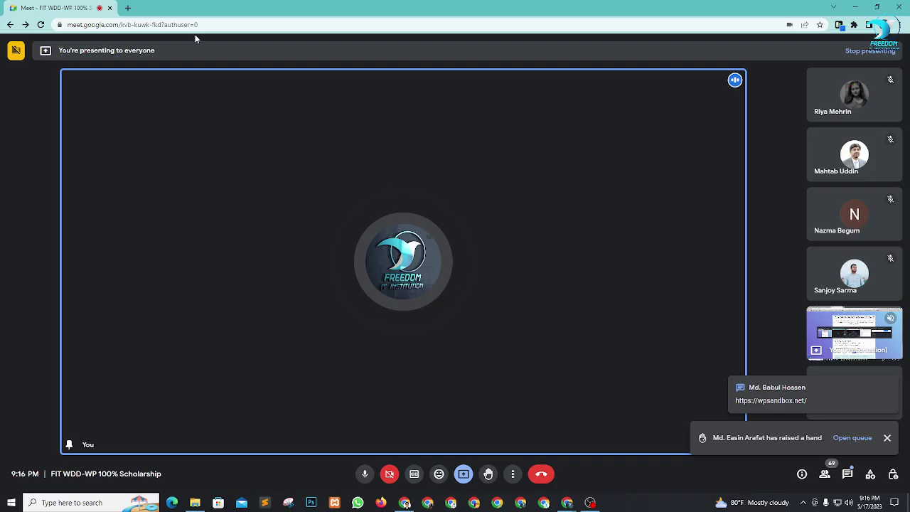
# Post the copied wpsandbox.net/create/ link in the in-call messages and return to the WPSandbox setup form
pyautogui.click(847, 474)
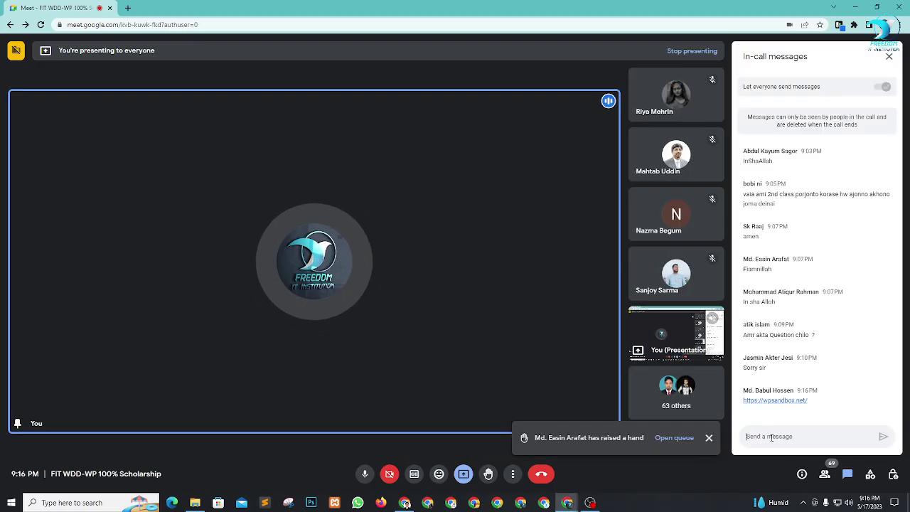
pyautogui.click(771, 437)
pyautogui.hotkey('ctrl', 'v')
pyautogui.press('Return')
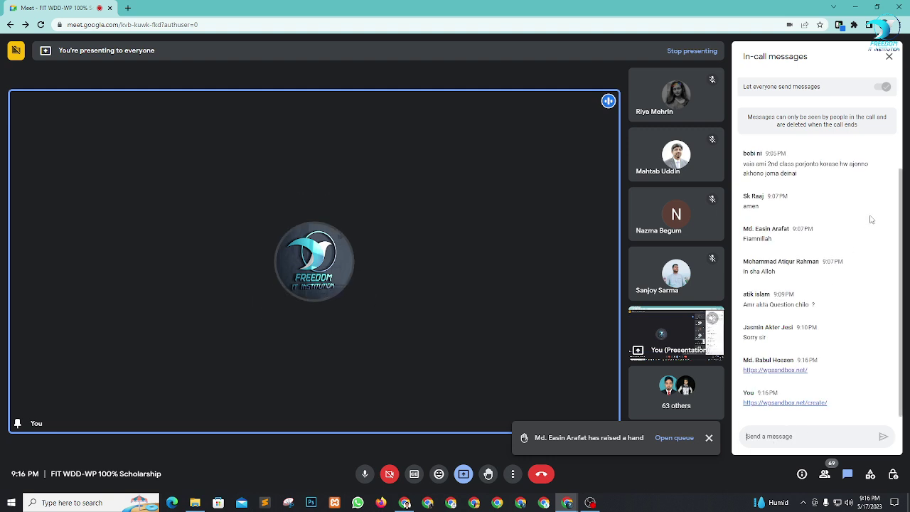
pyautogui.click(889, 55)
pyautogui.hotkey('alt', 'Tab')
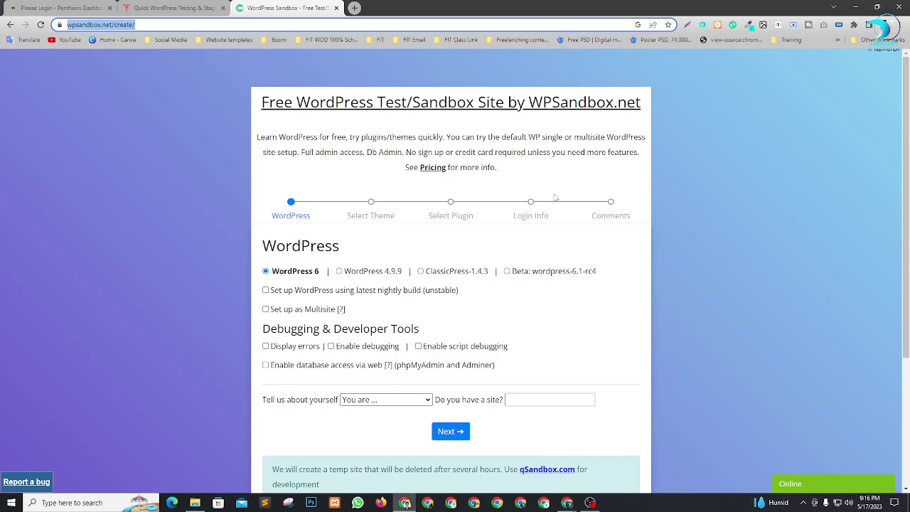
pyautogui.scroll(-2, 290, 300)
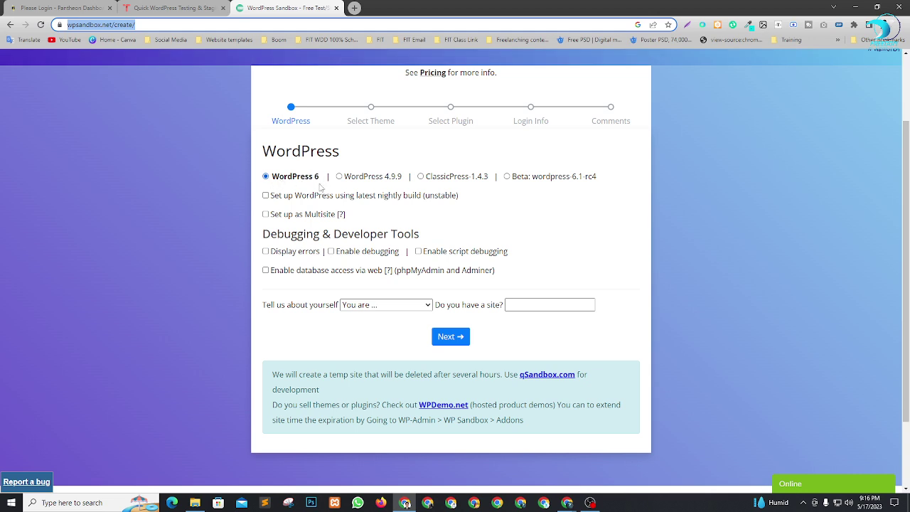
# Continue past the WordPress setup stage with WordPress 6 selected and the profile and site fields left blank
pyautogui.scroll(-2, 398, 204)
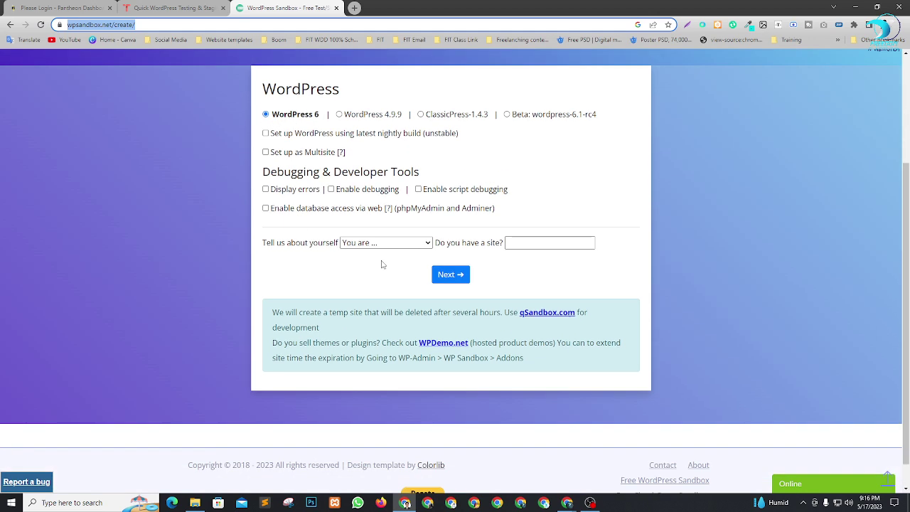
pyautogui.click(414, 216)
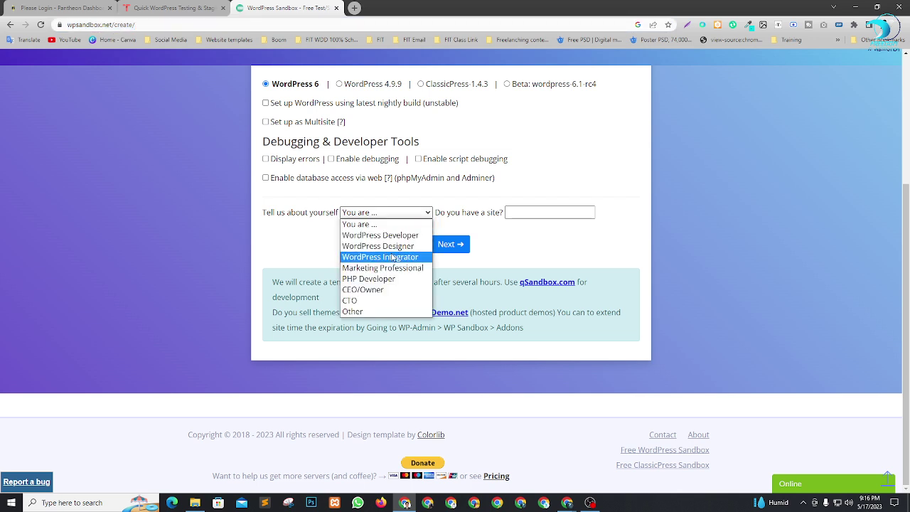
pyautogui.click(290, 257)
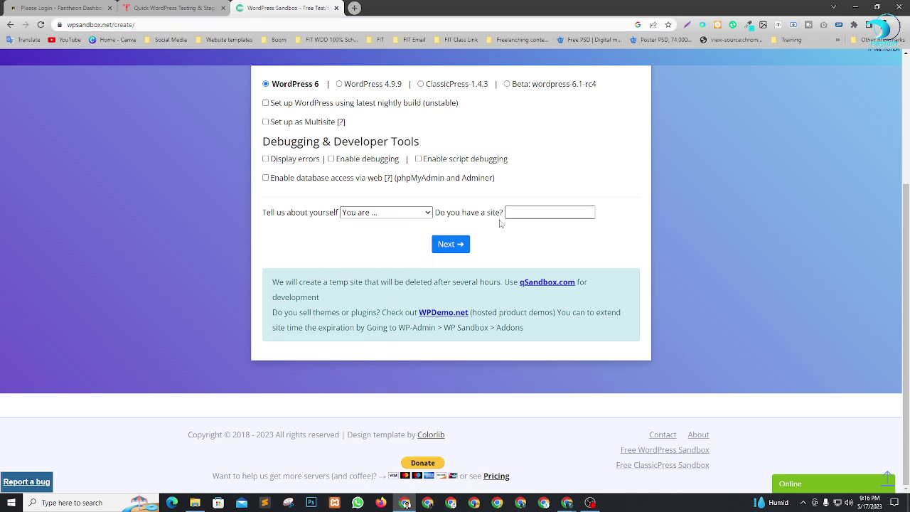
pyautogui.click(455, 247)
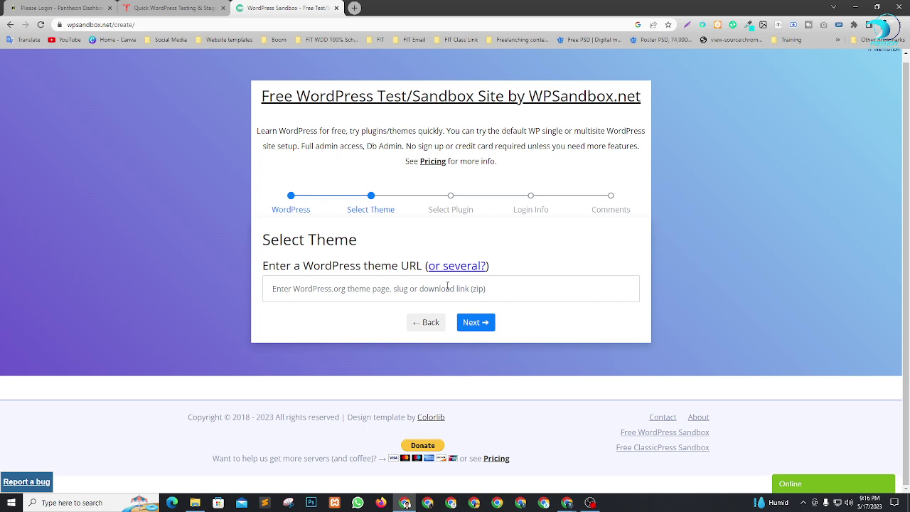
# Skip the theme and plugin selection stages without entering a URL for either
pyautogui.click(474, 322)
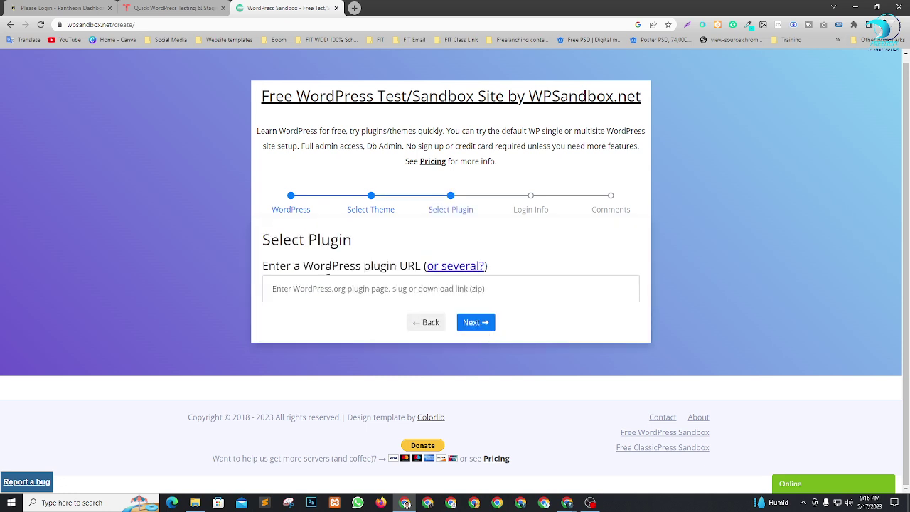
pyautogui.moveTo(320, 271); pyautogui.dragTo(393, 274)
pyautogui.click(392, 273)
pyautogui.click(476, 323)
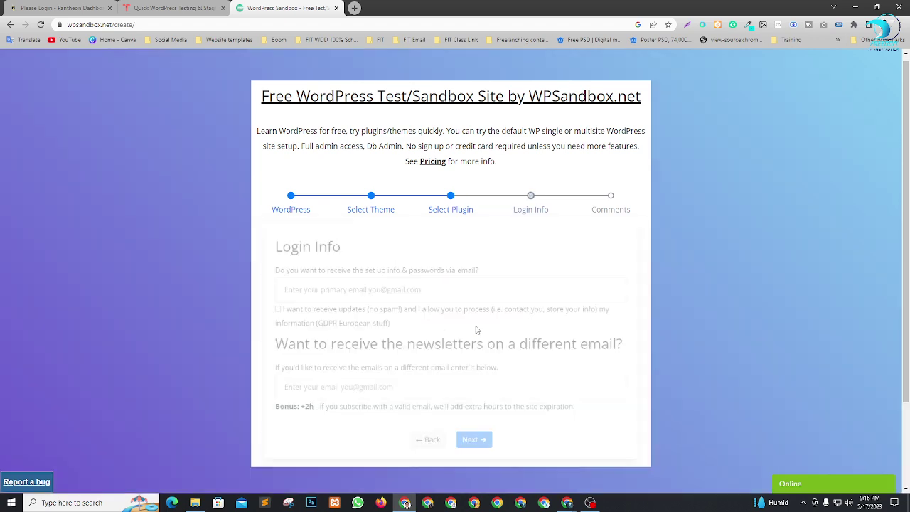
# Fill in the primary email in the Login Info form with the suggested address, and briefly check the Google Meet call
pyautogui.scroll(-3, 443, 256)
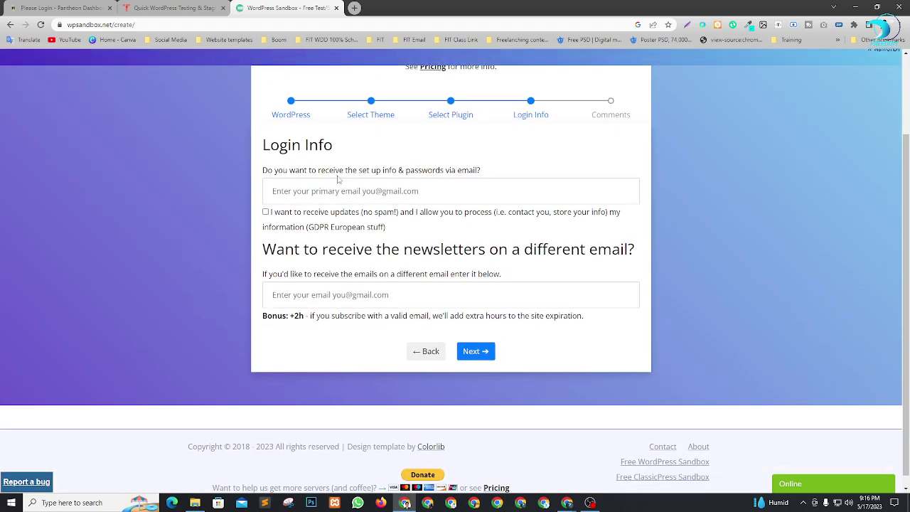
pyautogui.click(343, 201)
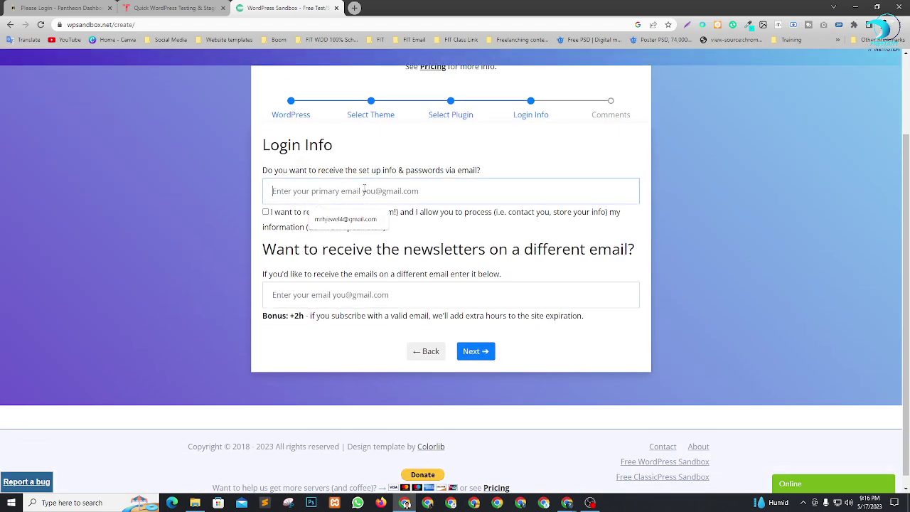
pyautogui.click(348, 221)
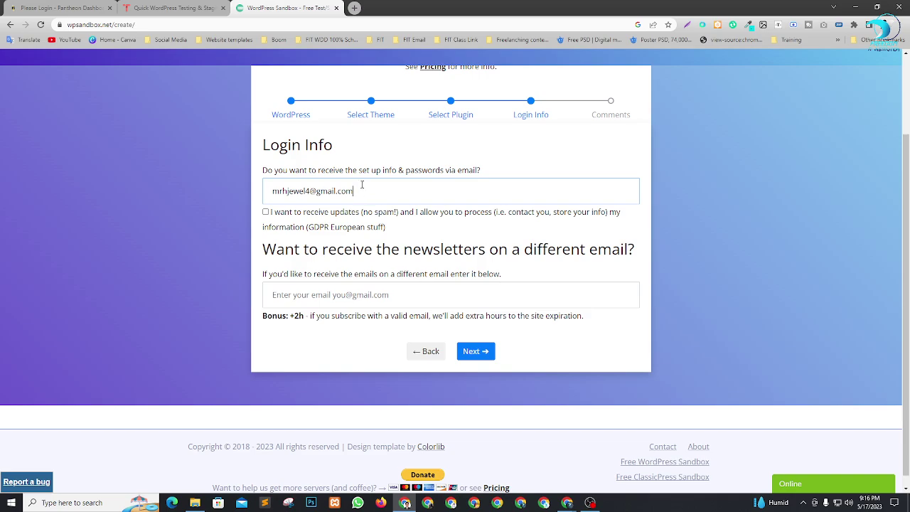
pyautogui.hotkey('alt', 'Tab')
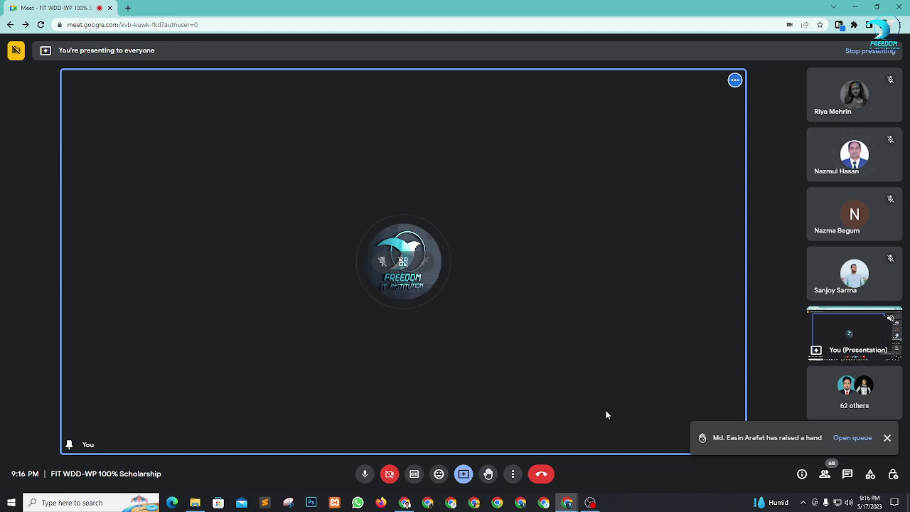
pyautogui.hotkey('alt', 'Tab')
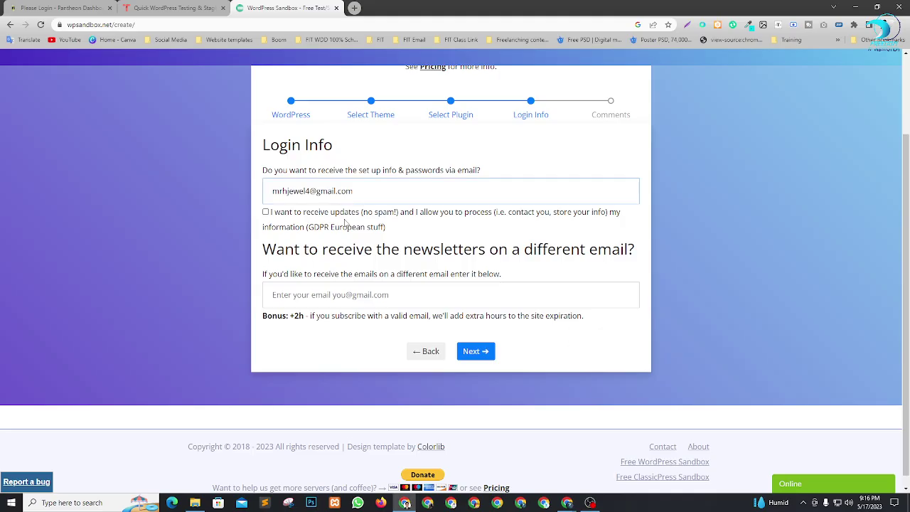
# Copy the primary email address into the newsletter email field
pyautogui.hotkey('ctrl', 'a')
pyautogui.hotkey('ctrl', 'c')
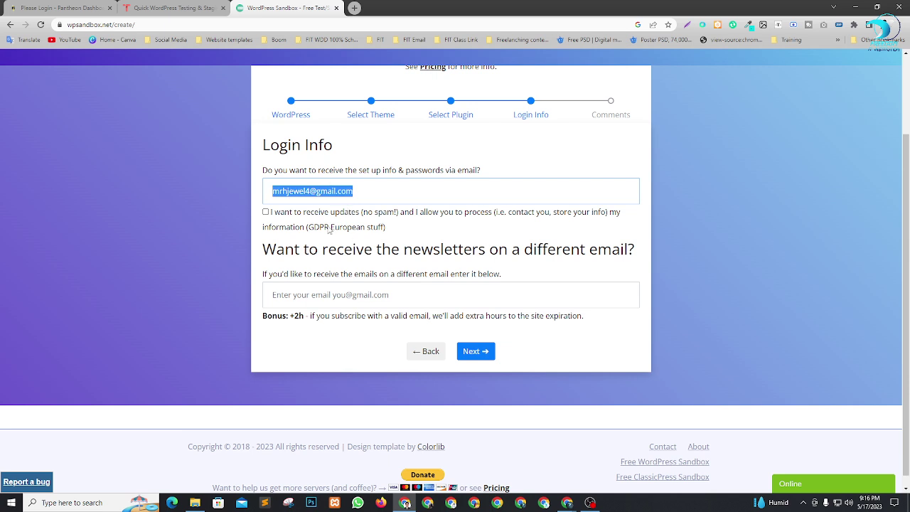
pyautogui.click(420, 242)
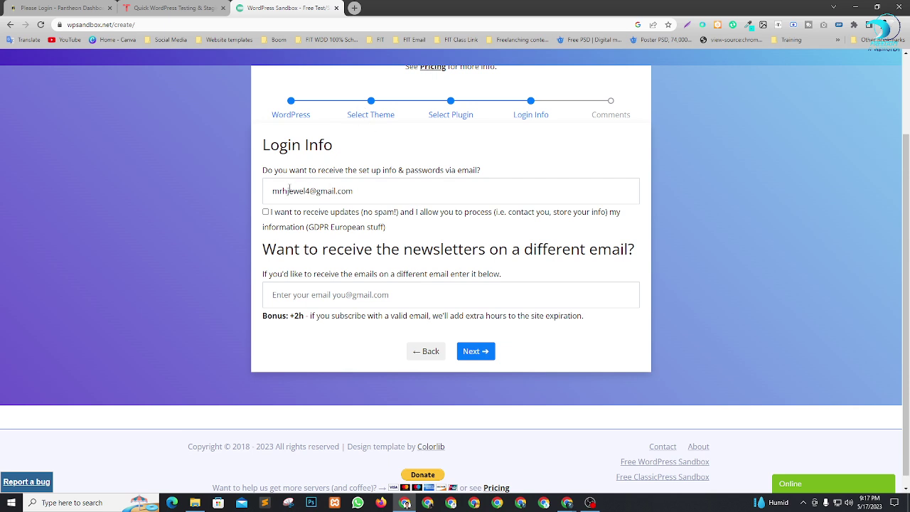
pyautogui.moveTo(288, 190); pyautogui.dragTo(331, 192)
pyautogui.click(358, 192)
pyautogui.click(329, 292)
pyautogui.hotkey('ctrl', 'v')
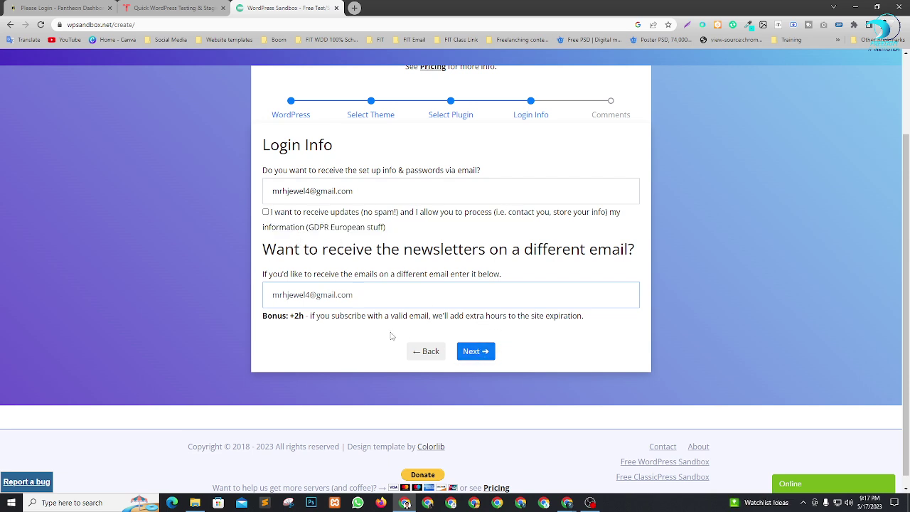
# Accept the consent to receive updates and create the WordPress site with the suggestions box left empty
pyautogui.click(488, 352)
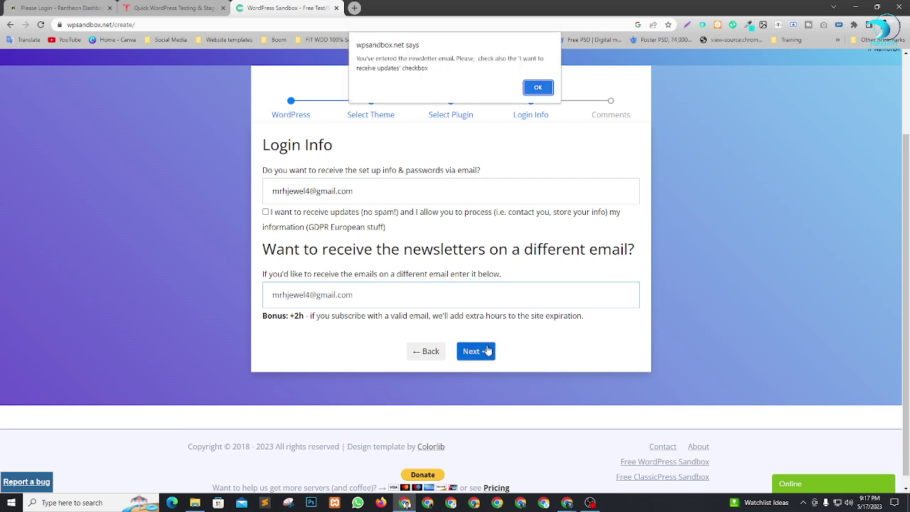
pyautogui.click(537, 88)
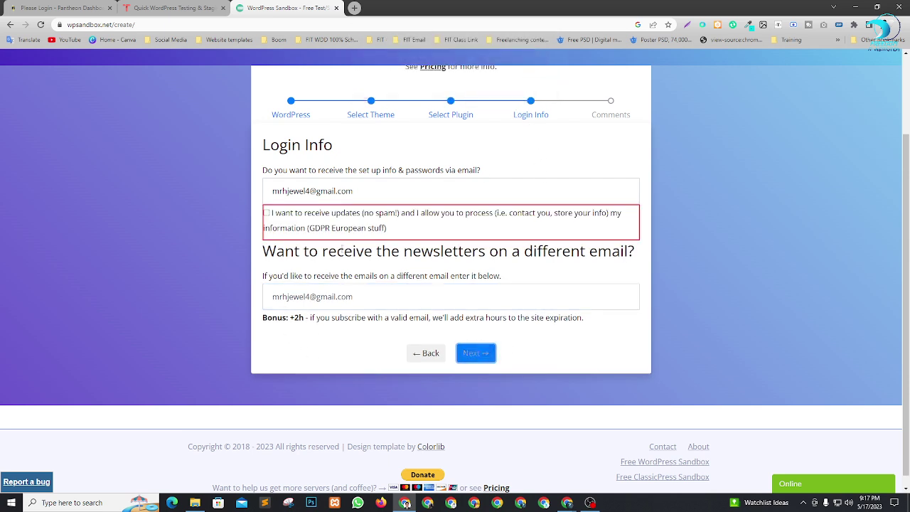
pyautogui.click(266, 213)
pyautogui.click(475, 353)
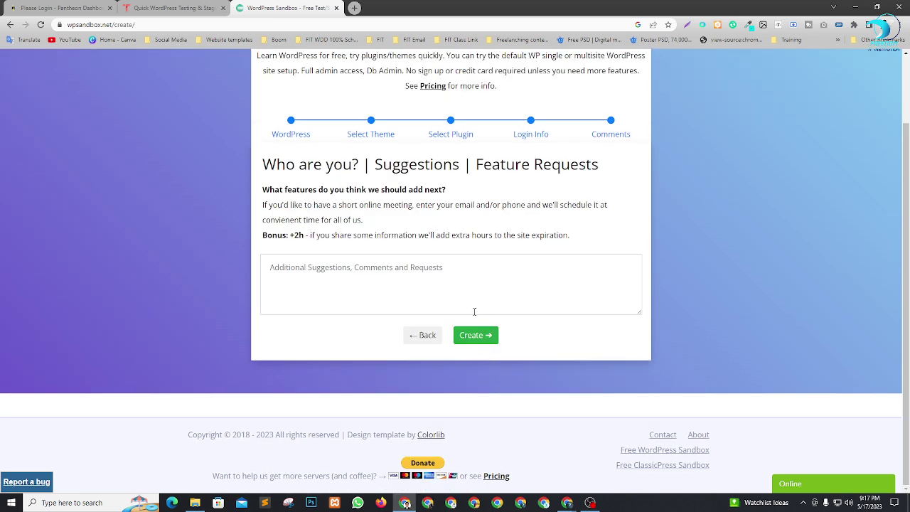
pyautogui.click(476, 342)
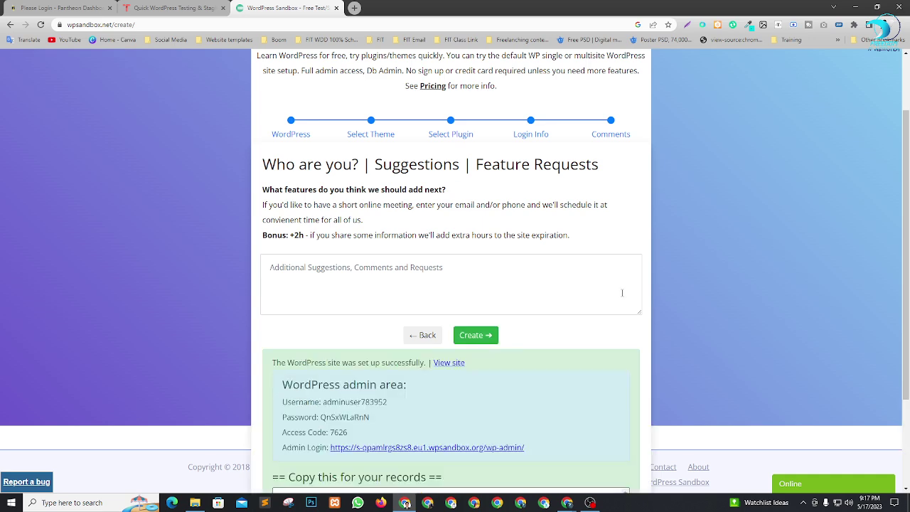
# Copy the complete block of access details provided for the new site's records
pyautogui.scroll(-2, 623, 293)
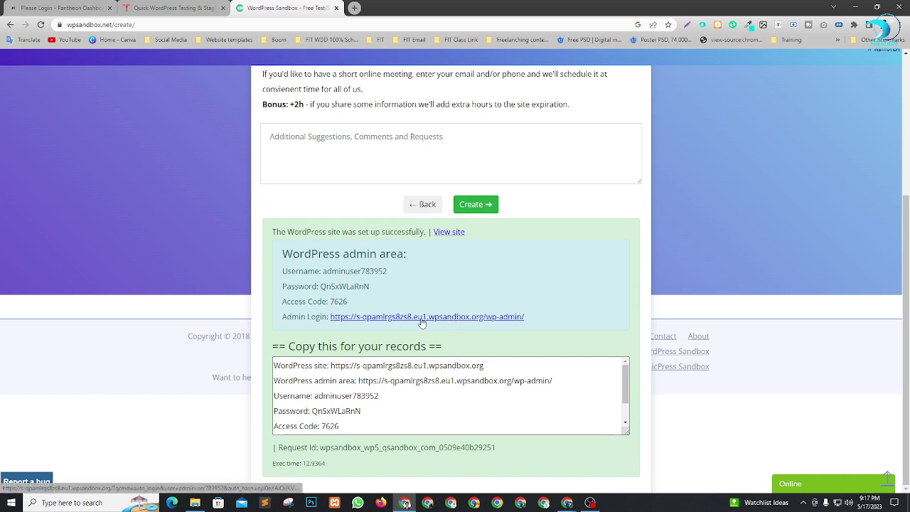
pyautogui.click(366, 410)
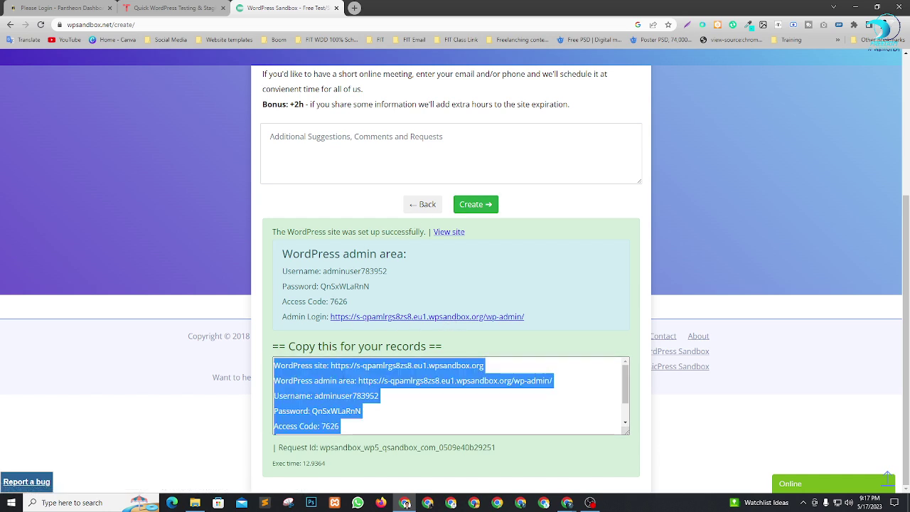
pyautogui.rightClick(344, 373)
pyautogui.click(362, 382)
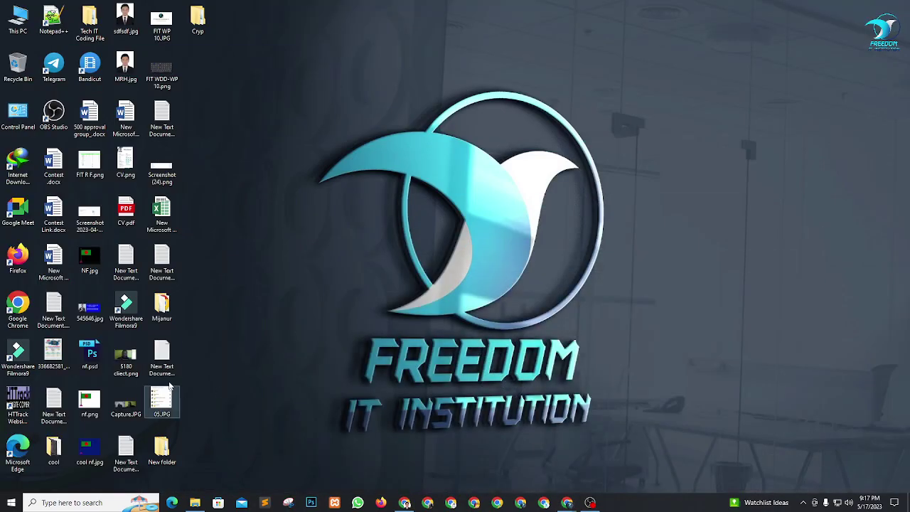
pyautogui.doubleClick(162, 356)
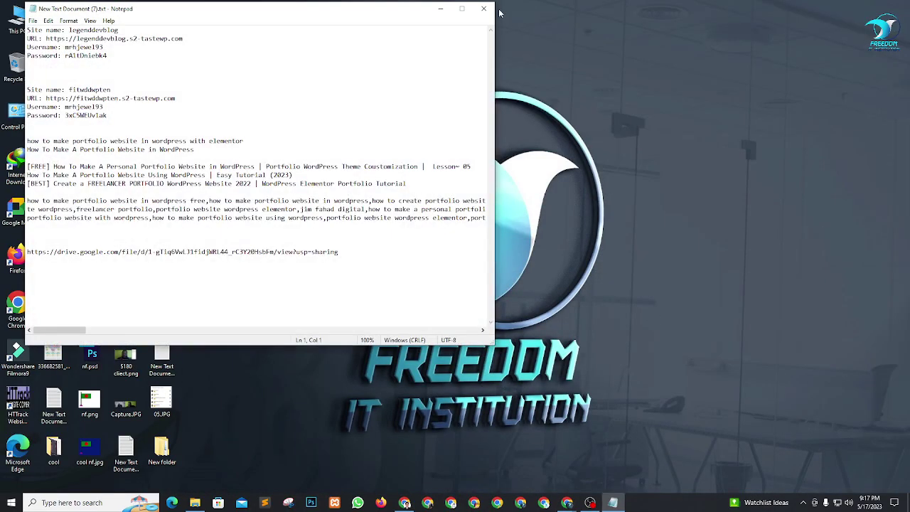
pyautogui.click(149, 108)
pyautogui.press('Return')
pyautogui.press('Return')
pyautogui.press('Return')
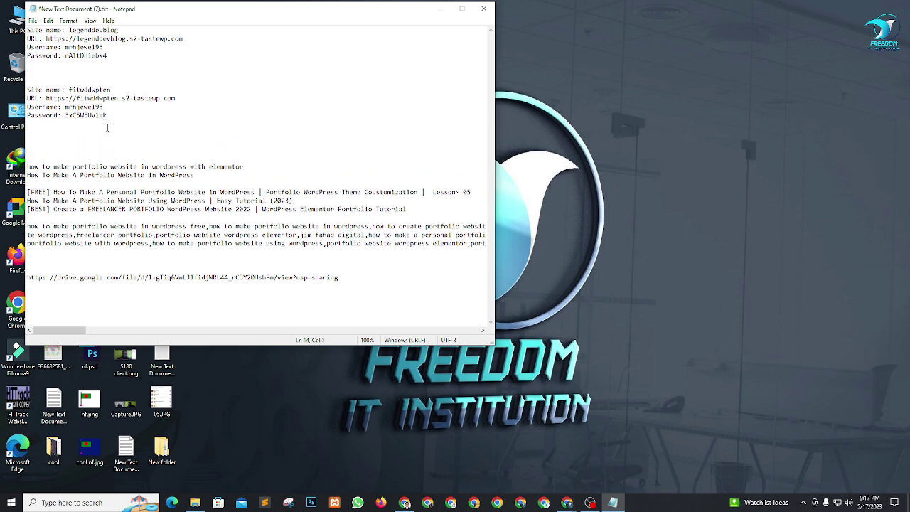
pyautogui.hotkey('ctrl', 'v')
pyautogui.click(33, 20)
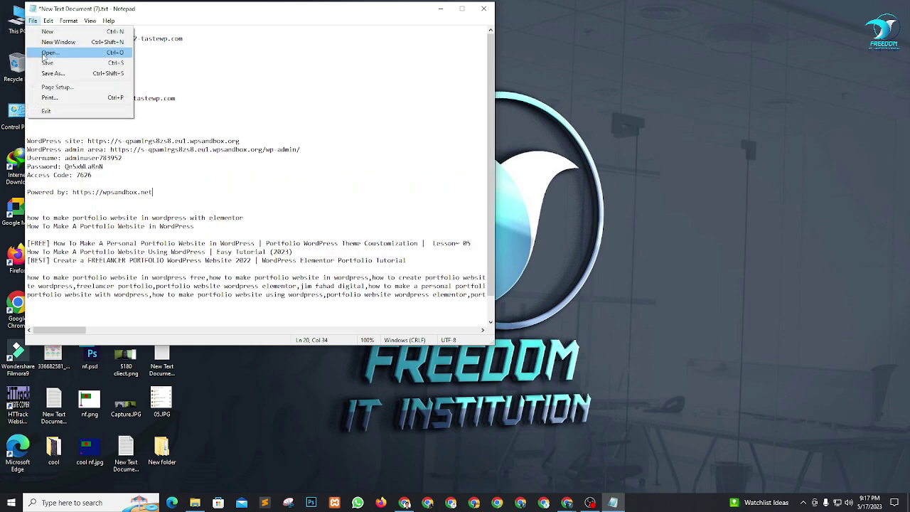
pyautogui.click(47, 63)
# Switch back to the WPSandbox page in Chrome and open the new site's admin login link
pyautogui.hotkey('alt', 'Tab')
pyautogui.hotkey('alt', 'Tab')
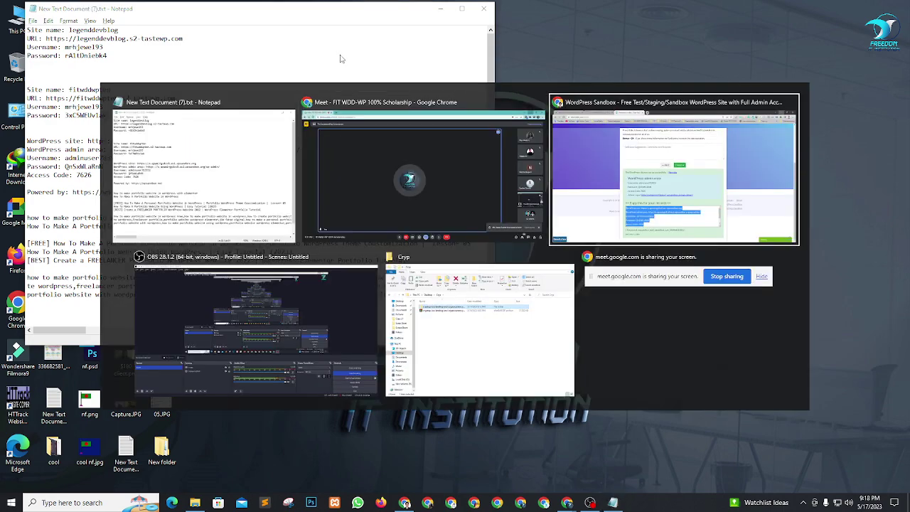
pyautogui.click(599, 294)
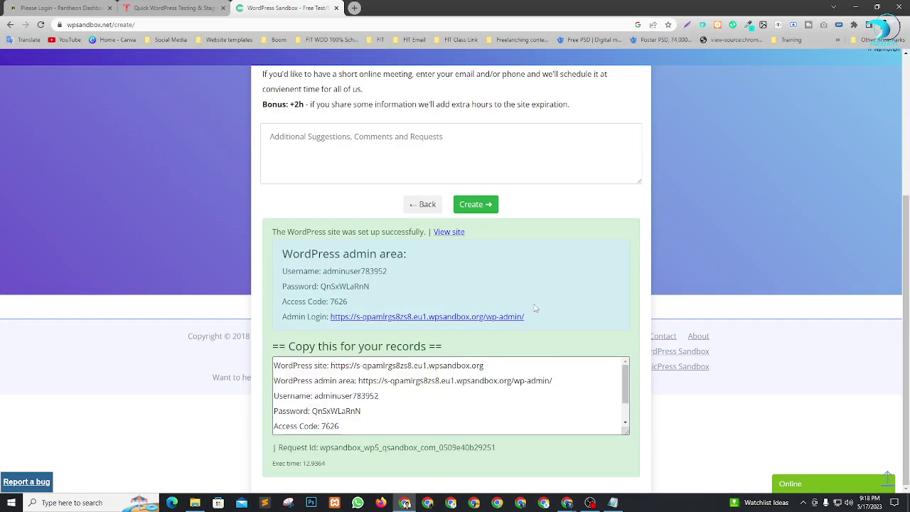
pyautogui.click(448, 318)
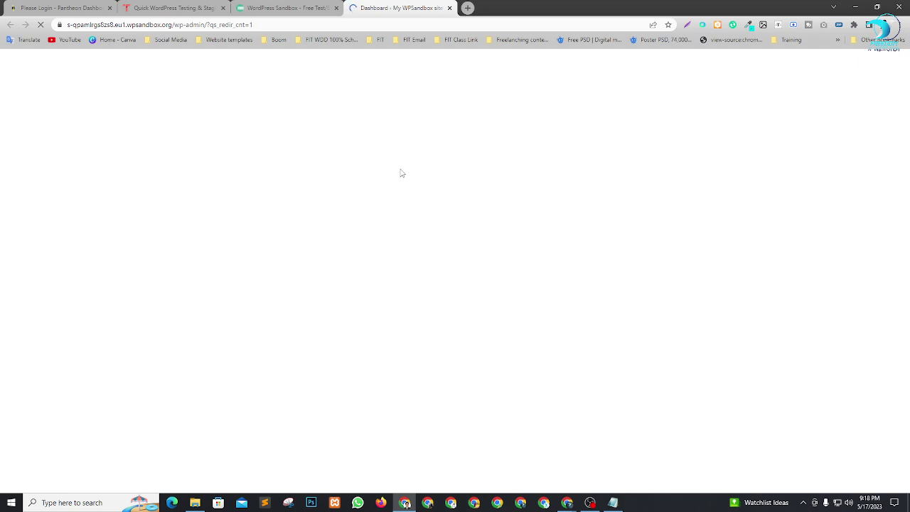
# Close the Pantheon, TasteWP and WordPress Sandbox browser tabs, keeping only the new site's dashboard open
pyautogui.click(82, 7)
pyautogui.click(110, 7)
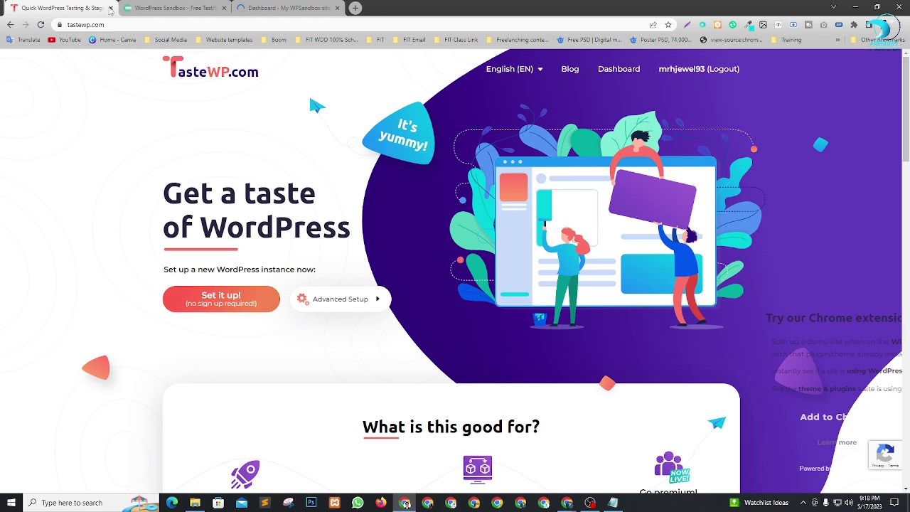
pyautogui.click(110, 8)
pyautogui.click(111, 8)
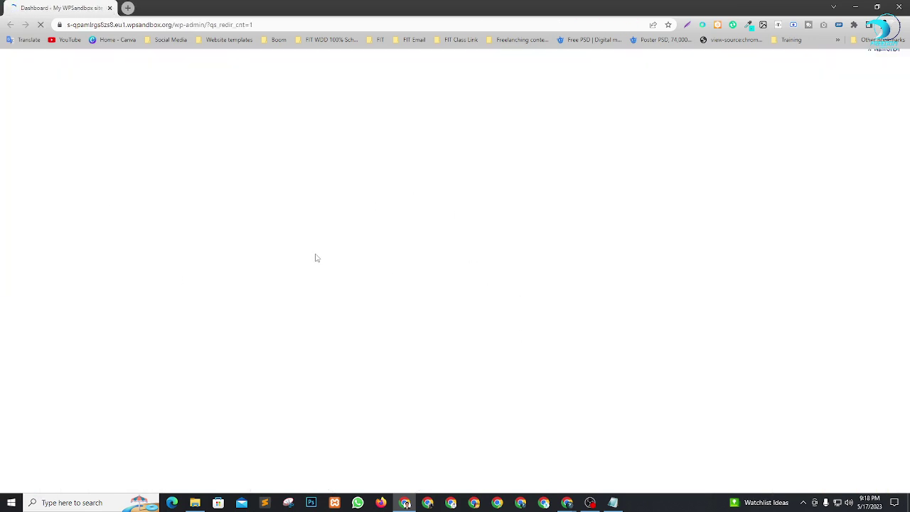
# Review the saved WPSandbox admin URL, username, password and access code in Notepad, and return to the site dashboard
pyautogui.click(613, 503)
pyautogui.click(151, 165)
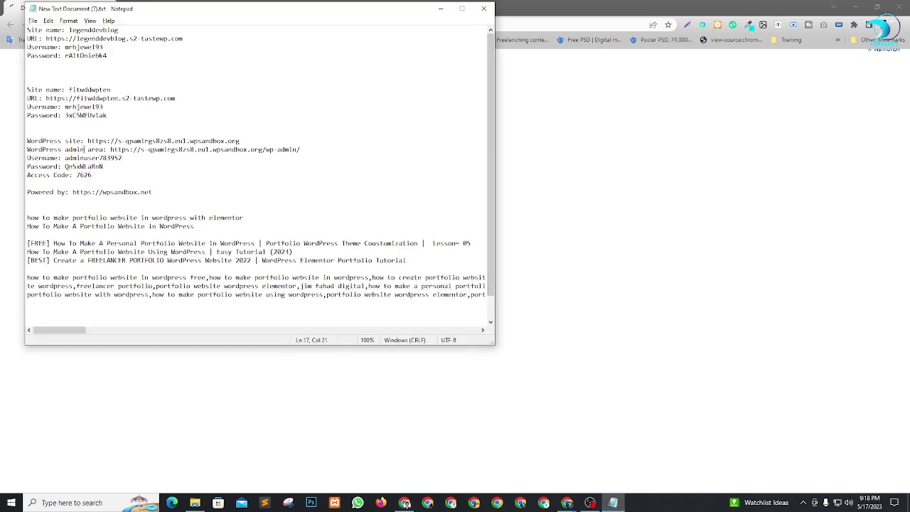
pyautogui.moveTo(110, 149); pyautogui.dragTo(298, 150)
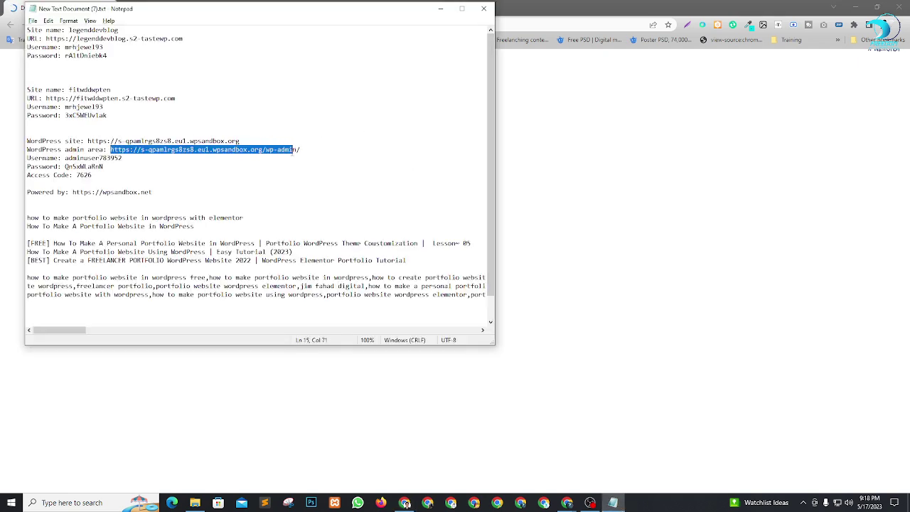
pyautogui.click(246, 158)
pyautogui.moveTo(68, 157); pyautogui.dragTo(122, 158)
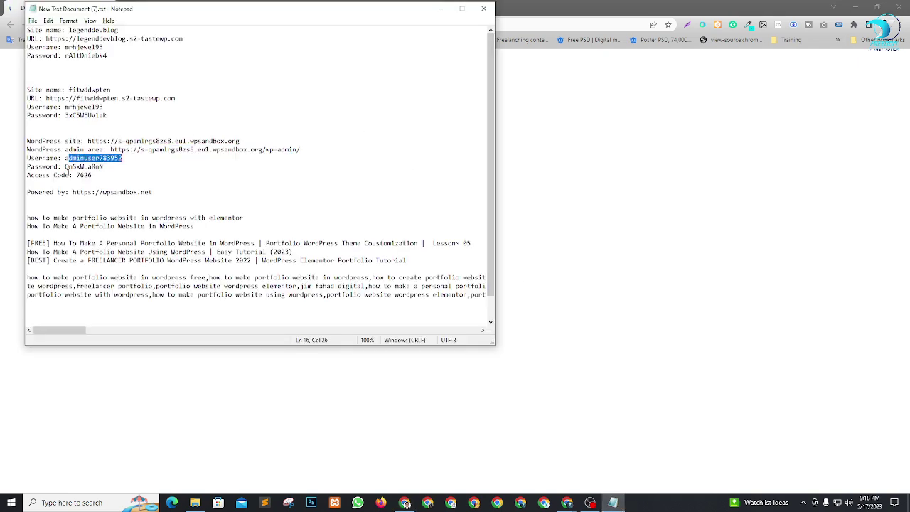
pyautogui.moveTo(65, 166); pyautogui.dragTo(134, 165)
pyautogui.click(120, 168)
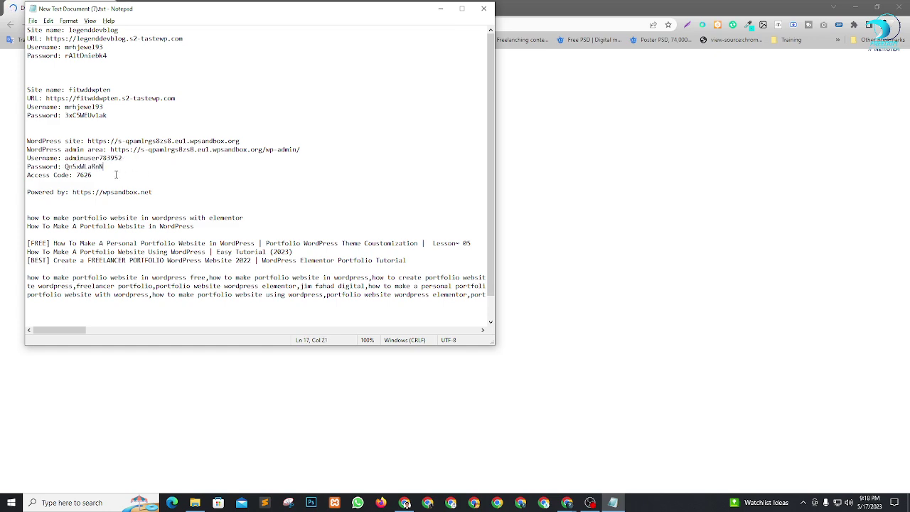
pyautogui.moveTo(76, 174); pyautogui.dragTo(93, 174)
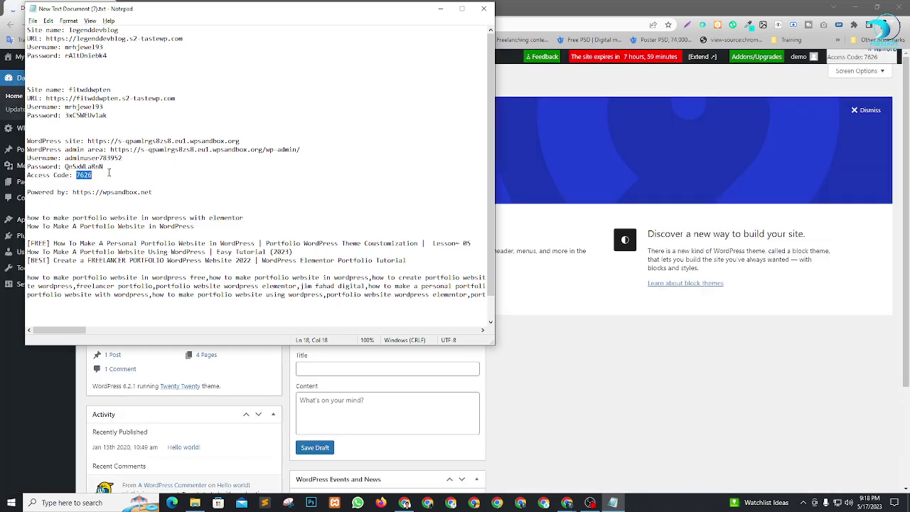
pyautogui.click(133, 173)
pyautogui.click(441, 9)
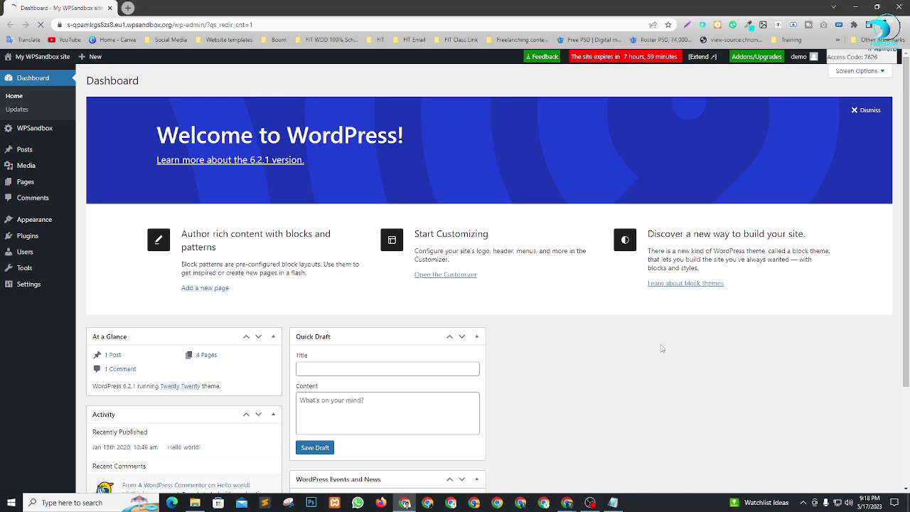
# Dismiss the welcome banner and hide the At a Glance, Activity, Quick Draft and WordPress Events and News boxes from the dashboard
pyautogui.click(863, 111)
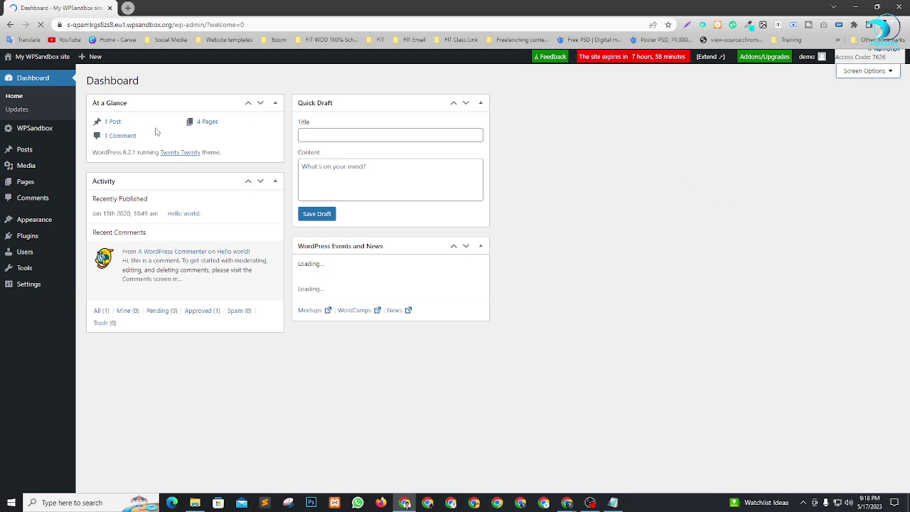
pyautogui.moveTo(251, 294)
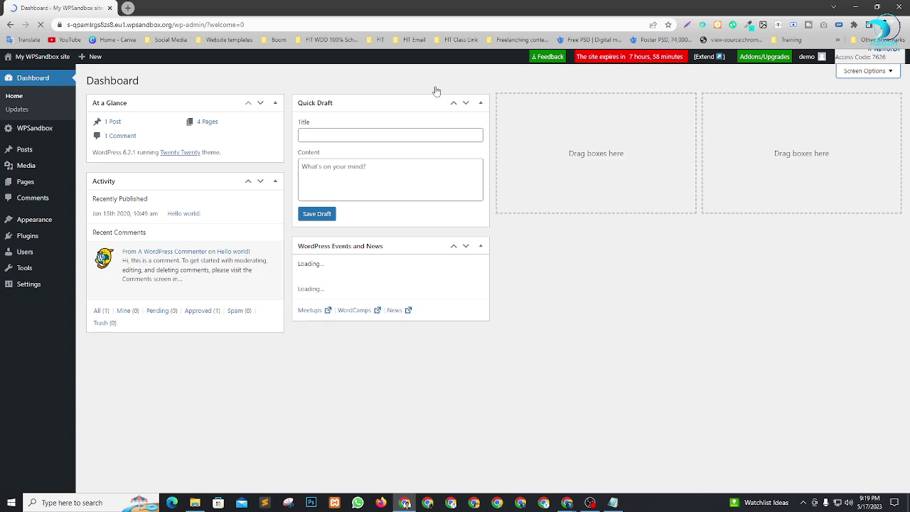
pyautogui.click(865, 71)
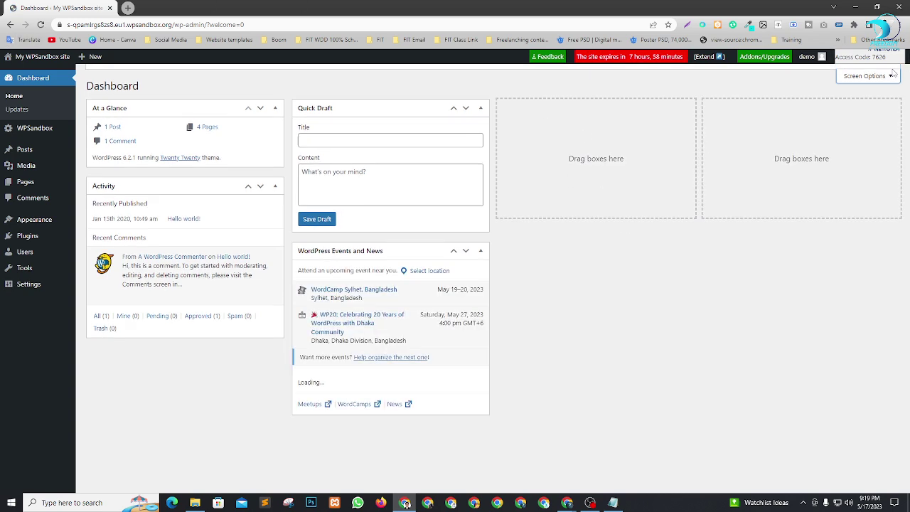
pyautogui.click(99, 112)
pyautogui.click(146, 112)
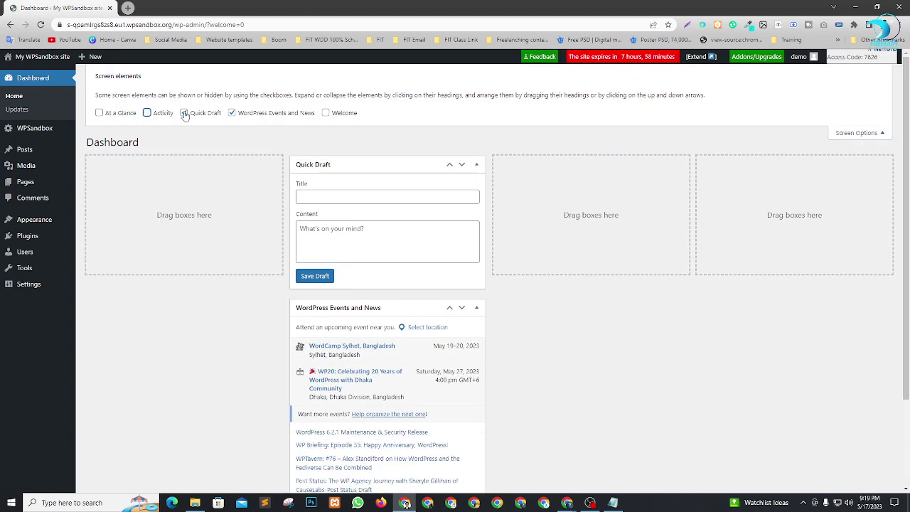
pyautogui.click(184, 113)
pyautogui.click(232, 113)
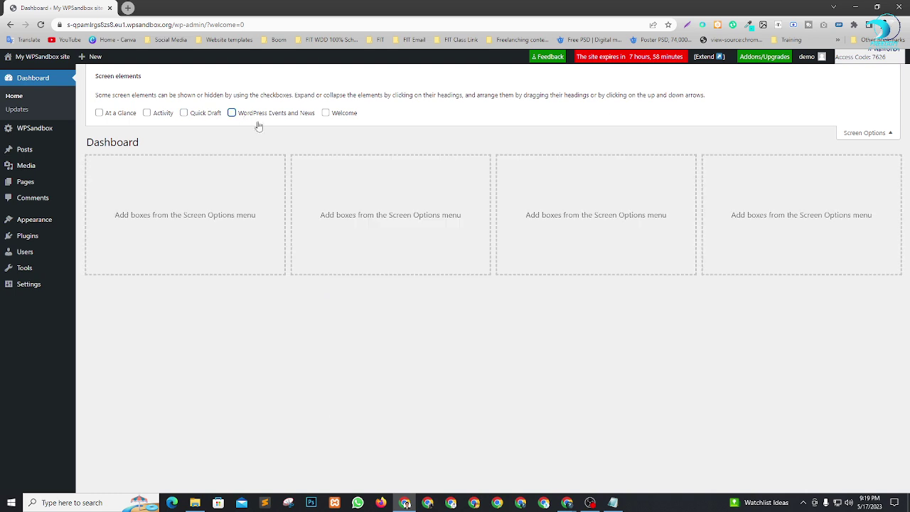
pyautogui.click(867, 134)
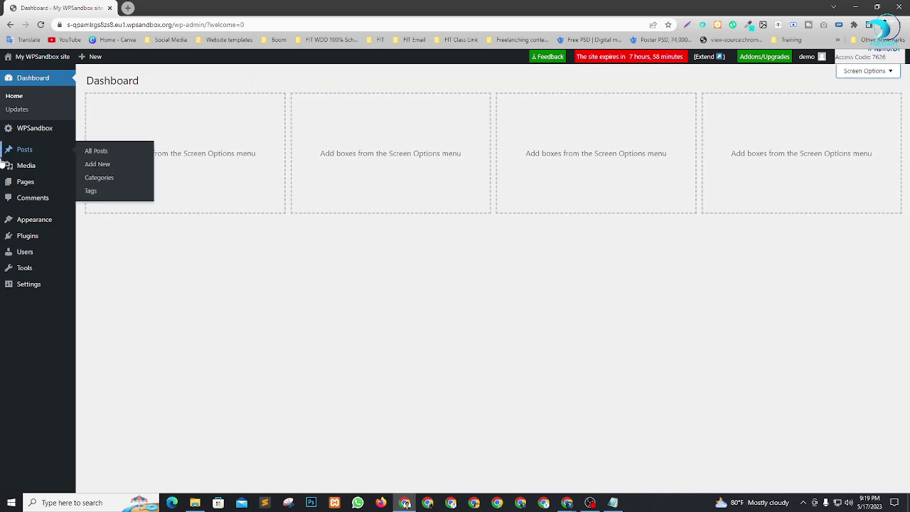
# Open the site's Themes page in a new browser tab and switch to that tab
pyautogui.moveTo(32, 220)
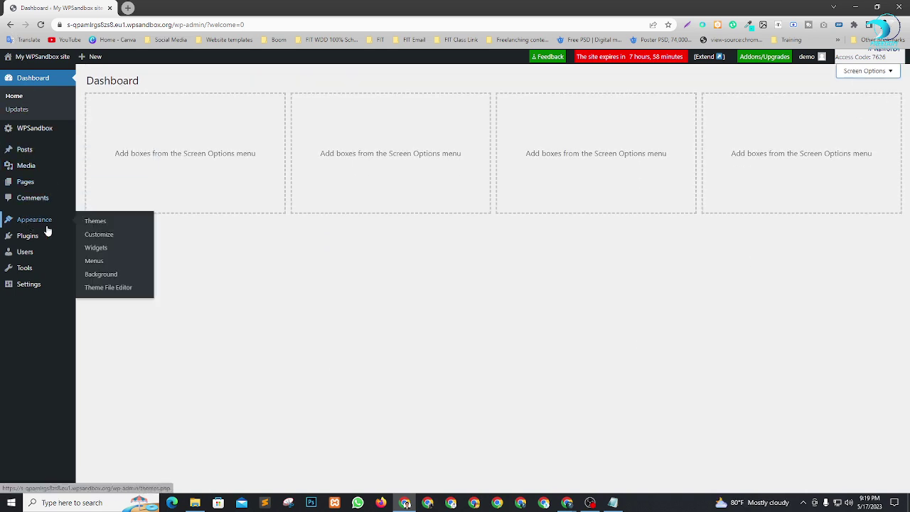
pyautogui.rightClick(97, 222)
pyautogui.click(116, 228)
pyautogui.click(161, 7)
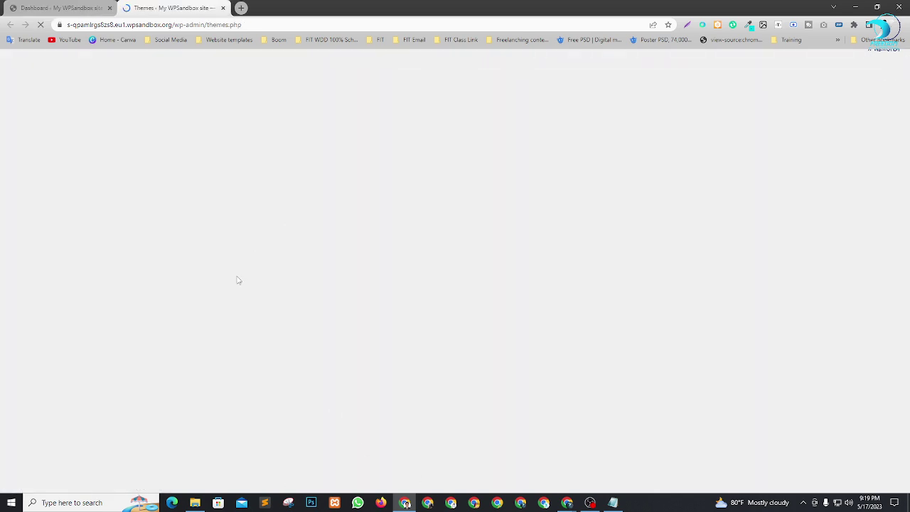
# Switch to File Explorer, delete the extracted cryptop theme folder in Cryp, and extract the cryptop ZIP archive again in the same place
pyautogui.click(195, 502)
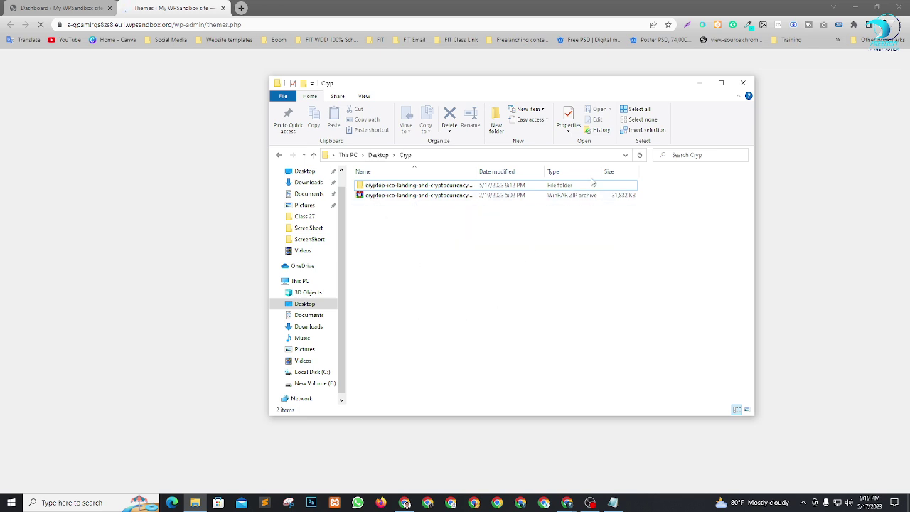
pyautogui.click(450, 186)
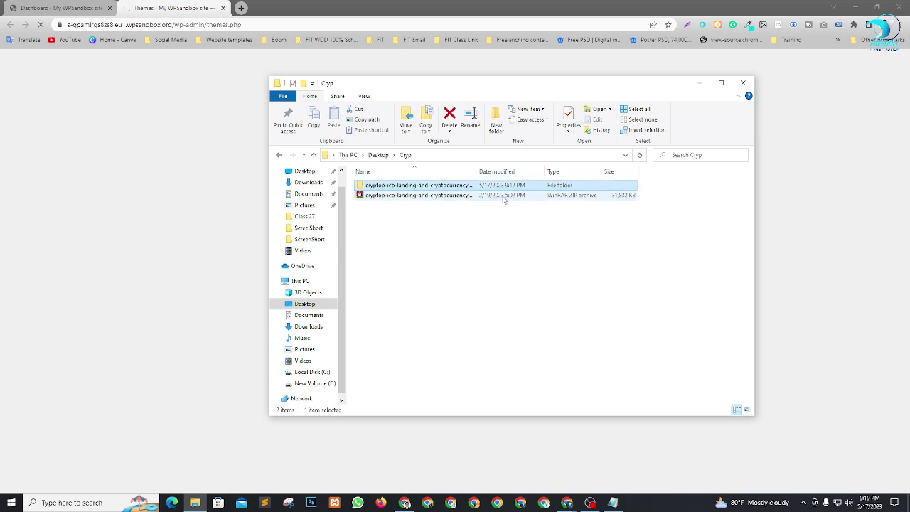
pyautogui.press('Delete')
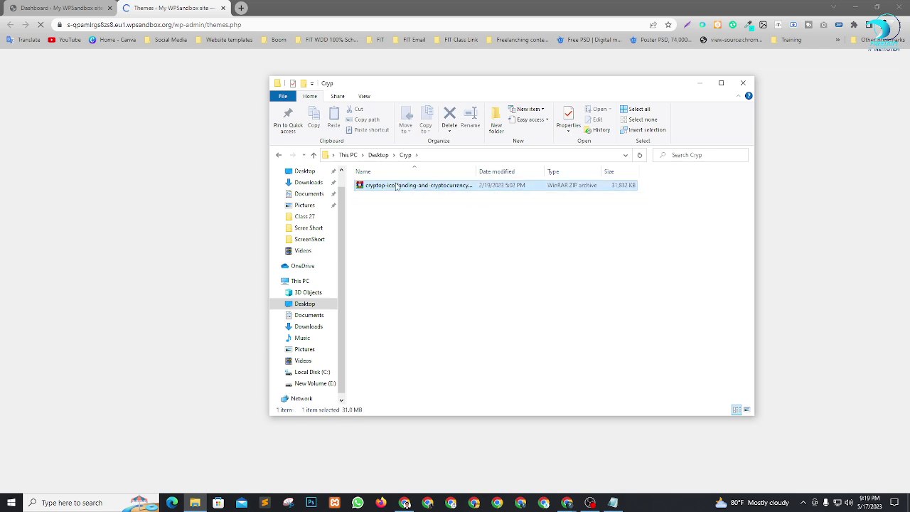
pyautogui.rightClick(397, 187)
pyautogui.click(420, 234)
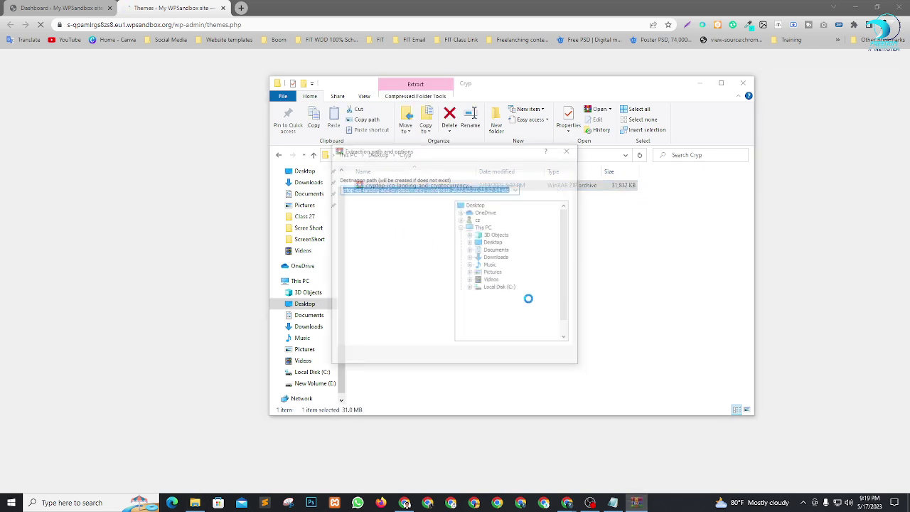
pyautogui.click(480, 358)
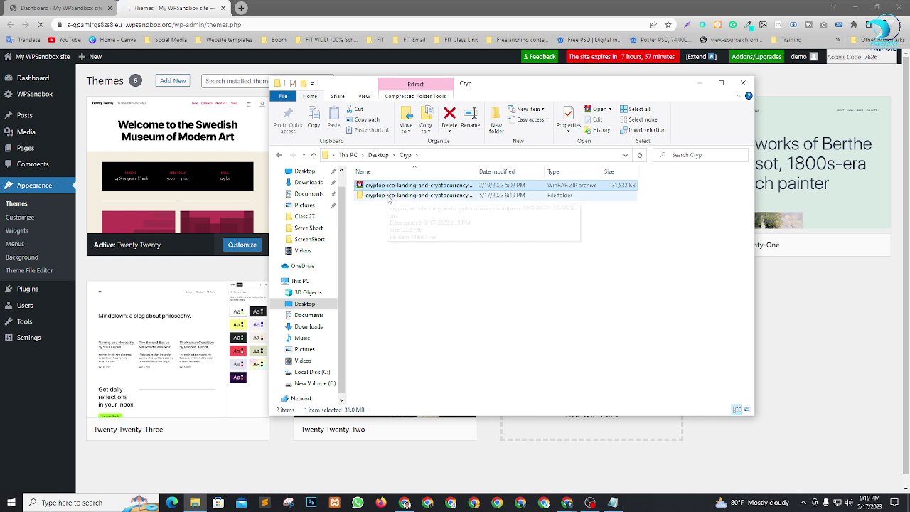
# Open the Theme folder inside the extracted package's Main Files and examine the parent and child theme archives
pyautogui.doubleClick(388, 195)
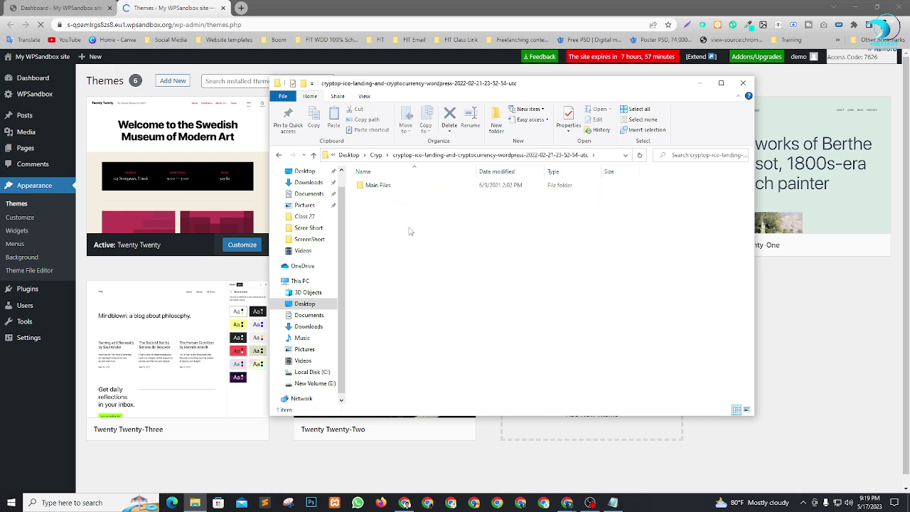
pyautogui.doubleClick(381, 188)
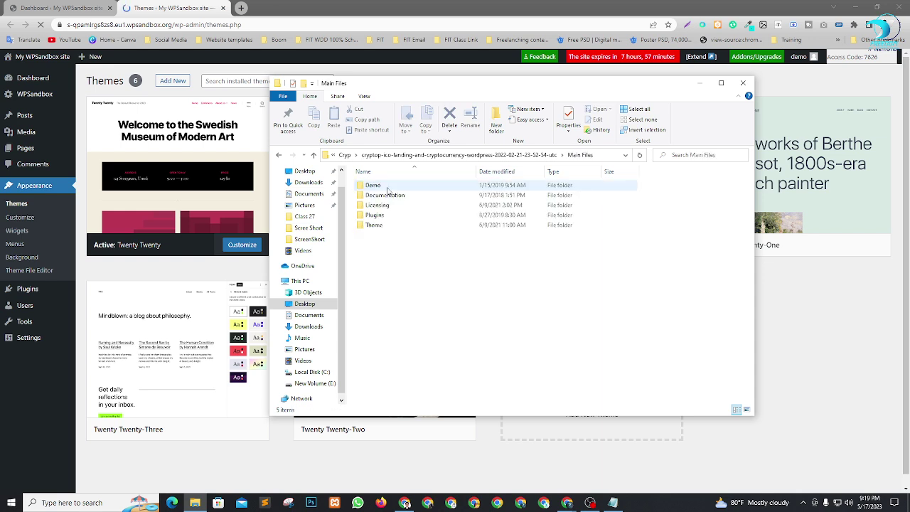
pyautogui.click(389, 229)
pyautogui.doubleClick(389, 229)
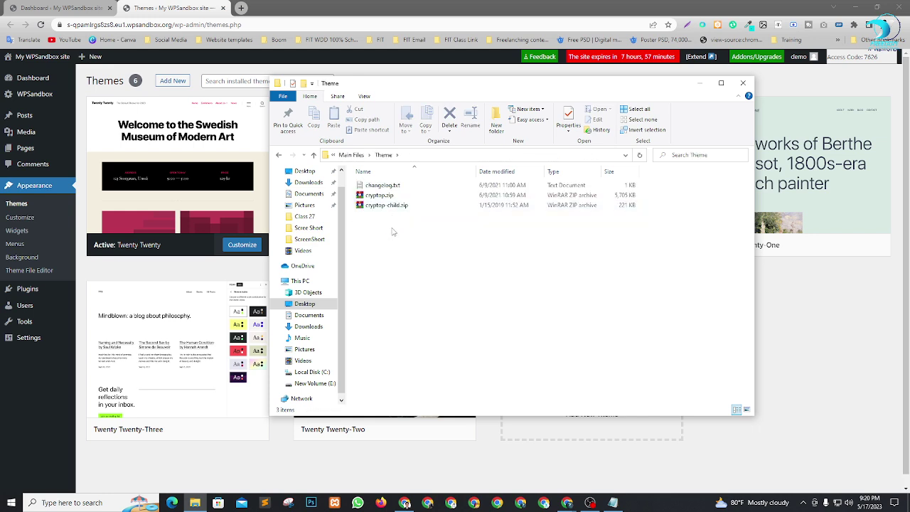
pyautogui.click(427, 198)
pyautogui.click(391, 206)
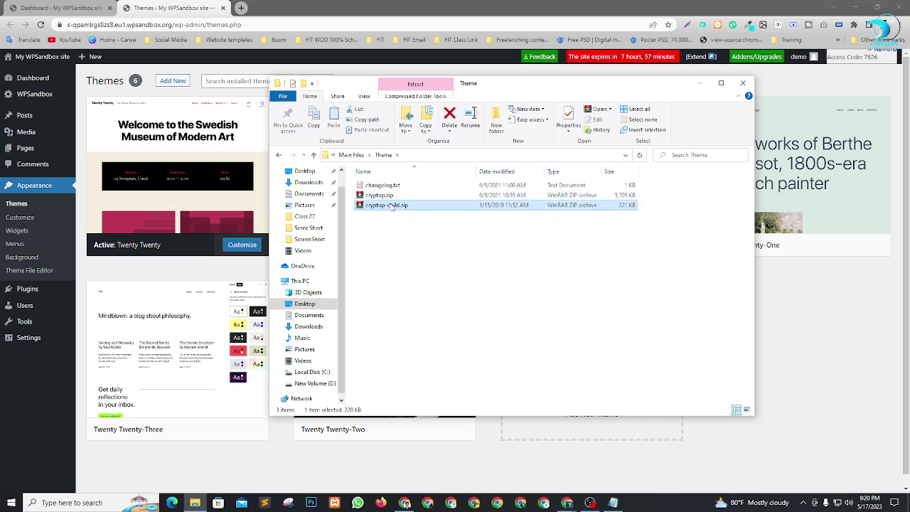
# Examine the plugin archives in the Plugins folder and return to Main Files
pyautogui.click(314, 154)
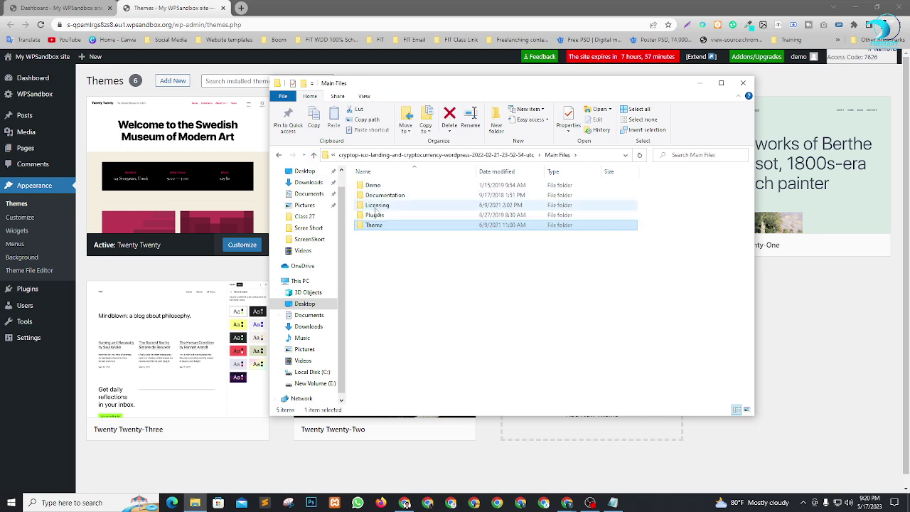
pyautogui.doubleClick(374, 214)
pyautogui.moveTo(418, 249)
pyautogui.mouseDown()
pyautogui.moveTo(397, 199)
pyautogui.moveTo(428, 250)
pyautogui.mouseUp()
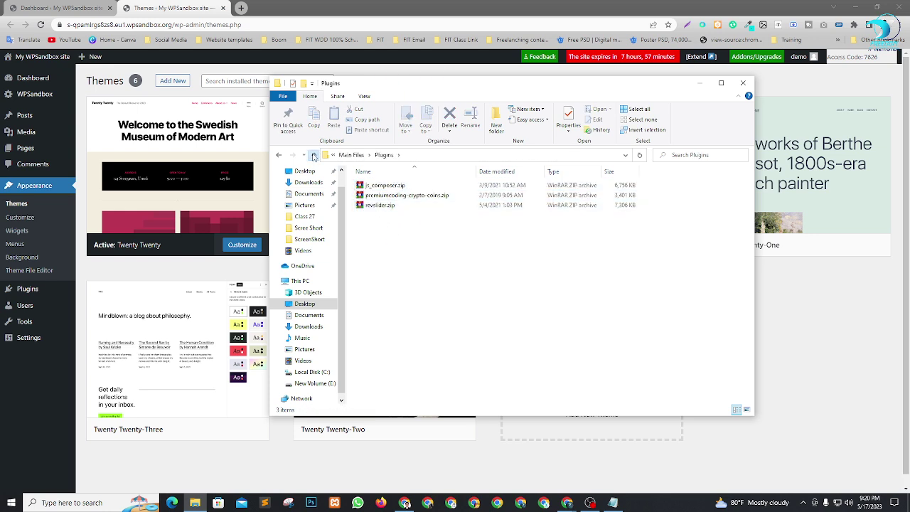
pyautogui.click(313, 155)
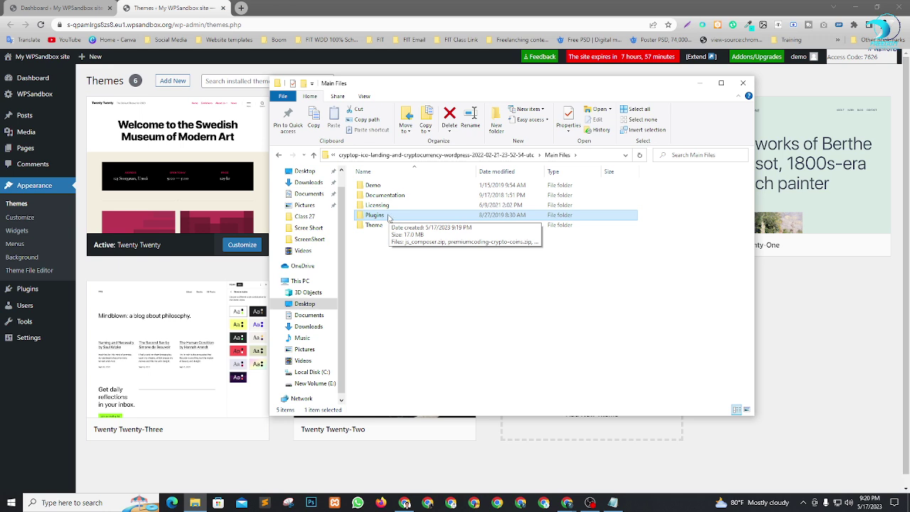
pyautogui.click(389, 206)
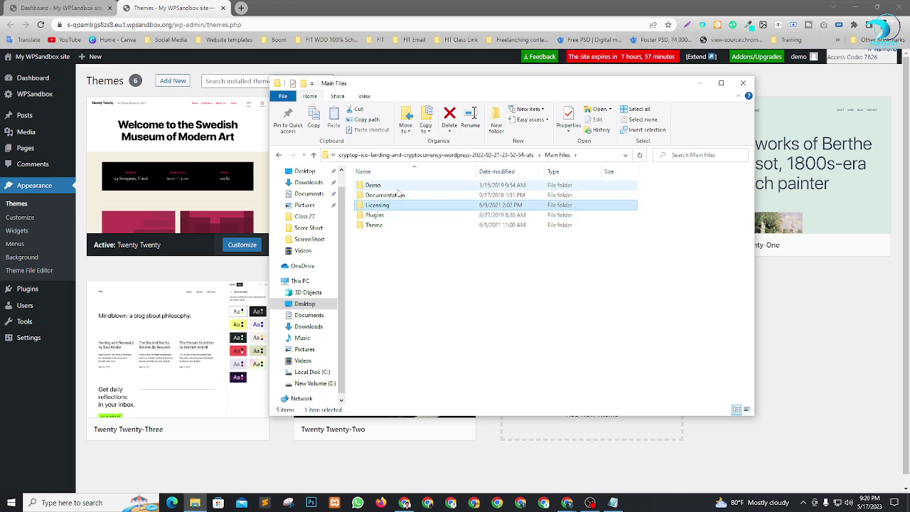
# Upload cryptop.zip from the Theme folder to the WordPress Add Themes page in Chrome and install it
pyautogui.doubleClick(373, 226)
pyautogui.click(379, 195)
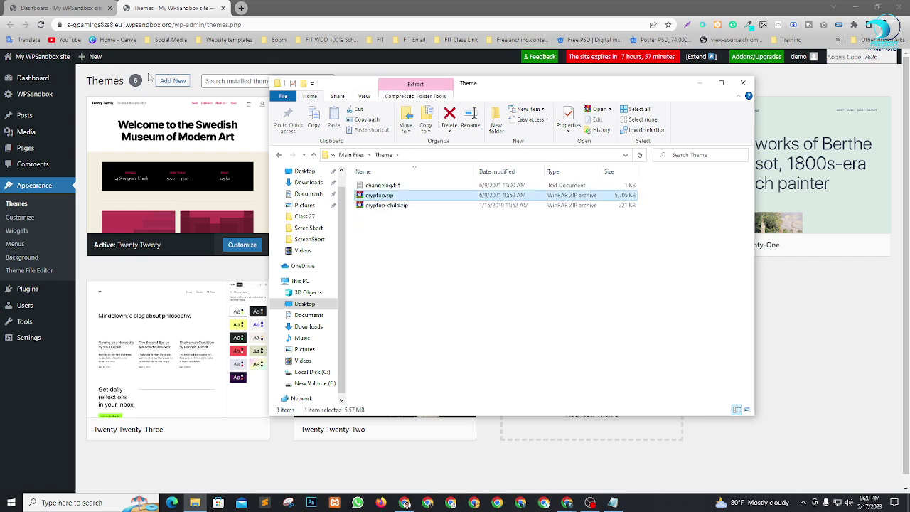
pyautogui.click(172, 81)
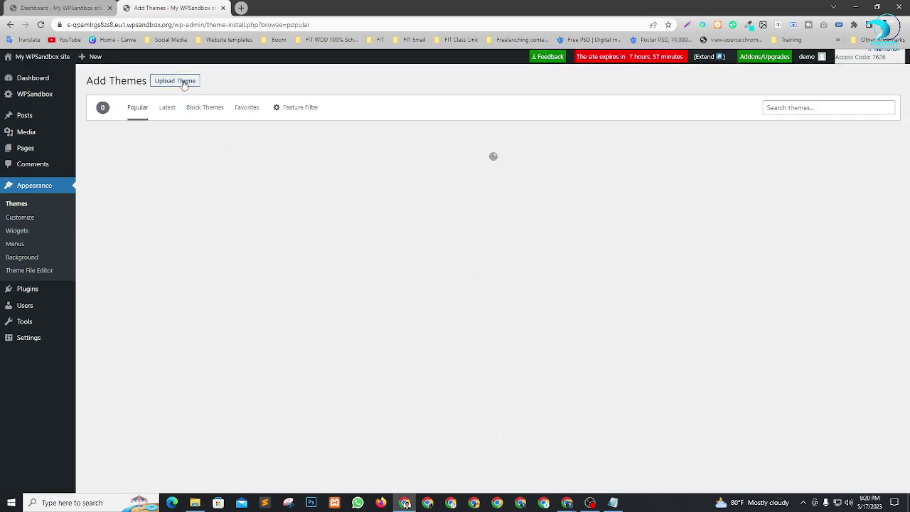
pyautogui.click(183, 83)
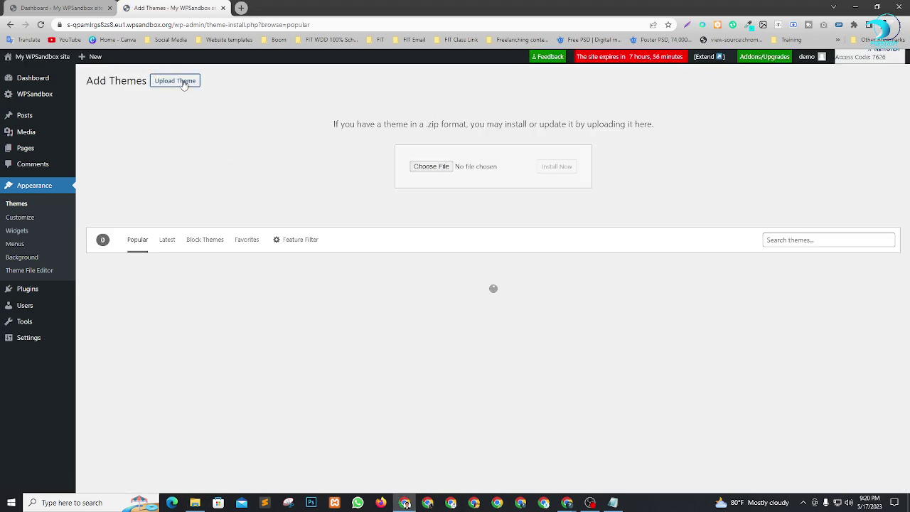
pyautogui.click(192, 504)
pyautogui.moveTo(506, 86); pyautogui.dragTo(471, 227)
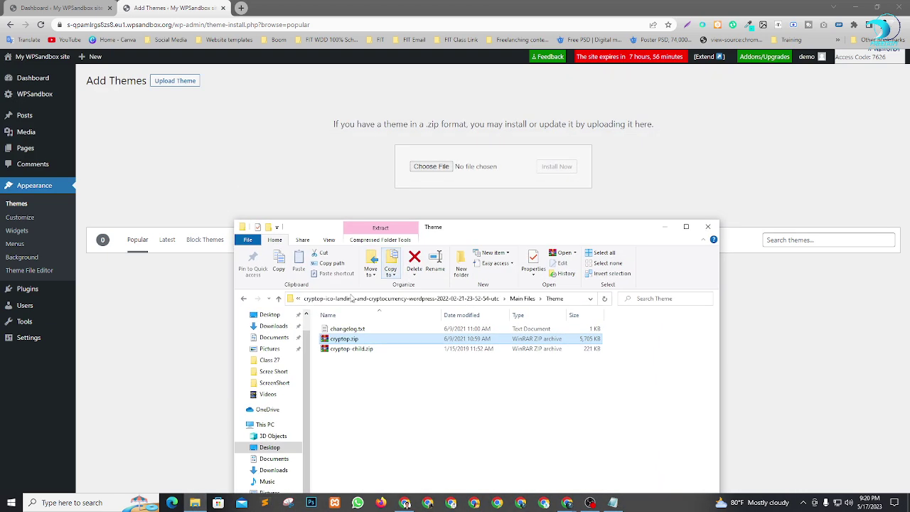
pyautogui.moveTo(340, 340); pyautogui.dragTo(441, 166)
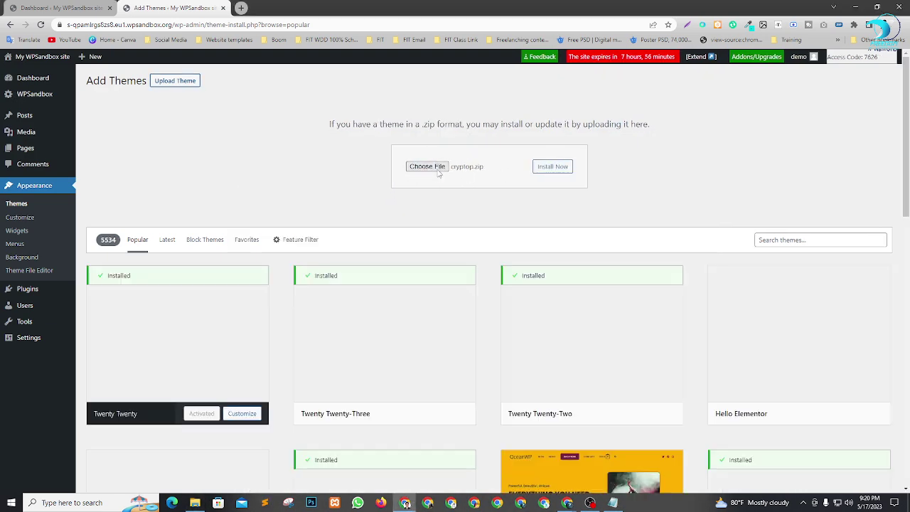
pyautogui.click(558, 172)
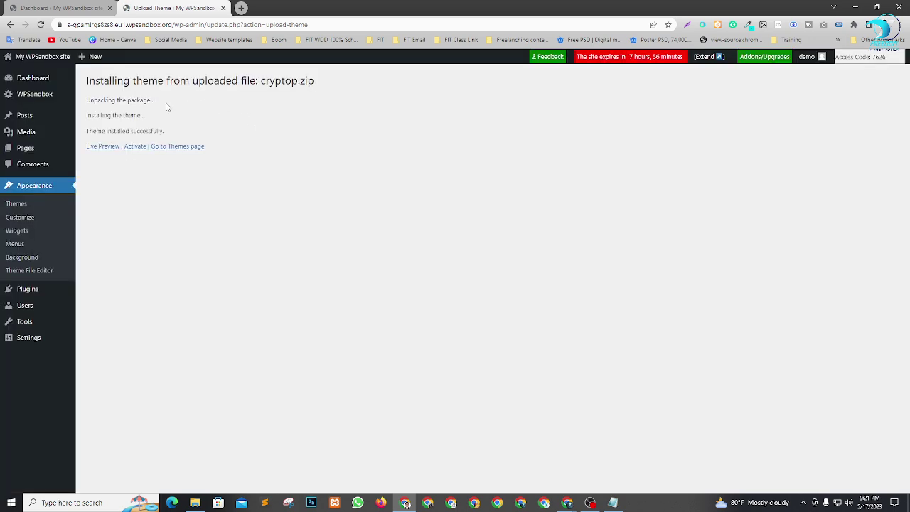
# Check the installation result of the Cryptop theme and activate it
pyautogui.moveTo(110, 131); pyautogui.dragTo(194, 133)
pyautogui.click(193, 132)
pyautogui.click(134, 147)
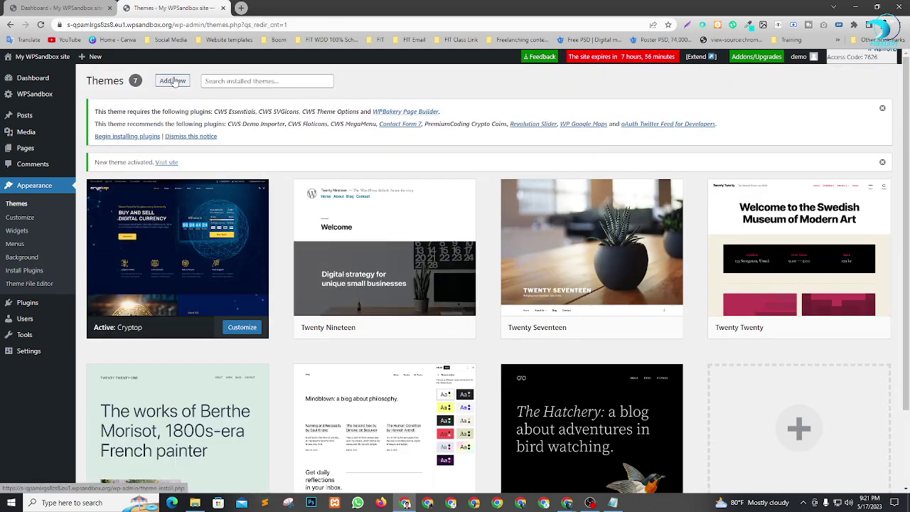
# Upload cryptop-child.zip from the Theme folder as a new theme, install it, and activate the child theme
pyautogui.click(173, 82)
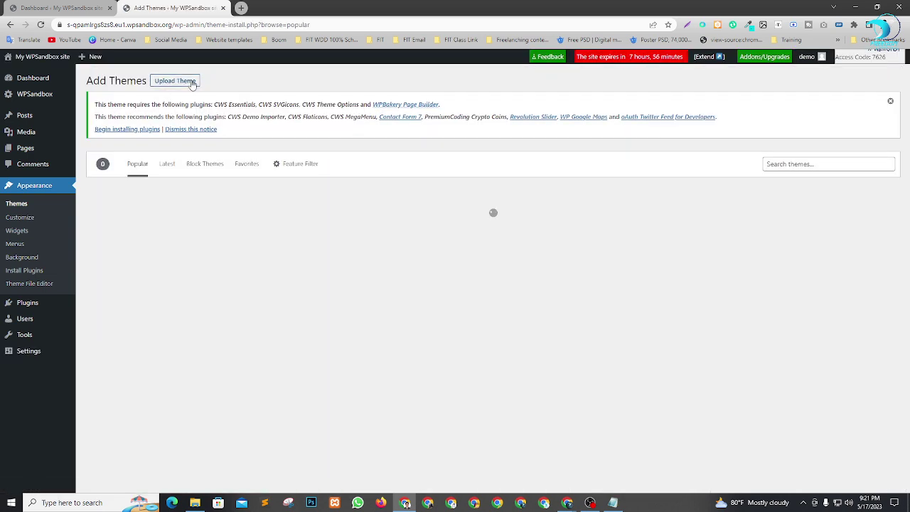
pyautogui.click(192, 82)
pyautogui.click(195, 503)
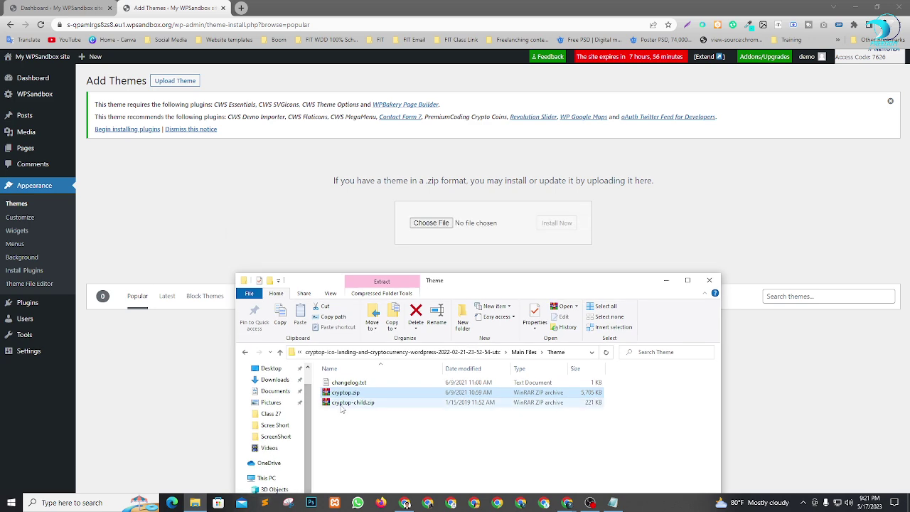
pyautogui.moveTo(351, 402); pyautogui.dragTo(448, 227)
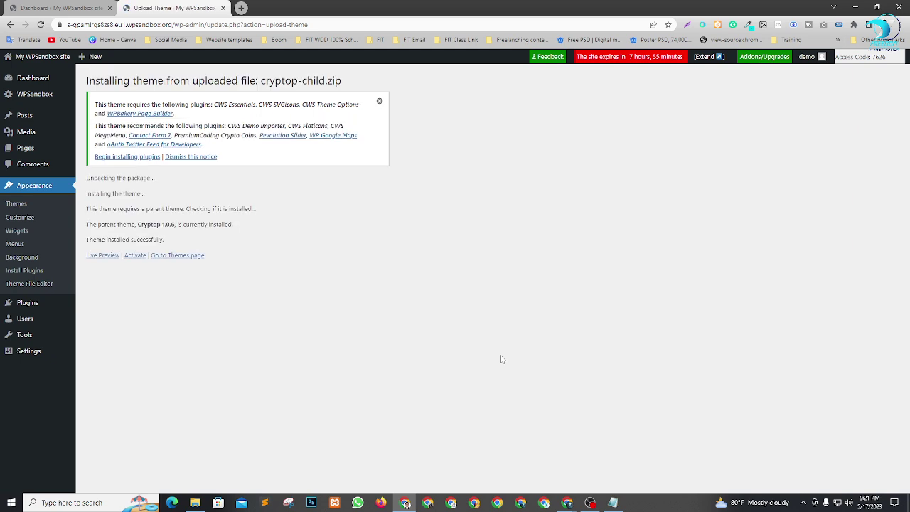
pyautogui.click(135, 255)
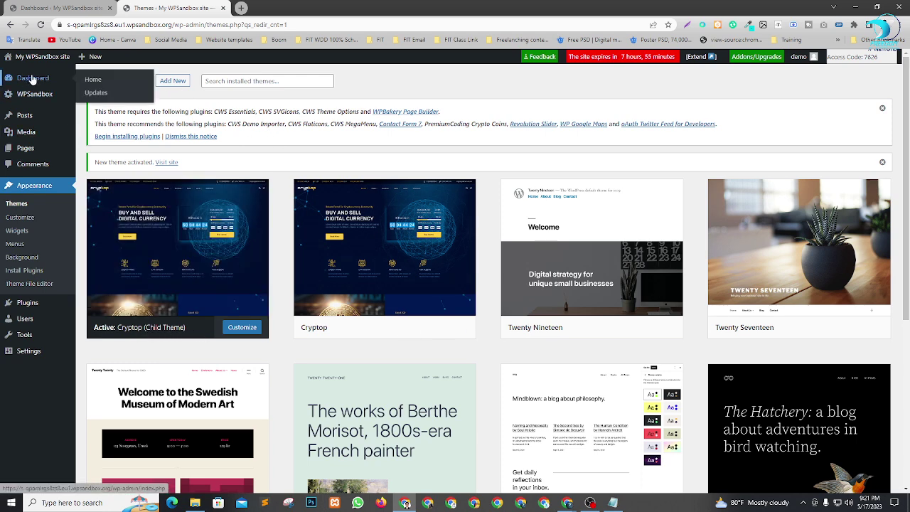
# Begin installing the theme's plugins by opening the Install Required Plugins page, and review the required and recommended plugins
pyautogui.click(114, 138)
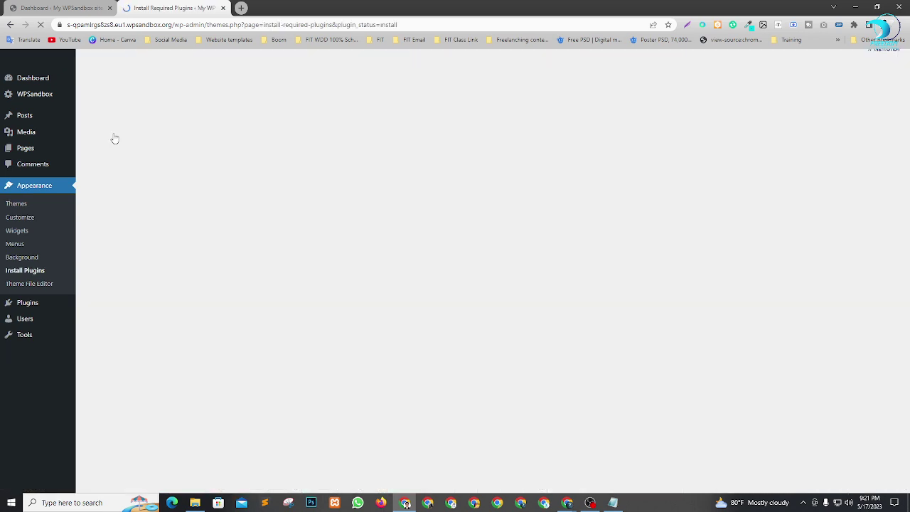
pyautogui.scroll(-2, 182, 231)
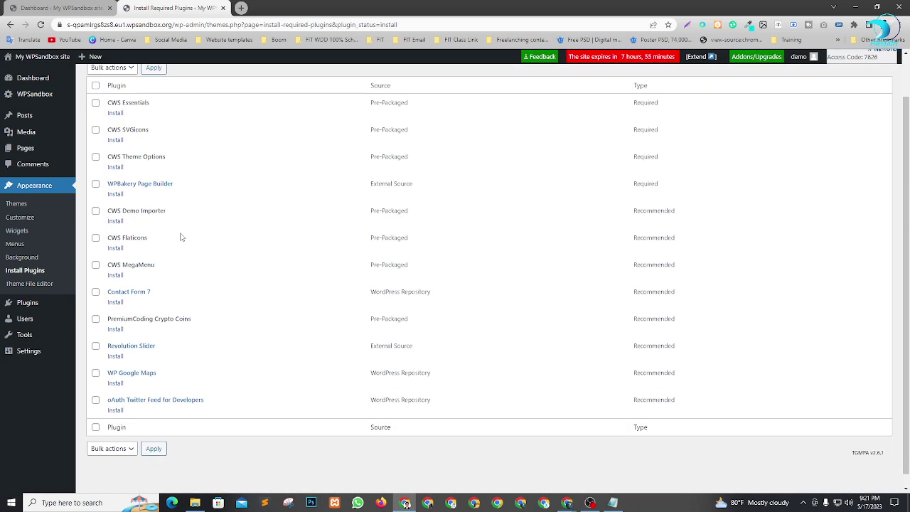
pyautogui.scroll(2, 178, 313)
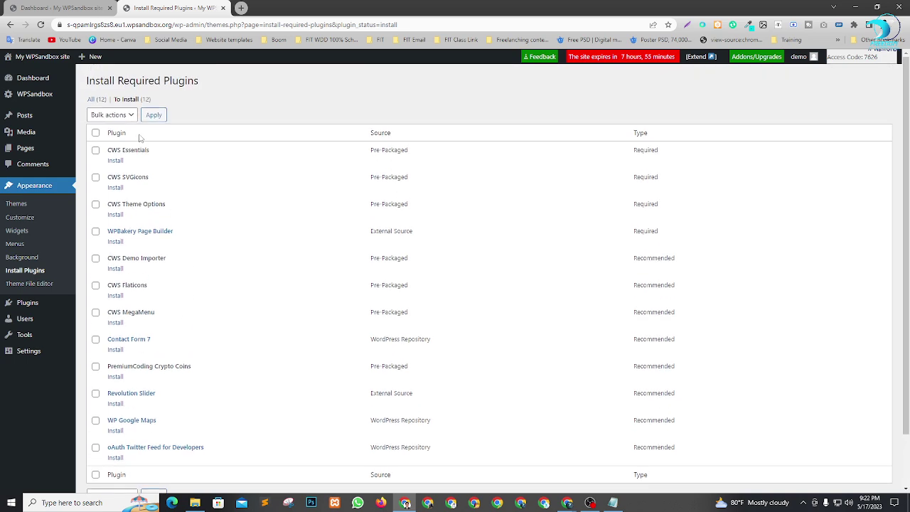
# Bulk-install all the required and recommended plugins listed for the Cryptop theme
pyautogui.click(96, 133)
pyautogui.scroll(-2, 156, 209)
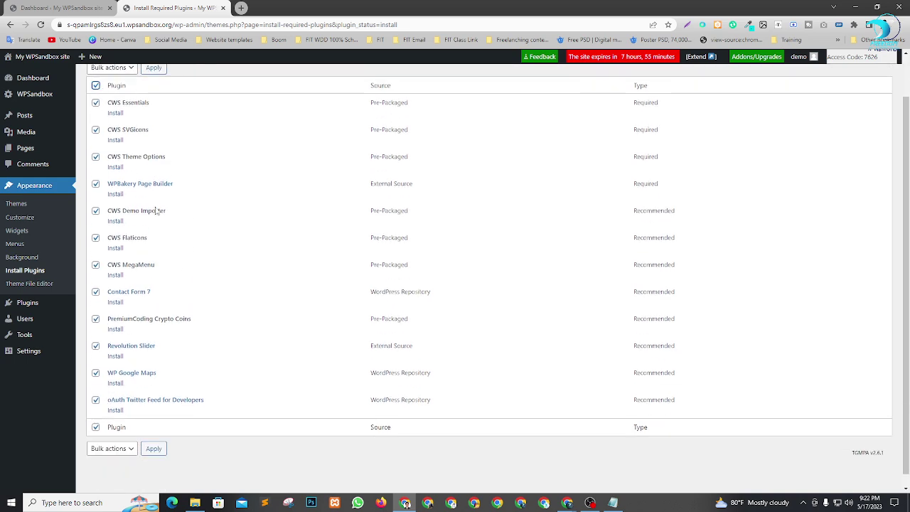
pyautogui.scroll(2, 168, 249)
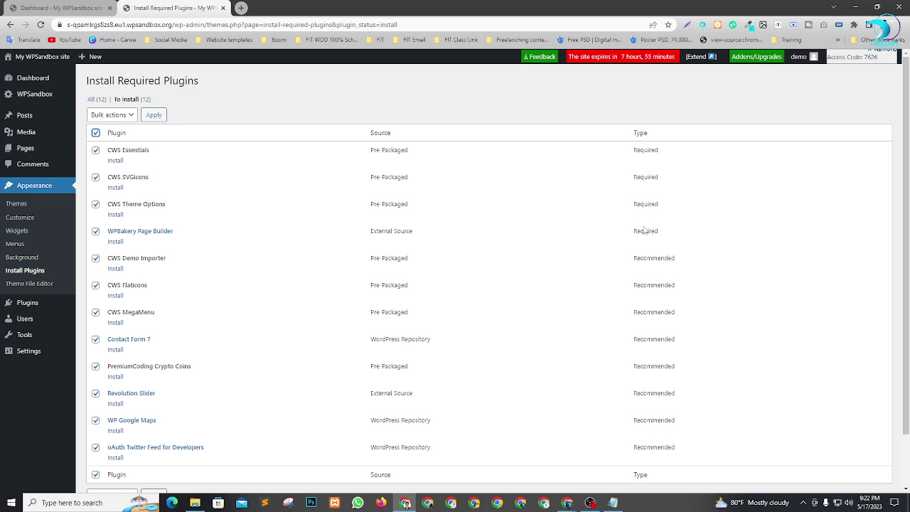
pyautogui.scroll(-1, 246, 273)
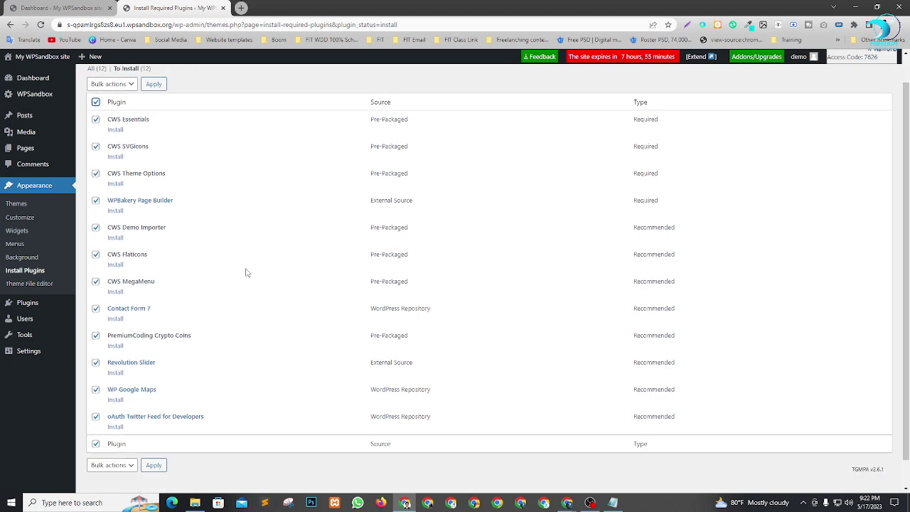
pyautogui.scroll(1, 274, 276)
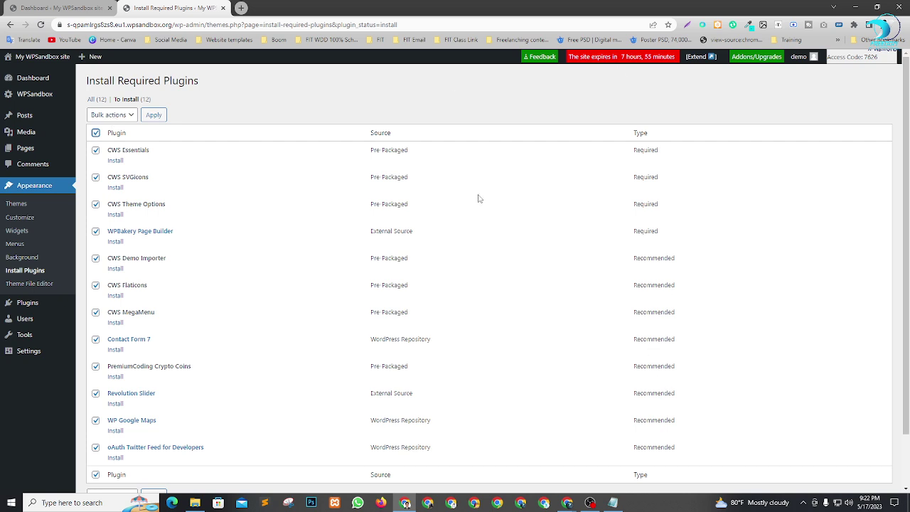
pyautogui.click(112, 115)
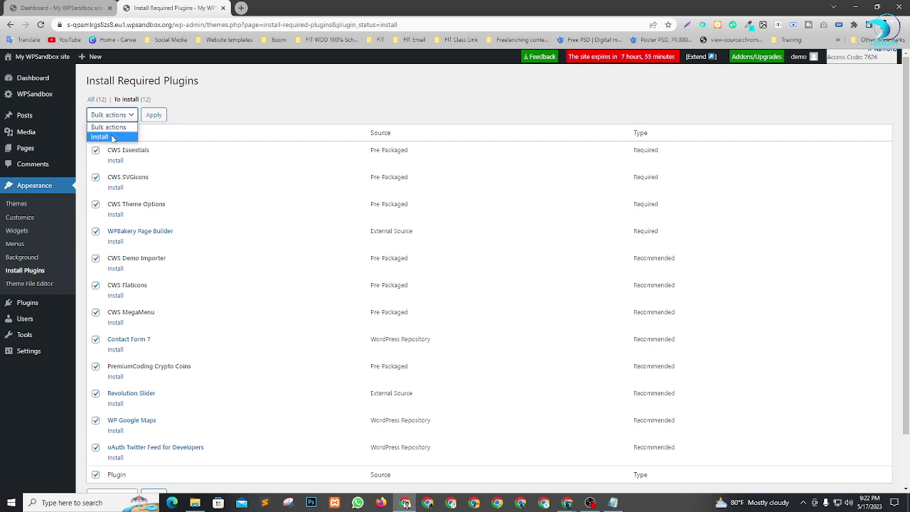
pyautogui.click(112, 136)
pyautogui.click(154, 115)
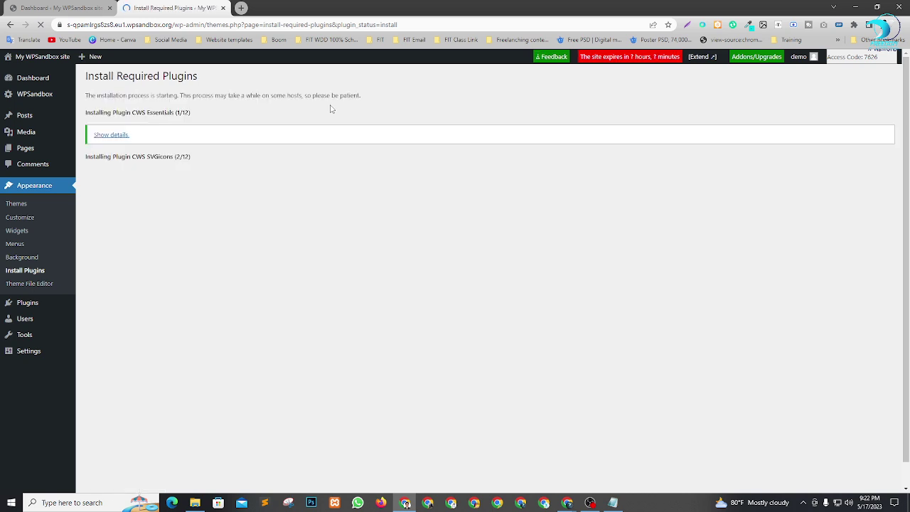
pyautogui.scroll(-1, 274, 256)
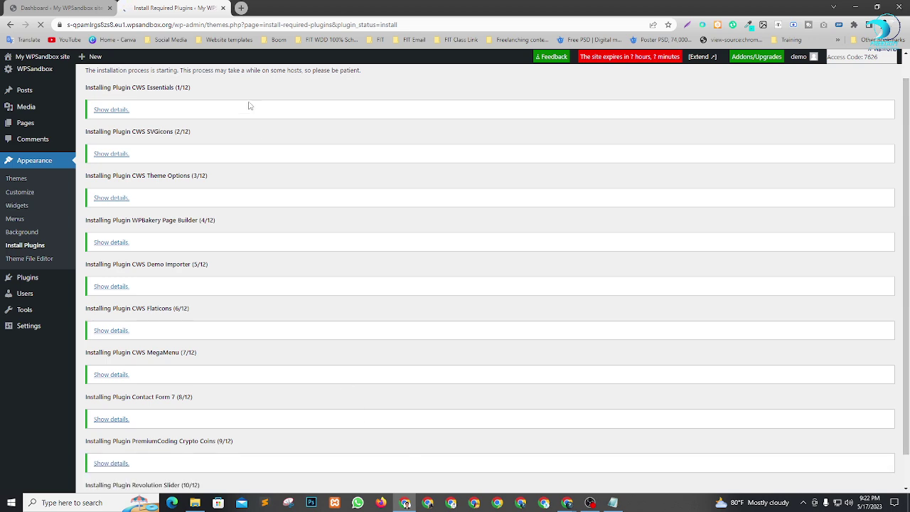
# Switch to the Google Meet window, admit the waiting participant to the call, and return to the WordPress plugin installation
pyautogui.hotkey('alt', 'Tab')
pyautogui.hotkey('alt', 'Tab')
pyautogui.hotkey('alt', 'Tab')
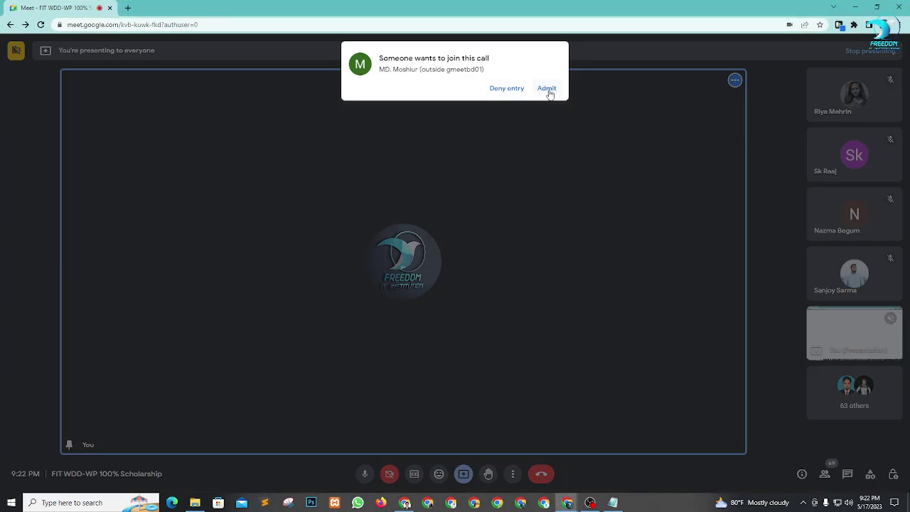
pyautogui.click(547, 89)
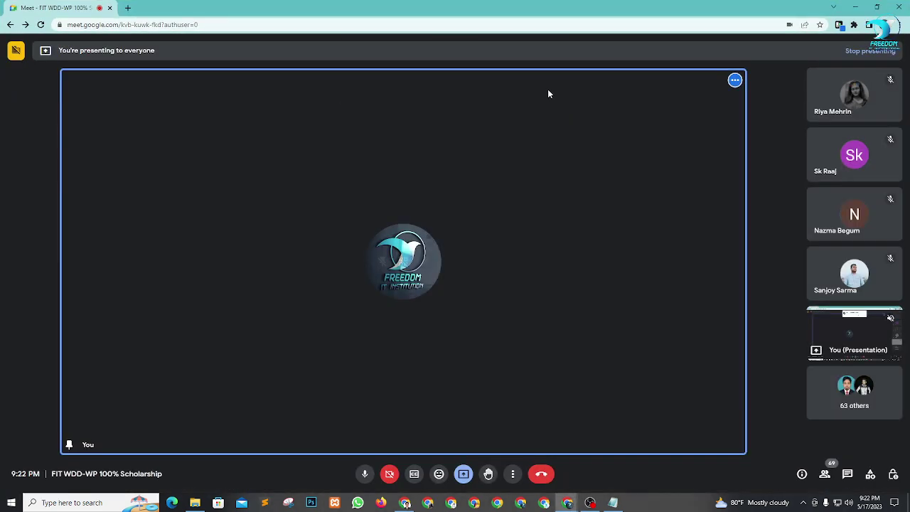
pyautogui.hotkey('alt', 'Tab')
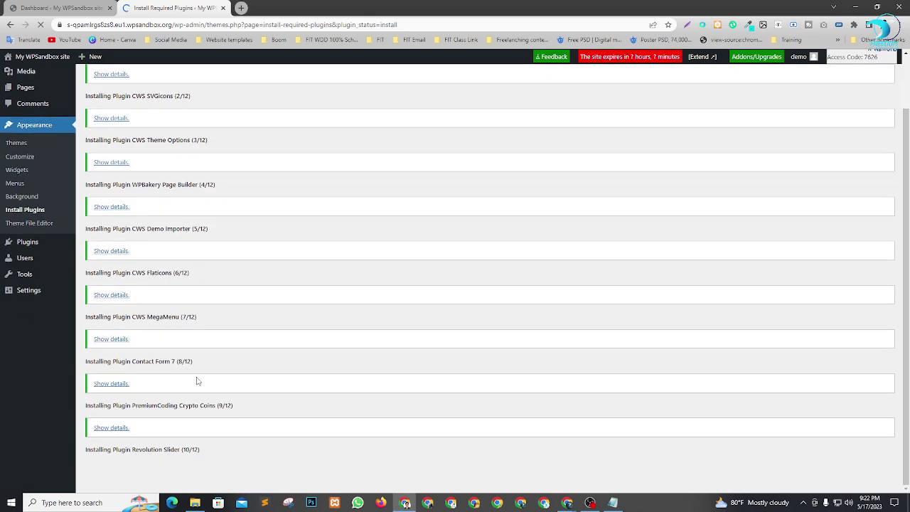
# Follow the plugin installation through to its end and return to the Required Plugins Installer
pyautogui.scroll(-1, 197, 378)
pyautogui.scroll(-1, 304, 402)
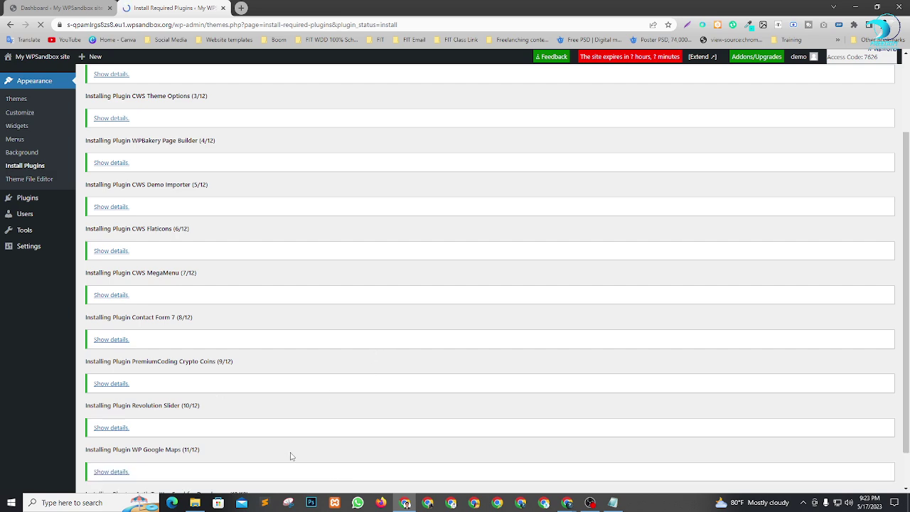
pyautogui.scroll(-1, 290, 457)
pyautogui.scroll(-1, 189, 443)
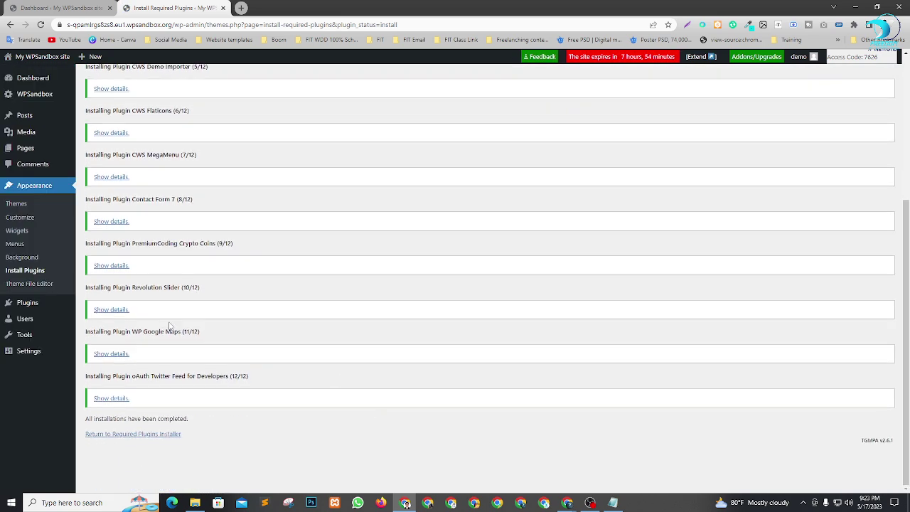
pyautogui.click(125, 434)
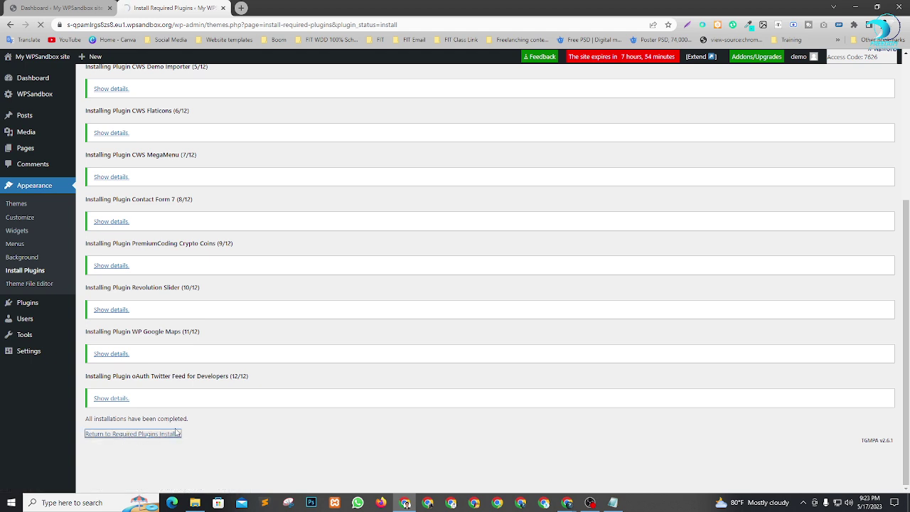
pyautogui.hotkey('alt', 'Tab')
pyautogui.hotkey('alt', 'Tab')
pyautogui.hotkey('alt', 'Tab')
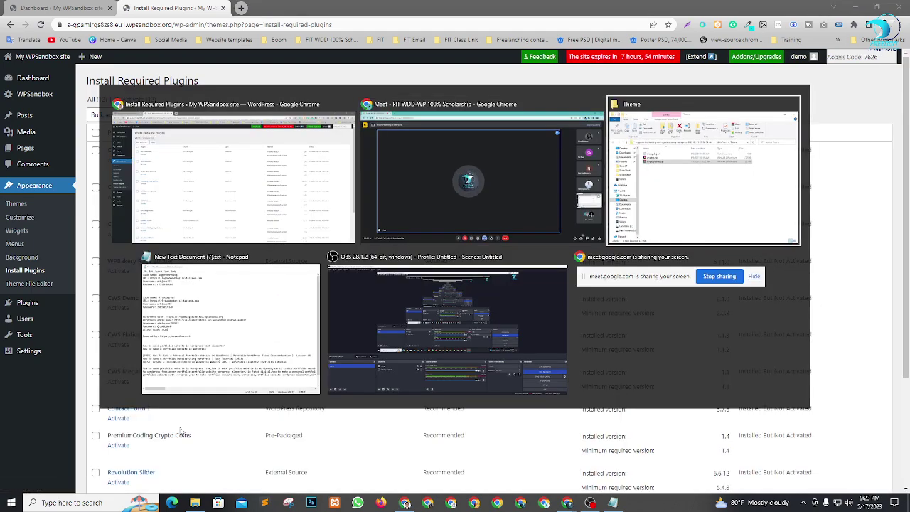
pyautogui.hotkey('alt', 'Tab')
pyautogui.hotkey('alt', 'Tab')
pyautogui.hotkey('alt', 'Tab')
pyautogui.hotkey('alt', 'Tab')
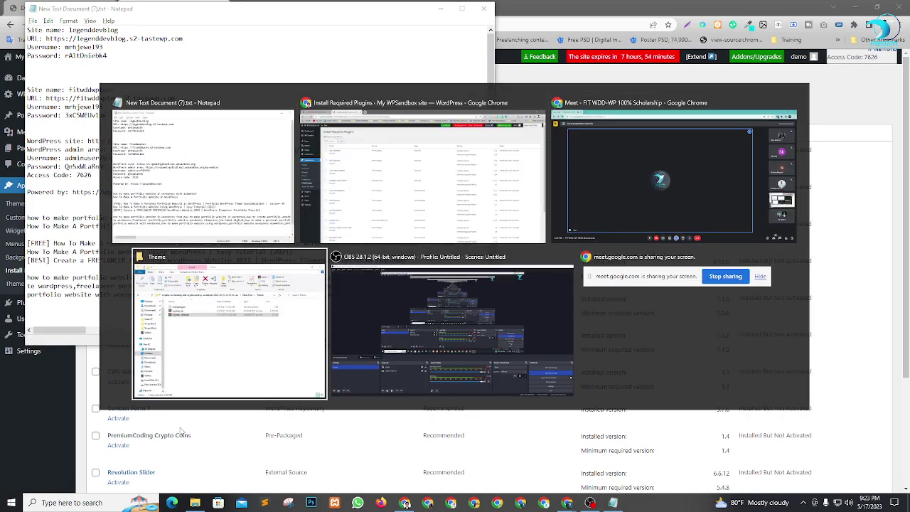
pyautogui.hotkey('alt', 'Tab')
pyautogui.hotkey('alt', 'Tab')
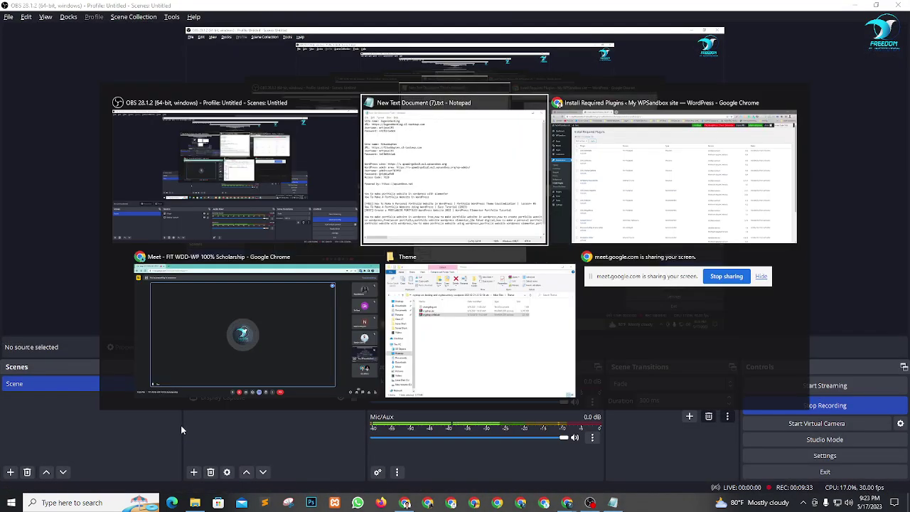
# Bulk-activate all the installed theme plugins on the Install Required Plugins page
pyautogui.scroll(-3, 213, 213)
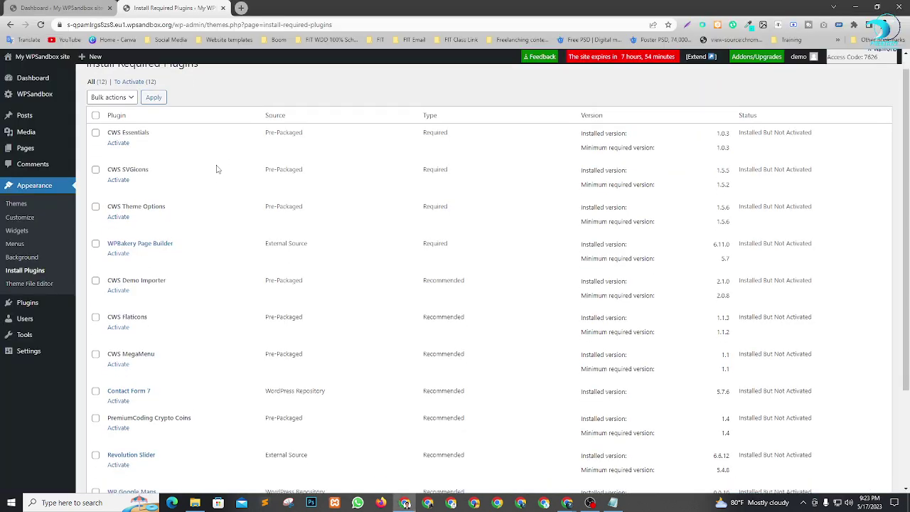
pyautogui.scroll(3, 180, 398)
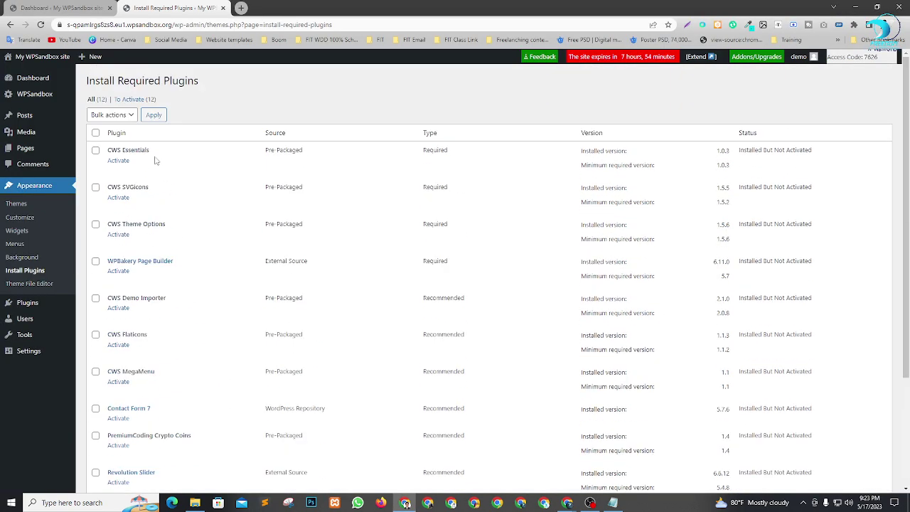
pyautogui.click(95, 132)
pyautogui.click(111, 115)
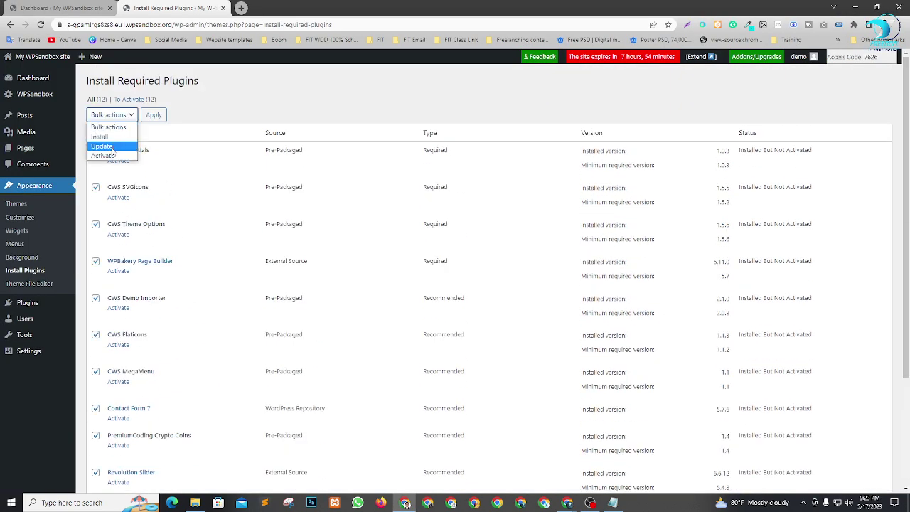
pyautogui.click(114, 156)
pyautogui.click(155, 118)
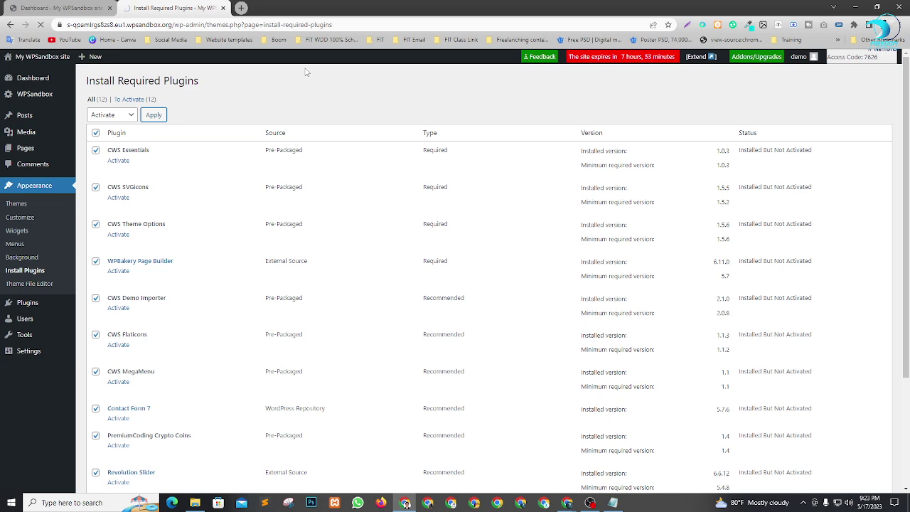
pyautogui.scroll(-3, 300, 223)
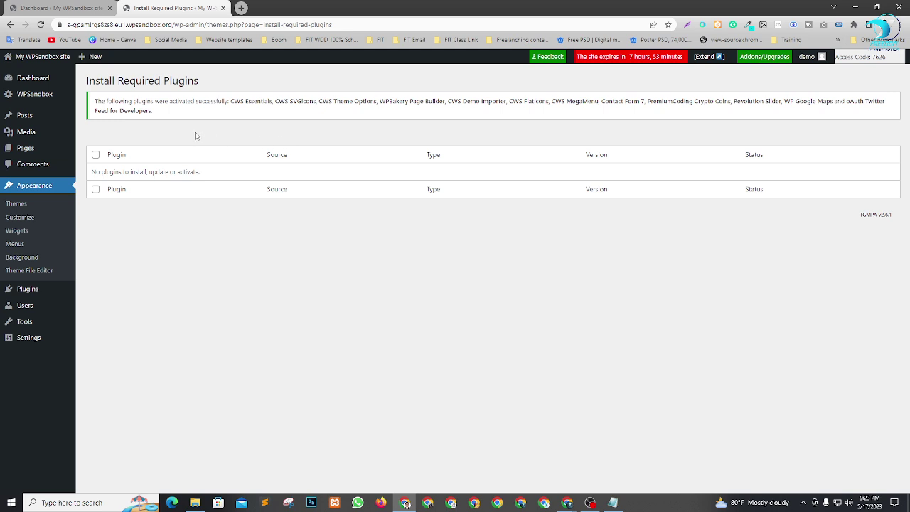
# Go to the WordPress Dashboard and, while it loads, close the notes file in Notepad
pyautogui.click(25, 77)
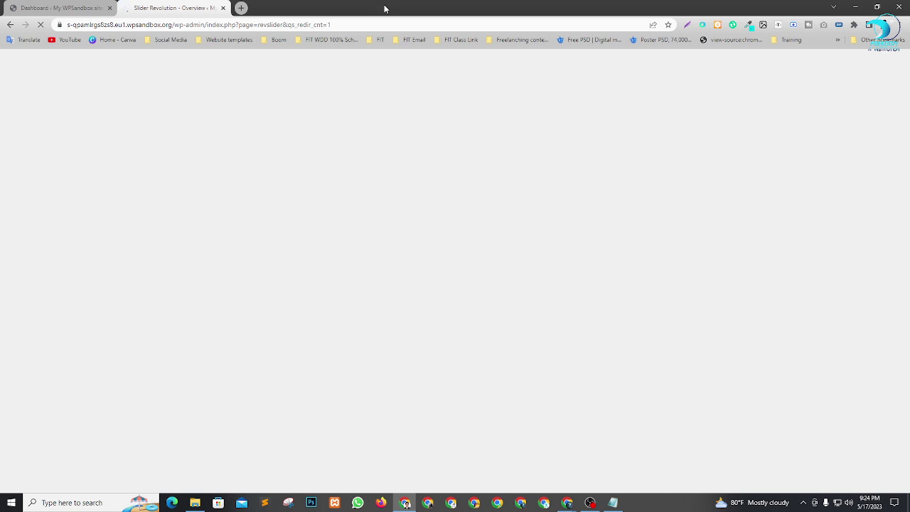
pyautogui.click(614, 503)
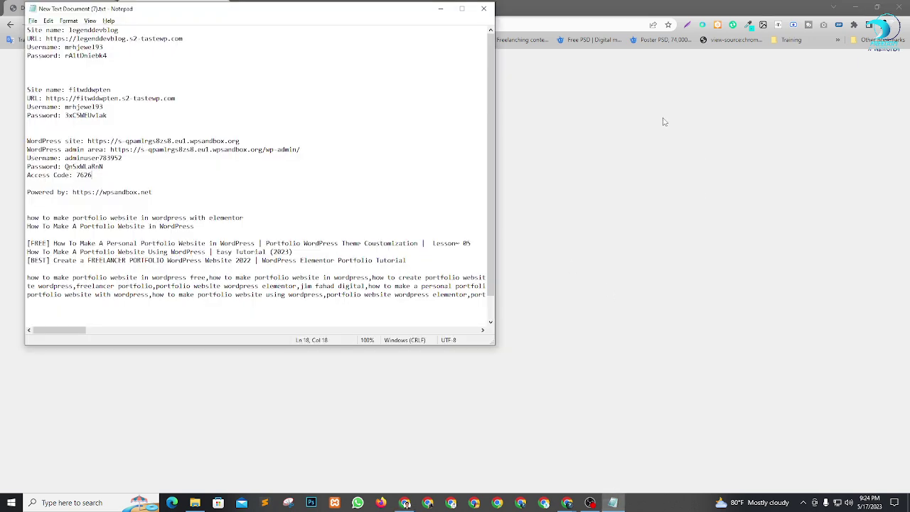
pyautogui.click(483, 11)
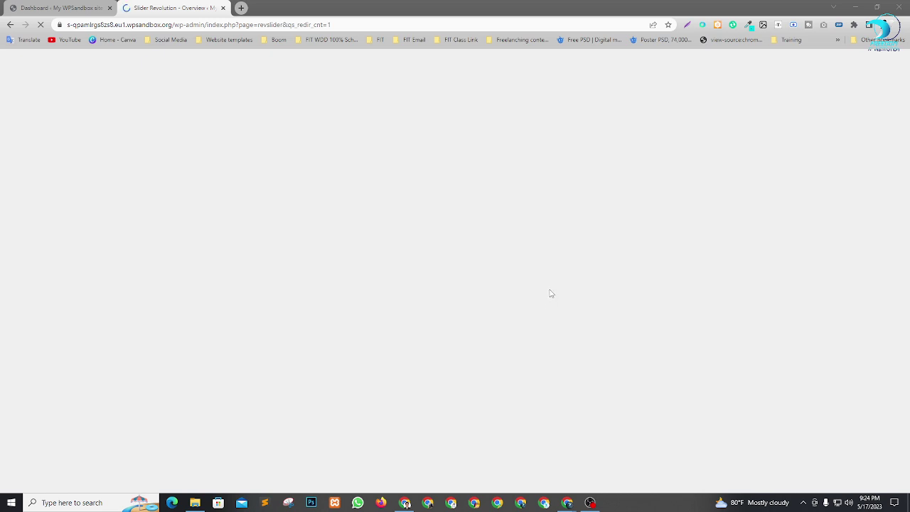
pyautogui.click(195, 503)
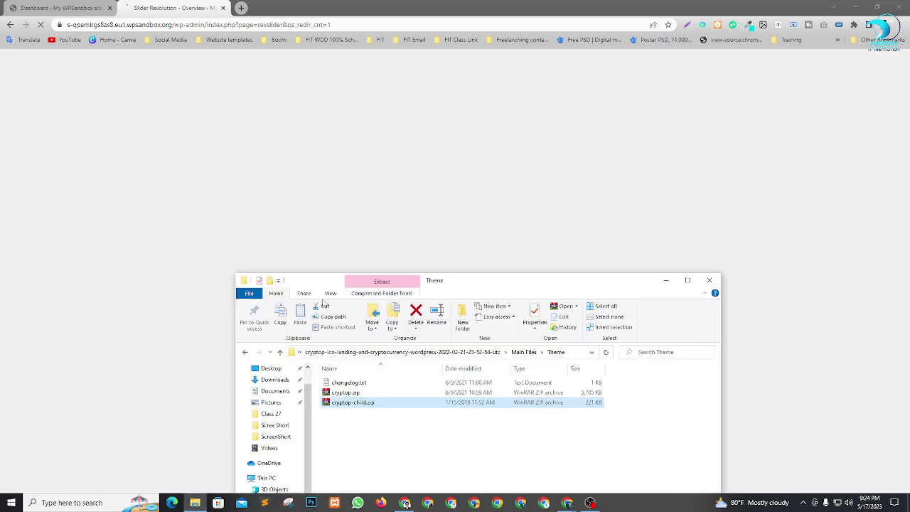
pyautogui.click(680, 282)
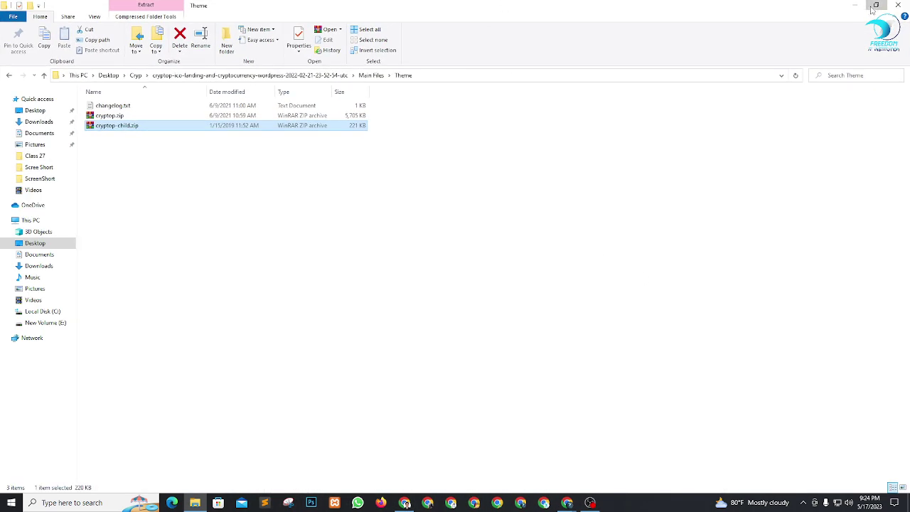
pyautogui.click(876, 6)
pyautogui.click(666, 280)
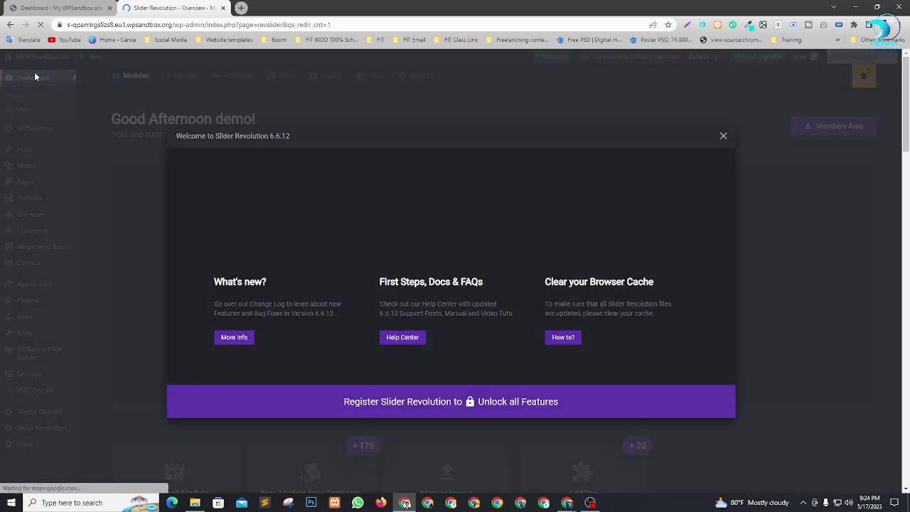
# Dismiss the Slider Revolution welcome window and look over the Dashboard's admin entries, including Appearance, PMC Crypto and Theme Options
pyautogui.click(723, 136)
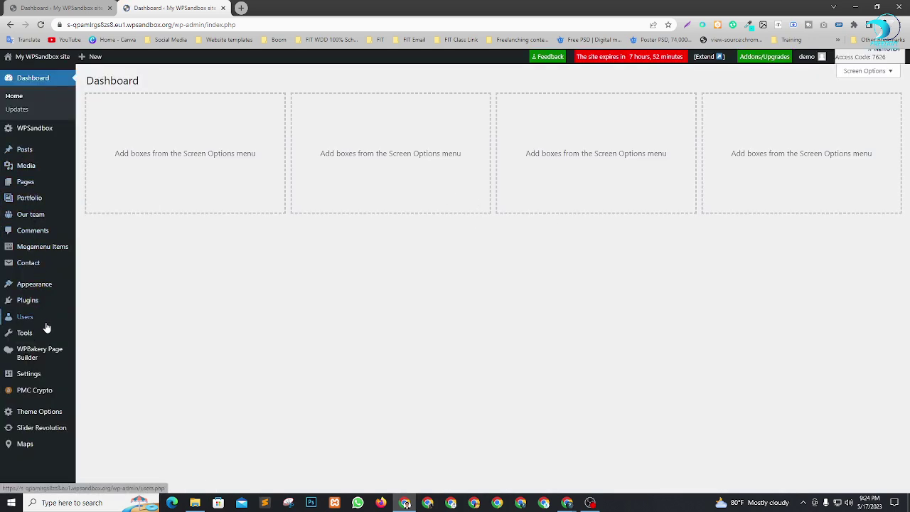
pyautogui.moveTo(36, 292)
pyautogui.moveTo(26, 392)
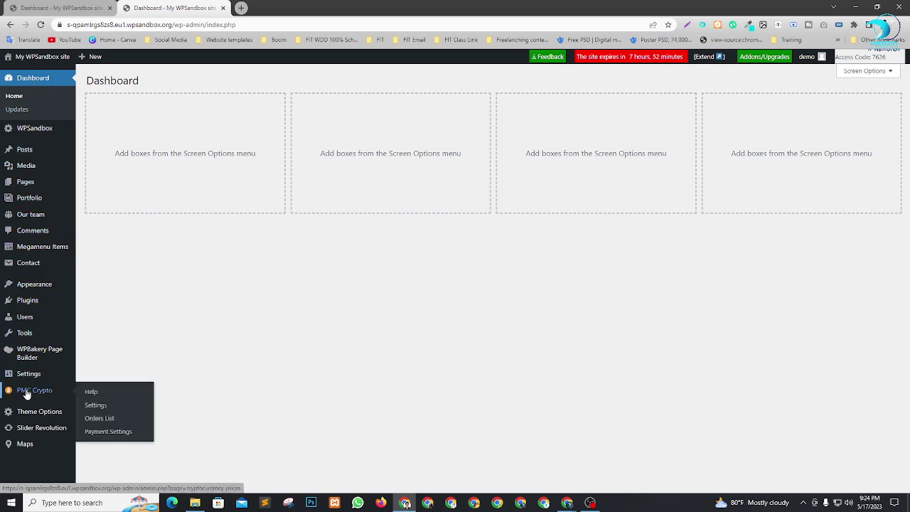
pyautogui.moveTo(33, 415)
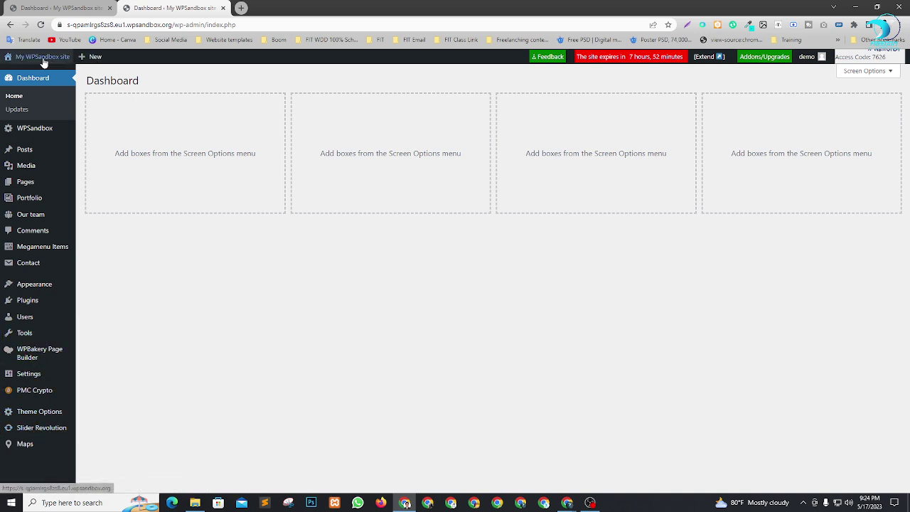
# Open the front end of the WPSandbox site in a new browser tab and bring that tab forward
pyautogui.rightClick(15, 67)
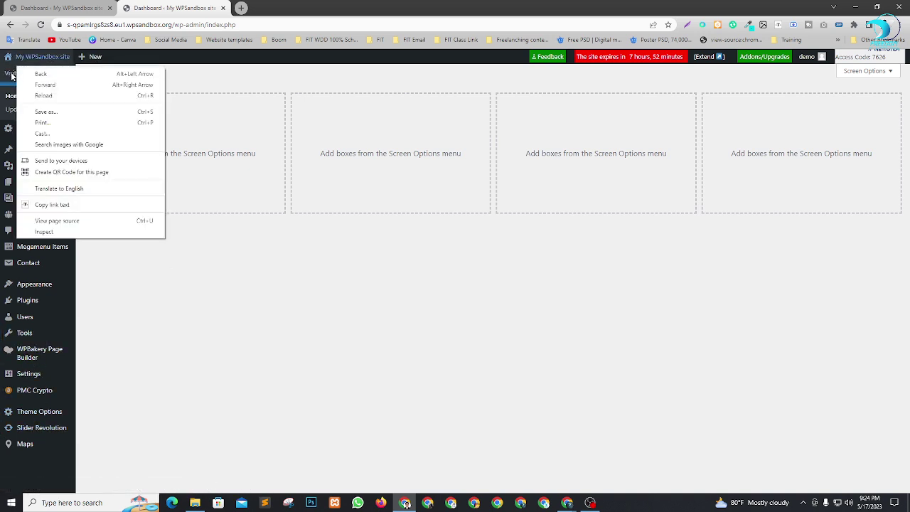
pyautogui.rightClick(11, 72)
pyautogui.click(43, 78)
pyautogui.click(321, 6)
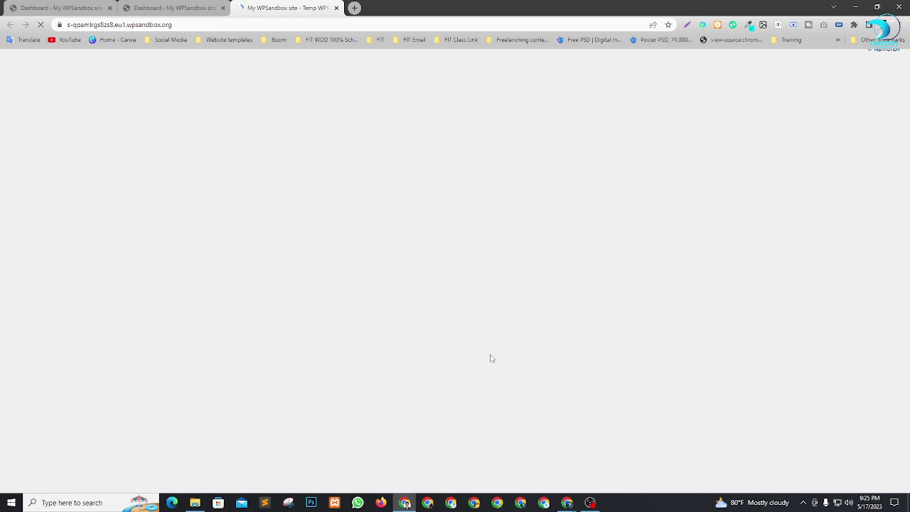
# Check the Google Meet call while the site loads, and switch back to the site's home page in Chrome
pyautogui.hotkey('alt', 'Tab')
pyautogui.hotkey('alt', 'Tab')
pyautogui.hotkey('alt', 'Tab')
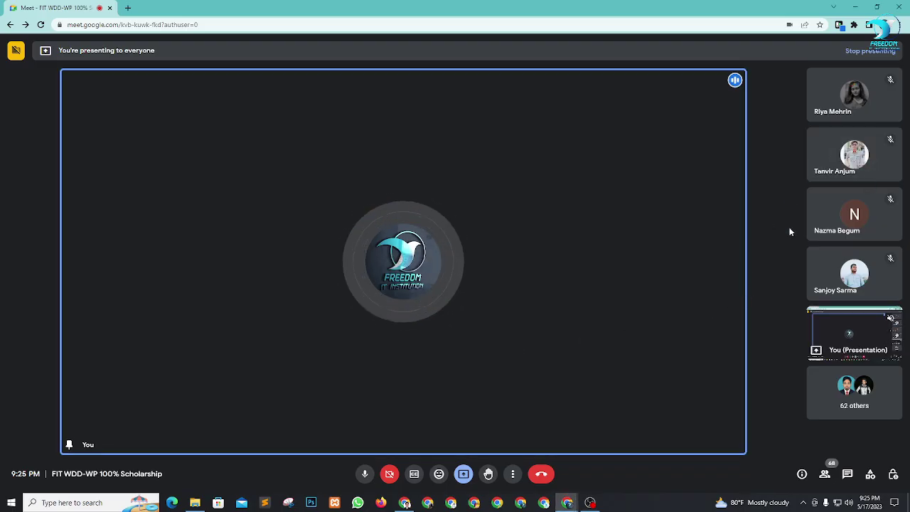
pyautogui.hotkey('alt', 'Tab')
pyautogui.hotkey('alt', 'Tab')
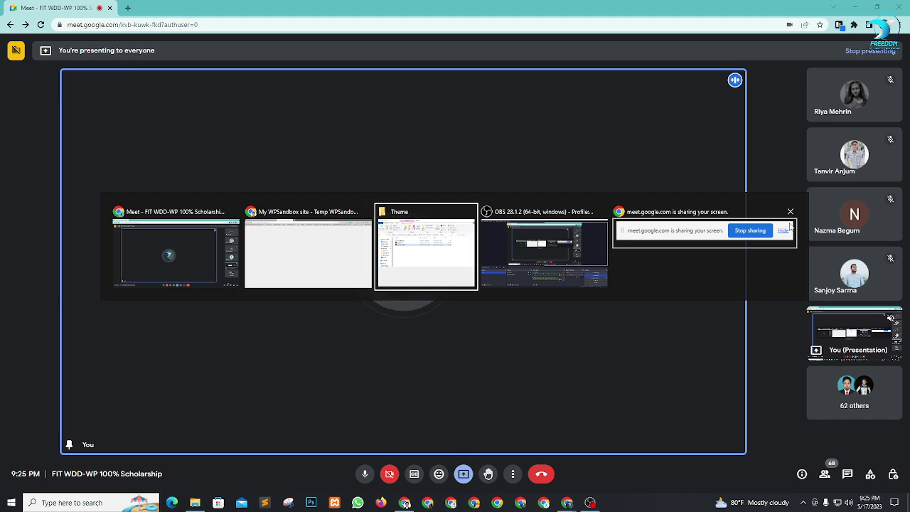
pyautogui.hotkey('shift', 'alt', 'Tab')
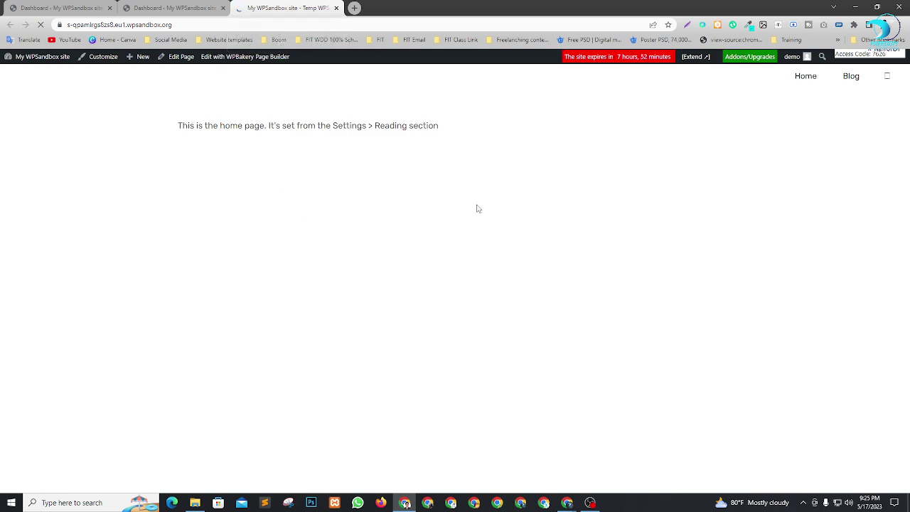
# Look at the home page's placeholder text, and close the three extra tabs after the Reading Settings tab
pyautogui.moveTo(215, 120); pyautogui.dragTo(470, 135)
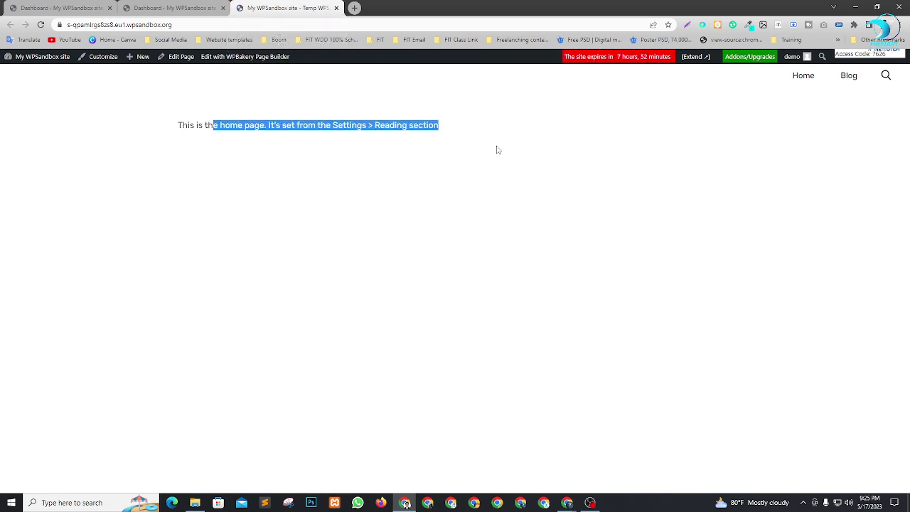
pyautogui.click(498, 144)
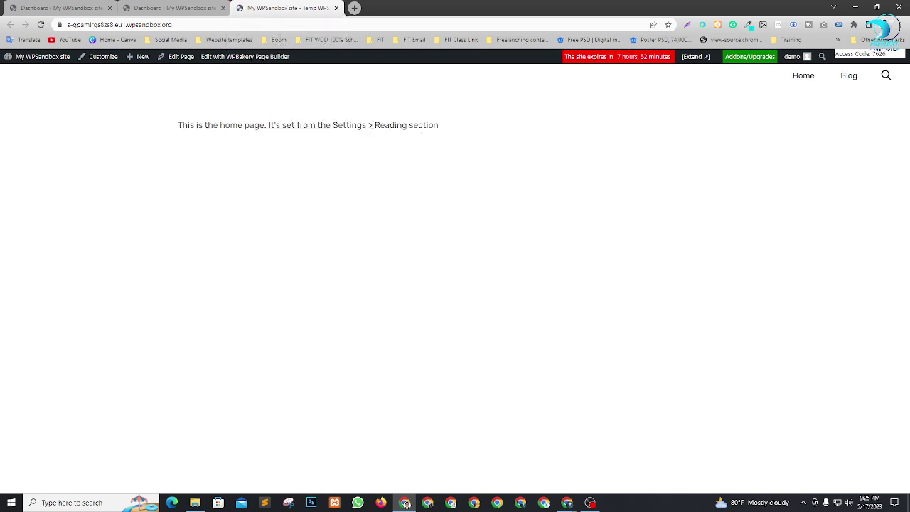
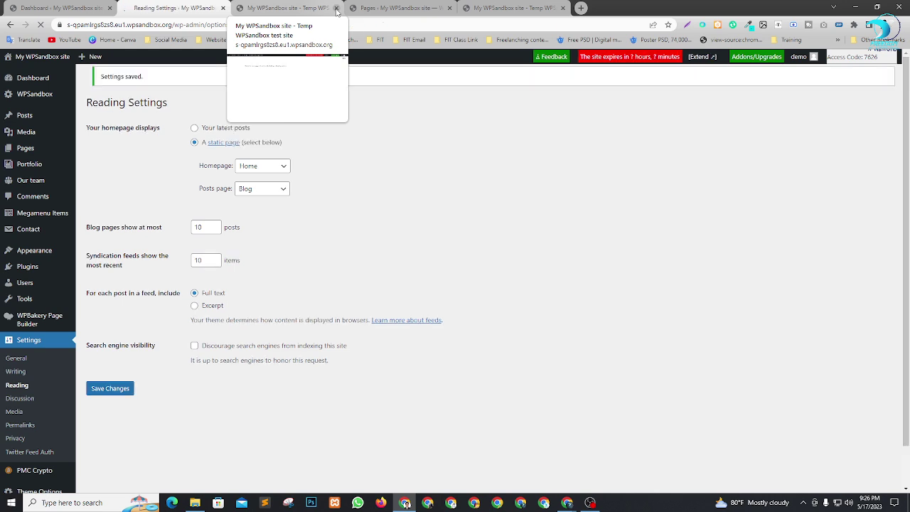
pyautogui.click(335, 8)
pyautogui.click(335, 8)
pyautogui.click(335, 8)
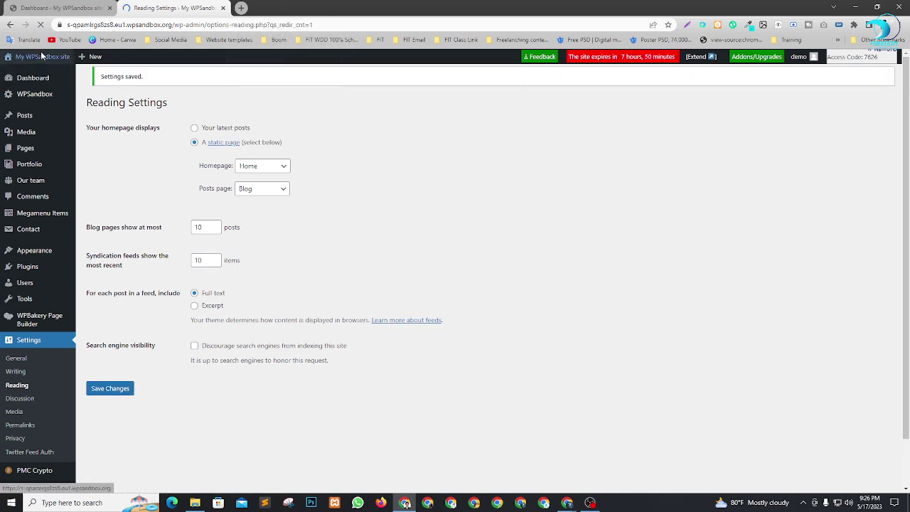
# Open the site's front end in a new tab and check the home page text there
pyautogui.rightClick(40, 56)
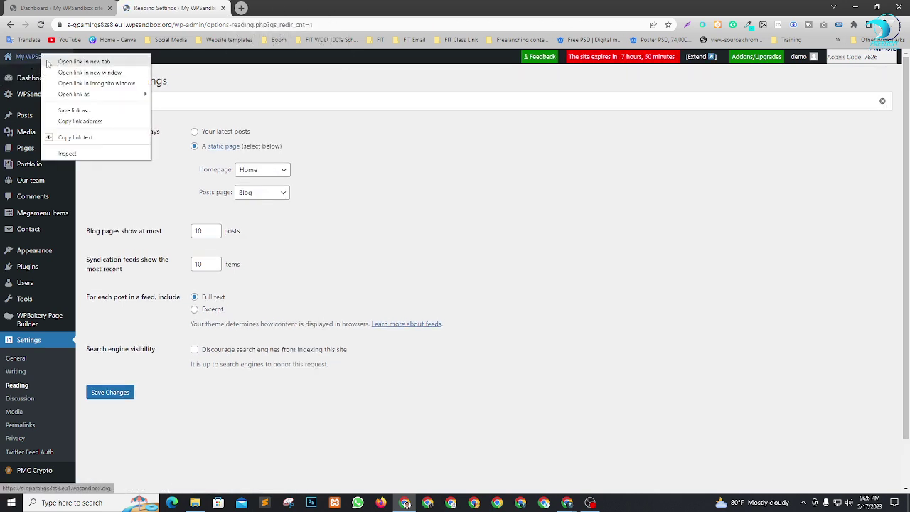
pyautogui.click(246, 74)
pyautogui.moveTo(32, 57)
pyautogui.rightClick(28, 75)
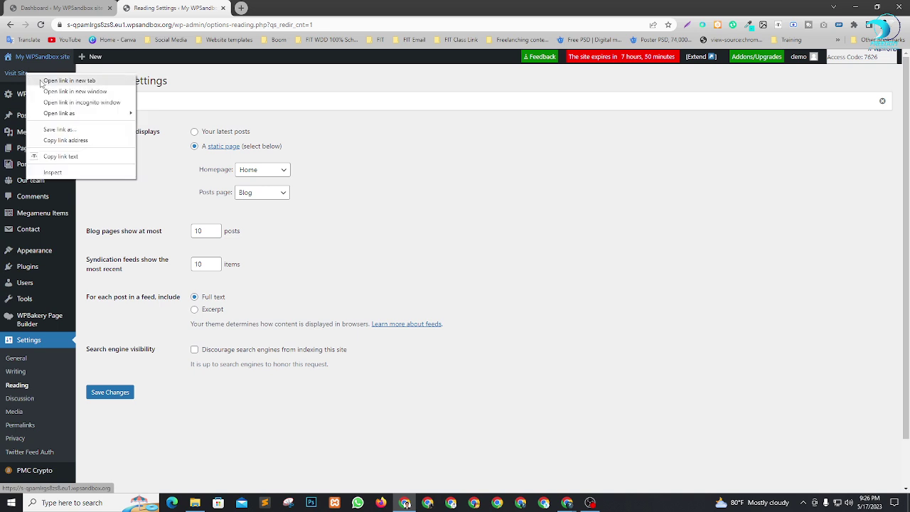
pyautogui.click(64, 81)
pyautogui.click(285, 8)
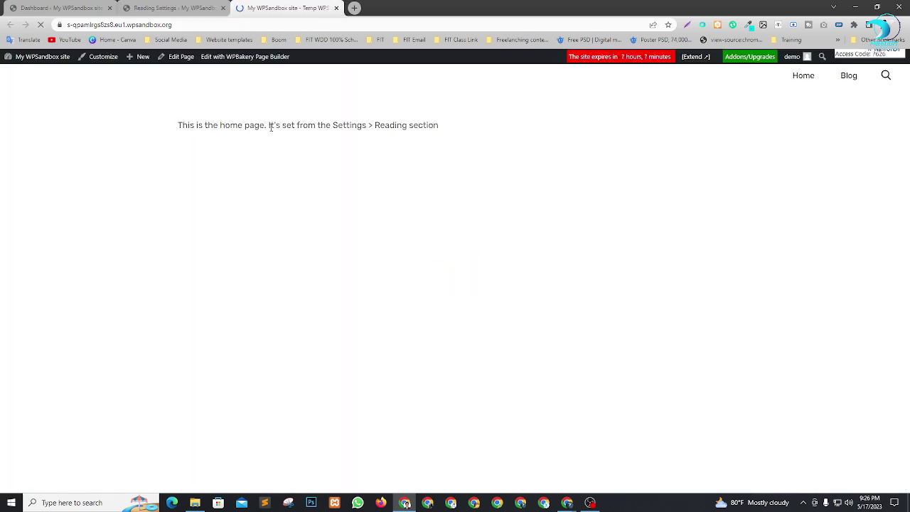
pyautogui.moveTo(224, 125); pyautogui.dragTo(467, 106)
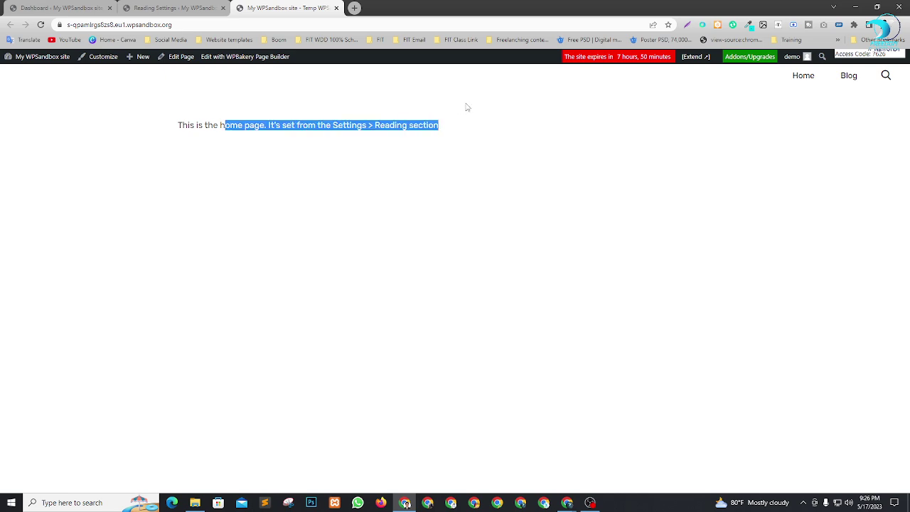
pyautogui.click(492, 161)
# Return to the Reading Settings tab, open the theme's Theme Options page and look over its section entries
pyautogui.click(174, 7)
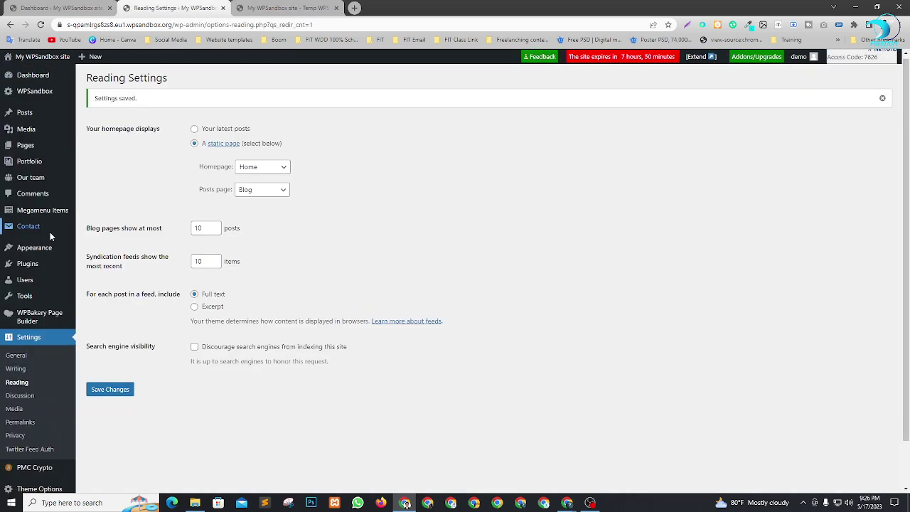
pyautogui.scroll(-1, 50, 231)
pyautogui.moveTo(25, 200)
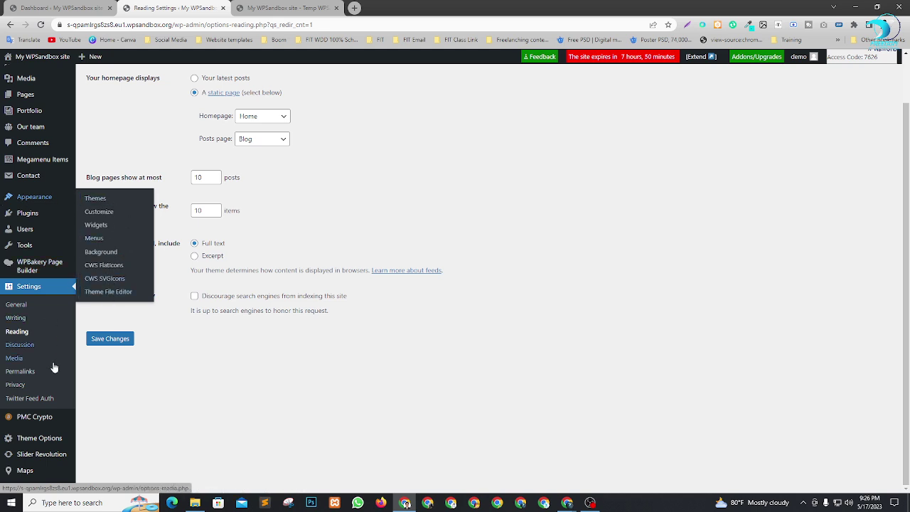
pyautogui.moveTo(32, 443)
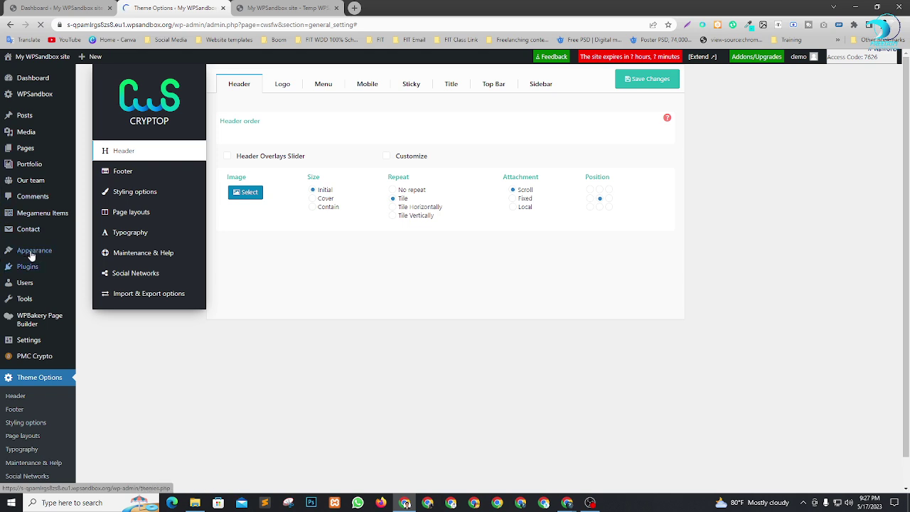
pyautogui.scroll(-1, 32, 469)
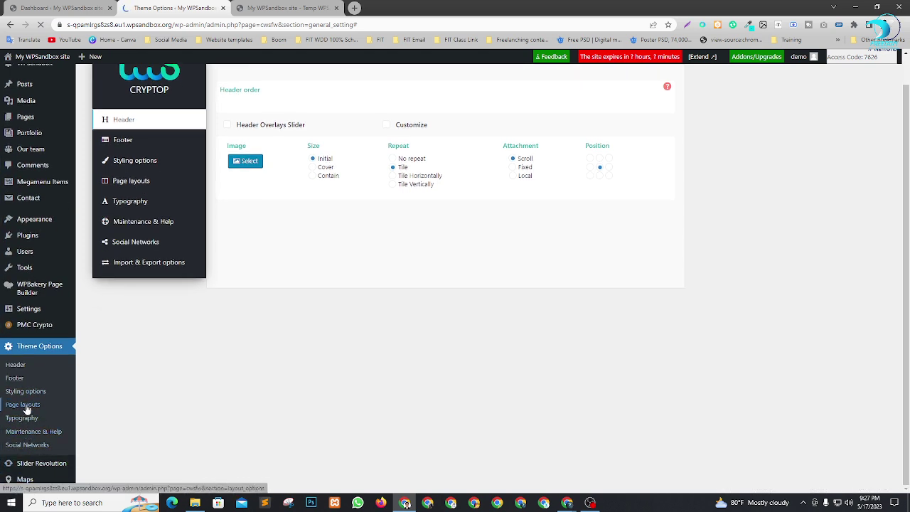
pyautogui.scroll(1, 21, 371)
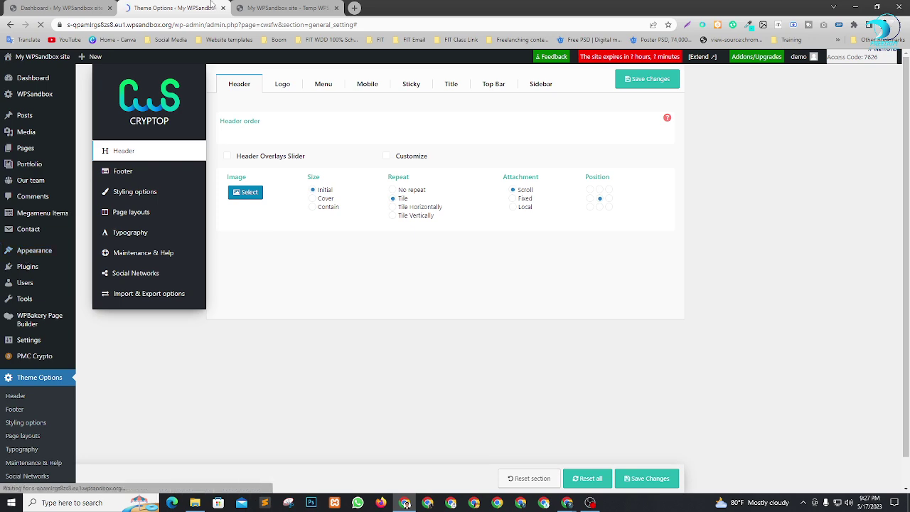
# Examine the header order and the Logo, Menu, Mobile and Sticky settings in the Header section of Theme Options
pyautogui.scroll(-2, 62, 451)
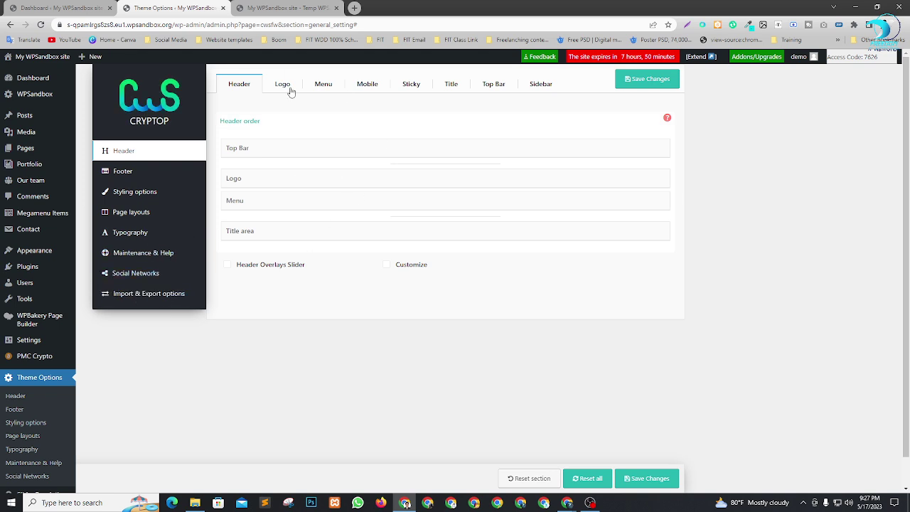
pyautogui.scroll(-1, 637, 380)
pyautogui.scroll(1, 306, 349)
pyautogui.click(295, 83)
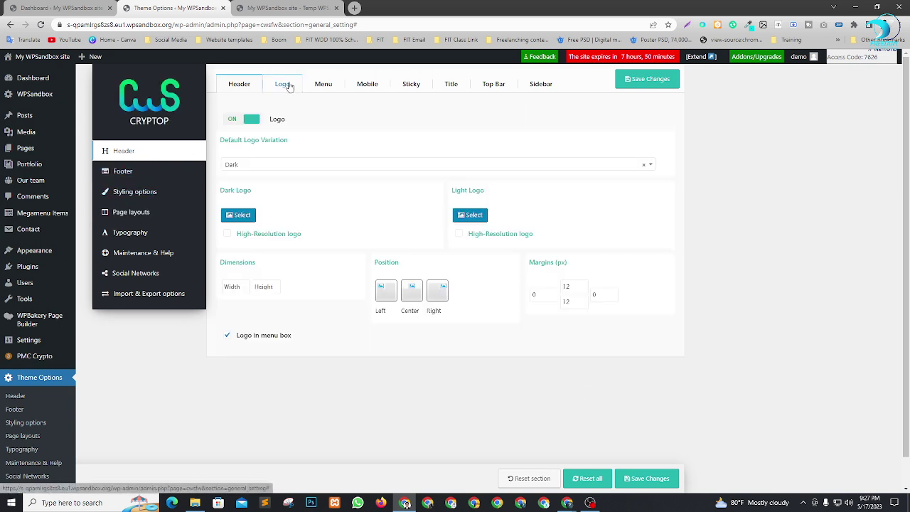
pyautogui.click(326, 84)
pyautogui.click(369, 85)
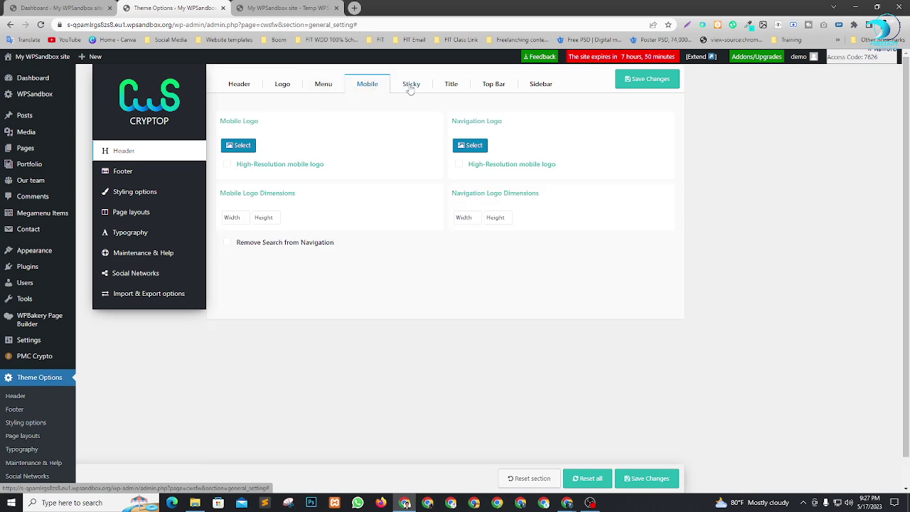
pyautogui.click(410, 85)
# Examine the Title, Top Bar and Sidebar settings of the Header section
pyautogui.click(454, 83)
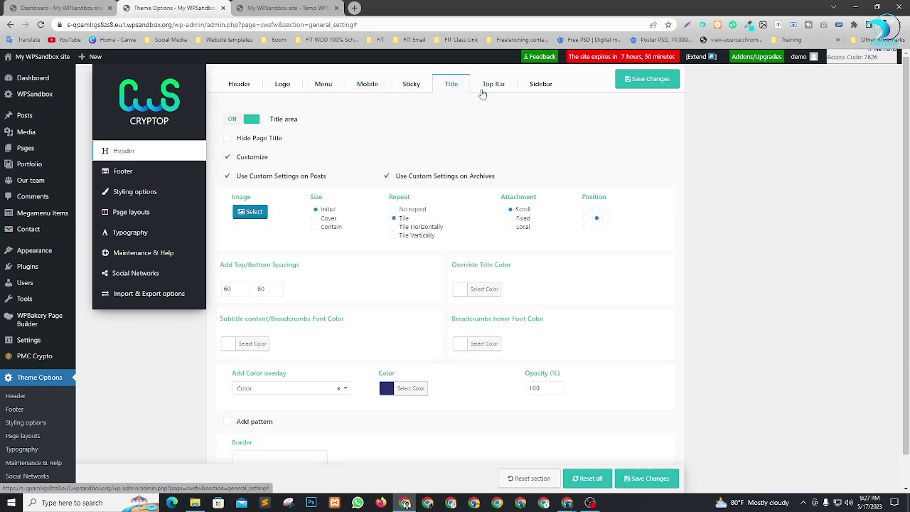
pyautogui.scroll(-1, 491, 249)
pyautogui.scroll(1, 512, 206)
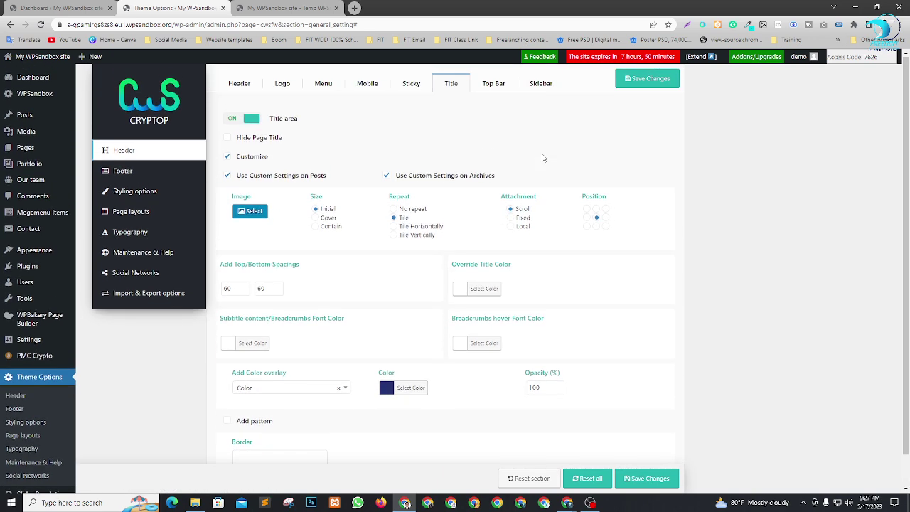
pyautogui.click(496, 84)
pyautogui.scroll(-1, 220, 244)
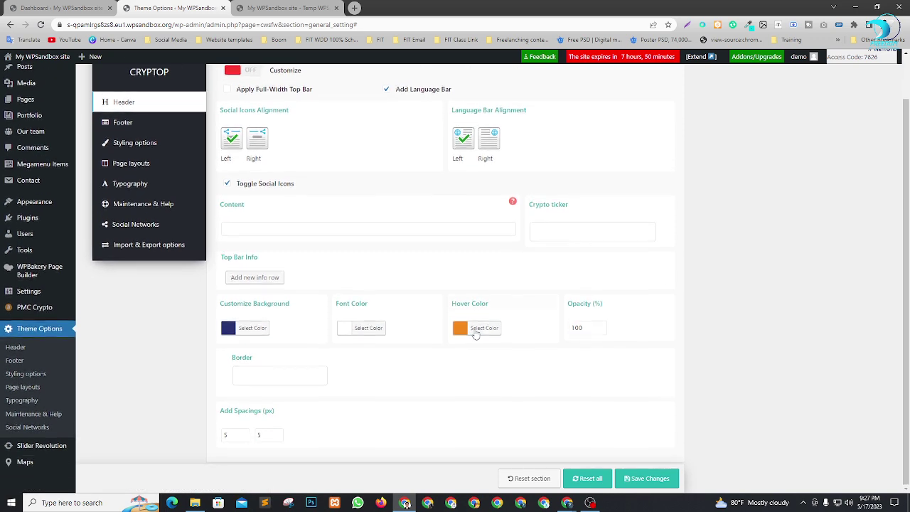
pyautogui.scroll(1, 520, 236)
pyautogui.click(542, 85)
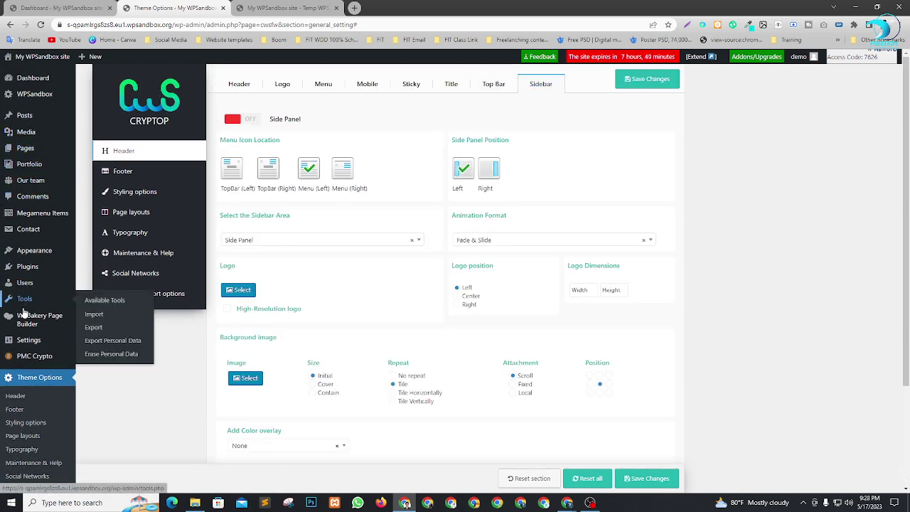
# Open the Installed Plugins page in a new tab and close the site's front-end tab
pyautogui.moveTo(28, 267)
pyautogui.rightClick(99, 273)
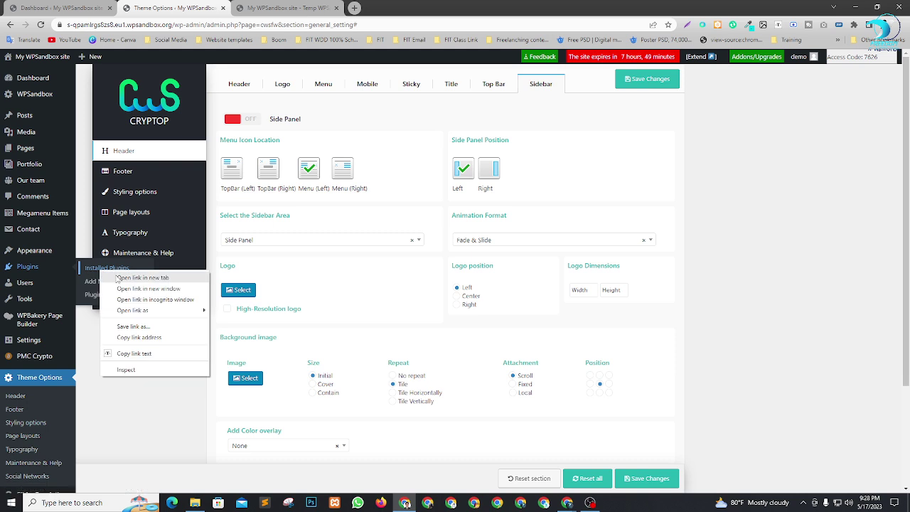
pyautogui.click(118, 279)
pyautogui.click(411, 7)
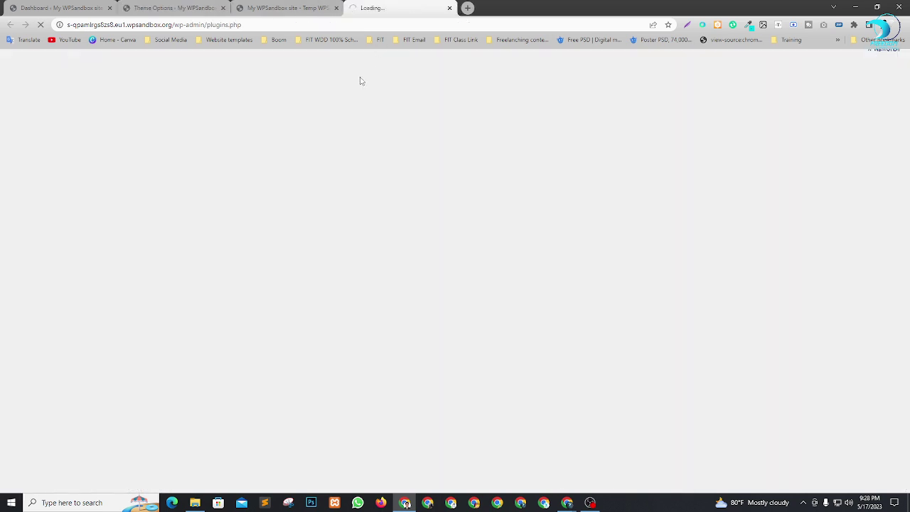
pyautogui.click(290, 7)
pyautogui.click(336, 8)
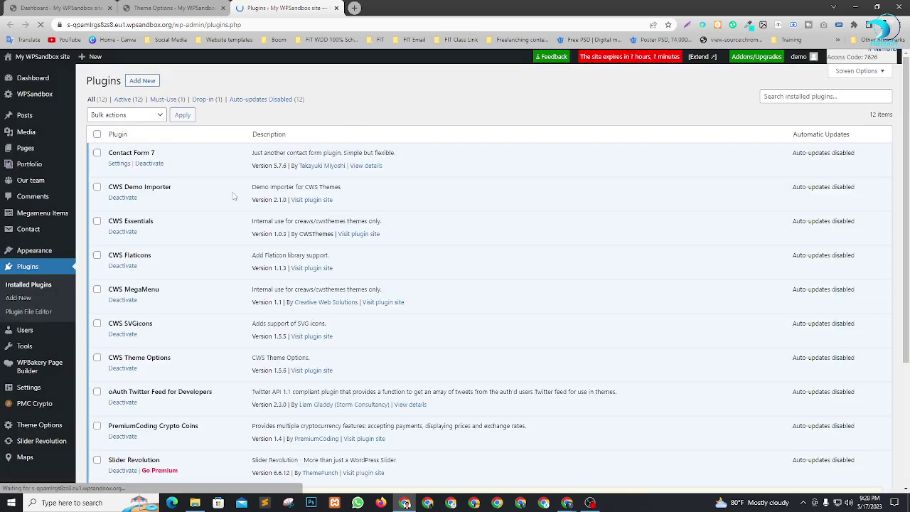
# Look through the list of installed plugins, from Contact Form 7 to WPBakery Page Builder
pyautogui.scroll(-4, 233, 196)
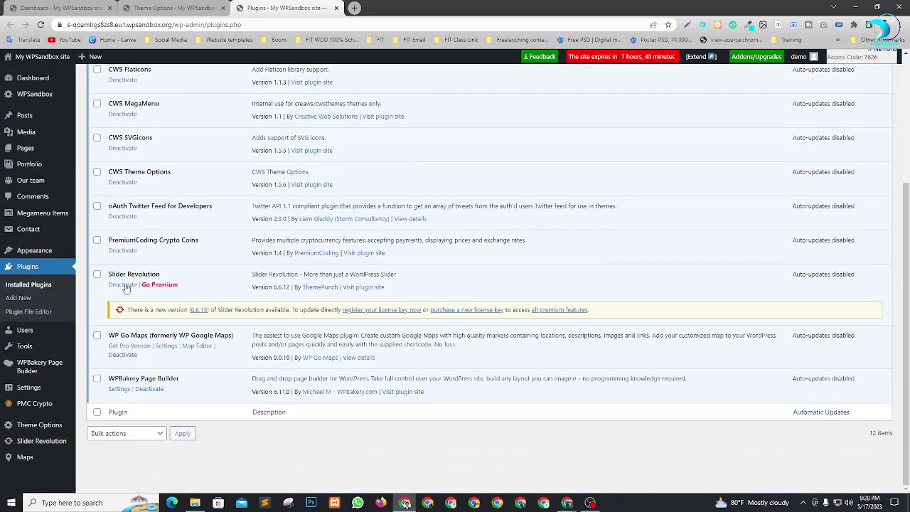
pyautogui.scroll(2, 158, 378)
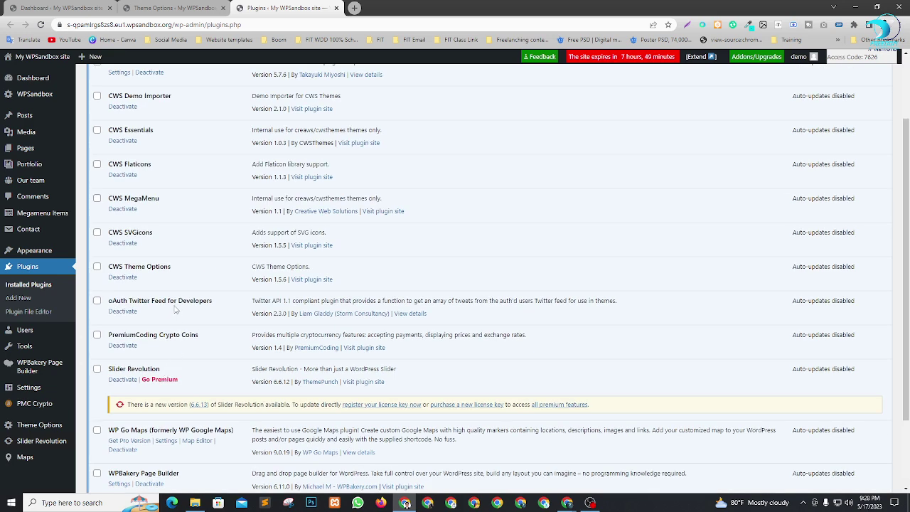
pyautogui.scroll(2, 175, 309)
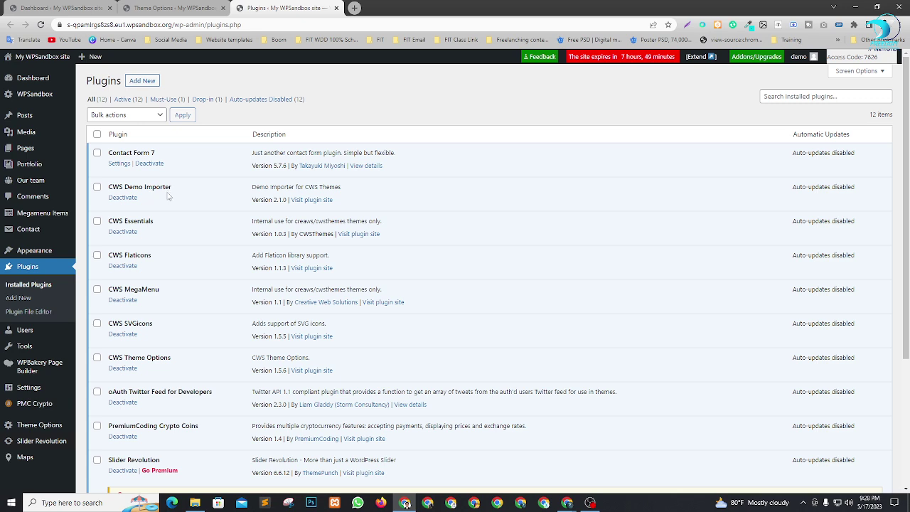
pyautogui.scroll(-2, 28, 274)
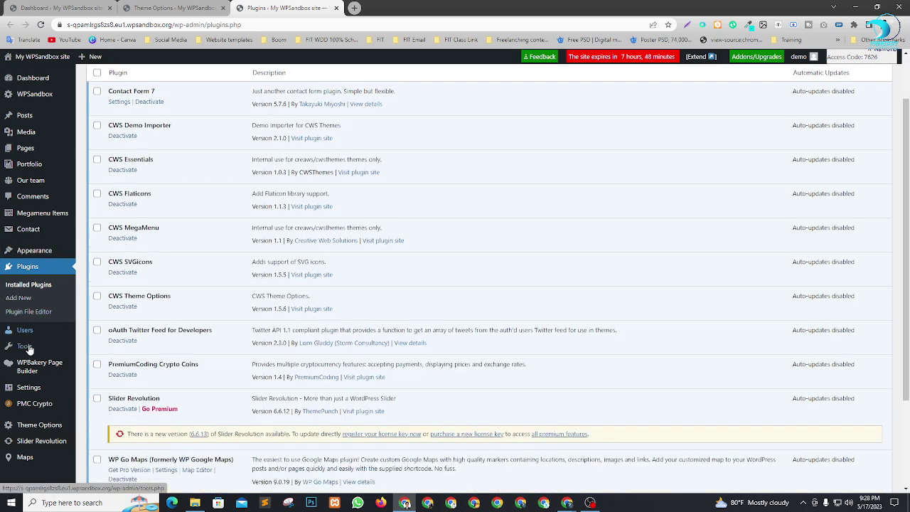
# Look over the admin entries the plugins added, including PMC Crypto, Theme Options, Maps and Contact
pyautogui.moveTo(39, 395)
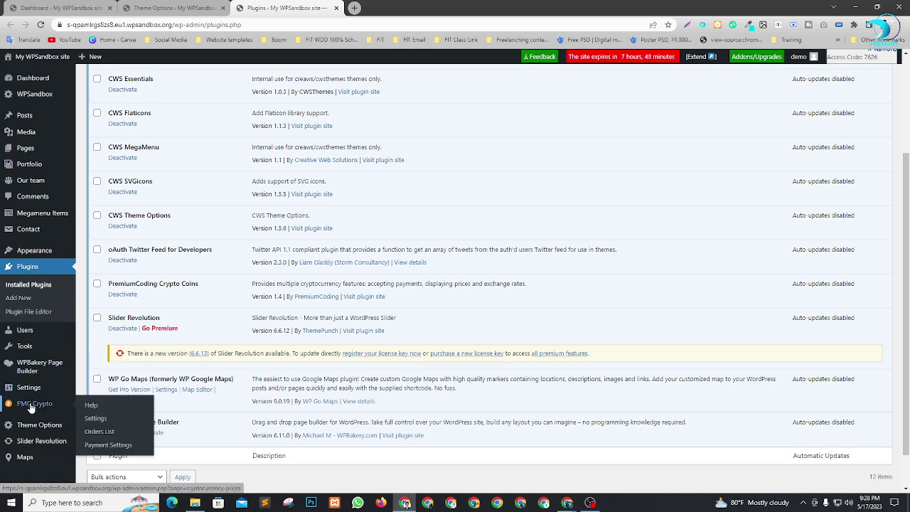
pyautogui.moveTo(31, 432)
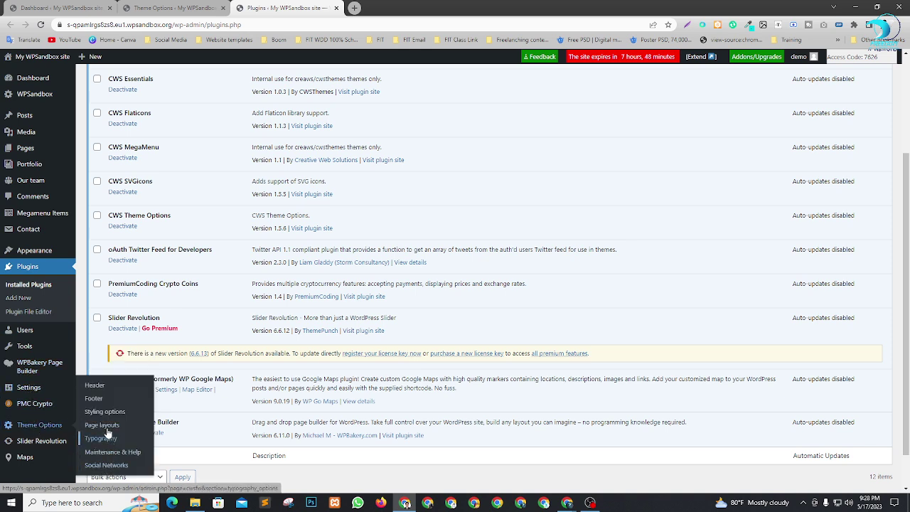
pyautogui.scroll(-1, 22, 491)
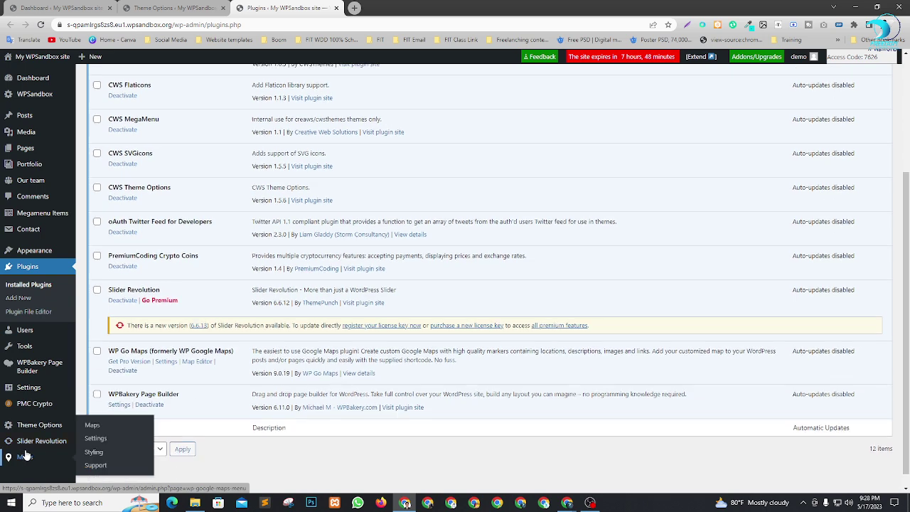
pyautogui.scroll(3, 50, 222)
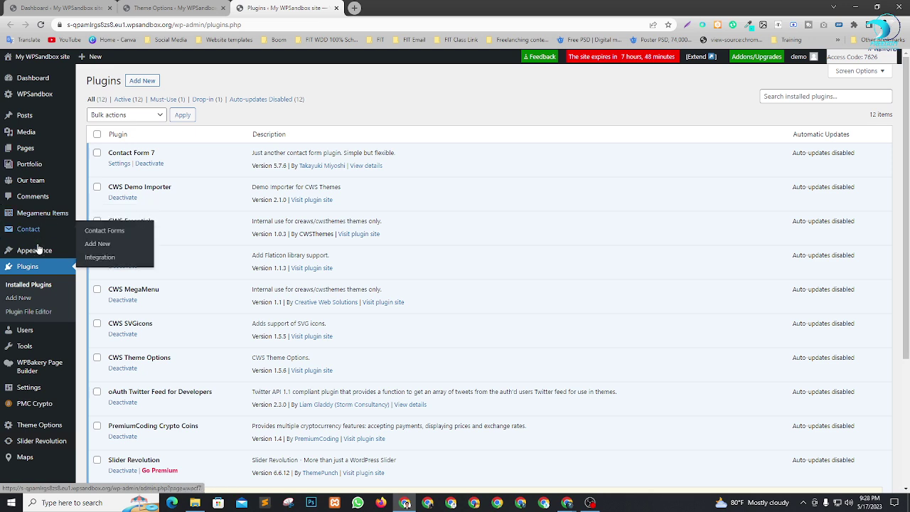
# Open the CWS Flaticons and CWS SVGIcons pages in new tabs and view each one
pyautogui.moveTo(39, 253)
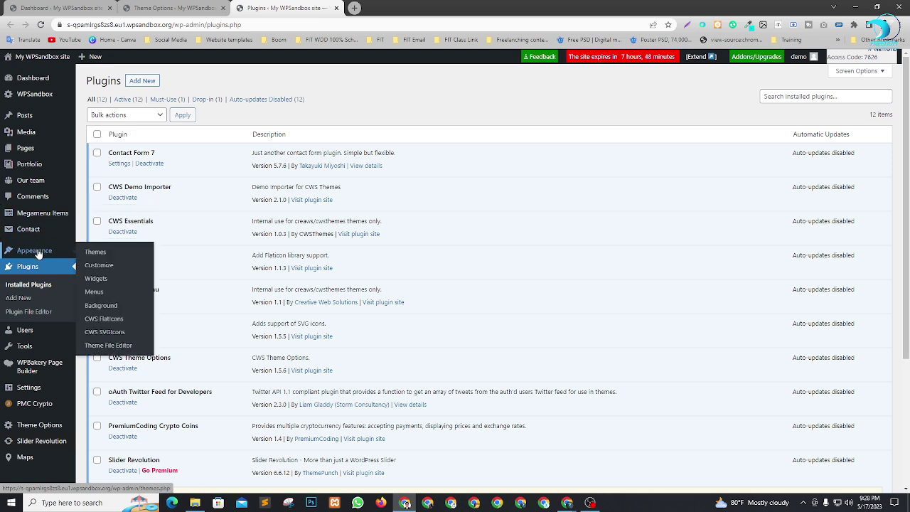
pyautogui.rightClick(107, 321)
pyautogui.click(117, 328)
pyautogui.rightClick(106, 332)
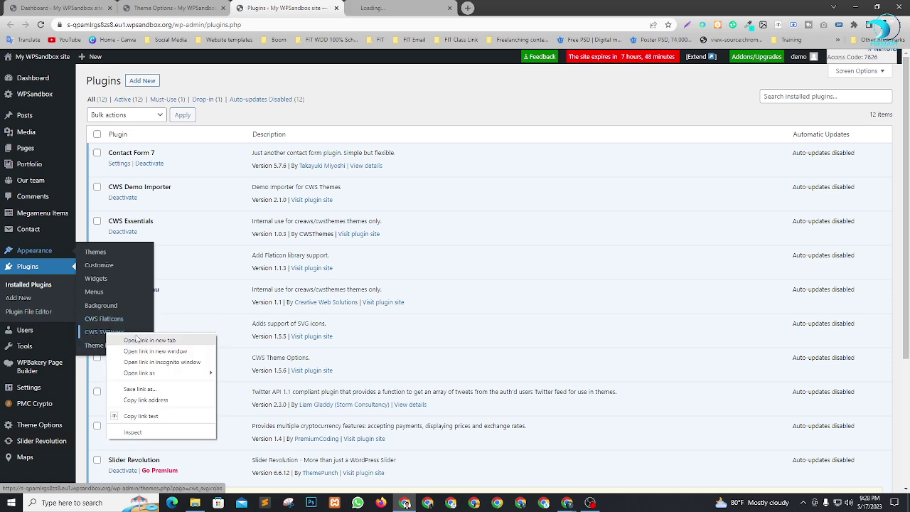
pyautogui.click(149, 340)
pyautogui.click(398, 8)
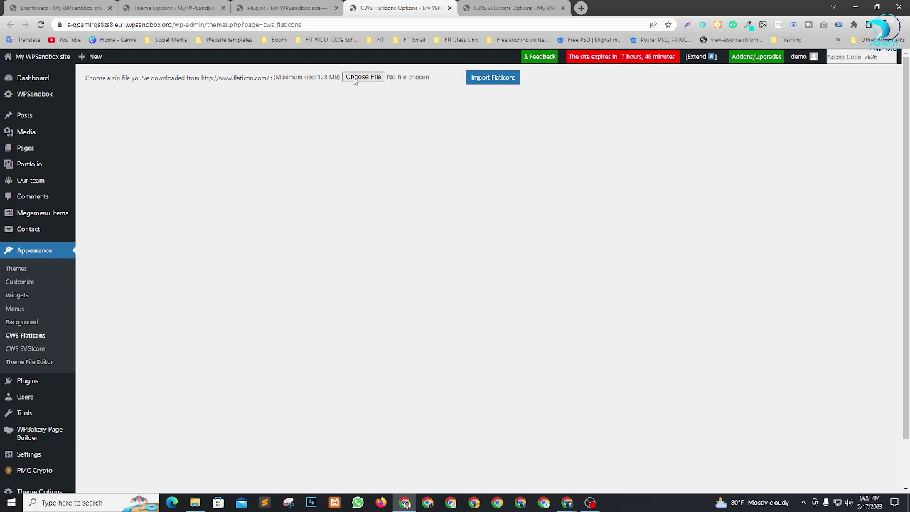
pyautogui.click(483, 8)
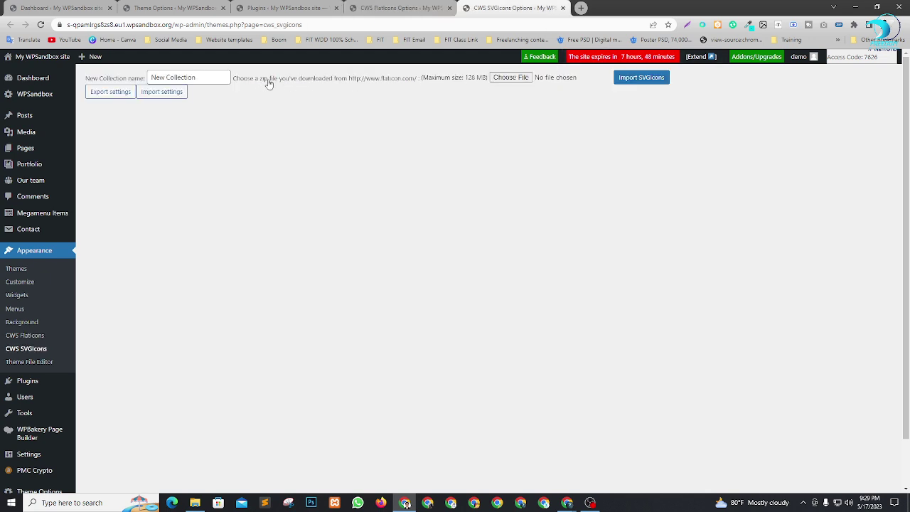
# Return to the Installed Plugins page and look over the Appearance, Tools, PMC Crypto and Theme Options submenus
pyautogui.click(403, 7)
pyautogui.click(290, 7)
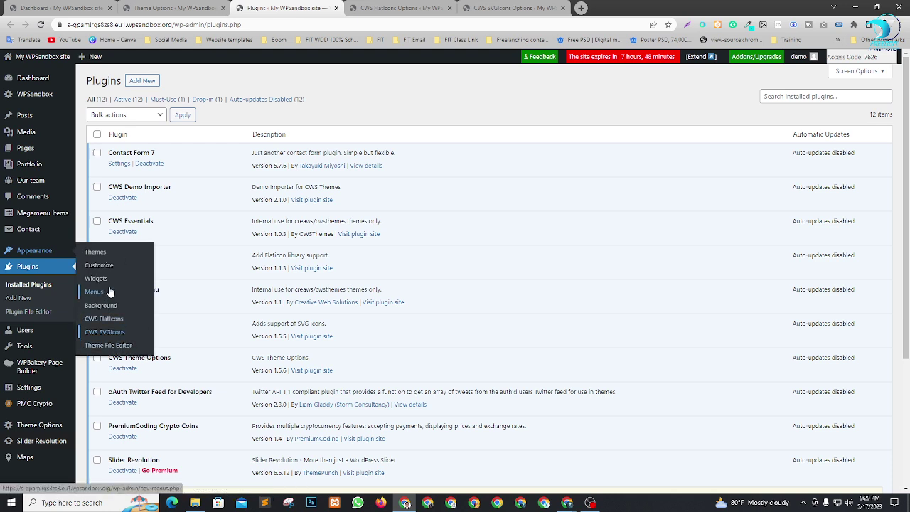
pyautogui.moveTo(34, 351)
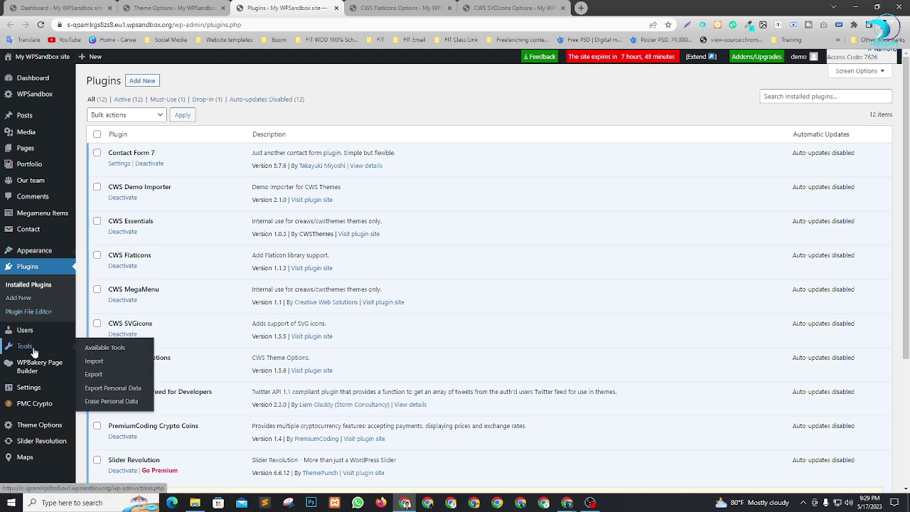
pyautogui.scroll(-1, 26, 366)
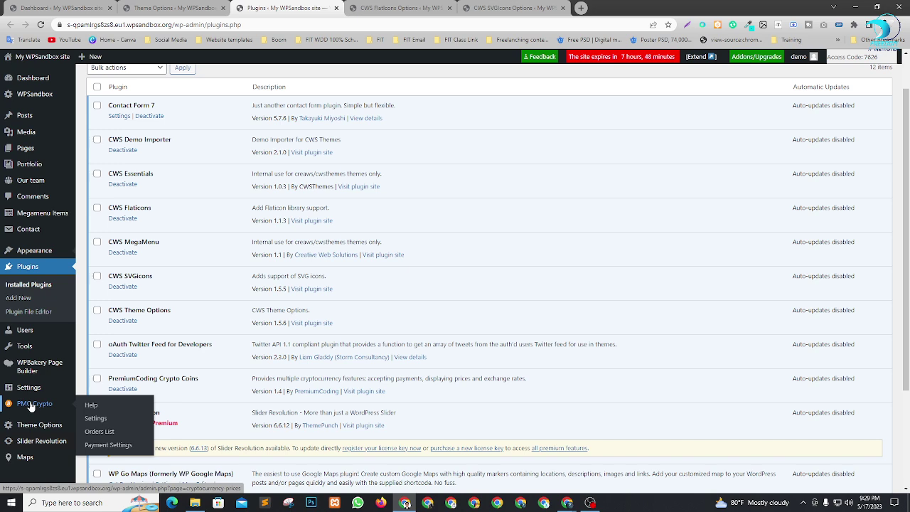
pyautogui.scroll(-1, 32, 406)
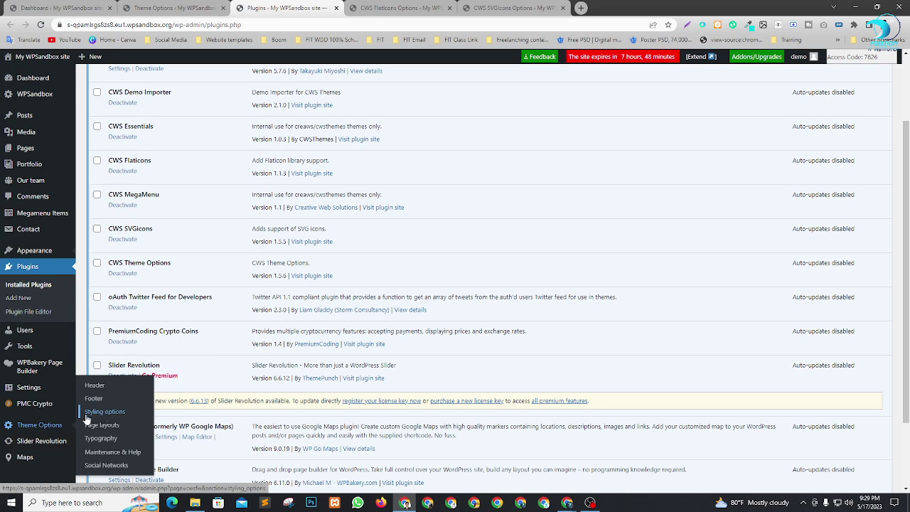
pyautogui.scroll(2, 37, 349)
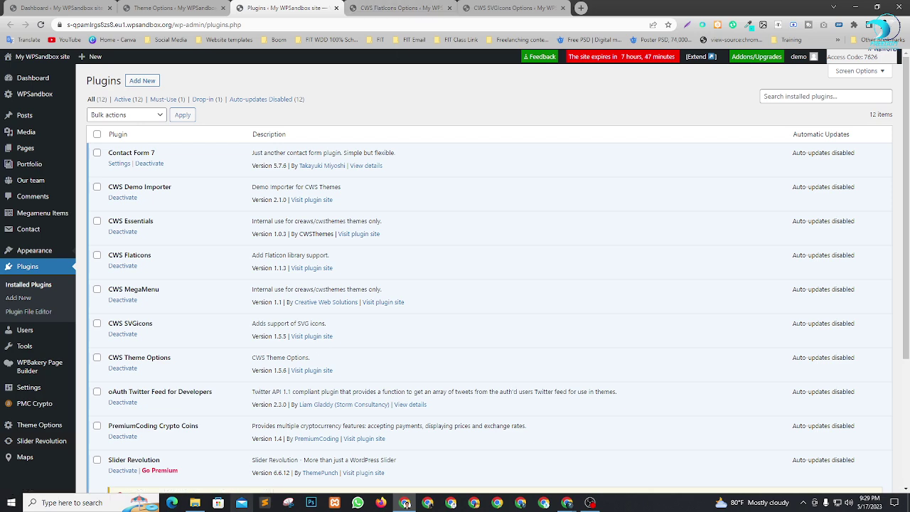
# In File Explorer, browse the theme package's Main Files to the Demo folder and check the contents of its Icons folder
pyautogui.click(195, 503)
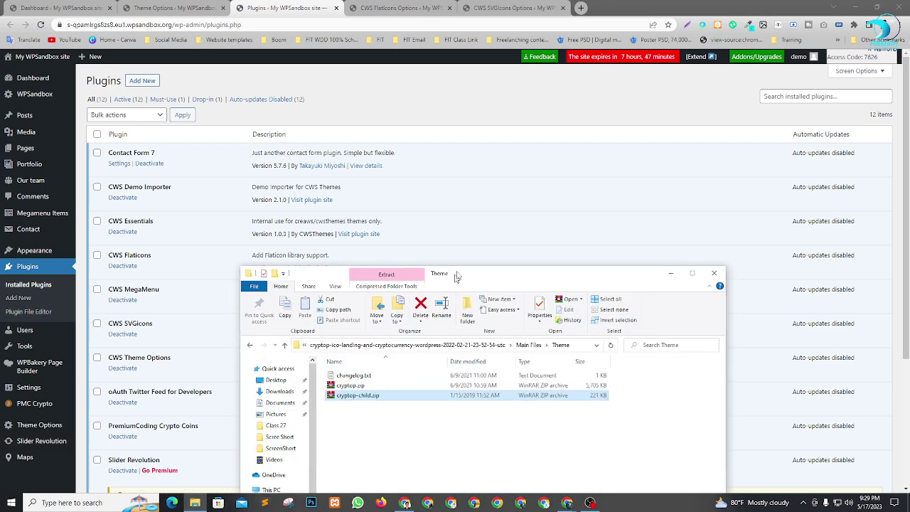
pyautogui.moveTo(456, 273); pyautogui.dragTo(521, 126)
pyautogui.click(349, 199)
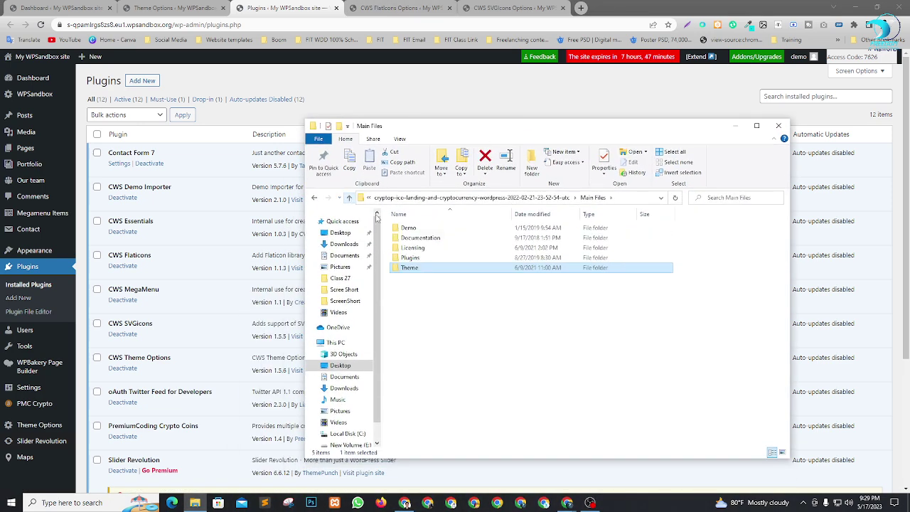
pyautogui.doubleClick(414, 231)
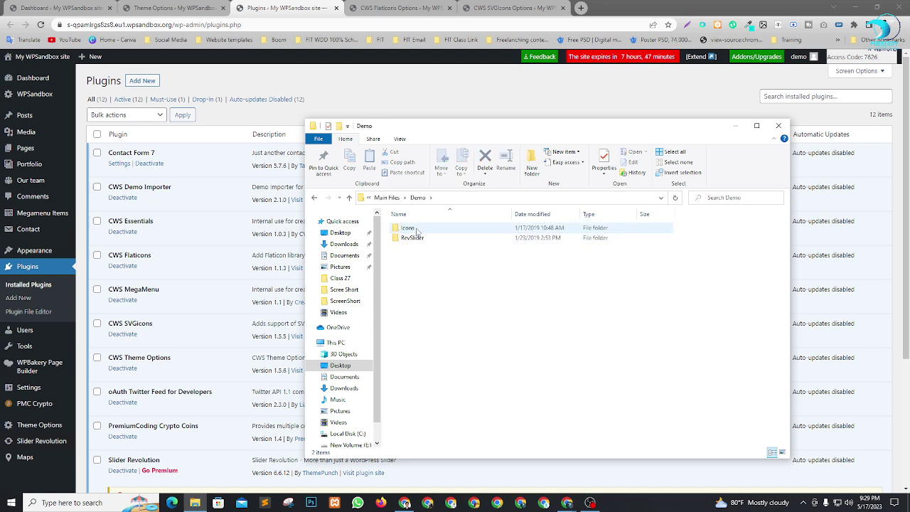
pyautogui.doubleClick(416, 228)
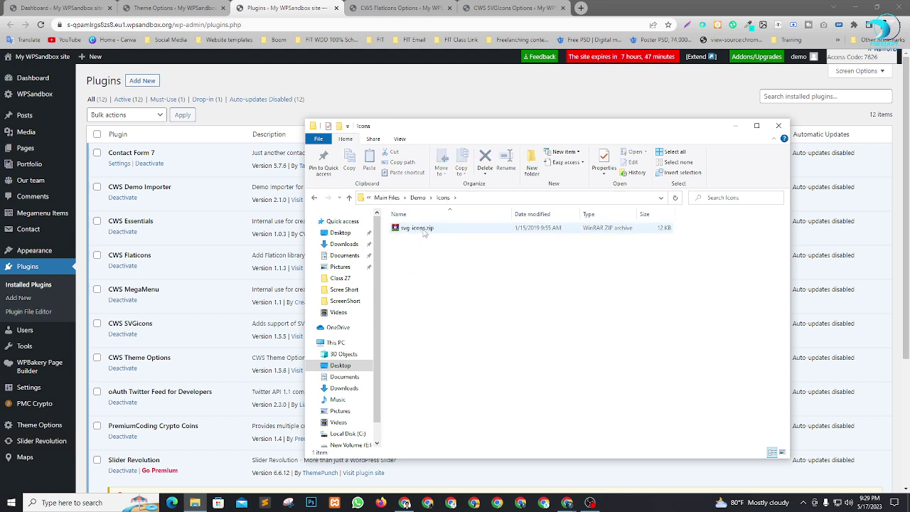
pyautogui.click(349, 198)
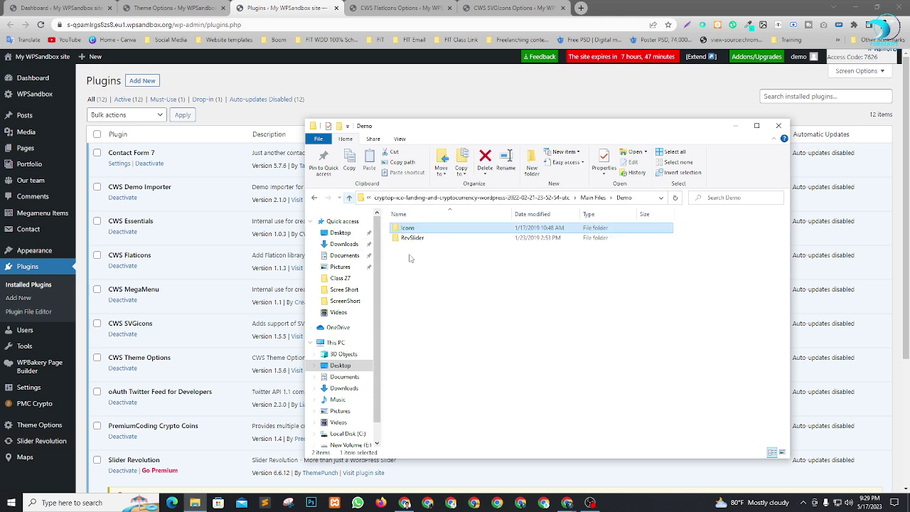
# View the CWS Flaticons and CWS SVGIcons import pages again and return to the Installed Plugins page
pyautogui.click(385, 5)
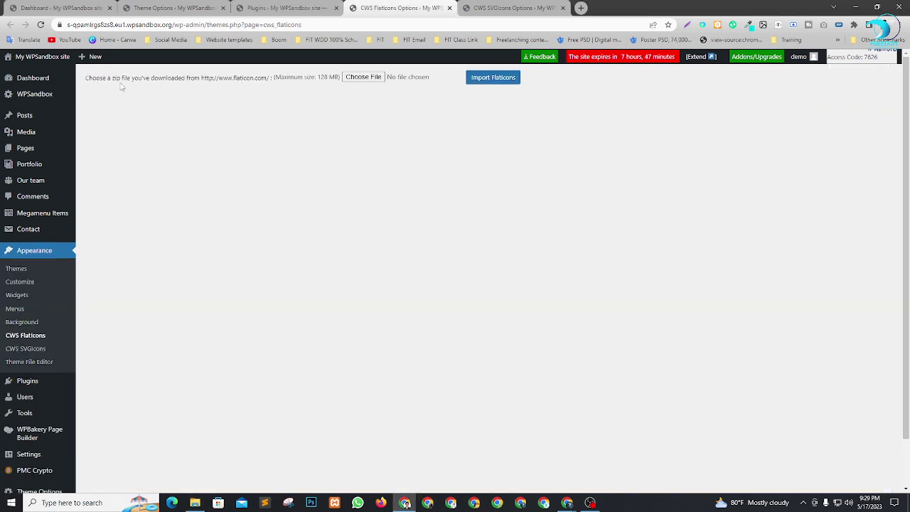
pyautogui.click(511, 8)
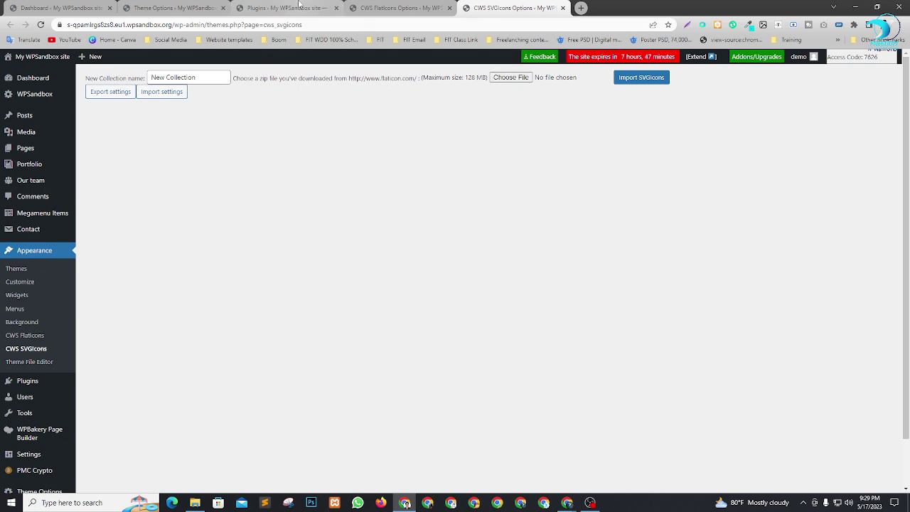
pyautogui.click(300, 6)
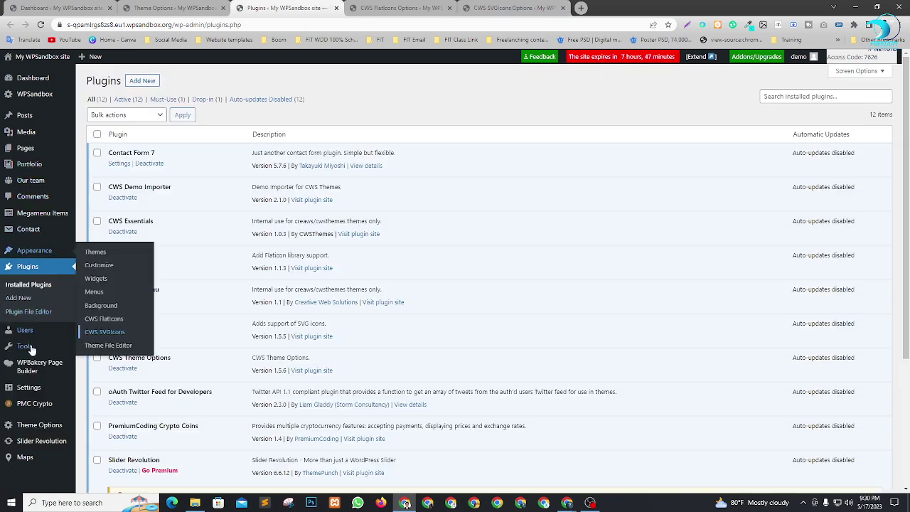
pyautogui.moveTo(35, 256)
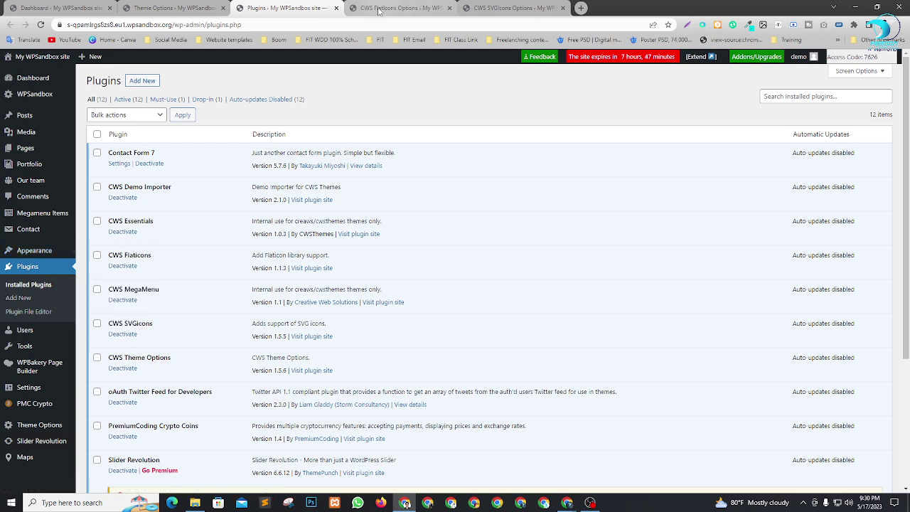
pyautogui.moveTo(395, 9)
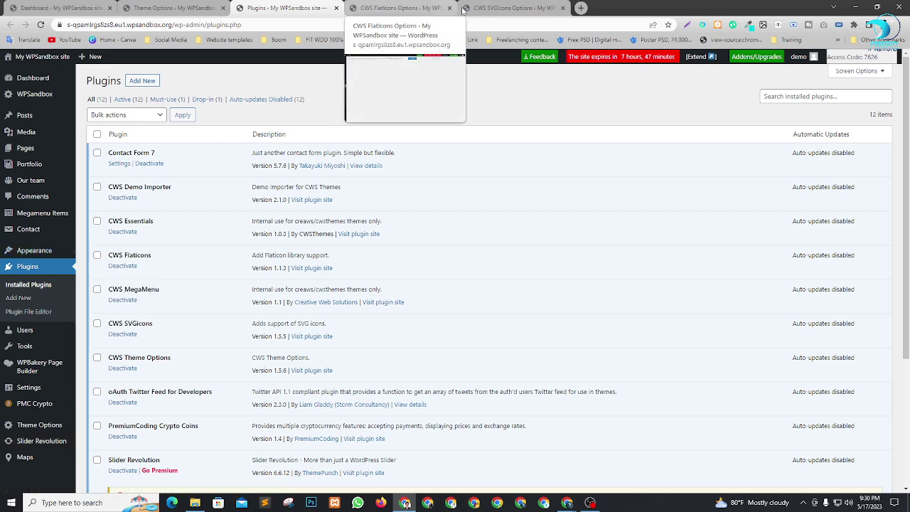
# Try to import svg-icons.zip from the Demo package's Icons folder on the CWS Flaticons page
pyautogui.click(394, 8)
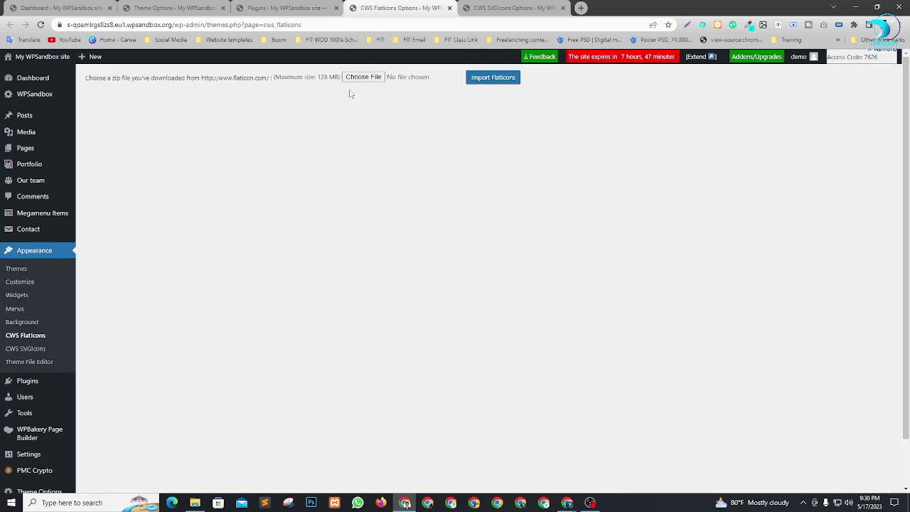
pyautogui.click(195, 502)
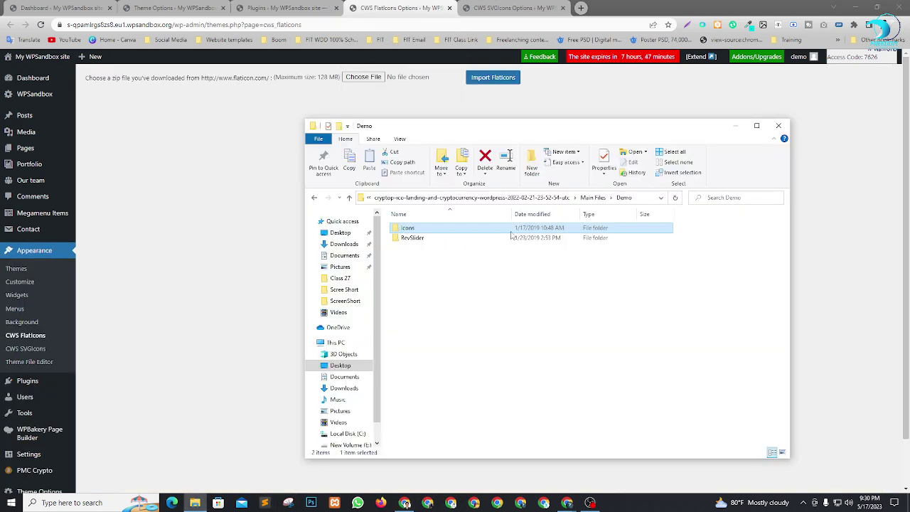
pyautogui.doubleClick(421, 228)
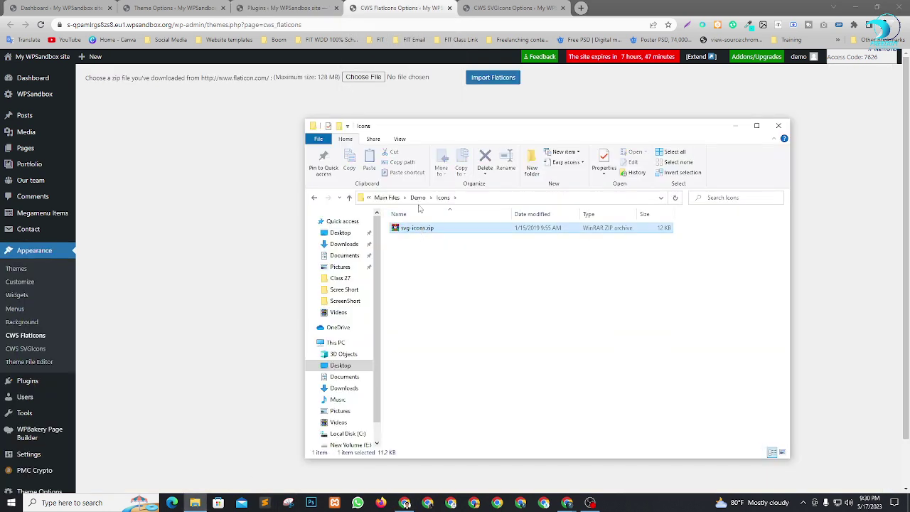
pyautogui.moveTo(416, 227); pyautogui.dragTo(366, 78)
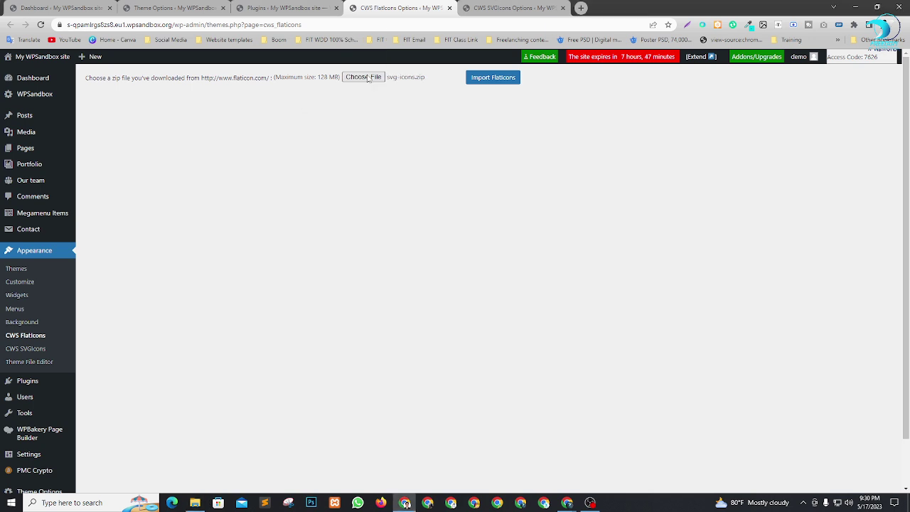
pyautogui.click(492, 79)
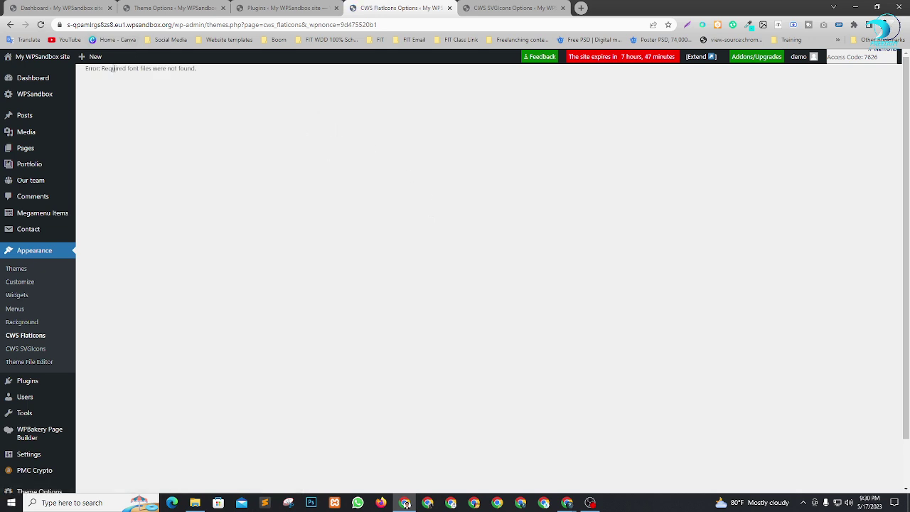
pyautogui.moveTo(111, 67); pyautogui.dragTo(175, 71)
pyautogui.click(327, 138)
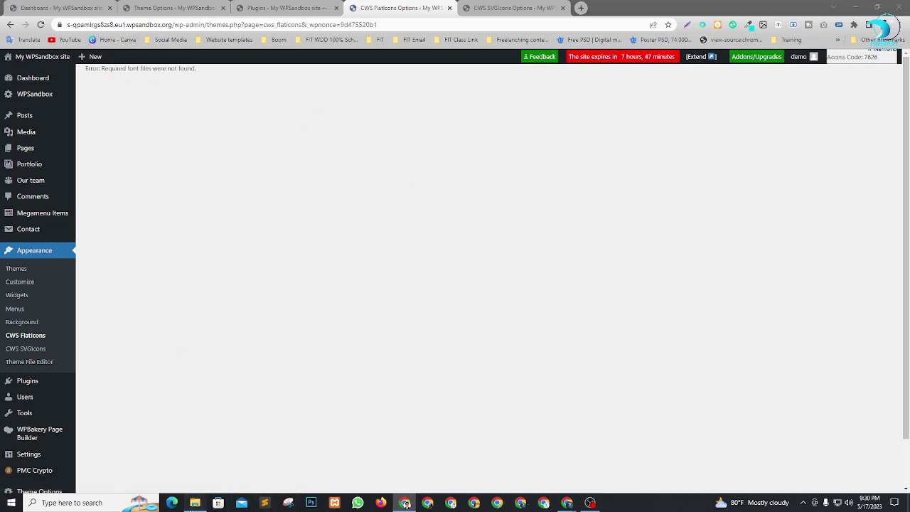
# Extract svg-icons.zip into its own svg-icons folder and open the inner svg-icons folder of SVG files
pyautogui.click(195, 503)
pyautogui.rightClick(432, 232)
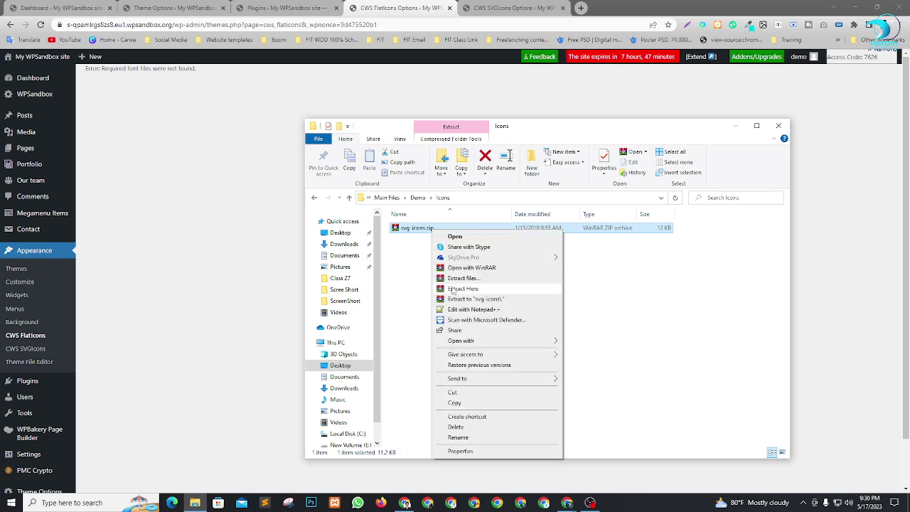
pyautogui.click(455, 290)
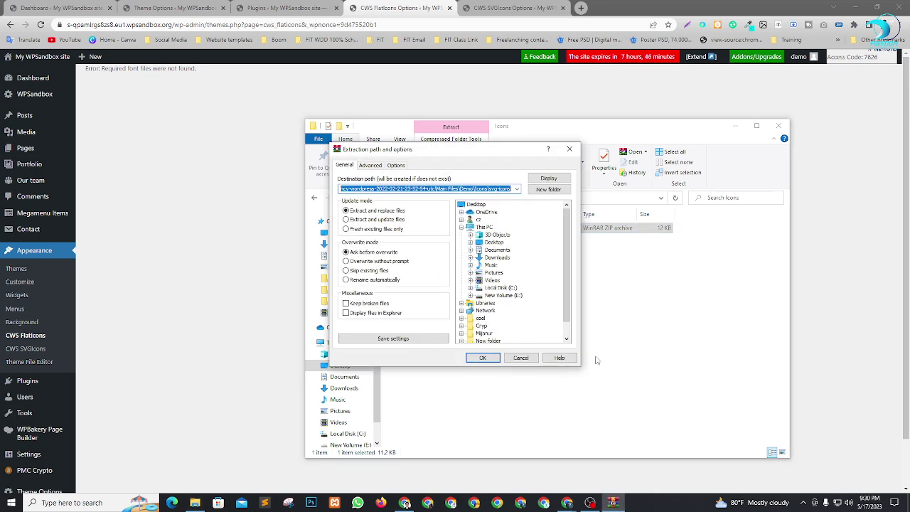
pyautogui.click(483, 358)
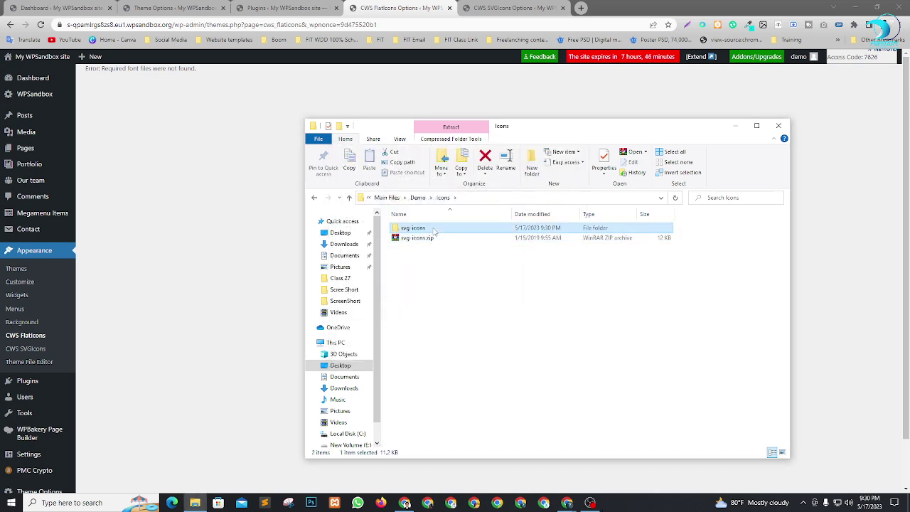
pyautogui.doubleClick(425, 228)
pyautogui.doubleClick(428, 239)
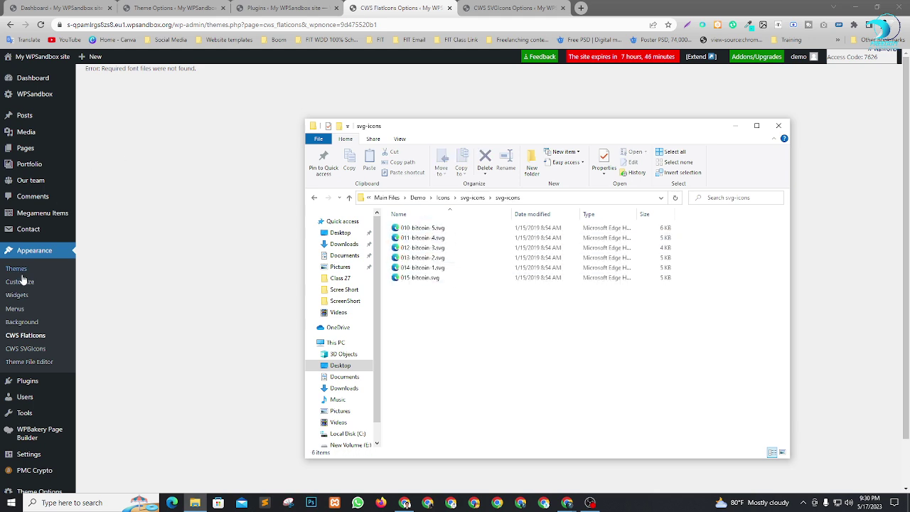
# Reopen the CWS Flaticons import page and try to add all the extracted SVG files to its file field at once
pyautogui.click(29, 336)
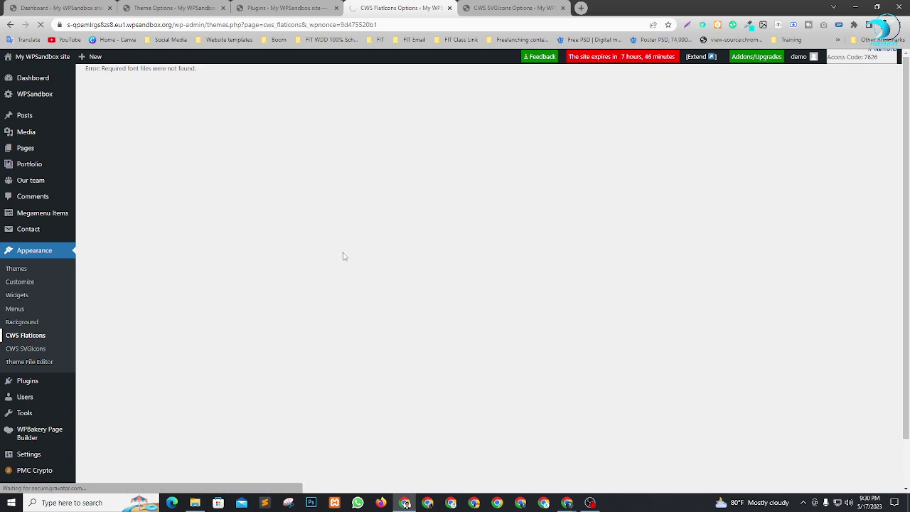
pyautogui.click(50, 337)
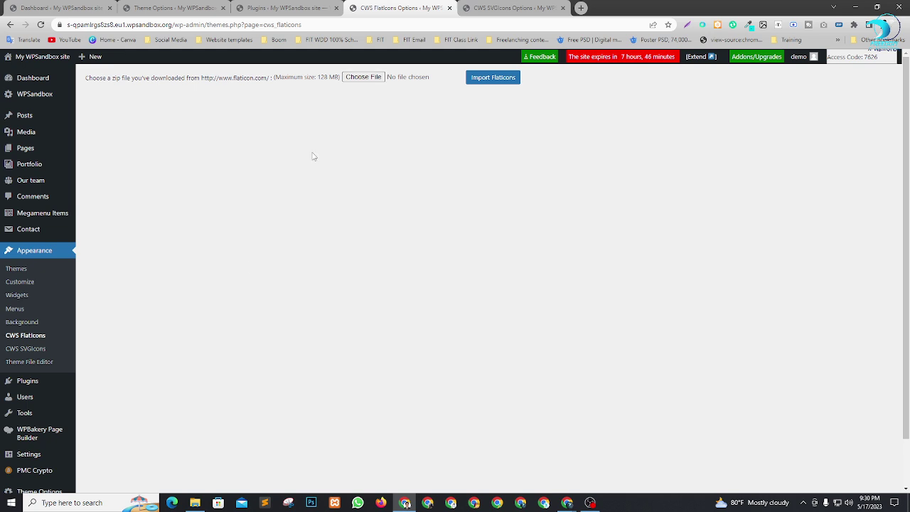
pyautogui.click(195, 502)
pyautogui.moveTo(429, 325); pyautogui.dragTo(512, 222)
pyautogui.moveTo(426, 237); pyautogui.dragTo(371, 78)
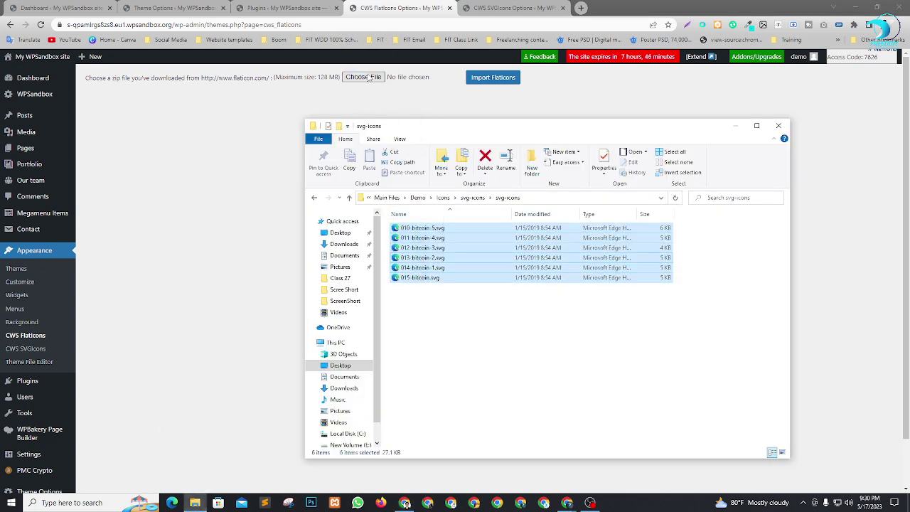
pyautogui.click(469, 311)
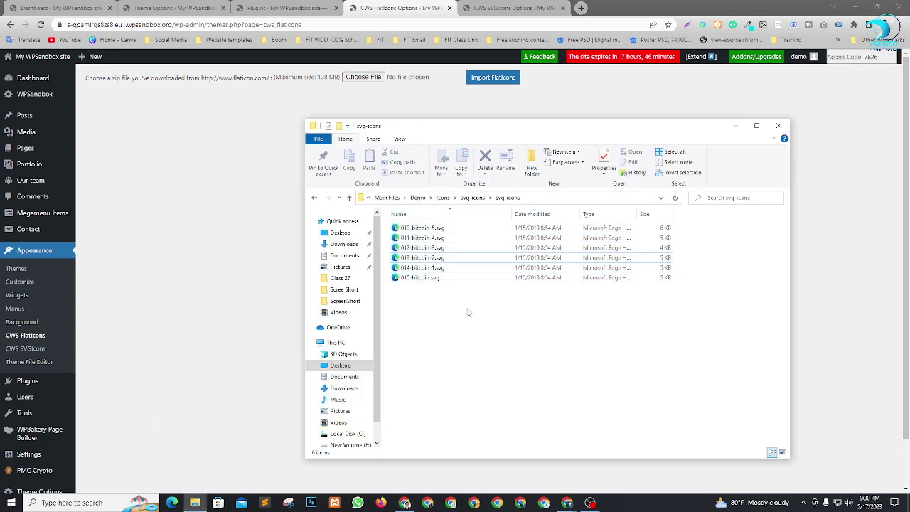
# Open 015-bitcoin.svg briefly in Edge, close it, and try to import that file on the CWS Flaticons page
pyautogui.doubleClick(422, 278)
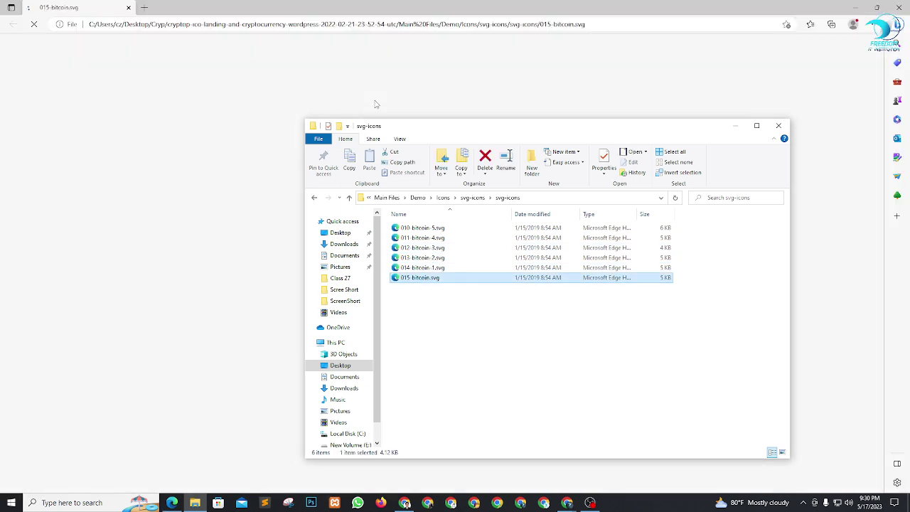
pyautogui.click(899, 7)
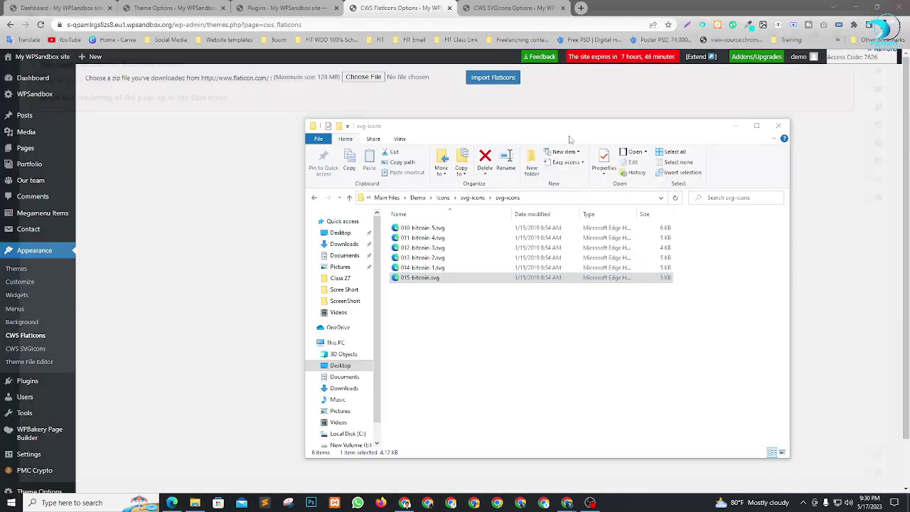
pyautogui.moveTo(414, 280); pyautogui.dragTo(363, 77)
pyautogui.click(470, 81)
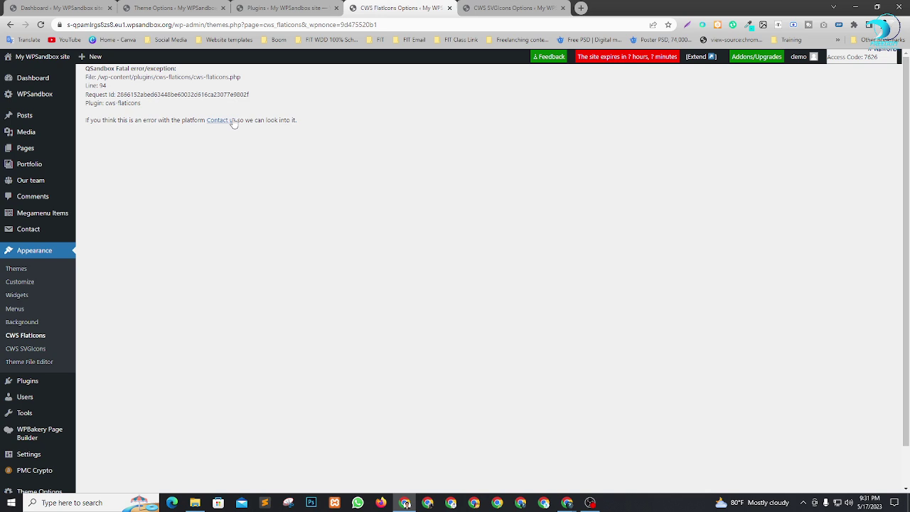
pyautogui.moveTo(118, 80); pyautogui.dragTo(221, 77)
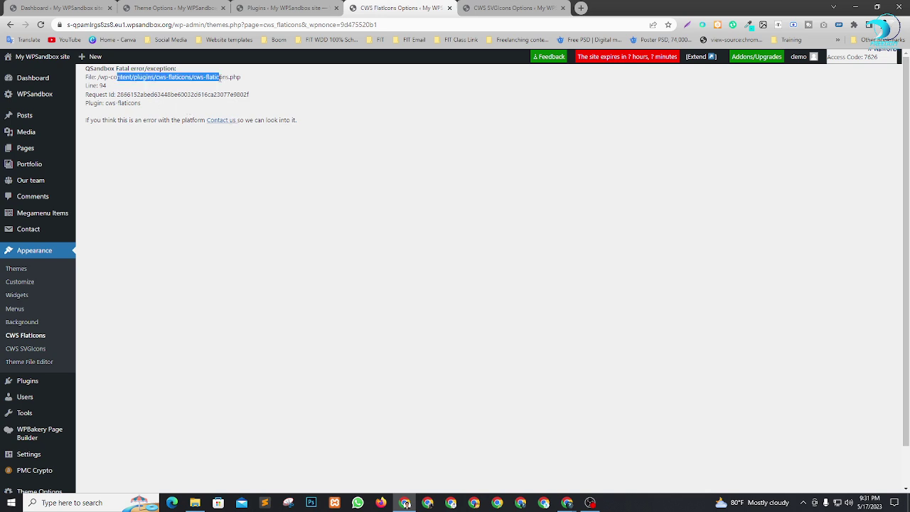
pyautogui.click(363, 102)
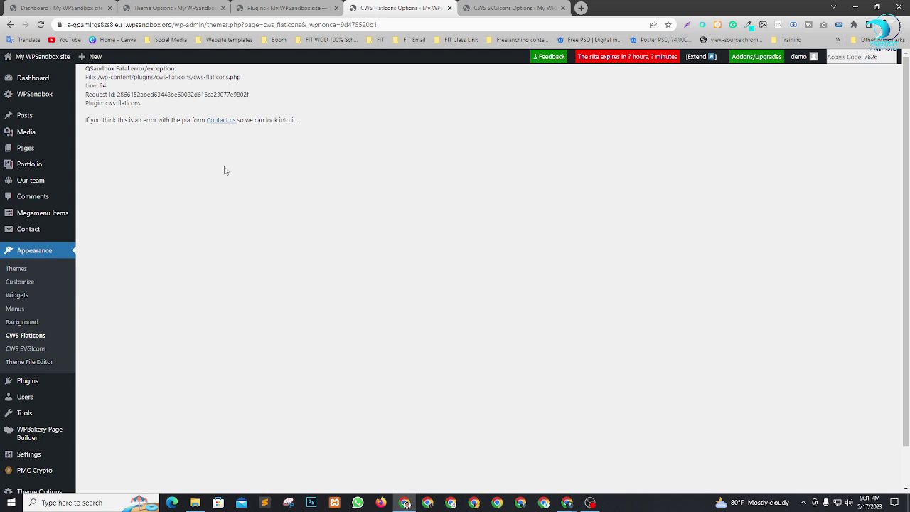
pyautogui.scroll(-1, 25, 378)
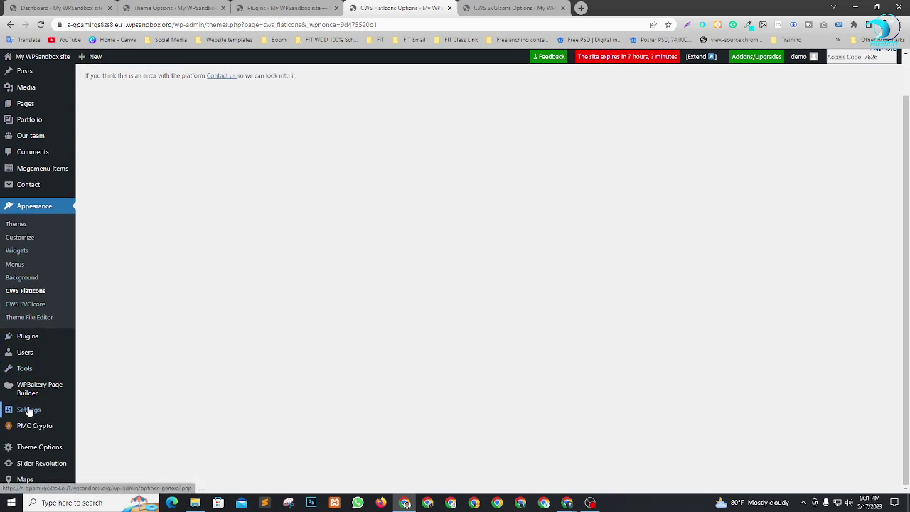
# Return from the CWS Flaticons error page to the dashboard and close the leftover Dashboard, Theme Options and Plugins tabs
pyautogui.scroll(1, 138, 305)
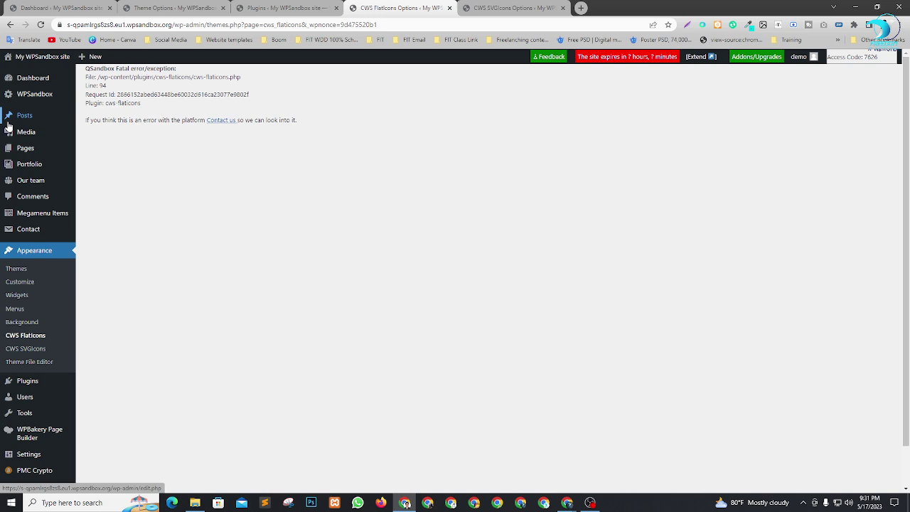
pyautogui.click(32, 78)
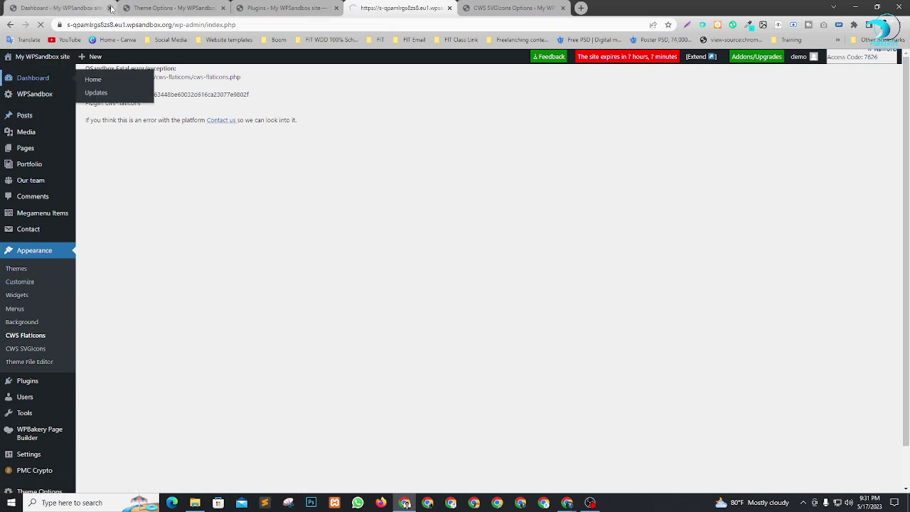
pyautogui.click(110, 8)
pyautogui.click(110, 9)
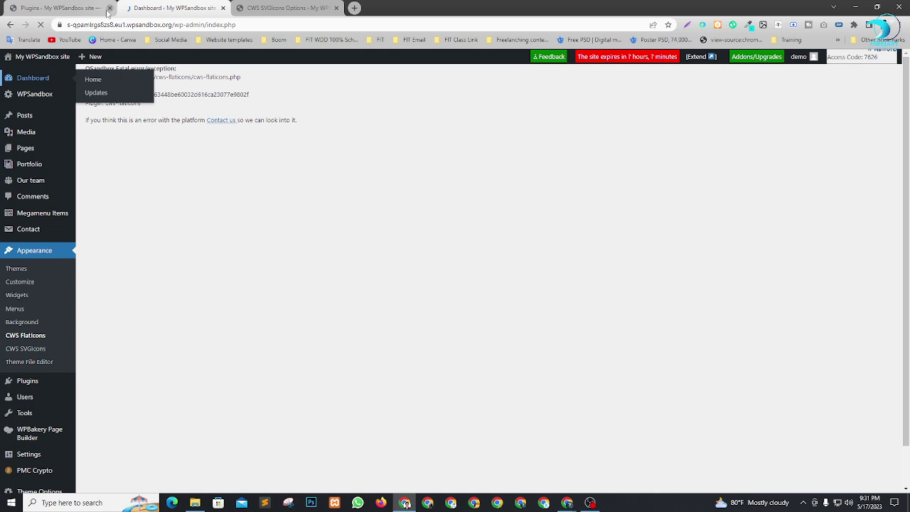
pyautogui.click(109, 8)
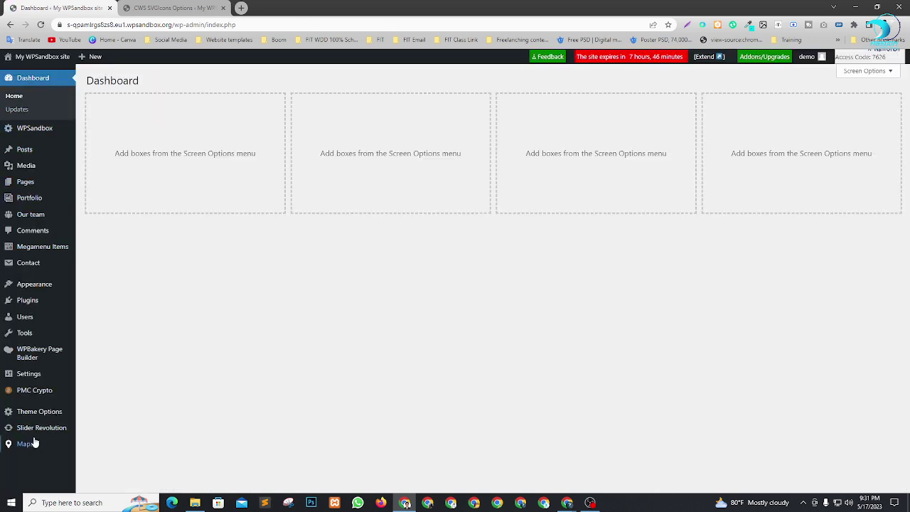
# Open the CWS SVGicons options page in a new tab and close its older copy
pyautogui.moveTo(40, 300)
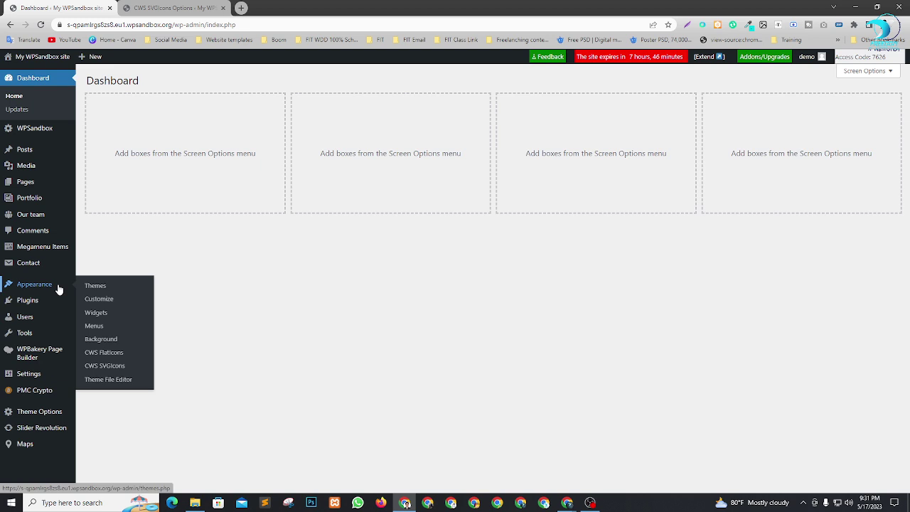
pyautogui.rightClick(113, 368)
pyautogui.click(130, 375)
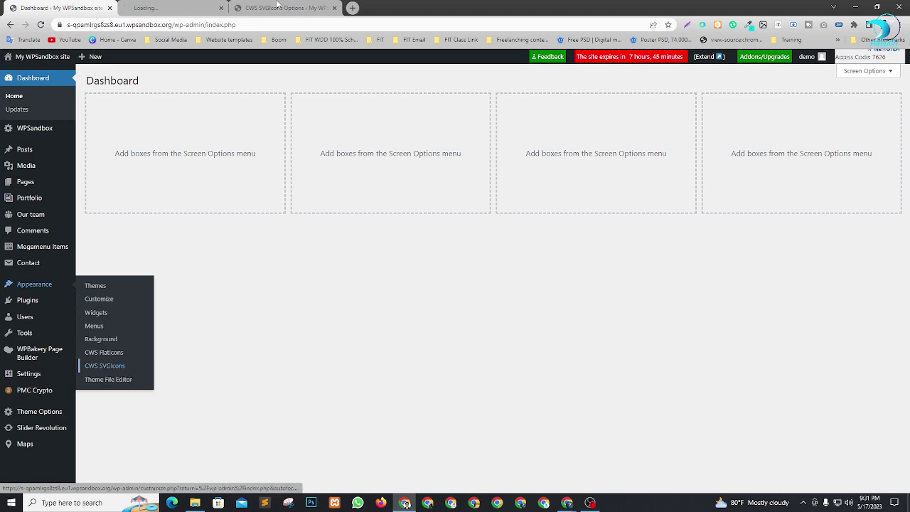
pyautogui.click(337, 8)
pyautogui.click(167, 8)
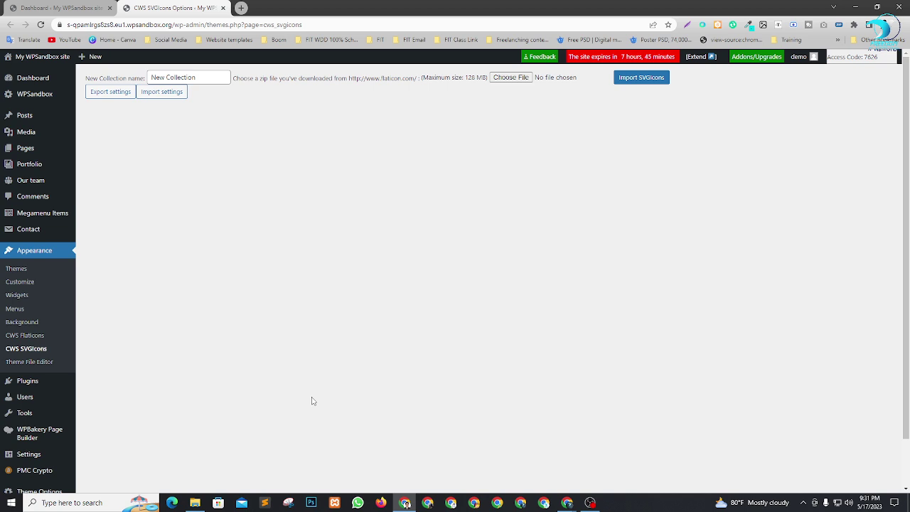
# Try to import 015-bitcoin.svg from the extracted svg-icons folder on the CWS SVGicons page
pyautogui.click(194, 503)
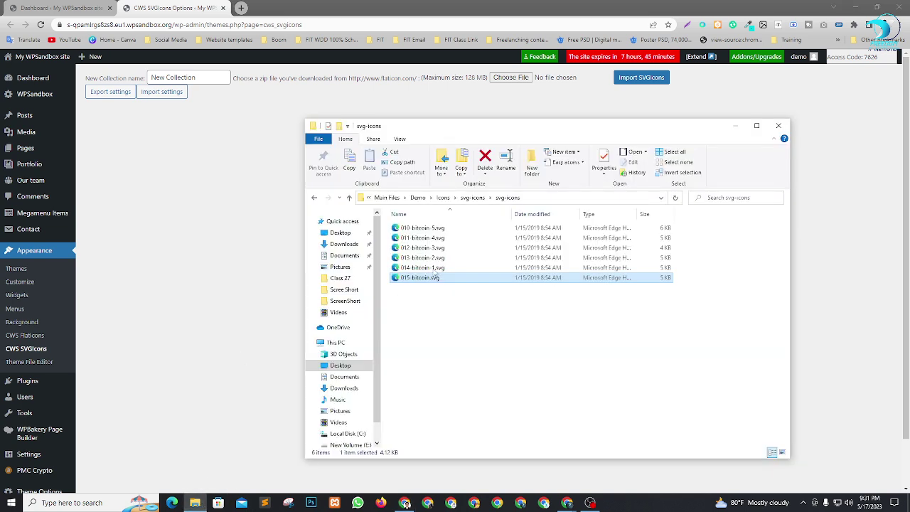
pyautogui.moveTo(432, 279); pyautogui.dragTo(512, 77)
pyautogui.click(642, 77)
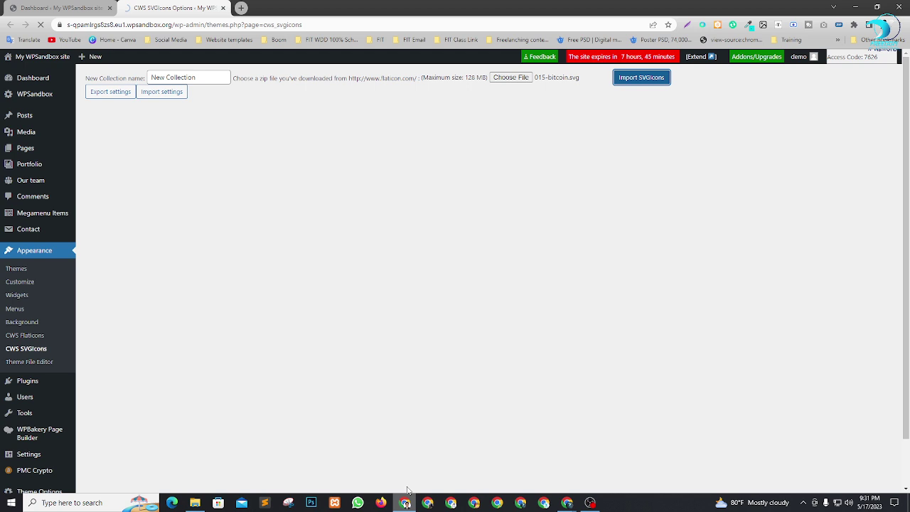
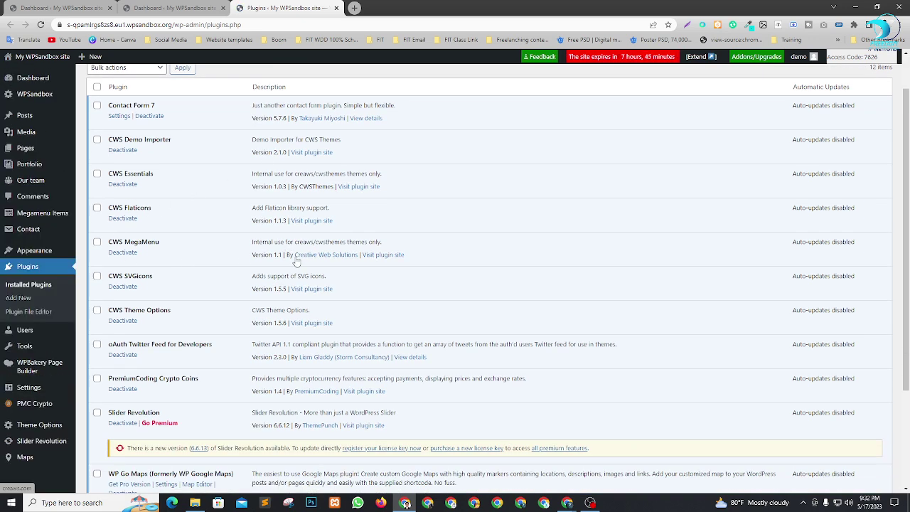
# Review the installed plugins and open the plugin site of CWS Demo Importer in a new tab
pyautogui.scroll(-1, 259, 324)
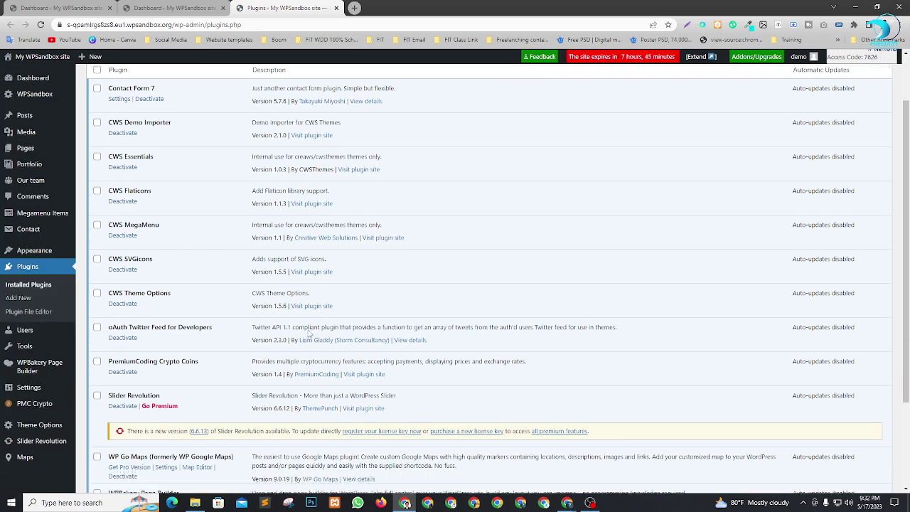
pyautogui.scroll(2, 274, 290)
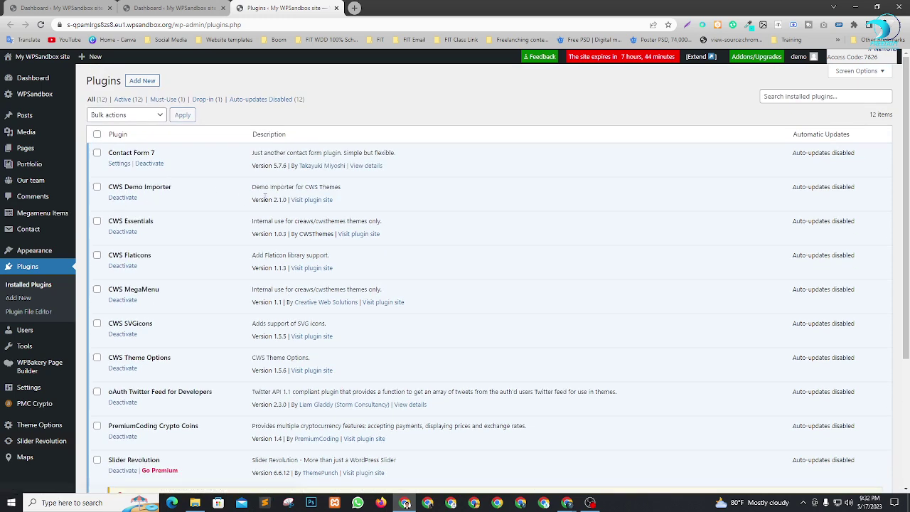
pyautogui.moveTo(272, 187); pyautogui.dragTo(353, 191)
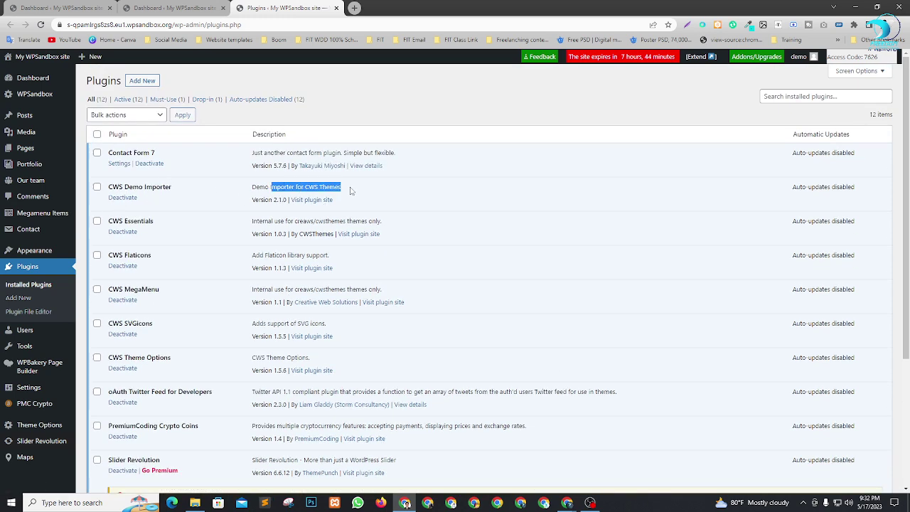
pyautogui.click(329, 185)
pyautogui.rightClick(314, 200)
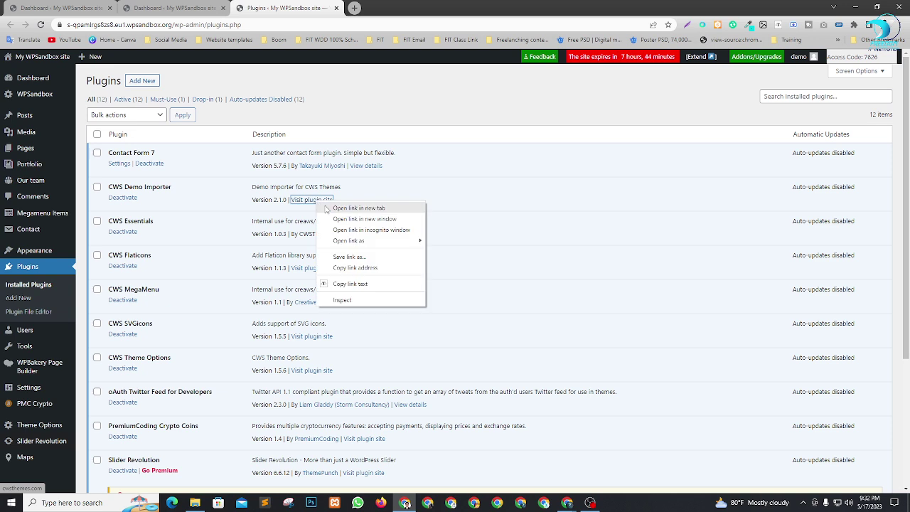
pyautogui.click(344, 205)
pyautogui.click(397, 7)
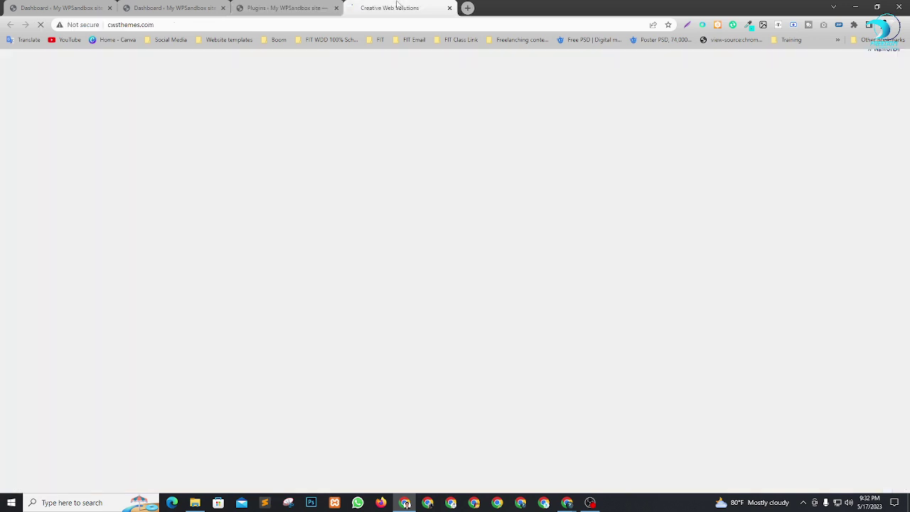
# Open the WordPress site's front page from the dashboard tab, move that tab behind the others, and read the home page text
pyautogui.click(64, 8)
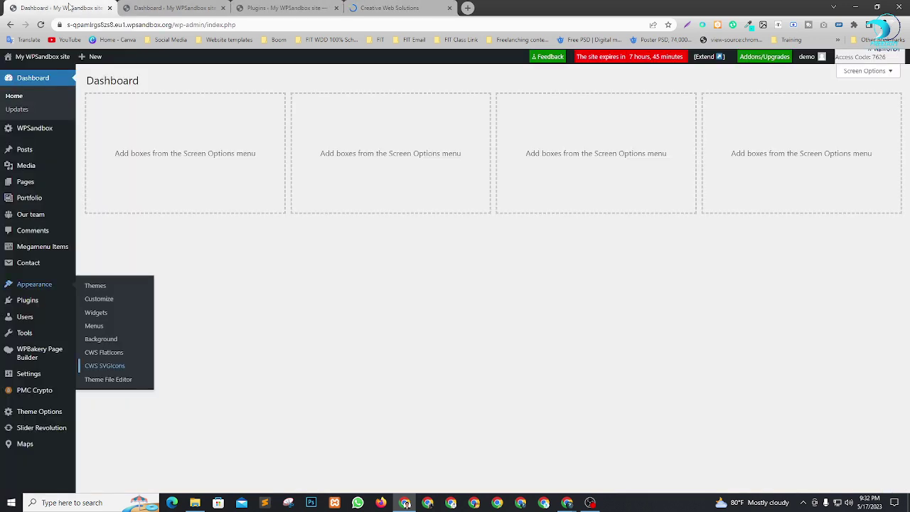
pyautogui.click(25, 73)
pyautogui.moveTo(47, 8); pyautogui.dragTo(527, 5)
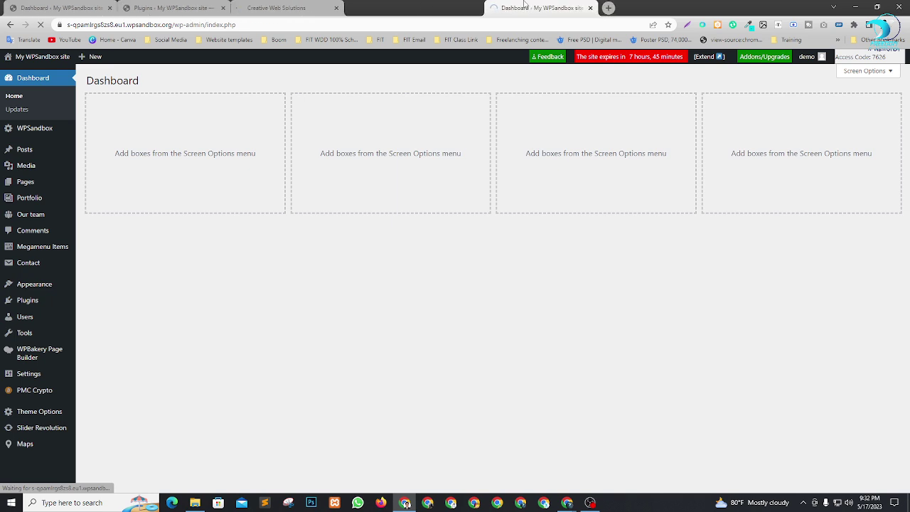
pyautogui.click(271, 7)
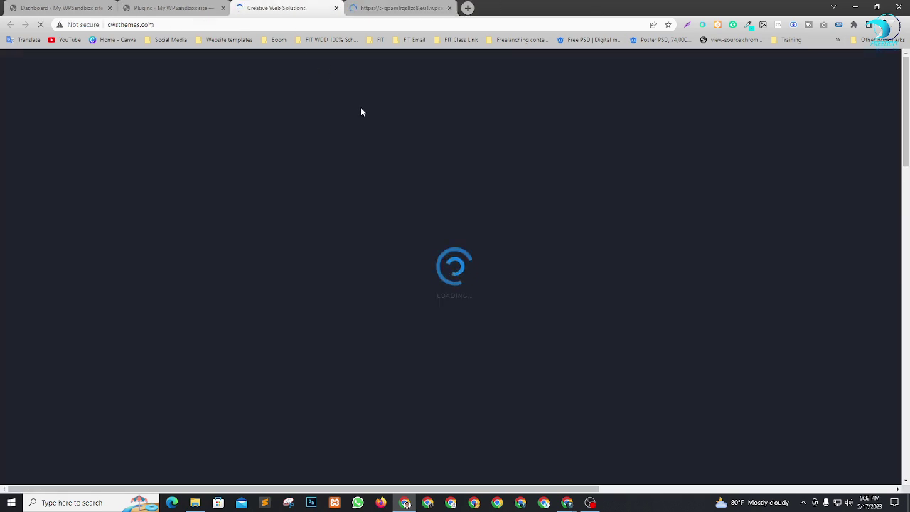
pyautogui.click(413, 8)
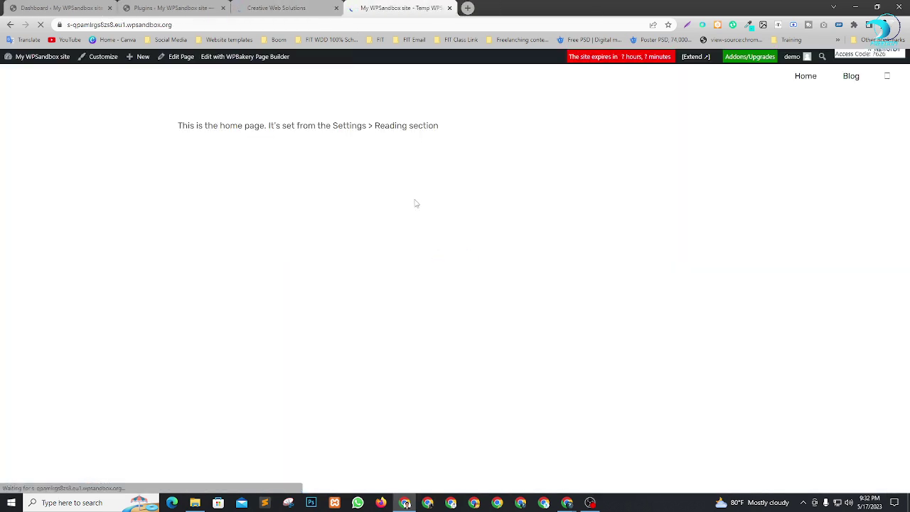
pyautogui.moveTo(243, 126); pyautogui.dragTo(420, 121)
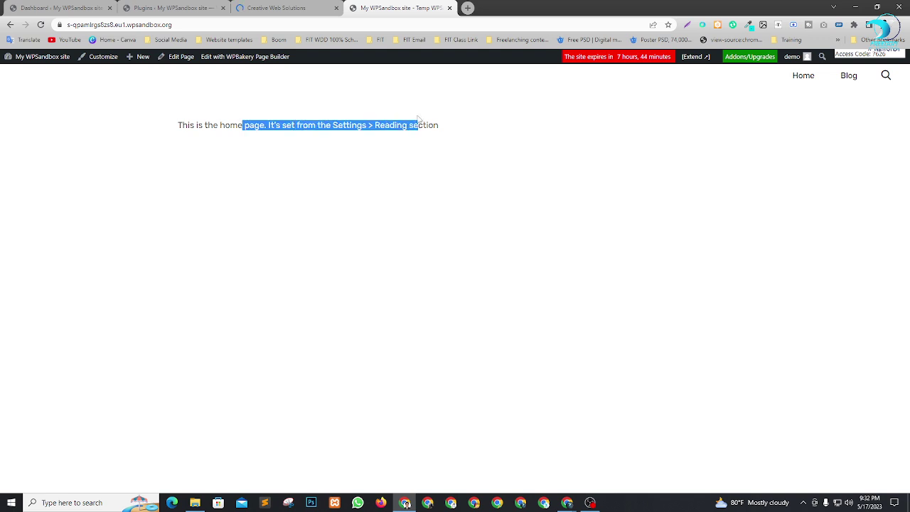
pyautogui.click(450, 161)
# Return to the installed plugins list, deactivate CWS Demo Importer and activate it again
pyautogui.click(277, 8)
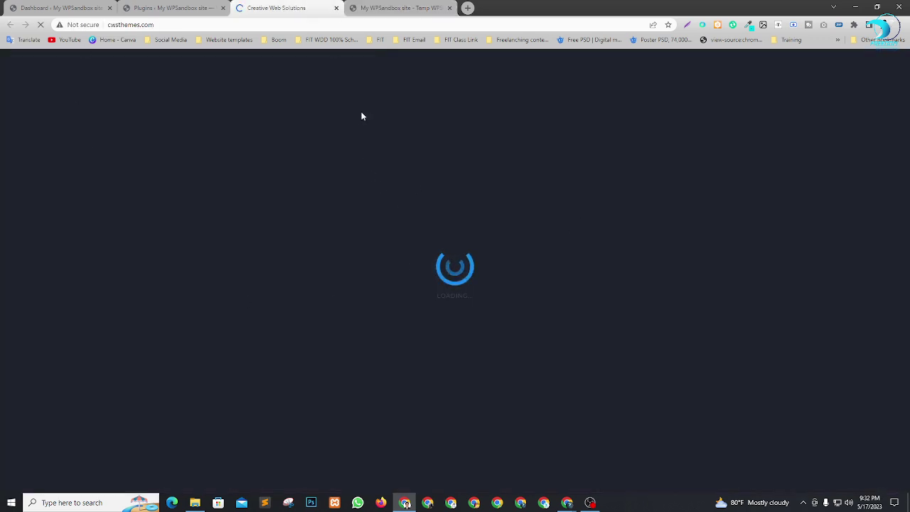
pyautogui.click(197, 5)
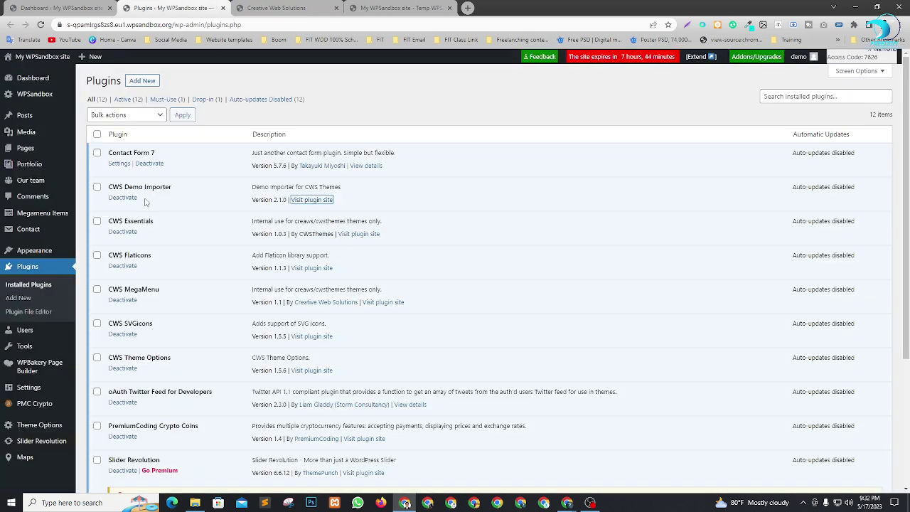
pyautogui.moveTo(42, 409)
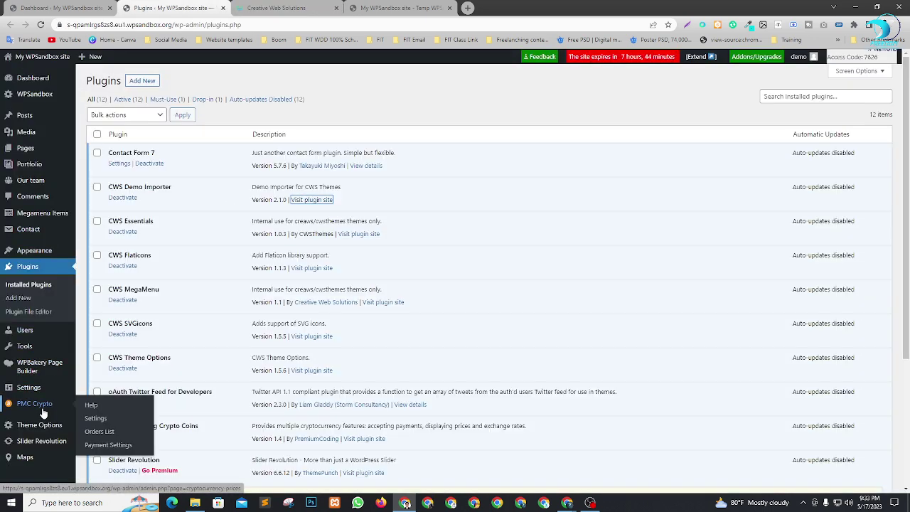
pyautogui.click(123, 199)
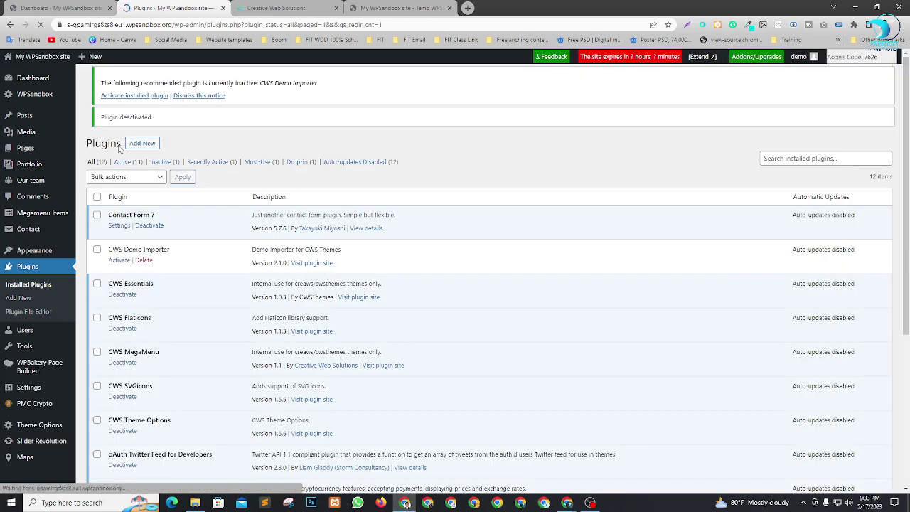
pyautogui.click(119, 260)
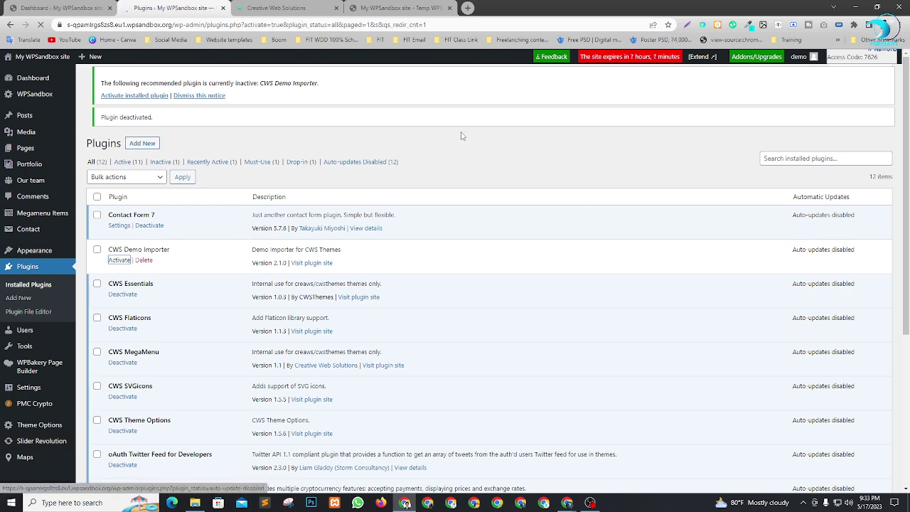
pyautogui.rightClick(288, 140)
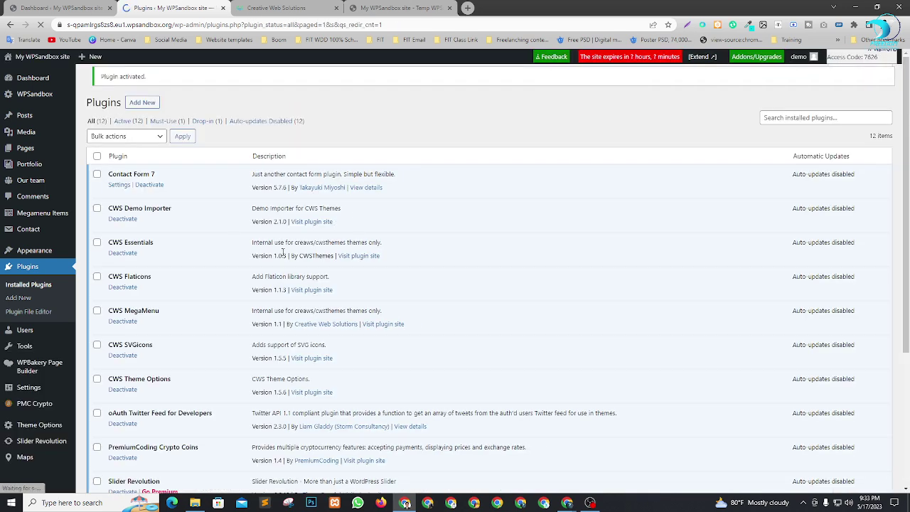
# Look over the cwsthemes.com landing page and close its tab
pyautogui.click(276, 7)
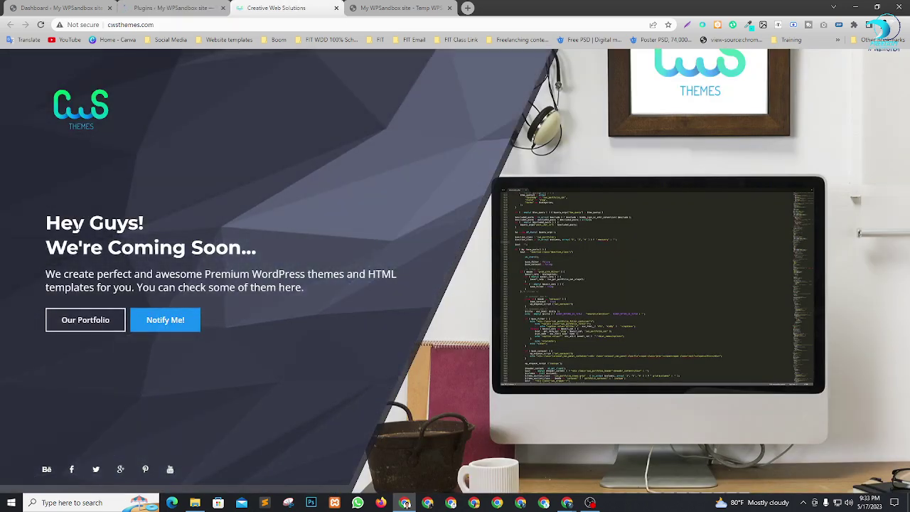
pyautogui.moveTo(71, 222); pyautogui.dragTo(159, 249)
pyautogui.click(250, 264)
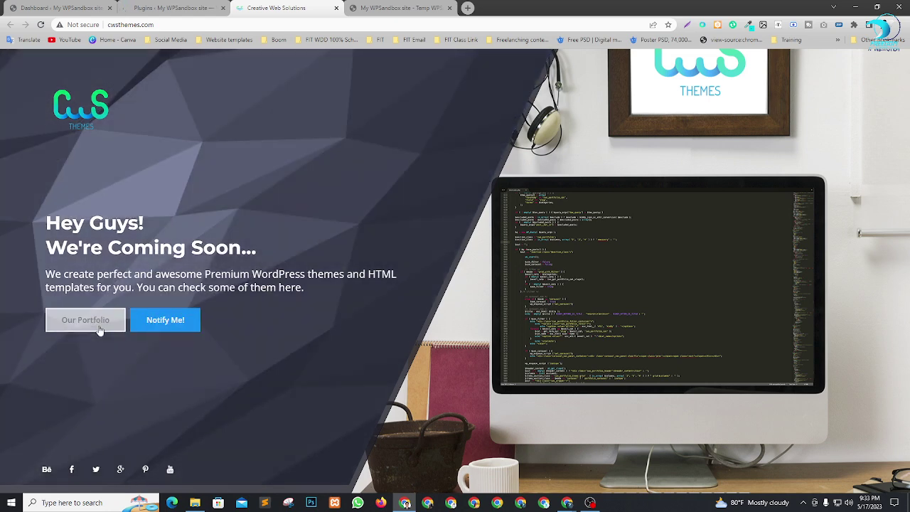
pyautogui.click(337, 8)
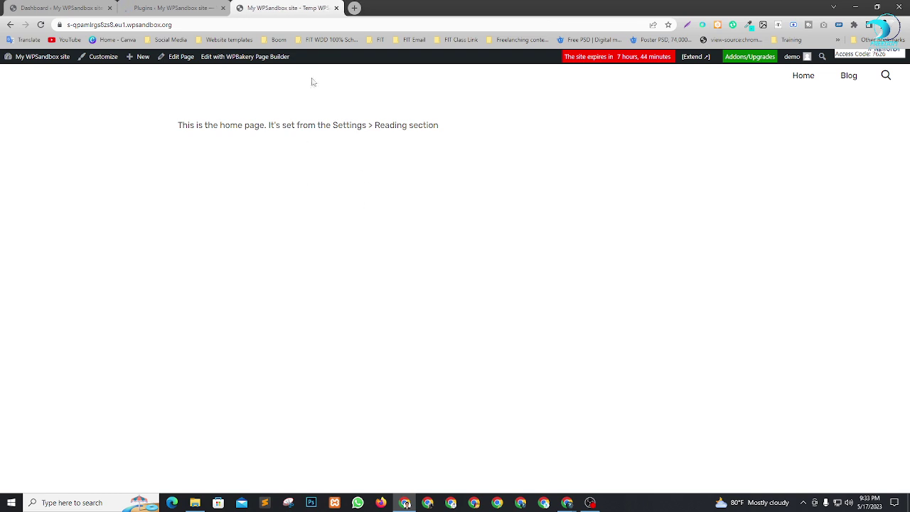
# Close the spare dashboard tab, reload the installed plugins list and recheck the site's front page
pyautogui.click(198, 7)
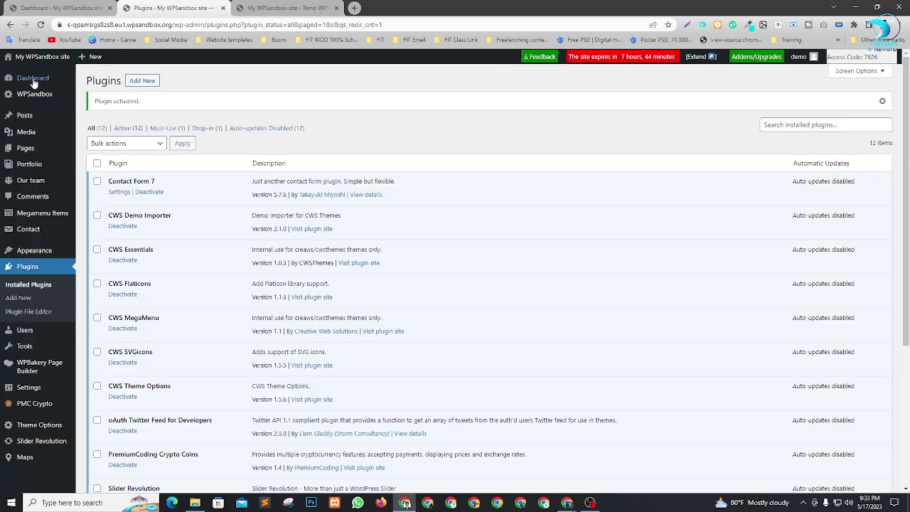
pyautogui.click(54, 95)
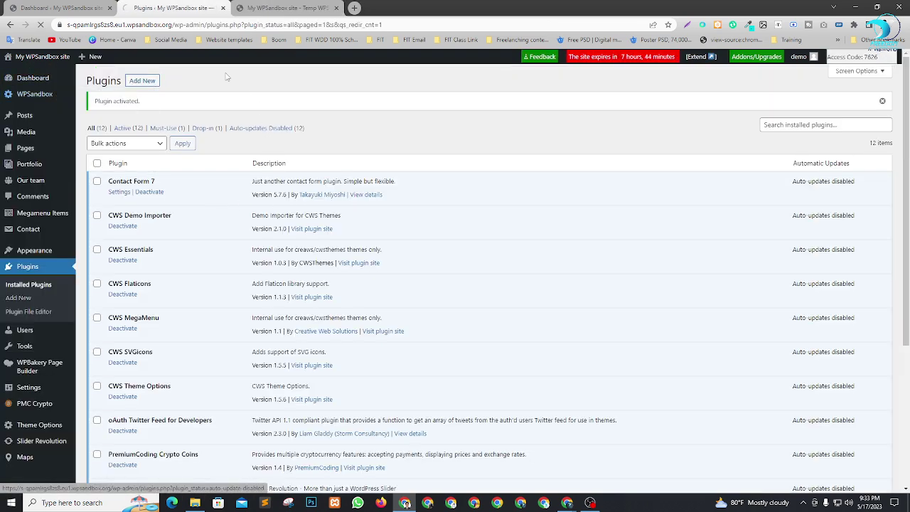
pyautogui.click(110, 8)
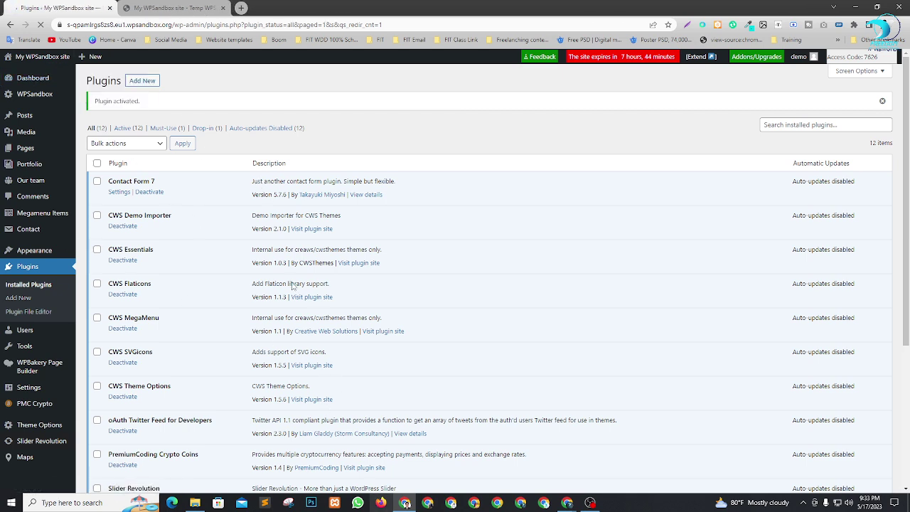
pyautogui.click(171, 7)
pyautogui.click(21, 5)
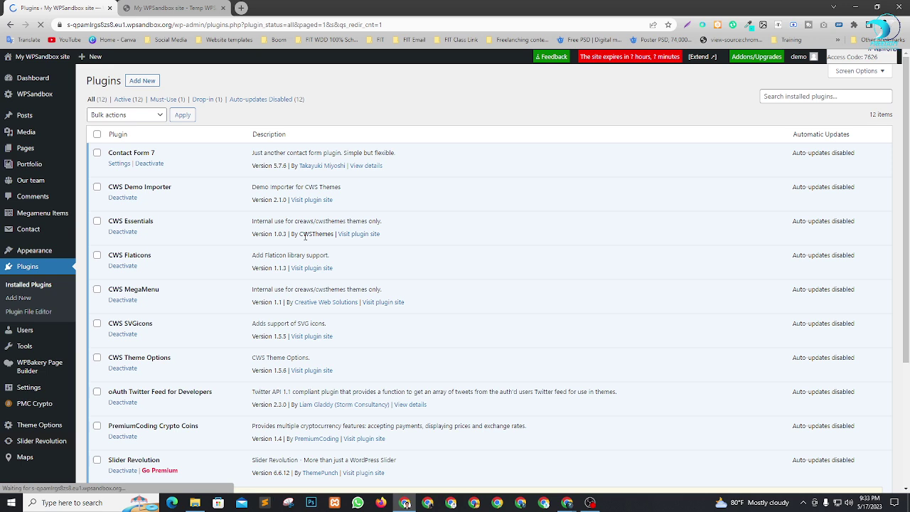
pyautogui.click(192, 6)
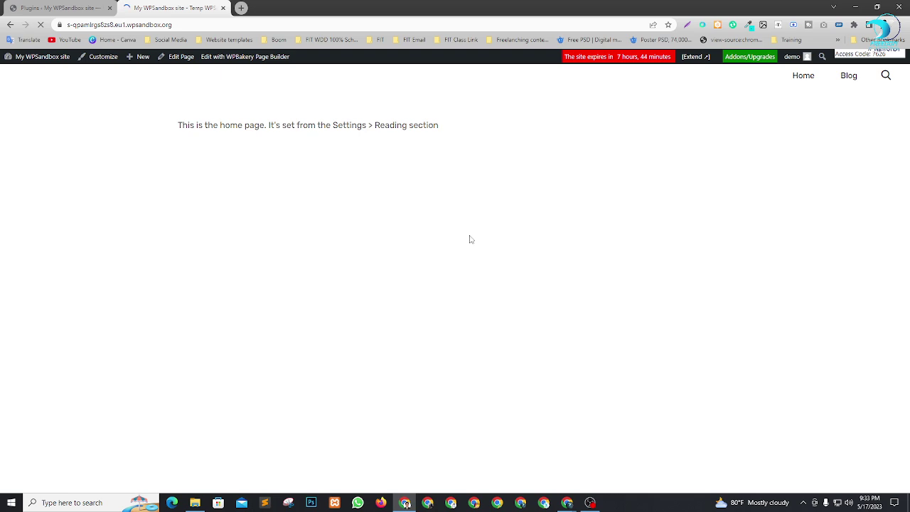
pyautogui.click(38, 5)
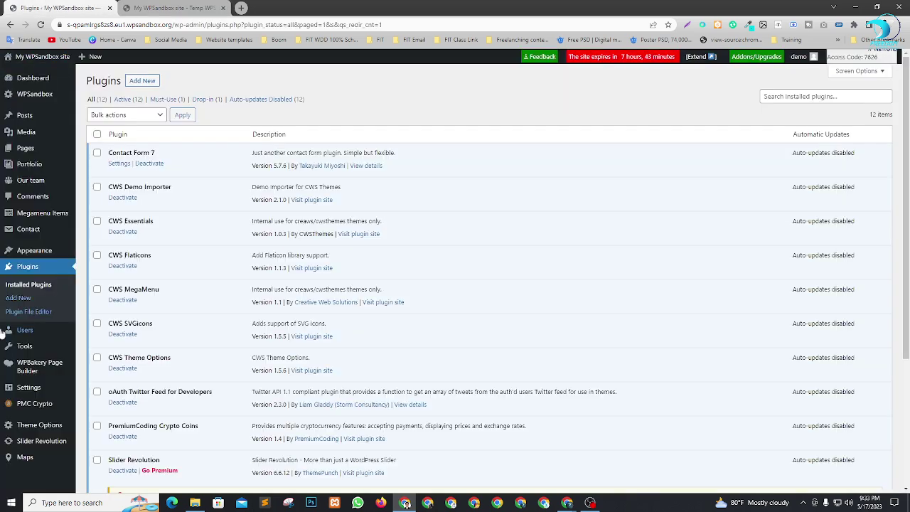
# Open the site's Theme Options in a new tab and view its Import & Export options
pyautogui.scroll(-2, 35, 420)
pyautogui.moveTo(36, 427)
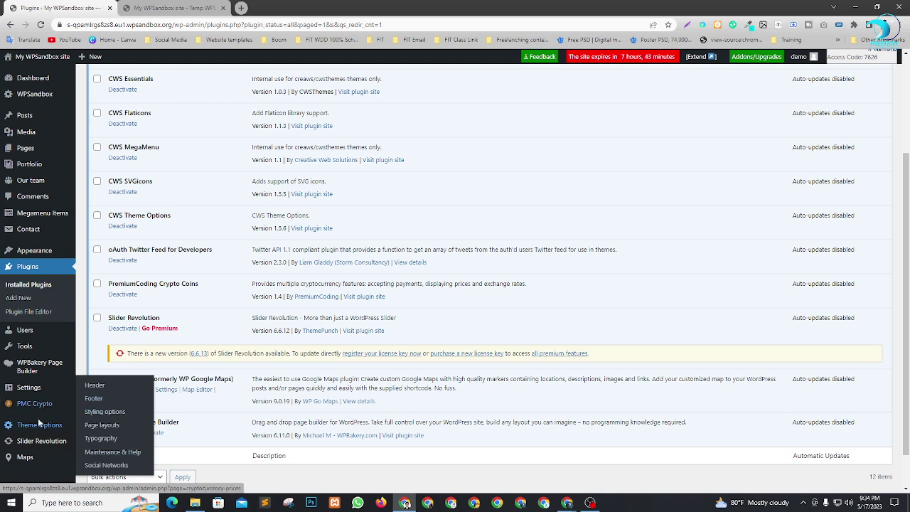
pyautogui.moveTo(28, 406)
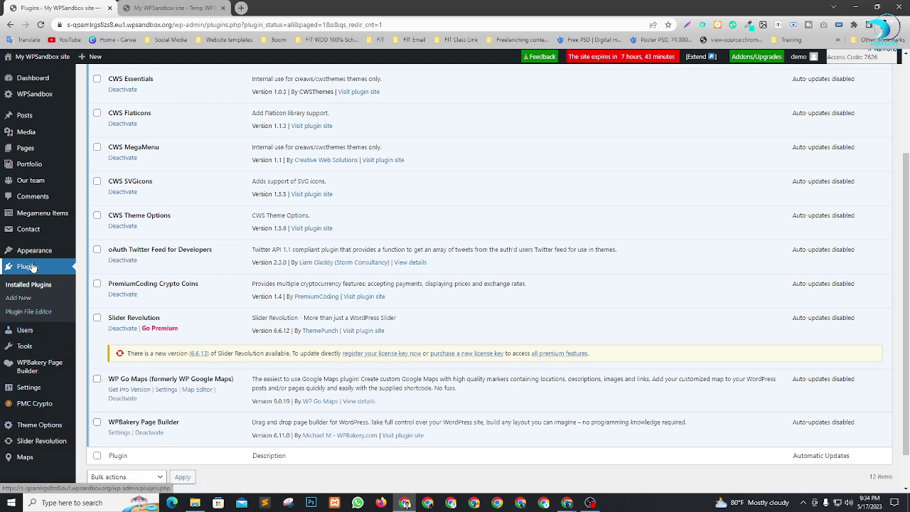
pyautogui.moveTo(31, 253)
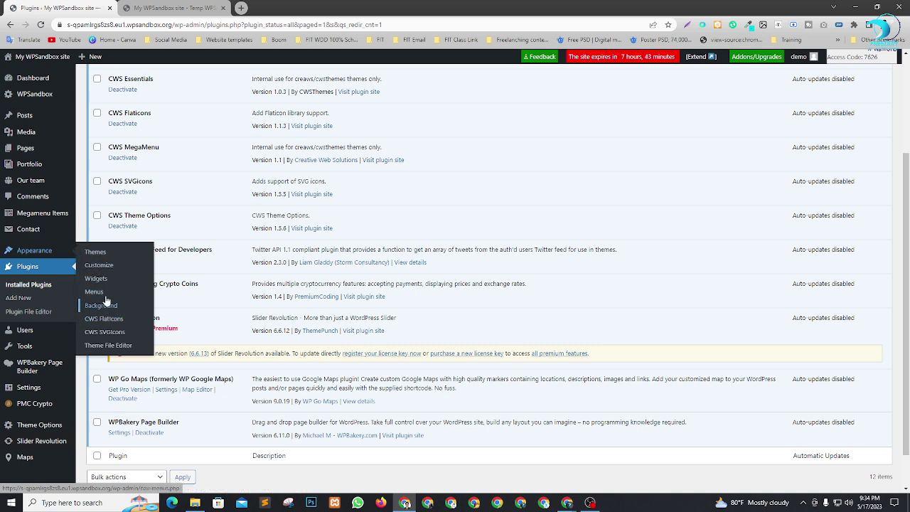
pyautogui.moveTo(29, 449)
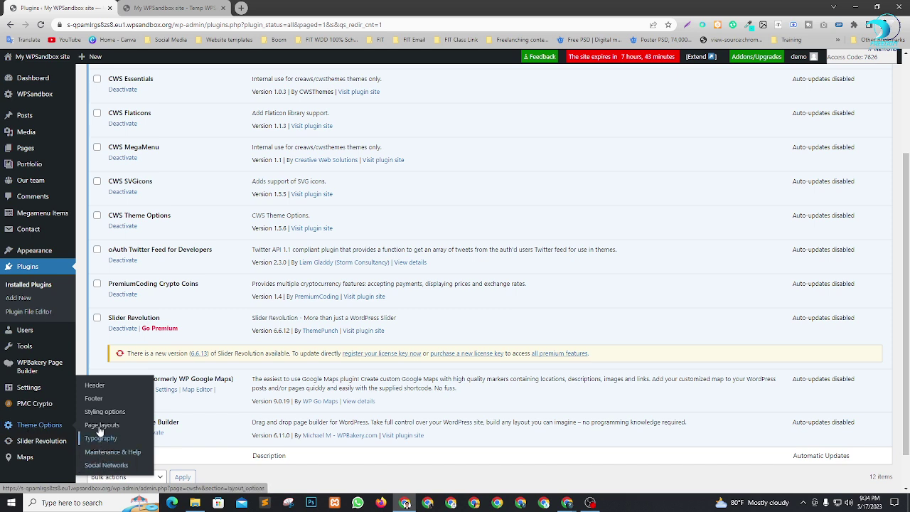
pyautogui.rightClick(28, 430)
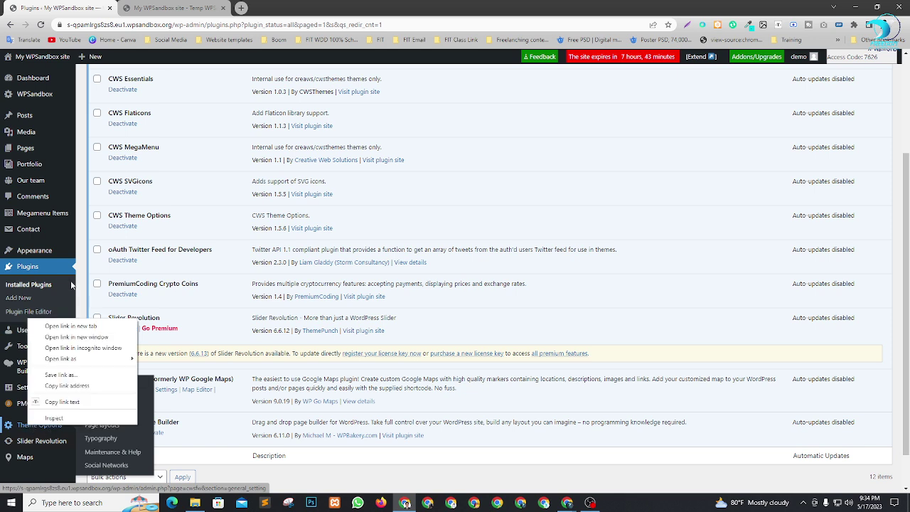
pyautogui.click(57, 324)
pyautogui.click(171, 8)
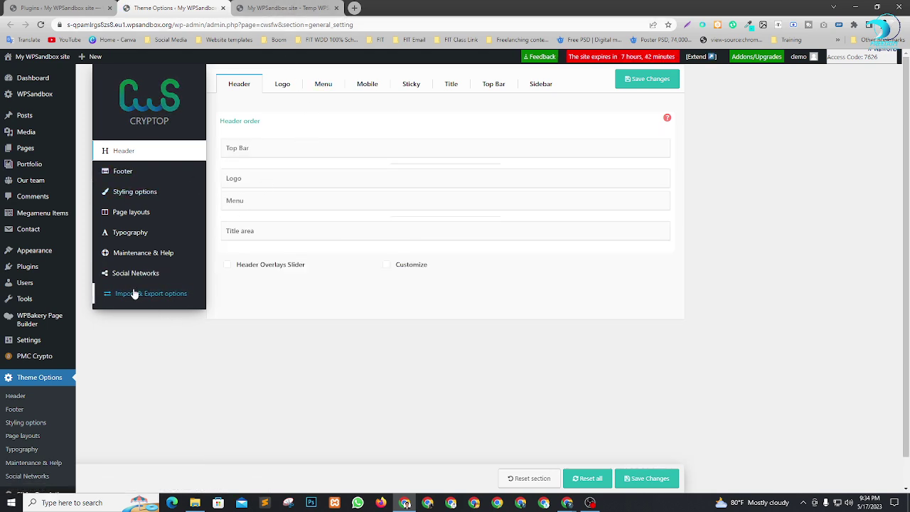
pyautogui.click(135, 294)
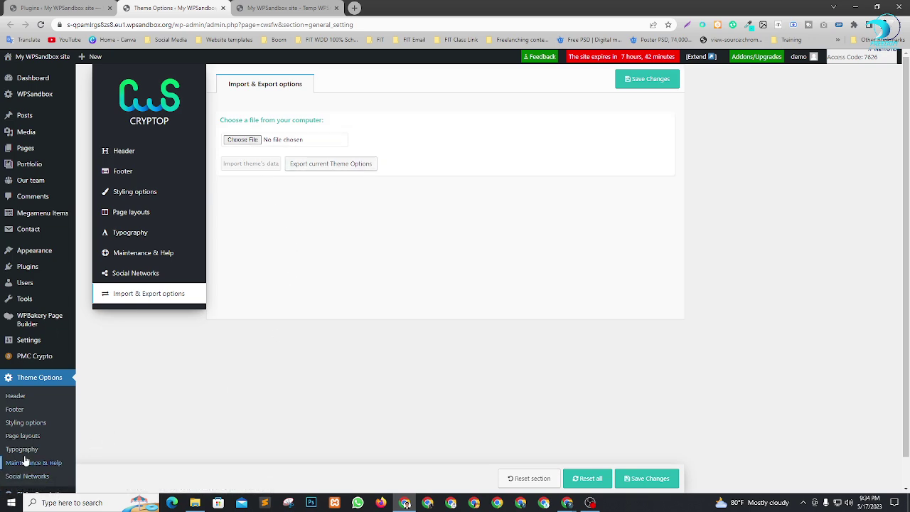
pyautogui.scroll(-1, 15, 470)
pyautogui.scroll(1, 34, 431)
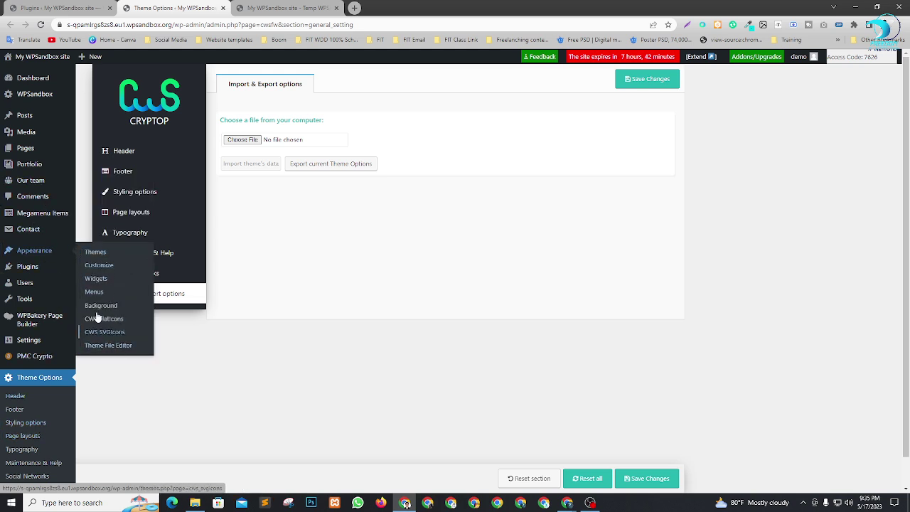
# Open the Themes page in the Theme Options tab and close the installed plugins tab
pyautogui.click(49, 253)
pyautogui.click(109, 8)
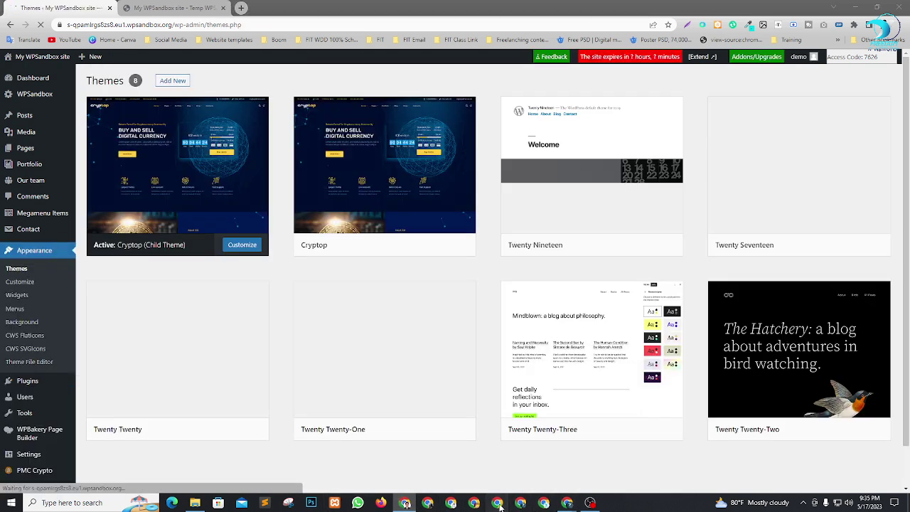
# Switch to another Chrome profile window and load the bookmarked Envato Elements Website Graphic Templates page
pyautogui.click(498, 502)
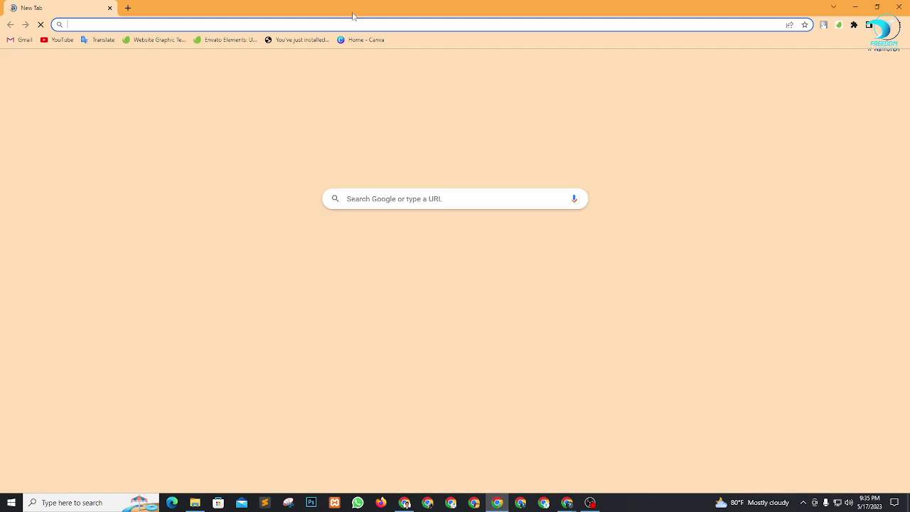
pyautogui.click(153, 40)
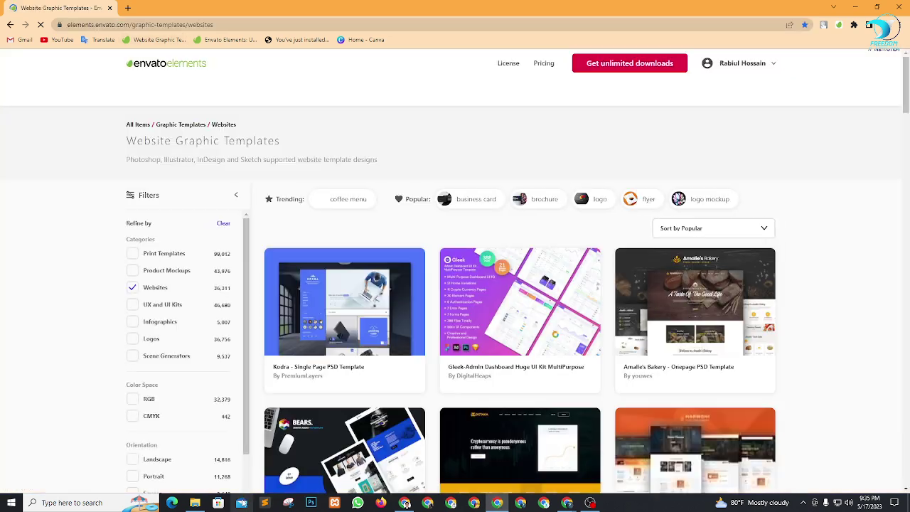
# In File Explorer, go up from the svg-icons folder to the cryptop-ico-landing-and-cryptocurrency-wordpress folder to identify the theme package
pyautogui.click(190, 504)
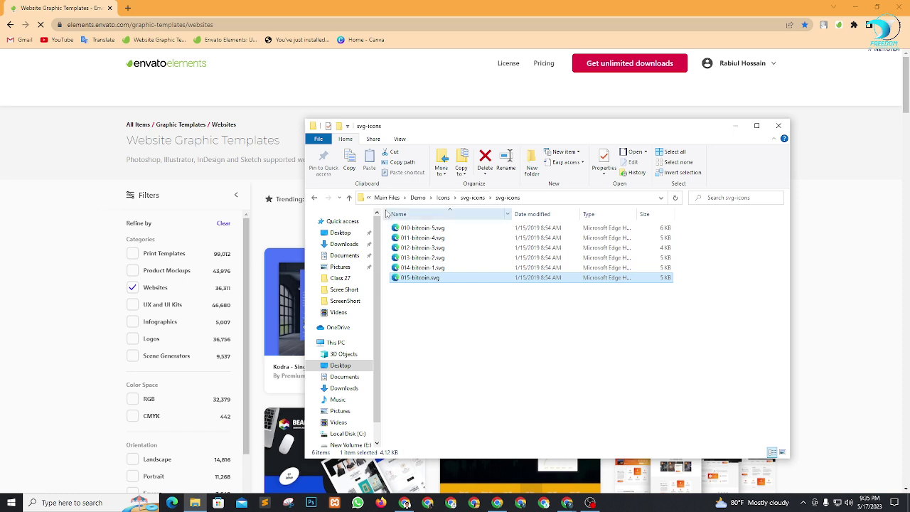
pyautogui.click(349, 199)
pyautogui.click(349, 199)
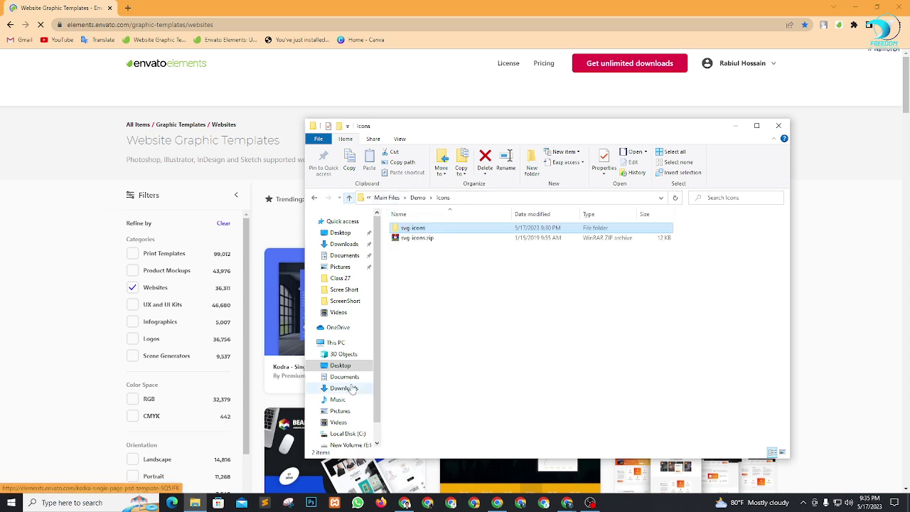
pyautogui.click(350, 197)
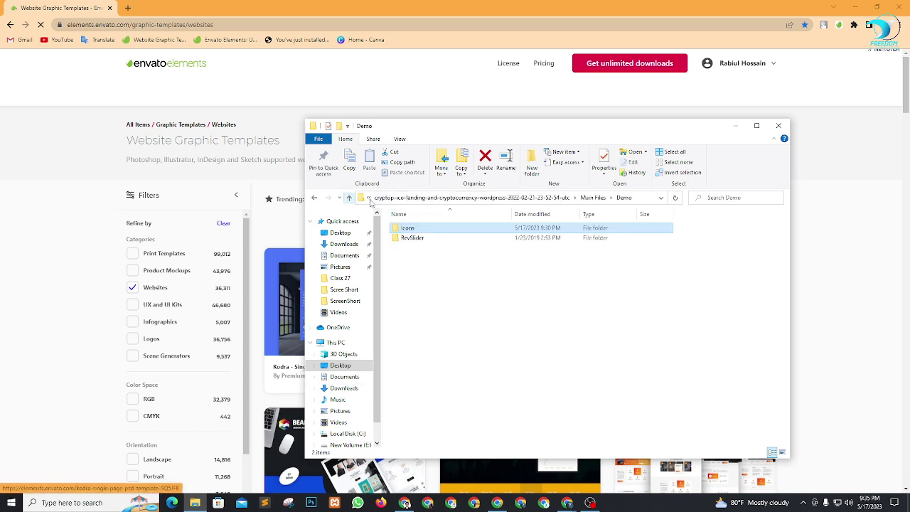
pyautogui.click(349, 198)
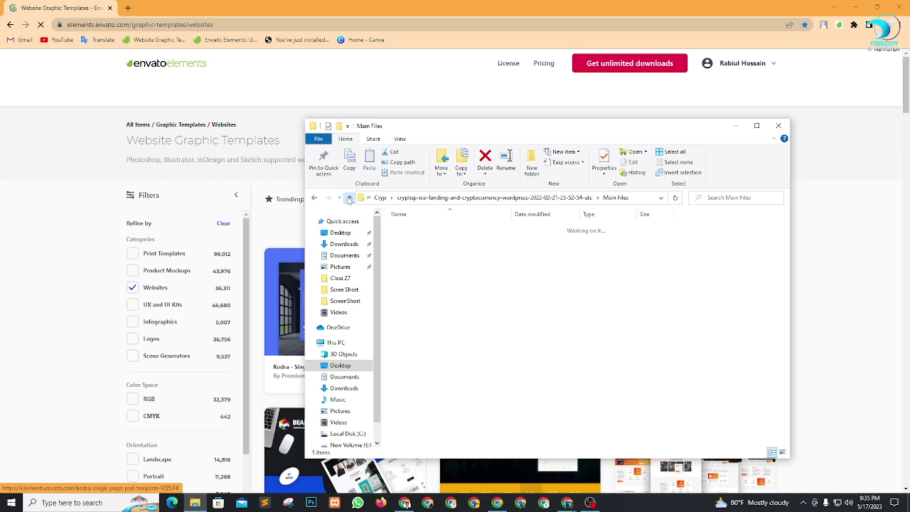
pyautogui.click(349, 198)
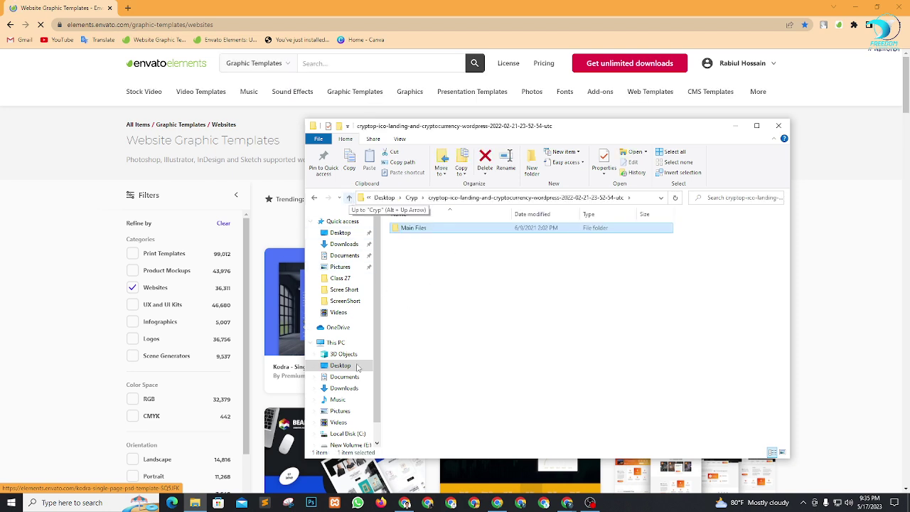
# Return to Envato Elements, open the WordPress themes category and search it for "cryptocurrency"
pyautogui.click(502, 503)
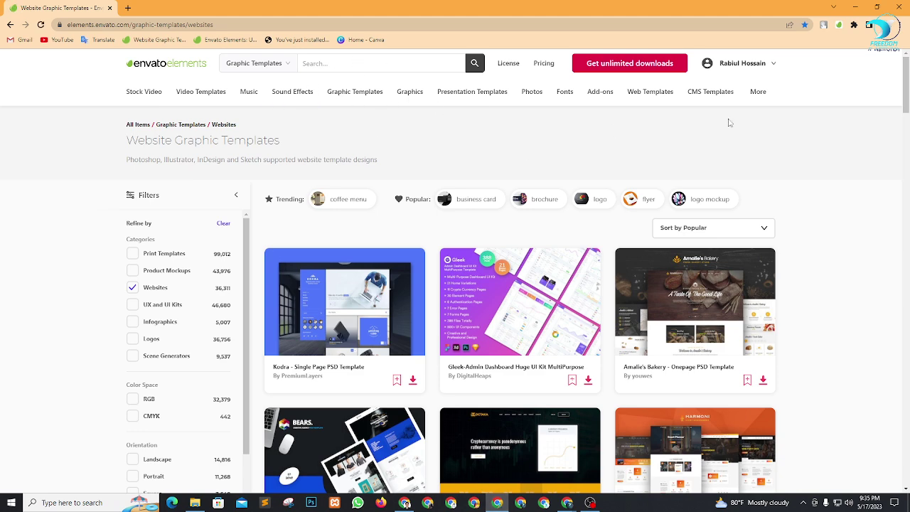
pyautogui.moveTo(759, 96)
pyautogui.click(653, 145)
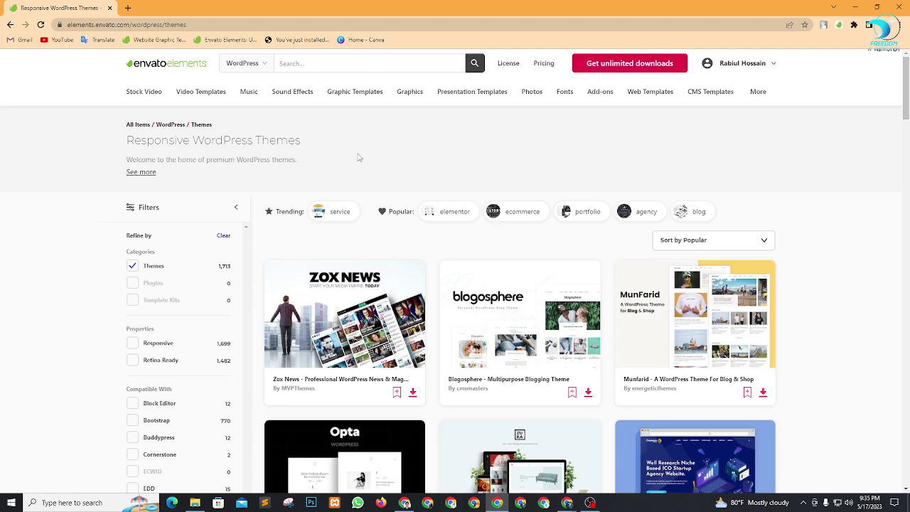
pyautogui.click(315, 54)
pyautogui.write('crypto')
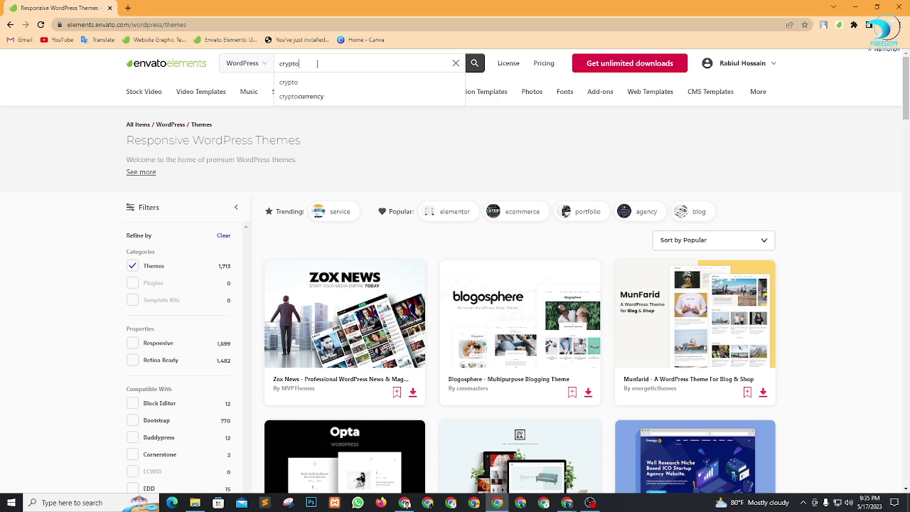
pyautogui.click(325, 96)
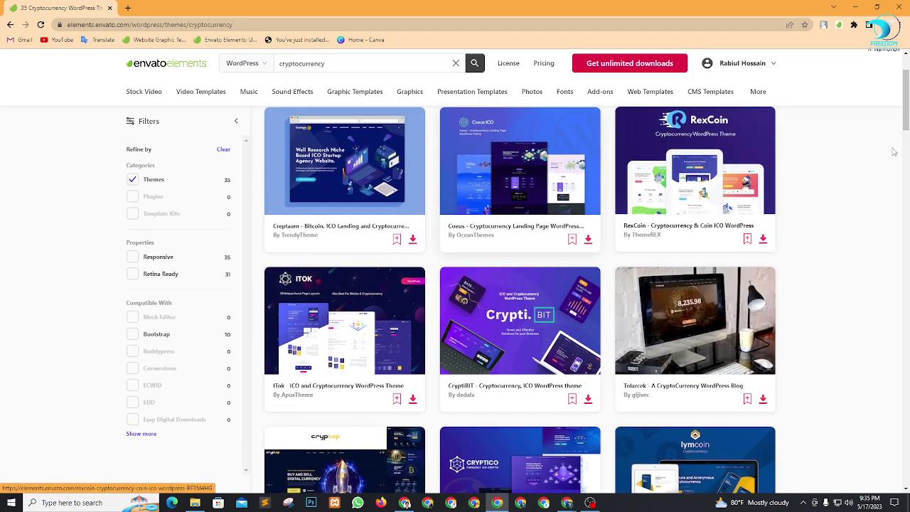
# Look through the cryptocurrency WordPress theme results for an alternative theme
pyautogui.scroll(-2, 507, 258)
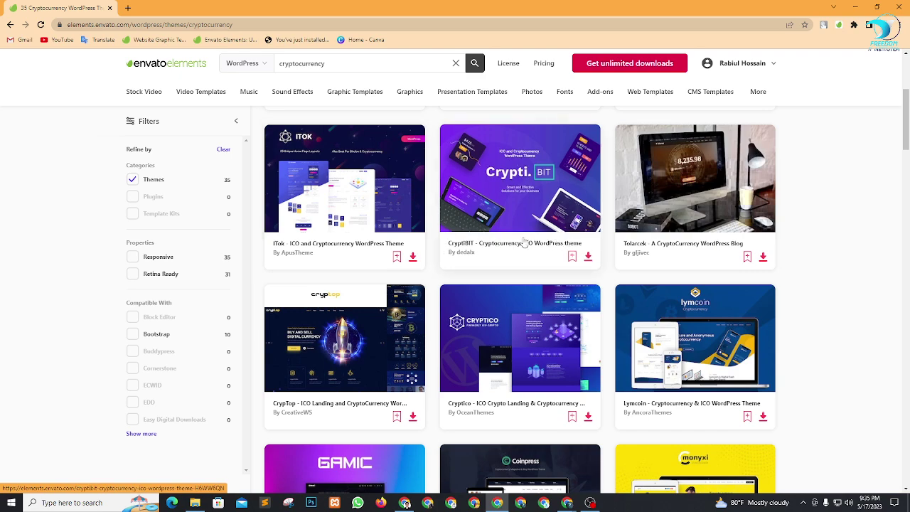
pyautogui.scroll(1, 508, 258)
pyautogui.scroll(1, 190, 214)
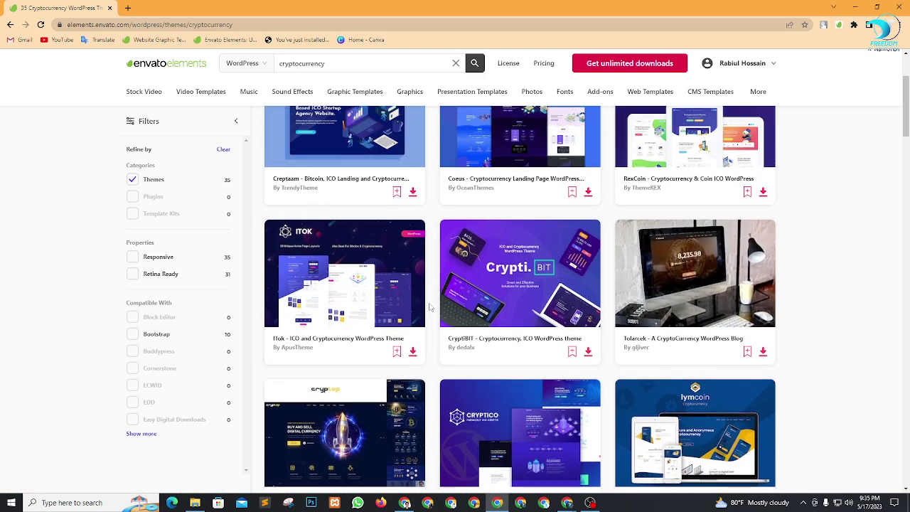
pyautogui.scroll(-4, 429, 307)
pyautogui.scroll(1, 429, 307)
pyautogui.scroll(-1, 429, 307)
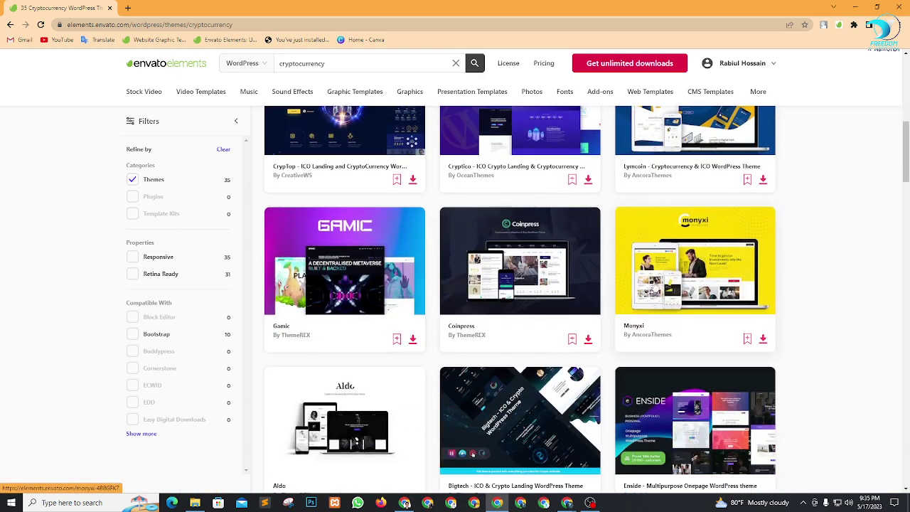
pyautogui.scroll(1, 693, 285)
pyautogui.scroll(1, 396, 212)
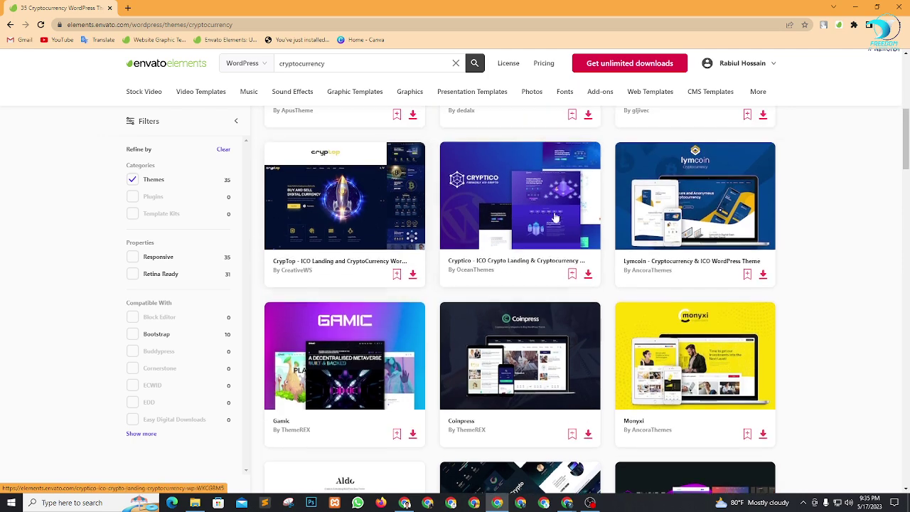
pyautogui.scroll(-5, 510, 254)
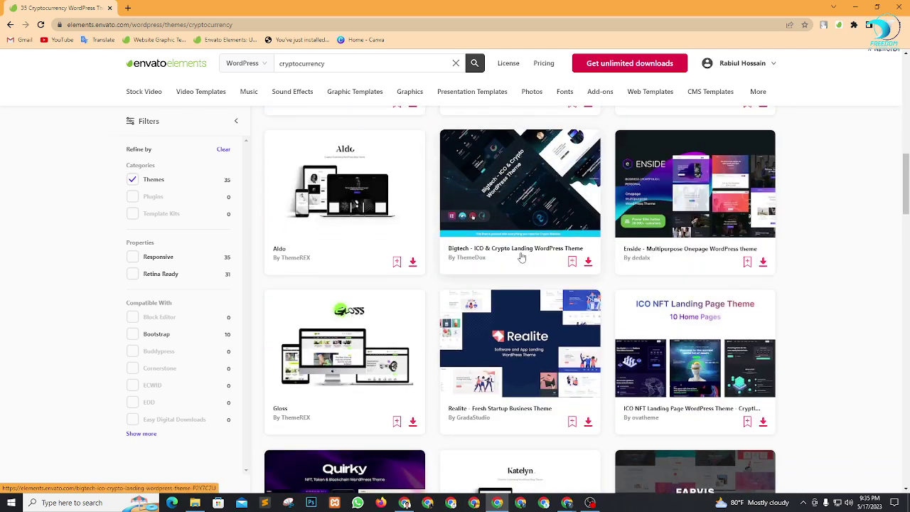
pyautogui.scroll(-5, 524, 259)
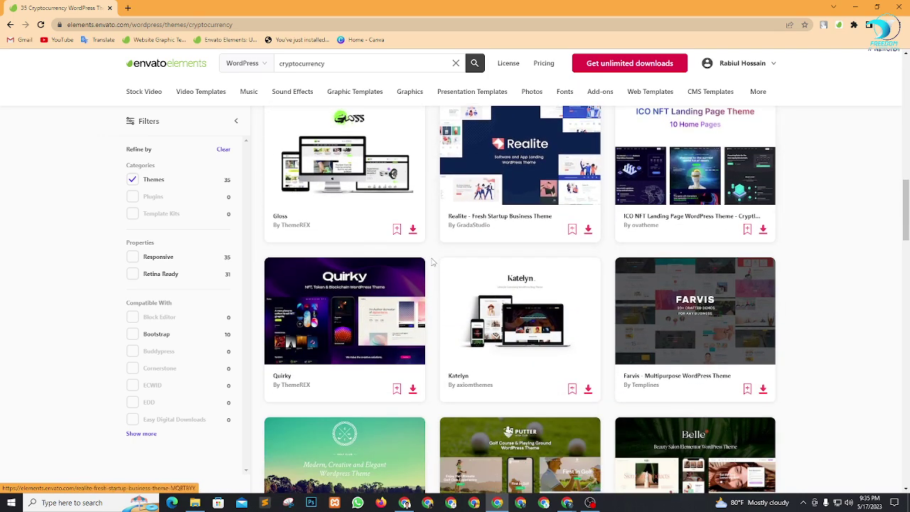
pyautogui.scroll(-3, 502, 276)
pyautogui.scroll(12, 540, 271)
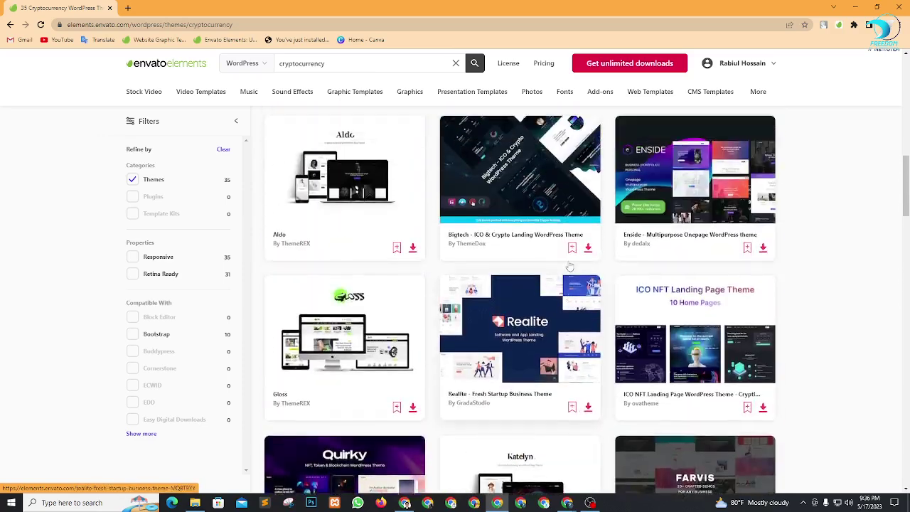
pyautogui.scroll(1, 561, 269)
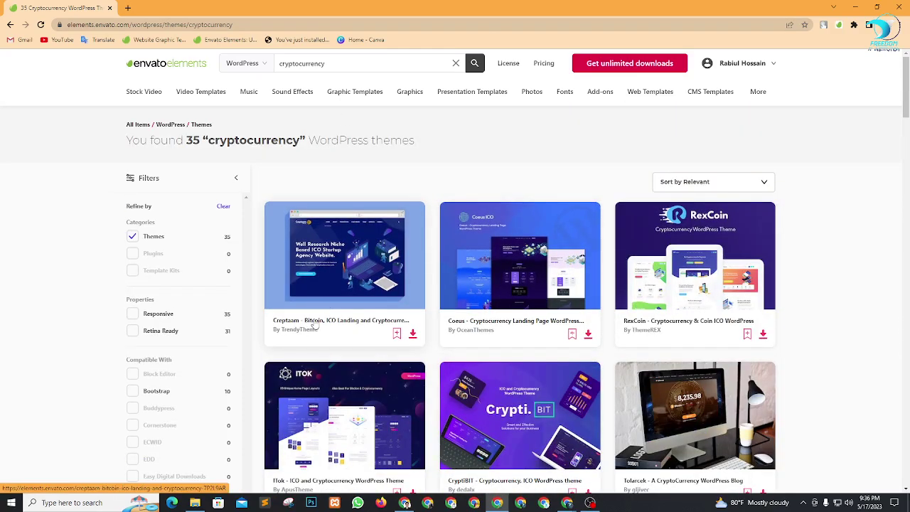
# Open the Coeus cryptocurrency landing page theme in a new tab and read its description and feature list
pyautogui.rightClick(496, 322)
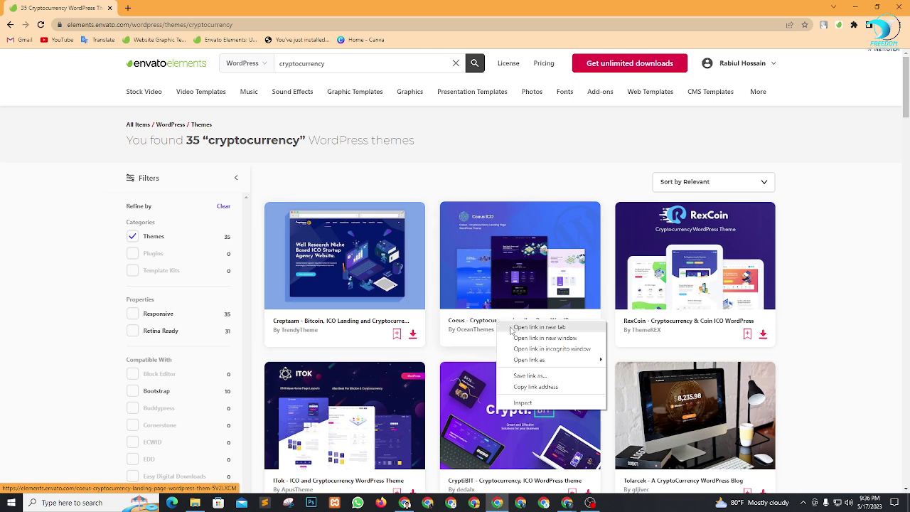
pyautogui.click(509, 328)
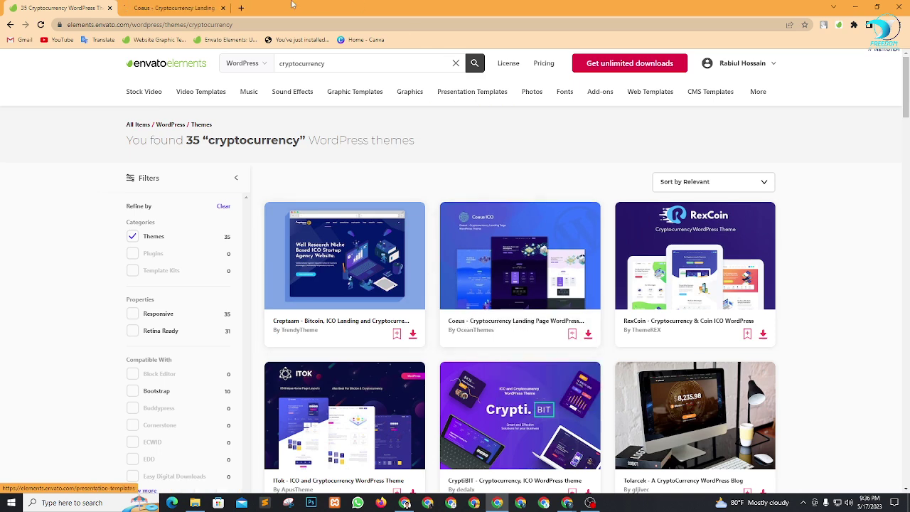
pyautogui.click(178, 5)
pyautogui.scroll(-15, 296, 328)
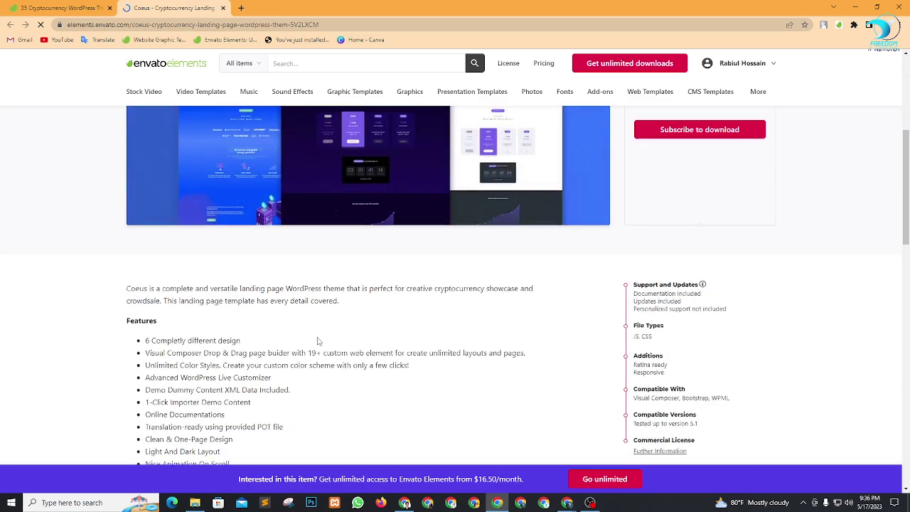
pyautogui.scroll(10, 438, 298)
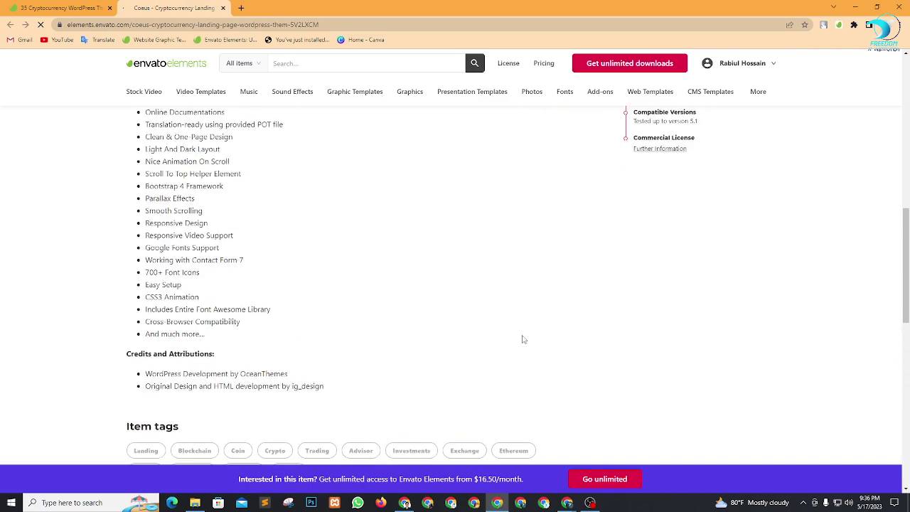
pyautogui.scroll(-2, 352, 305)
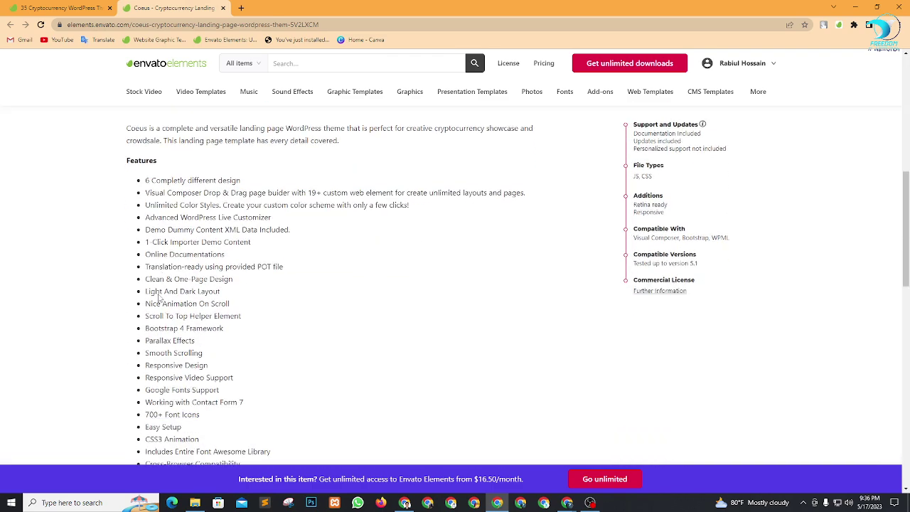
pyautogui.scroll(-2, 172, 299)
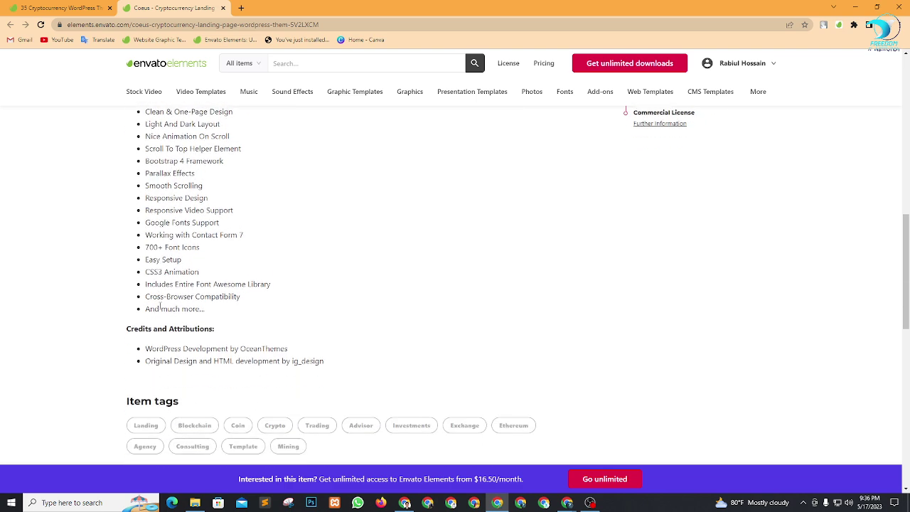
pyautogui.scroll(3, 206, 274)
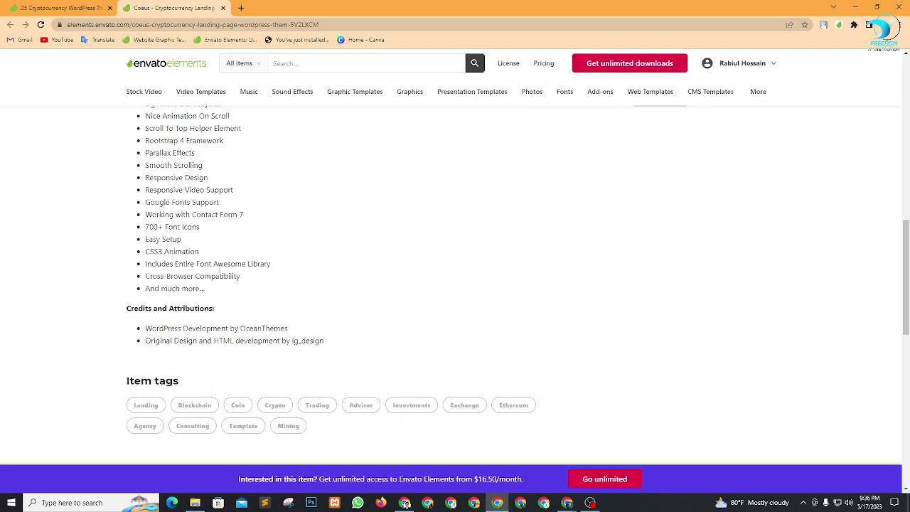
# Copy the theme name "Coeus" from the title of its Envato Elements page
pyautogui.scroll(2, 227, 287)
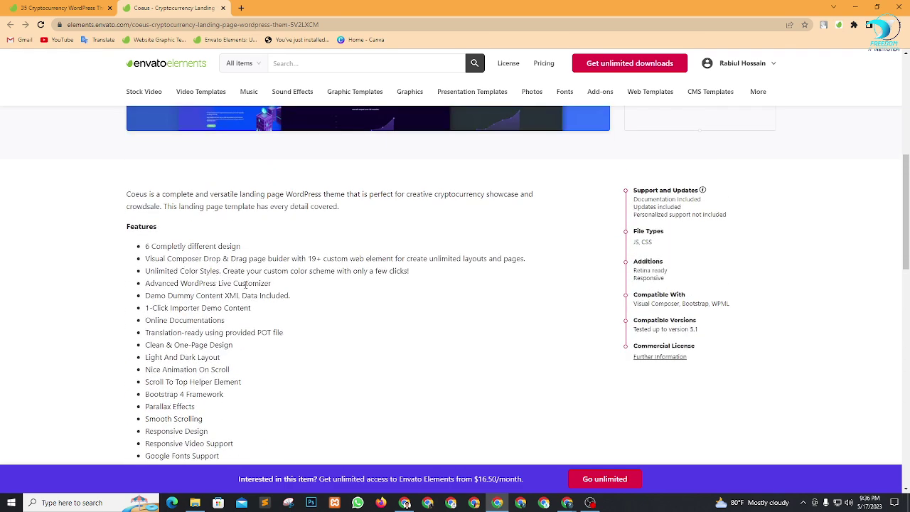
pyautogui.scroll(5, 306, 324)
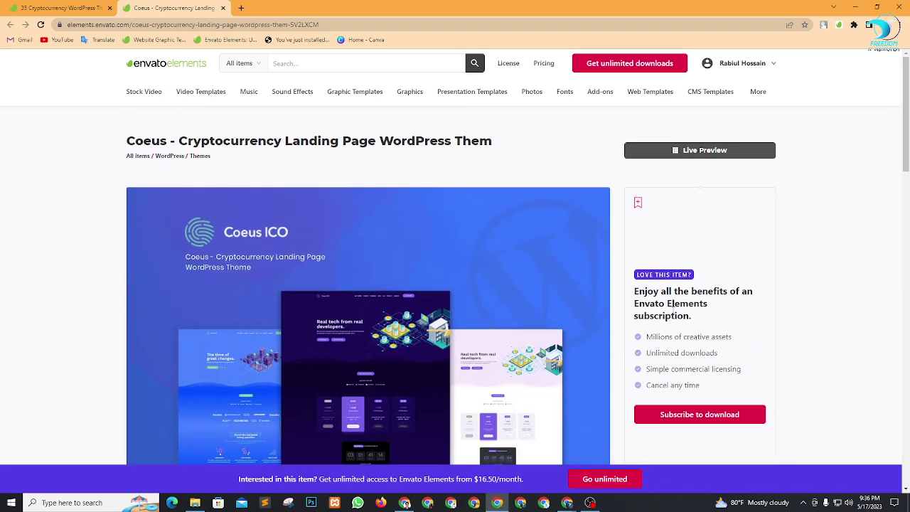
pyautogui.moveTo(118, 141); pyautogui.dragTo(168, 146)
pyautogui.hotkey('ctrl', 'c')
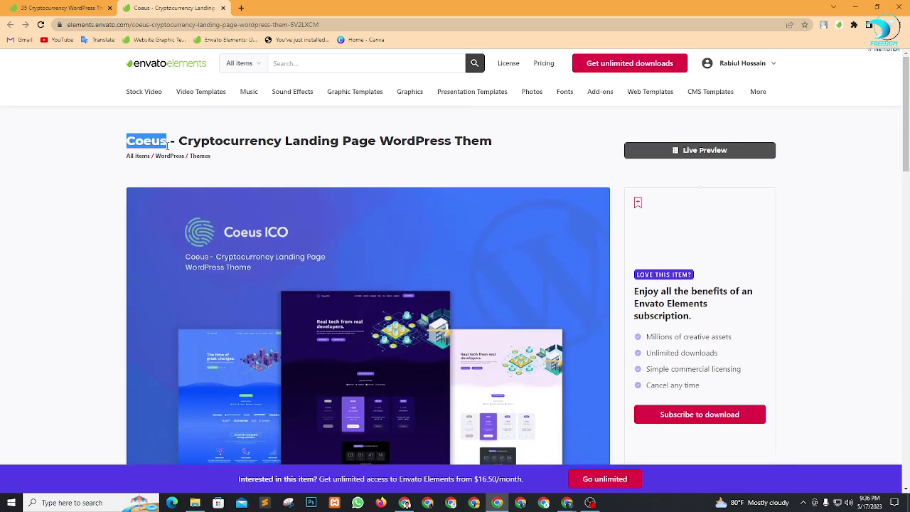
# In File Explorer, open Envato Elements Themes Plugin\Themes on New Volume (E:) and search it for "Coeus"
pyautogui.click(199, 506)
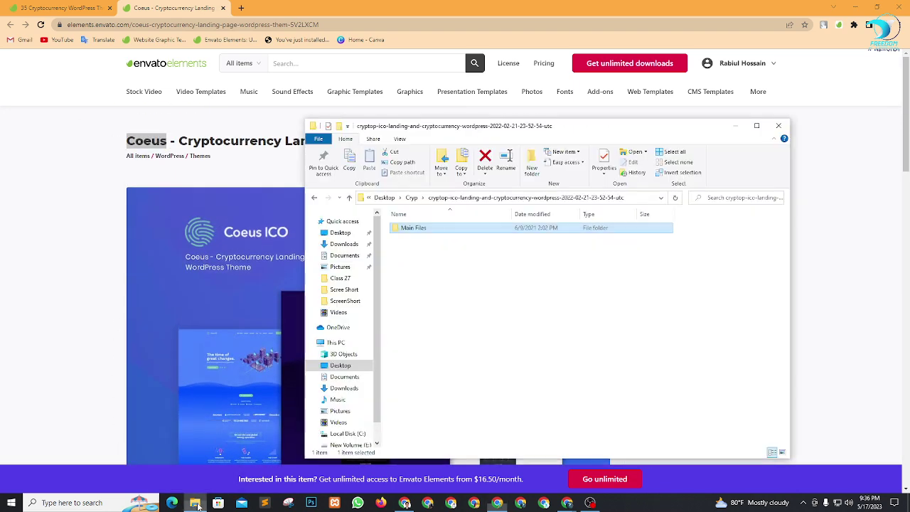
pyautogui.click(350, 444)
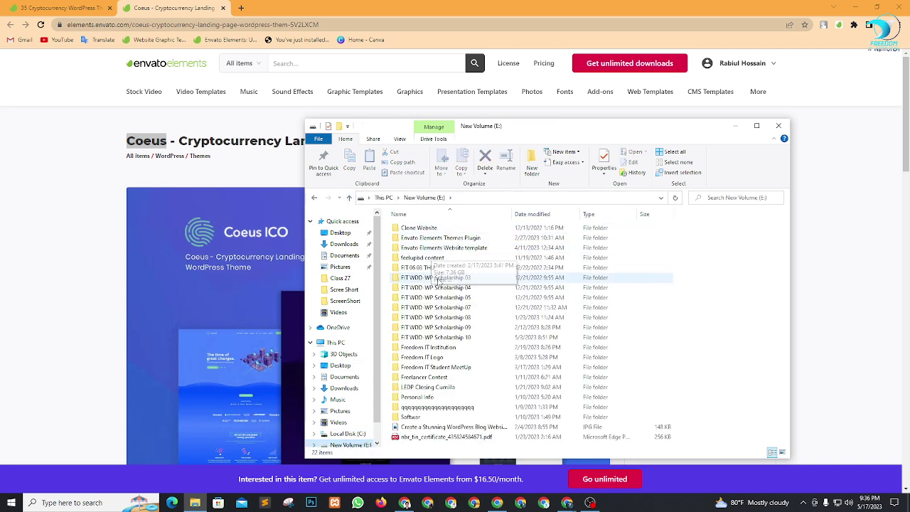
pyautogui.doubleClick(439, 239)
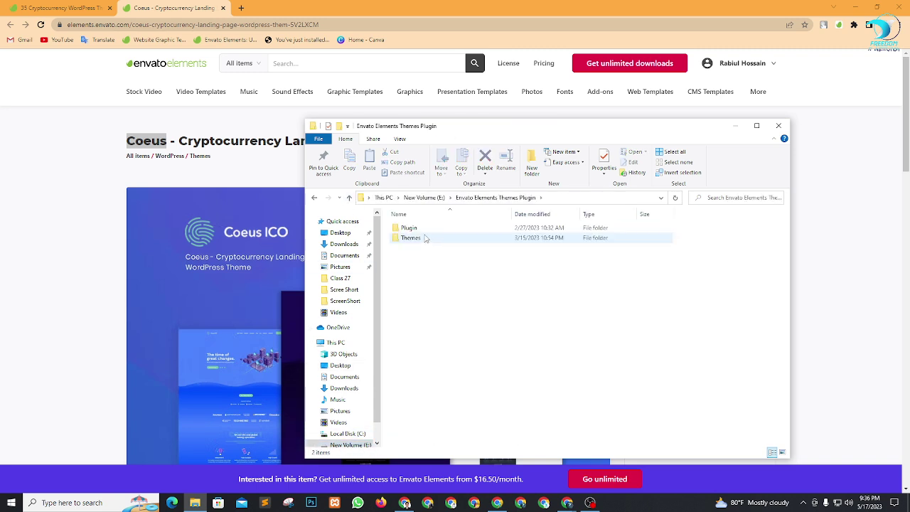
pyautogui.doubleClick(424, 239)
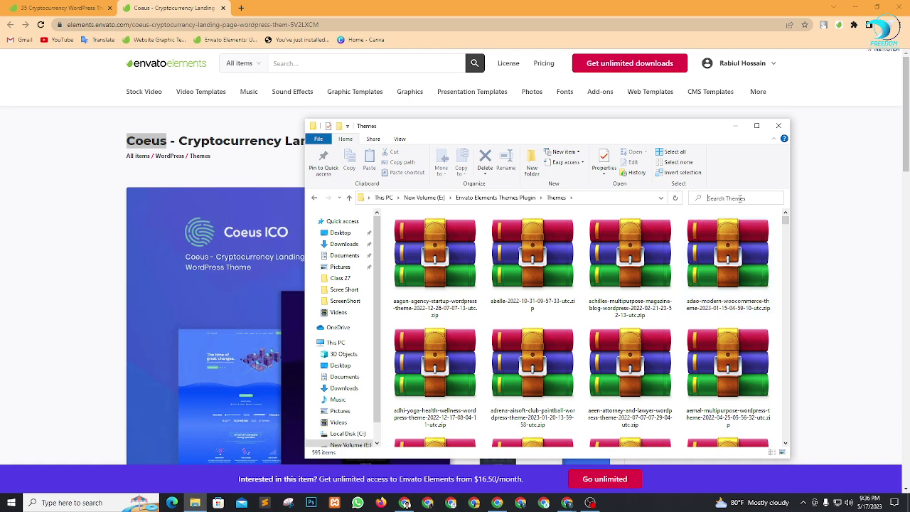
pyautogui.click(740, 198)
pyautogui.hotkey('ctrl', 'v')
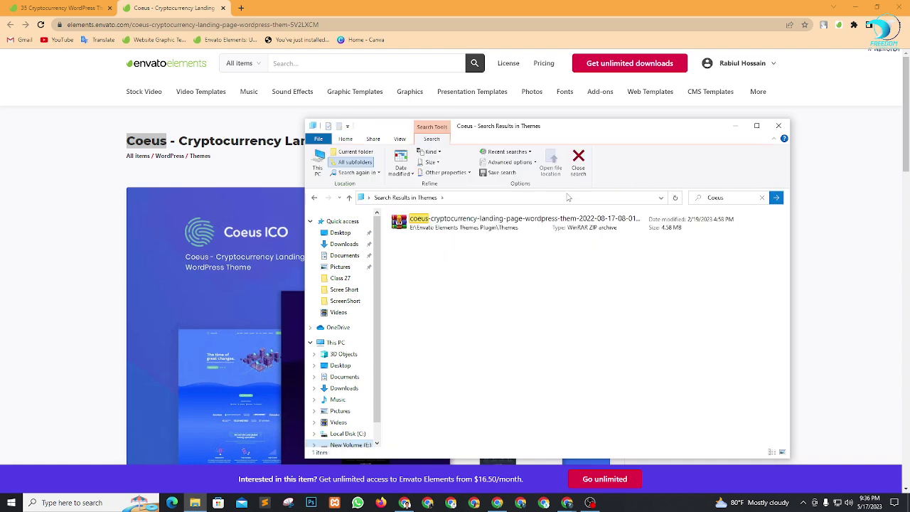
# Copy the coeus-cryptocurrency-landing-page ZIP archive and open the Cryp folder on the desktop
pyautogui.rightClick(471, 226)
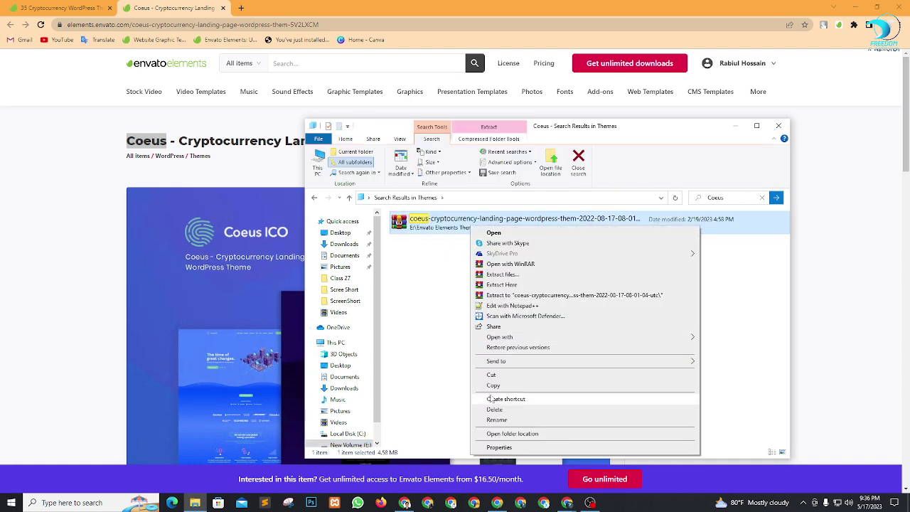
pyautogui.click(494, 385)
pyautogui.click(195, 502)
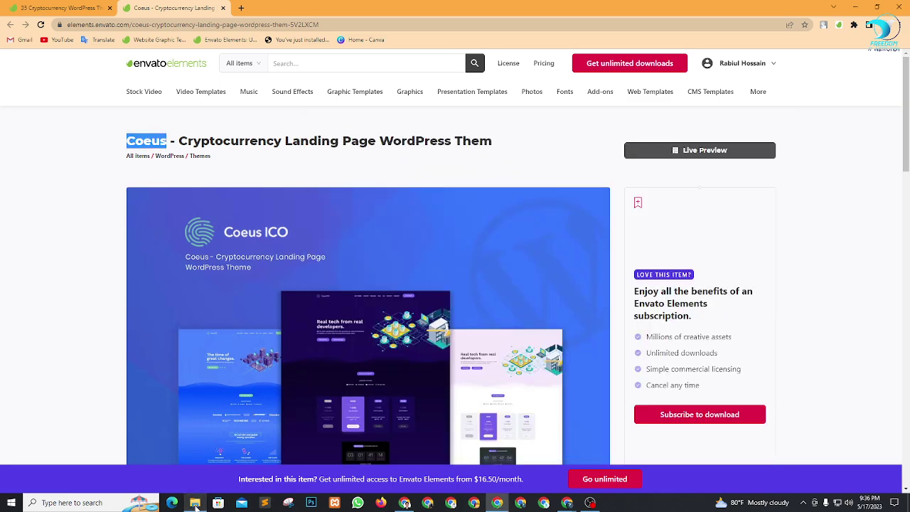
pyautogui.click(859, 6)
pyautogui.click(861, 5)
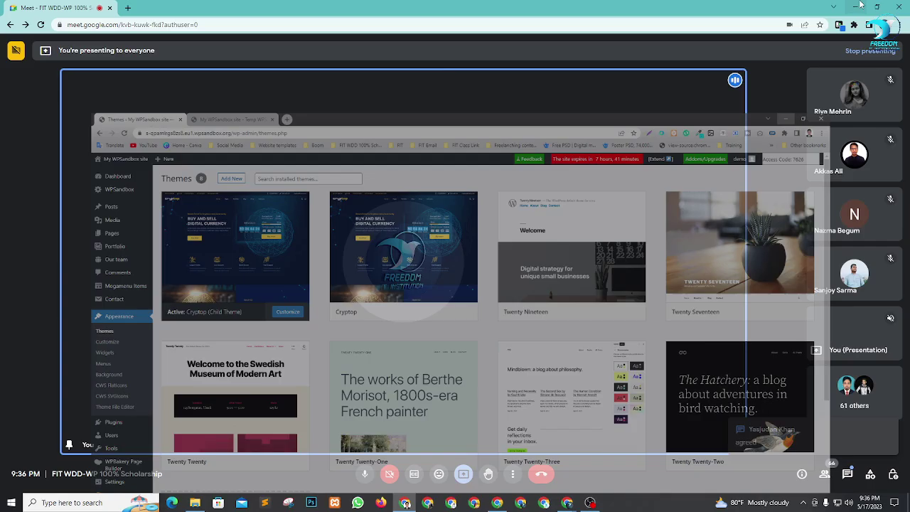
pyautogui.click(859, 5)
pyautogui.click(829, 6)
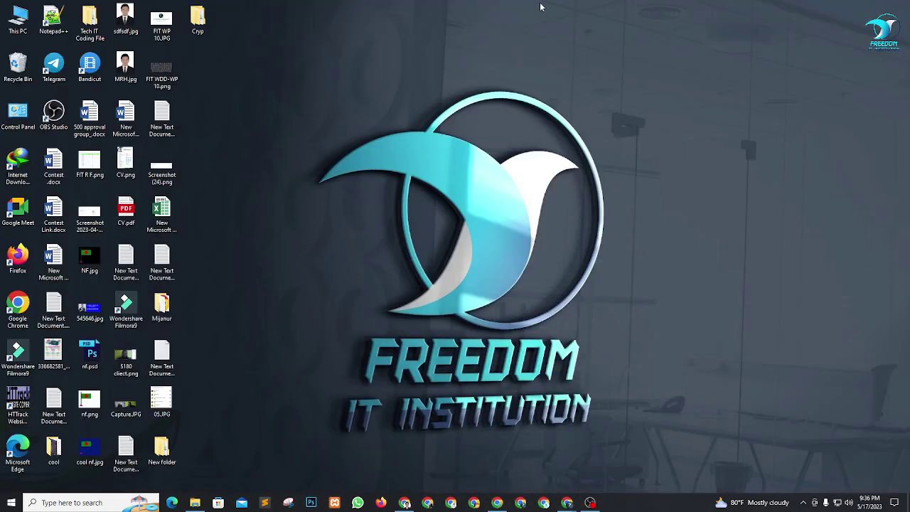
pyautogui.doubleClick(197, 35)
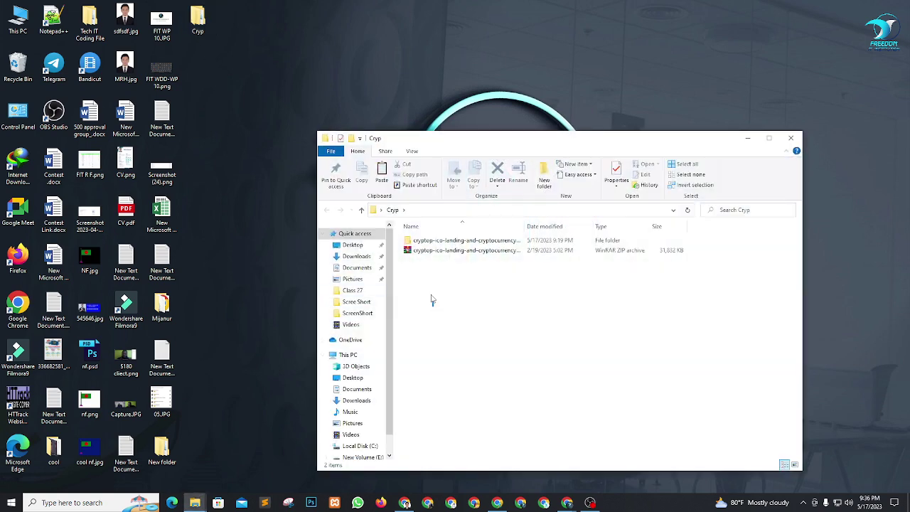
# Delete the extracted cryptop-ico-landing folder from Cryp and paste the copied Coeus archive in its place
pyautogui.click(433, 244)
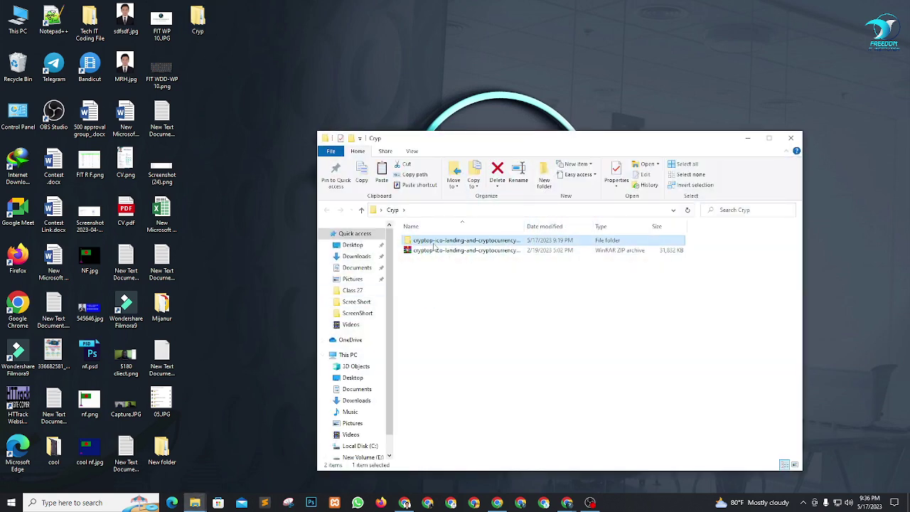
pyautogui.press('Delete')
pyautogui.rightClick(441, 287)
pyautogui.click(464, 351)
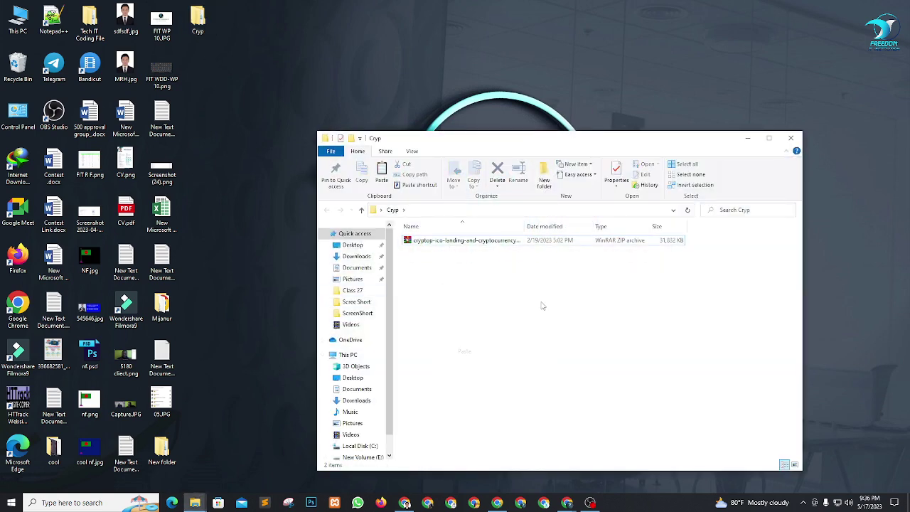
# Extract the Coeus archive with WinRAR to its default destination folder and open the extracted folder
pyautogui.rightClick(432, 251)
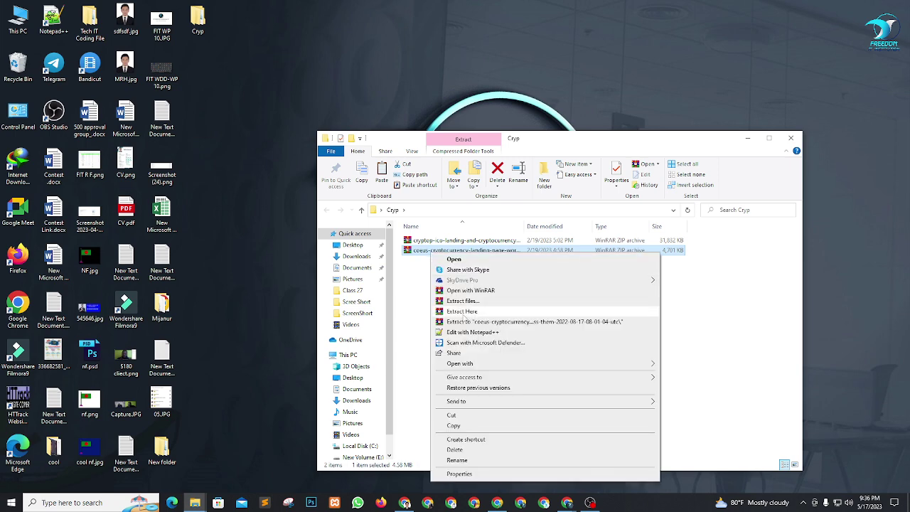
pyautogui.click(463, 300)
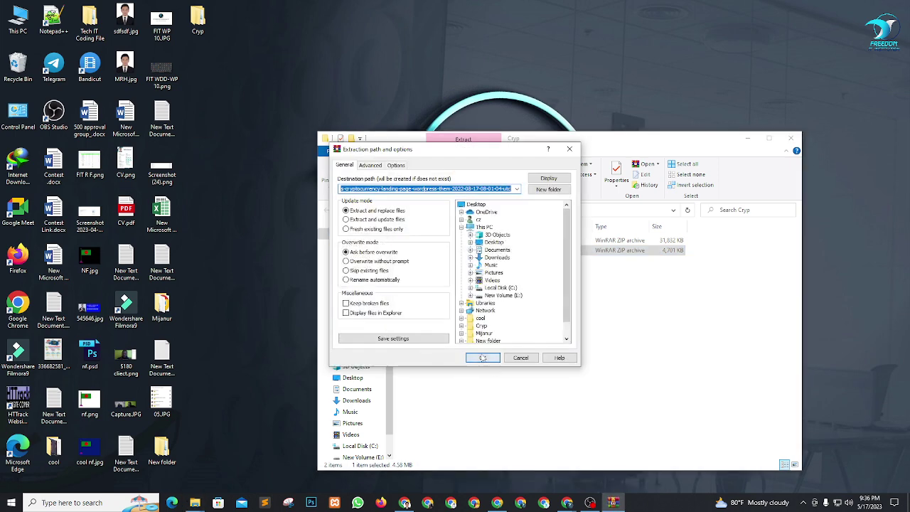
pyautogui.click(482, 358)
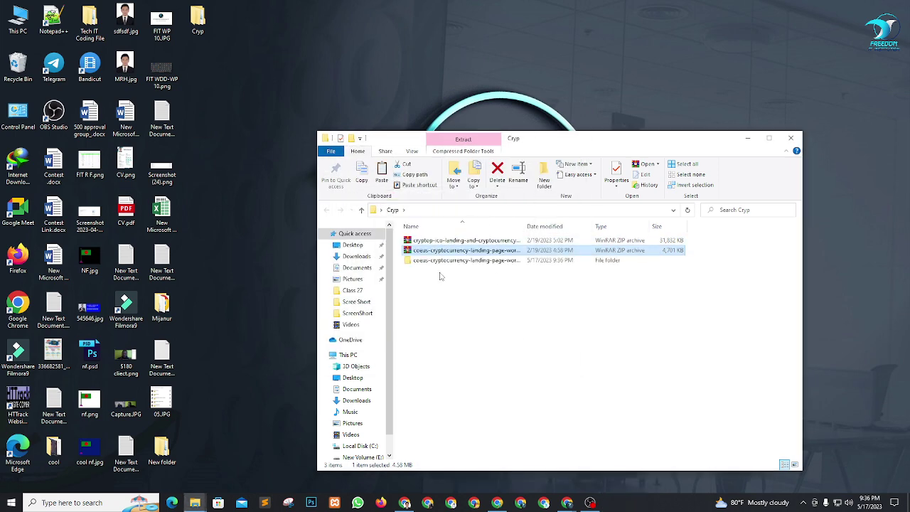
pyautogui.doubleClick(444, 263)
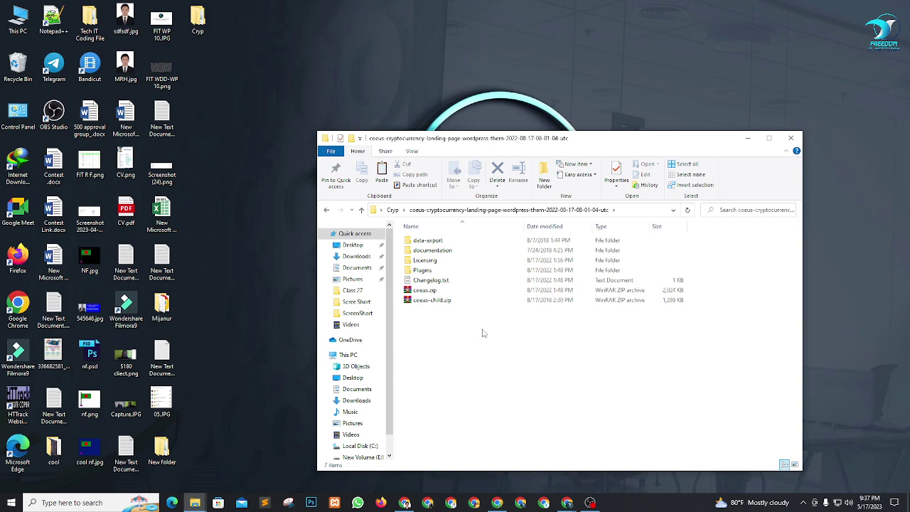
# Examine the extracted Coeus package for the theme and child theme archives and its accompanying folders
pyautogui.moveTo(450, 333); pyautogui.dragTo(425, 291)
pyautogui.click(466, 349)
pyautogui.click(428, 292)
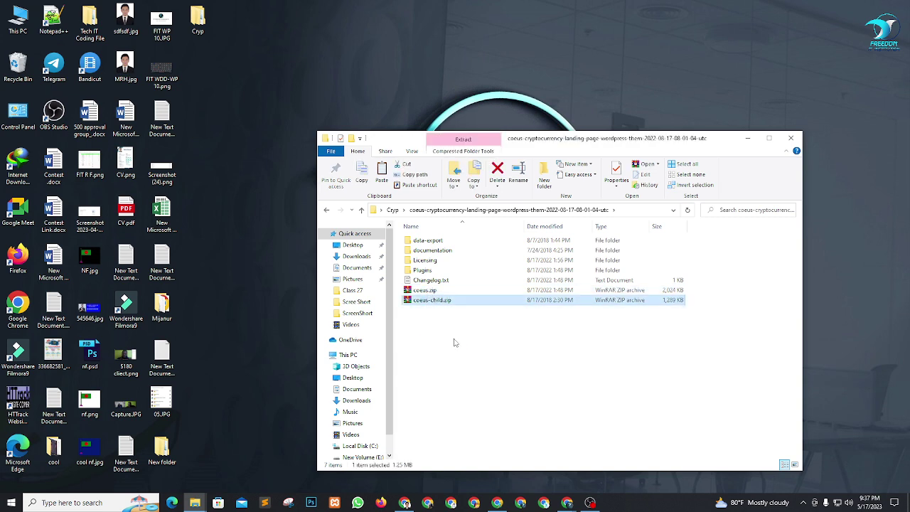
pyautogui.press('Up')
pyautogui.press('Up')
pyautogui.press('Up')
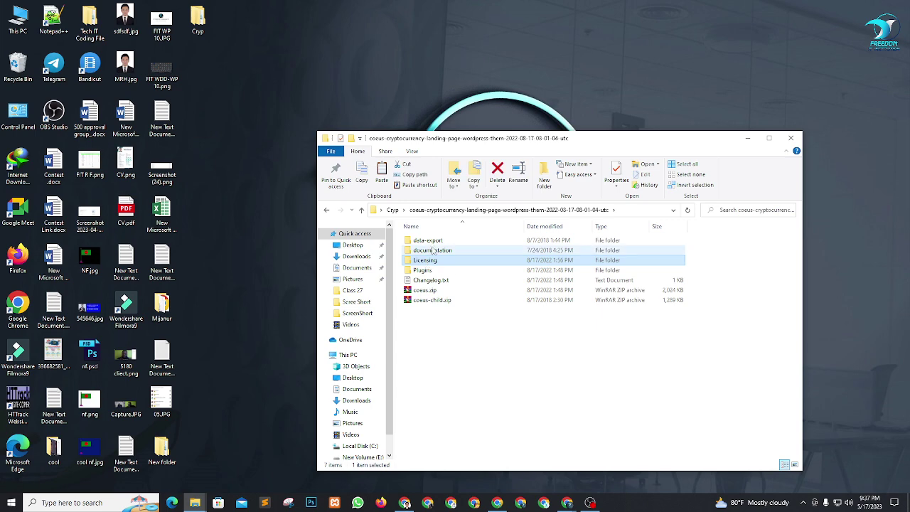
pyautogui.click(504, 361)
# Switch to Chrome with the WPSandbox WordPress admin and open the page for adding new plugins
pyautogui.click(405, 503)
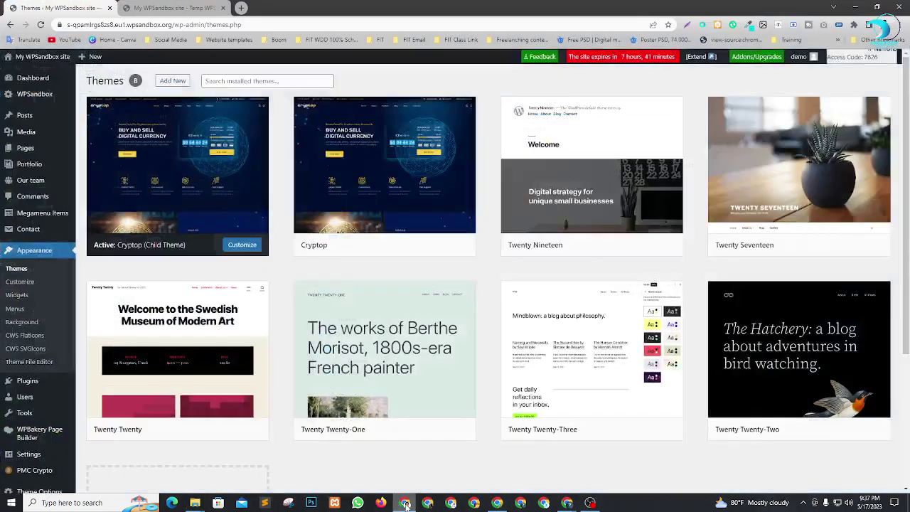
pyautogui.click(173, 81)
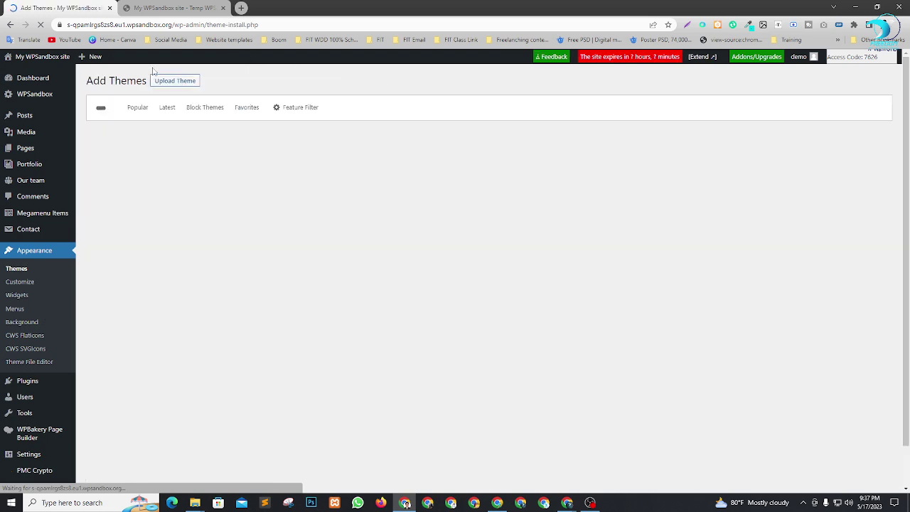
pyautogui.scroll(-2, 45, 130)
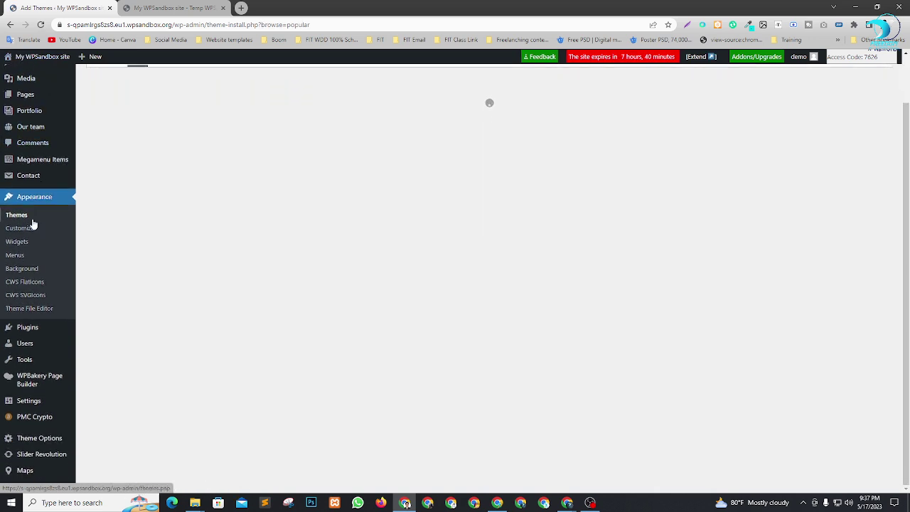
pyautogui.moveTo(37, 351)
pyautogui.moveTo(27, 328)
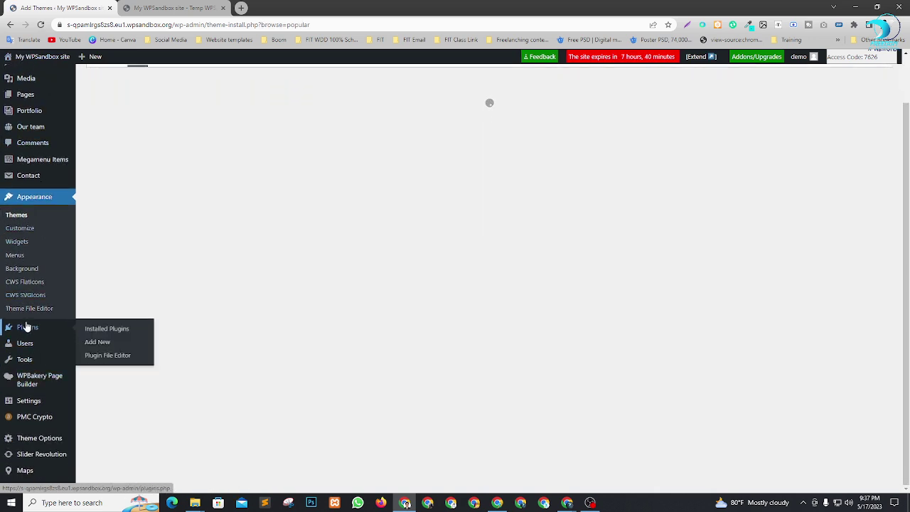
pyautogui.click(100, 342)
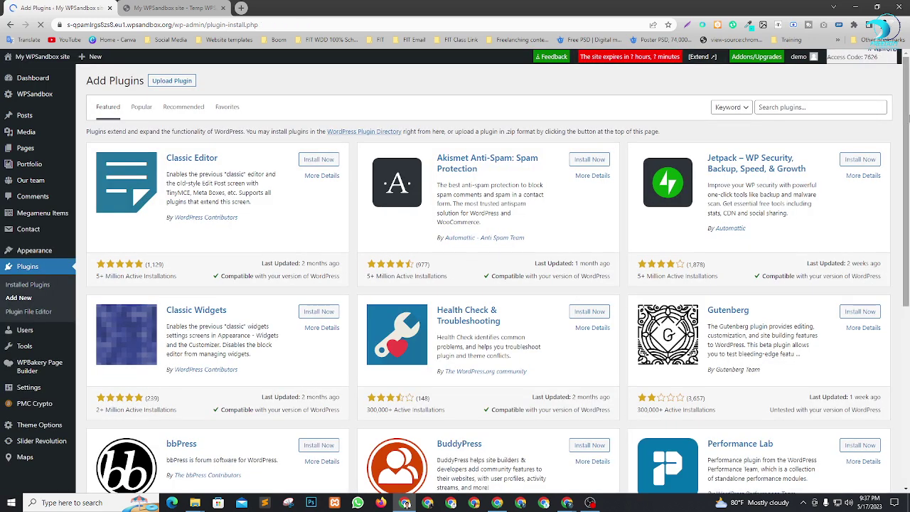
# Search the plugin directory for "reset", then install and activate the WP Reset plugin
pyautogui.click(764, 106)
pyautogui.click(720, 129)
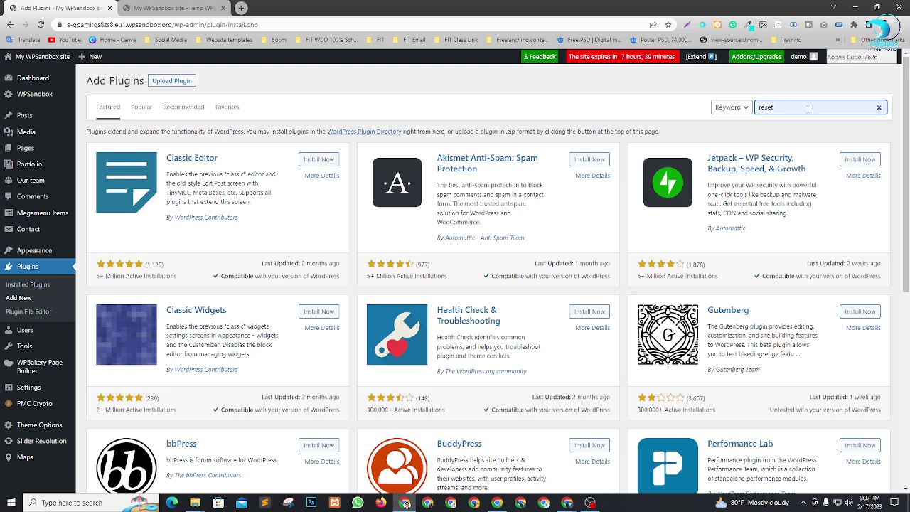
pyautogui.press('Return')
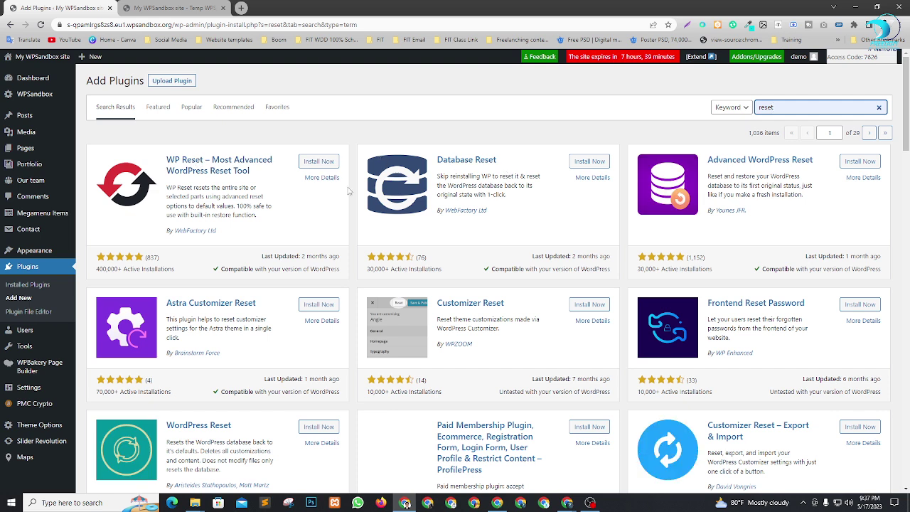
pyautogui.click(320, 162)
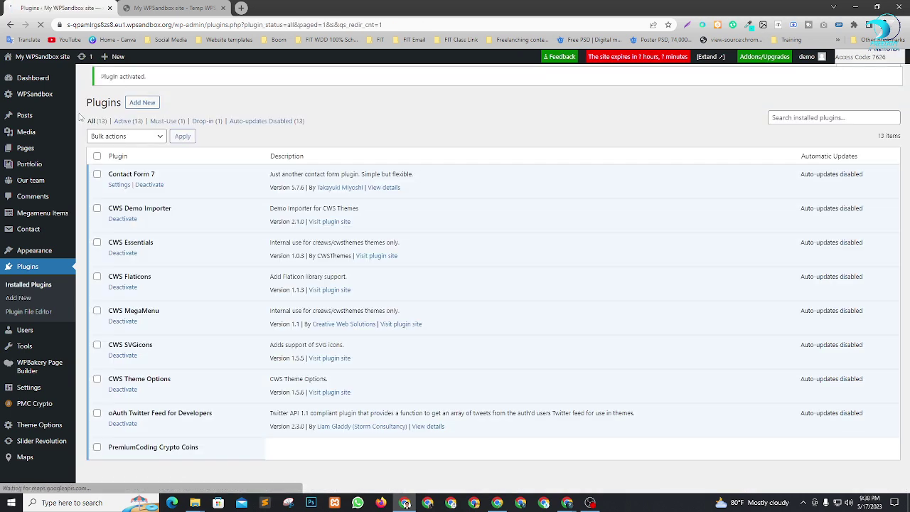
# Open the WP Reset tool at its Site Reset section, dismissing the plugin's welcome notice and PRO offer
pyautogui.scroll(-3, 8, 356)
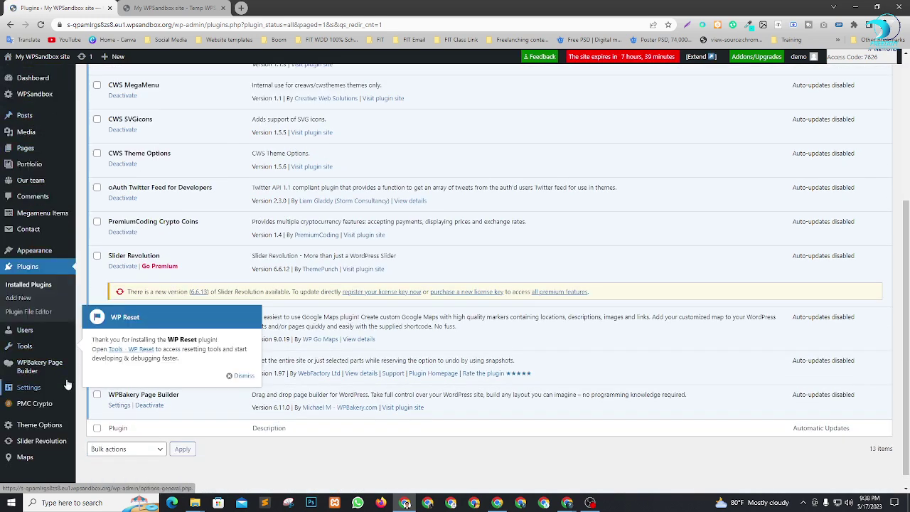
pyautogui.scroll(-1, 40, 402)
pyautogui.moveTo(33, 353)
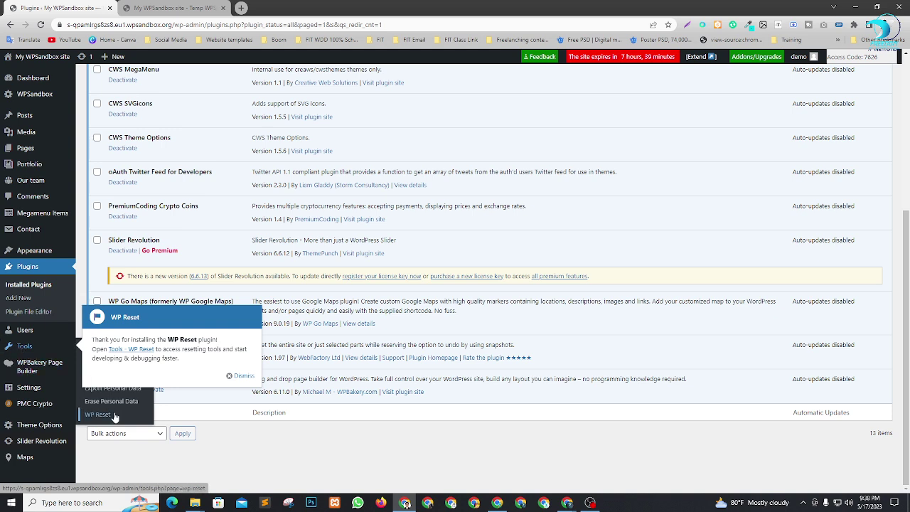
pyautogui.click(240, 375)
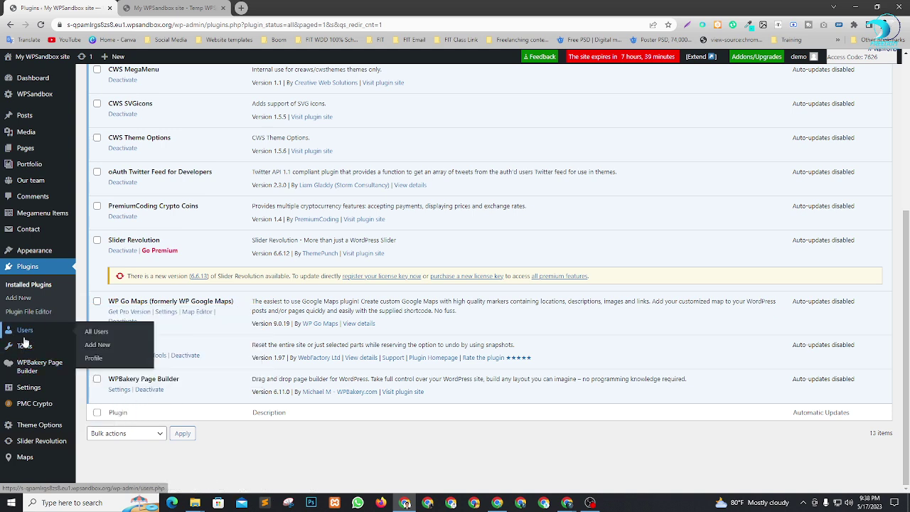
pyautogui.click(109, 416)
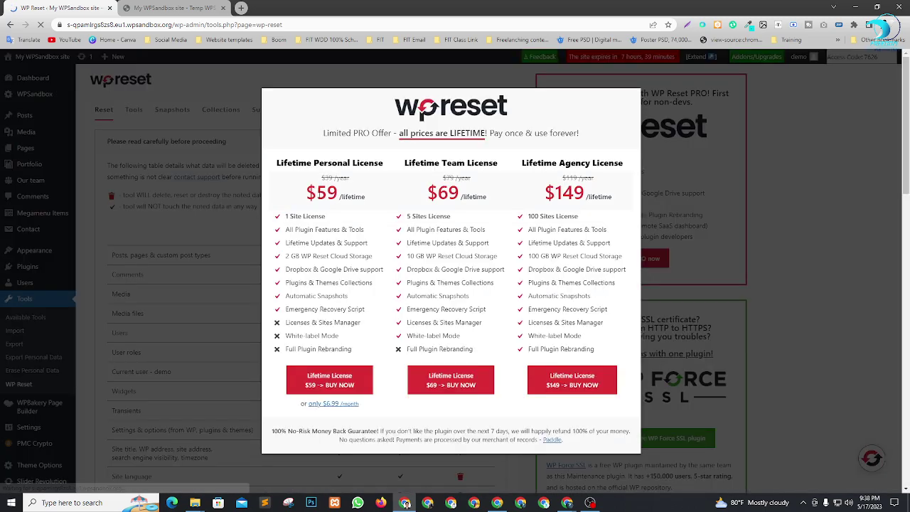
pyautogui.click(802, 218)
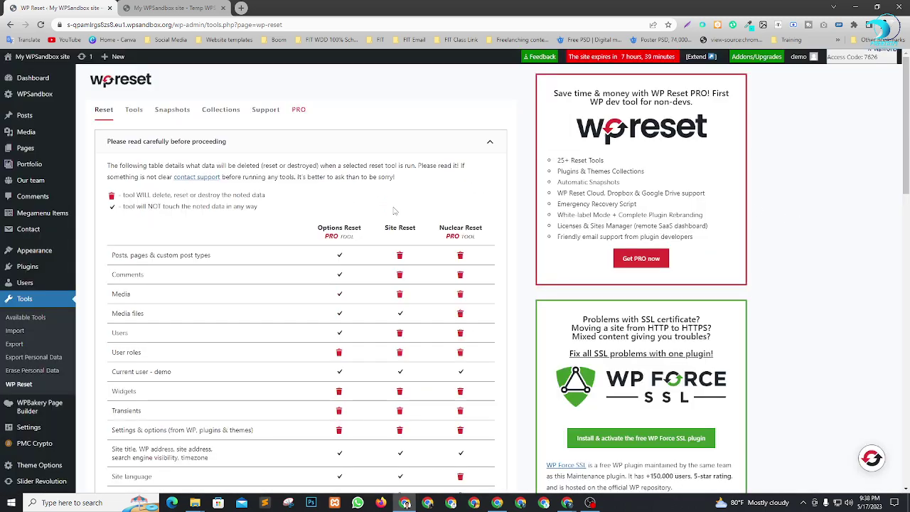
pyautogui.scroll(-15, 311, 315)
pyautogui.scroll(-3, 311, 315)
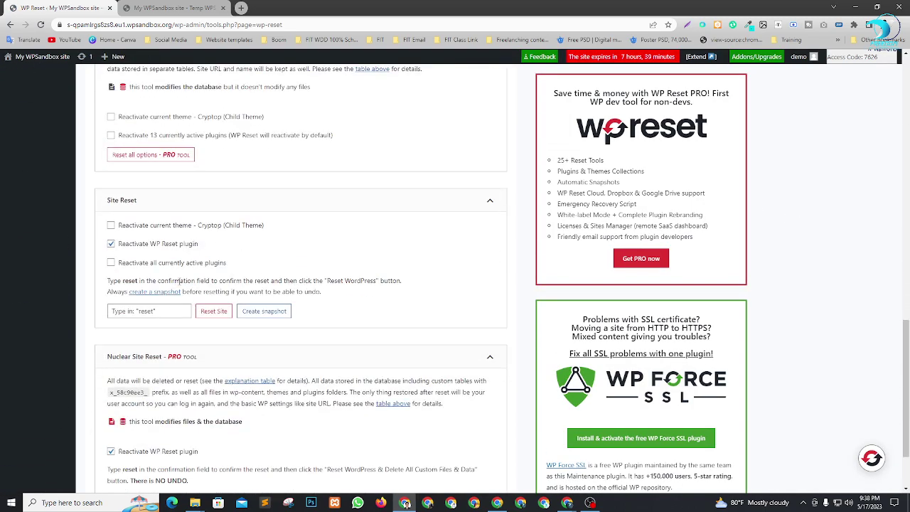
# Run the Site Reset with the confirmation word "reset" and confirm it, keeping only the WP Reset plugin set to reactivate
pyautogui.click(154, 312)
pyautogui.write('reset')
pyautogui.click(213, 314)
pyautogui.click(409, 352)
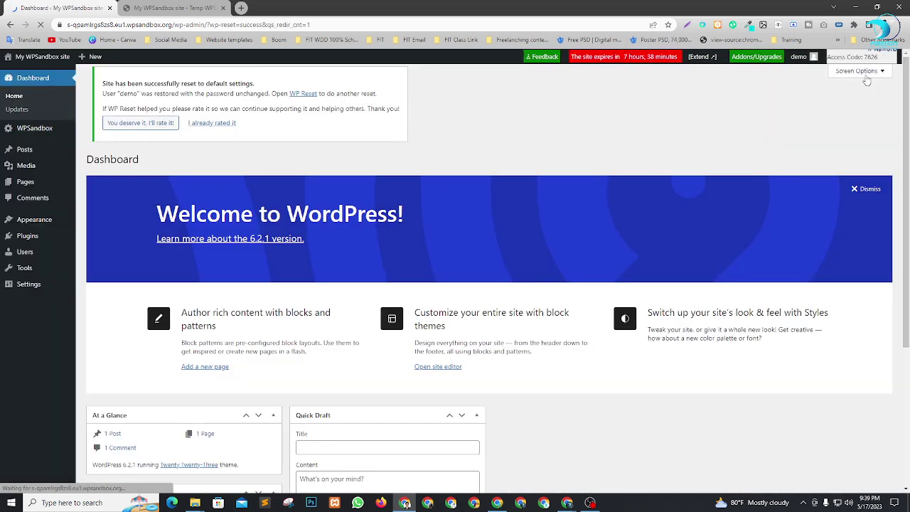
# Hide the At a Glance, Activity, Quick Draft, WordPress Events and News, and Welcome elements from the dashboard
pyautogui.click(856, 70)
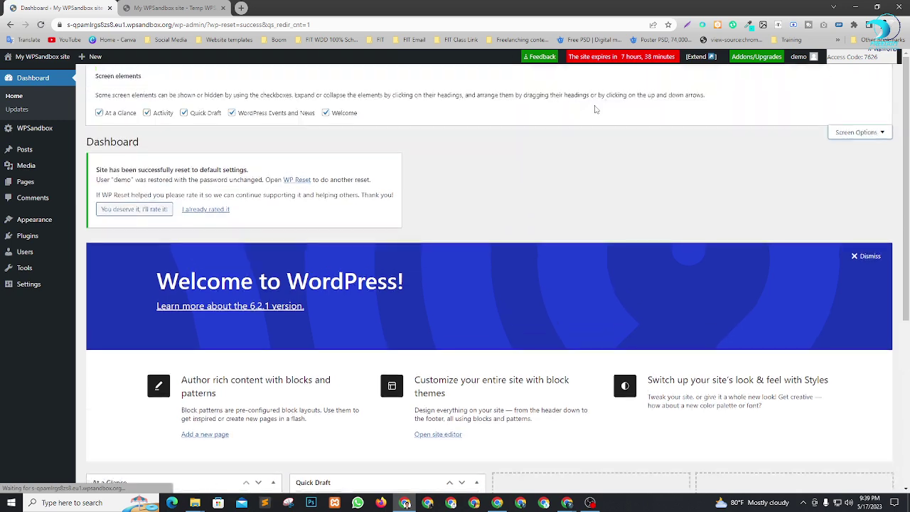
pyautogui.click(98, 112)
pyautogui.click(147, 112)
pyautogui.click(222, 115)
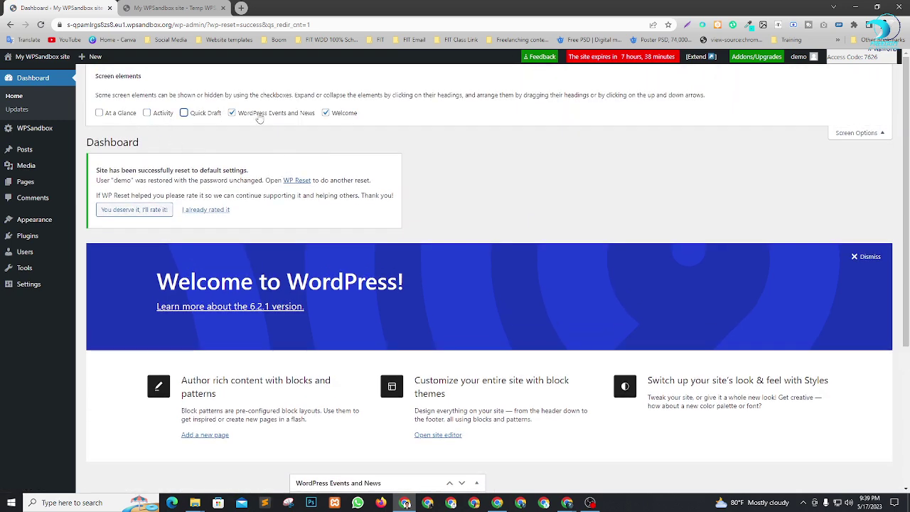
pyautogui.click(259, 116)
pyautogui.click(326, 114)
pyautogui.click(853, 137)
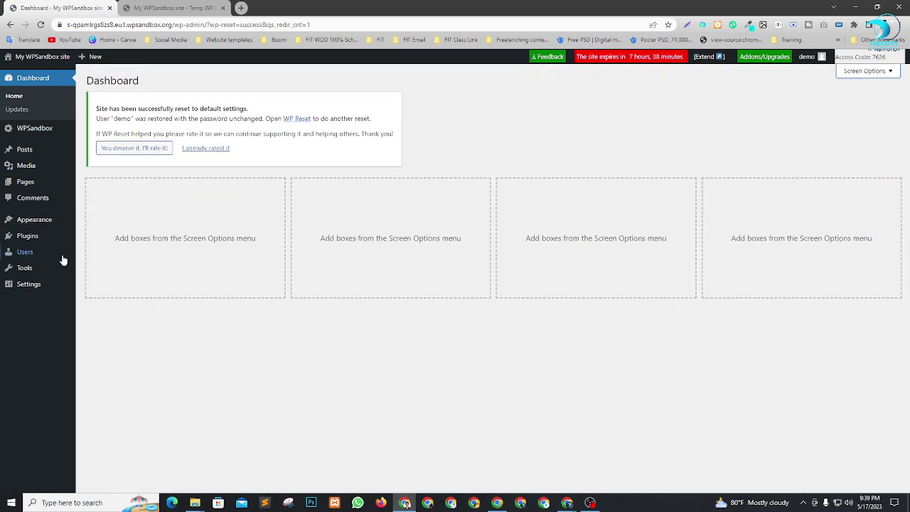
# Open the Themes and Installed Plugins pages in separate browser tabs and bring up the installed plugins list
pyautogui.moveTo(57, 224)
pyautogui.click(114, 228)
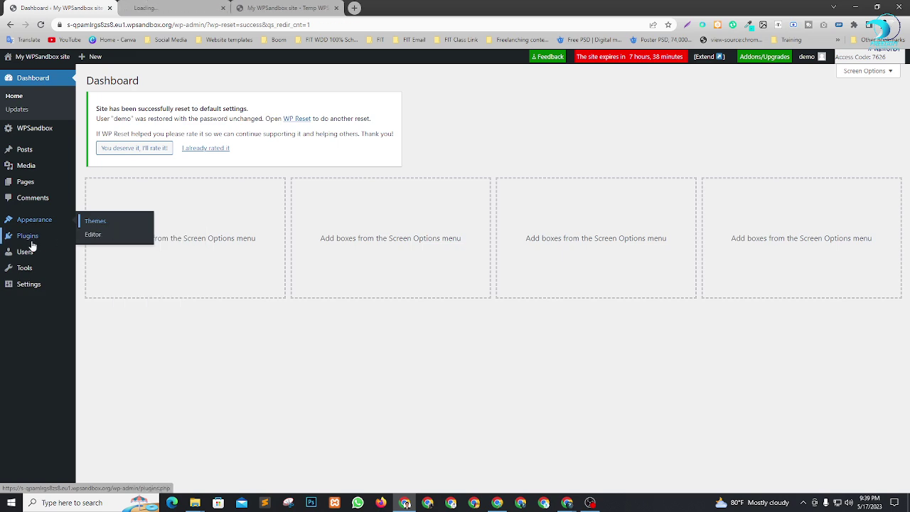
pyautogui.moveTo(25, 240)
pyautogui.rightClick(99, 240)
pyautogui.click(120, 247)
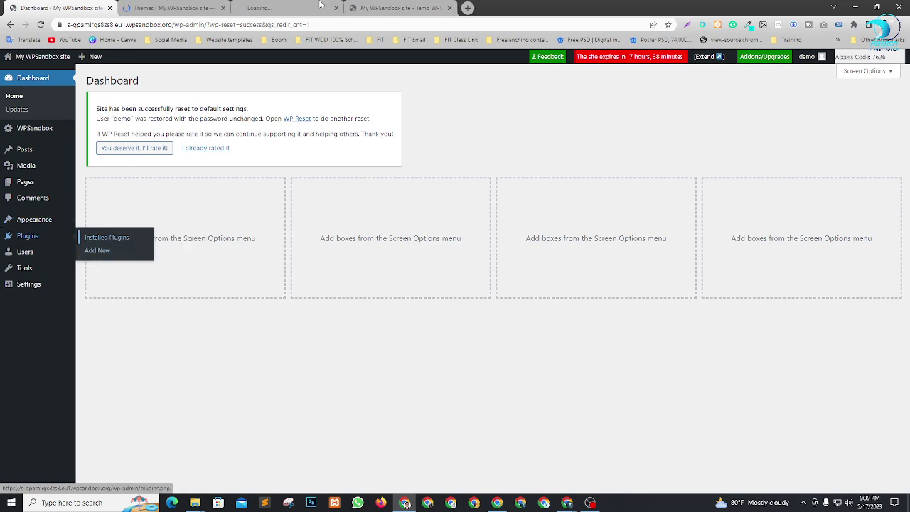
pyautogui.click(170, 8)
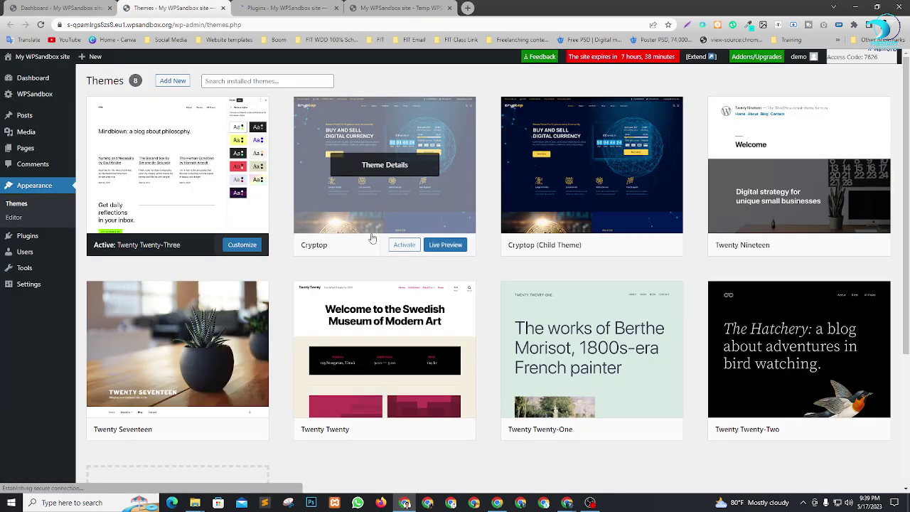
pyautogui.click(268, 8)
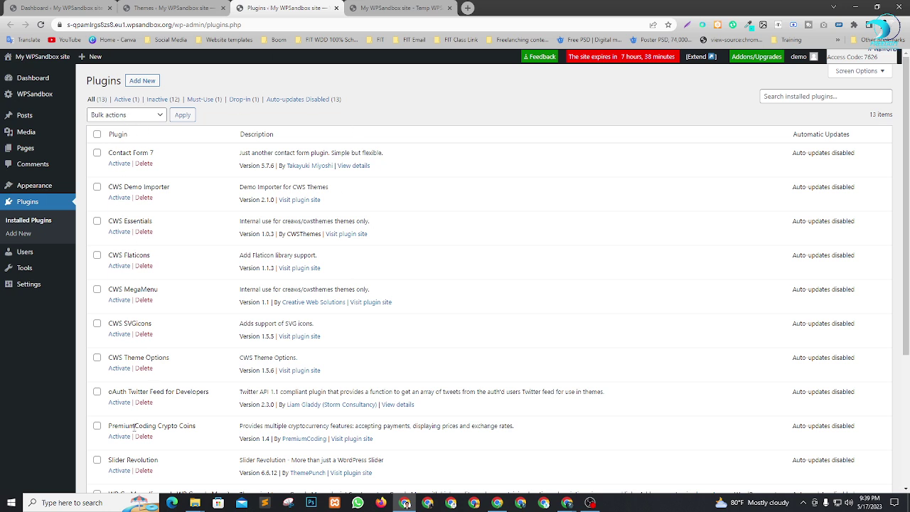
# Bulk-delete all the listed plugins and their data, confirming the deletion
pyautogui.click(97, 134)
pyautogui.click(147, 115)
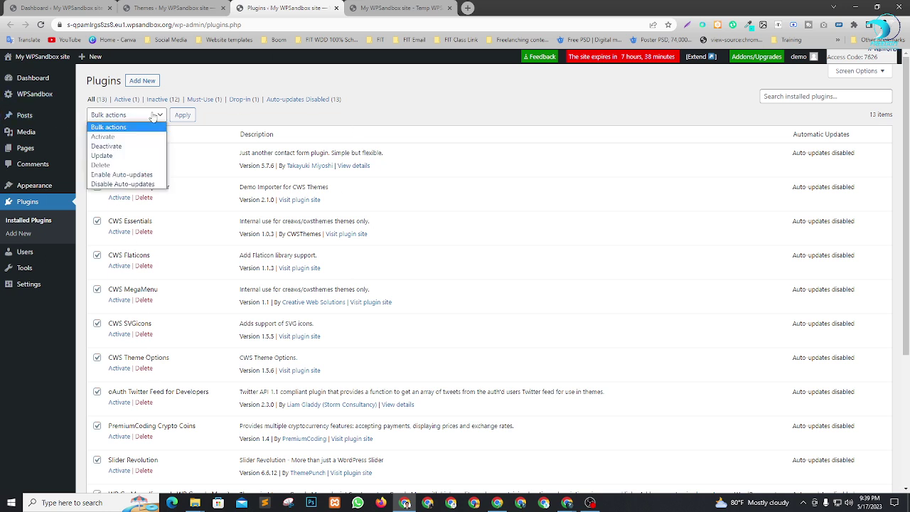
pyautogui.click(113, 165)
pyautogui.click(182, 114)
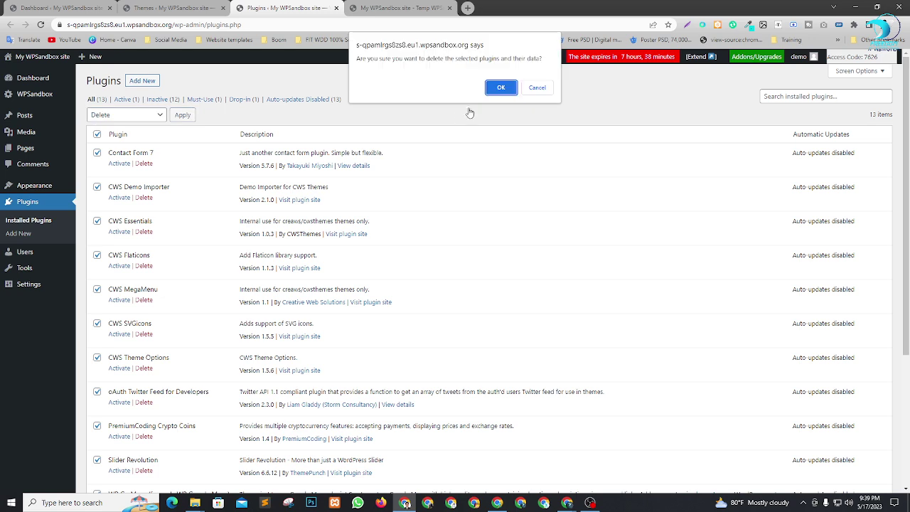
pyautogui.click(505, 89)
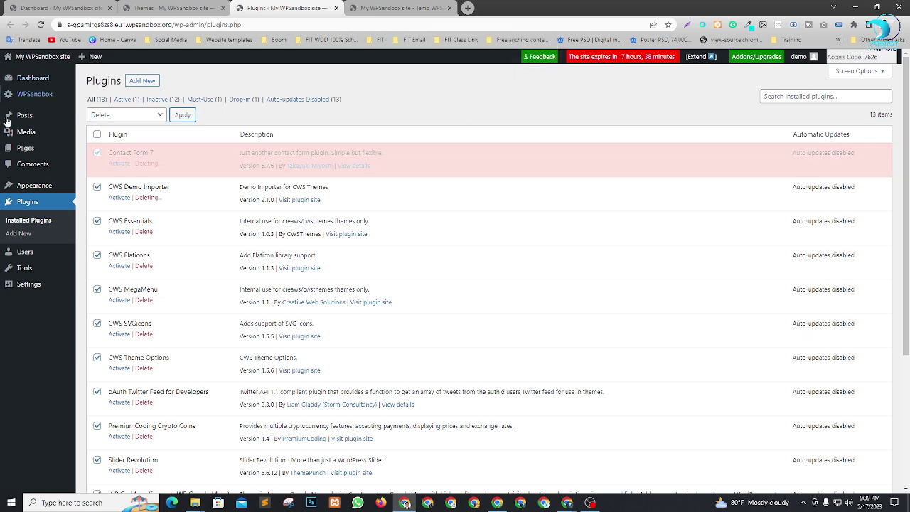
# Delete the Cryptop theme and the Cryptop child theme from the installed themes, confirming each deletion
pyautogui.click(171, 7)
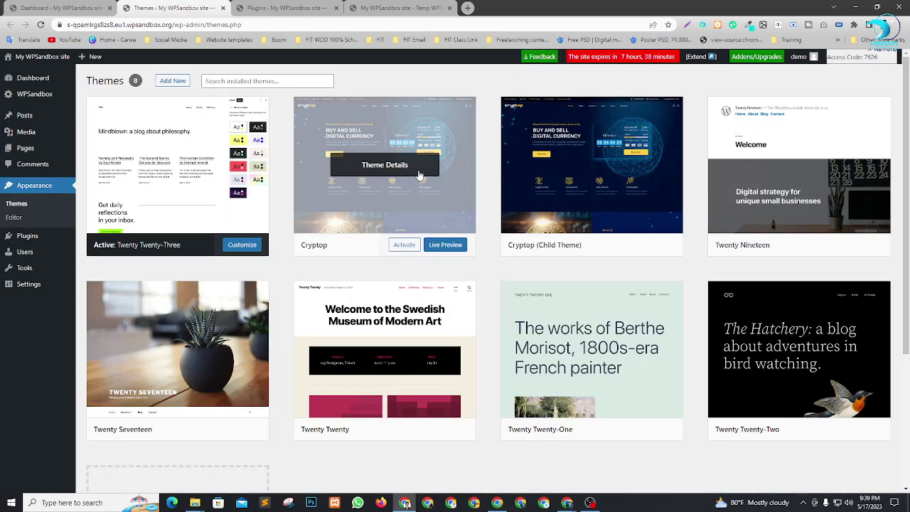
pyautogui.click(382, 174)
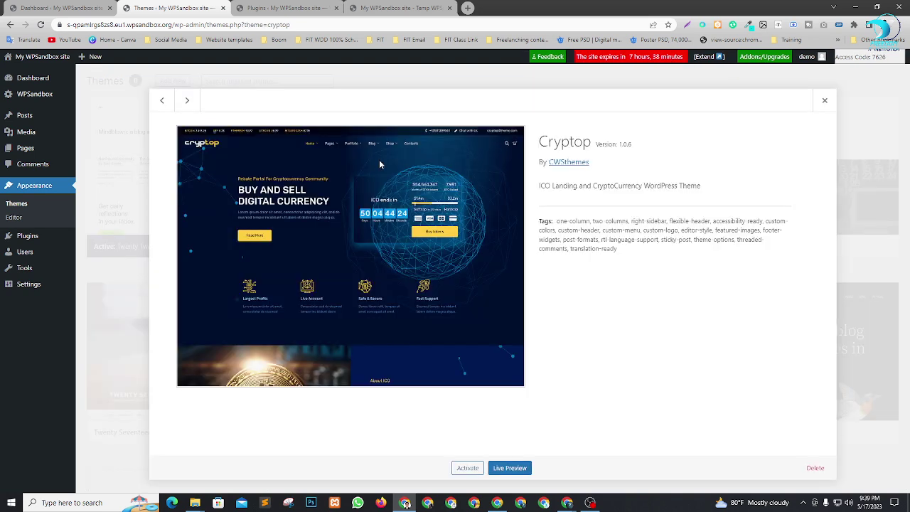
pyautogui.click(816, 468)
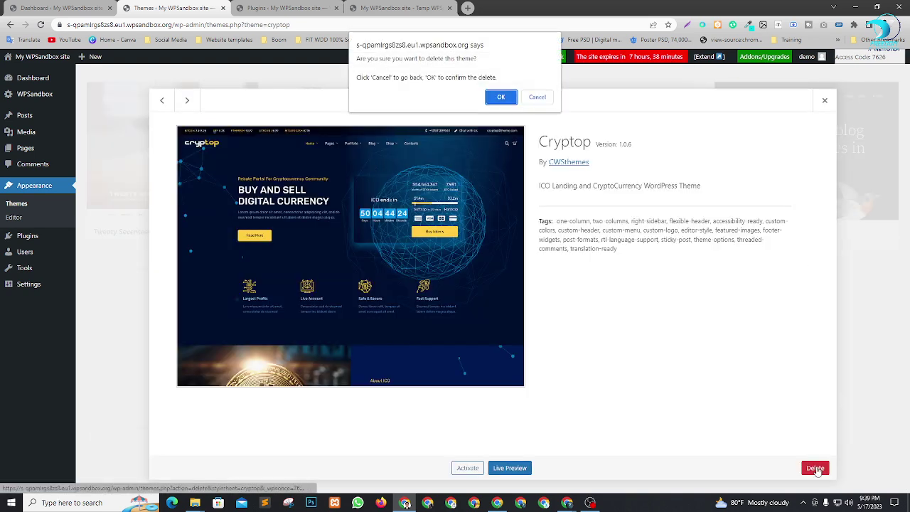
pyautogui.click(498, 96)
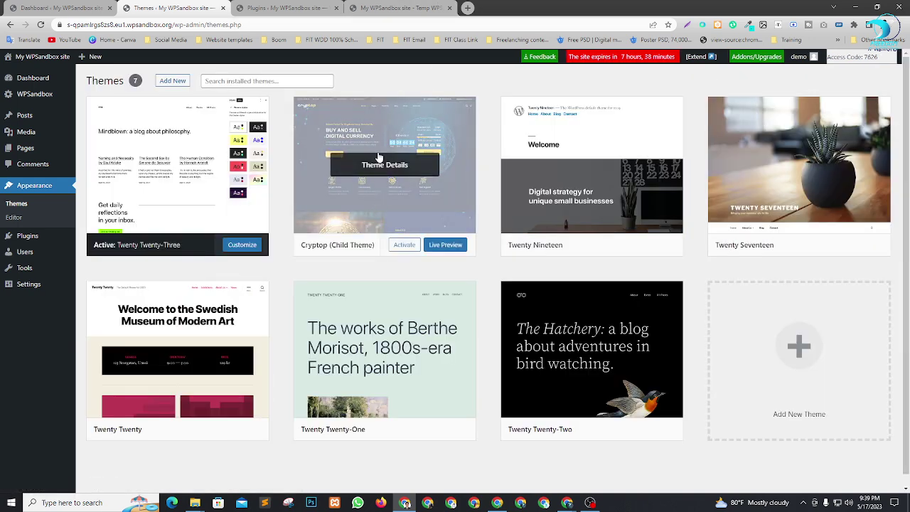
pyautogui.click(380, 165)
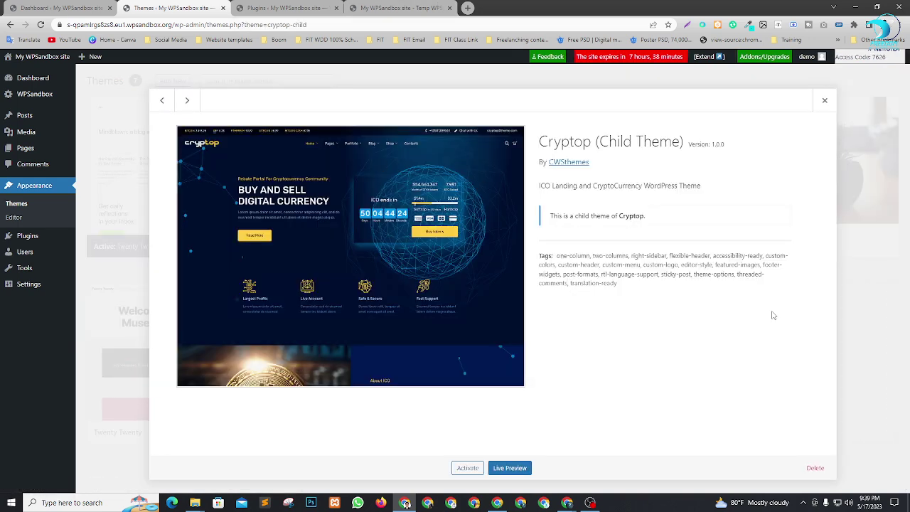
pyautogui.click(815, 467)
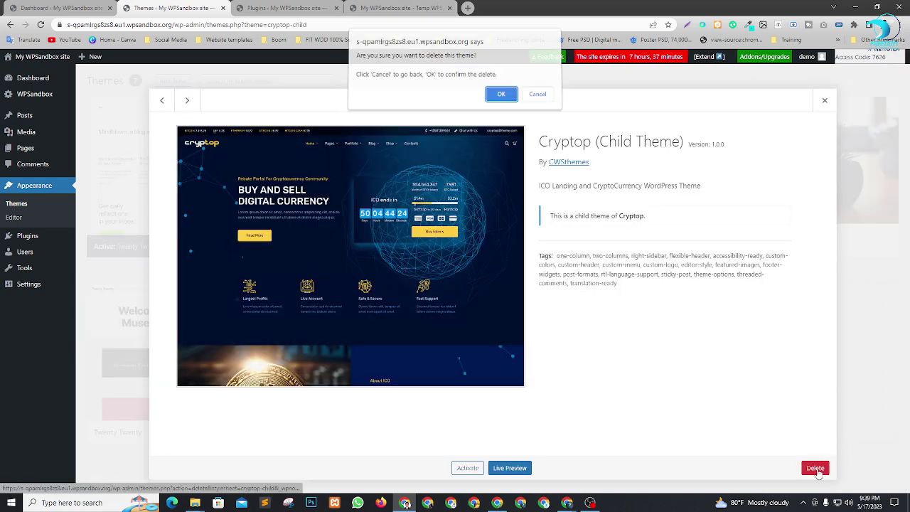
pyautogui.click(498, 97)
pyautogui.hotkey('alt', 'Tab')
pyautogui.hotkey('alt', 'Tab')
pyautogui.hotkey('alt', 'Tab')
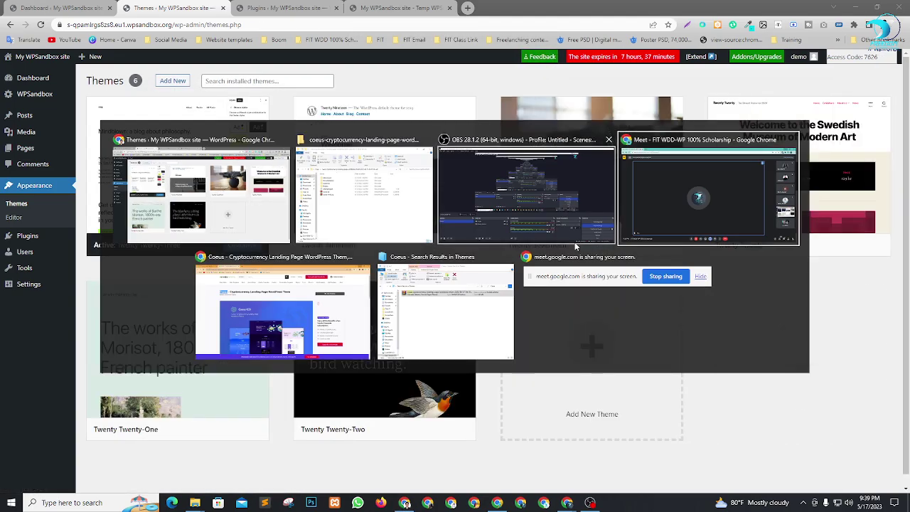
pyautogui.click(546, 88)
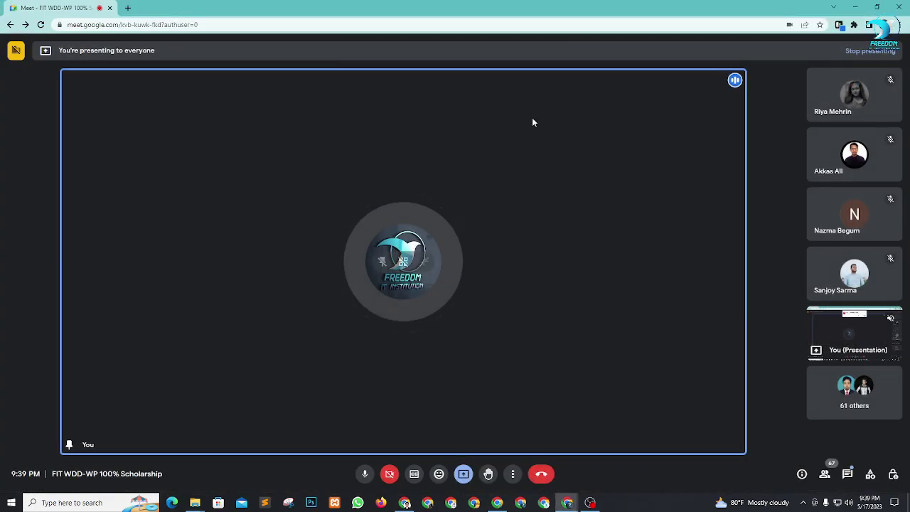
pyautogui.hotkey('alt', 'Tab')
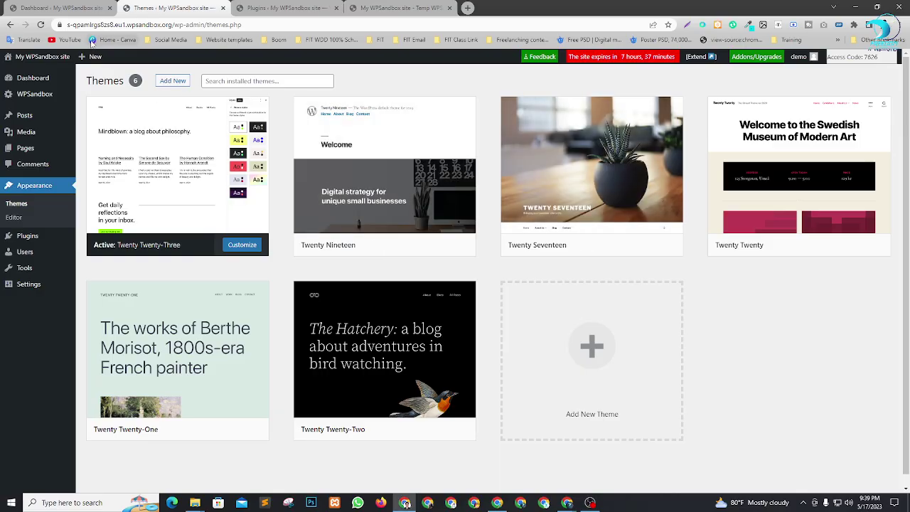
# Open the theme upload form and place the extracted Coeus package folder window below its file chooser
pyautogui.click(173, 80)
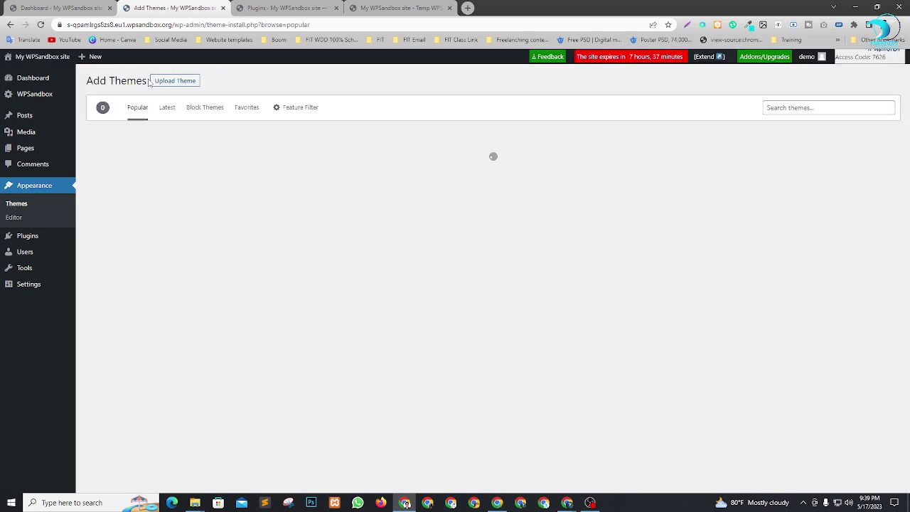
pyautogui.click(174, 81)
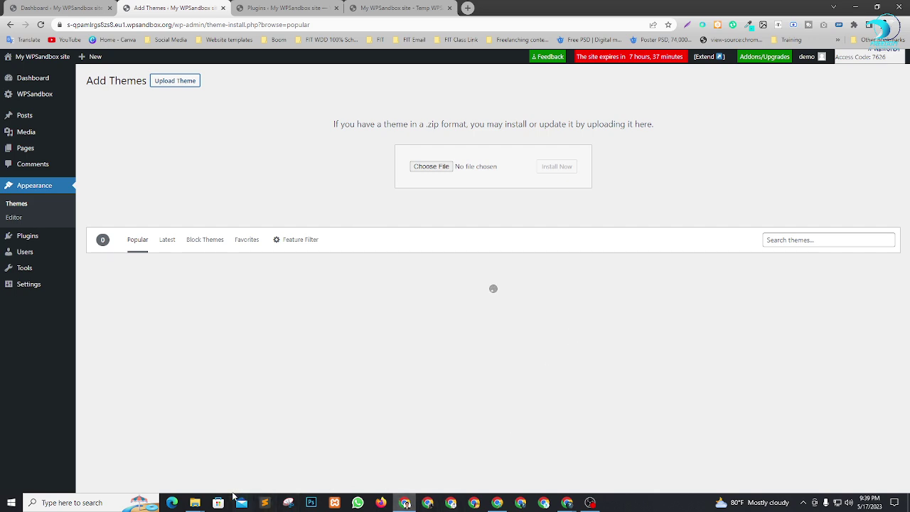
pyautogui.click(196, 503)
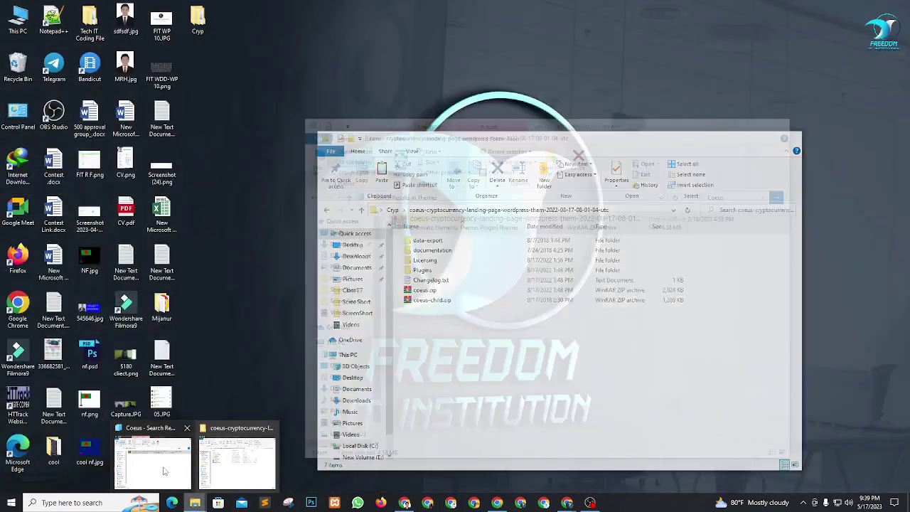
pyautogui.click(236, 464)
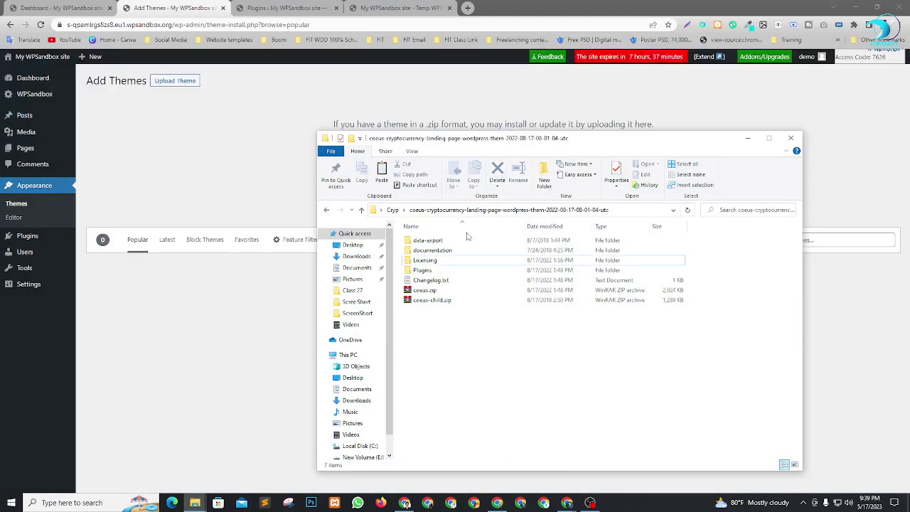
pyautogui.moveTo(595, 145); pyautogui.dragTo(594, 224)
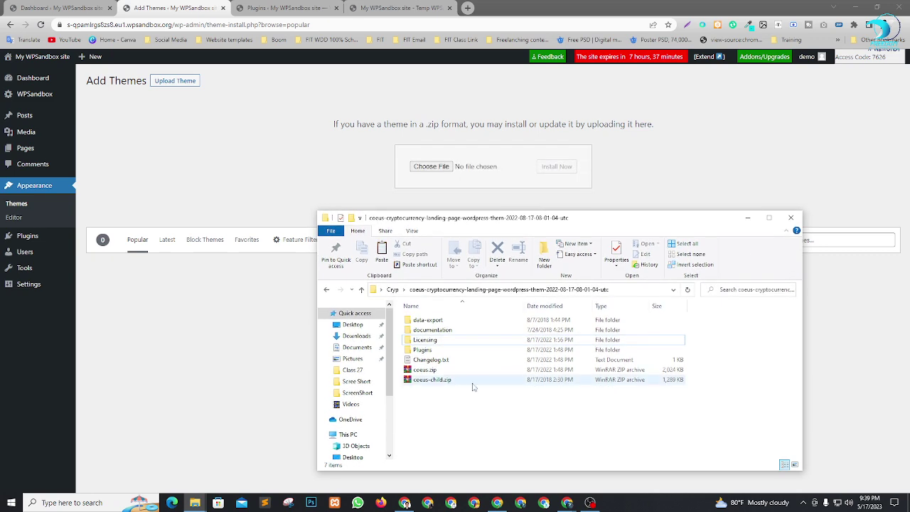
pyautogui.doubleClick(425, 369)
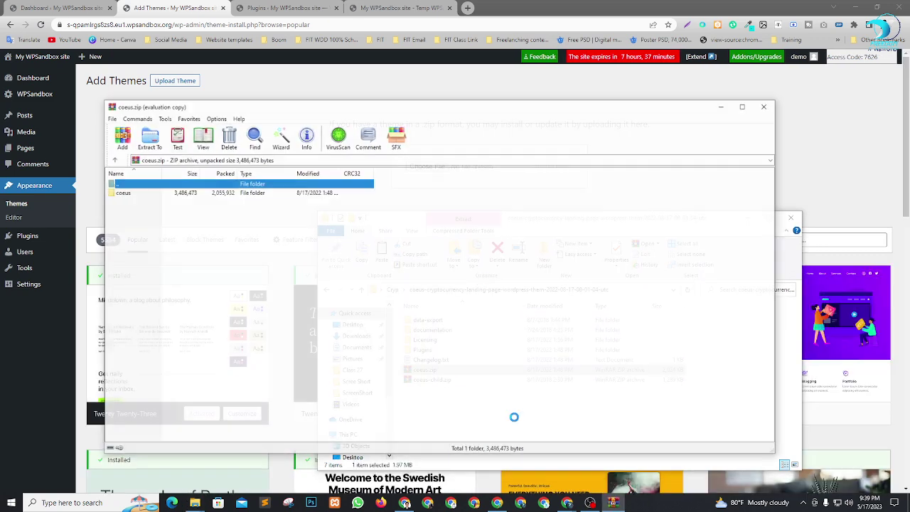
pyautogui.click(632, 102)
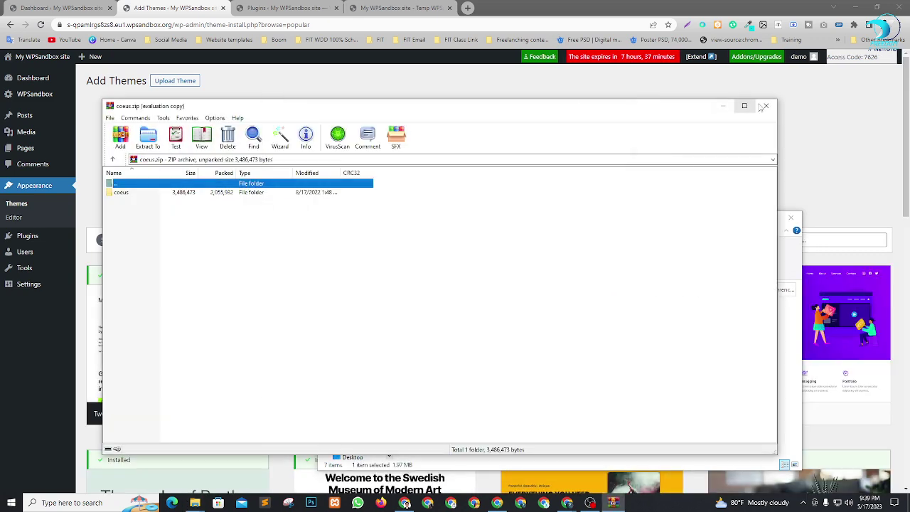
pyautogui.click(774, 109)
# Upload coeus.zip from the package folder, then install and activate the Coeus theme
pyautogui.moveTo(437, 372); pyautogui.dragTo(452, 167)
pyautogui.click(542, 168)
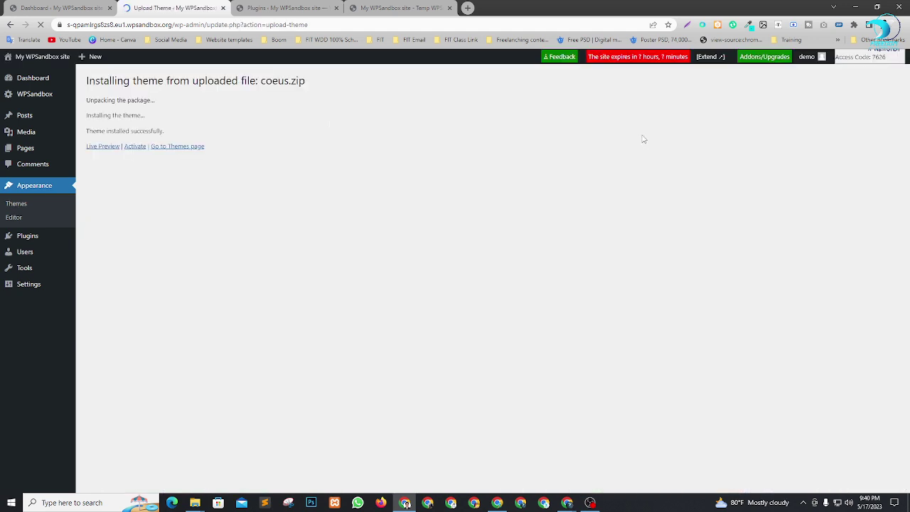
pyautogui.click(138, 147)
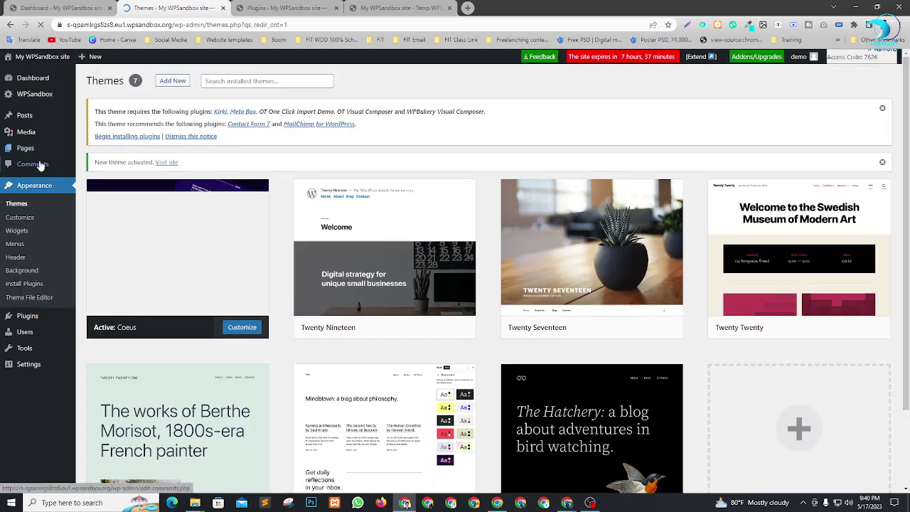
# Open the Coeus theme's required plugins installer and bulk-install all the required and recommended plugins
pyautogui.click(112, 136)
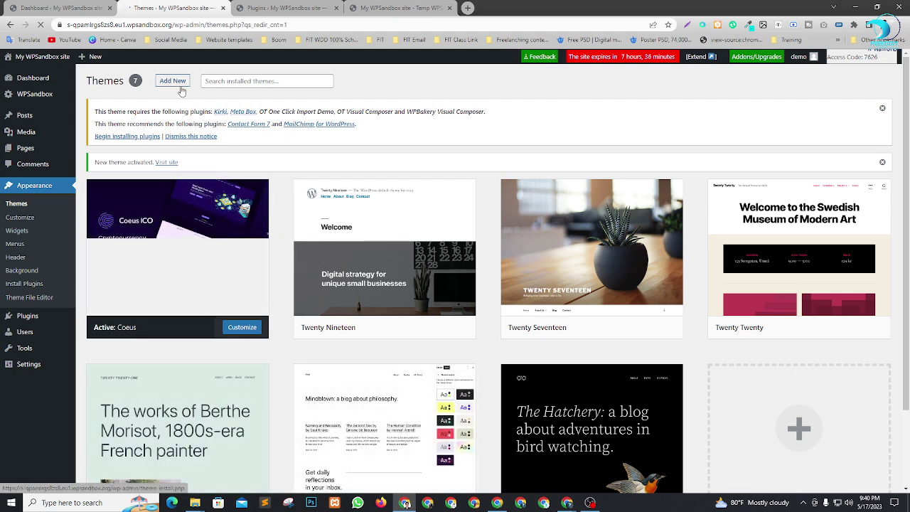
pyautogui.click(126, 137)
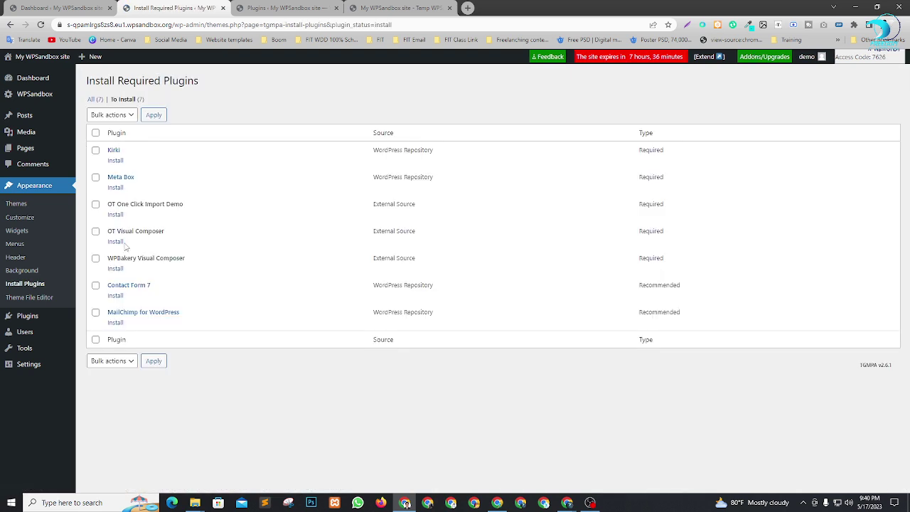
pyautogui.click(96, 134)
pyautogui.click(112, 115)
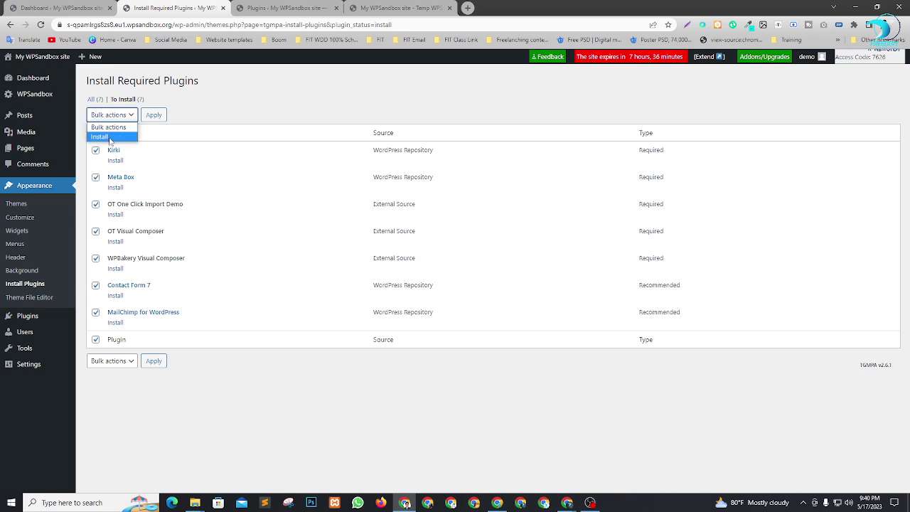
pyautogui.click(100, 136)
pyautogui.click(155, 115)
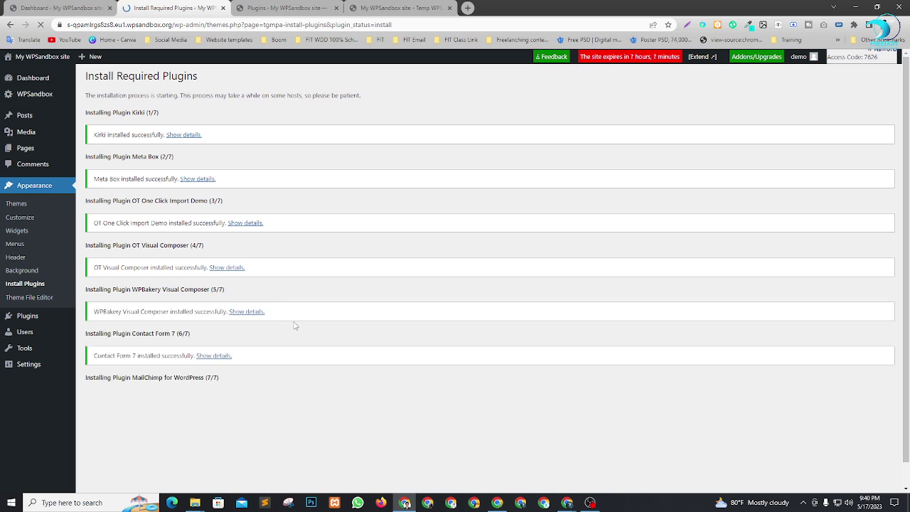
pyautogui.scroll(-1, 337, 287)
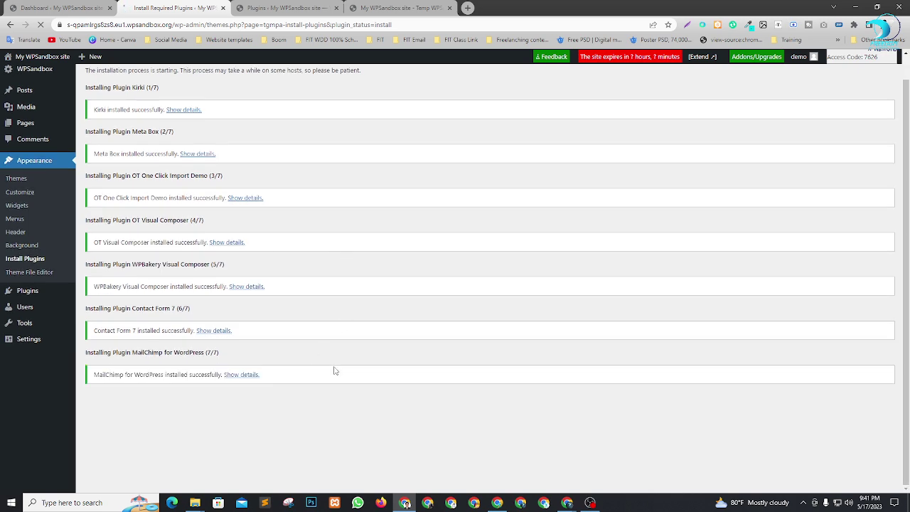
pyautogui.scroll(-1, 323, 372)
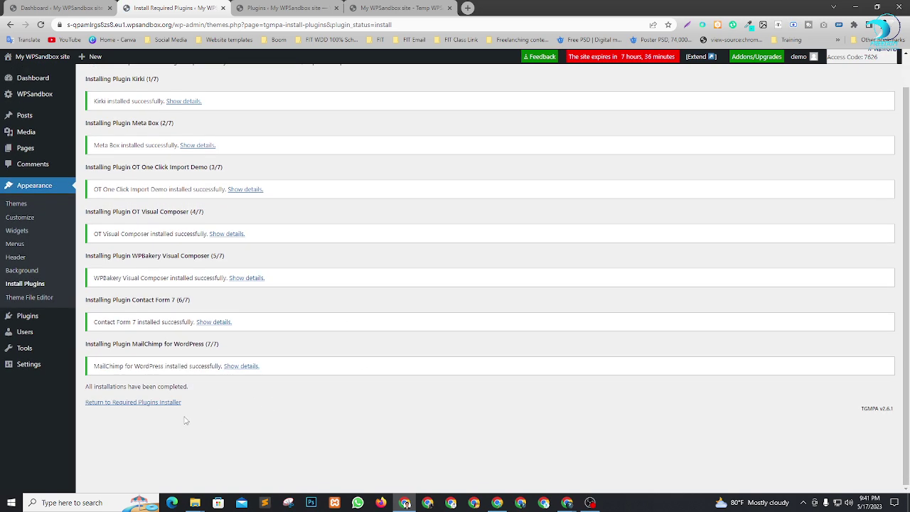
# Return to the required plugins installer and bulk-activate all the plugins from Kirki through MailChimp for WordPress
pyautogui.click(137, 403)
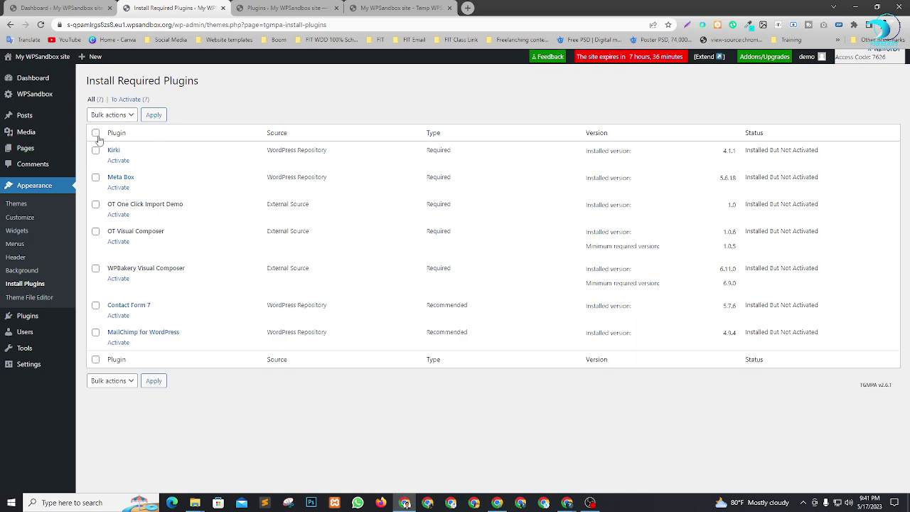
pyautogui.click(96, 134)
pyautogui.click(112, 115)
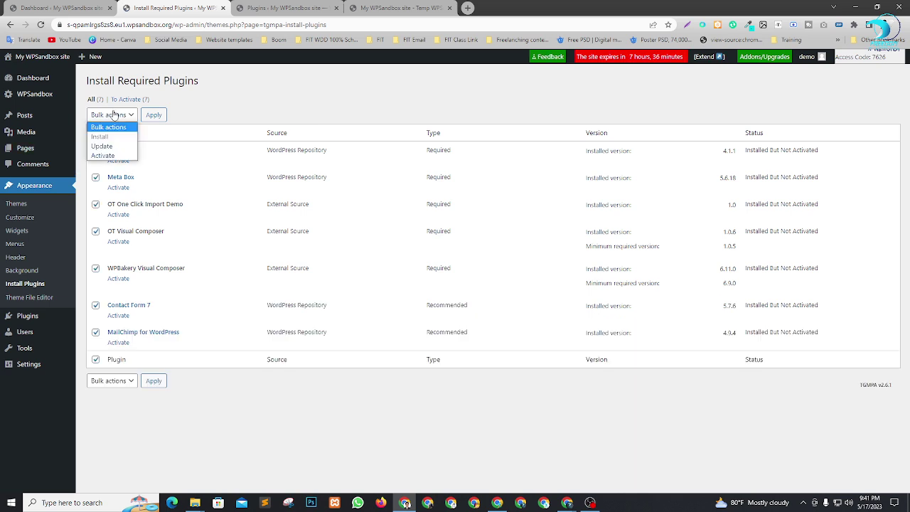
pyautogui.click(105, 157)
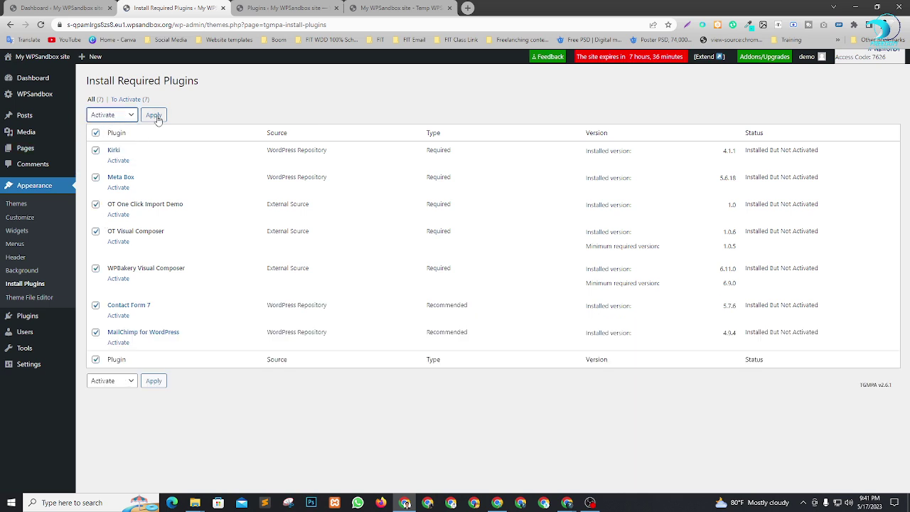
# Activate all the selected required plugins in bulk and go back to the admin dashboard
pyautogui.click(154, 115)
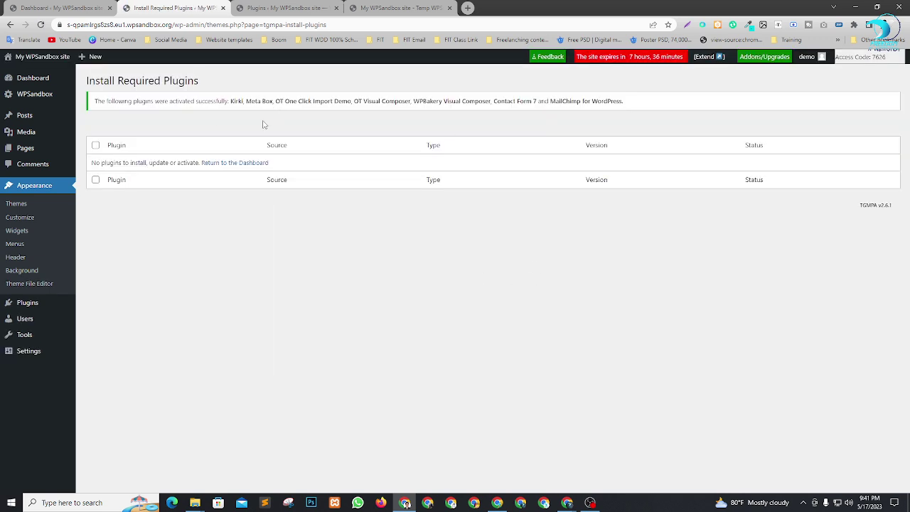
pyautogui.click(247, 163)
pyautogui.click(108, 7)
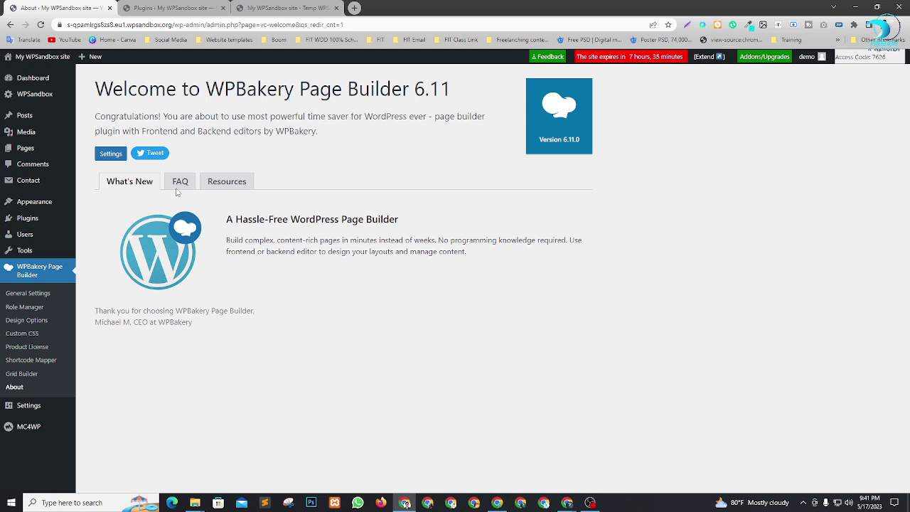
pyautogui.click(33, 78)
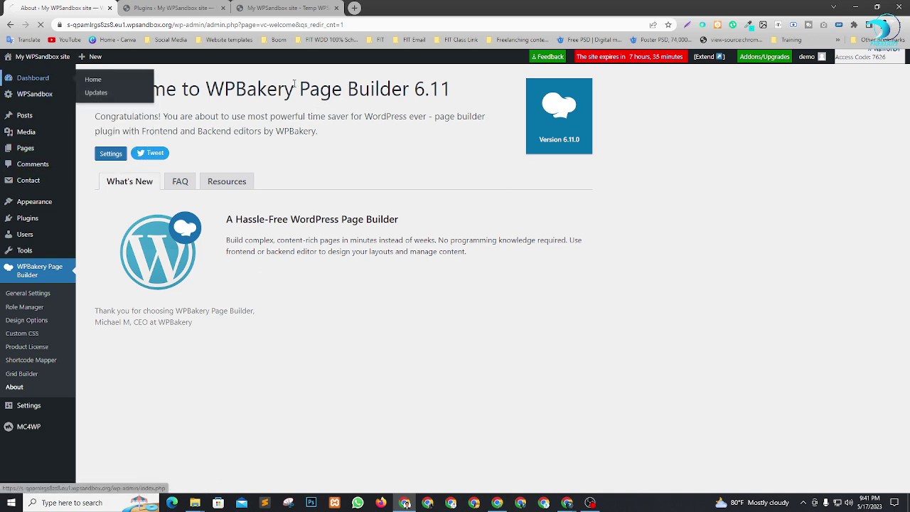
# Close the leftover site tabs and open the site's front page in a new tab to review it
pyautogui.click(223, 8)
pyautogui.click(223, 8)
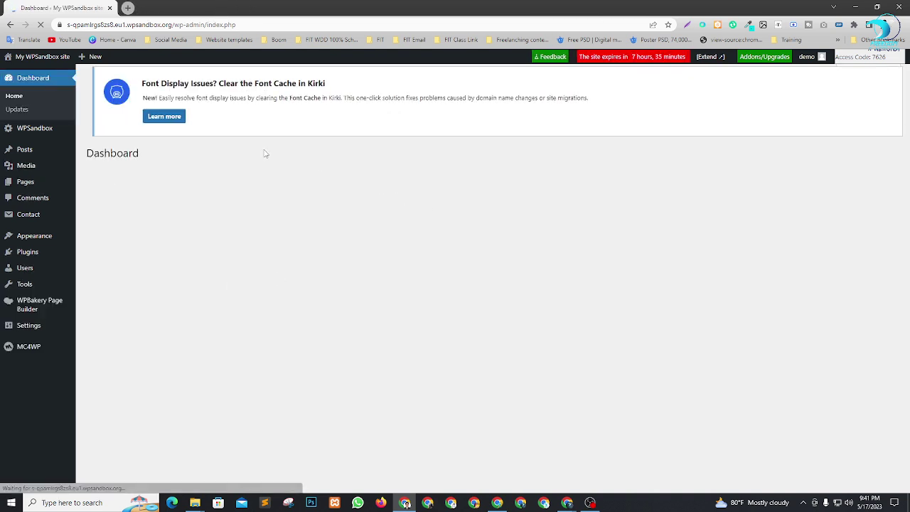
pyautogui.moveTo(55, 244)
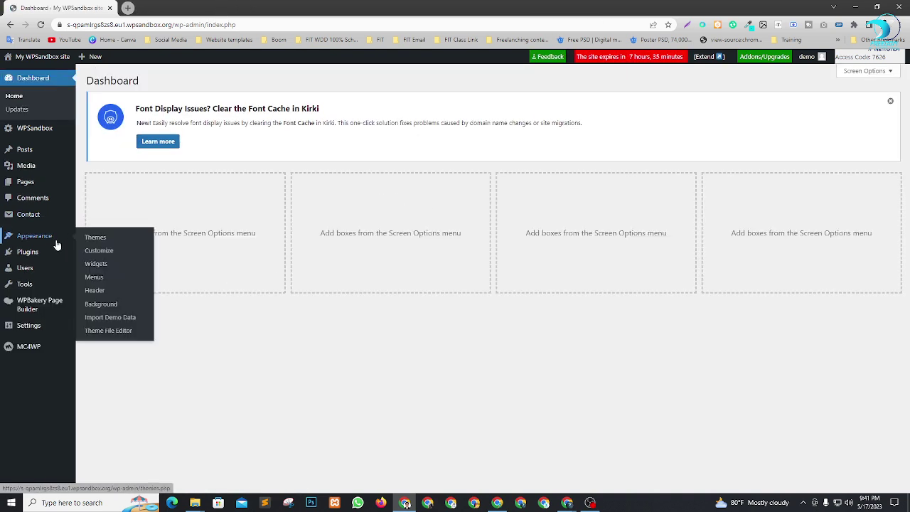
pyautogui.rightClick(14, 72)
pyautogui.click(36, 78)
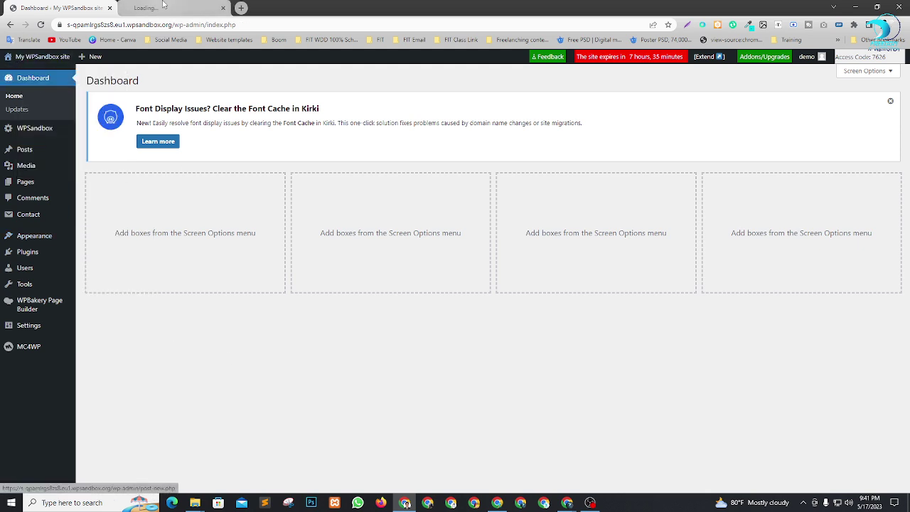
pyautogui.hotkey('ctrl', 'Tab')
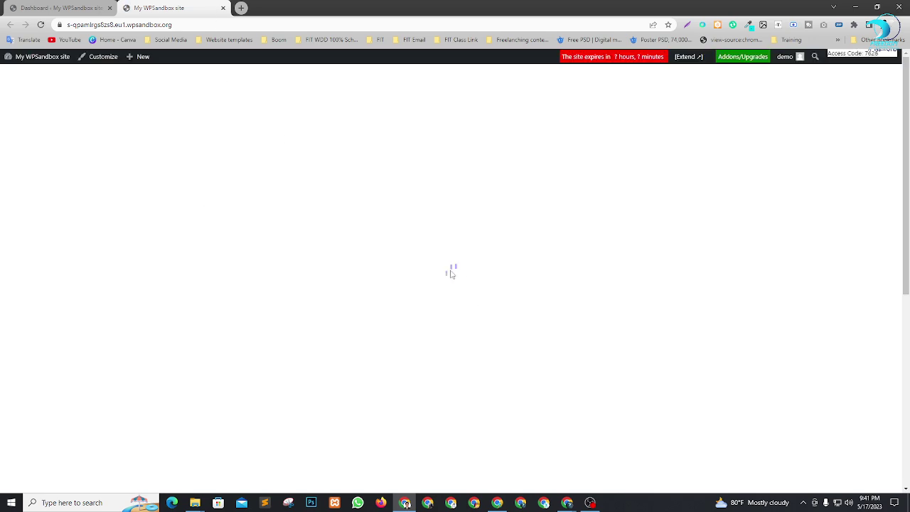
pyautogui.scroll(-5, 810, 210)
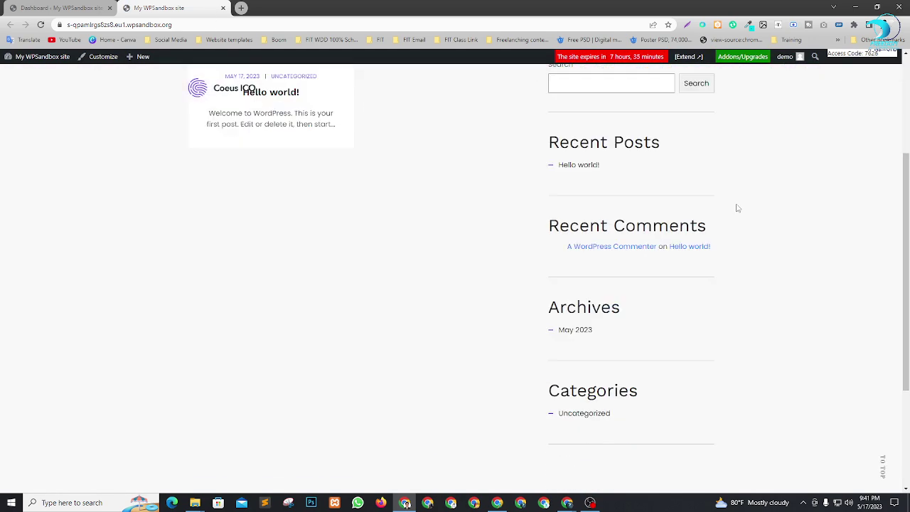
pyautogui.scroll(6, 269, 348)
# Open the theme's Import Demo Data page in a new tab placed directly after the dashboard tab
pyautogui.click(61, 9)
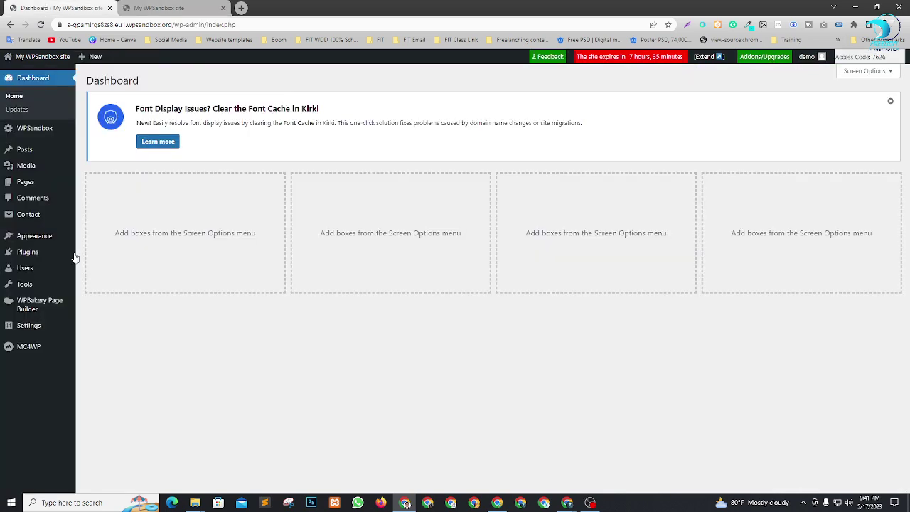
pyautogui.moveTo(43, 236)
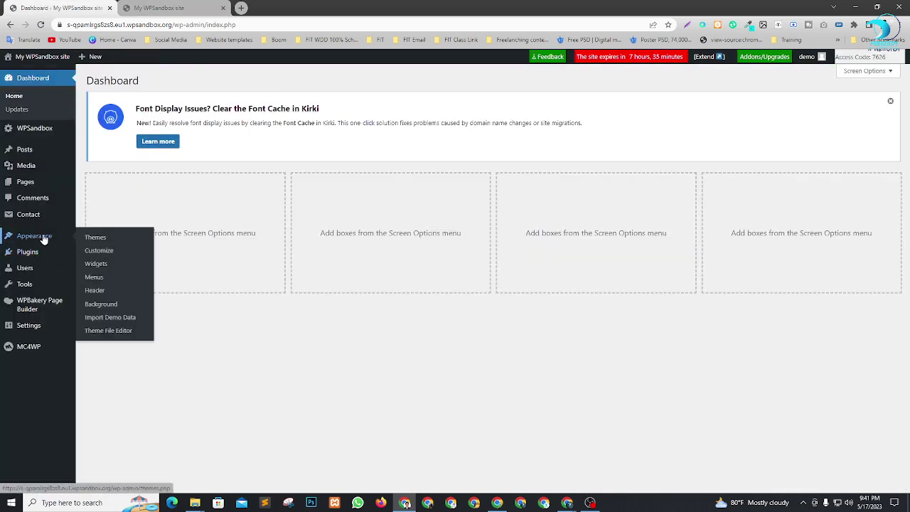
pyautogui.rightClick(102, 322)
pyautogui.click(120, 324)
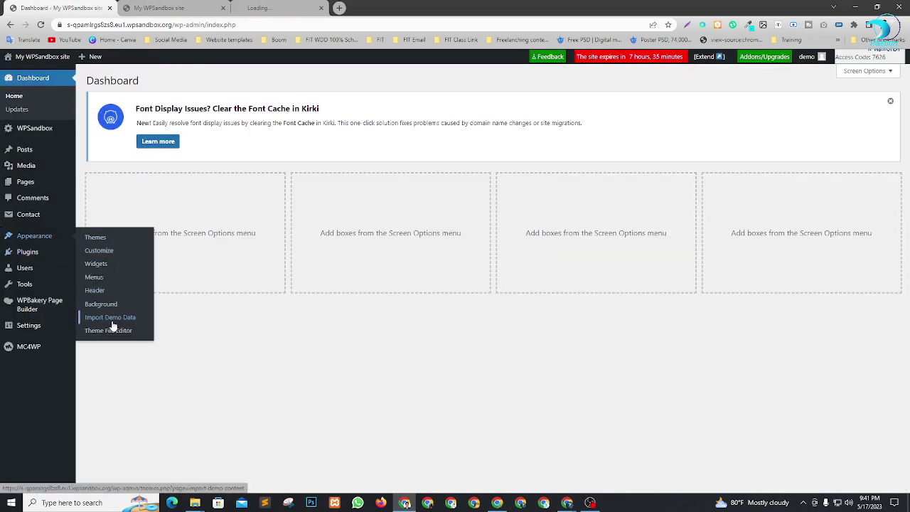
pyautogui.click(281, 7)
pyautogui.moveTo(281, 8); pyautogui.dragTo(189, 7)
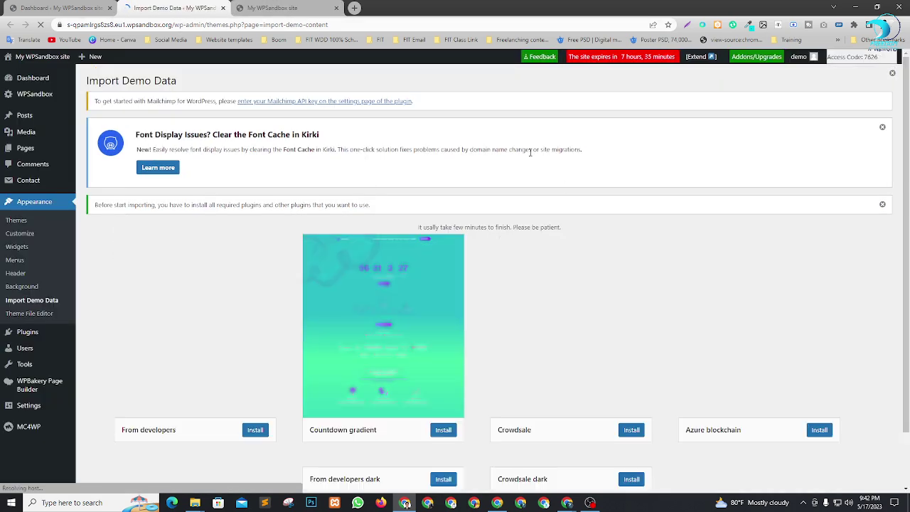
# Look through the available theme demos and install the "From developers dark" demo
pyautogui.scroll(-2, 625, 212)
pyautogui.scroll(-2, 620, 213)
pyautogui.scroll(5, 577, 214)
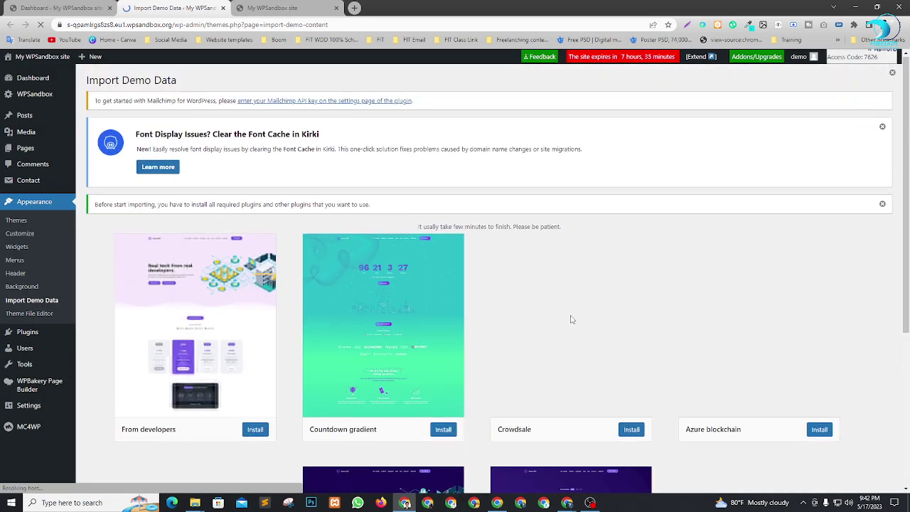
pyautogui.scroll(-3, 360, 314)
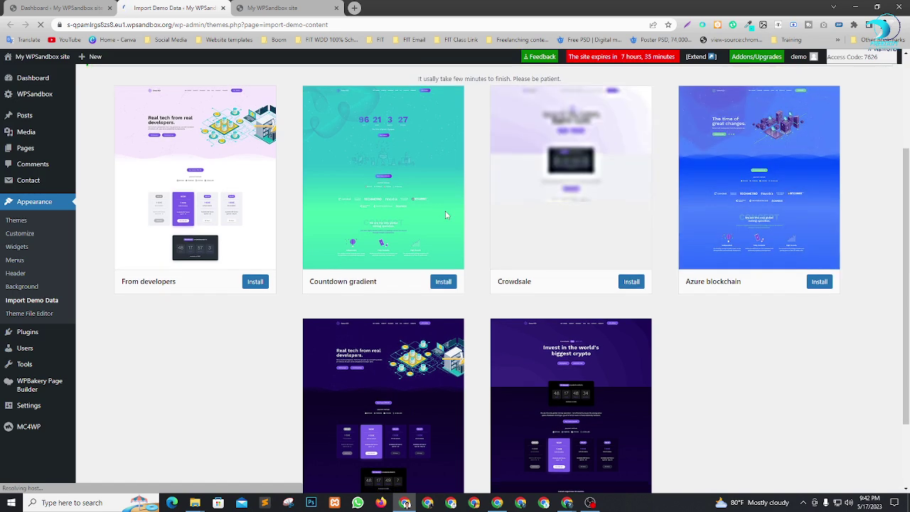
pyautogui.scroll(-2, 440, 270)
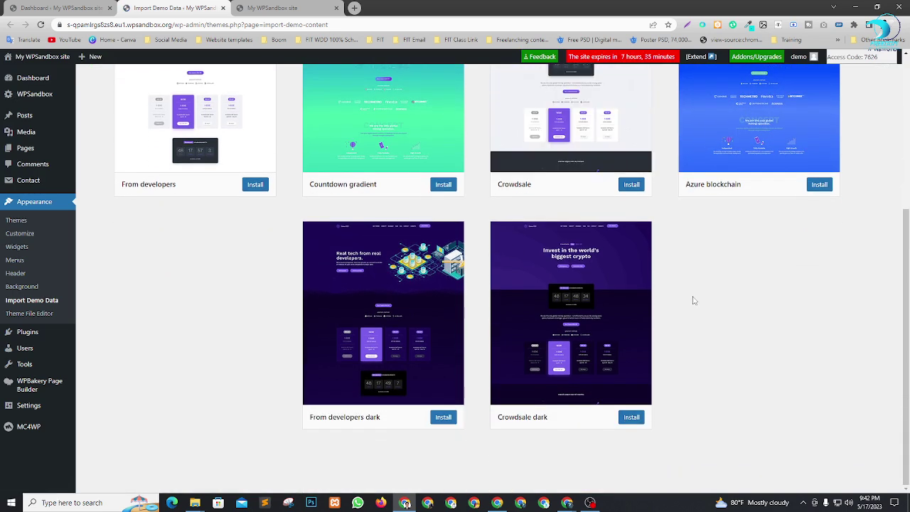
pyautogui.scroll(4, 576, 304)
pyautogui.scroll(-2, 727, 287)
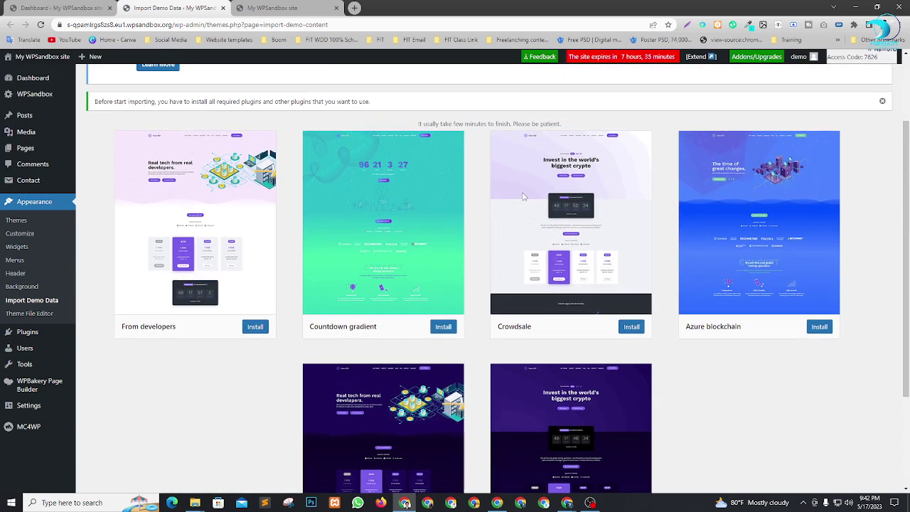
pyautogui.scroll(-3, 540, 206)
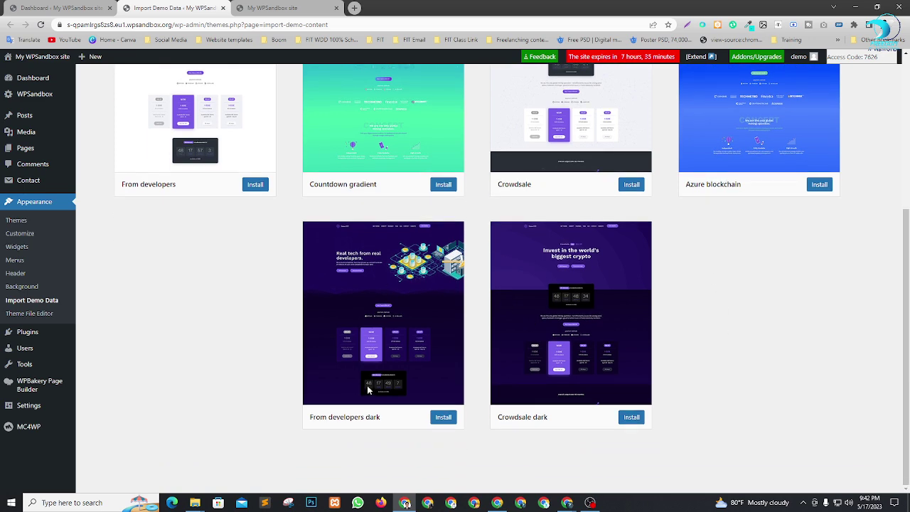
pyautogui.scroll(1, 398, 398)
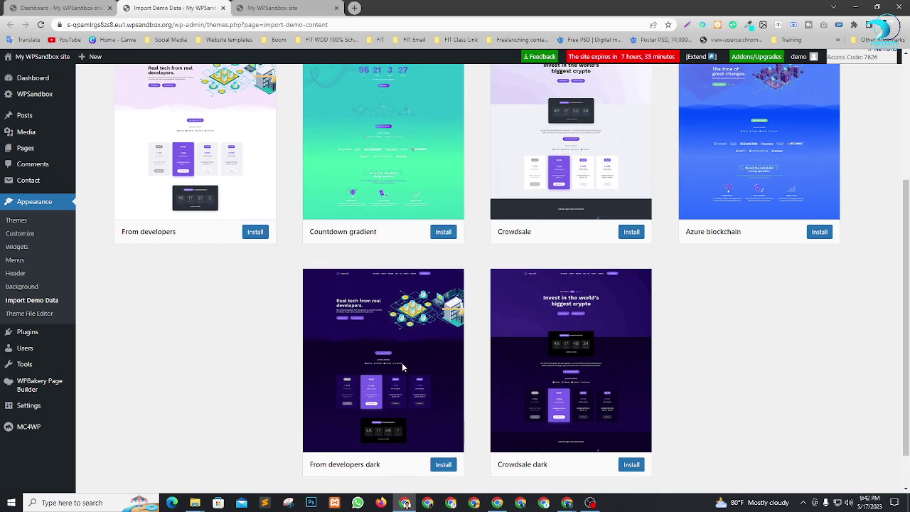
pyautogui.scroll(1, 785, 219)
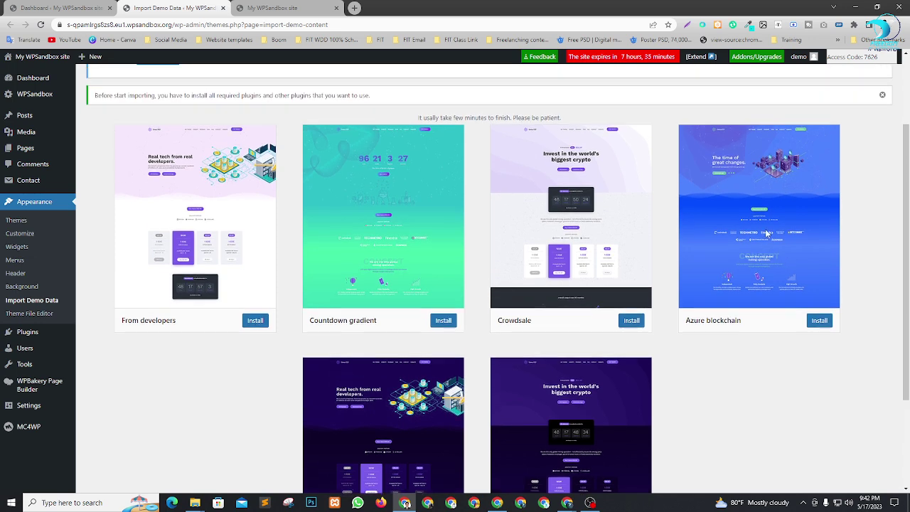
pyautogui.scroll(-2, 775, 207)
pyautogui.scroll(2, 682, 206)
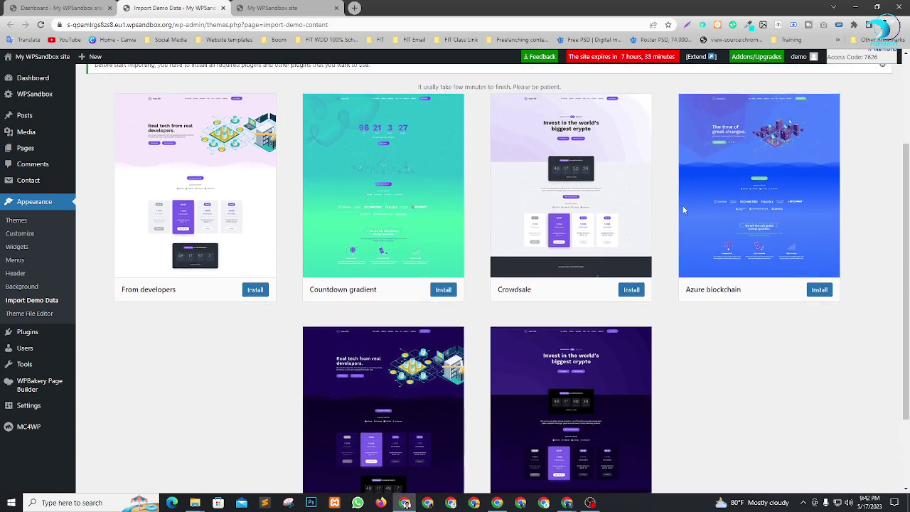
pyautogui.scroll(-3, 686, 220)
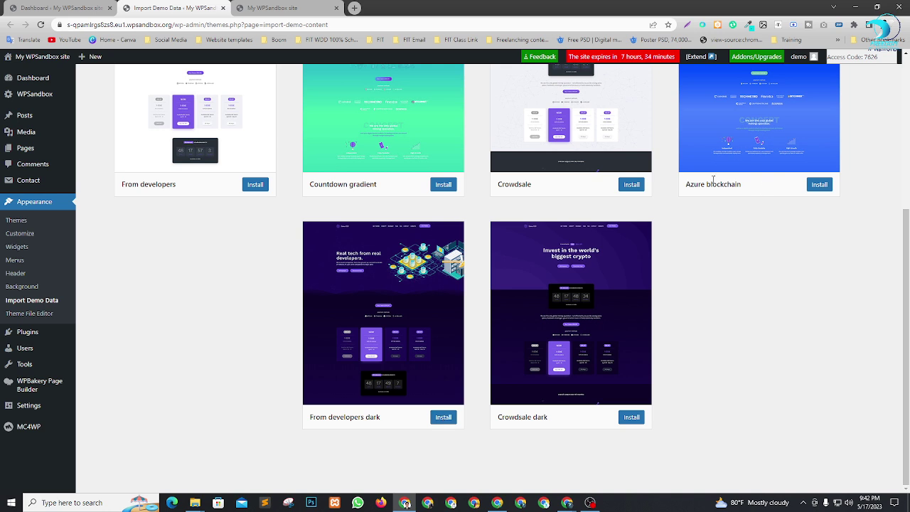
pyautogui.scroll(2, 765, 192)
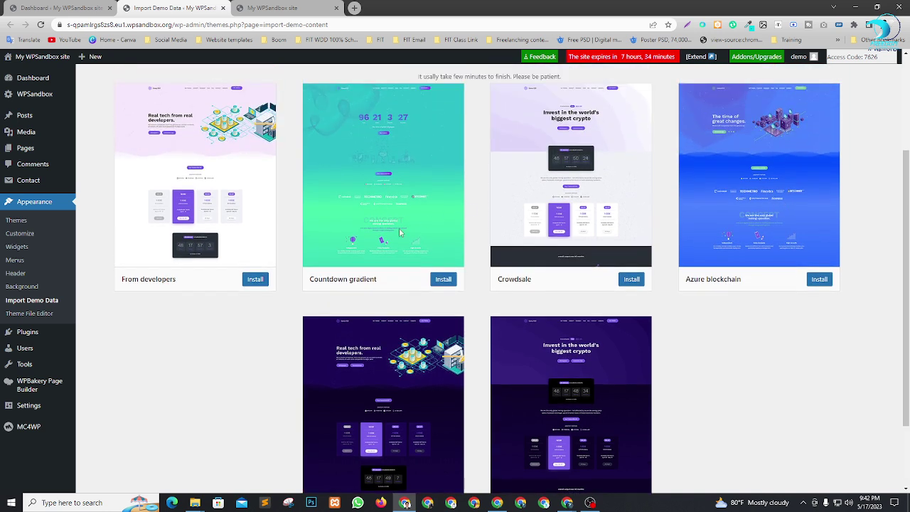
pyautogui.scroll(-2, 390, 215)
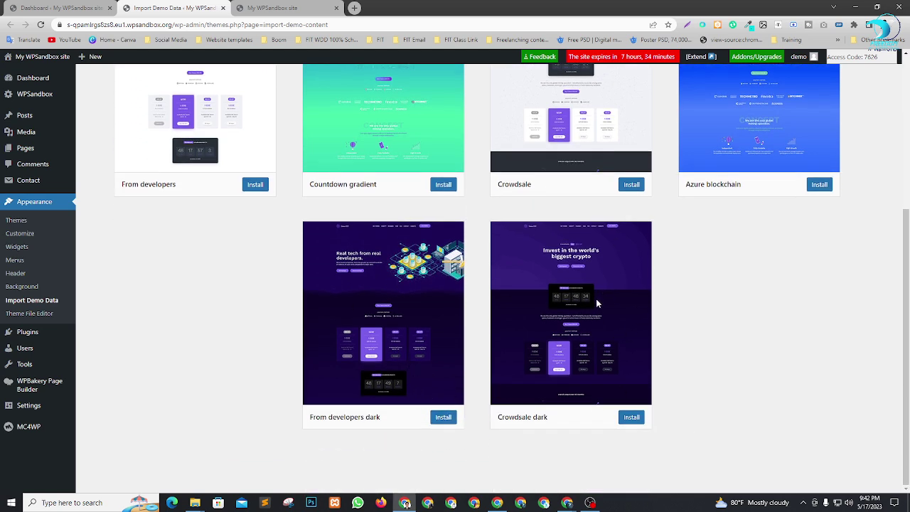
pyautogui.click(443, 418)
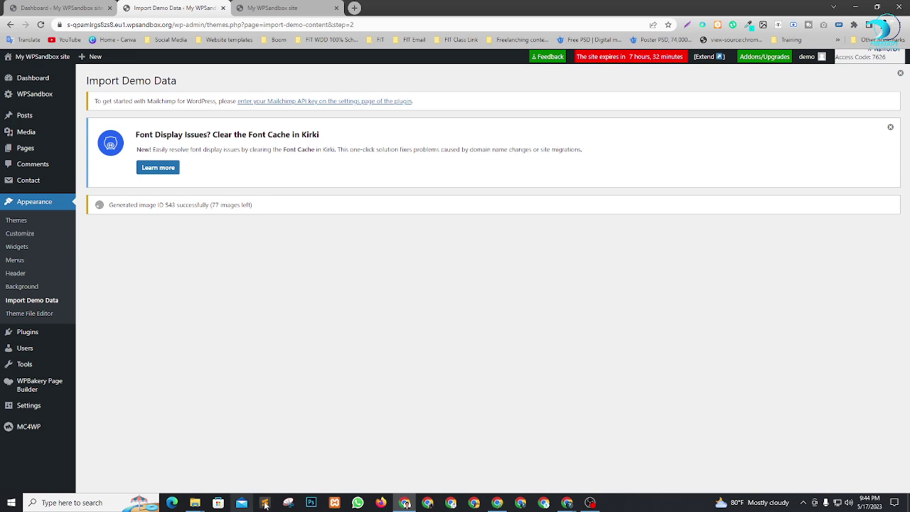
# Open Facebook in another Chrome profile window and return to the demo import page to check its progress
pyautogui.click(431, 506)
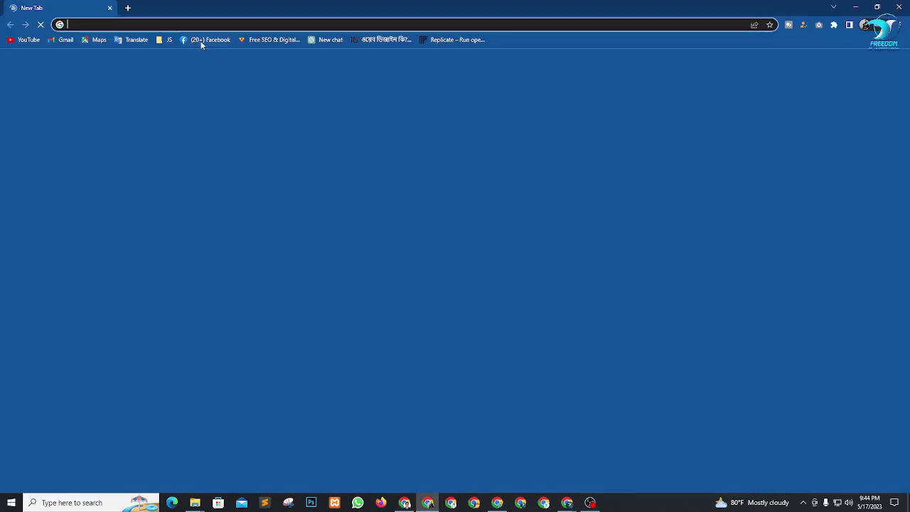
pyautogui.click(205, 40)
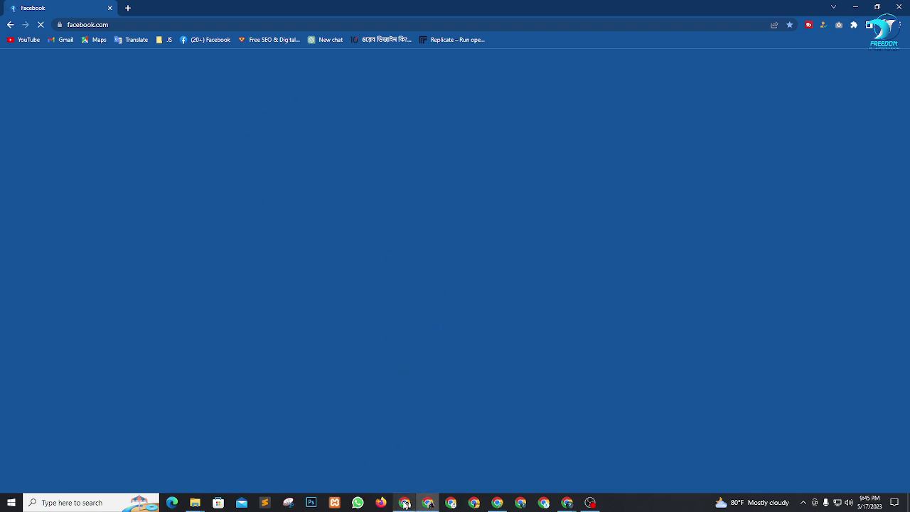
pyautogui.click(405, 503)
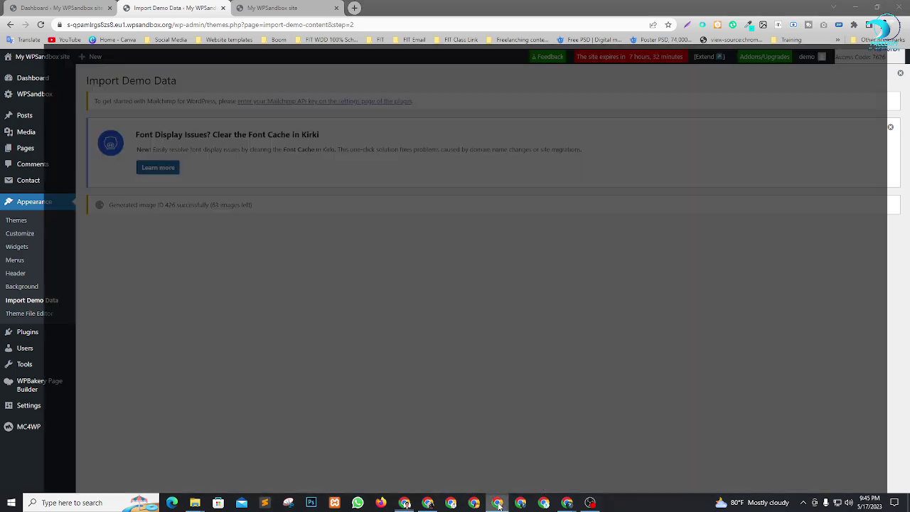
# In the Chrome window with the Coeus theme page, search Google for "avada themeforest" and open ThemeForest's Avada templates result
pyautogui.click(498, 455)
pyautogui.click(241, 8)
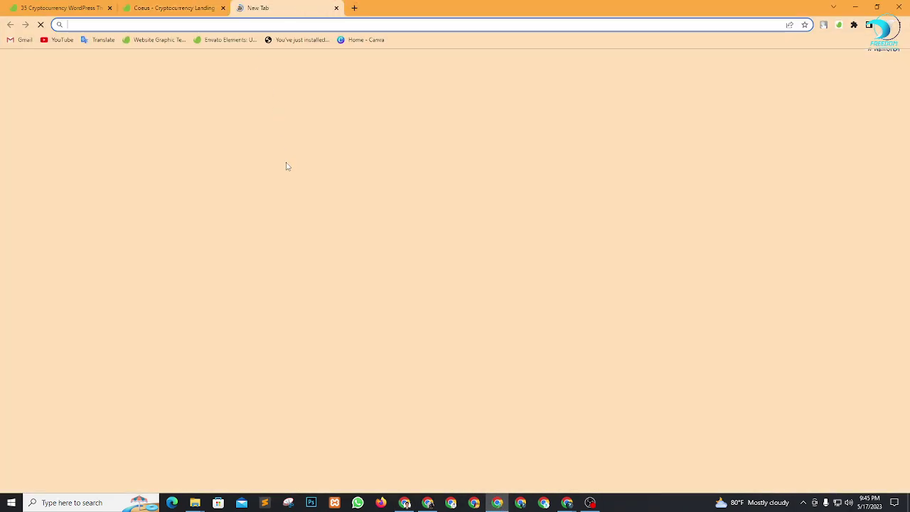
pyautogui.click(366, 198)
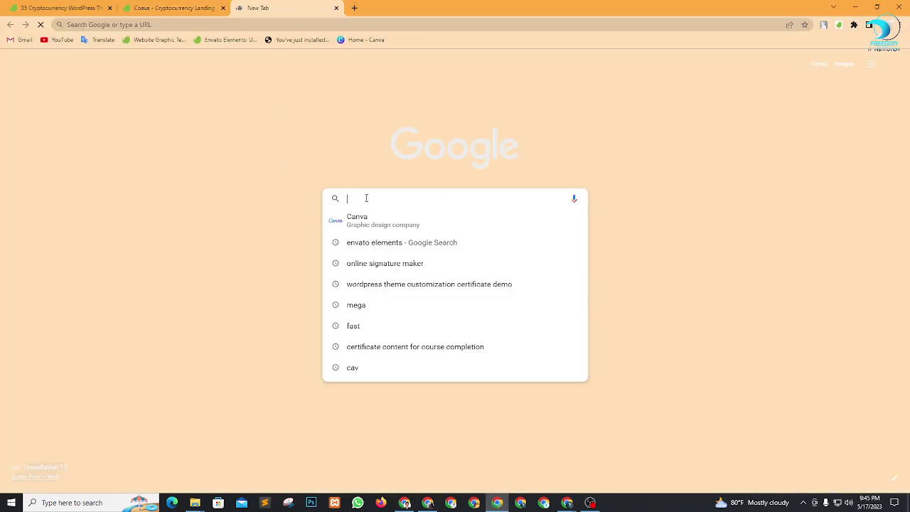
pyautogui.write('t')
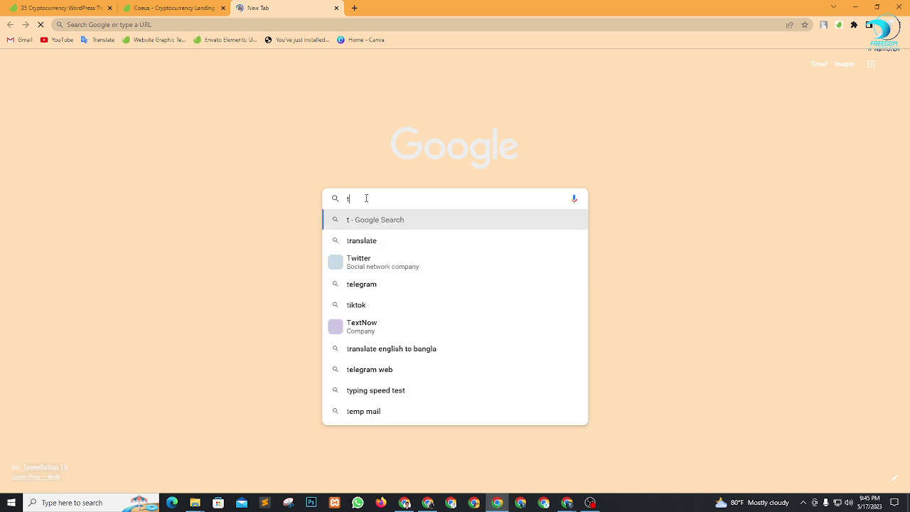
pyautogui.press('BackSpace')
pyautogui.write('avada')
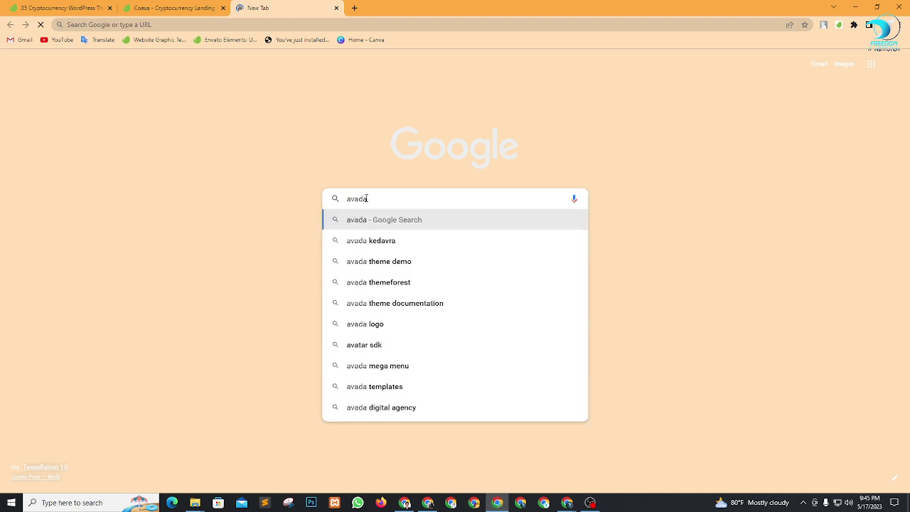
pyautogui.press('Down')
pyautogui.press('Down')
pyautogui.press('Down')
pyautogui.press('Return')
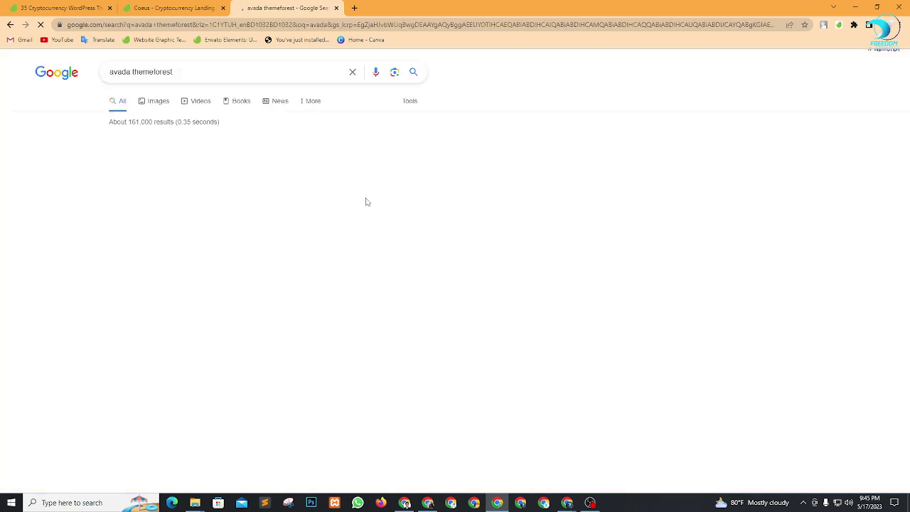
pyautogui.click(167, 162)
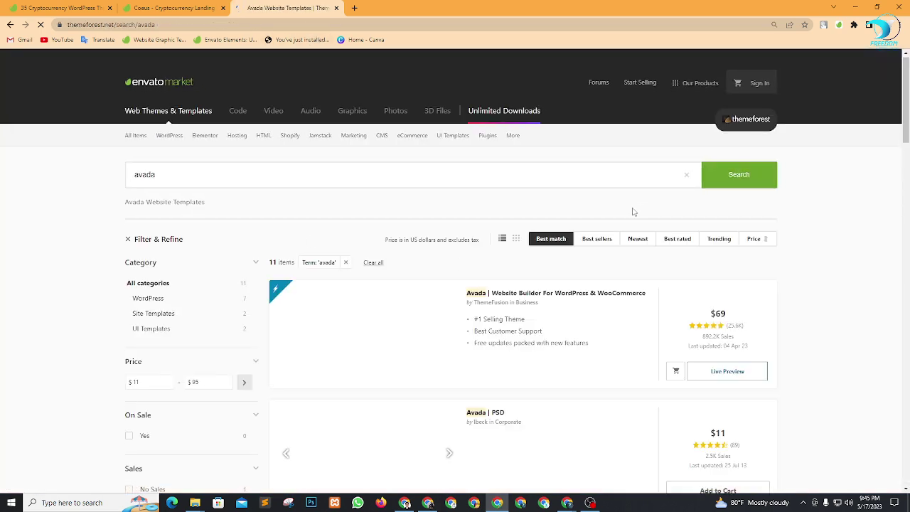
pyautogui.scroll(-1, 616, 214)
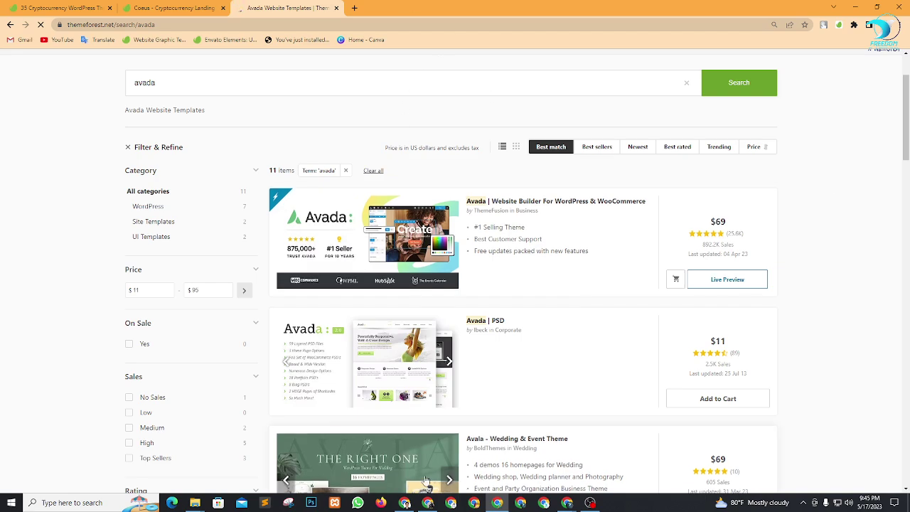
# Check the progress of the demo import, switching between the Facebook window and the Import Demo Data page
pyautogui.click(428, 503)
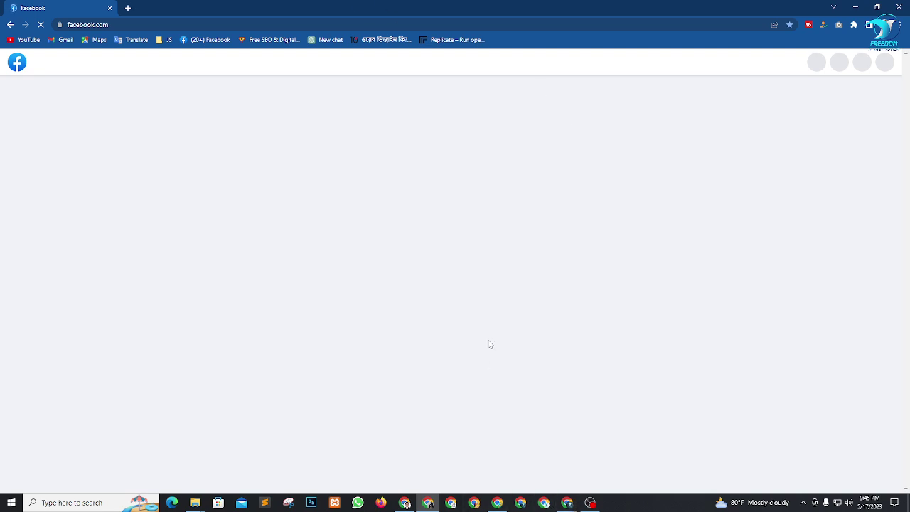
pyautogui.click(405, 502)
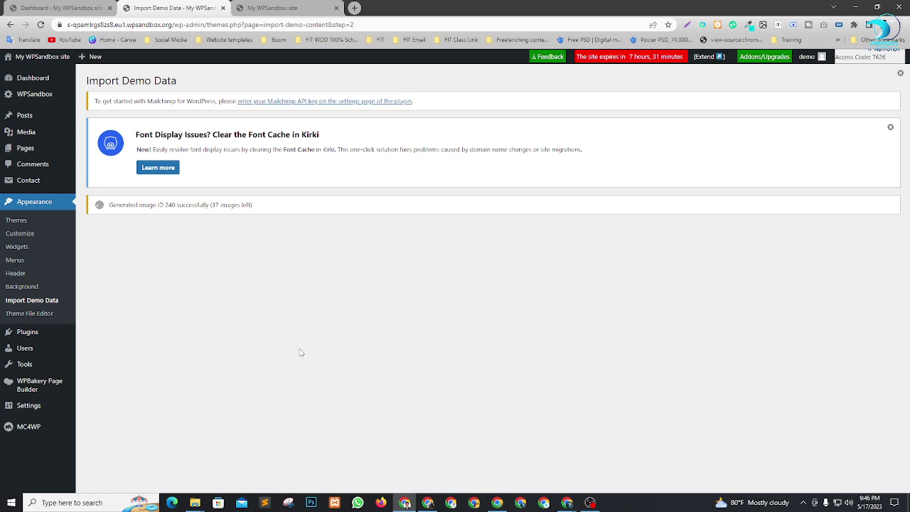
pyautogui.click(428, 503)
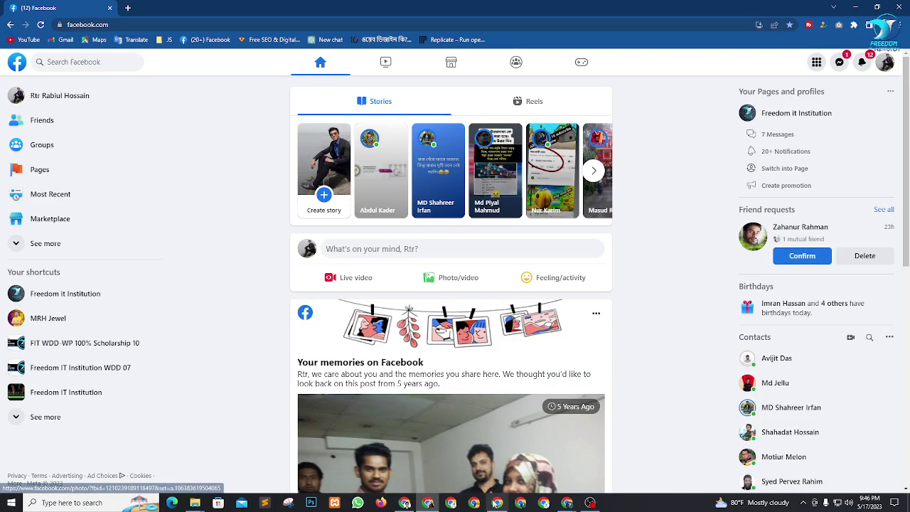
pyautogui.click(404, 503)
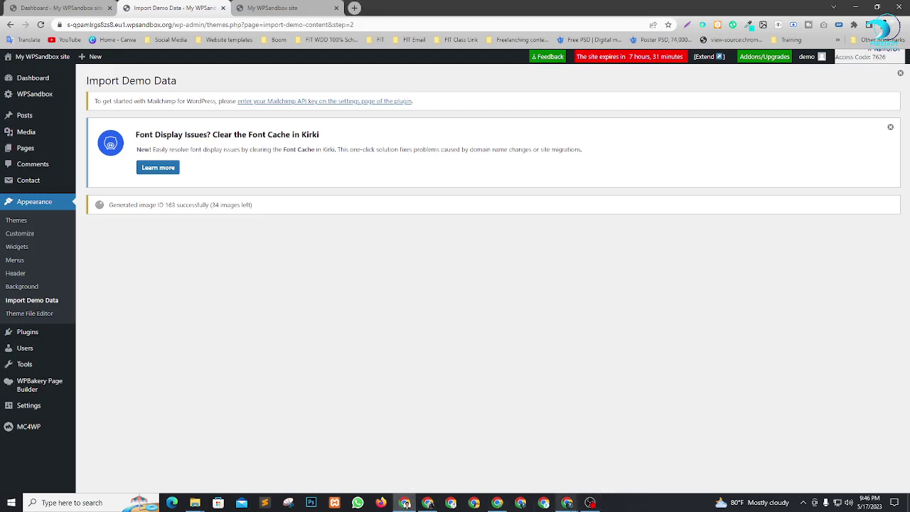
# Switch to the Google Meet window, show the list of people in the call and look through the participants
pyautogui.moveTo(568, 502)
pyautogui.click(519, 458)
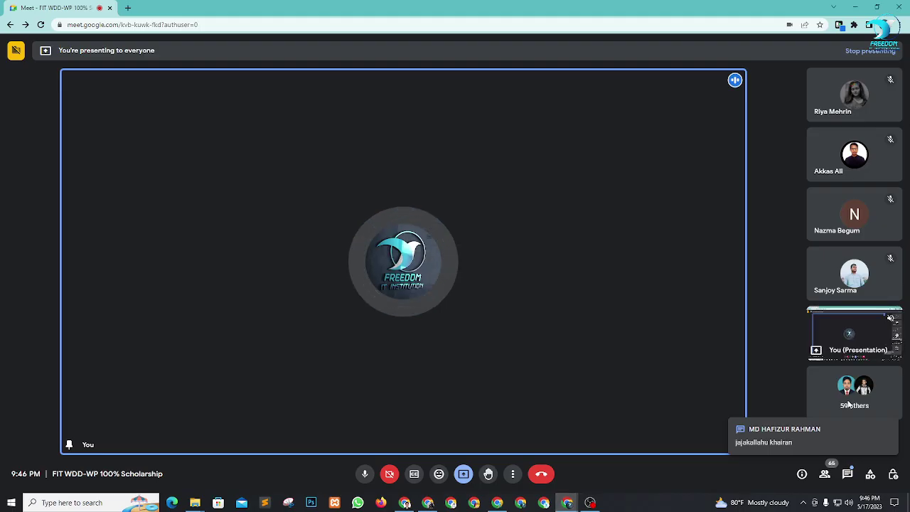
pyautogui.click(825, 474)
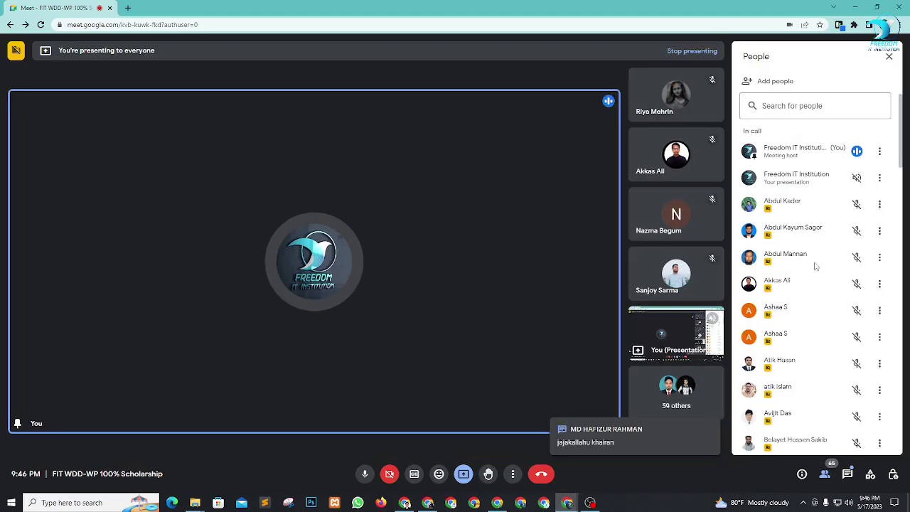
pyautogui.scroll(-3, 817, 265)
pyautogui.scroll(-1, 816, 266)
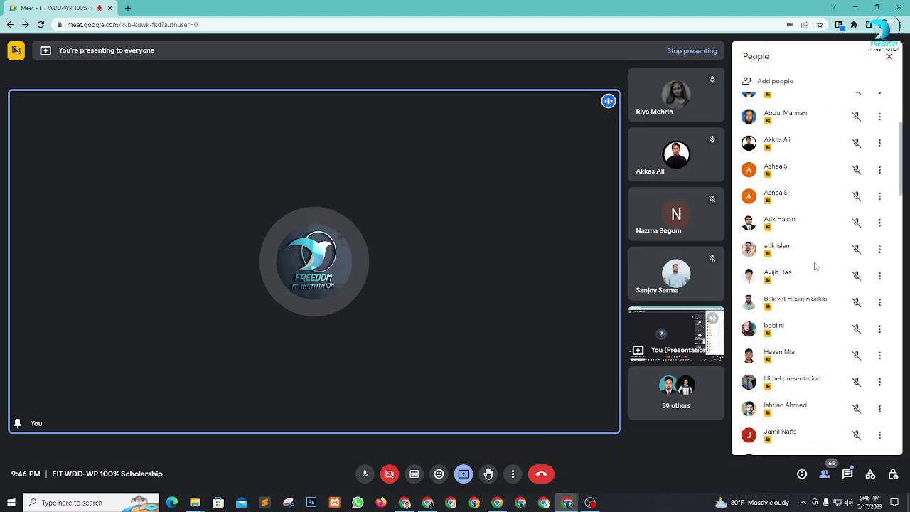
pyautogui.scroll(-2, 816, 266)
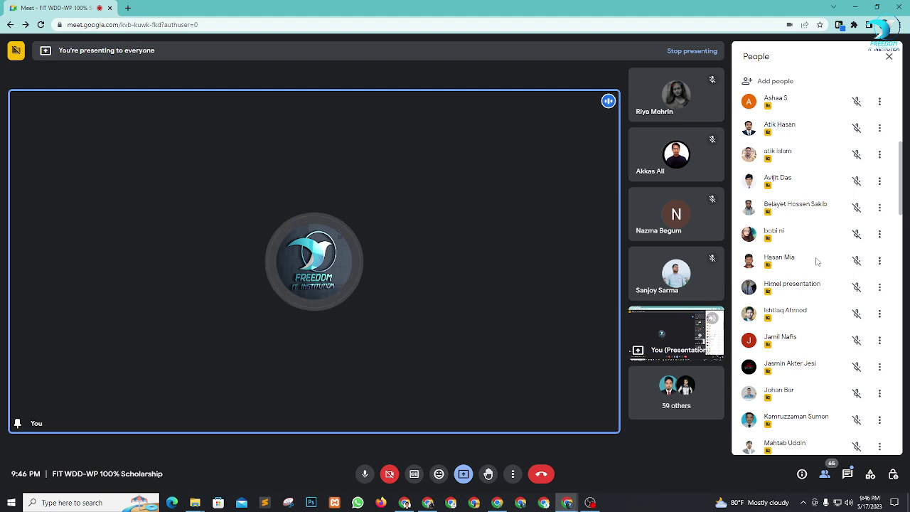
pyautogui.scroll(-2, 816, 263)
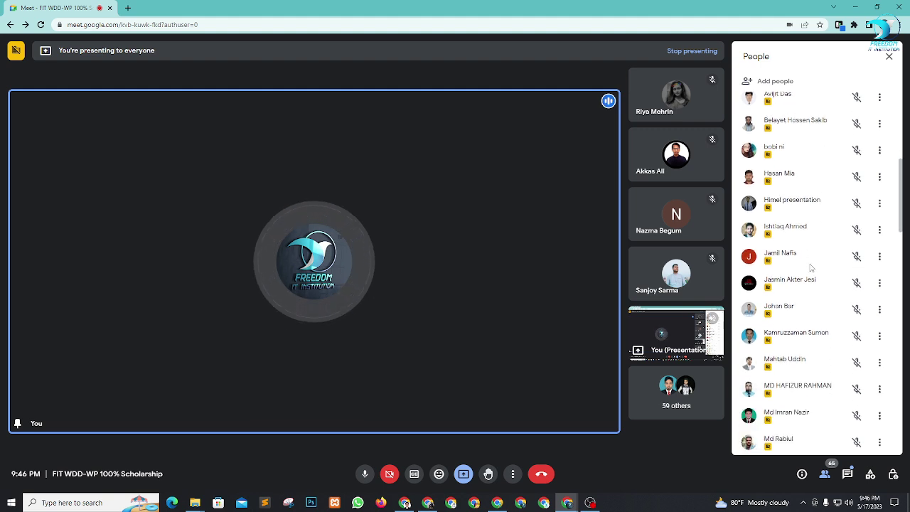
pyautogui.scroll(2, 811, 268)
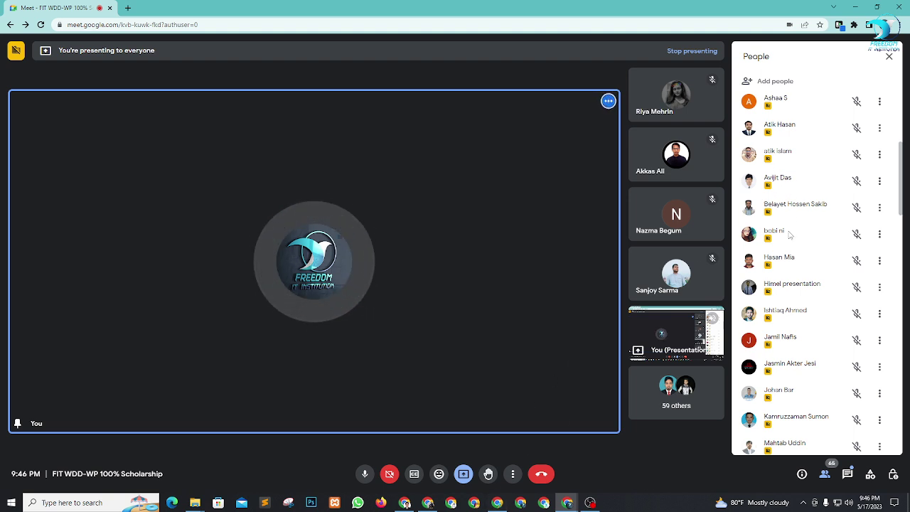
pyautogui.scroll(-3, 789, 298)
pyautogui.scroll(-8, 797, 360)
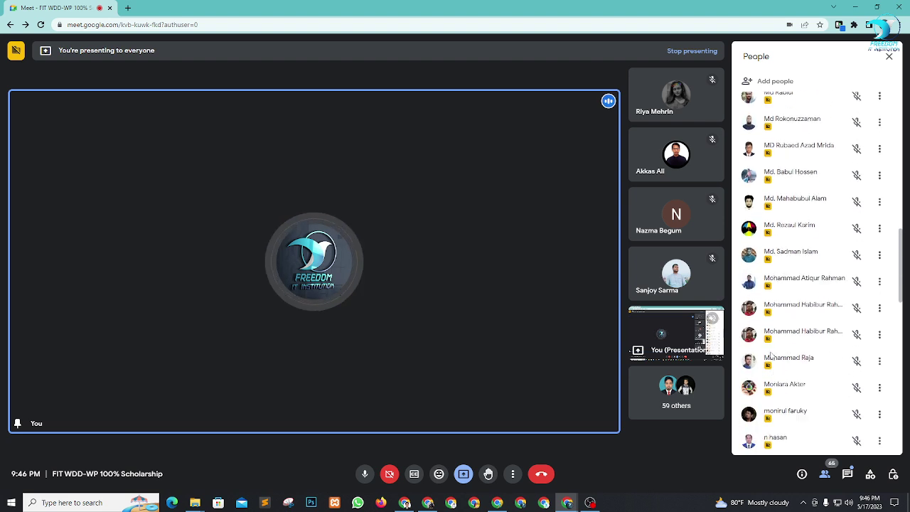
pyautogui.scroll(-3, 797, 374)
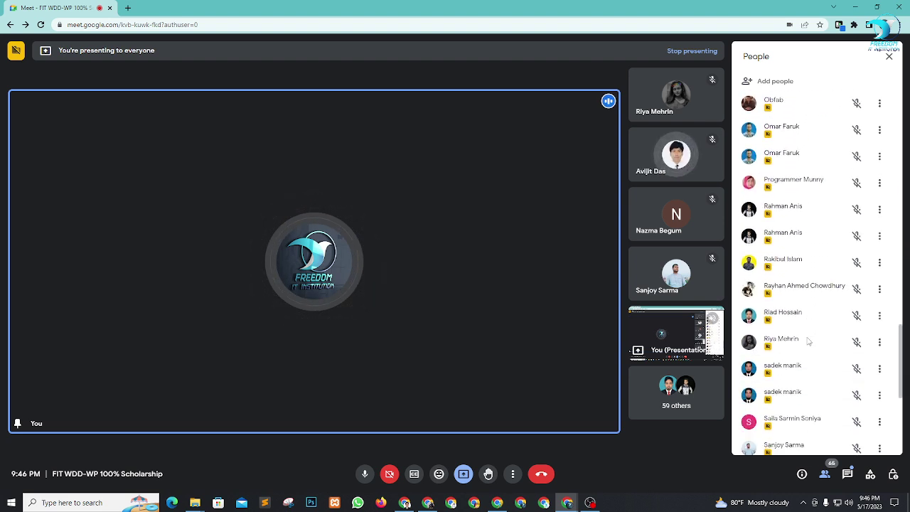
# Close the participant list and pin the second participant's tile to the main view of the call
pyautogui.click(889, 57)
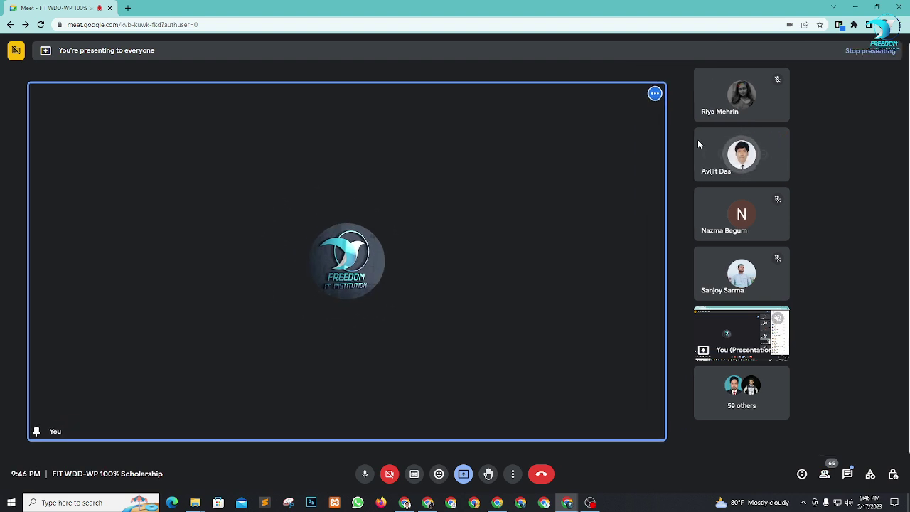
pyautogui.click(832, 157)
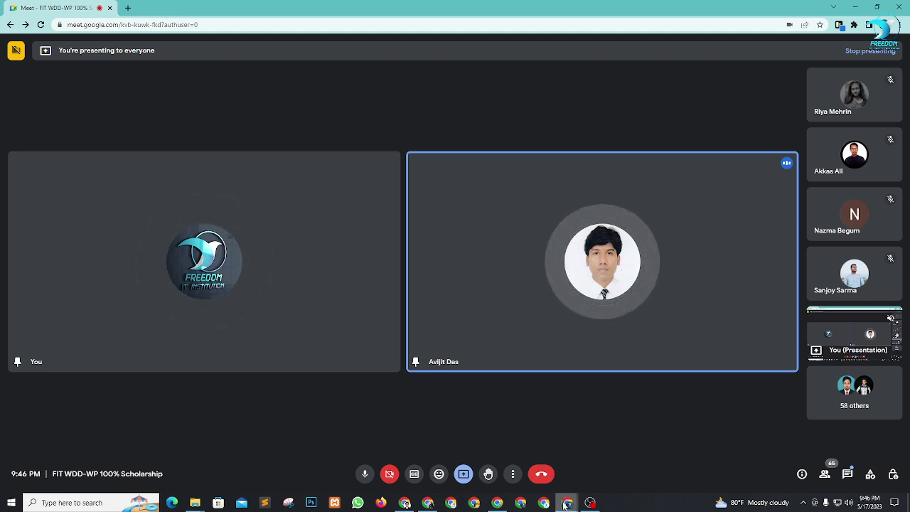
pyautogui.moveTo(564, 504)
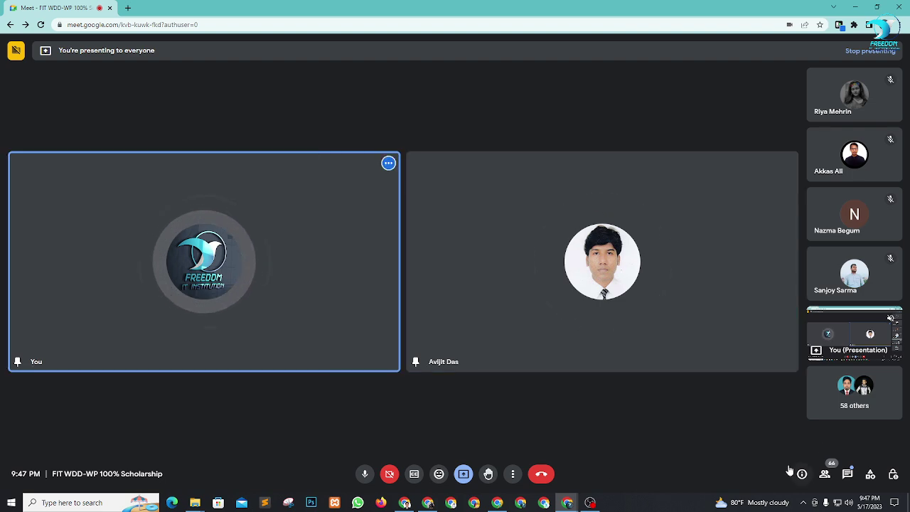
# Return to the Import Demo Data page to check the import, and reload the sandbox site's front page in its own tab
pyautogui.click(406, 501)
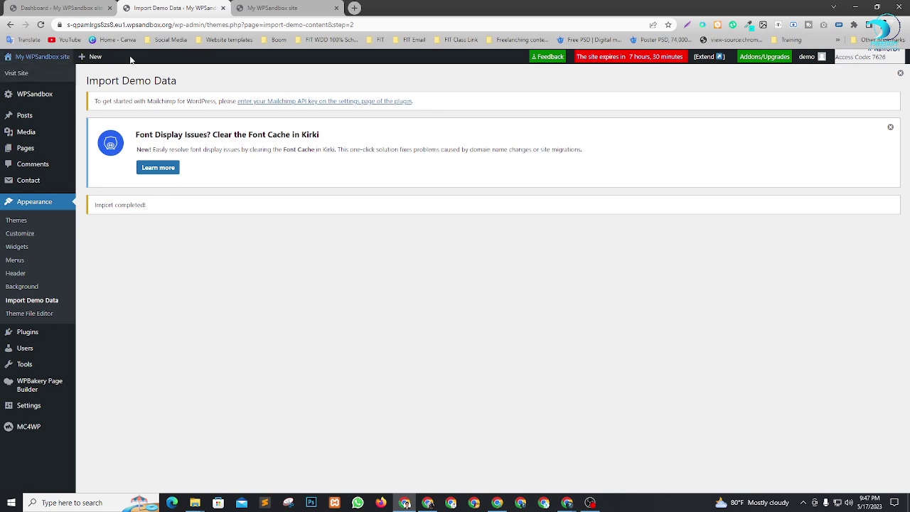
pyautogui.click(272, 7)
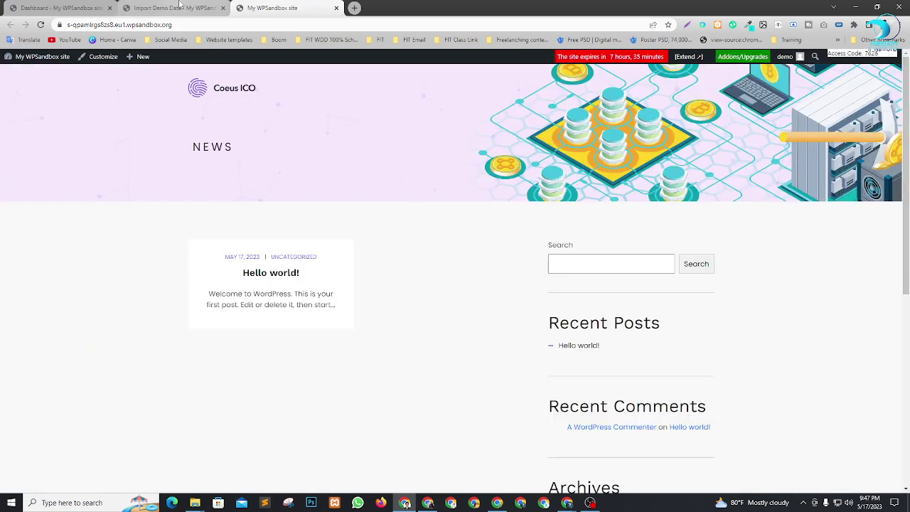
pyautogui.click(178, 7)
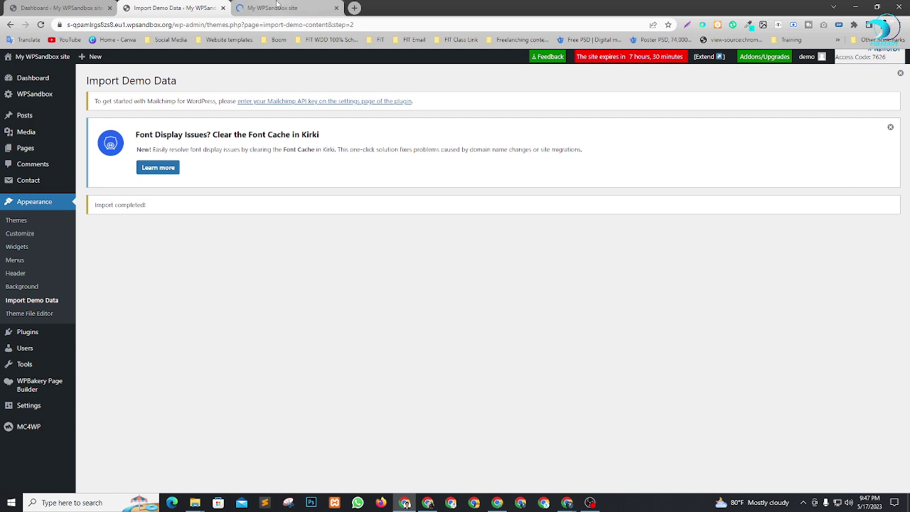
pyautogui.click(276, 6)
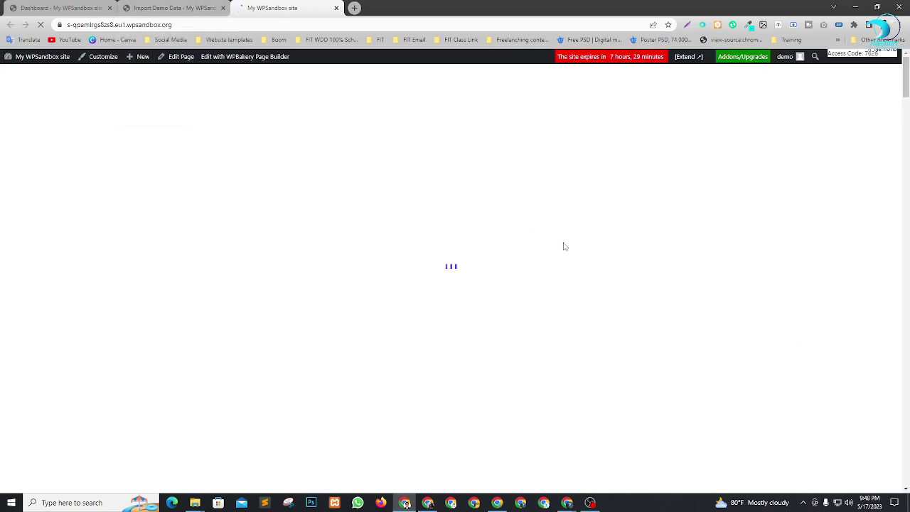
# Open Task Manager to examine the Ethernet throughput among the performance graphs, and close it
pyautogui.rightClick(627, 507)
pyautogui.click(656, 459)
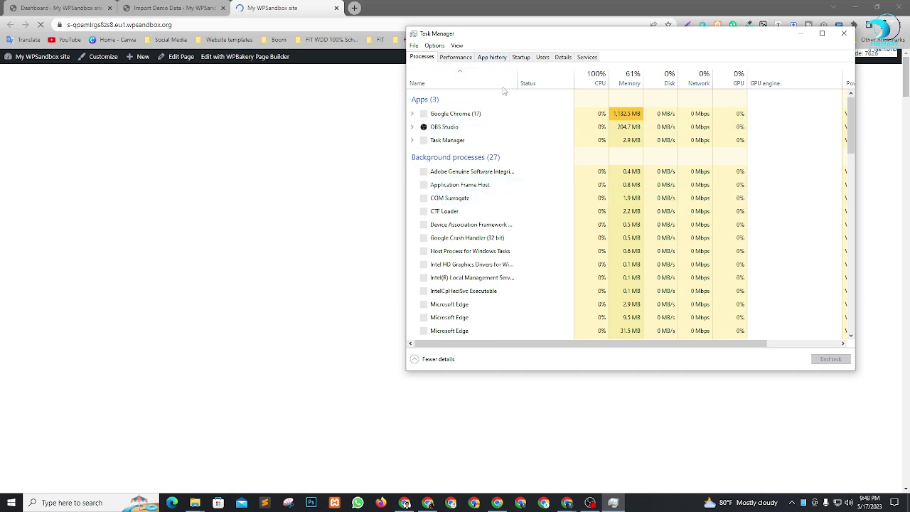
pyautogui.click(448, 58)
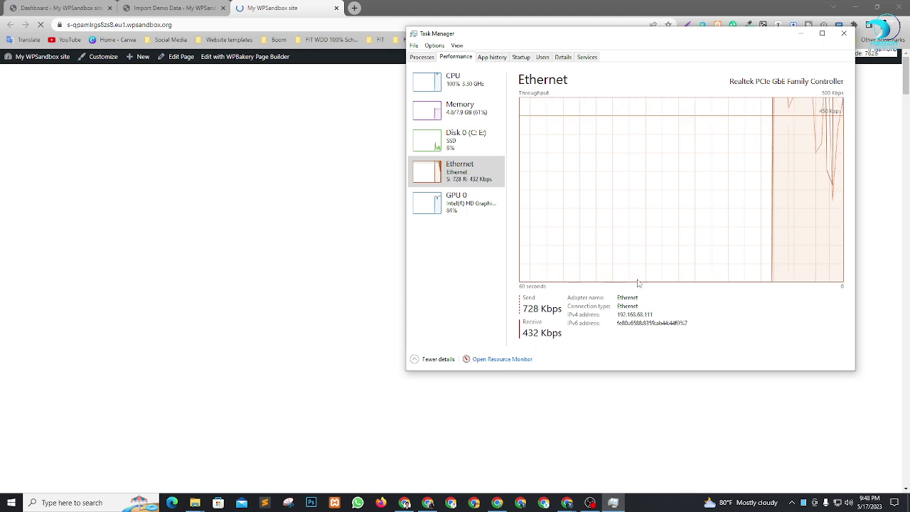
pyautogui.click(844, 33)
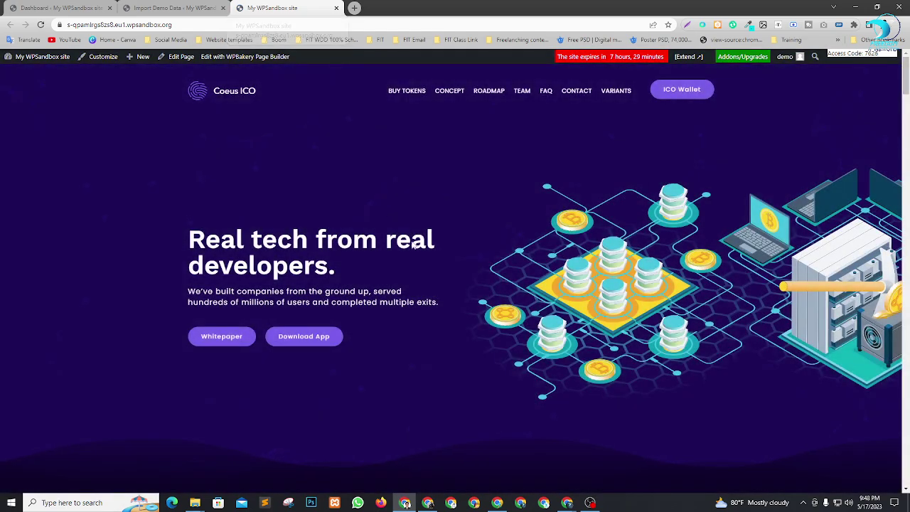
# Look over the sandbox site's front page with the imported demo, from the hero section down to the footer and back
pyautogui.scroll(-12, 415, 244)
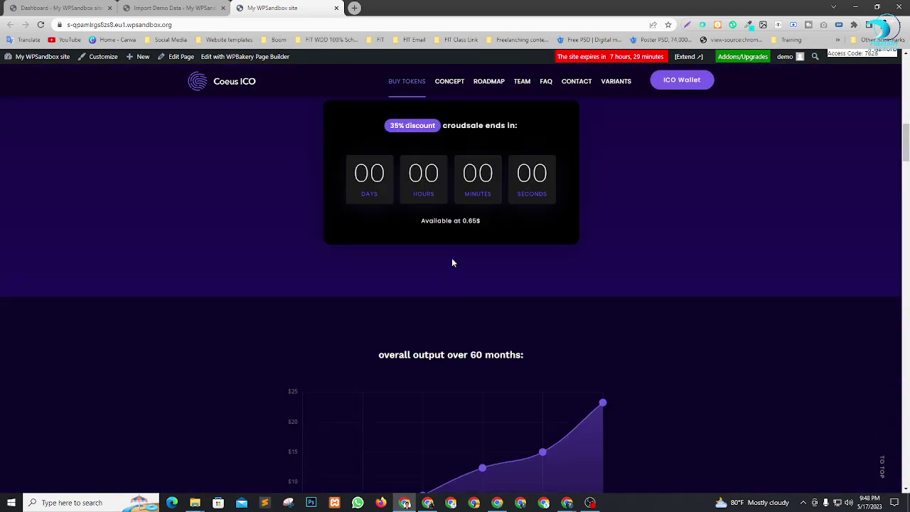
pyautogui.scroll(-15, 448, 270)
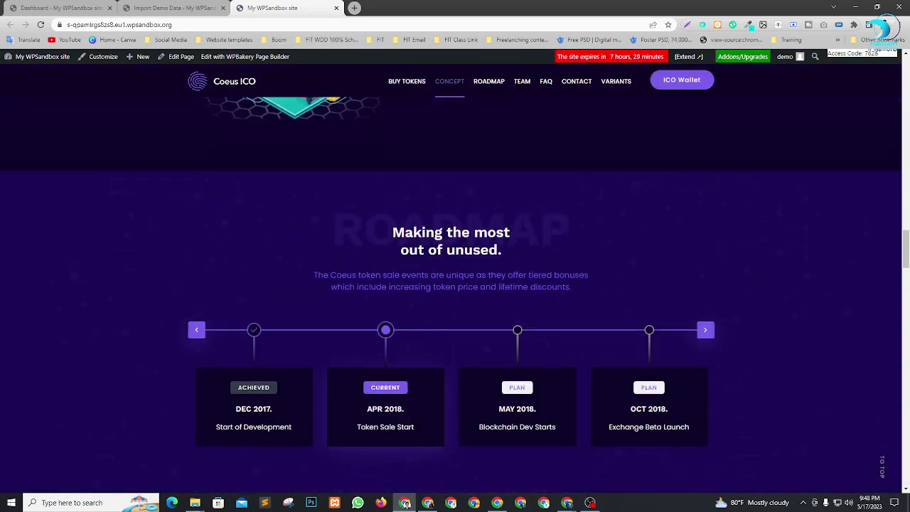
pyautogui.scroll(-15, 414, 285)
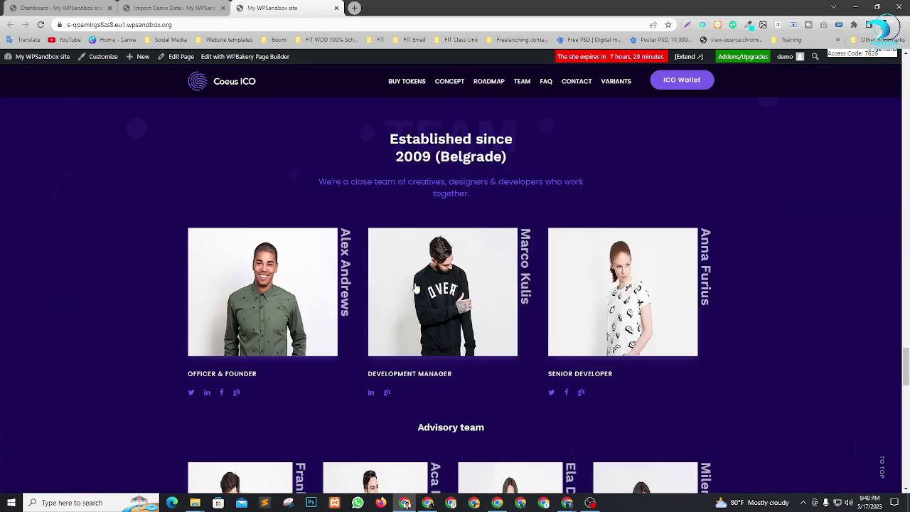
pyautogui.scroll(-15, 416, 287)
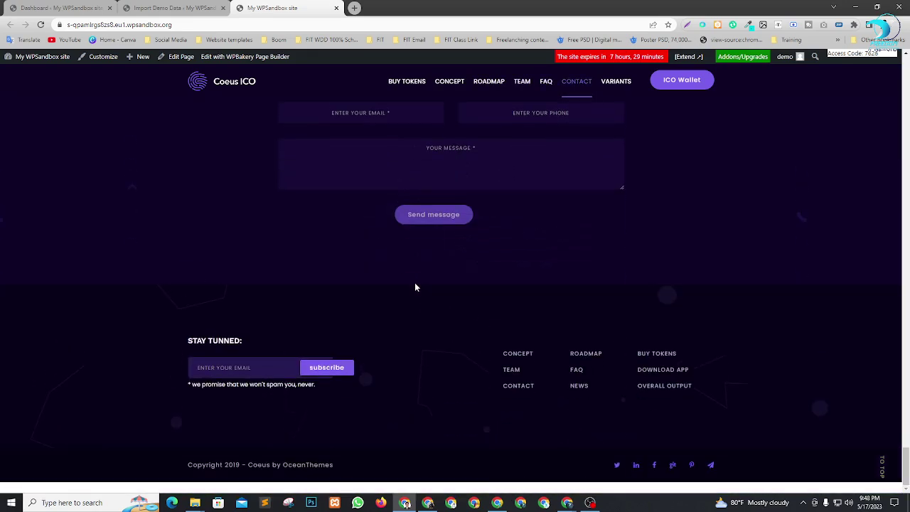
pyautogui.scroll(15, 416, 288)
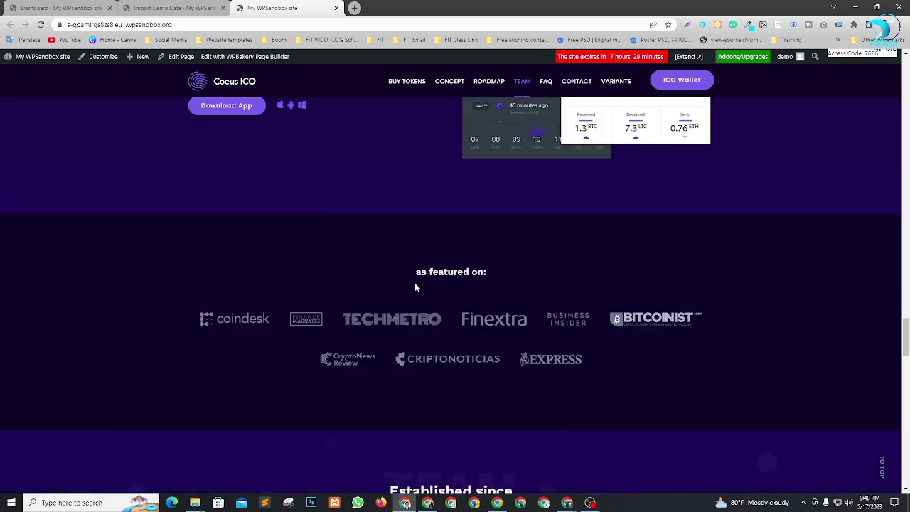
pyautogui.scroll(15, 416, 287)
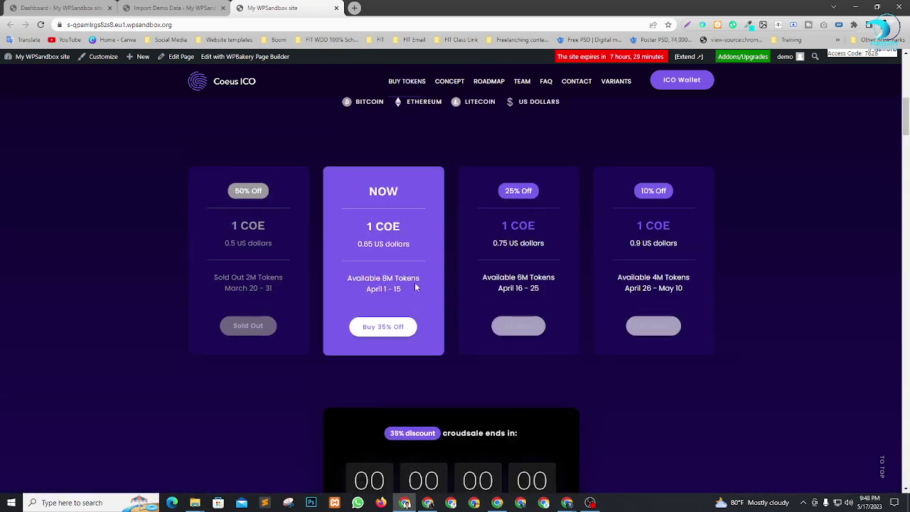
# Visit the Concept, Roadmap, Team and FAQ sections through the site's navigation and collapse both expanded FAQ answers
pyautogui.click(451, 81)
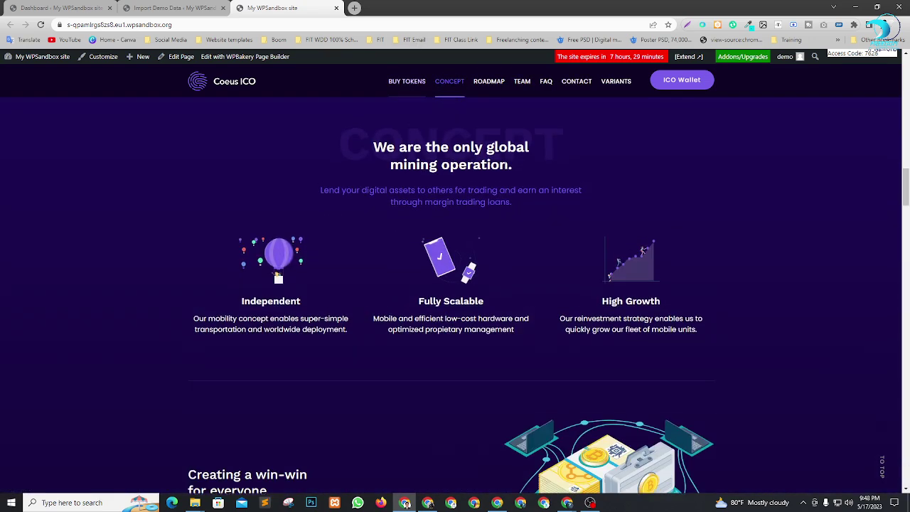
pyautogui.click(488, 81)
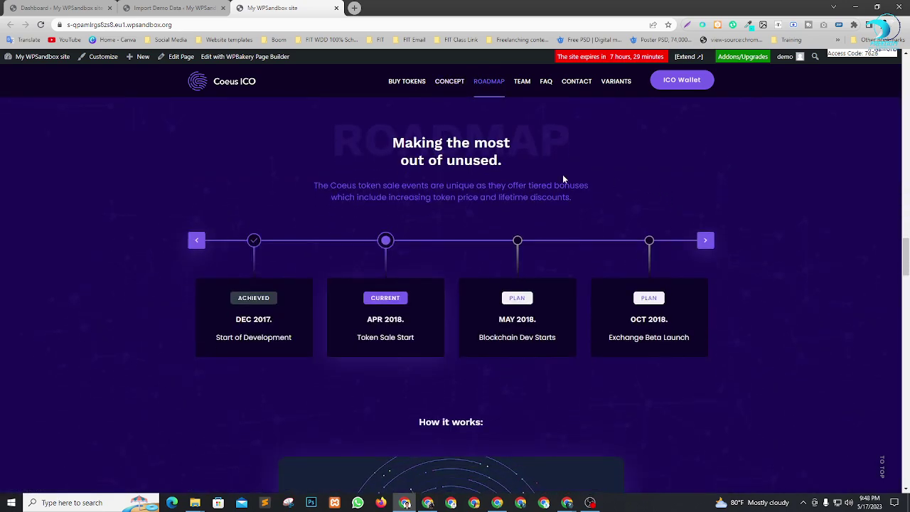
pyautogui.click(515, 81)
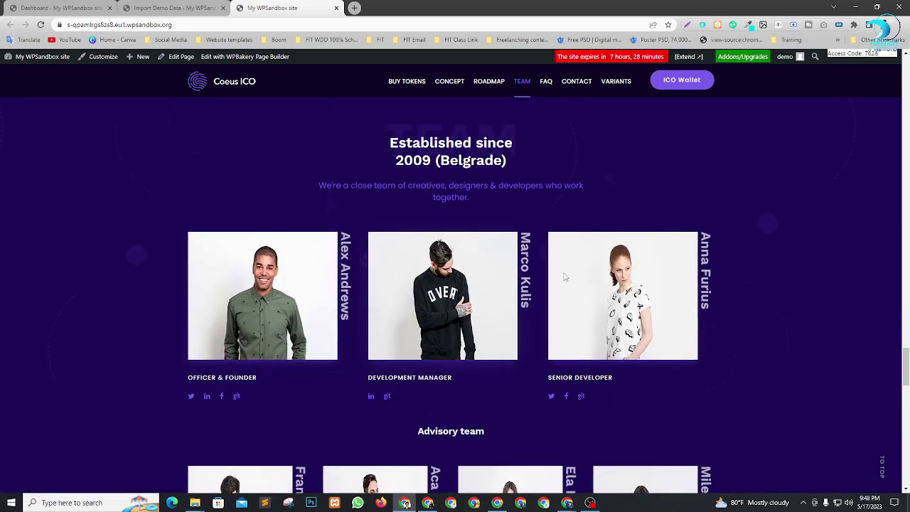
pyautogui.click(546, 83)
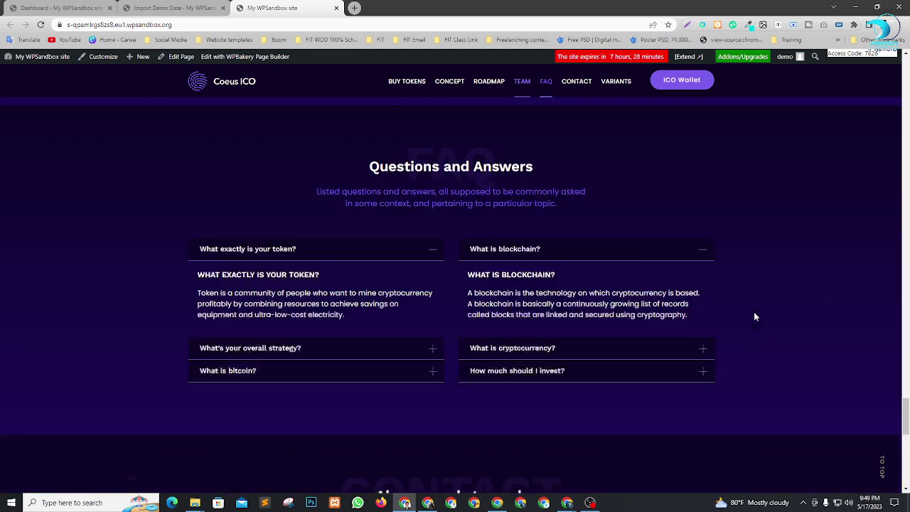
pyautogui.click(426, 232)
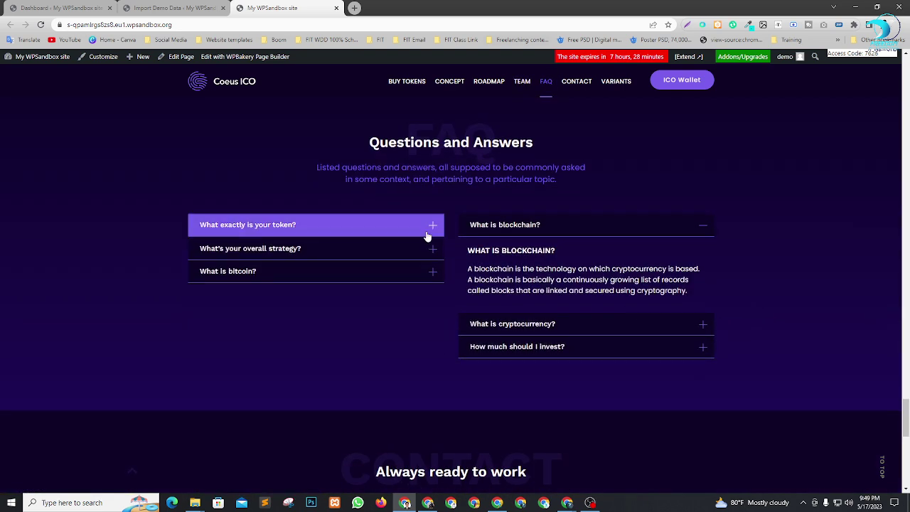
pyautogui.click(693, 233)
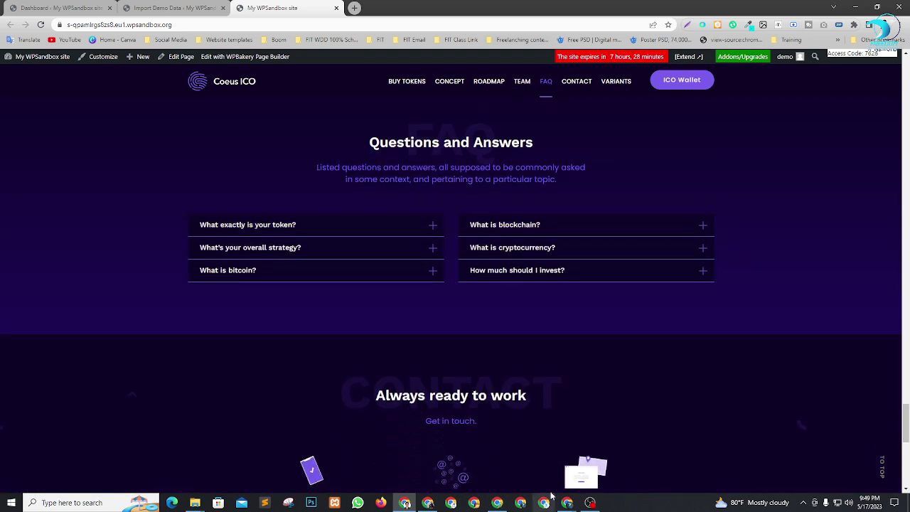
# Switch to the Google Meet call and lower all raised hands from the raised-hands queue
pyautogui.moveTo(567, 502)
pyautogui.click(533, 472)
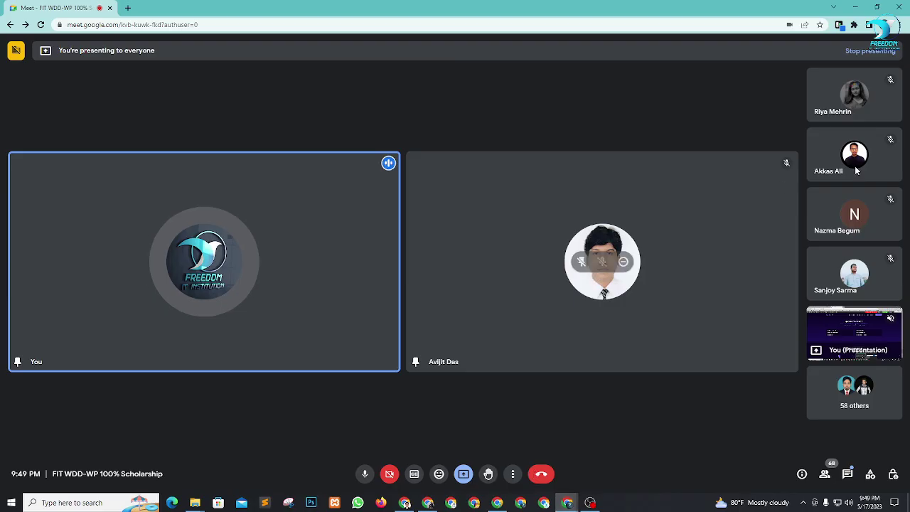
pyautogui.click(853, 436)
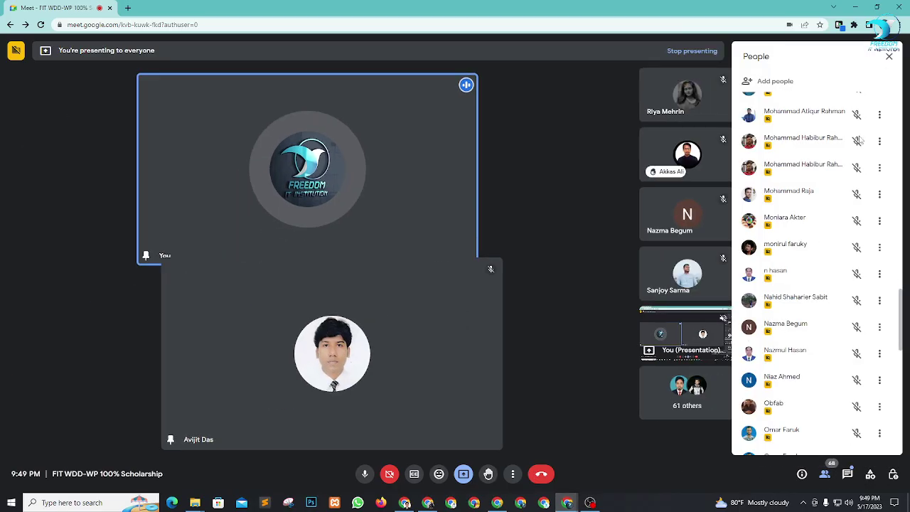
pyautogui.scroll(15, 839, 139)
pyautogui.scroll(15, 839, 139)
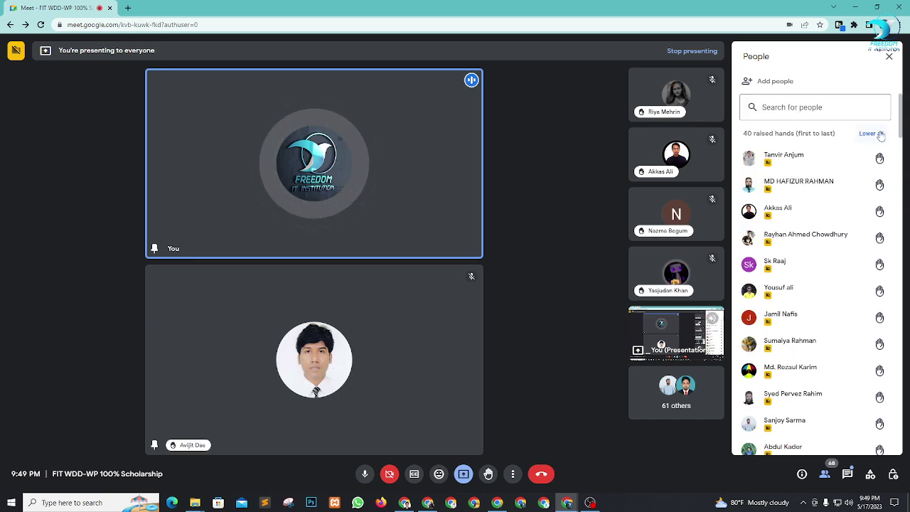
pyautogui.click(869, 134)
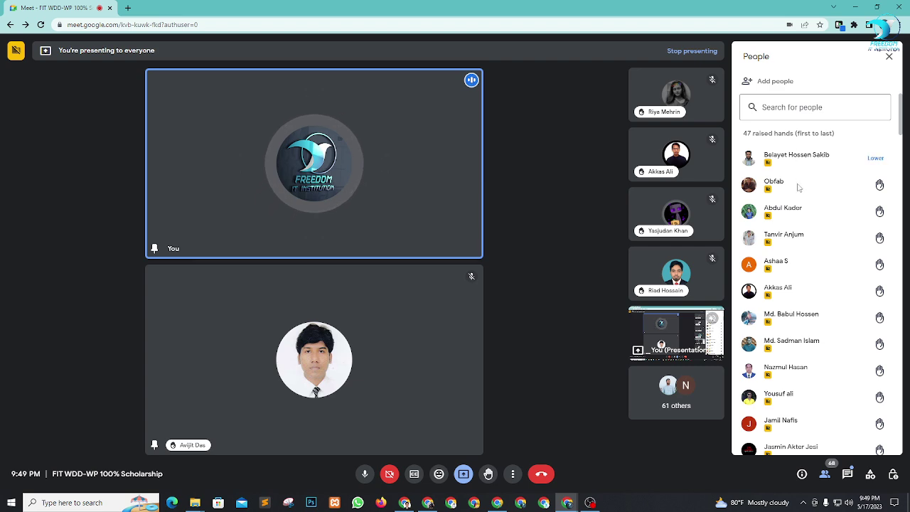
# Look through the participants' new raised-hands queue and close the people list
pyautogui.scroll(-4, 793, 304)
pyautogui.scroll(-12, 797, 304)
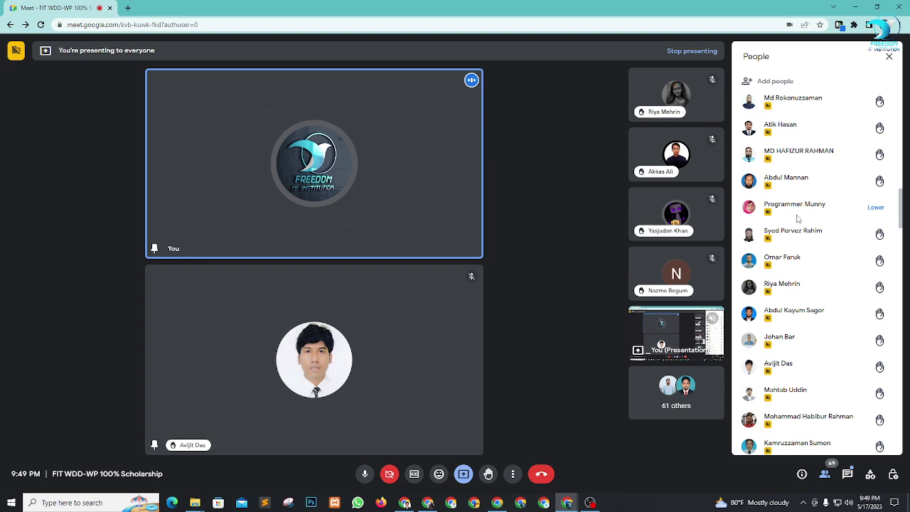
pyautogui.click(888, 56)
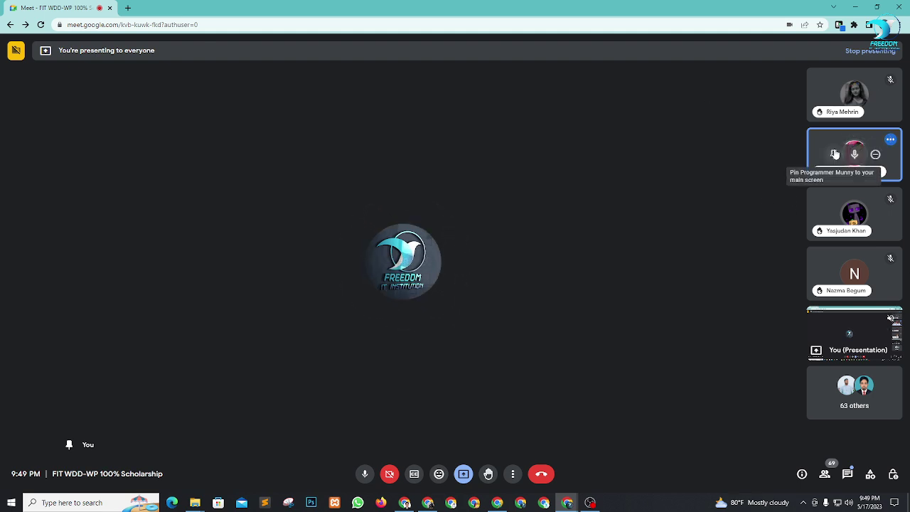
# Pin the speaking participant to the main screen, dismissing the raised-hands notification, and unpin the participant again
pyautogui.click(833, 154)
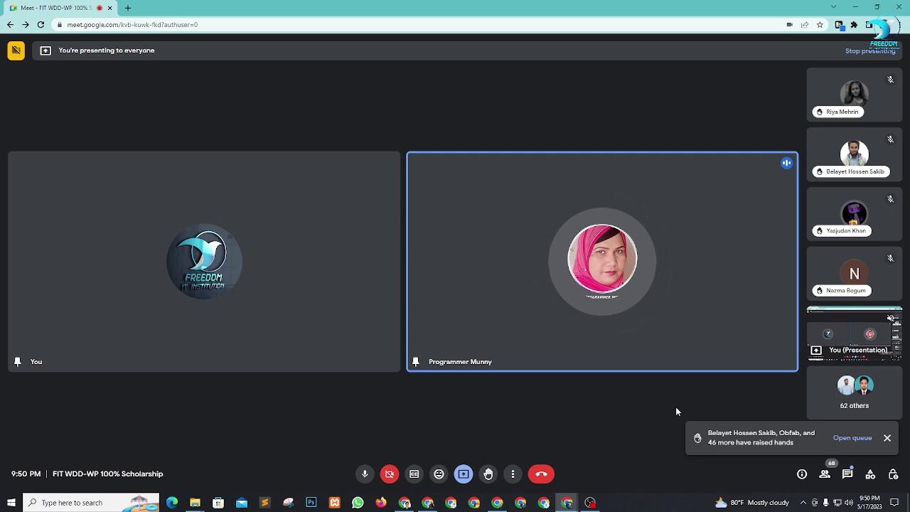
pyautogui.click(888, 440)
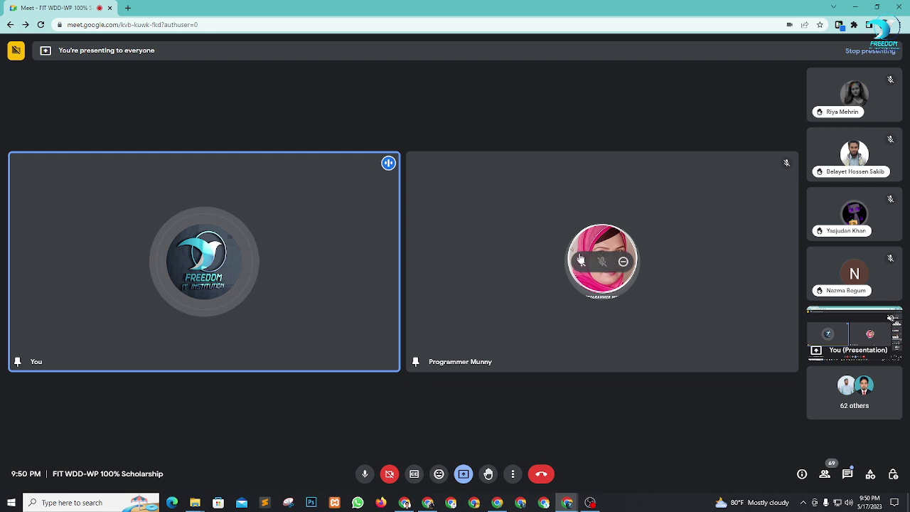
pyautogui.click(580, 262)
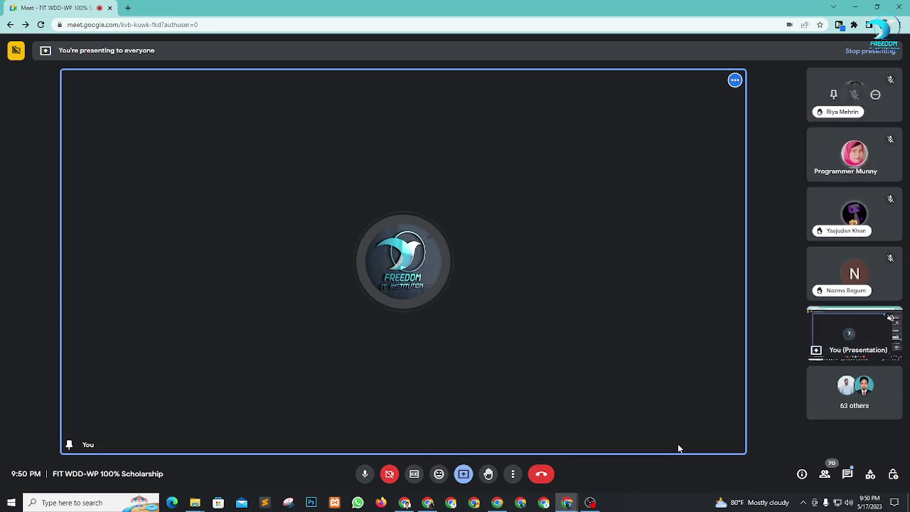
# Switch back to the sandbox site's window and return to the hero section of its front page
pyautogui.click(404, 503)
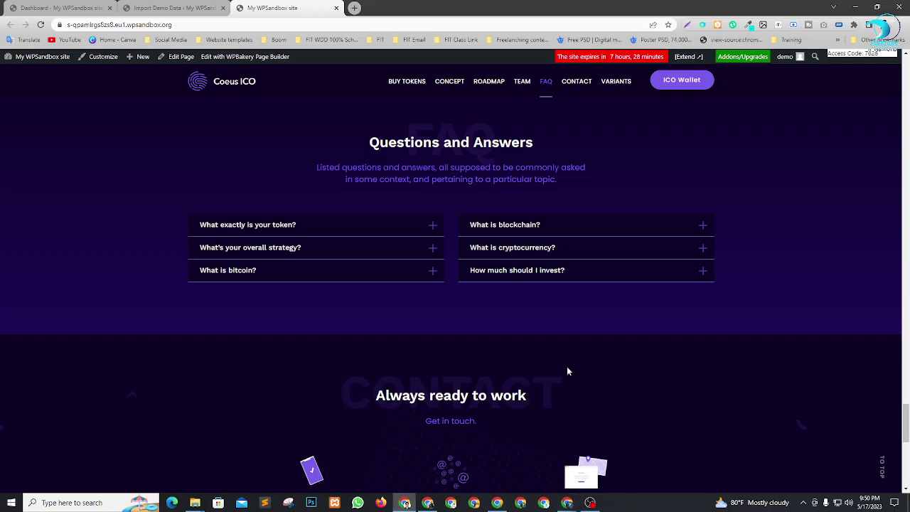
pyautogui.scroll(15, 696, 354)
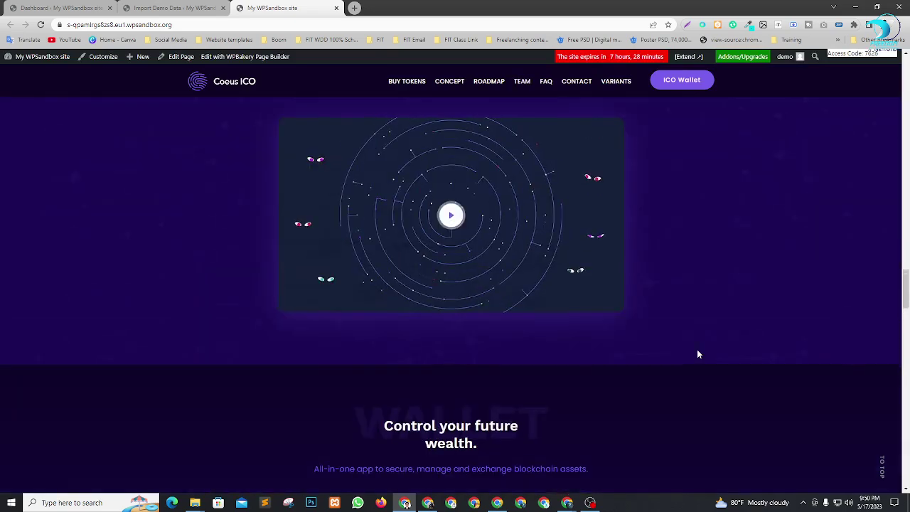
pyautogui.scroll(15, 697, 354)
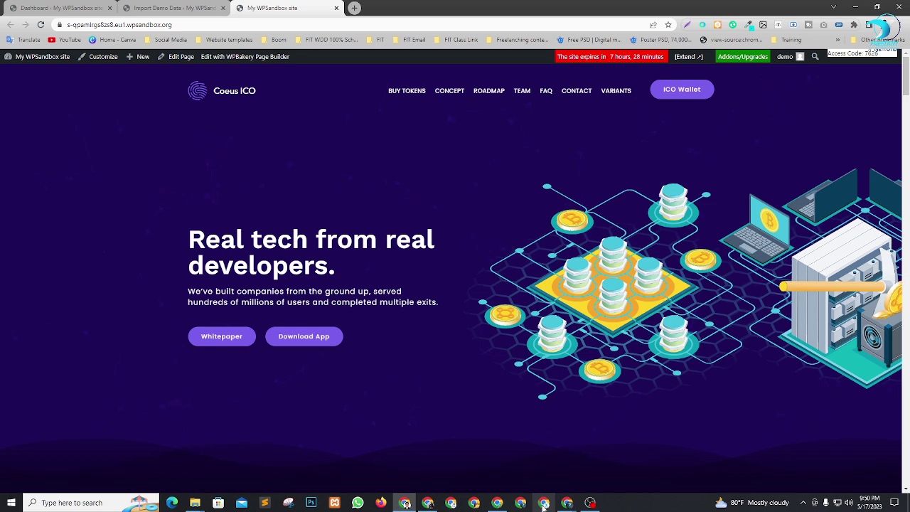
pyautogui.click(567, 502)
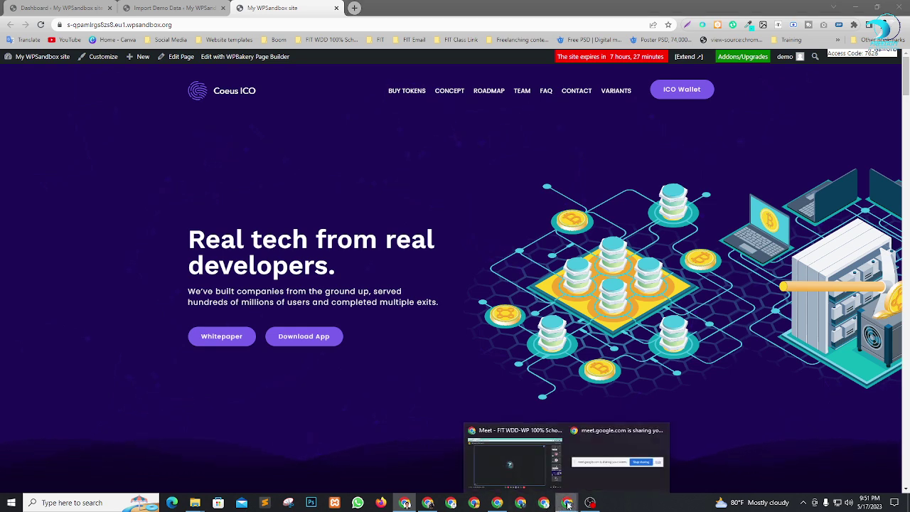
pyautogui.click(354, 8)
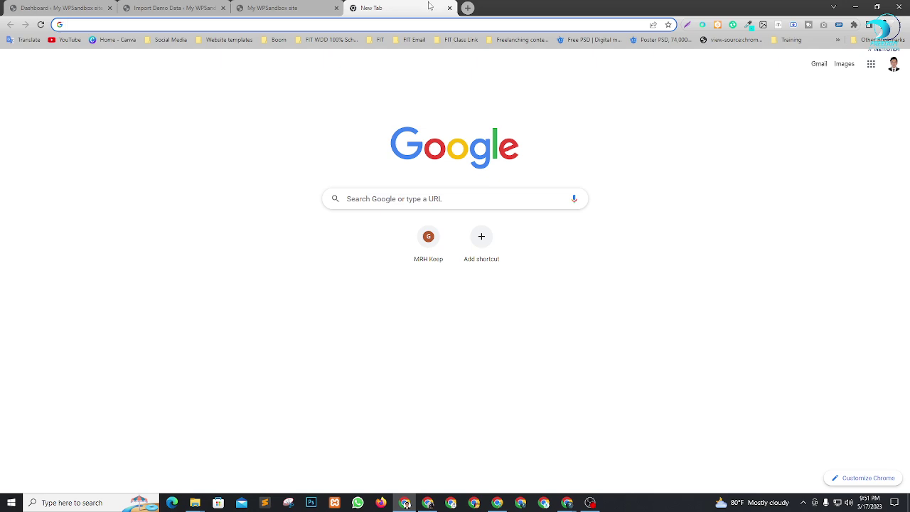
pyautogui.click(449, 7)
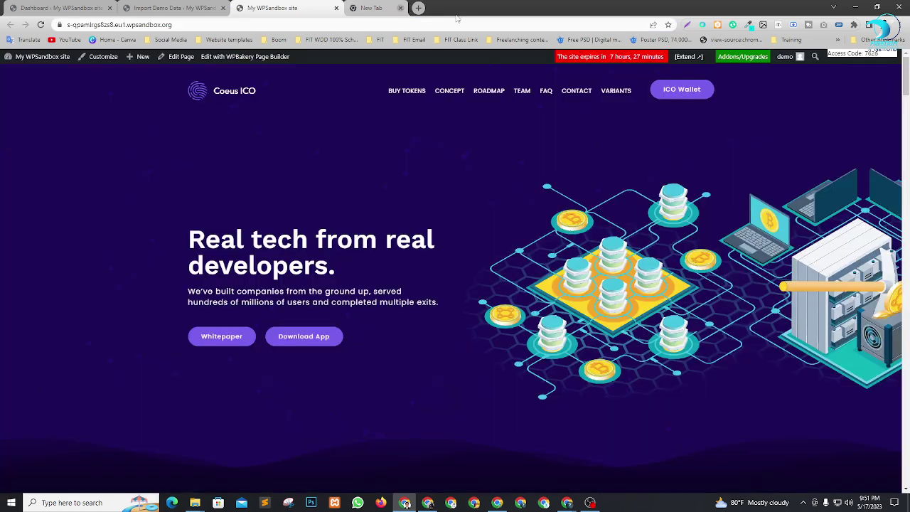
# Switch to the Meet browser window and open the Fiverr website in a new tab through a Google search for "fiverr"
pyautogui.click(570, 503)
pyautogui.click(534, 477)
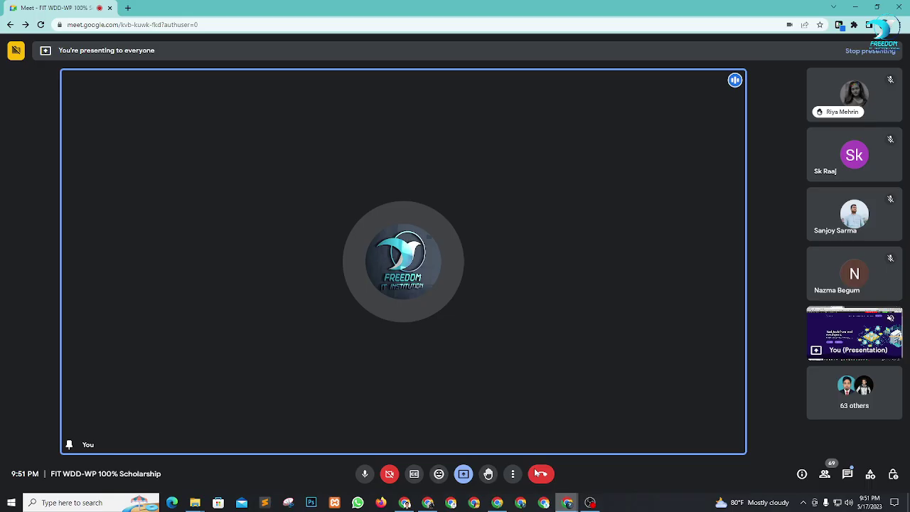
pyautogui.click(123, 8)
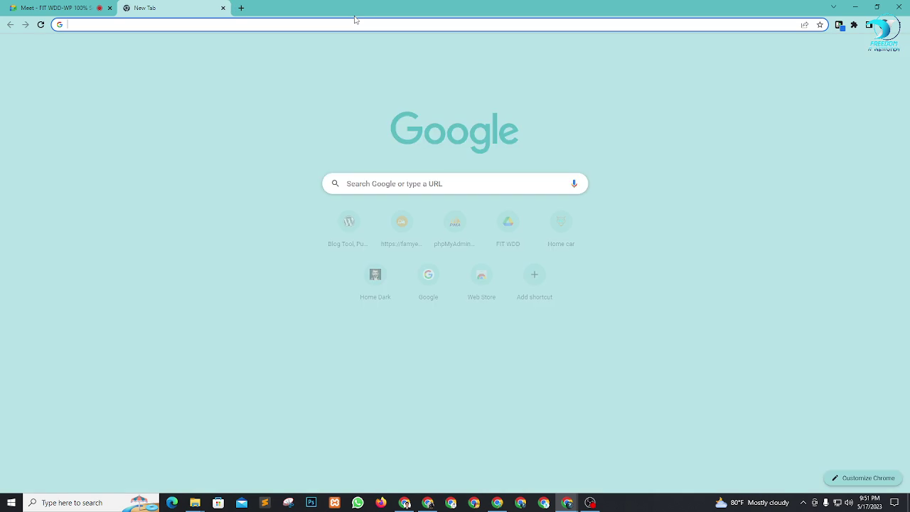
pyautogui.write('fiver')
pyautogui.press('Return')
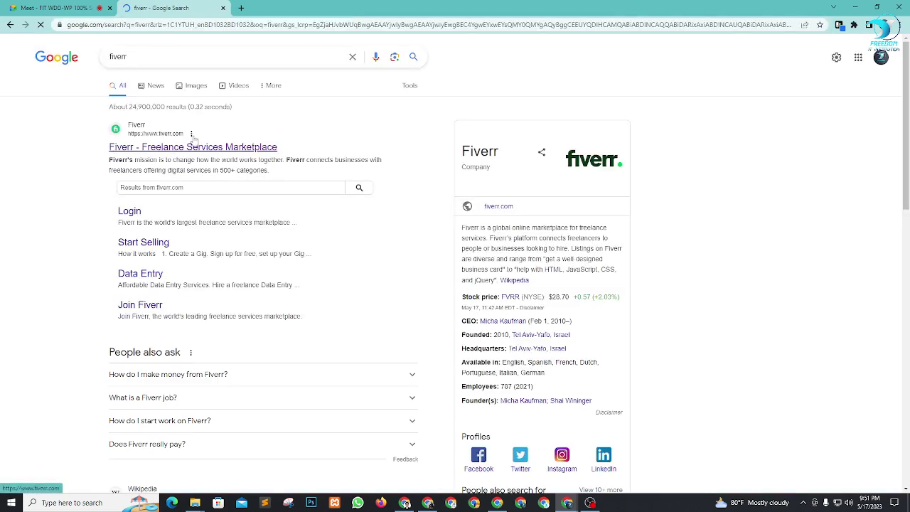
pyautogui.click(190, 144)
# Search Fiverr's services for "cryptocurrency website"
pyautogui.click(225, 210)
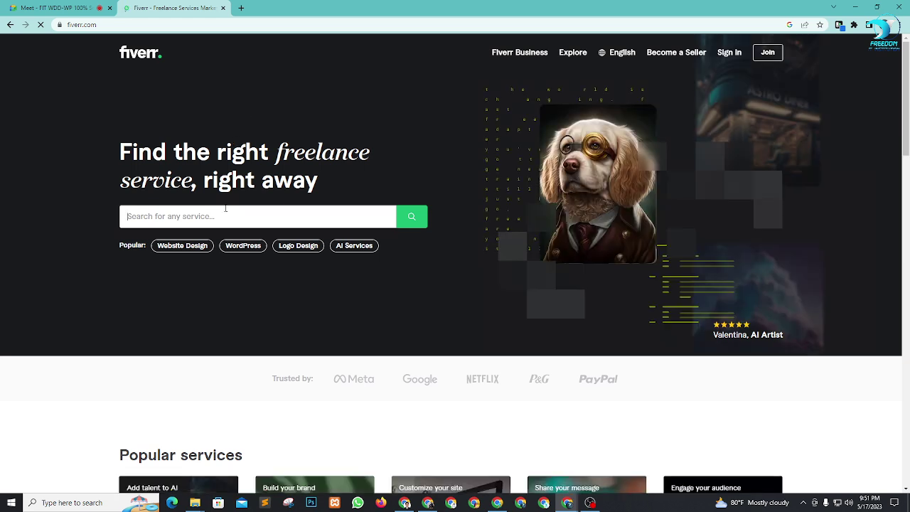
pyautogui.write('crypto')
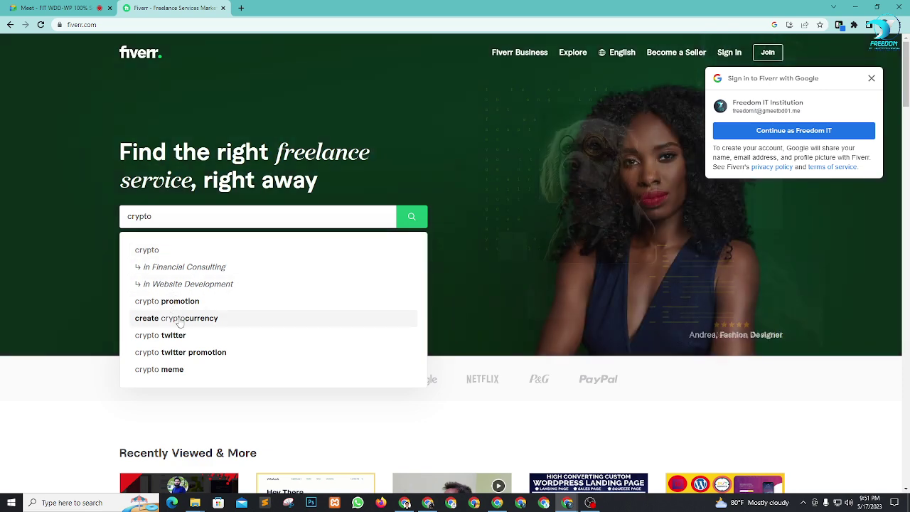
pyautogui.scroll(-1, 180, 322)
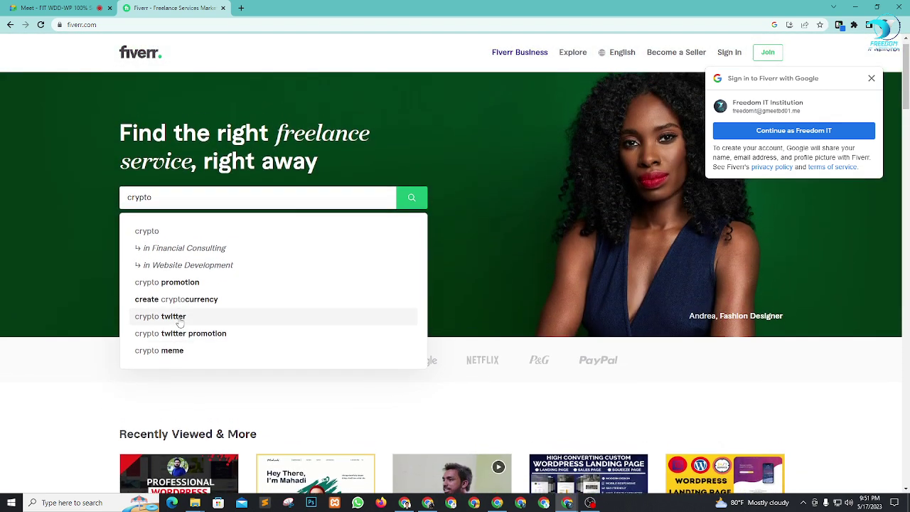
pyautogui.scroll(1, 181, 322)
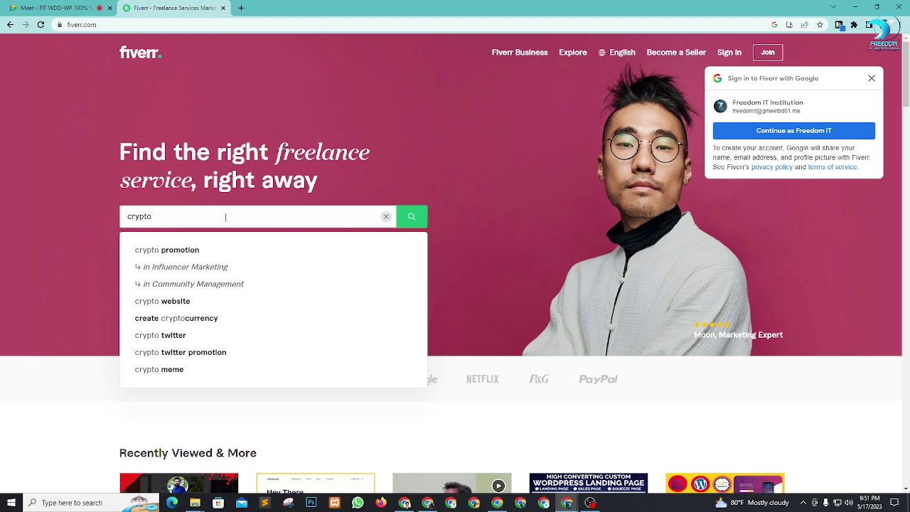
pyautogui.write('c')
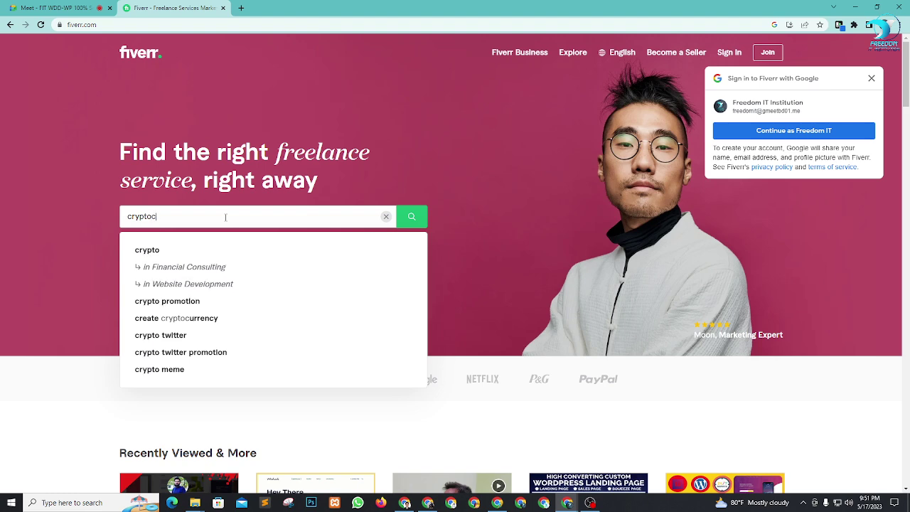
pyautogui.write('urrency we')
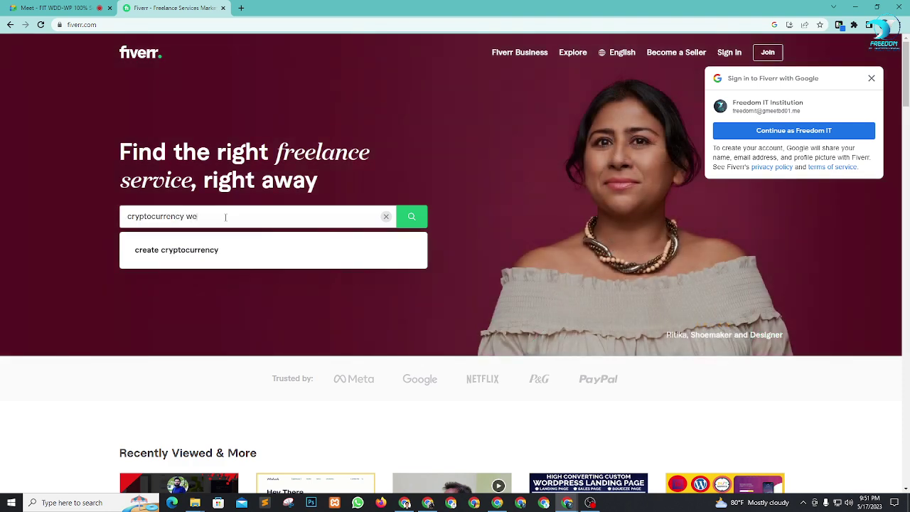
pyautogui.write('bsite')
pyautogui.press('Return')
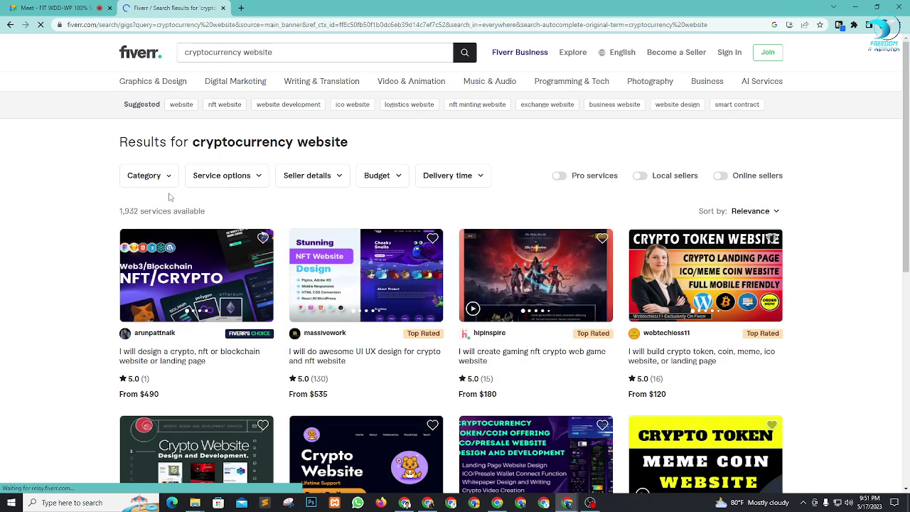
# Highlight the number of available services above the cryptocurrency website results
pyautogui.moveTo(117, 210); pyautogui.dragTo(145, 217)
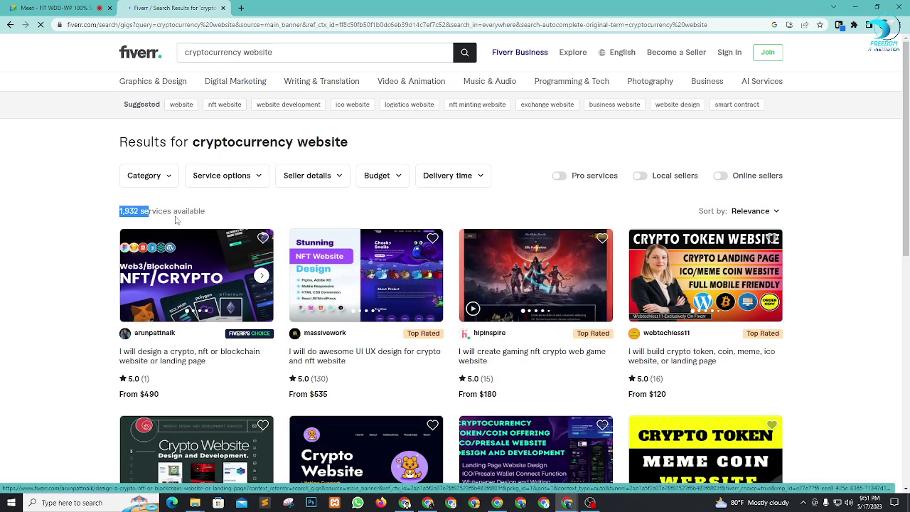
pyautogui.click(95, 216)
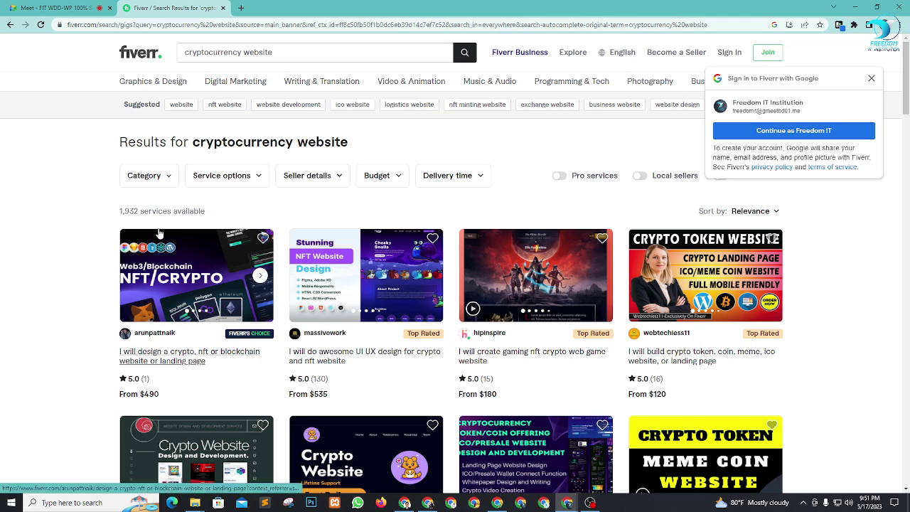
pyautogui.moveTo(115, 211); pyautogui.dragTo(173, 214)
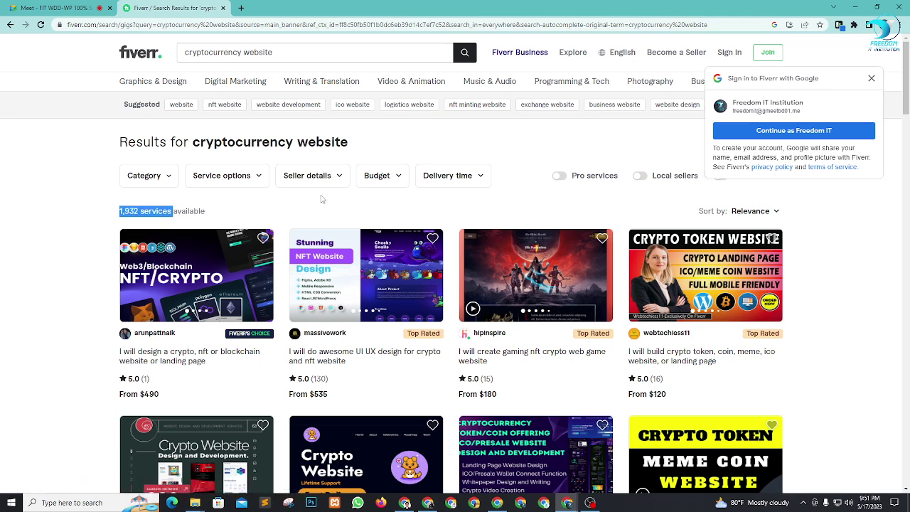
# Open the gig "I will design a crypto, nft or blockchain website or landing page" from the results in a new tab
pyautogui.scroll(-2, 297, 191)
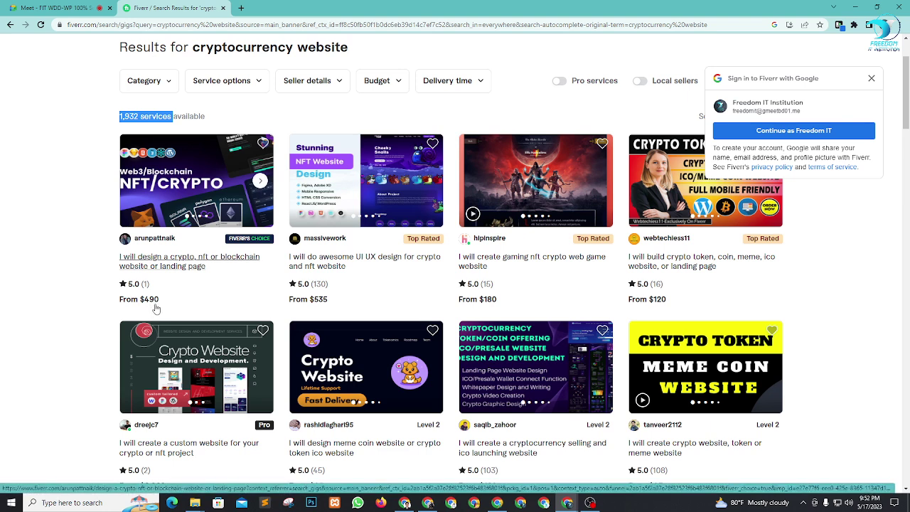
pyautogui.rightClick(179, 274)
pyautogui.click(204, 281)
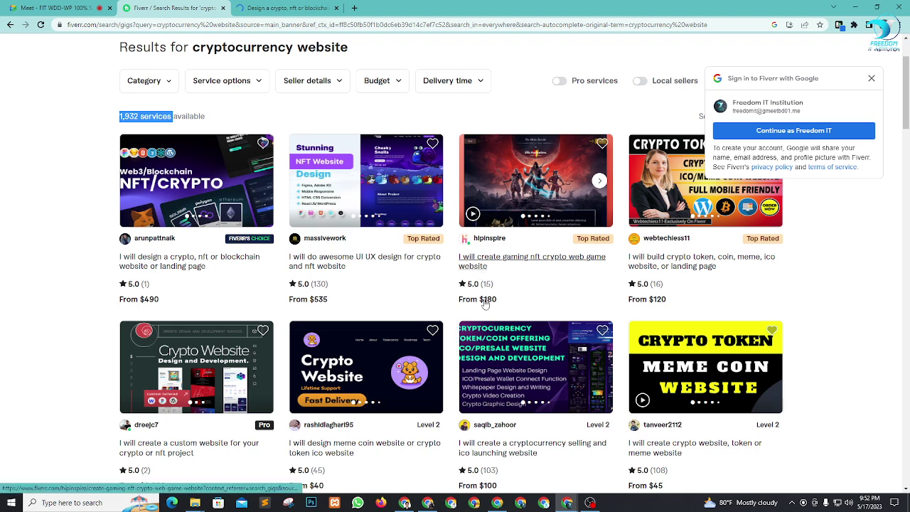
# Compare the starting prices of the other crypto website gigs in the search results
pyautogui.scroll(-2, 579, 291)
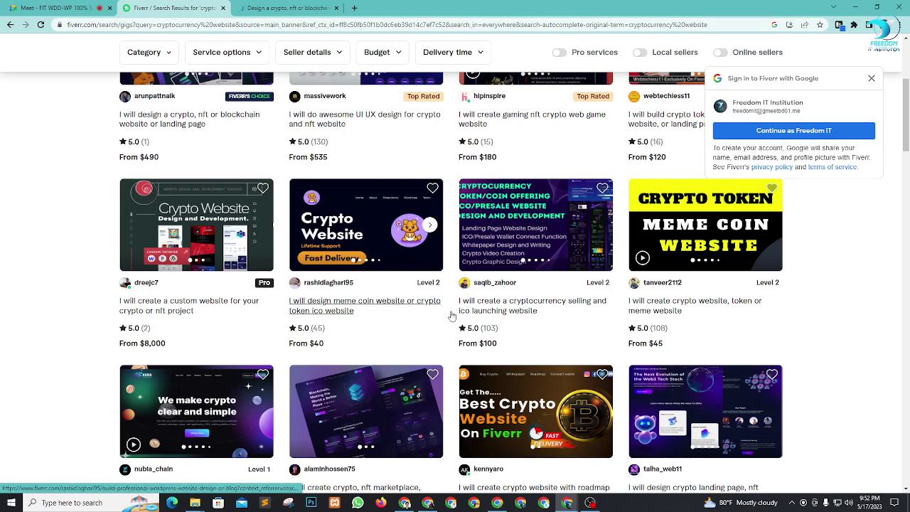
pyautogui.scroll(-1, 545, 285)
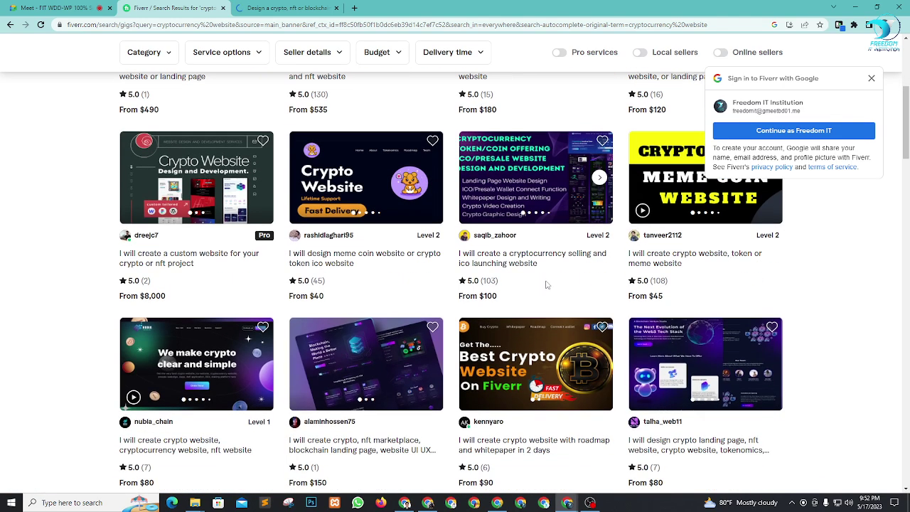
pyautogui.scroll(2, 393, 312)
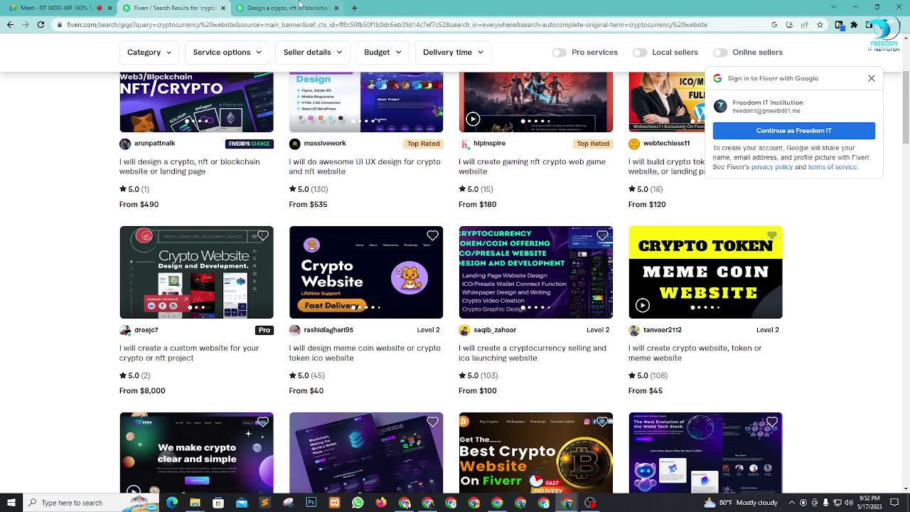
# Switch to the opened gig's tab and dismiss the Google sign-in prompt to look over its packages
pyautogui.click(274, 116)
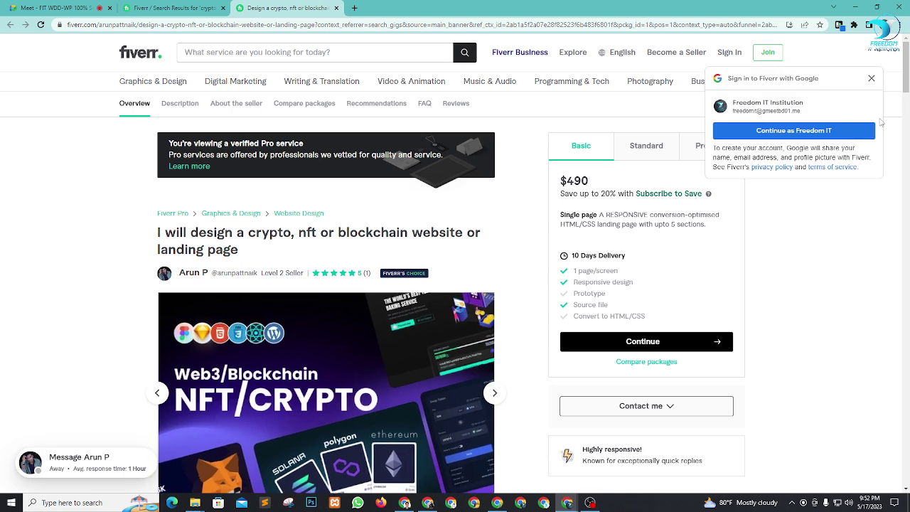
pyautogui.click(871, 78)
pyautogui.scroll(-1, 622, 274)
pyautogui.scroll(1, 623, 273)
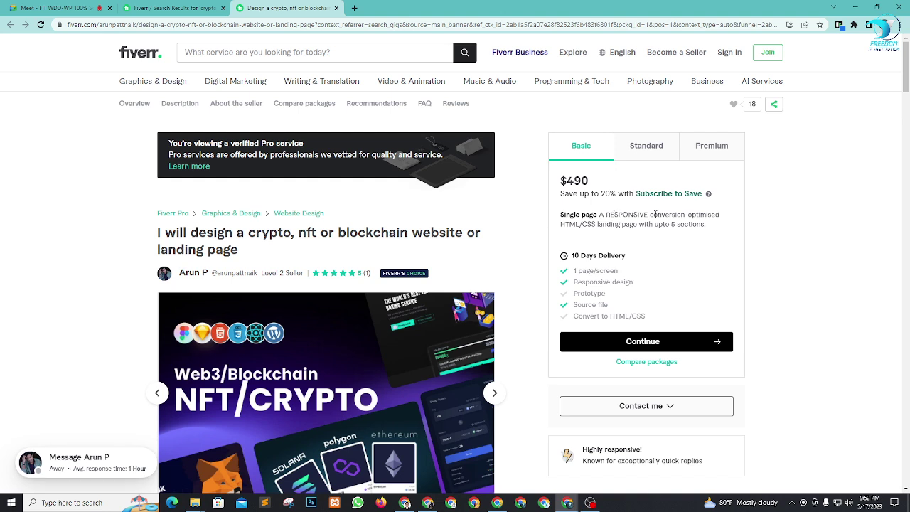
# Highlight part of the Basic package description of the crypto, nft or blockchain website gig
pyautogui.moveTo(664, 224); pyautogui.dragTo(715, 235)
pyautogui.click(793, 256)
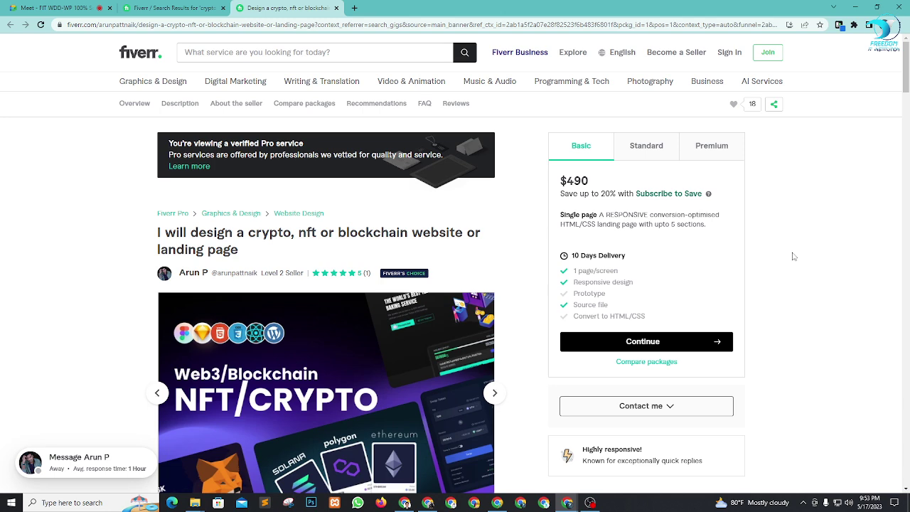
# Switch to the Coeus ICO demo site and look through its homepage sections down to the footer and back to the token offers
pyautogui.hotkey('alt', 'Tab')
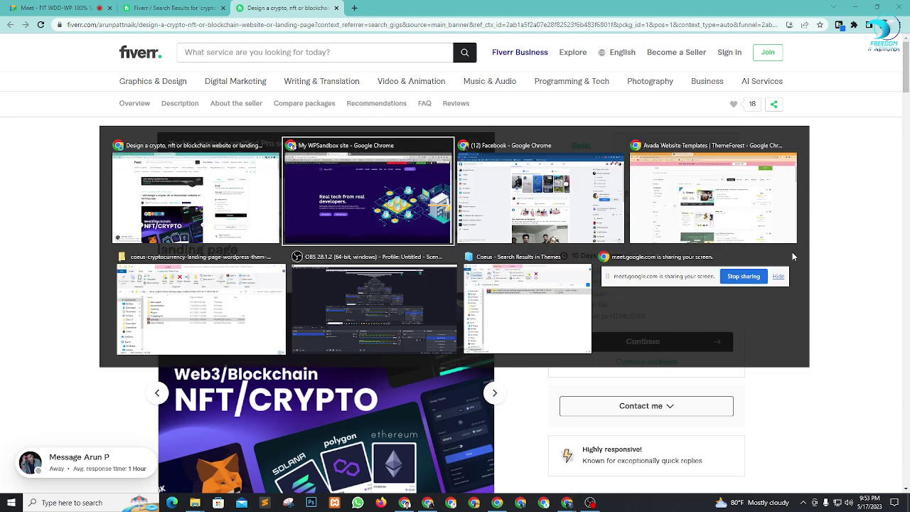
pyautogui.scroll(-8, 388, 211)
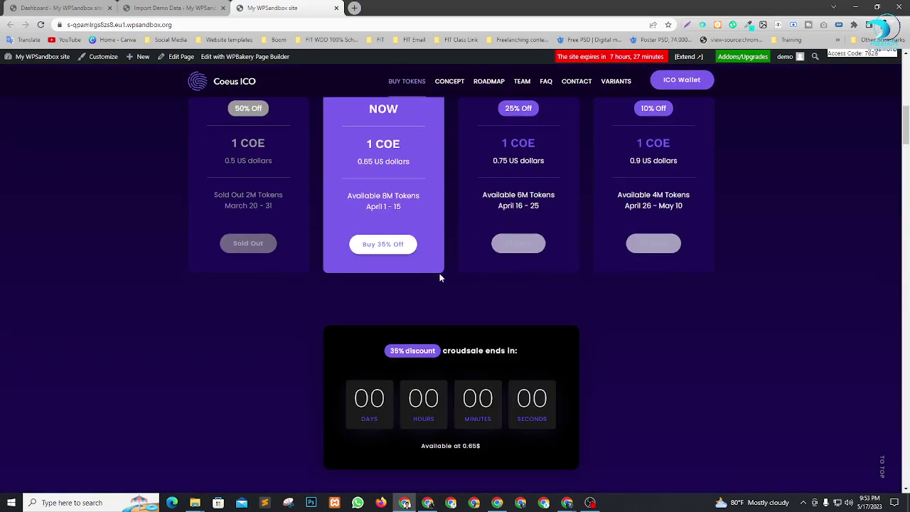
pyautogui.scroll(-20, 441, 277)
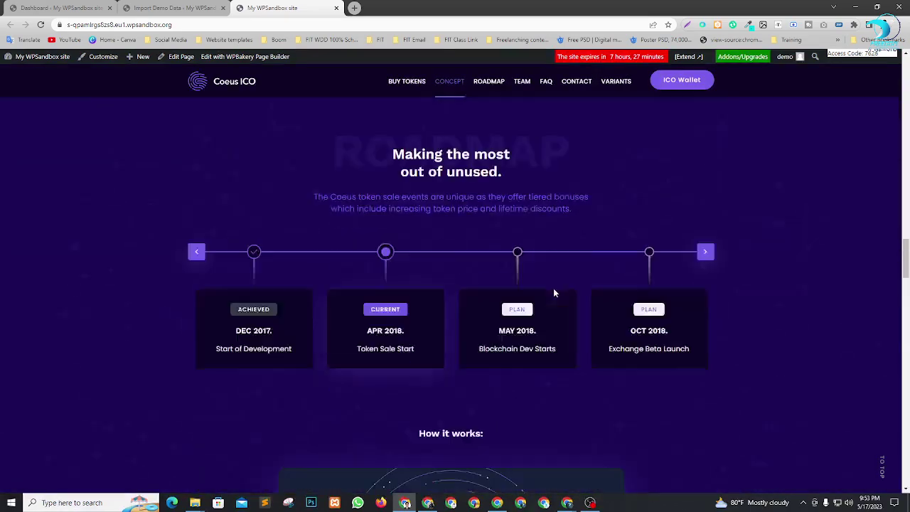
pyautogui.scroll(-15, 554, 292)
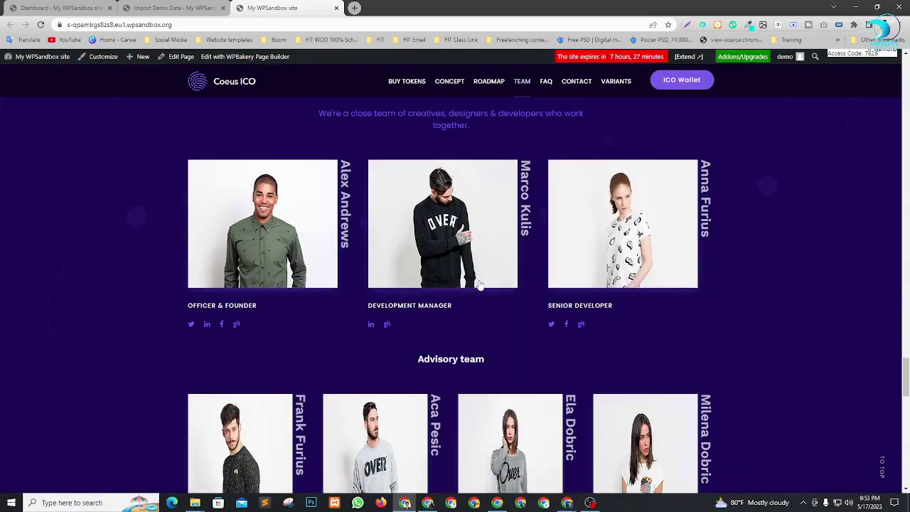
pyautogui.scroll(-15, 480, 285)
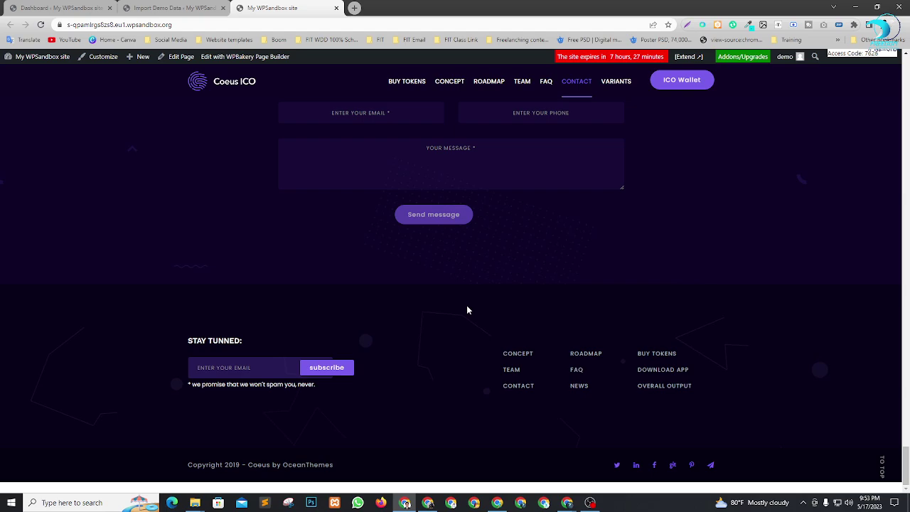
pyautogui.scroll(15, 467, 310)
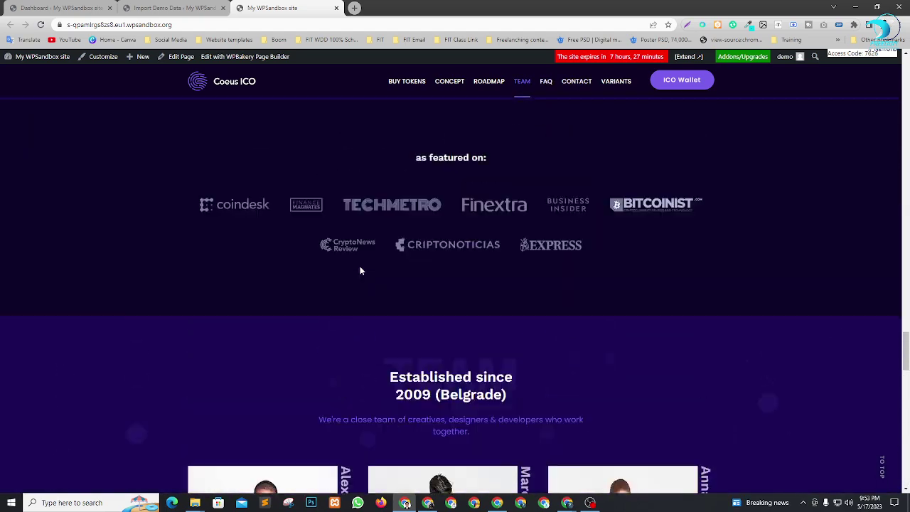
pyautogui.scroll(15, 361, 270)
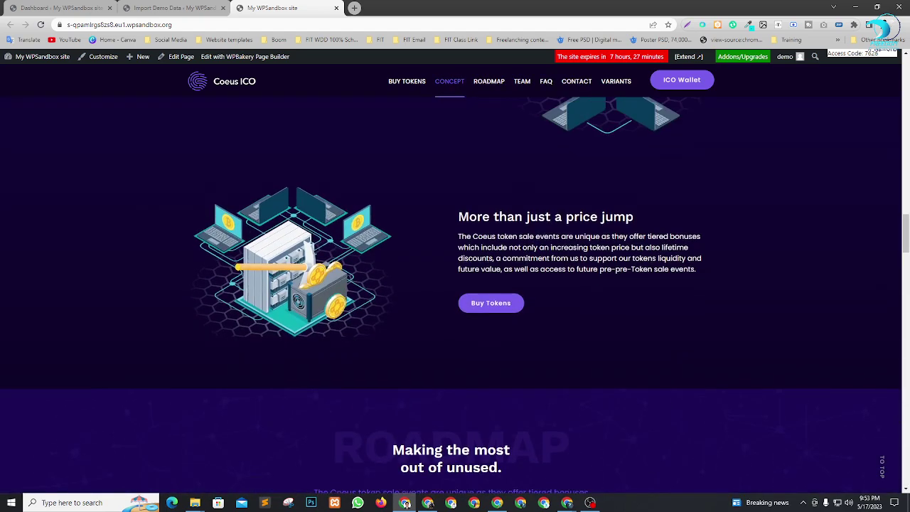
pyautogui.scroll(10, 608, 274)
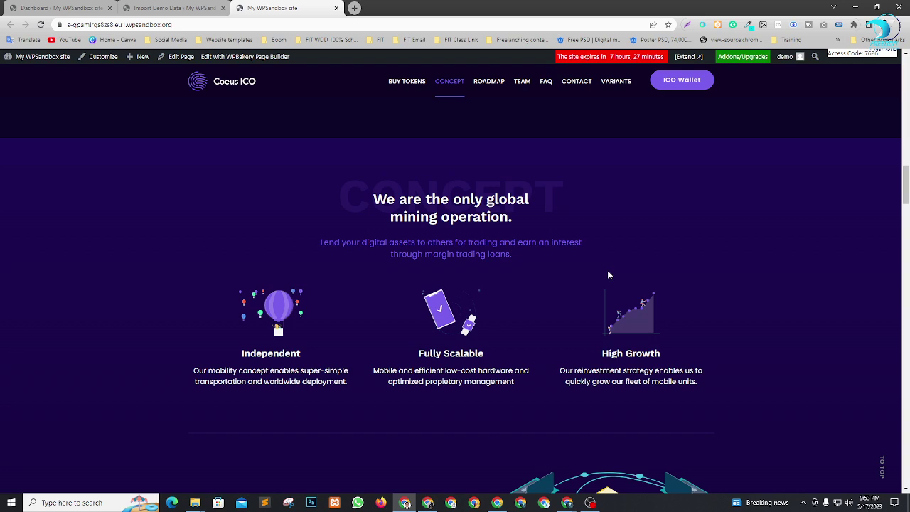
pyautogui.scroll(10, 590, 329)
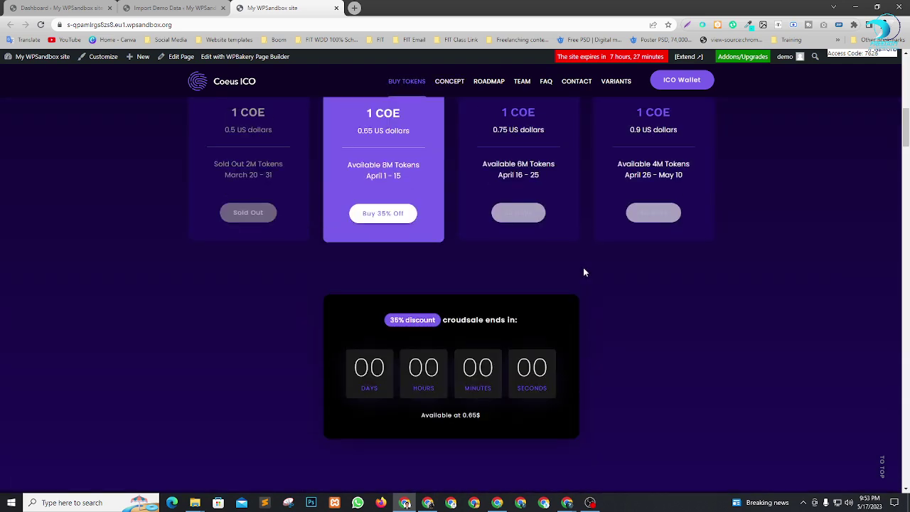
# Return to the Fiverr gig and check its Standard and Premium packages, highlighting the price of each
pyautogui.hotkey('alt', 'Tab')
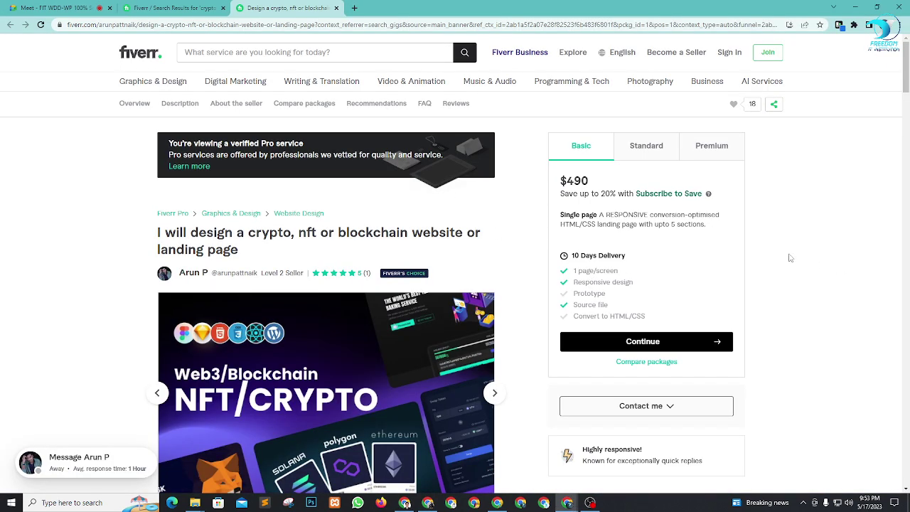
pyautogui.click(649, 150)
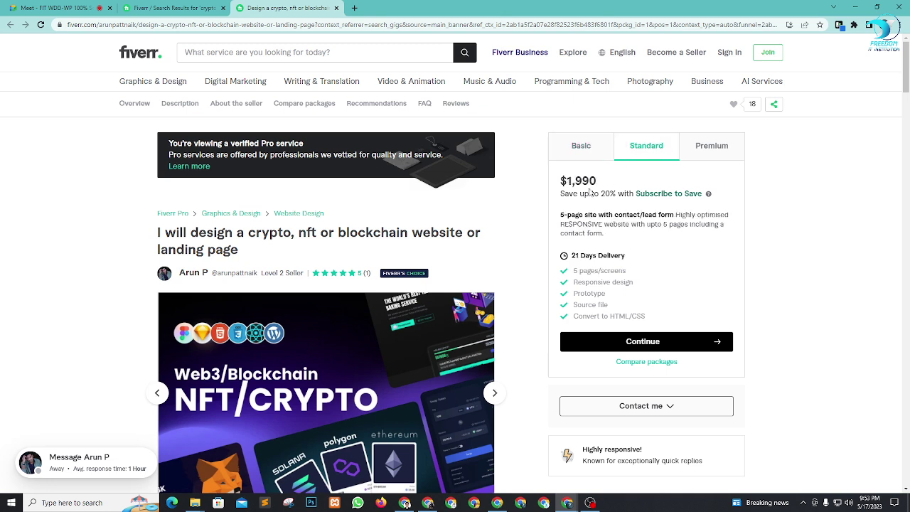
pyautogui.moveTo(562, 182); pyautogui.dragTo(604, 184)
pyautogui.click(863, 233)
pyautogui.click(774, 239)
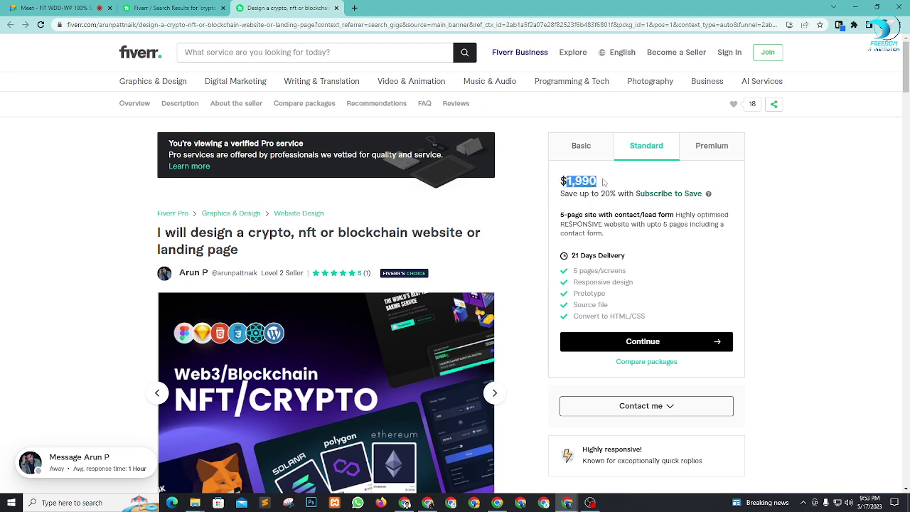
pyautogui.click(774, 213)
pyautogui.click(726, 149)
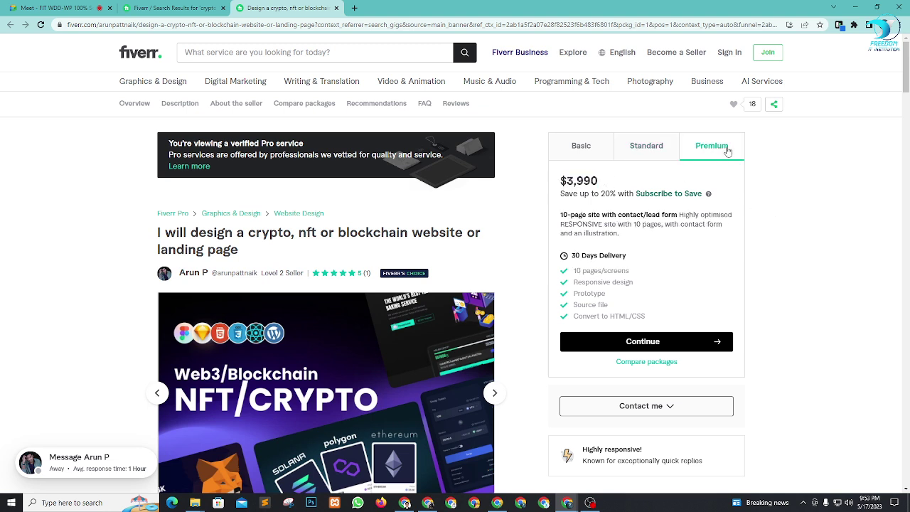
pyautogui.moveTo(561, 178); pyautogui.dragTo(617, 193)
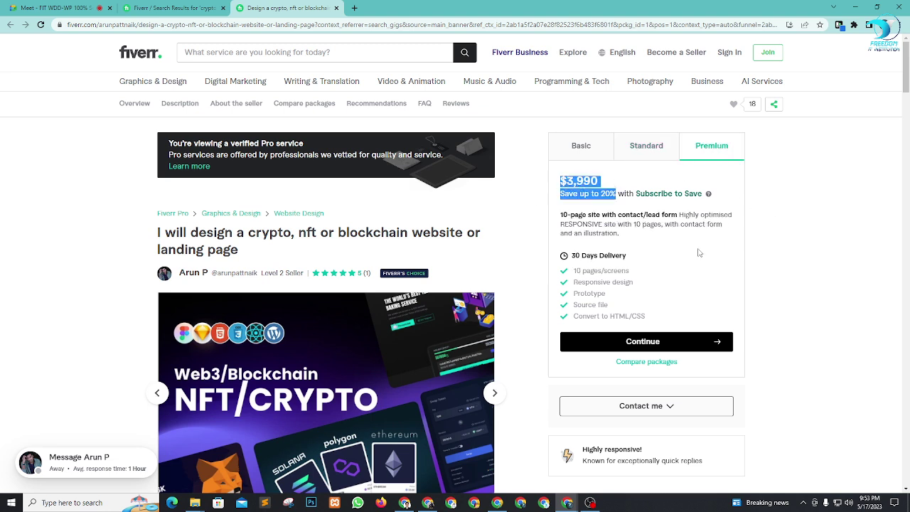
pyautogui.click(812, 266)
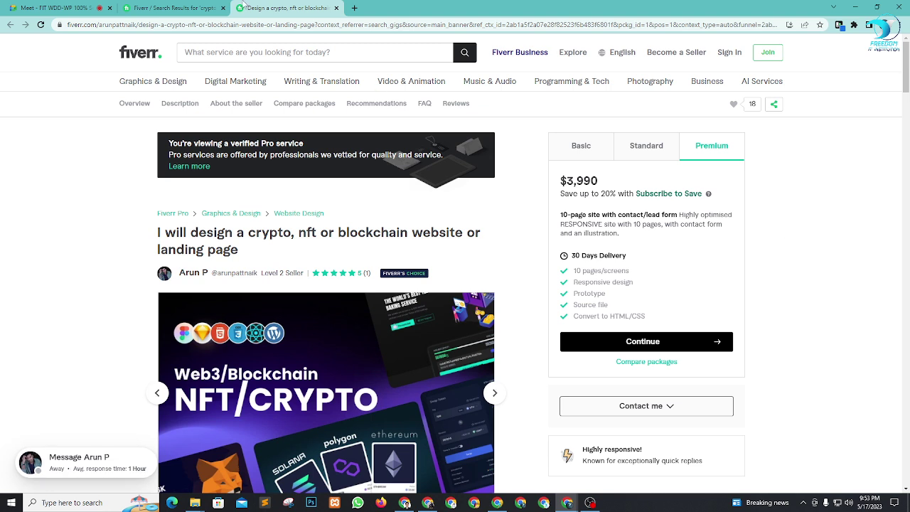
# Close the gig and open "I will design meme coin website or crypto token ico website" from the results in a new tab
pyautogui.click(336, 8)
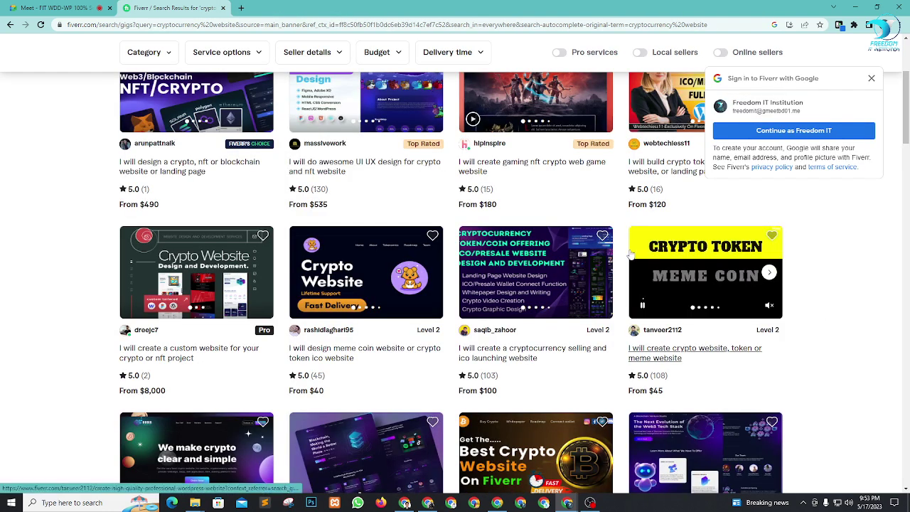
pyautogui.scroll(-1, 357, 280)
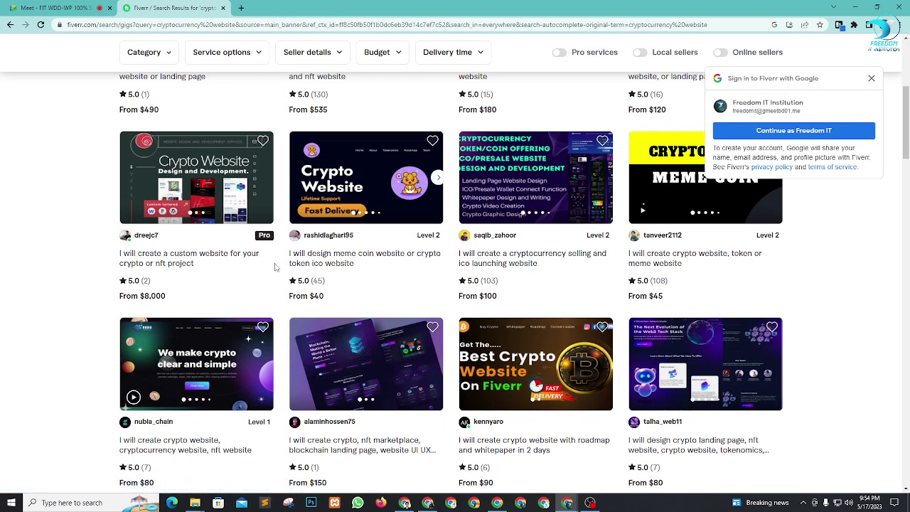
pyautogui.rightClick(324, 263)
pyautogui.click(346, 270)
pyautogui.click(277, 7)
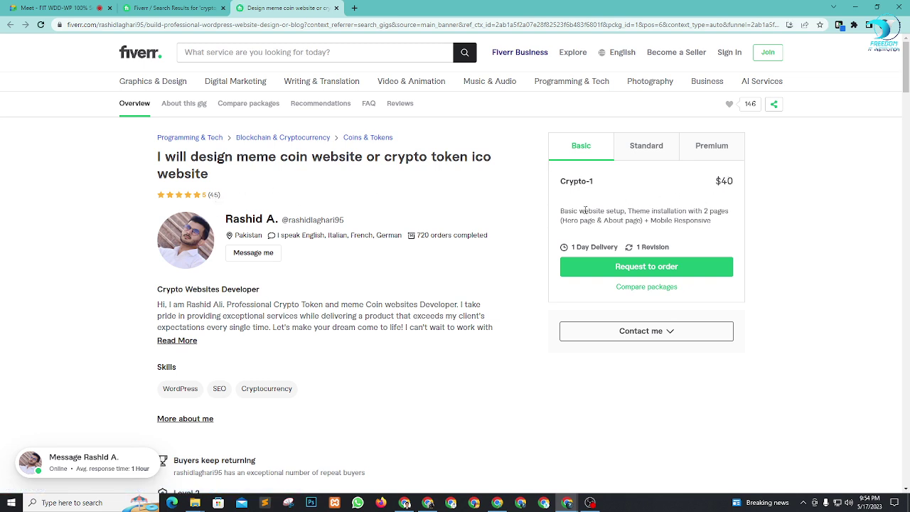
# Review the Basic, Standard and Premium packages of the meme coin website gig, highlighting key phrases in the descriptions
pyautogui.moveTo(584, 211); pyautogui.dragTo(627, 211)
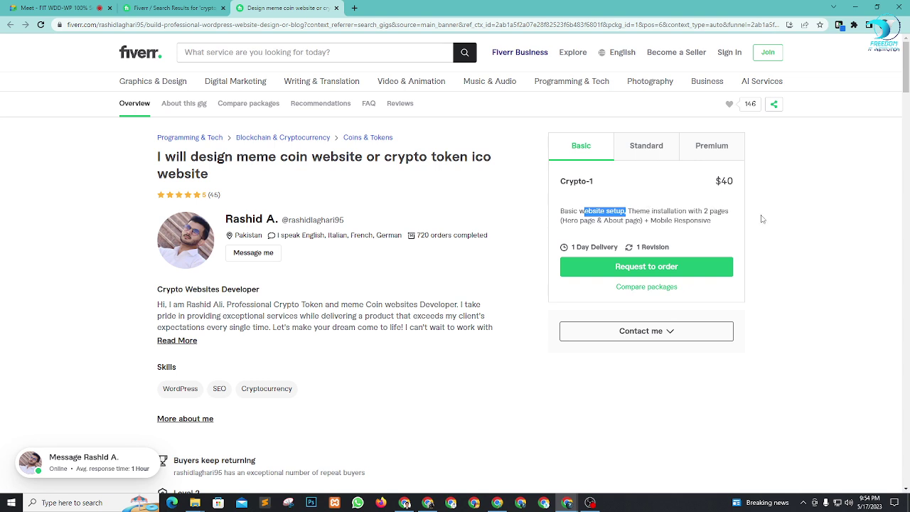
pyautogui.click(648, 148)
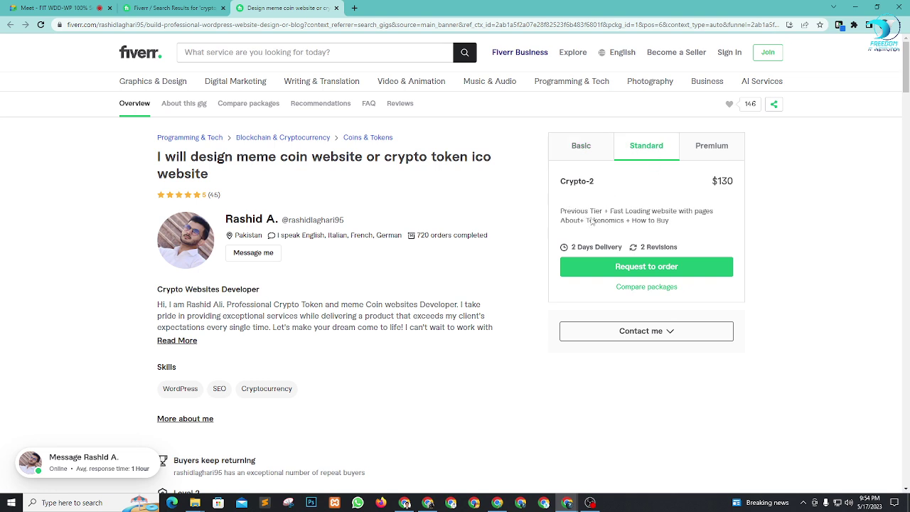
pyautogui.moveTo(636, 213); pyautogui.dragTo(674, 216)
pyautogui.click(685, 213)
pyautogui.moveTo(593, 221); pyautogui.dragTo(608, 221)
pyautogui.click(614, 221)
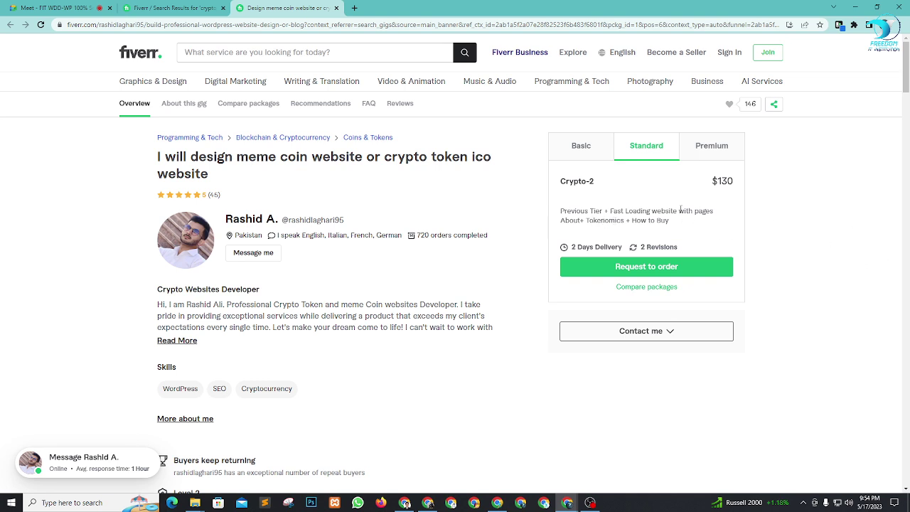
pyautogui.click(715, 150)
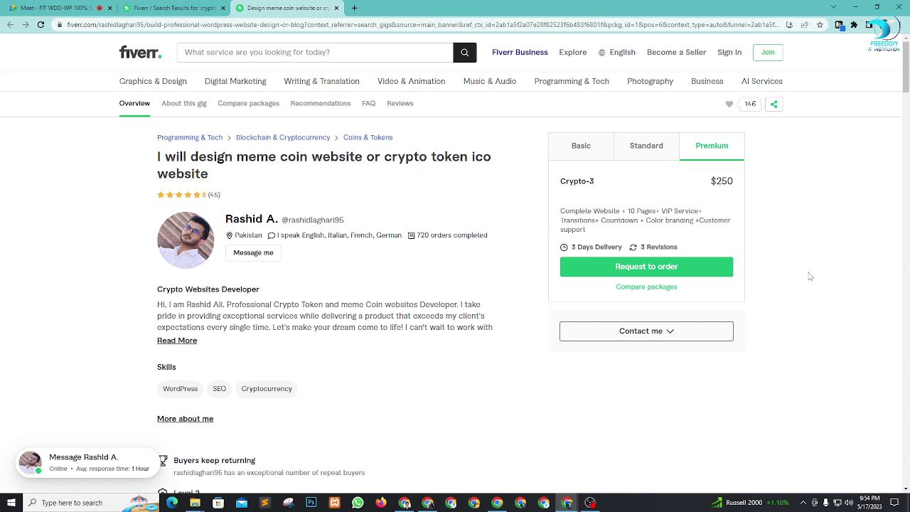
pyautogui.scroll(-2, 788, 320)
pyautogui.scroll(2, 788, 320)
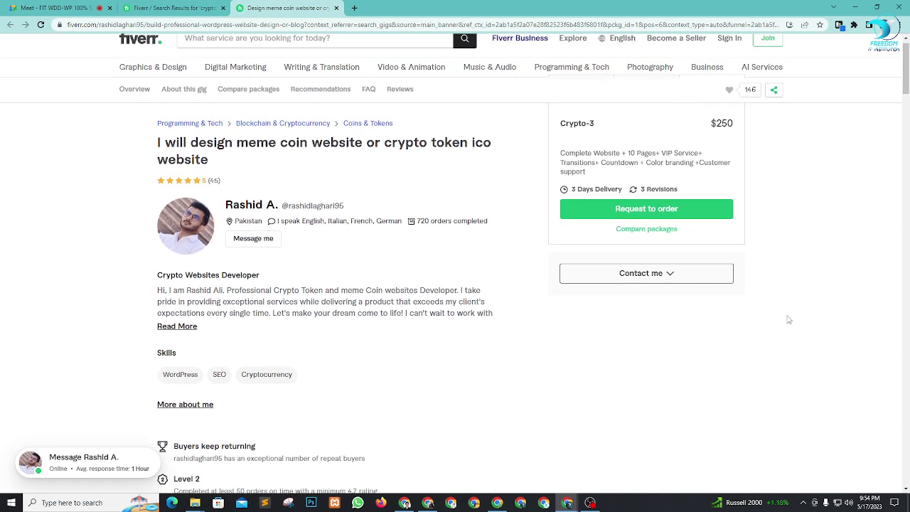
# Close the gig and open "I will create a custom website for your crypto or nft project" from the results in a new tab
pyautogui.click(335, 9)
pyautogui.scroll(-3, 580, 299)
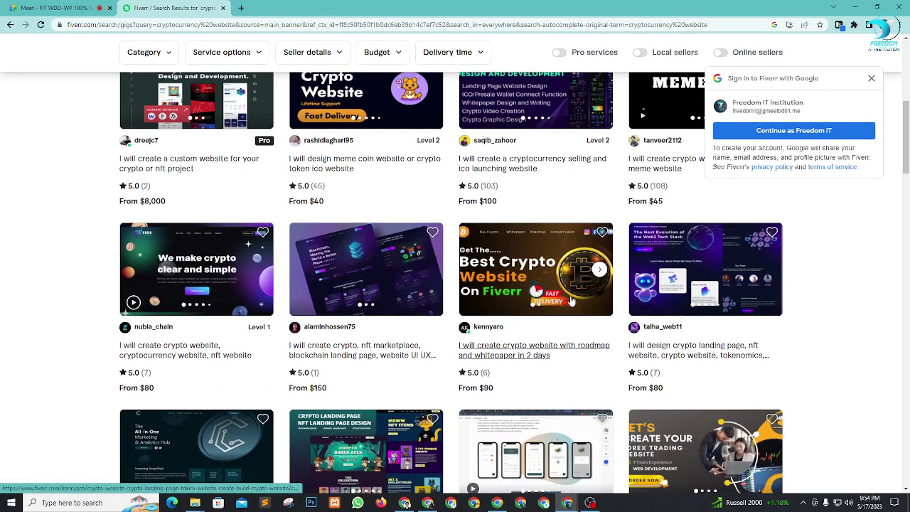
pyautogui.scroll(-1, 579, 299)
pyautogui.scroll(3, 209, 427)
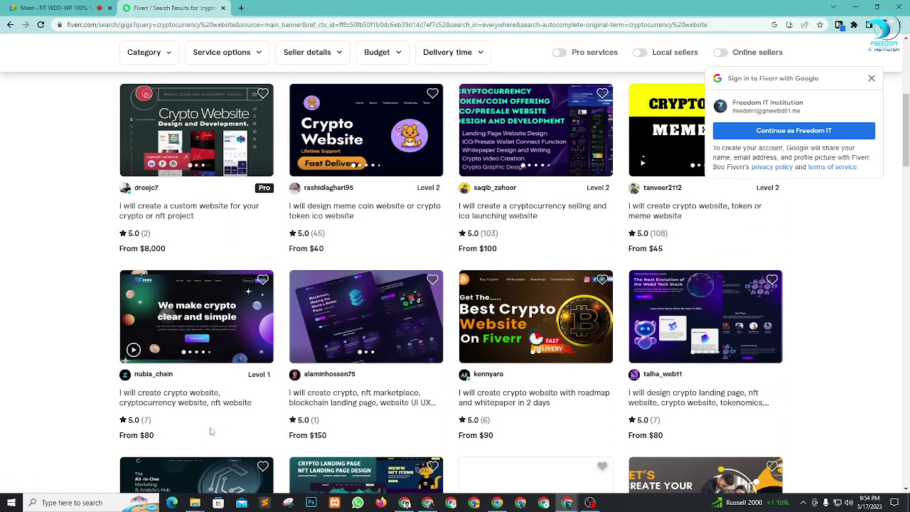
pyautogui.rightClick(183, 208)
pyautogui.click(242, 212)
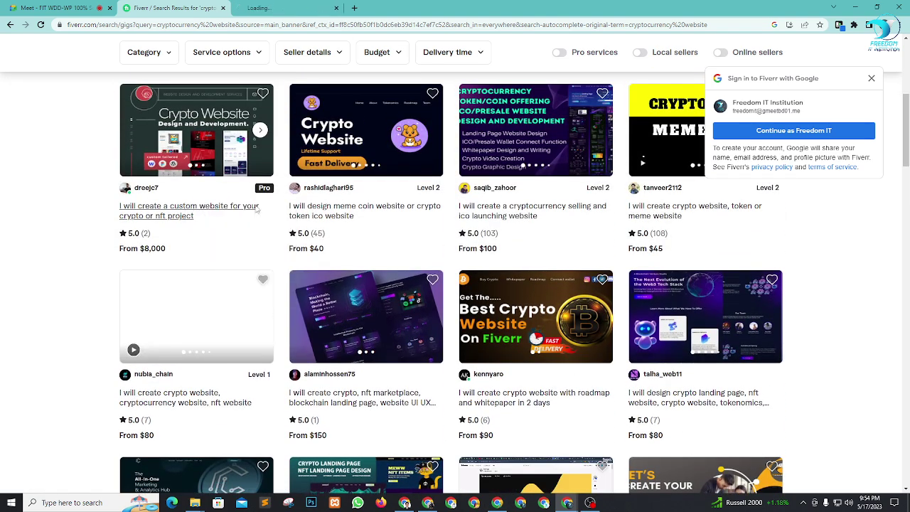
pyautogui.click(296, 7)
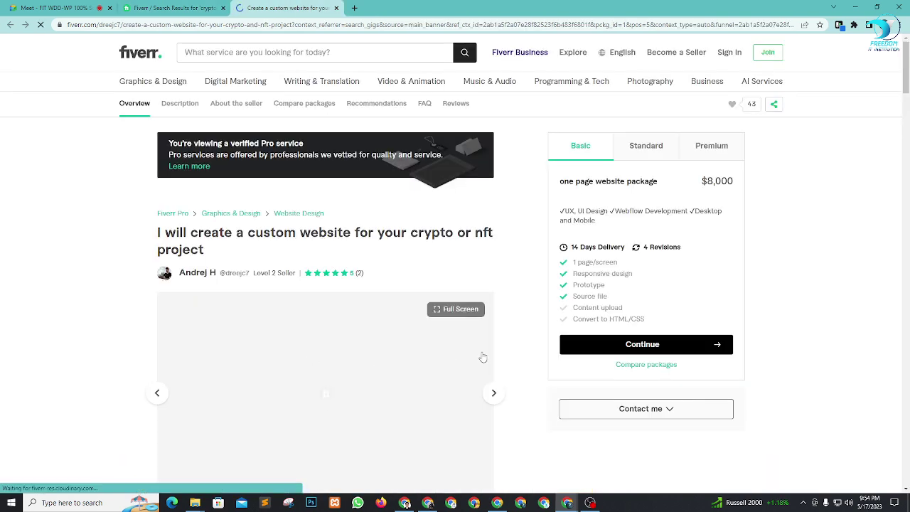
# Look over the custom crypto website gig and highlight the Webflow development item in its Basic package
pyautogui.scroll(-2, 493, 248)
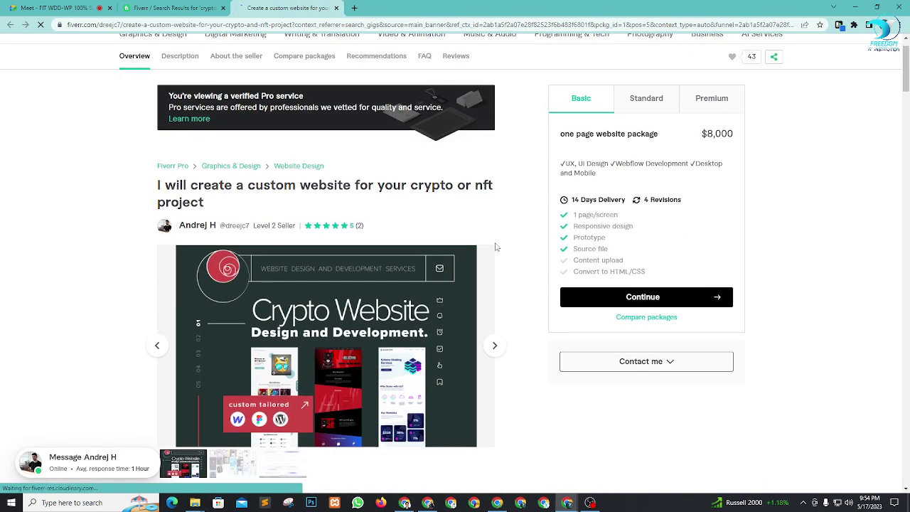
pyautogui.scroll(2, 513, 248)
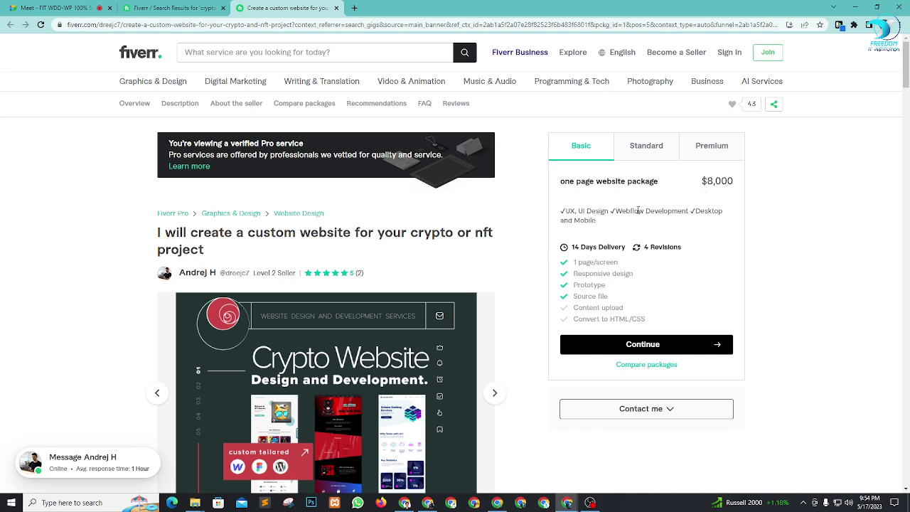
pyautogui.moveTo(637, 212); pyautogui.dragTo(691, 213)
pyautogui.click(857, 280)
# Switch to the Coeus ICO demo site, inspect the page and preview its homepage at iPhone 12 Pro dimensions
pyautogui.click(404, 502)
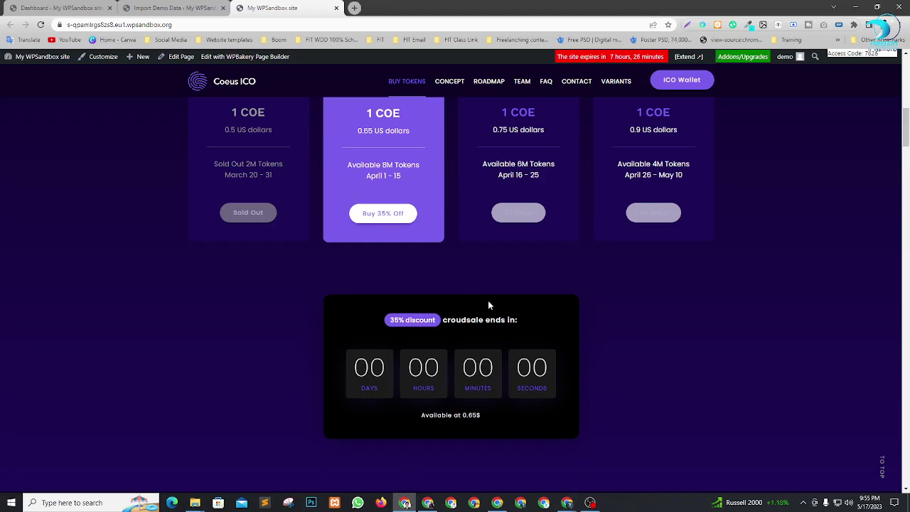
pyautogui.rightClick(775, 226)
pyautogui.click(775, 393)
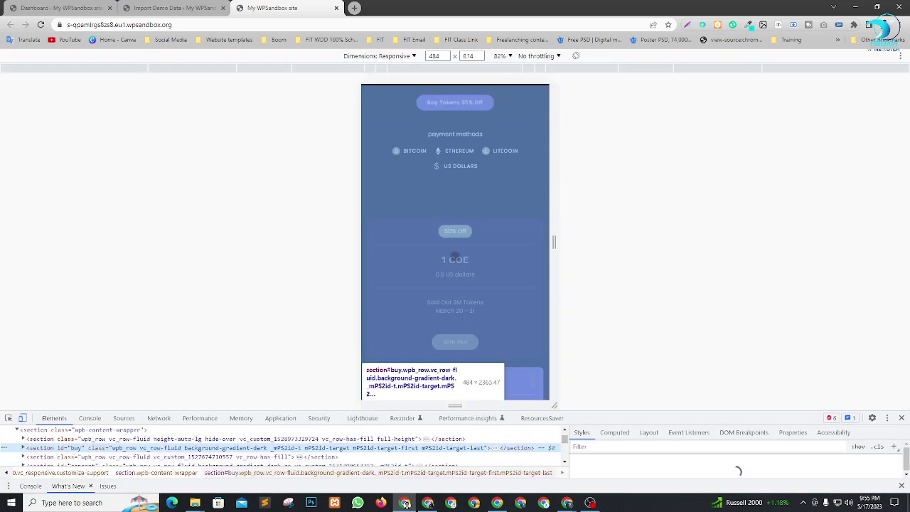
pyautogui.scroll(10, 448, 245)
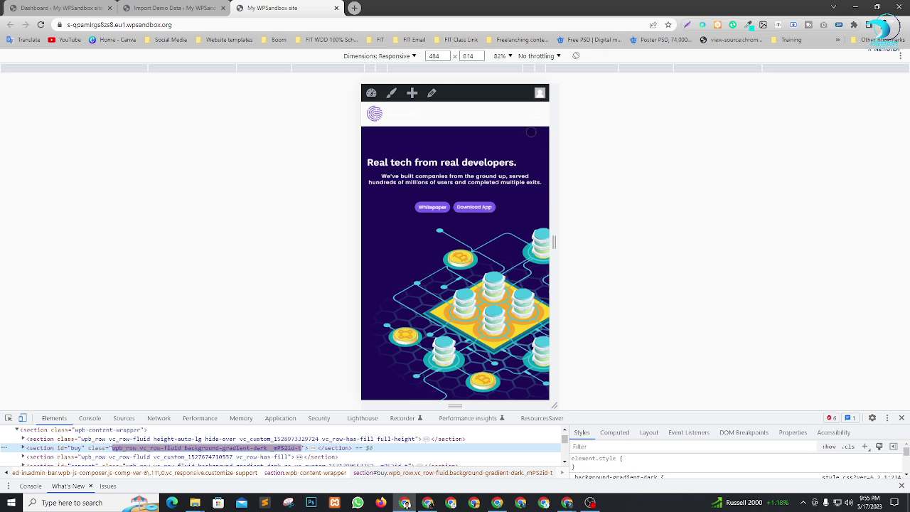
pyautogui.click(412, 57)
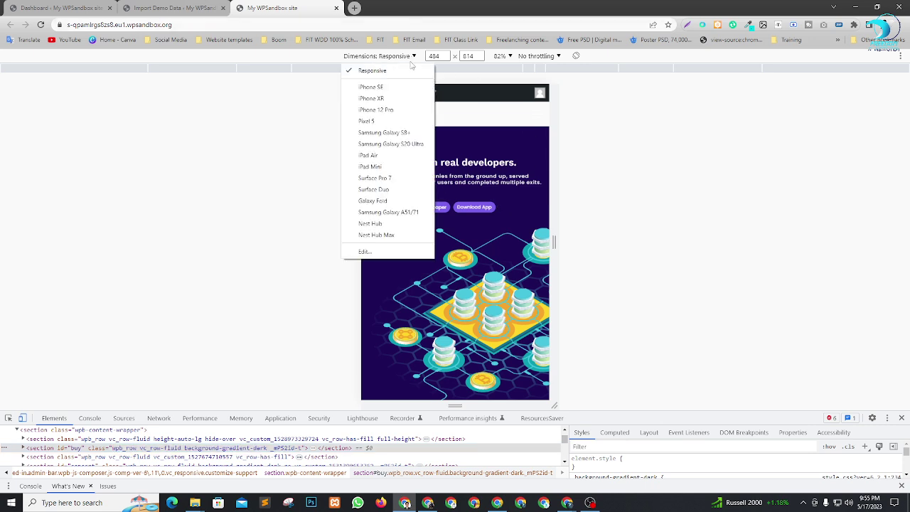
pyautogui.click(377, 110)
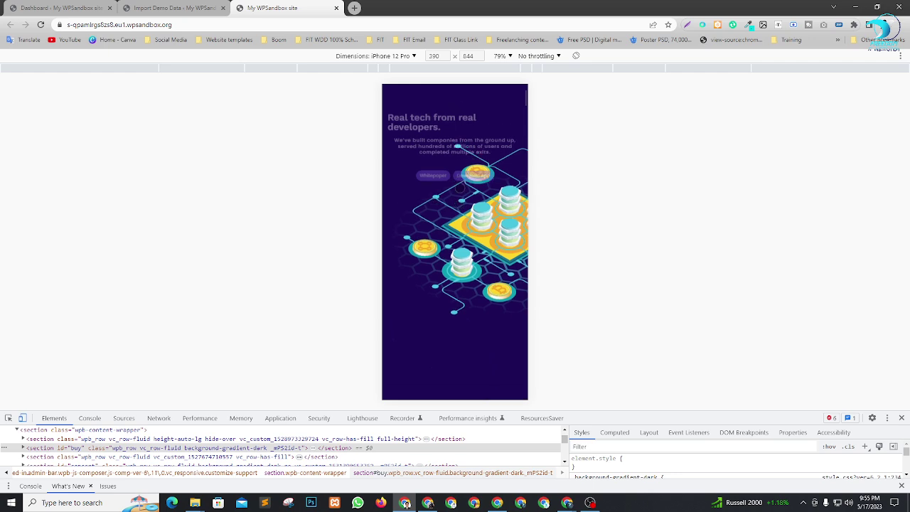
# Look through the demo homepage at iPhone 12 Pro size and in a Responsive preview about 504 px wide
pyautogui.scroll(-15, 460, 192)
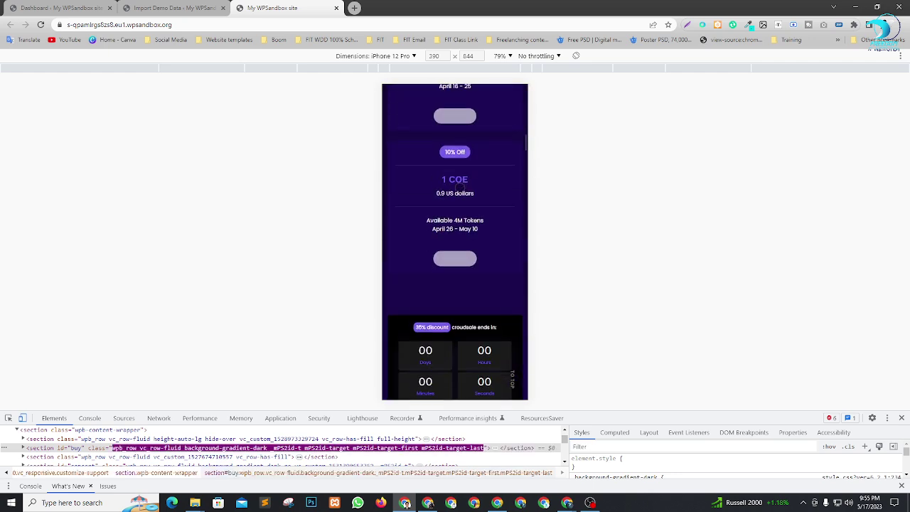
pyautogui.scroll(-5, 460, 192)
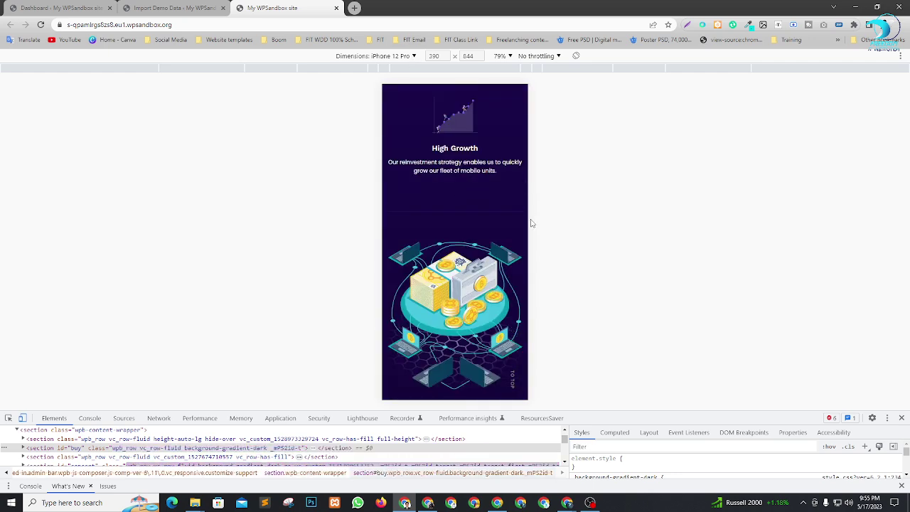
pyautogui.click(384, 55)
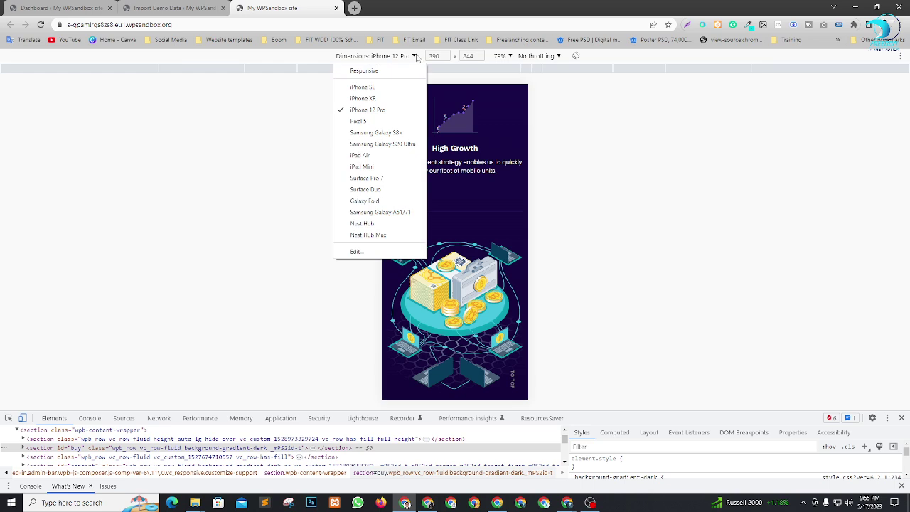
pyautogui.click(373, 71)
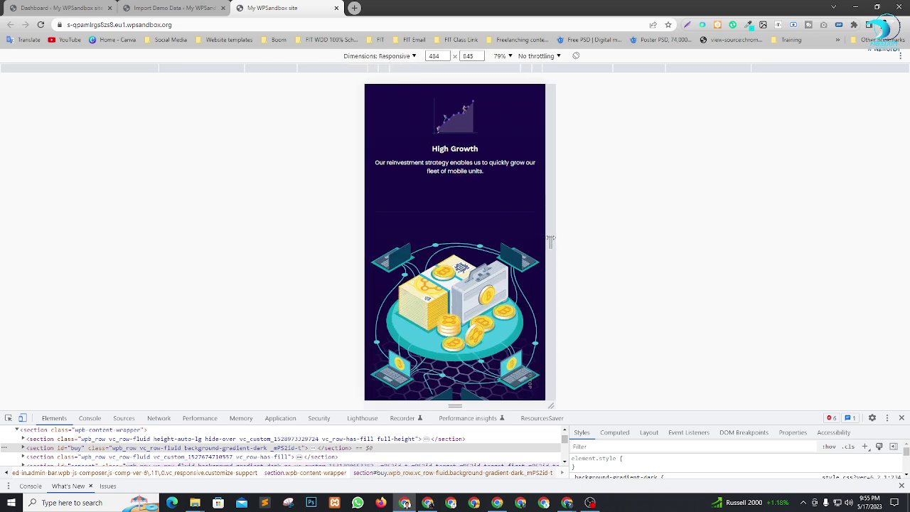
pyautogui.moveTo(542, 238); pyautogui.dragTo(554, 262)
pyautogui.scroll(-10, 455, 241)
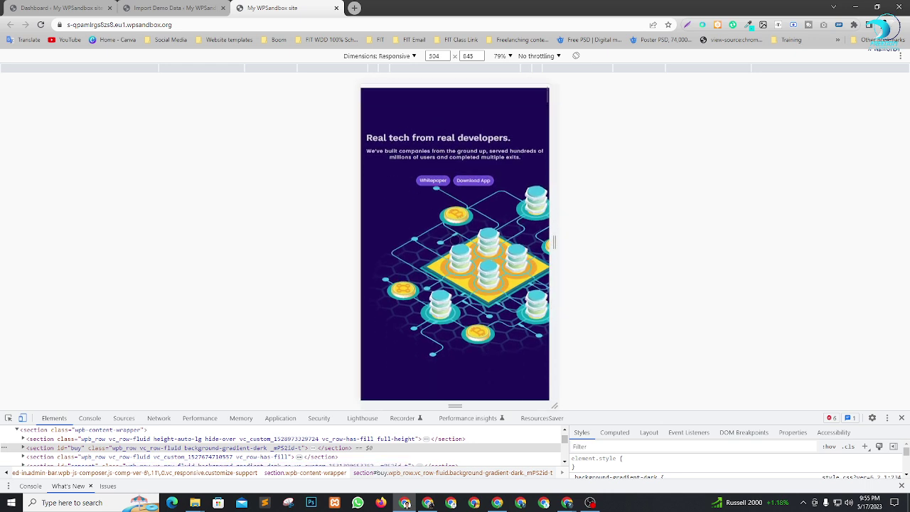
pyautogui.scroll(-5, 455, 239)
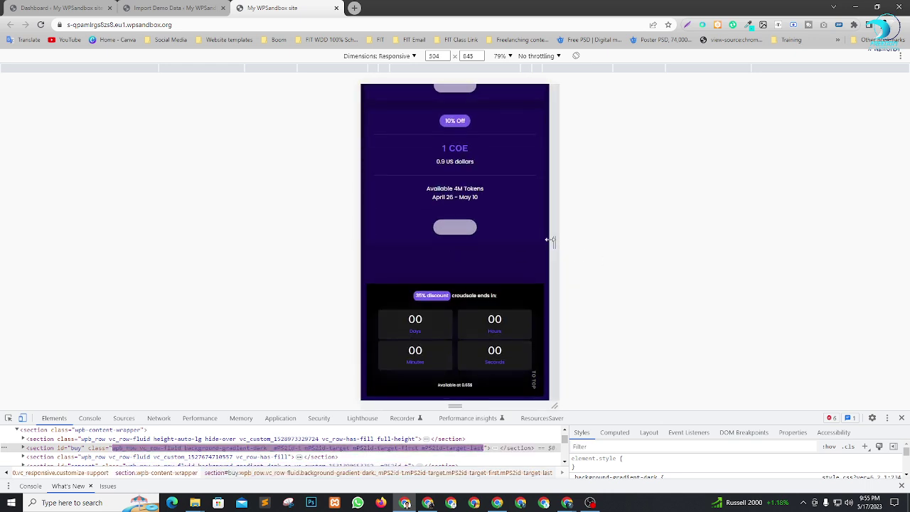
# Widen the responsive preview to about 2119 px, check the token sale section and close the developer tools
pyautogui.moveTo(554, 241); pyautogui.dragTo(857, 264)
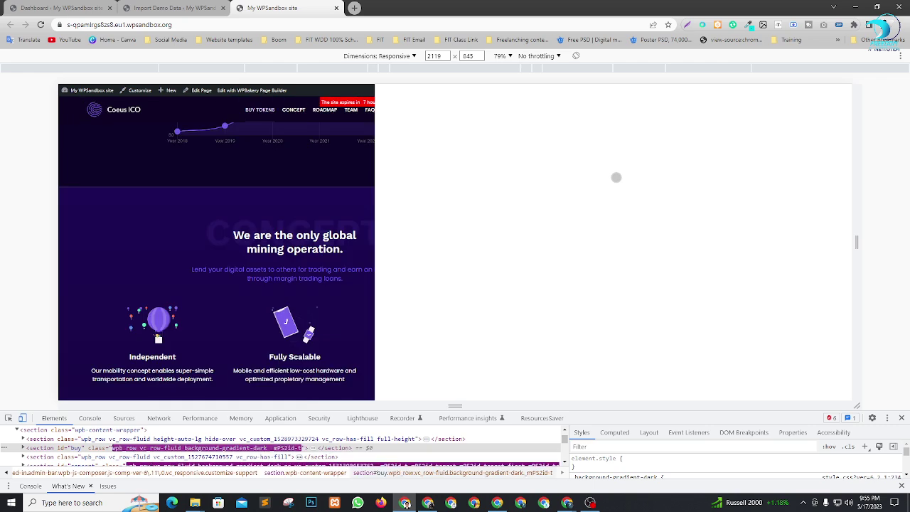
pyautogui.scroll(10, 561, 221)
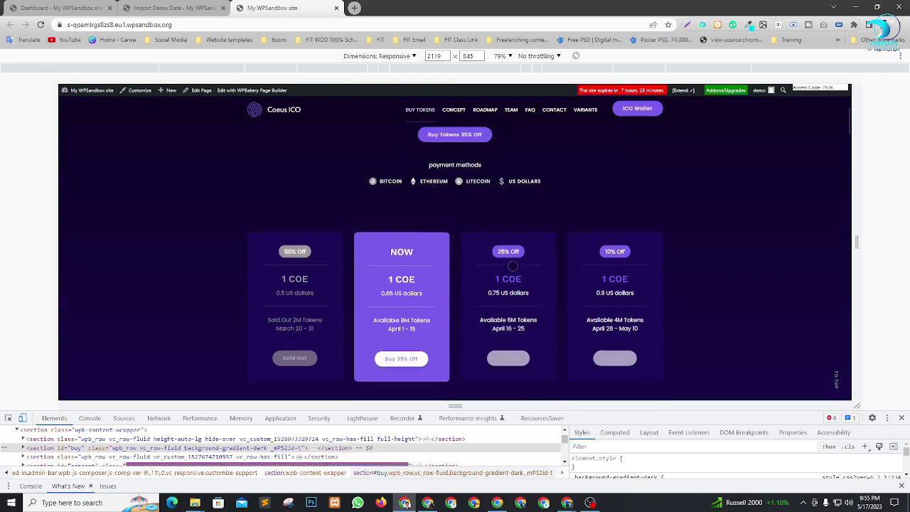
pyautogui.click(902, 419)
# Switch back to the Fiverr custom crypto website gig and view its Standard and Premium packages
pyautogui.hotkey('alt', 'Tab')
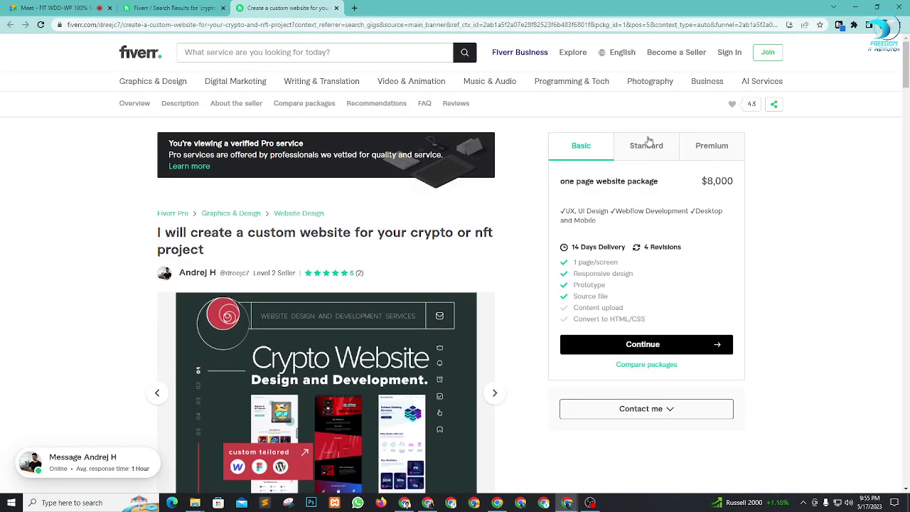
pyautogui.click(649, 152)
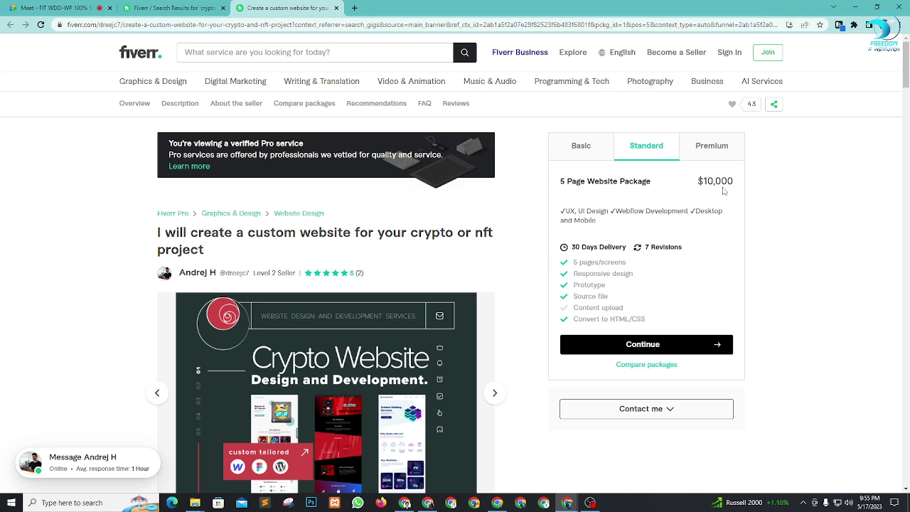
pyautogui.click(713, 150)
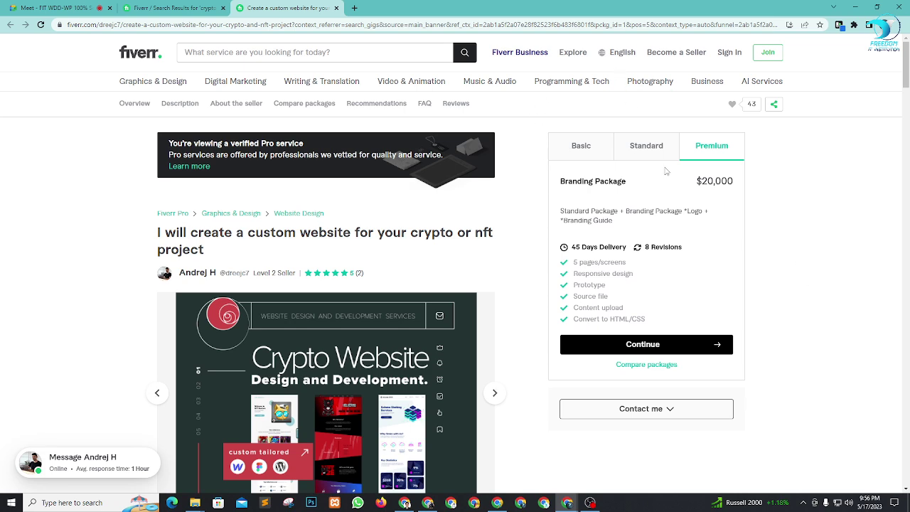
# Read through the custom crypto website gig's description, platforms and seller section, and close the gig
pyautogui.scroll(-1, 792, 286)
pyautogui.scroll(-2, 711, 298)
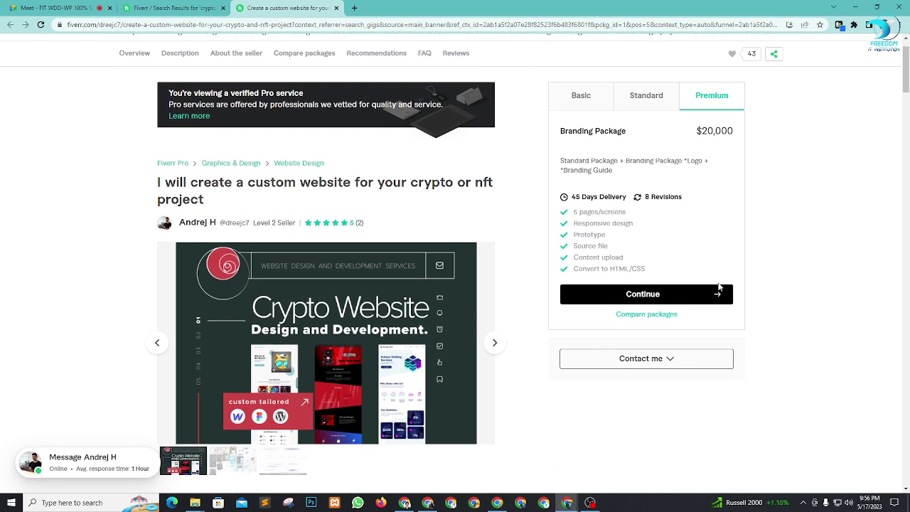
pyautogui.scroll(1, 558, 306)
pyautogui.scroll(-1, 558, 277)
pyautogui.scroll(-1, 711, 277)
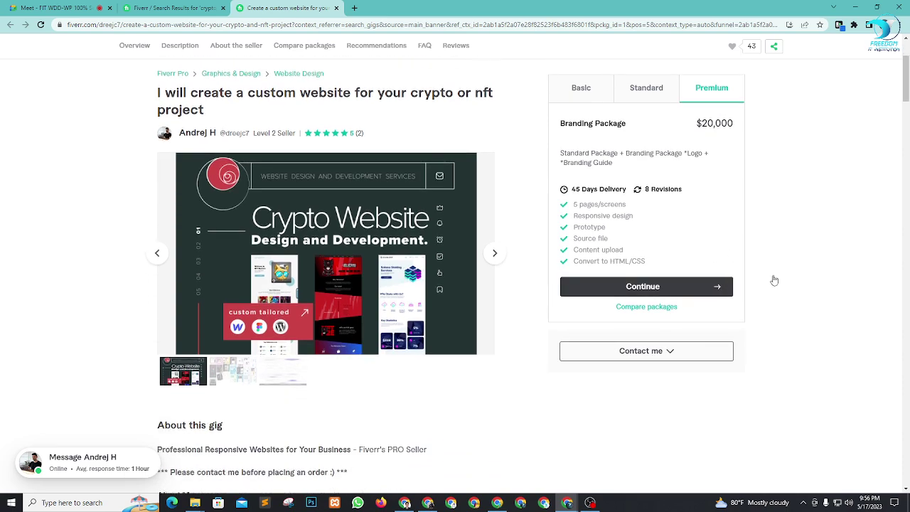
pyautogui.scroll(1, 529, 289)
pyautogui.scroll(-5, 473, 294)
pyautogui.scroll(-5, 474, 301)
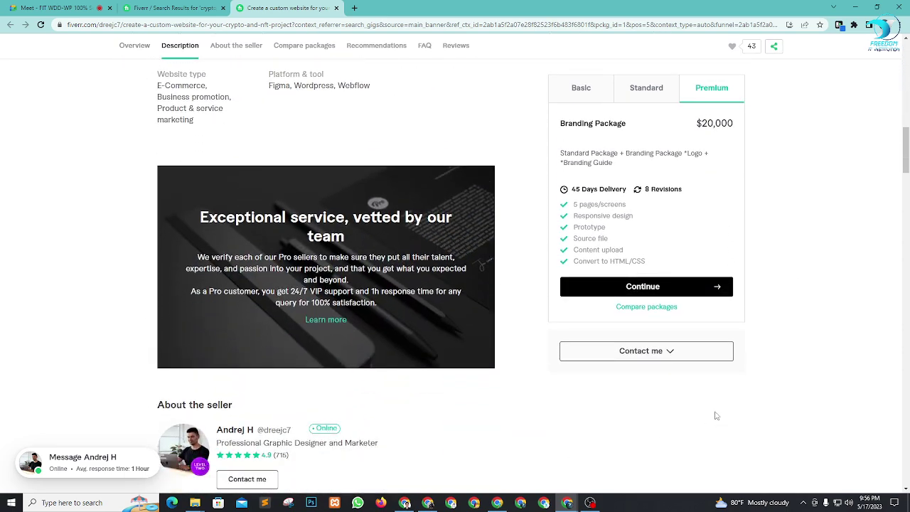
pyautogui.scroll(5, 718, 415)
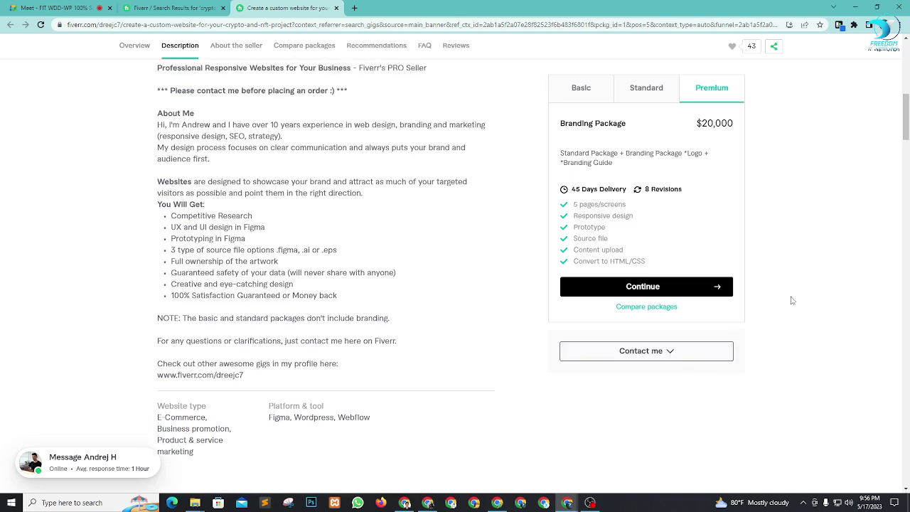
pyautogui.scroll(-1, 777, 289)
pyautogui.scroll(-1, 777, 290)
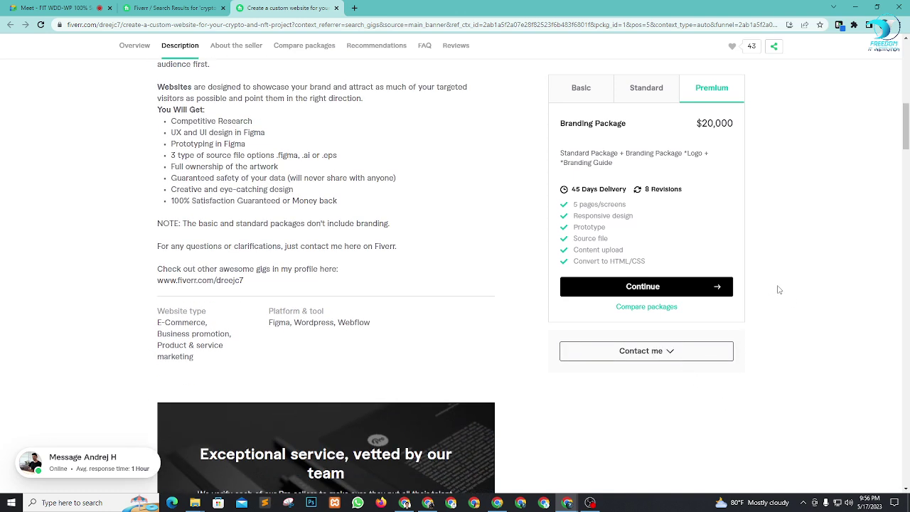
pyautogui.scroll(1, 779, 289)
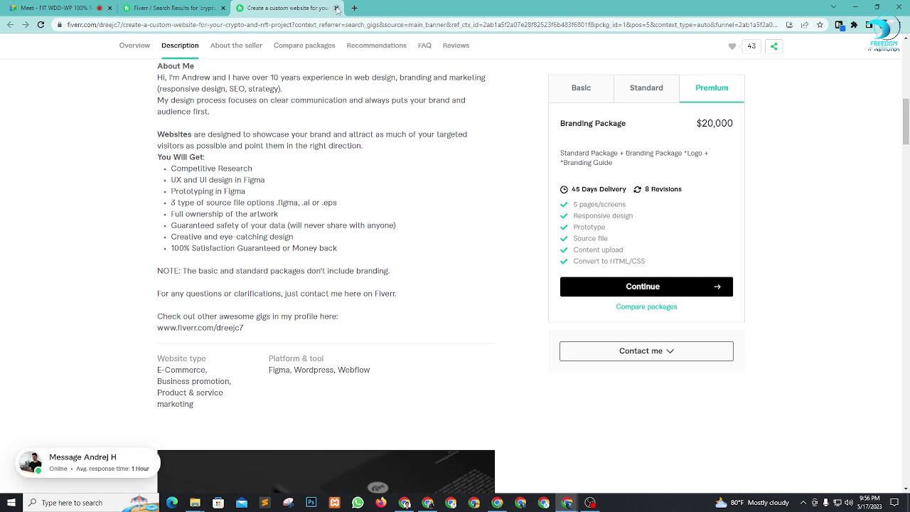
pyautogui.hotkey('ctrl', 'w')
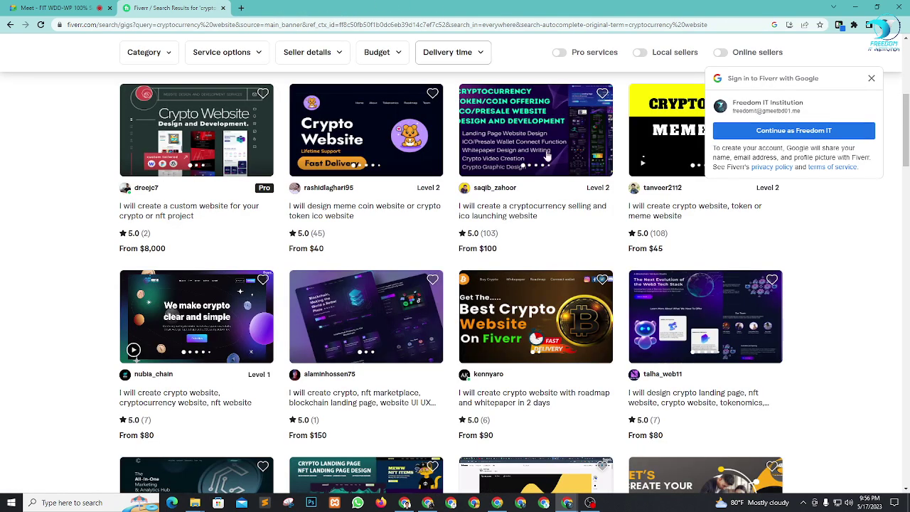
# Dismiss the Google sign-in prompt and highlight the number of services available for "cryptocurrency website"
pyautogui.click(871, 79)
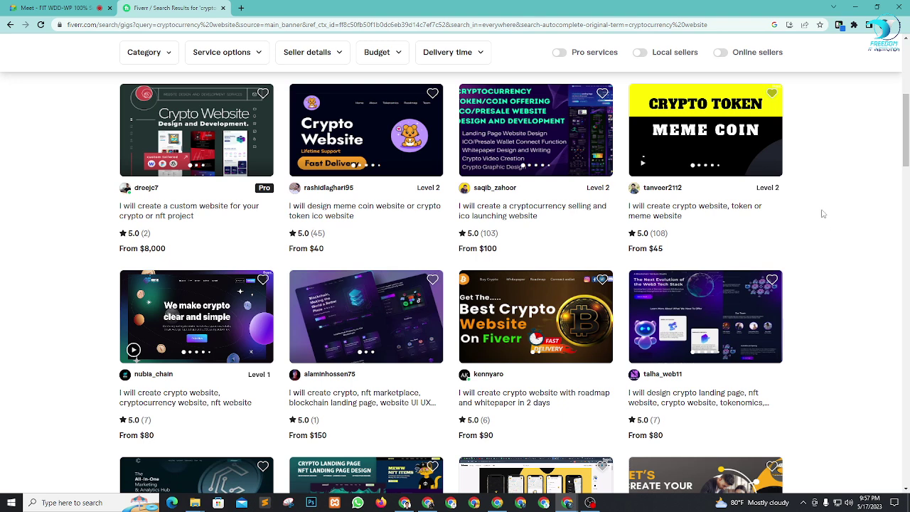
pyautogui.scroll(5, 483, 288)
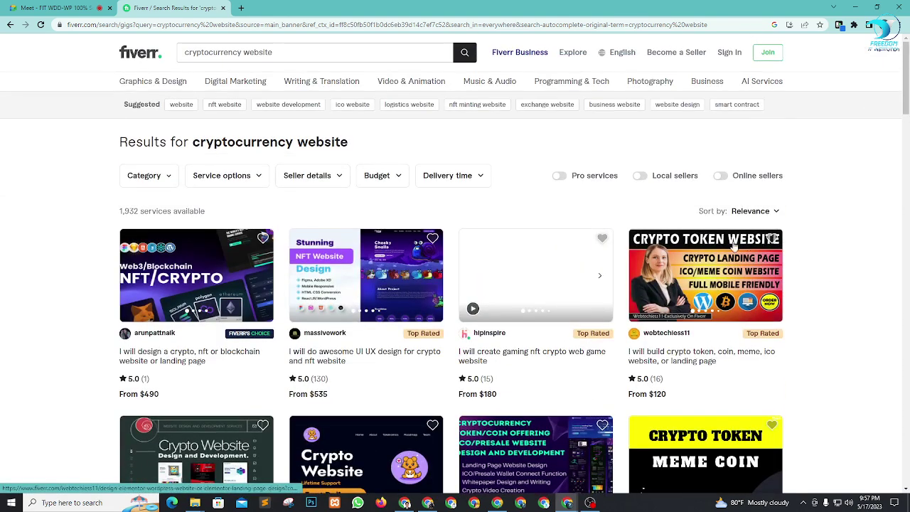
pyautogui.scroll(-2, 374, 232)
pyautogui.scroll(2, 483, 255)
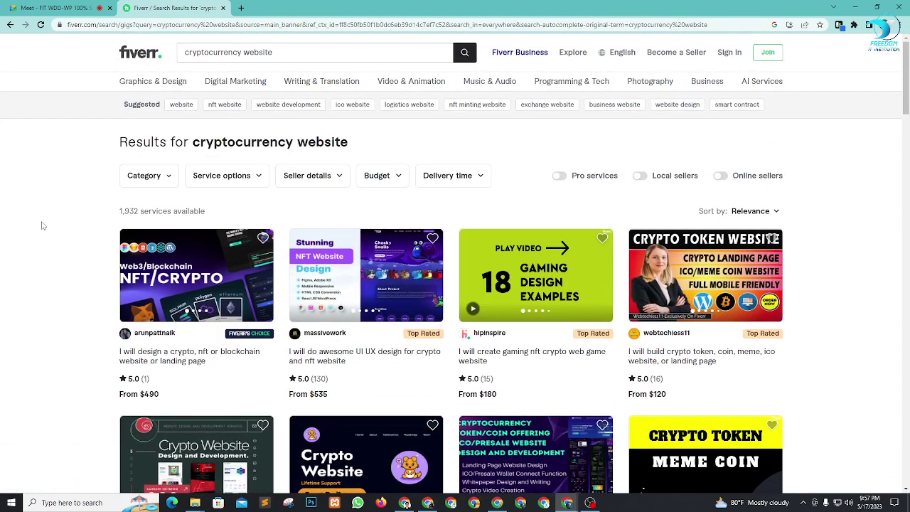
pyautogui.moveTo(120, 211); pyautogui.dragTo(220, 212)
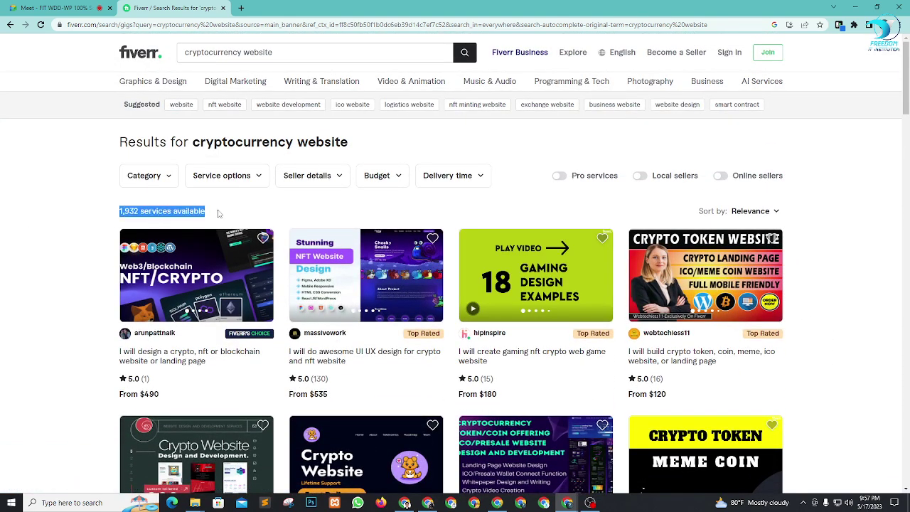
pyautogui.click(74, 228)
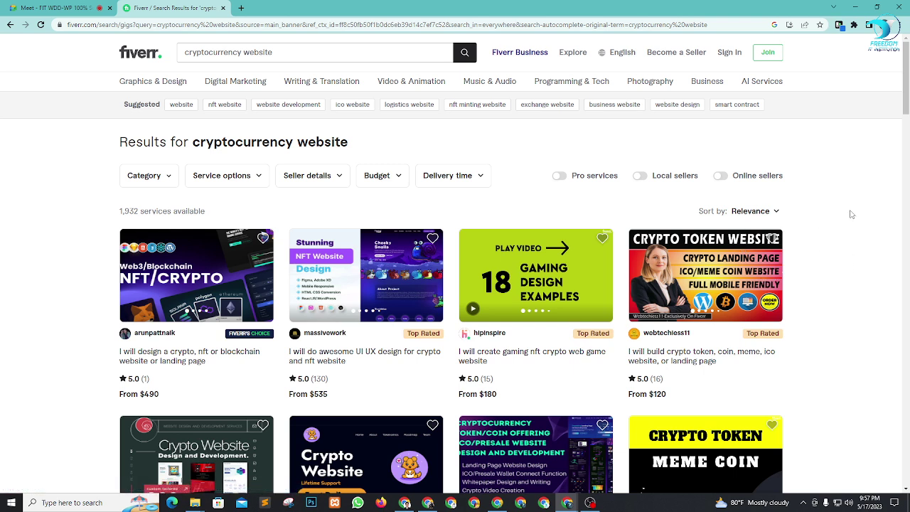
# Filter the cryptocurrency website results to online sellers and highlight the number of available services
pyautogui.click(721, 176)
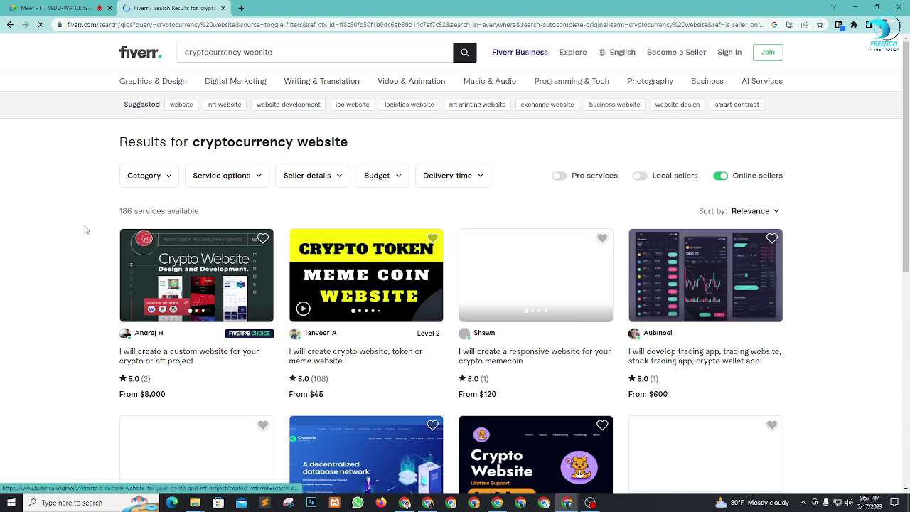
pyautogui.moveTo(143, 211); pyautogui.dragTo(78, 221)
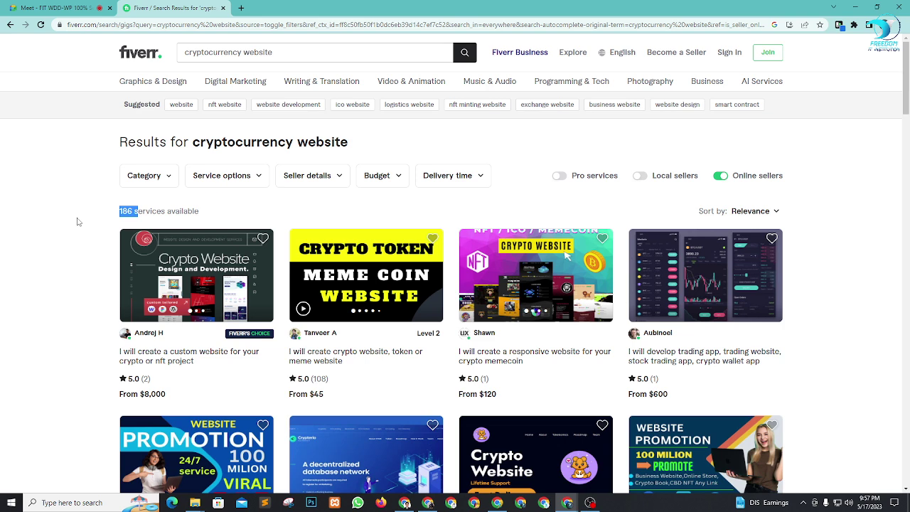
pyautogui.scroll(-2, 211, 270)
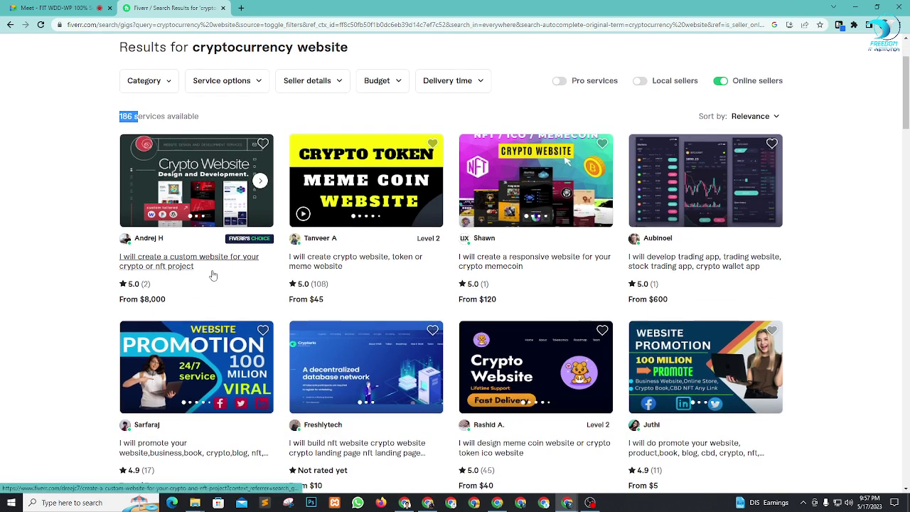
pyautogui.click(49, 197)
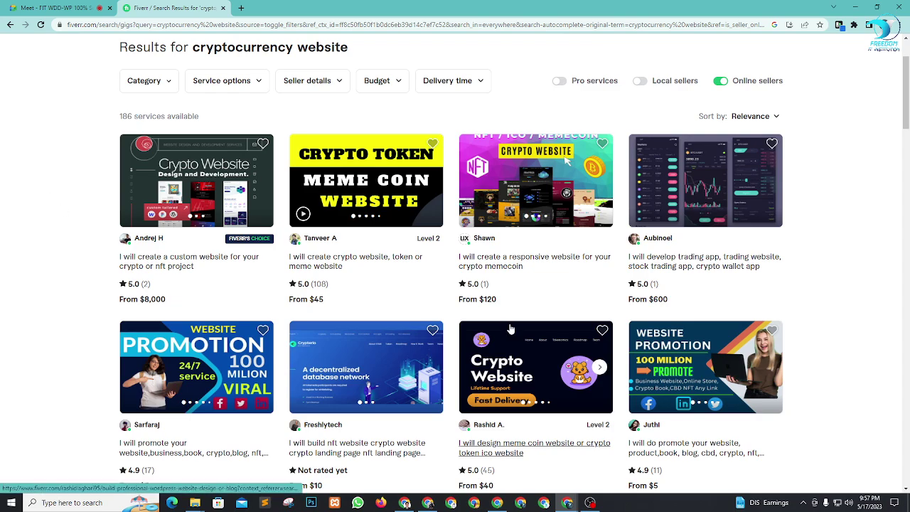
# Browse the gigs from online sellers and close the Fiverr search results
pyautogui.scroll(-3, 530, 426)
pyautogui.scroll(-1, 577, 327)
pyautogui.scroll(6, 602, 375)
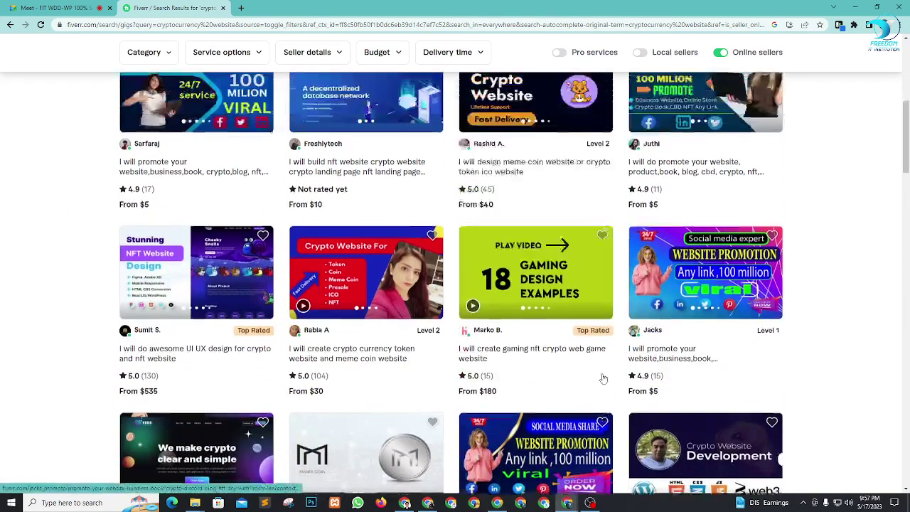
pyautogui.click(222, 8)
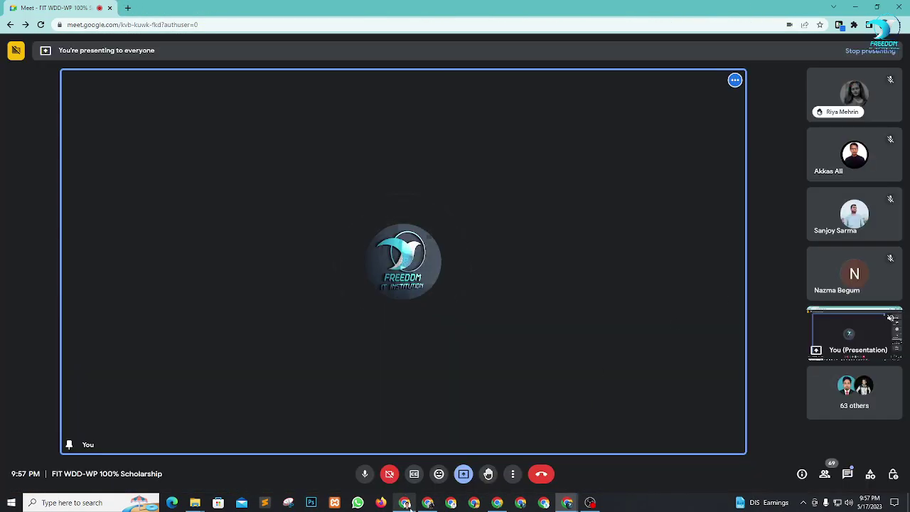
# Switch to the Coeus ICO demo site and look through its desktop homepage down to the Roadmap section
pyautogui.click(404, 502)
pyautogui.scroll(-5, 505, 197)
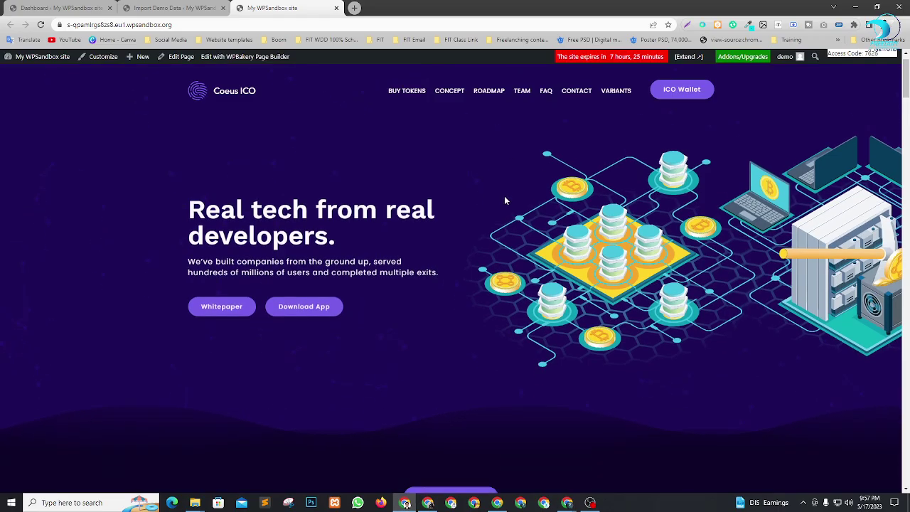
pyautogui.scroll(5, 561, 341)
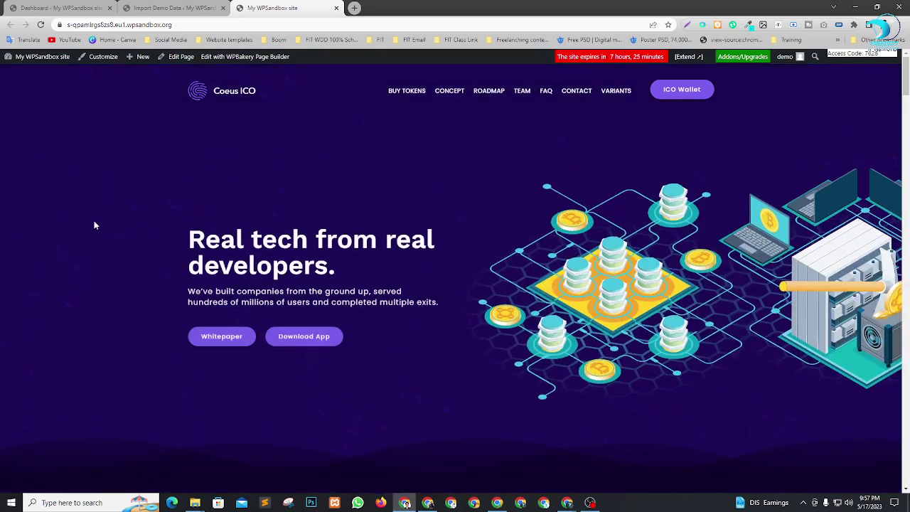
pyautogui.scroll(-8, 254, 287)
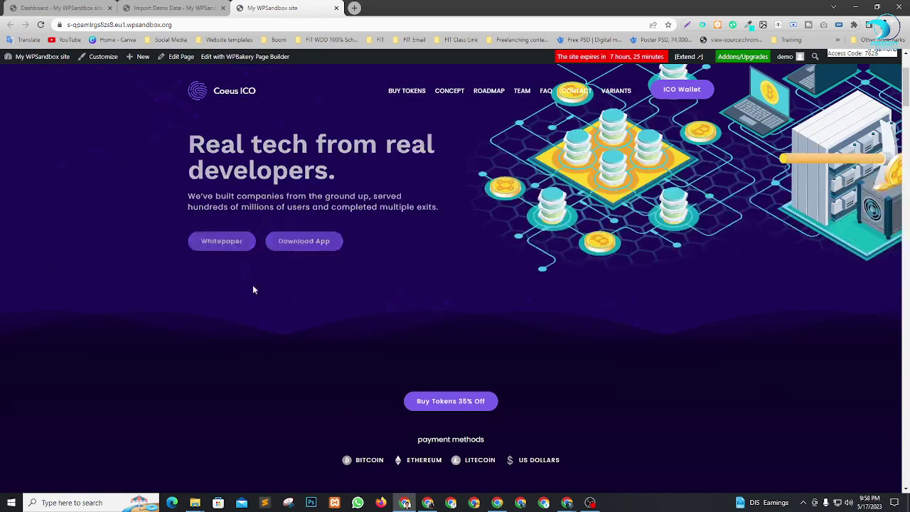
pyautogui.scroll(-10, 307, 301)
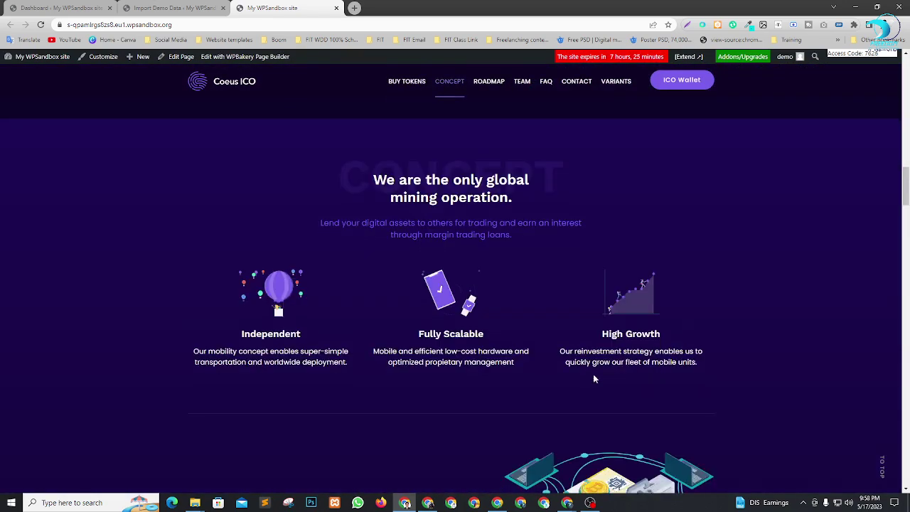
pyautogui.scroll(-6, 674, 344)
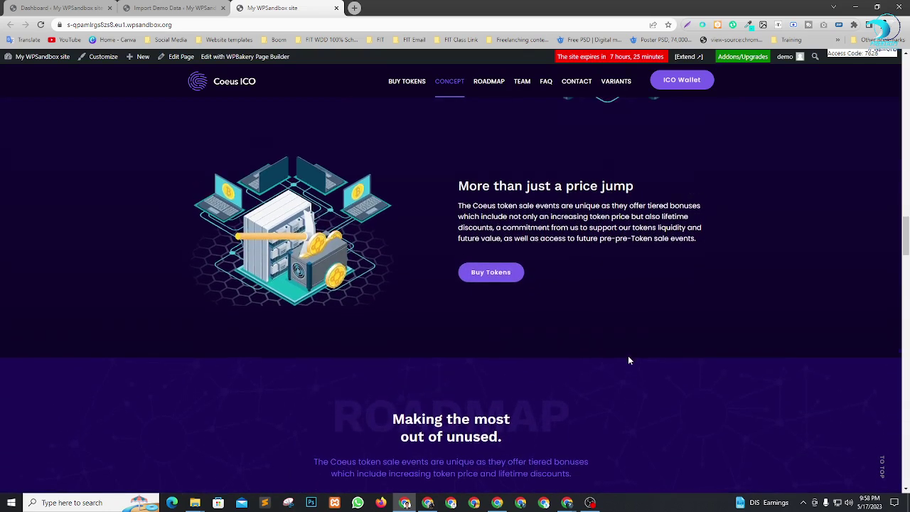
pyautogui.scroll(1, 638, 349)
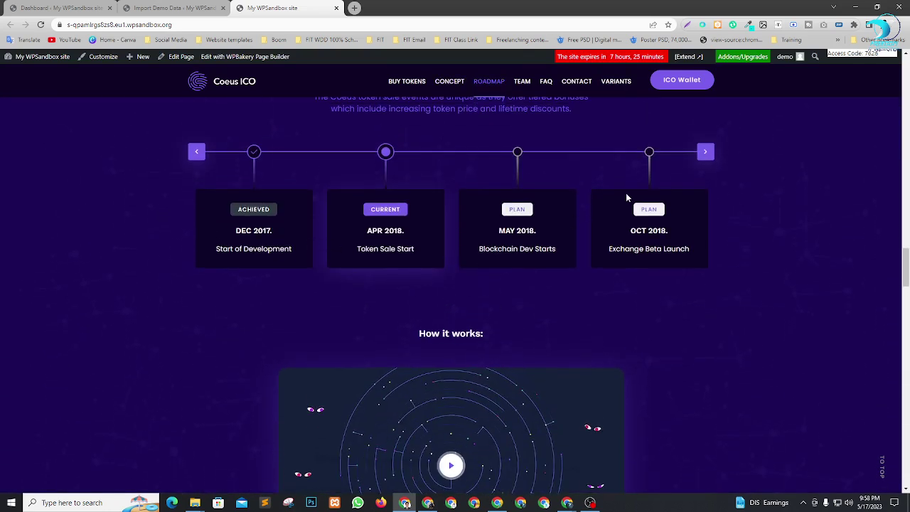
# Browse through the milestones of the homepage's Roadmap timeline
pyautogui.click(704, 152)
pyautogui.click(705, 152)
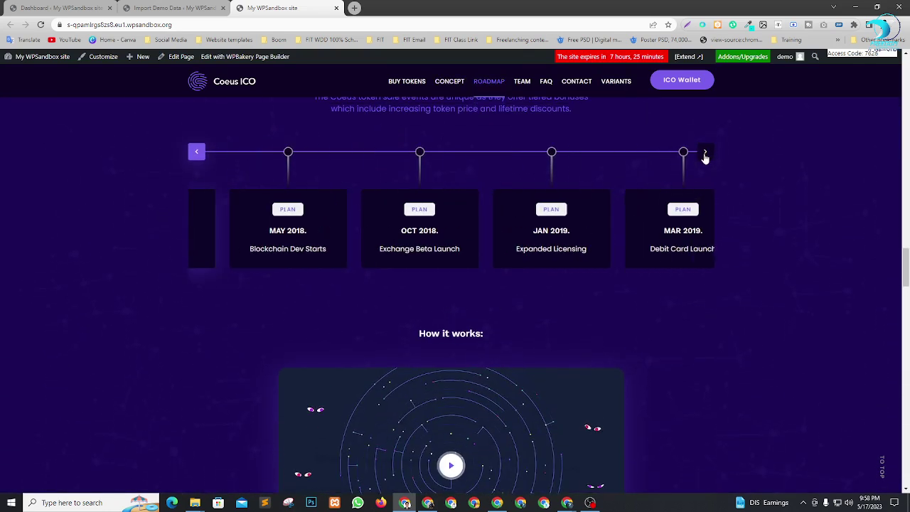
pyautogui.click(705, 152)
pyautogui.click(704, 154)
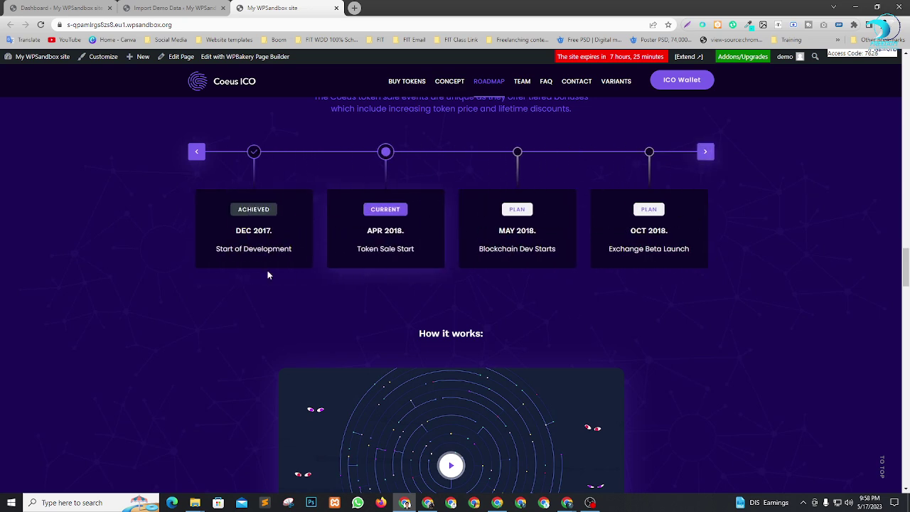
# Look over the How it works video and the wallet section with its Download App options
pyautogui.scroll(-3, 587, 350)
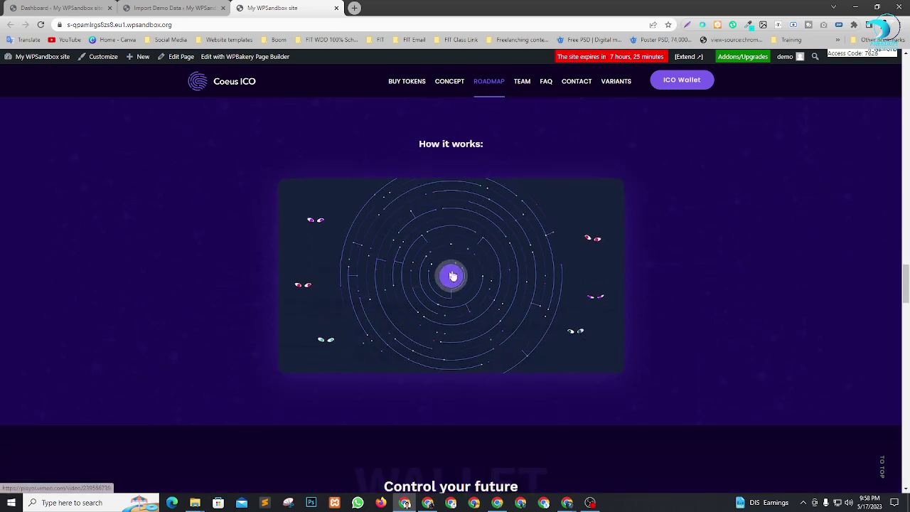
pyautogui.scroll(-5, 568, 295)
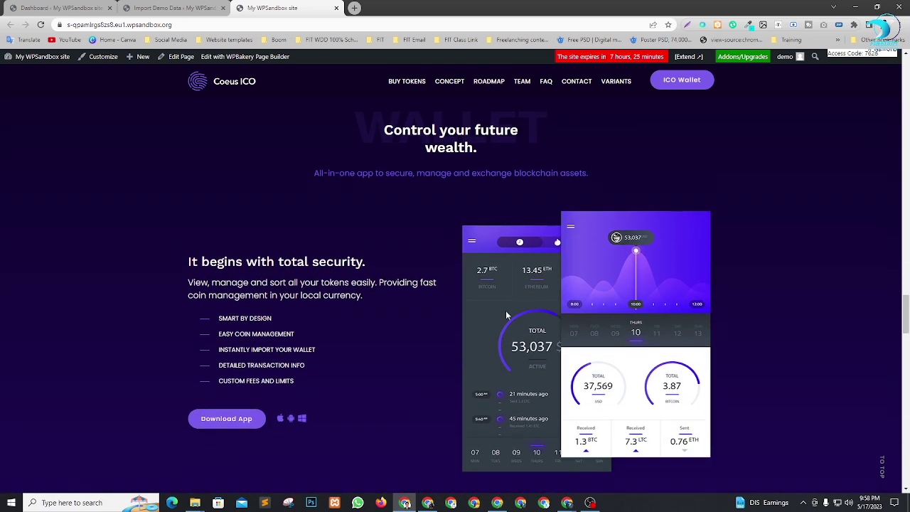
pyautogui.scroll(-1, 507, 315)
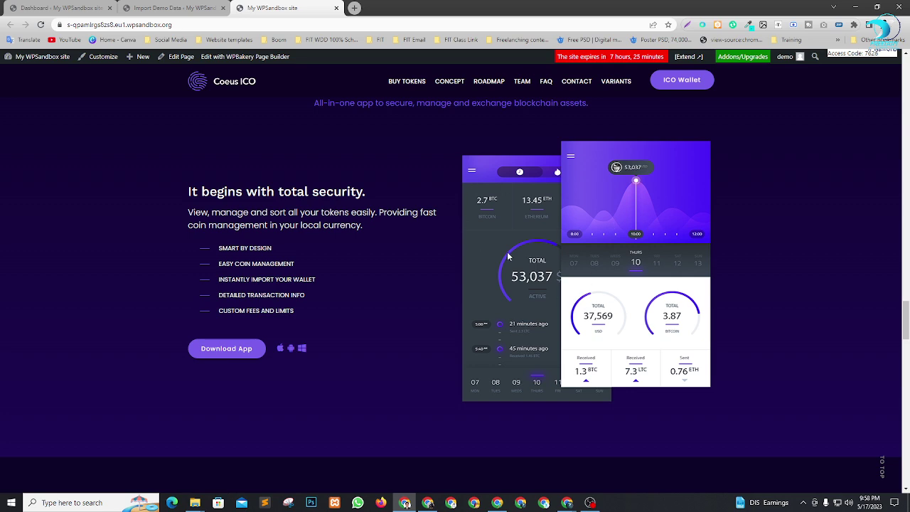
pyautogui.scroll(-1, 568, 313)
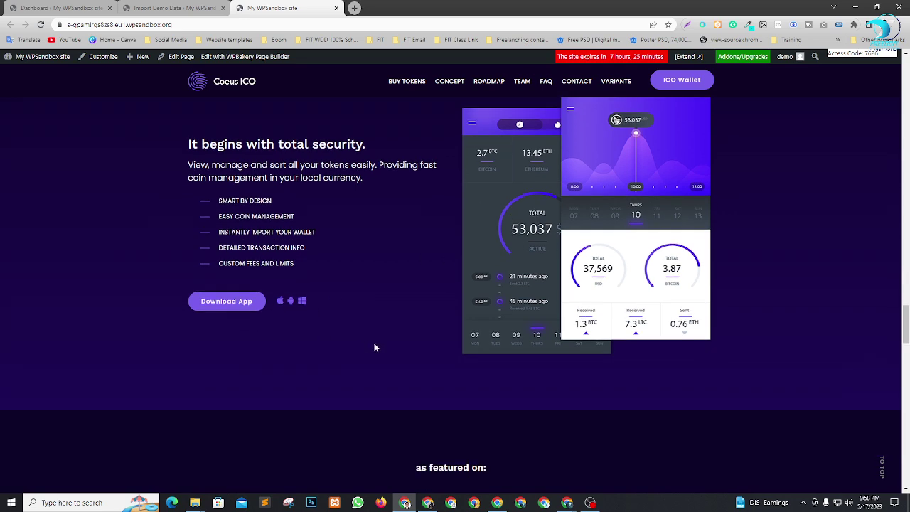
pyautogui.scroll(2, 504, 326)
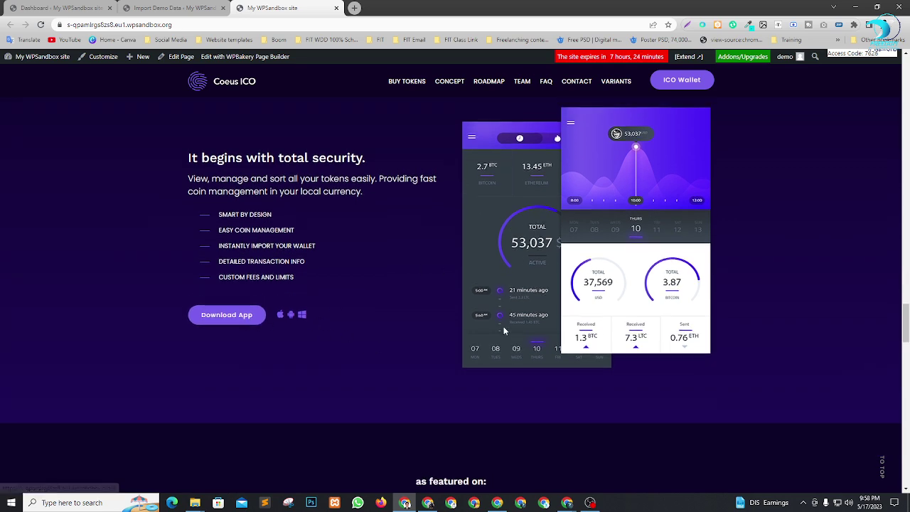
pyautogui.scroll(-2, 365, 283)
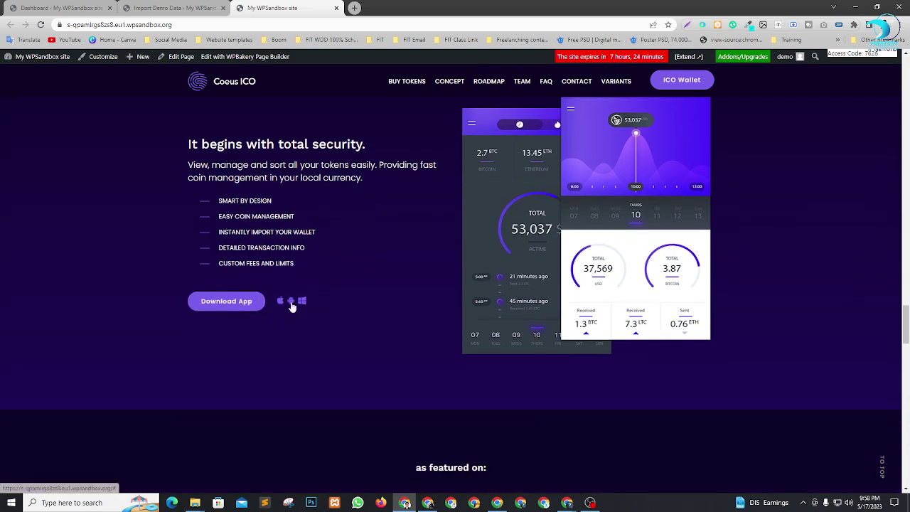
# Look through the featured logos, Team, FAQ, Contact and footer sections, and return to the top of the homepage
pyautogui.scroll(-3, 518, 341)
pyautogui.scroll(-10, 522, 338)
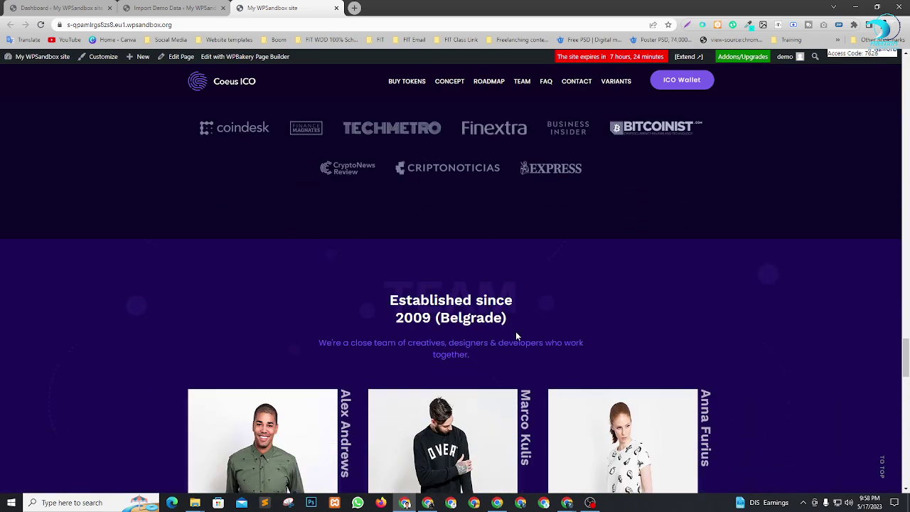
pyautogui.scroll(-3, 622, 359)
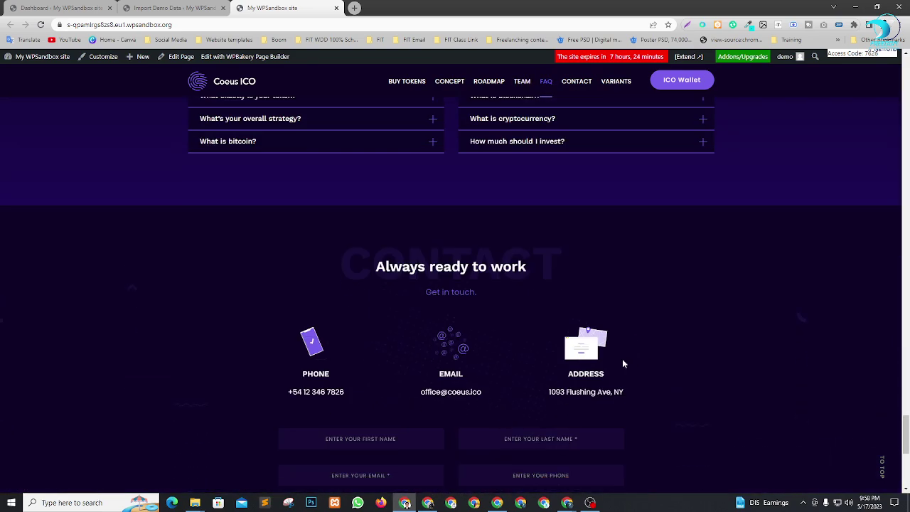
pyautogui.scroll(3, 613, 363)
pyautogui.scroll(-2, 688, 315)
pyautogui.scroll(-5, 687, 315)
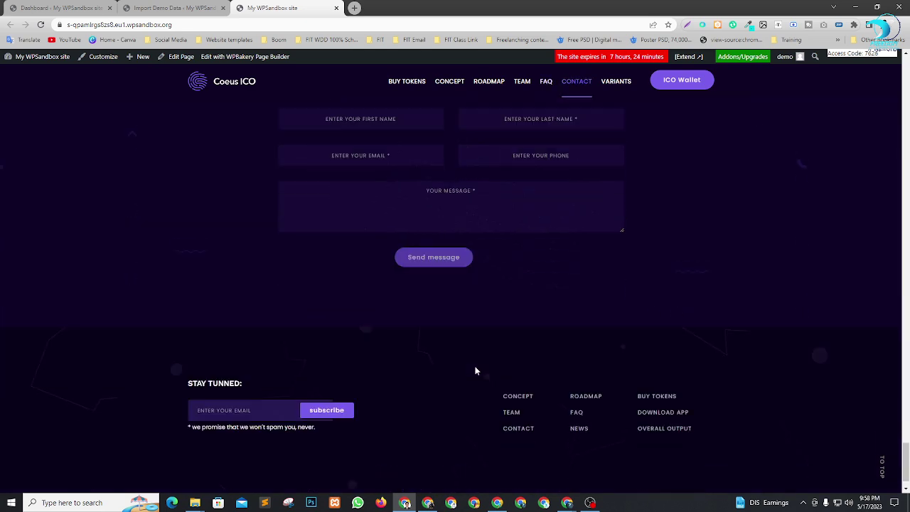
pyautogui.scroll(6, 475, 370)
pyautogui.moveTo(908, 441); pyautogui.dragTo(906, 82)
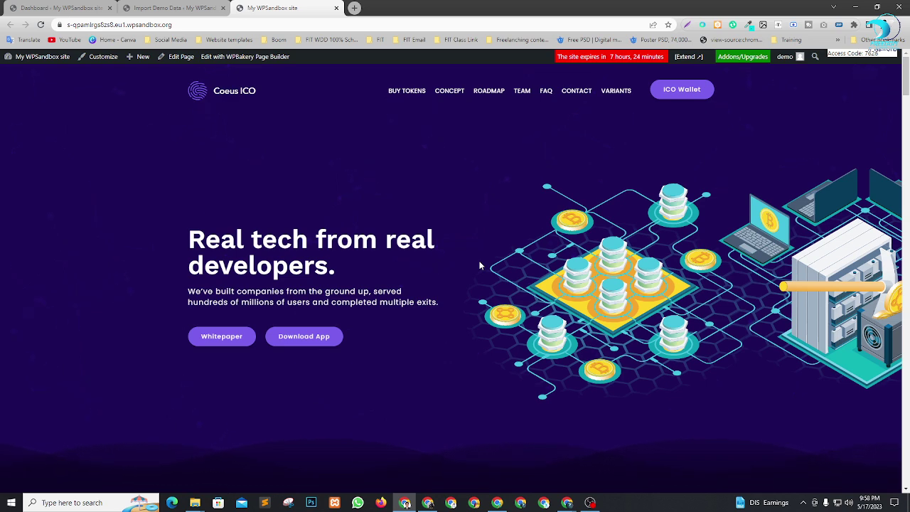
# Open the WordPress dashboard in place of the demo import page and dismiss the font cache notice
pyautogui.click(205, 7)
pyautogui.click(33, 78)
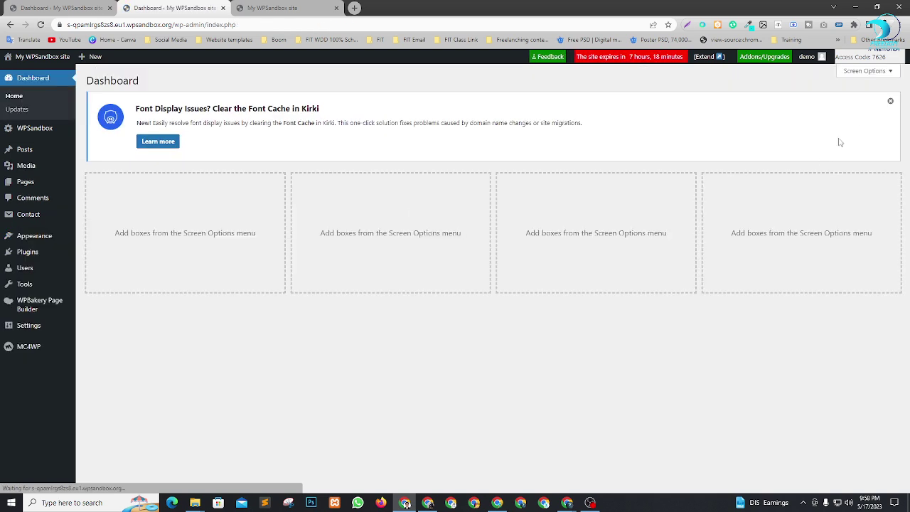
pyautogui.click(889, 103)
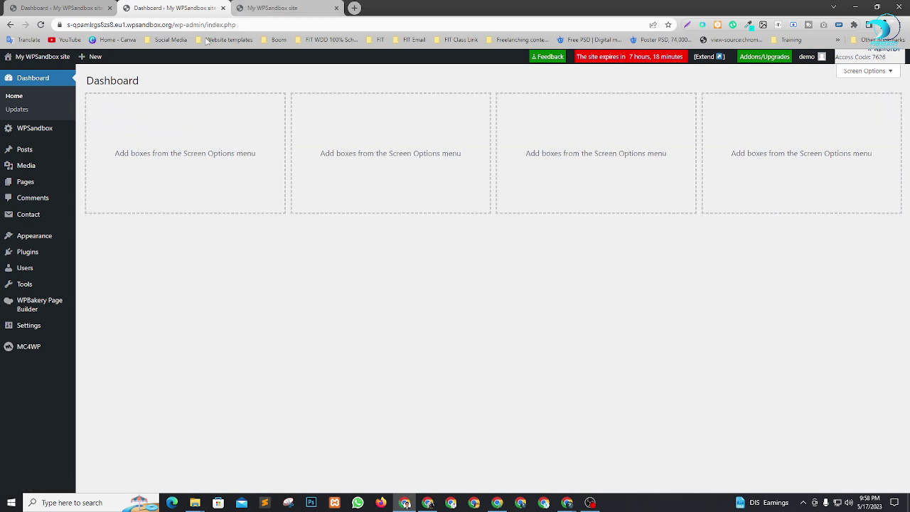
# Open the list of all pages in a separate tab and switch to it
pyautogui.moveTo(29, 240)
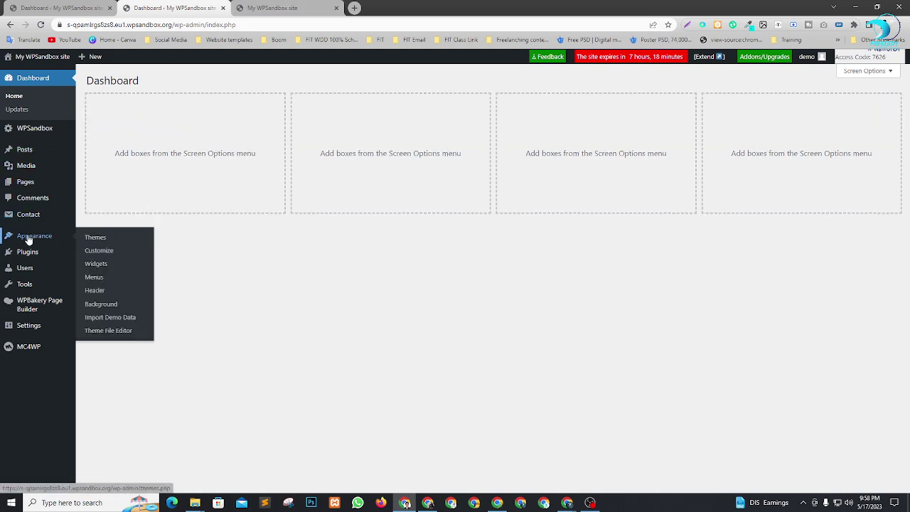
pyautogui.moveTo(25, 183)
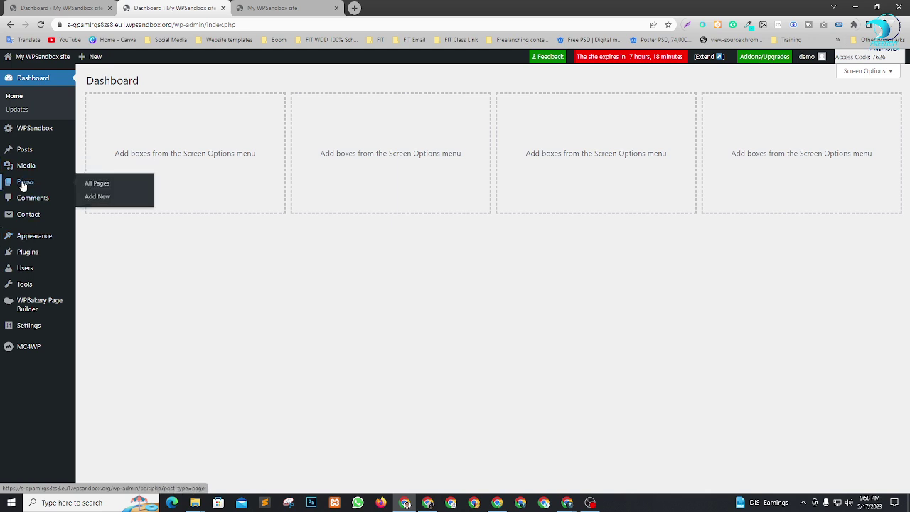
pyautogui.rightClick(98, 185)
pyautogui.click(121, 193)
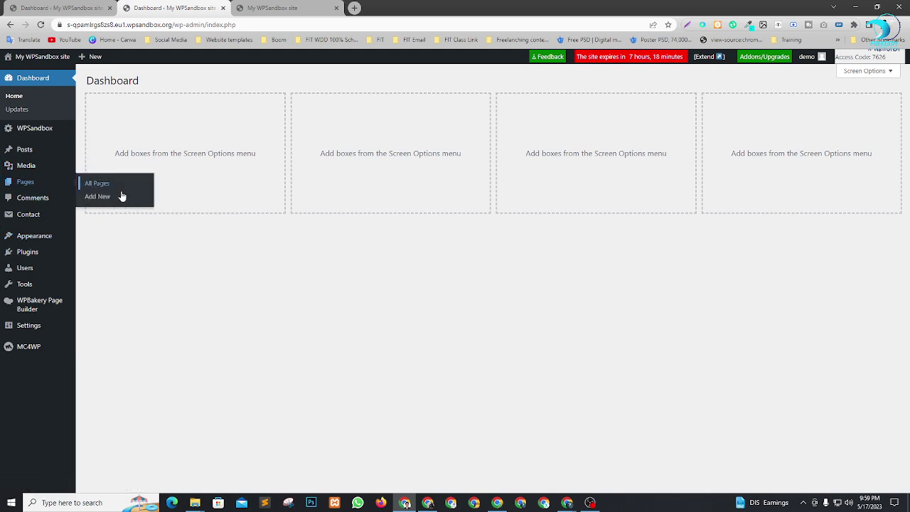
pyautogui.click(260, 13)
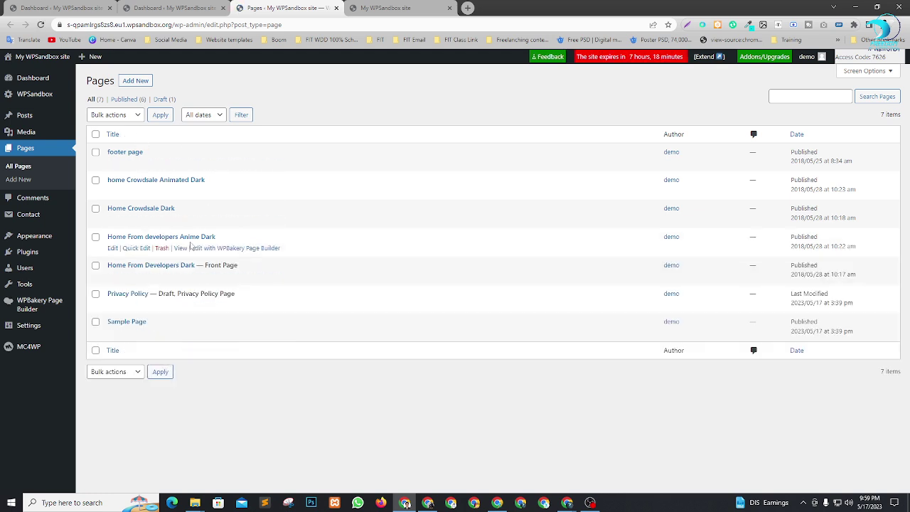
# Check the live homepage, return to the page list, and open Home From Developers Dark with WPBakery Page Builder in a separate tab
pyautogui.click(406, 6)
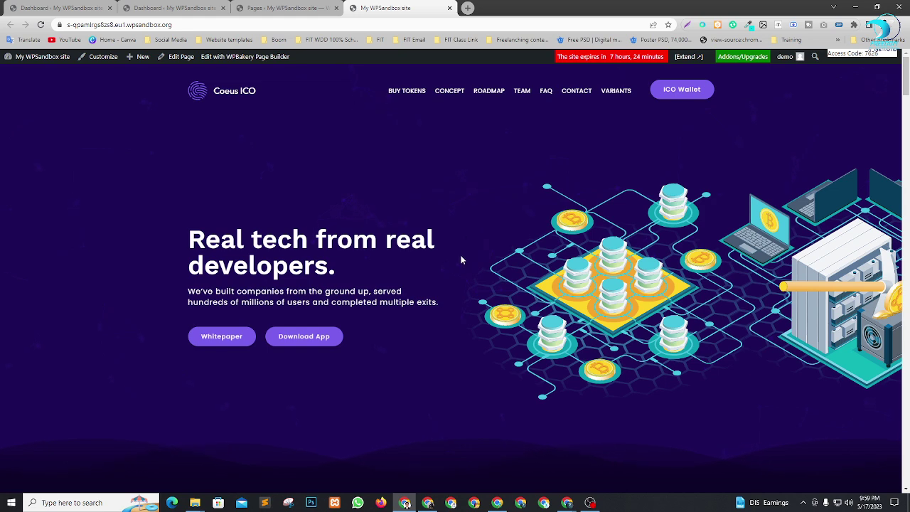
pyautogui.click(258, 6)
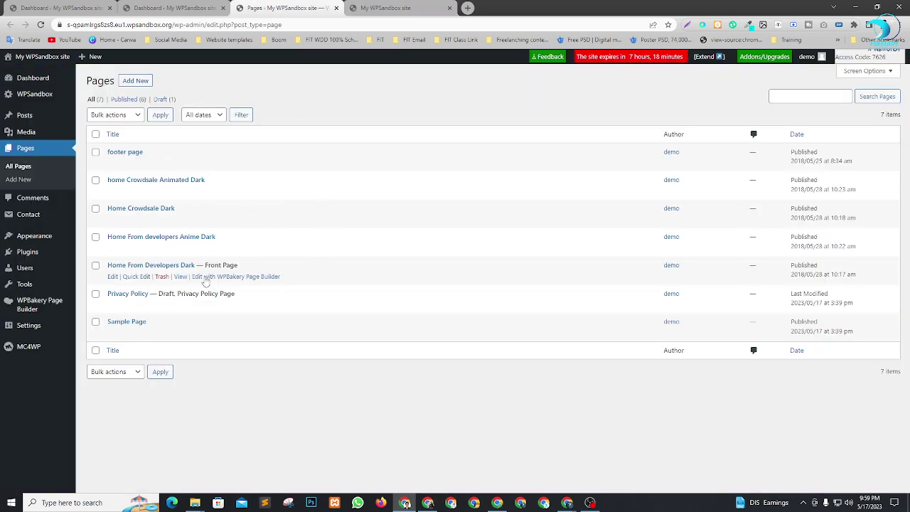
pyautogui.rightClick(241, 281)
pyautogui.click(284, 285)
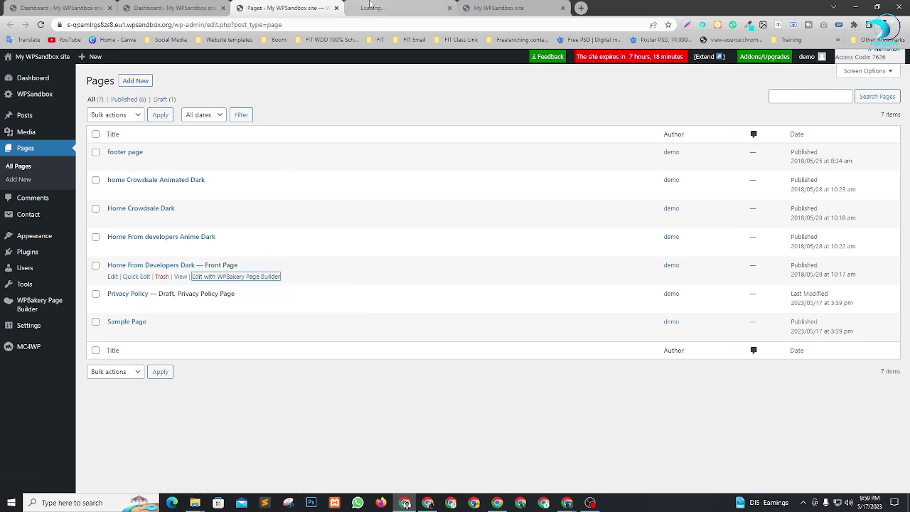
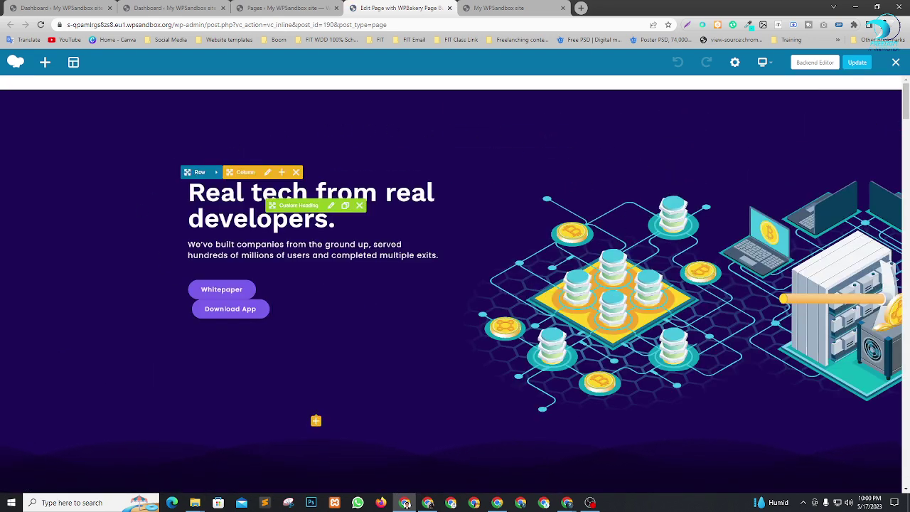
# Examine the general, design and responsive settings of the hero text column, including its extra class name
pyautogui.click(268, 173)
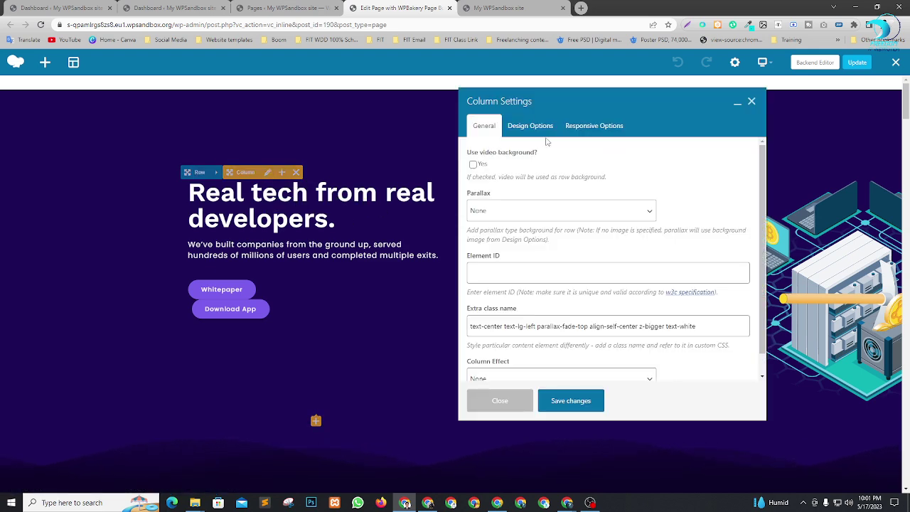
pyautogui.scroll(-1, 558, 276)
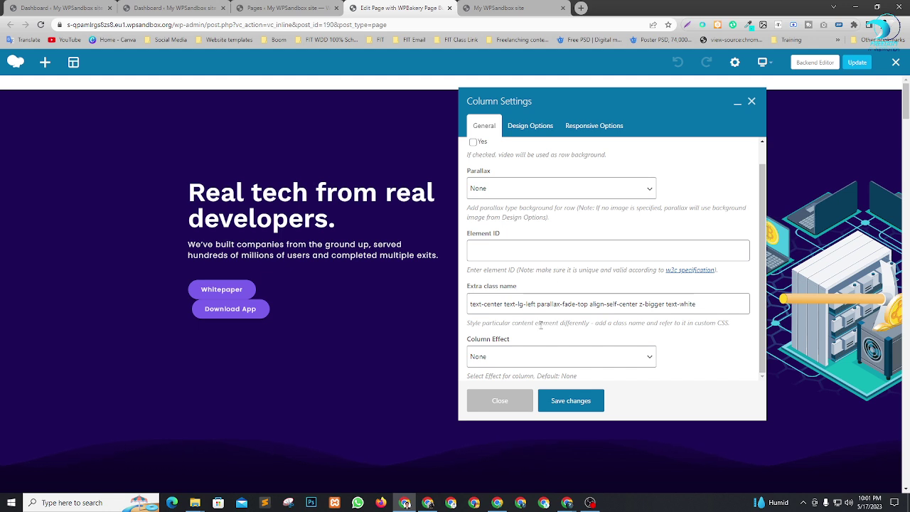
pyautogui.scroll(1, 525, 310)
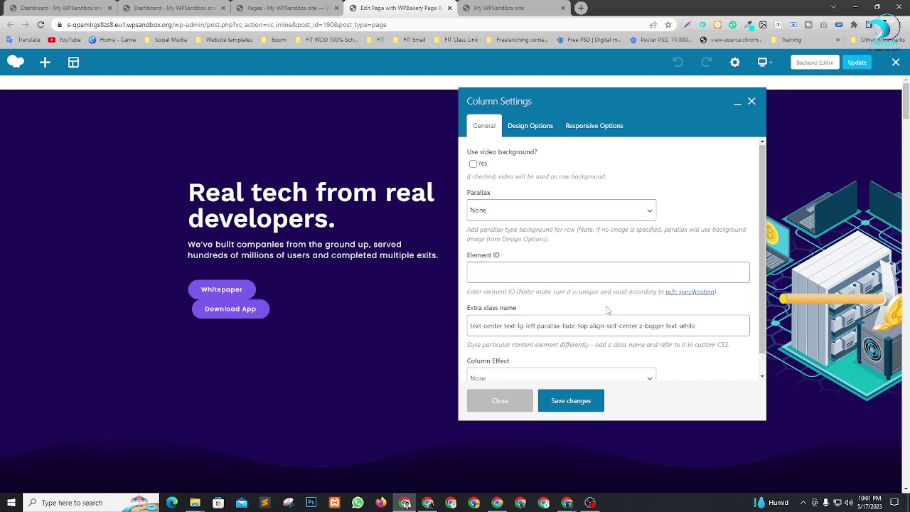
pyautogui.click(544, 128)
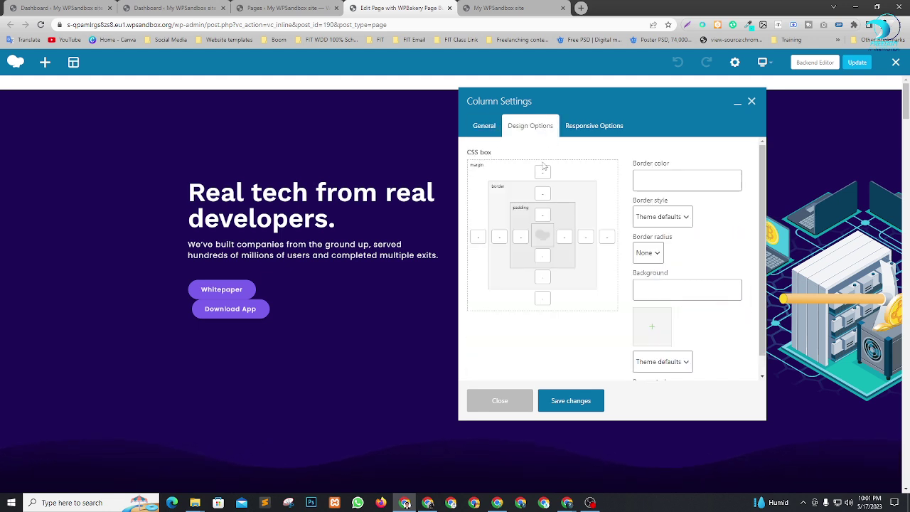
pyautogui.click(584, 125)
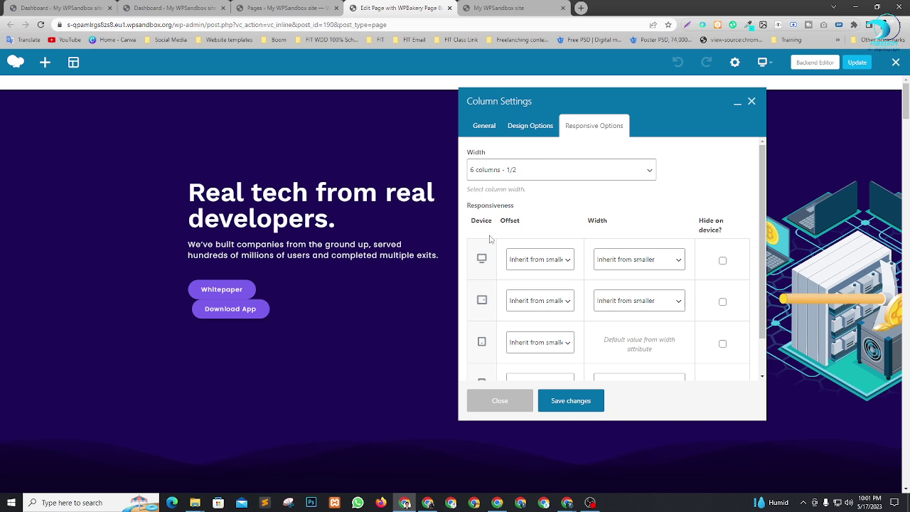
pyautogui.click(480, 125)
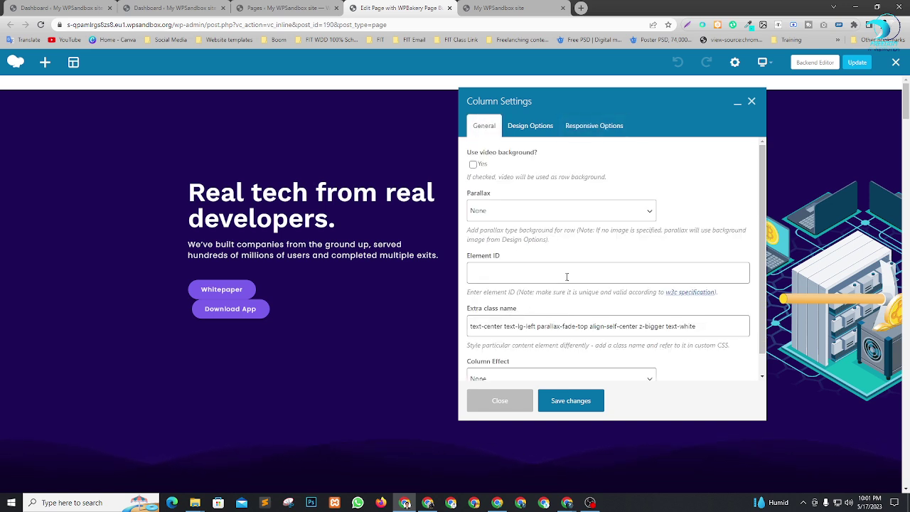
pyautogui.scroll(-1, 566, 277)
pyautogui.click(524, 304)
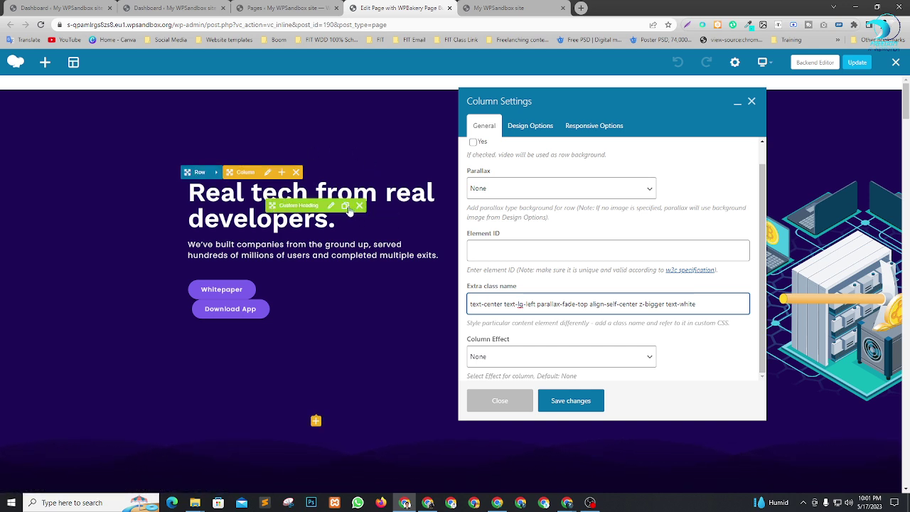
# Open the hero heading's settings and change its text to "Real Boom & Cool tech from real developers."
pyautogui.click(331, 206)
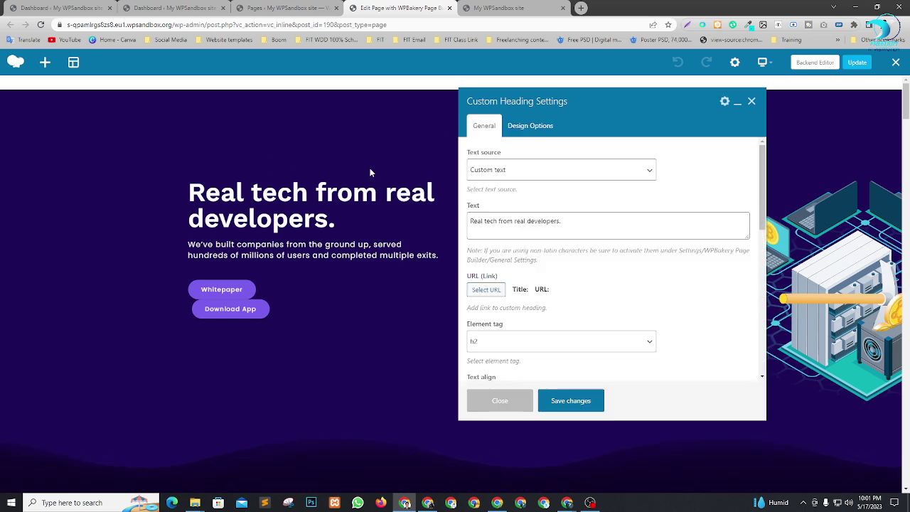
pyautogui.scroll(-1, 527, 193)
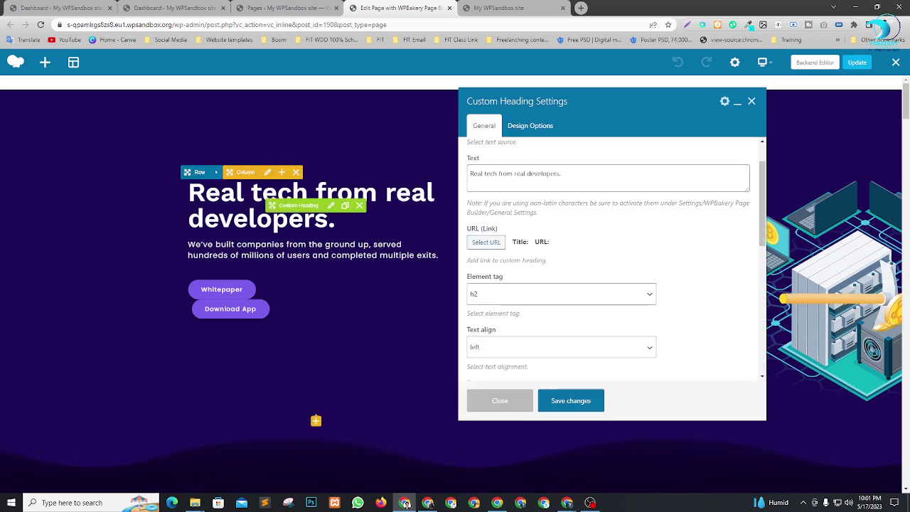
pyautogui.scroll(1, 485, 215)
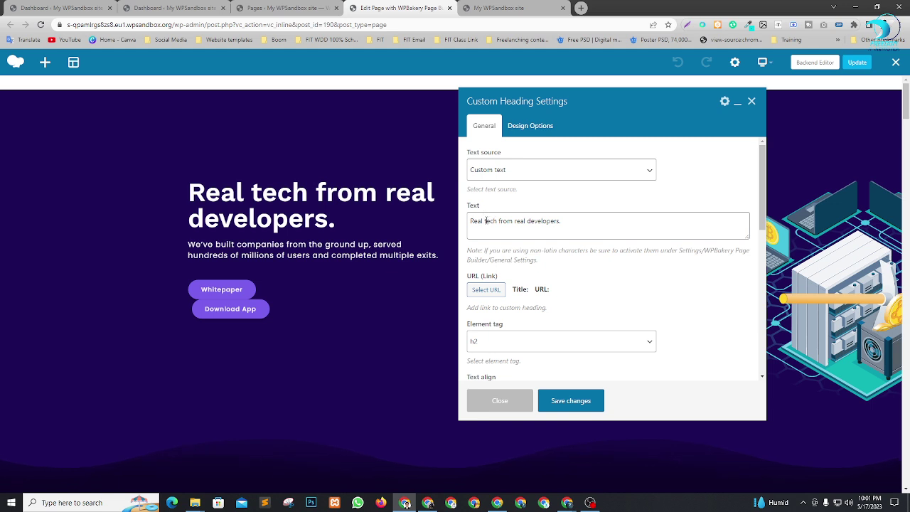
pyautogui.click(540, 232)
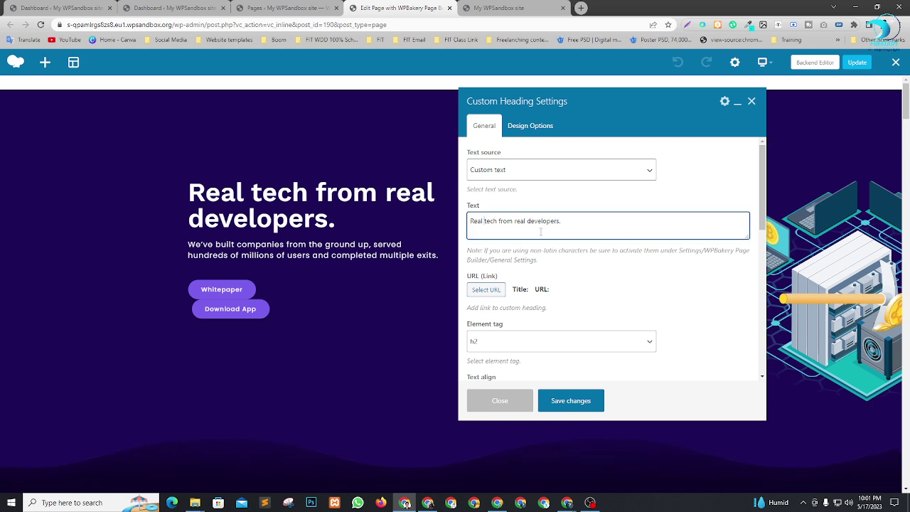
pyautogui.write('Boom ')
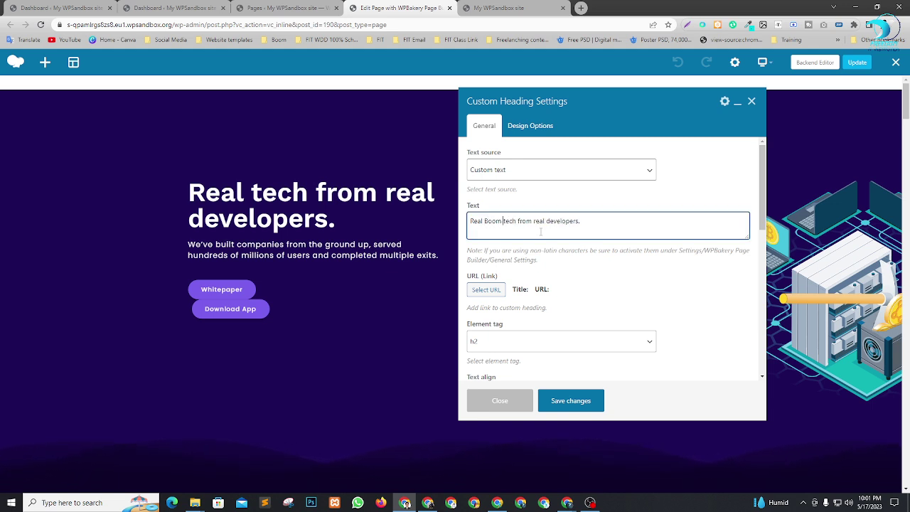
pyautogui.write('& Cool')
# Set the hero heading's element tag to h1 and look over its design options
pyautogui.scroll(-3, 545, 276)
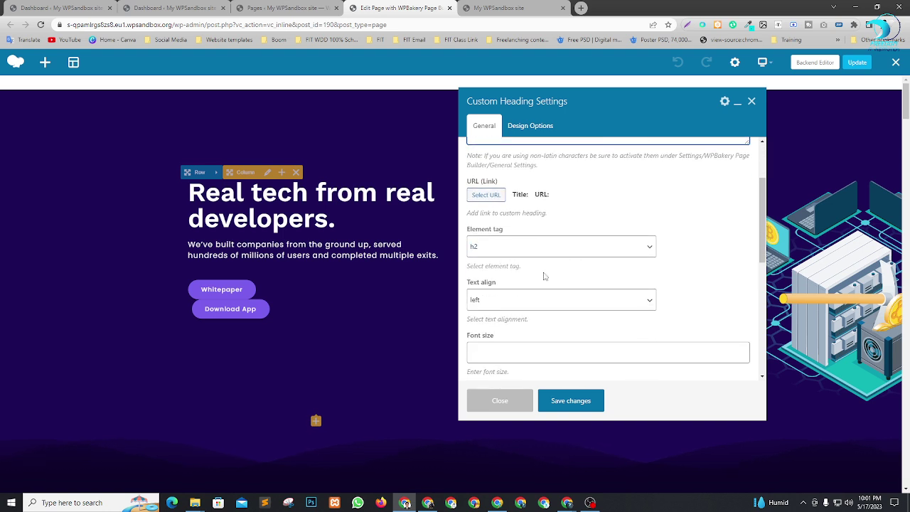
pyautogui.click(544, 247)
pyautogui.click(514, 264)
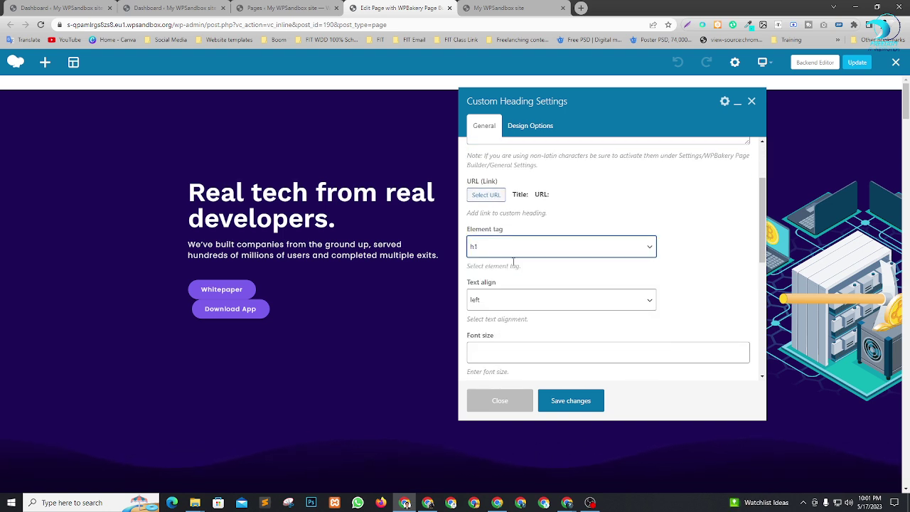
pyautogui.click(522, 126)
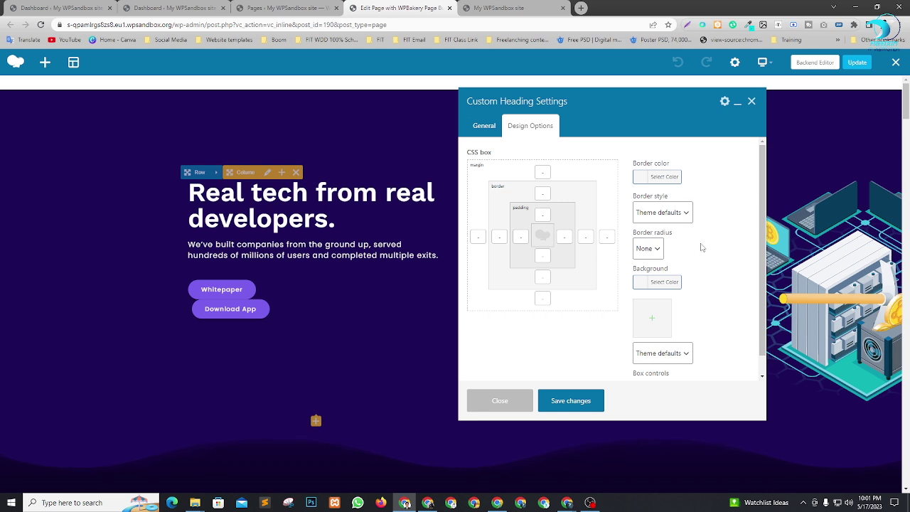
pyautogui.scroll(-1, 701, 247)
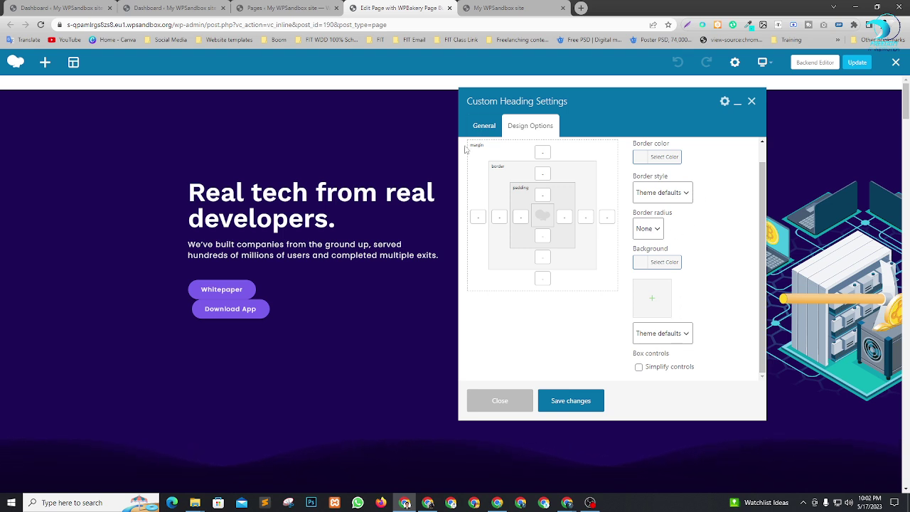
pyautogui.click(481, 128)
# Set the hero heading's font size to 60
pyautogui.scroll(-3, 656, 291)
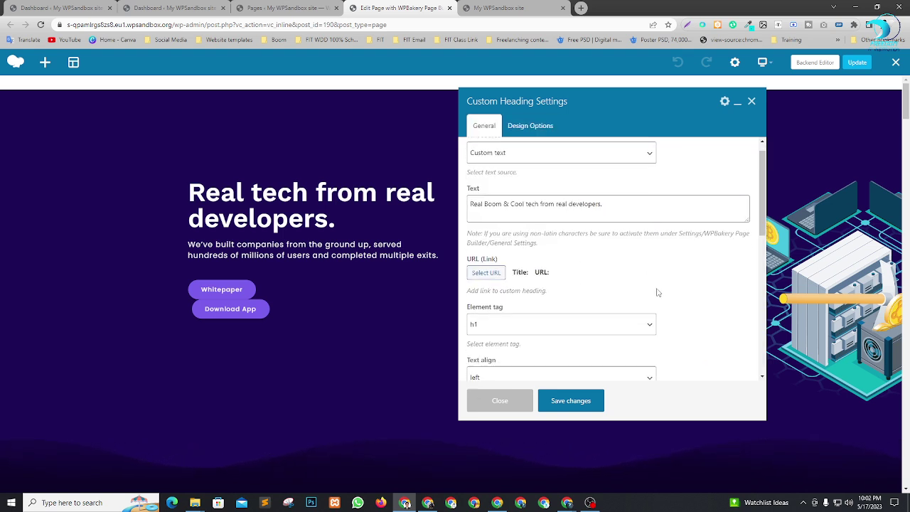
pyautogui.scroll(-2, 688, 301)
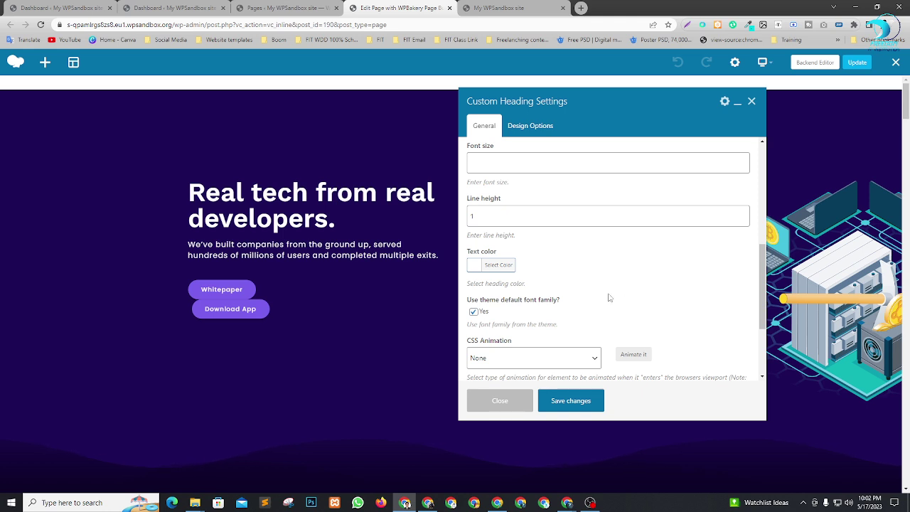
pyautogui.scroll(2, 591, 256)
pyautogui.click(523, 258)
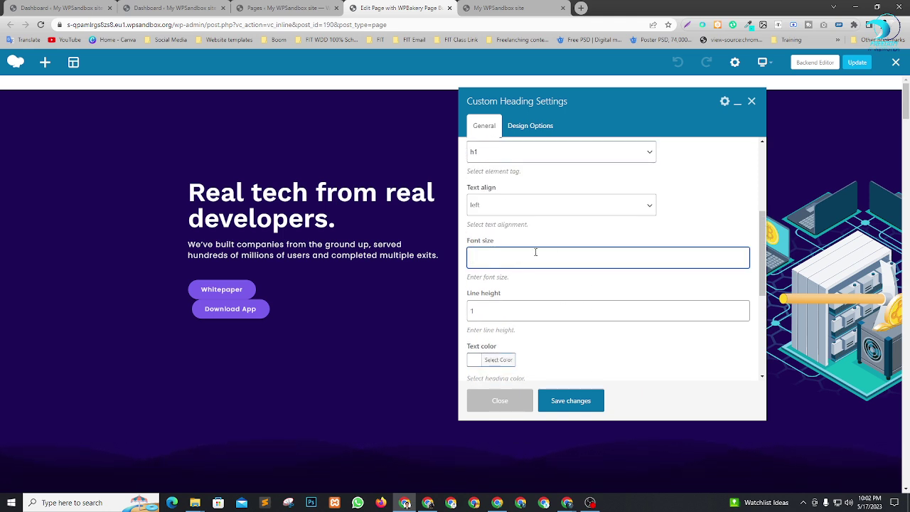
pyautogui.write('60')
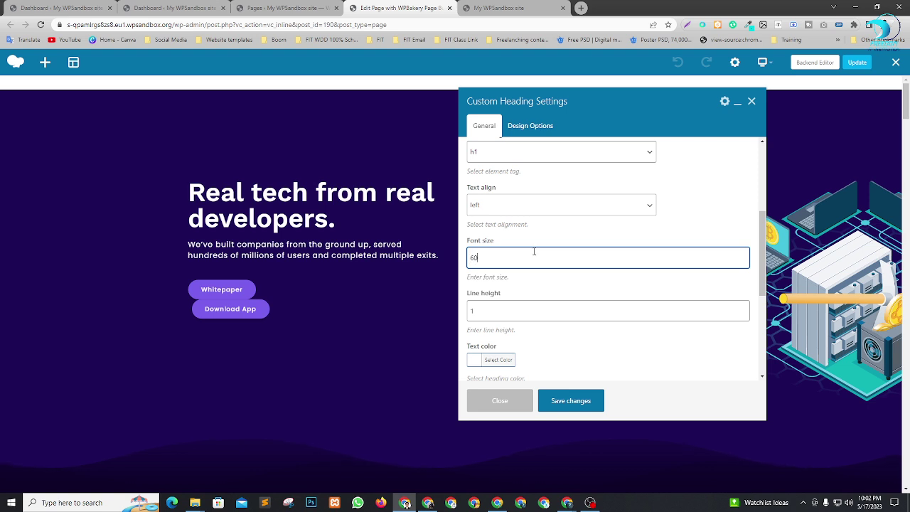
pyautogui.click(527, 288)
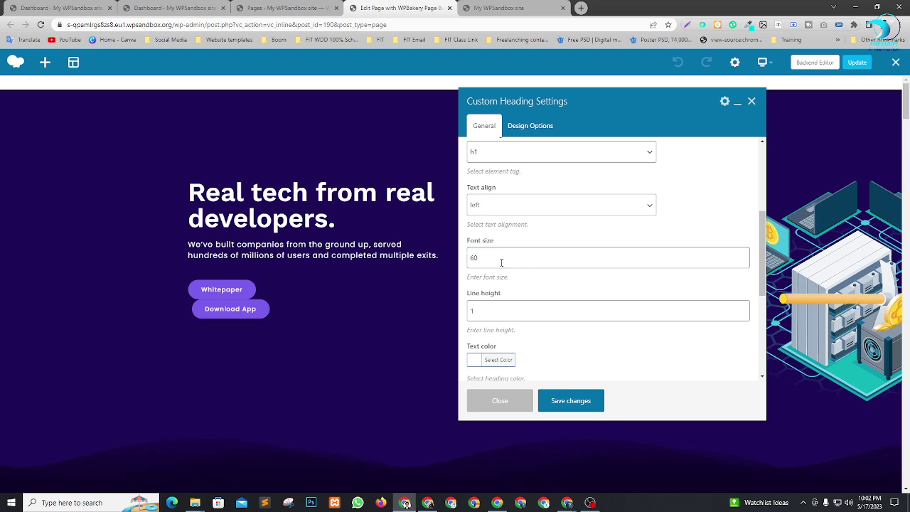
pyautogui.click(502, 263)
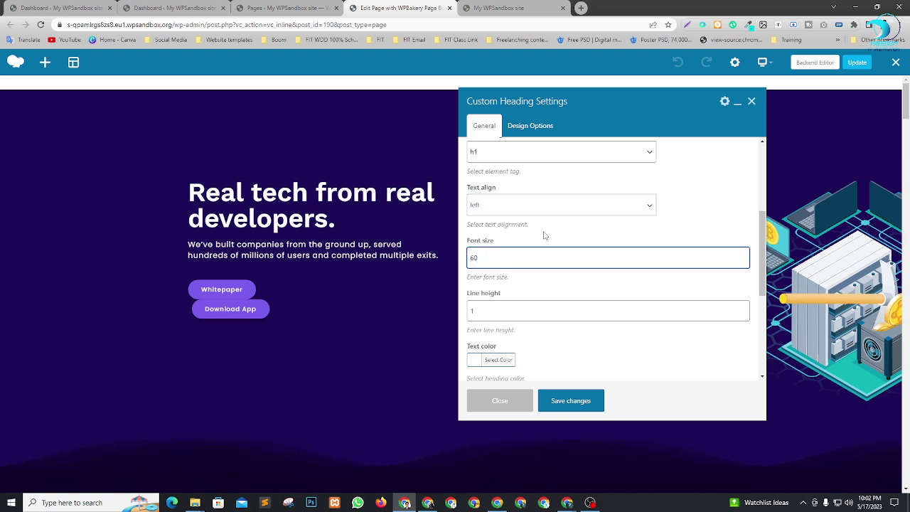
# Try the bounceInDown and bounceInUp CSS animations on the hero heading
pyautogui.scroll(2, 546, 238)
pyautogui.scroll(-5, 568, 256)
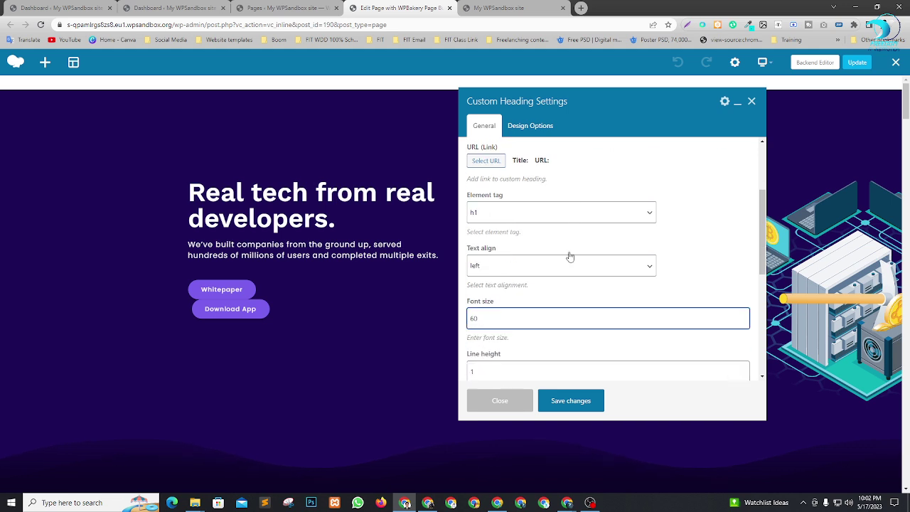
pyautogui.scroll(-1, 541, 253)
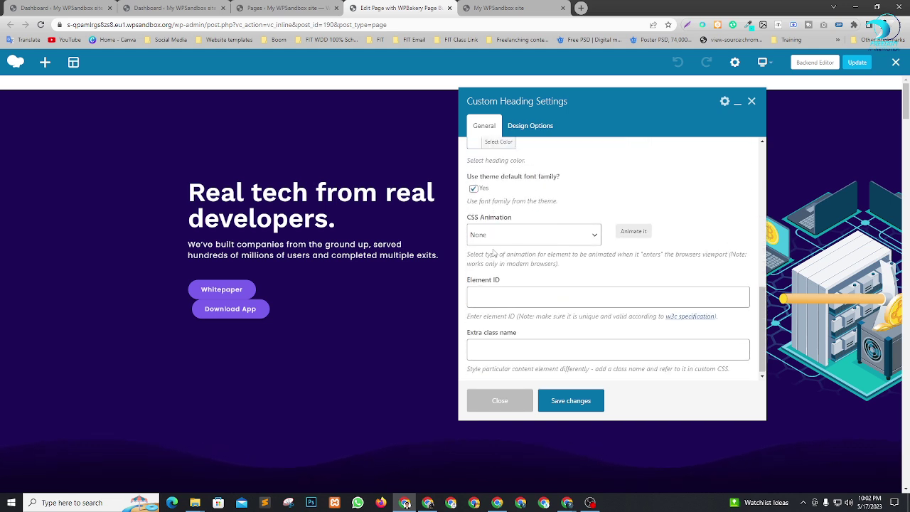
pyautogui.click(570, 236)
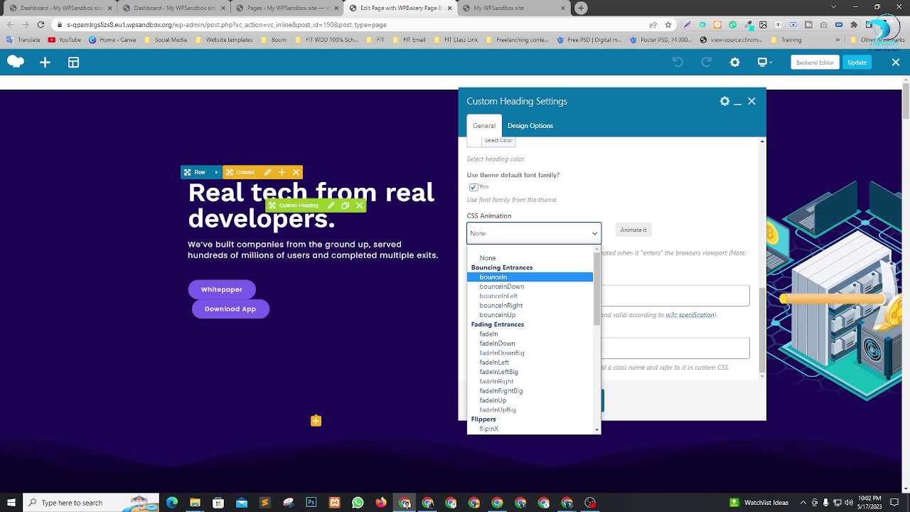
pyautogui.click(513, 286)
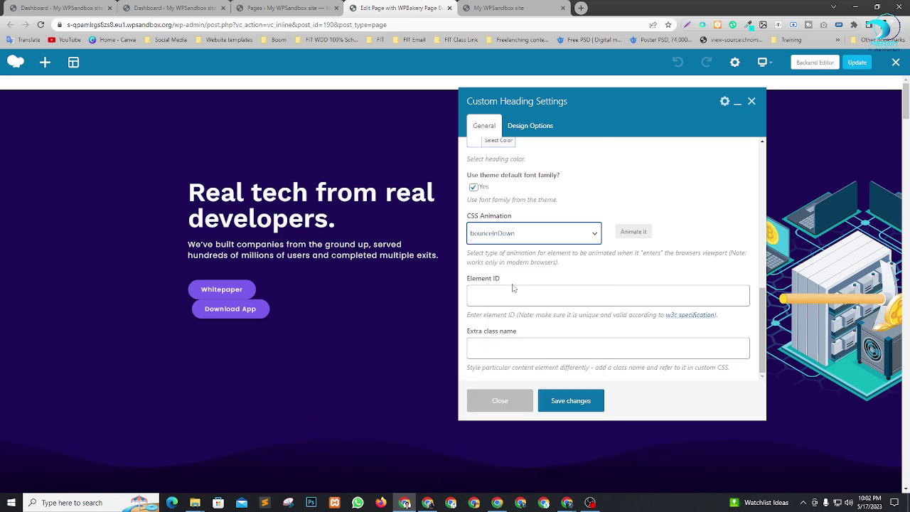
pyautogui.click(590, 235)
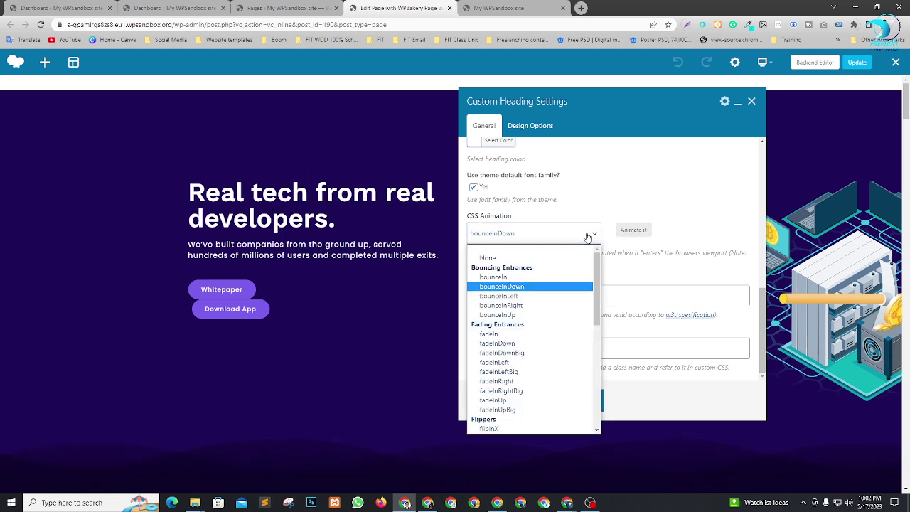
pyautogui.click(498, 315)
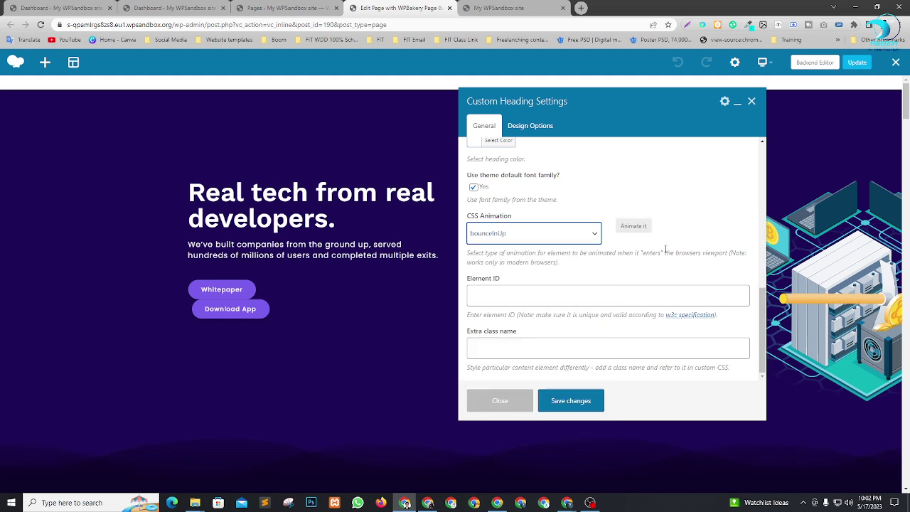
# Set the hero heading's CSS animation to fadeInUpBig and save the heading settings
pyautogui.click(542, 243)
pyautogui.click(514, 409)
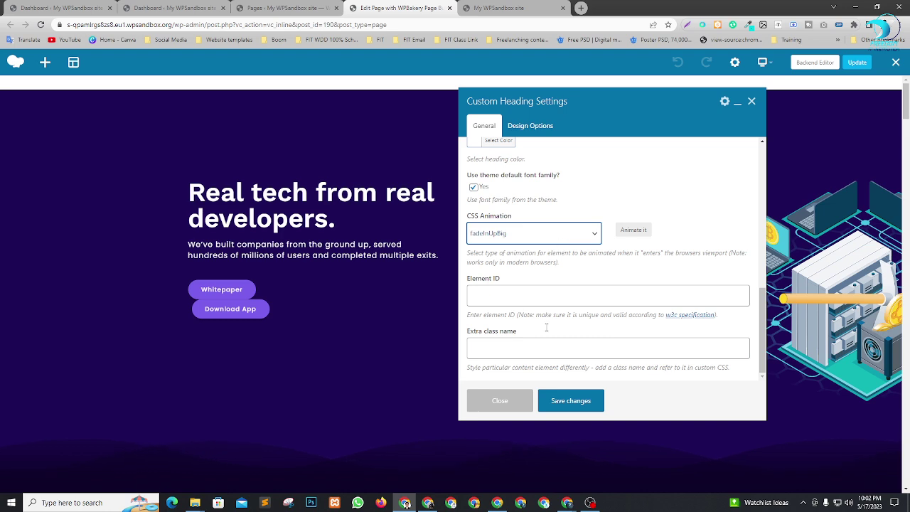
pyautogui.click(561, 404)
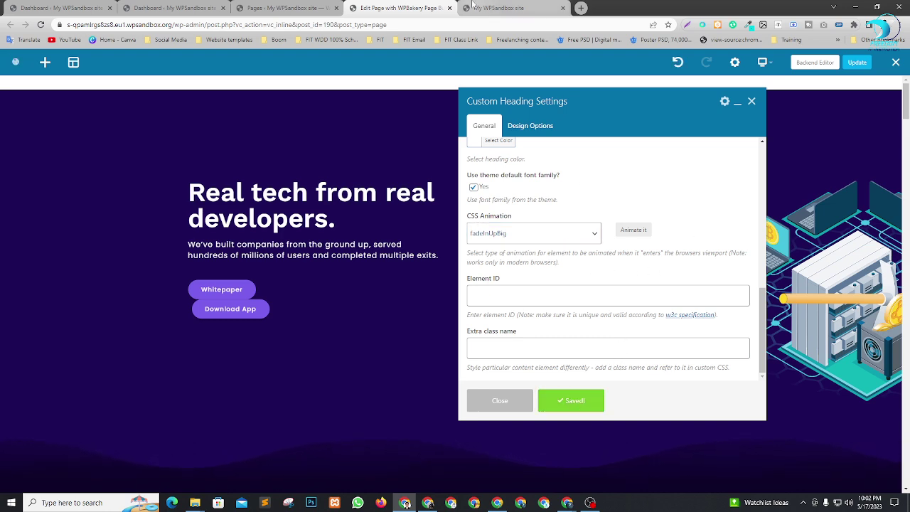
# Reload the live homepage and check the heading in its hero section
pyautogui.click(475, 4)
pyautogui.press('F5')
pyautogui.scroll(10, 577, 337)
pyautogui.scroll(15, 577, 332)
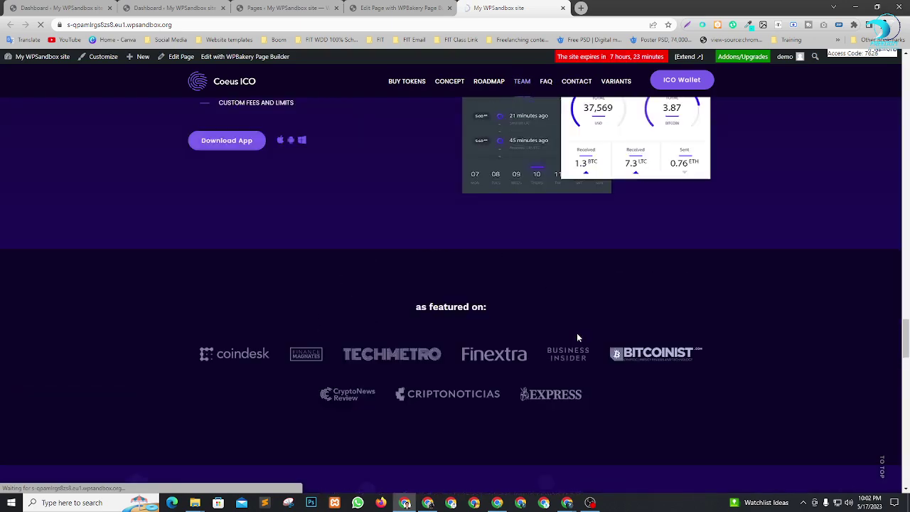
pyautogui.scroll(5, 577, 332)
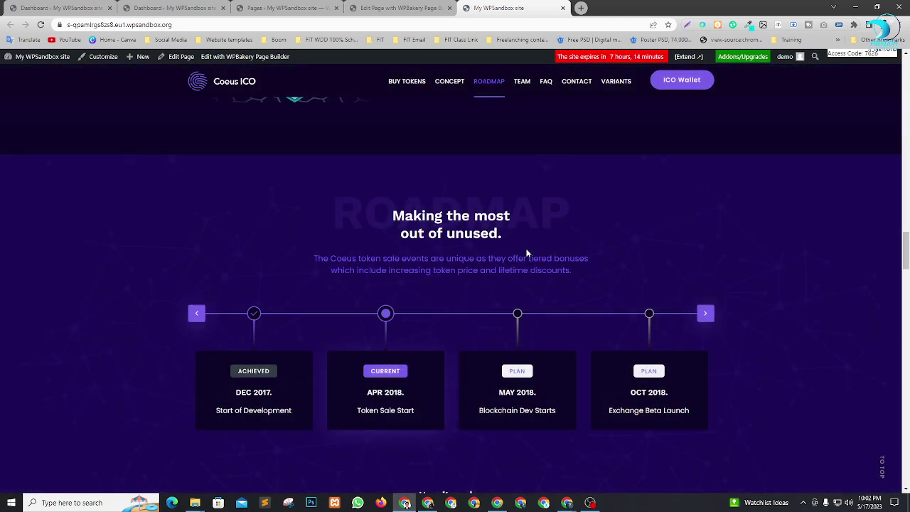
pyautogui.scroll(20, 492, 261)
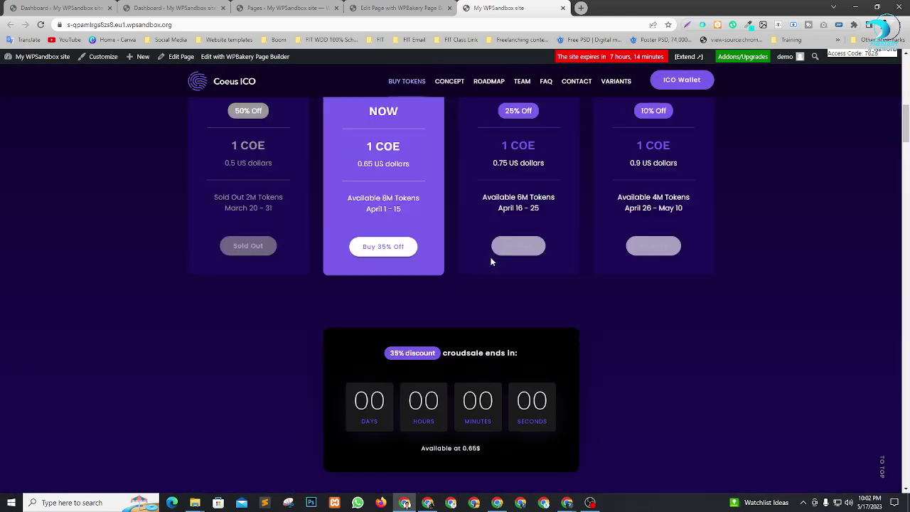
pyautogui.scroll(-1, 491, 258)
pyautogui.scroll(1, 463, 239)
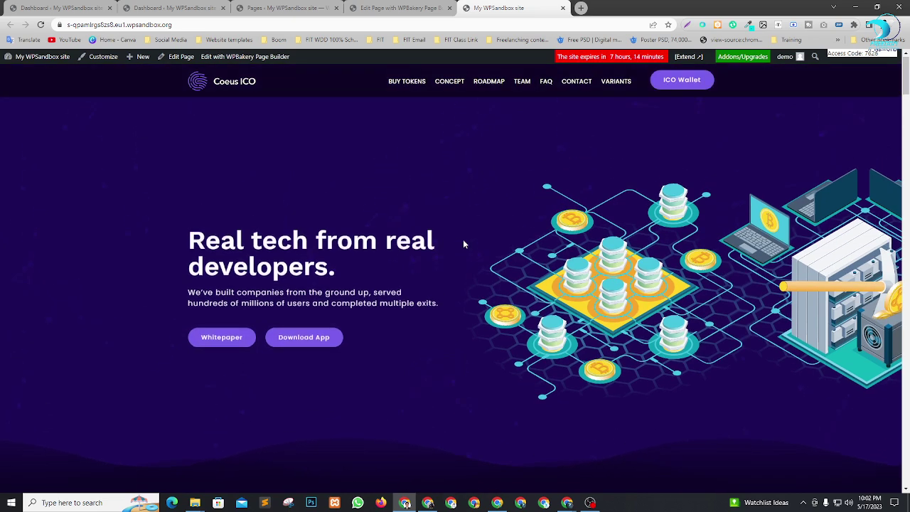
pyautogui.press('F5')
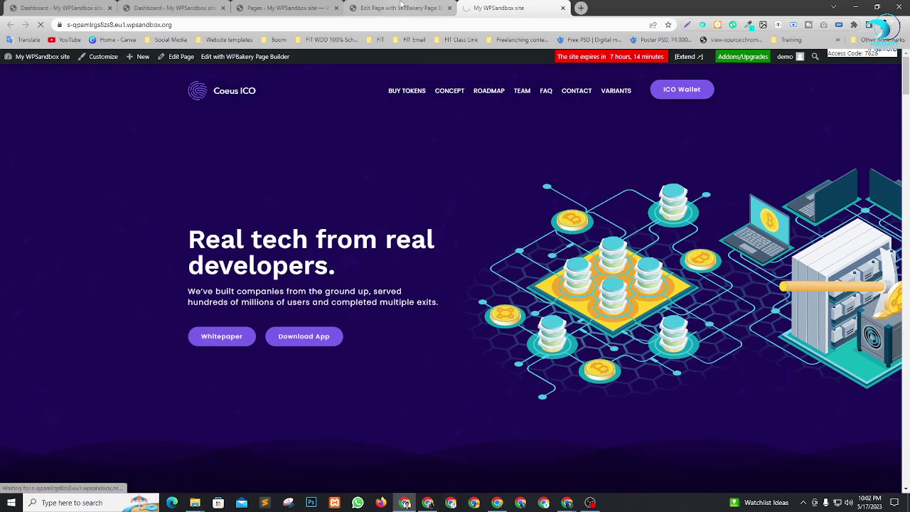
# Update the page in the page builder and check the hero heading on the live homepage
pyautogui.click(401, 7)
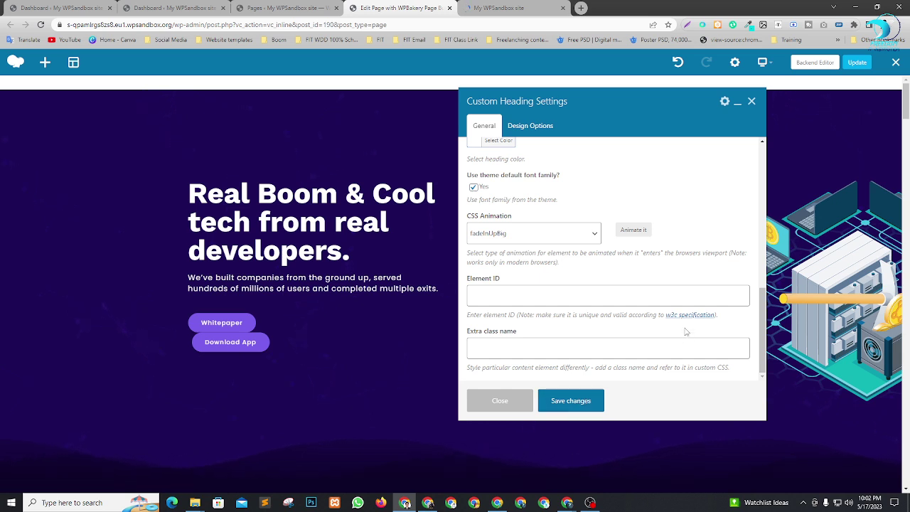
pyautogui.scroll(1, 686, 331)
pyautogui.click(860, 64)
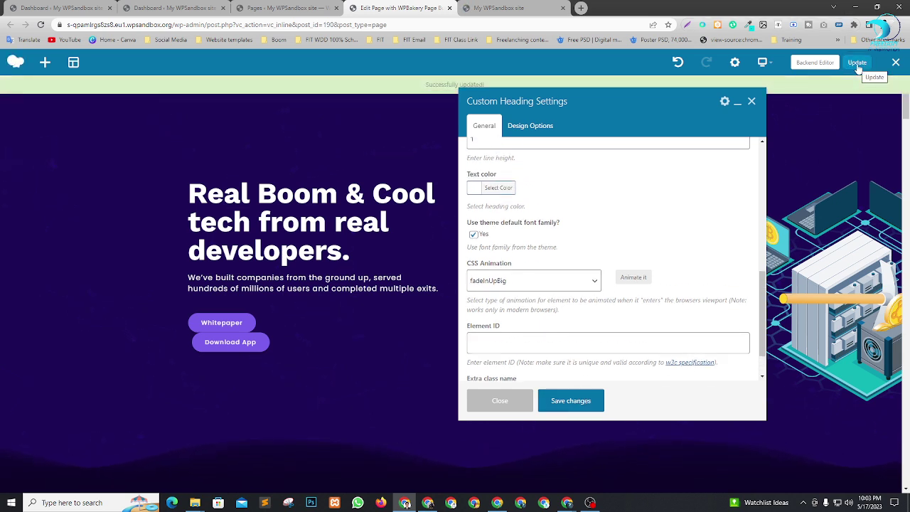
pyautogui.click(494, 8)
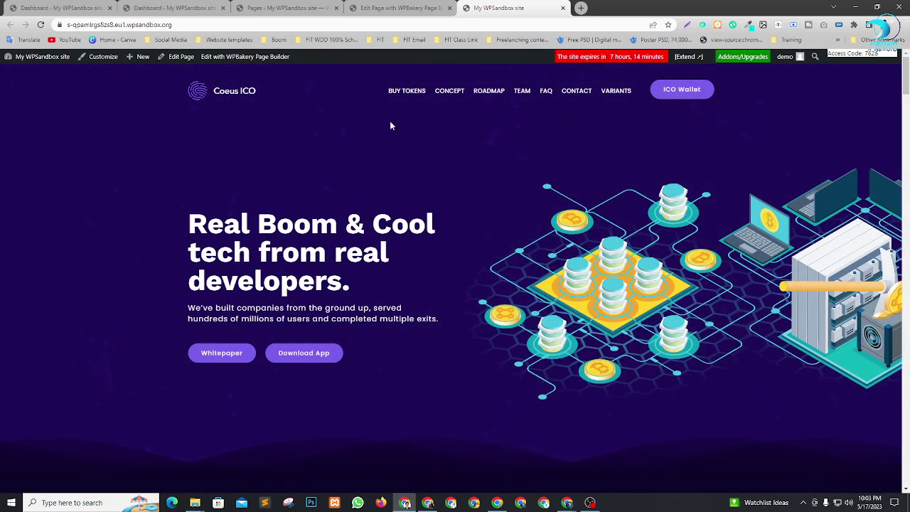
# Return to the page builder, close the heading settings and open the Whitepaper button's settings
pyautogui.click(383, 9)
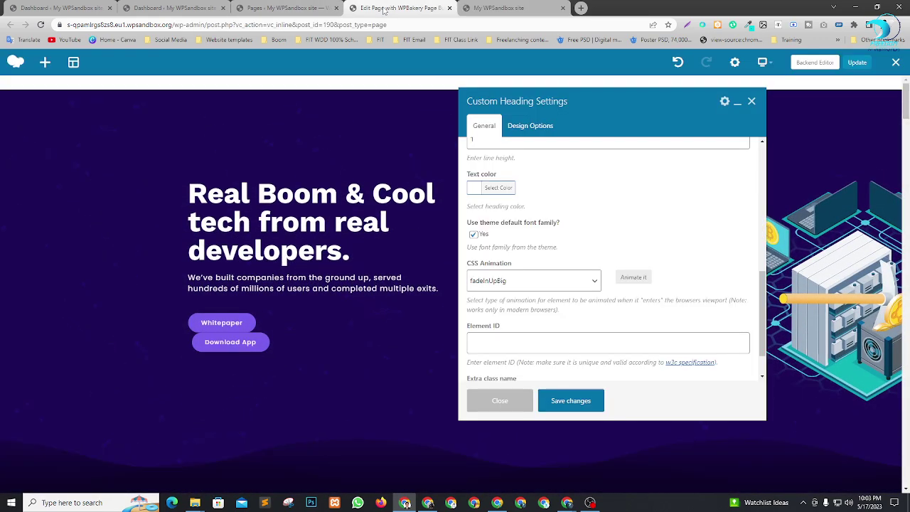
pyautogui.click(751, 102)
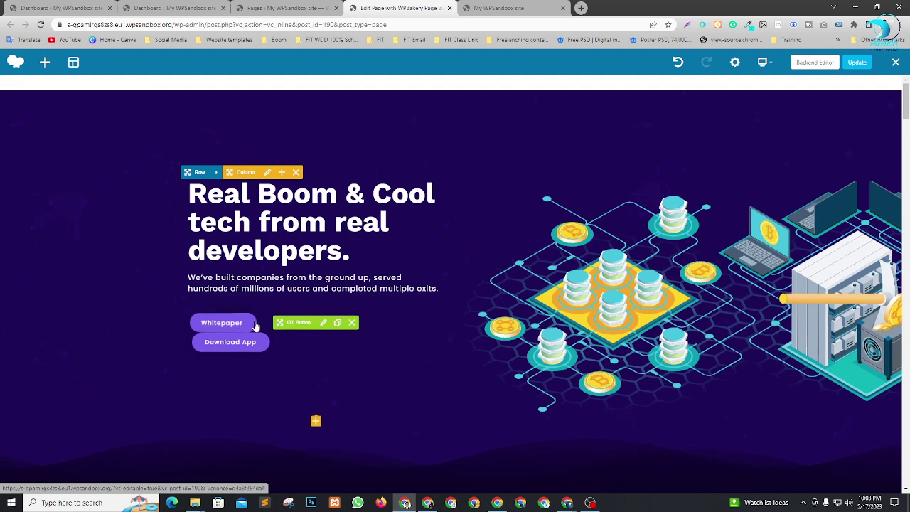
pyautogui.click(323, 324)
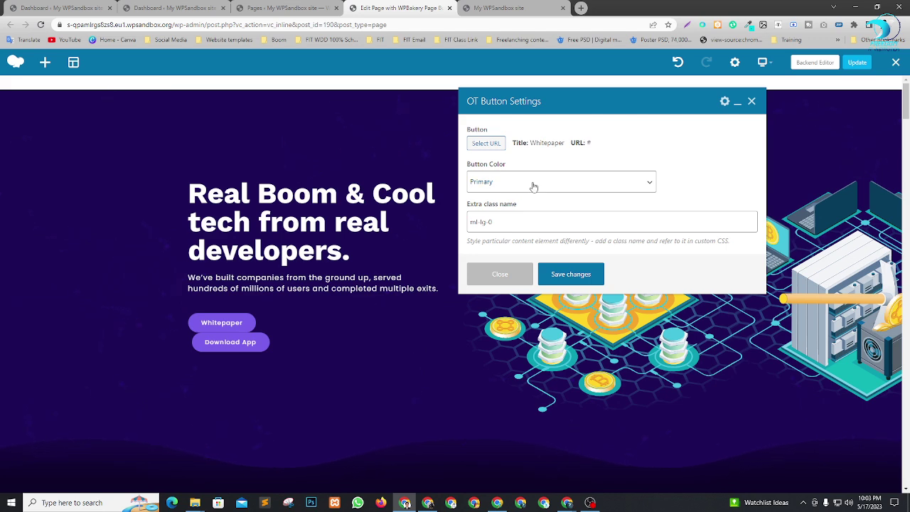
pyautogui.click(250, 325)
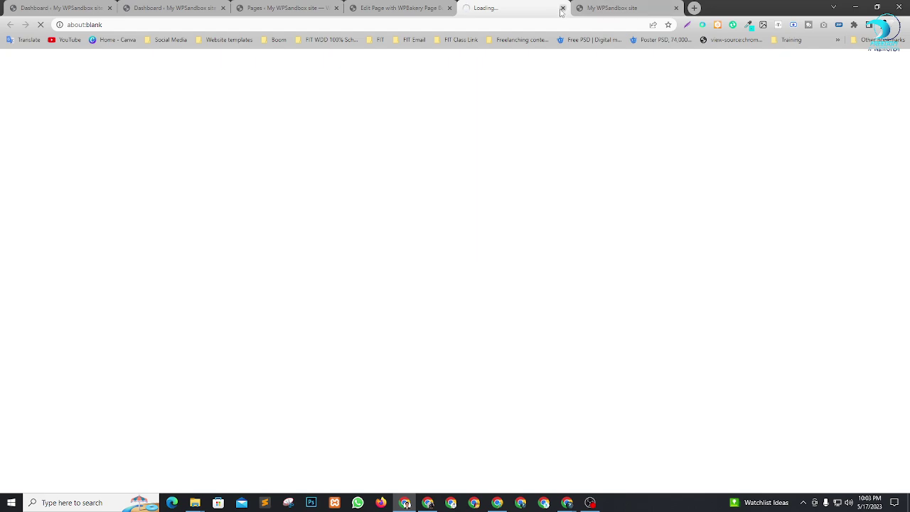
pyautogui.click(563, 7)
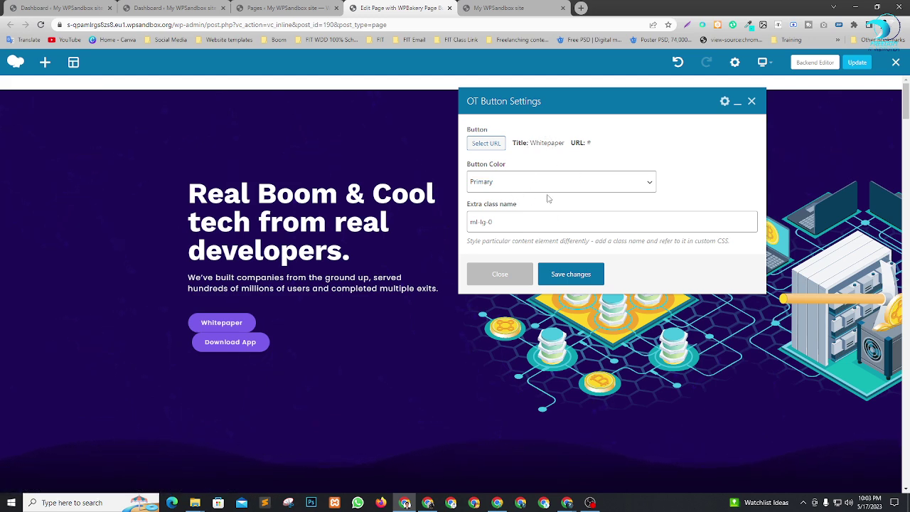
pyautogui.click(541, 223)
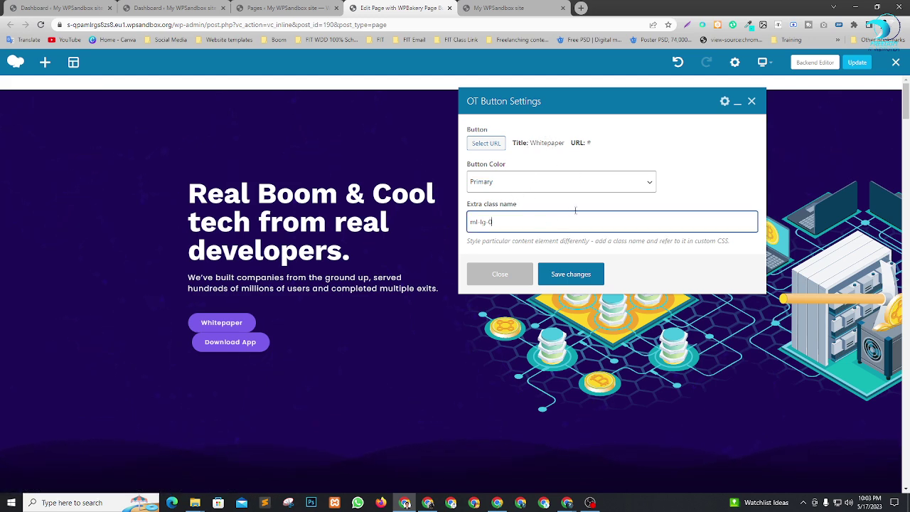
pyautogui.click(726, 193)
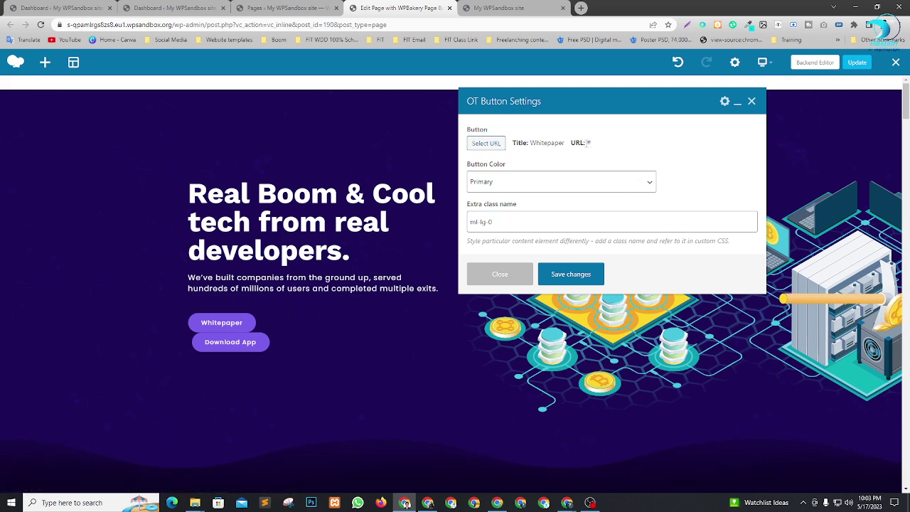
# Change the Whitepaper button's link text to "About Us" and make the link open in a new tab
pyautogui.click(486, 144)
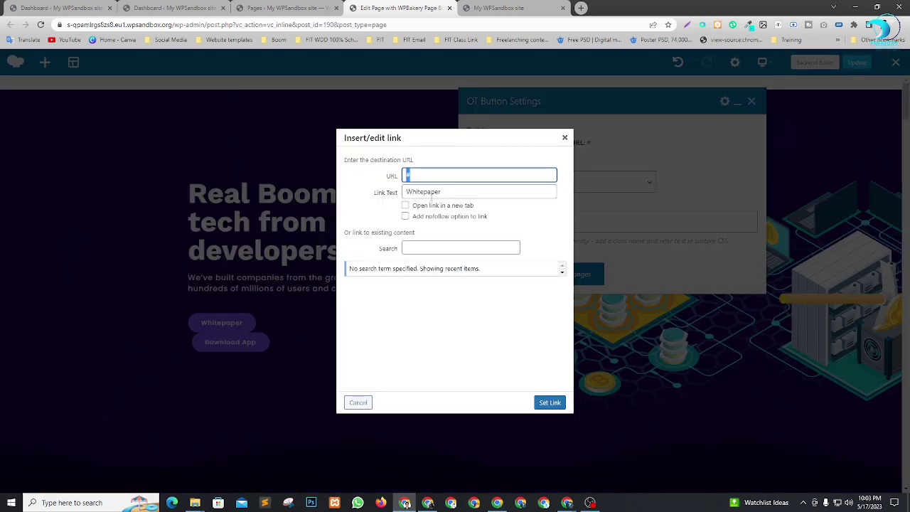
pyautogui.moveTo(458, 143); pyautogui.dragTo(443, 150)
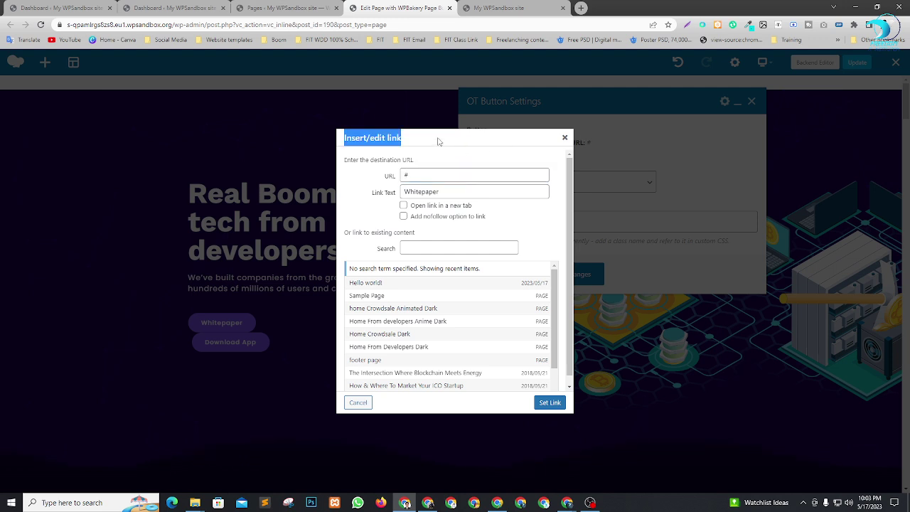
pyautogui.click(438, 141)
pyautogui.moveTo(449, 194); pyautogui.dragTo(325, 195)
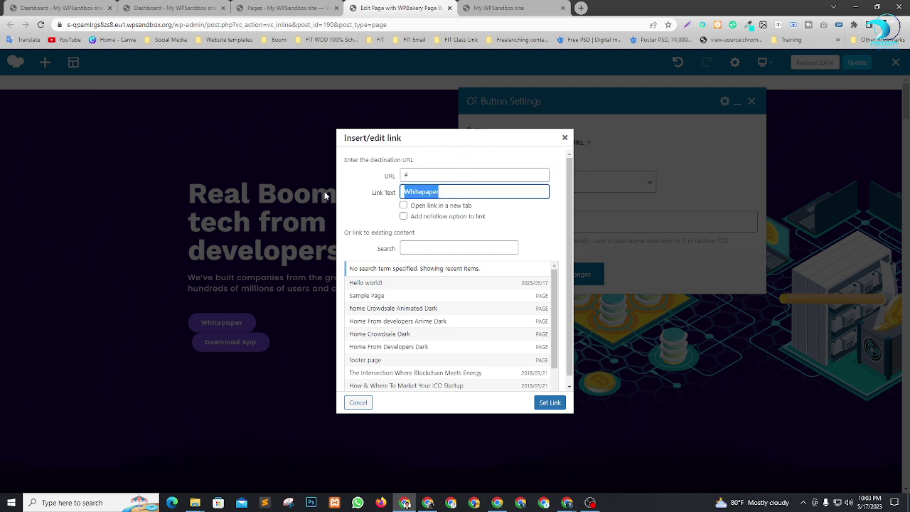
pyautogui.write('About Us')
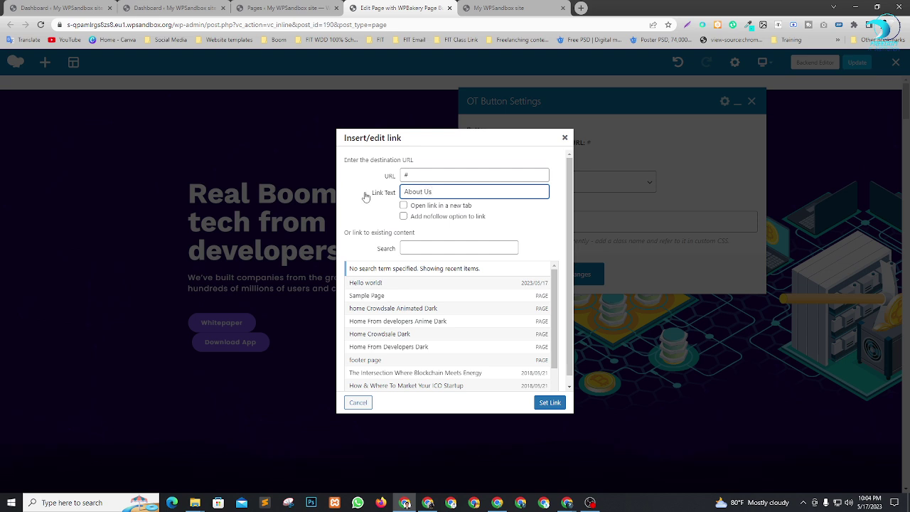
pyautogui.click(537, 223)
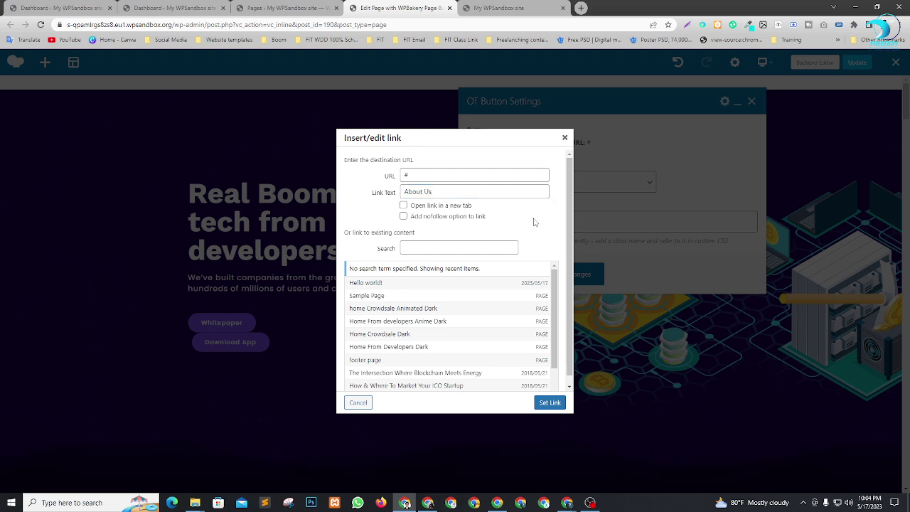
pyautogui.click(408, 205)
# Copy the bookmarked LinkedIn profile's address and set it as the button's destination URL
pyautogui.click(422, 175)
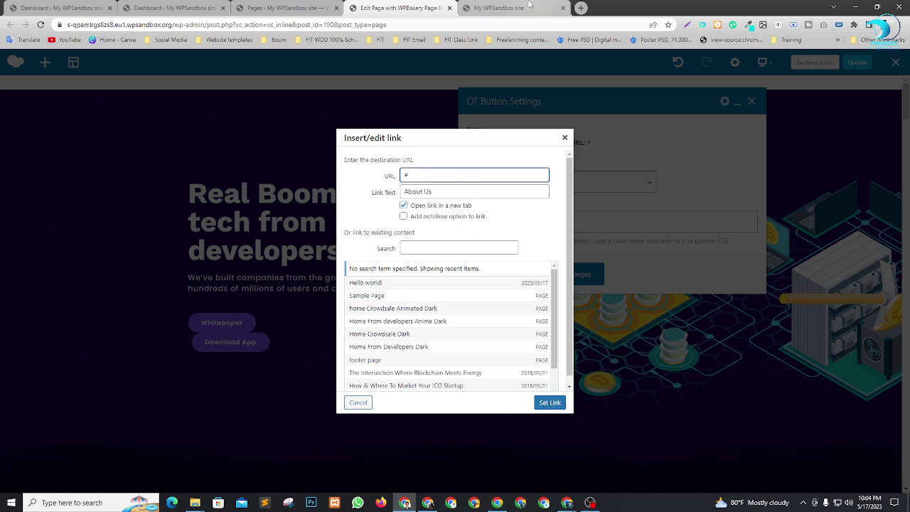
pyautogui.click(581, 8)
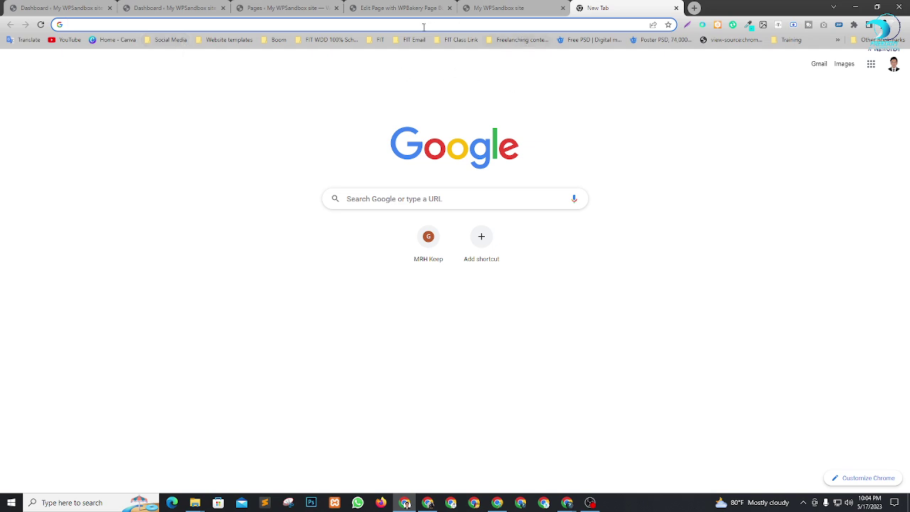
pyautogui.click(158, 39)
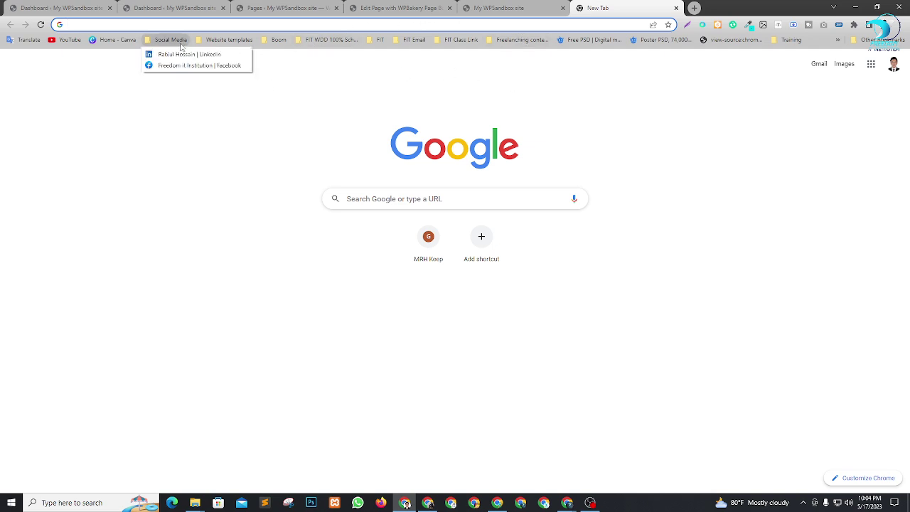
pyautogui.click(180, 52)
pyautogui.click(172, 27)
pyautogui.hotkey('ctrl', 'c')
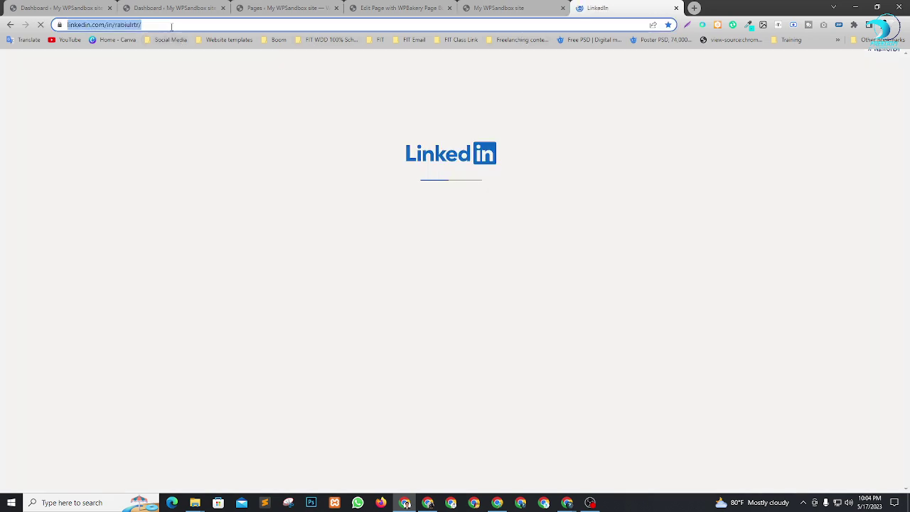
pyautogui.click(676, 7)
pyautogui.click(472, 7)
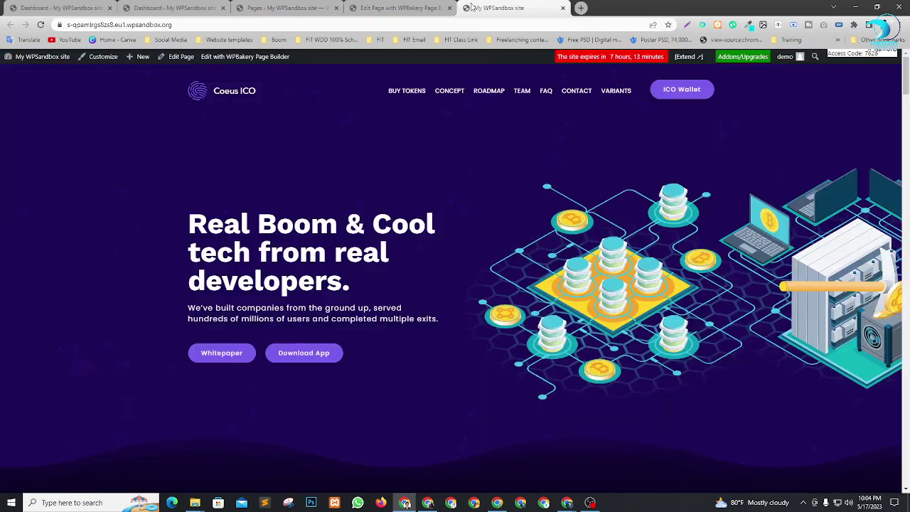
pyautogui.click(440, 6)
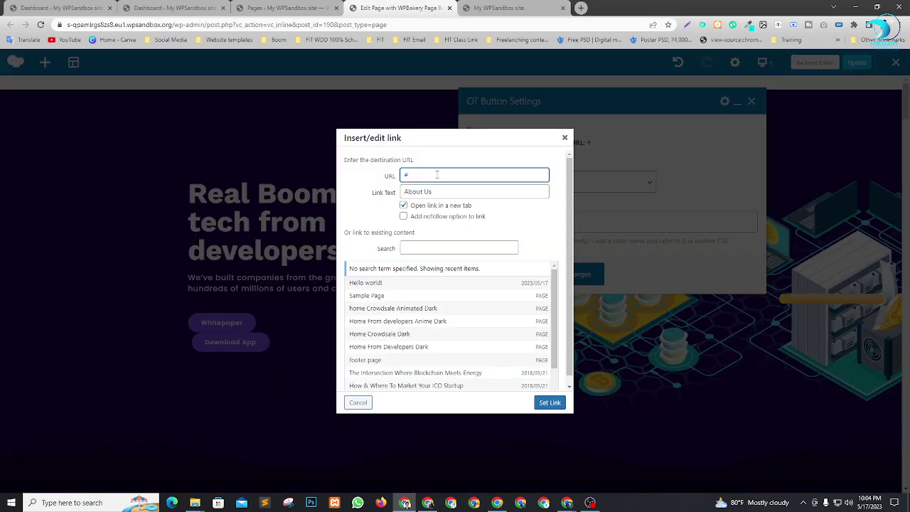
pyautogui.hotkey('ctrl', 'v')
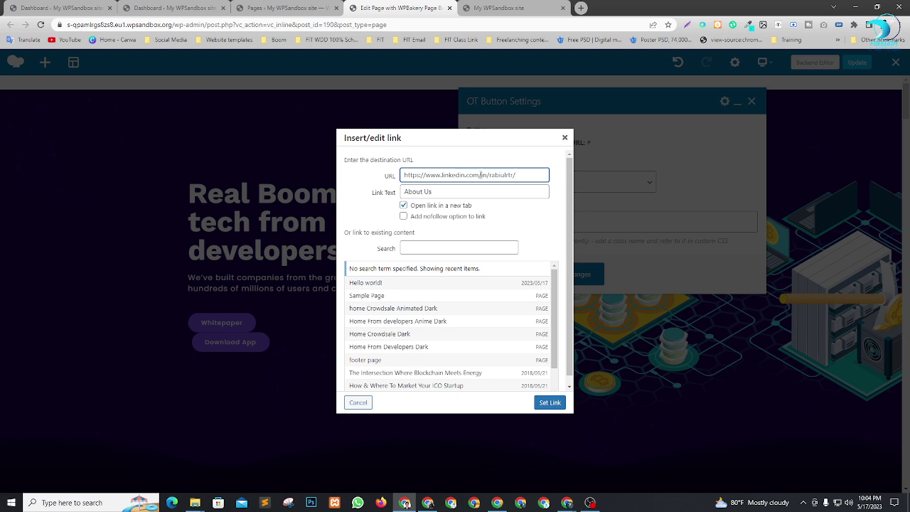
pyautogui.click(546, 406)
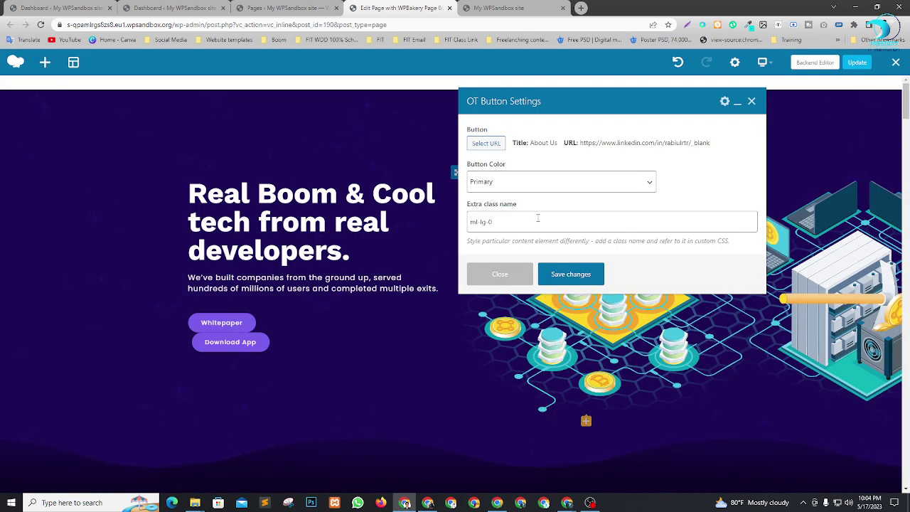
# Save the button settings, update the page and test the About Us button on the live homepage
pyautogui.click(577, 276)
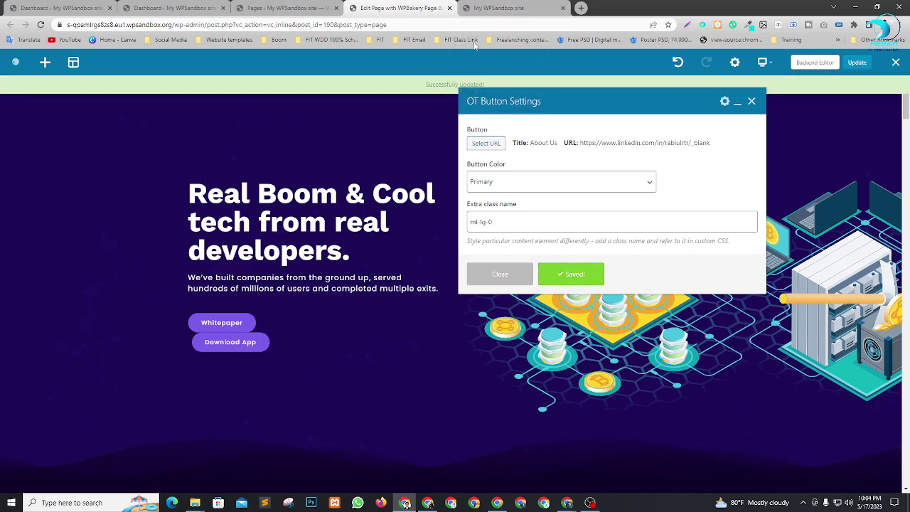
pyautogui.click(497, 8)
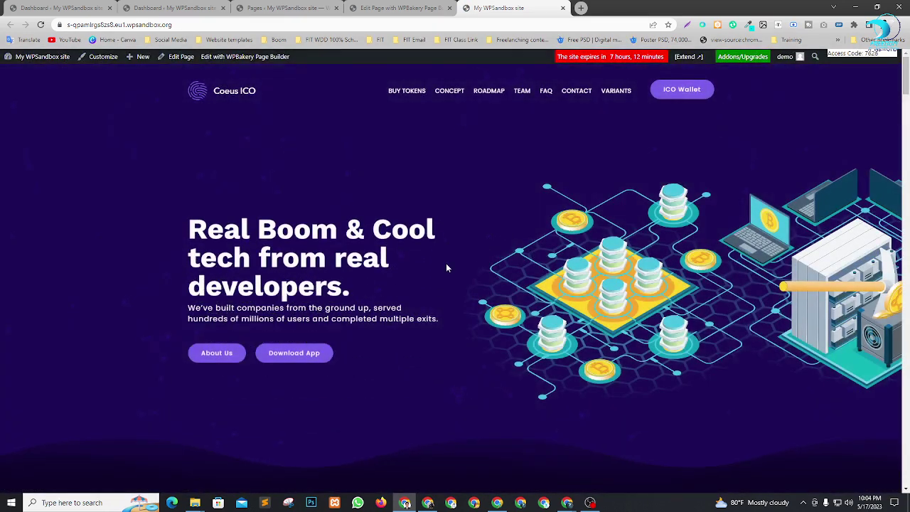
pyautogui.click(219, 358)
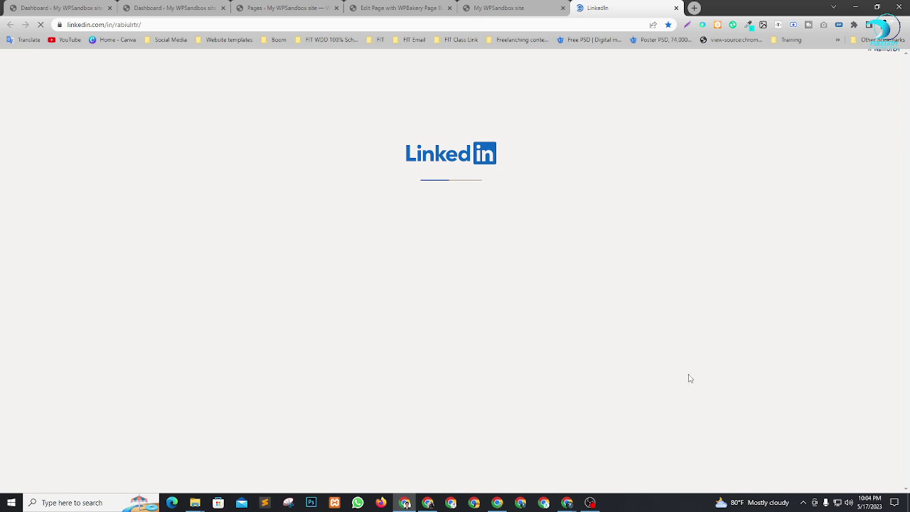
pyautogui.click(676, 8)
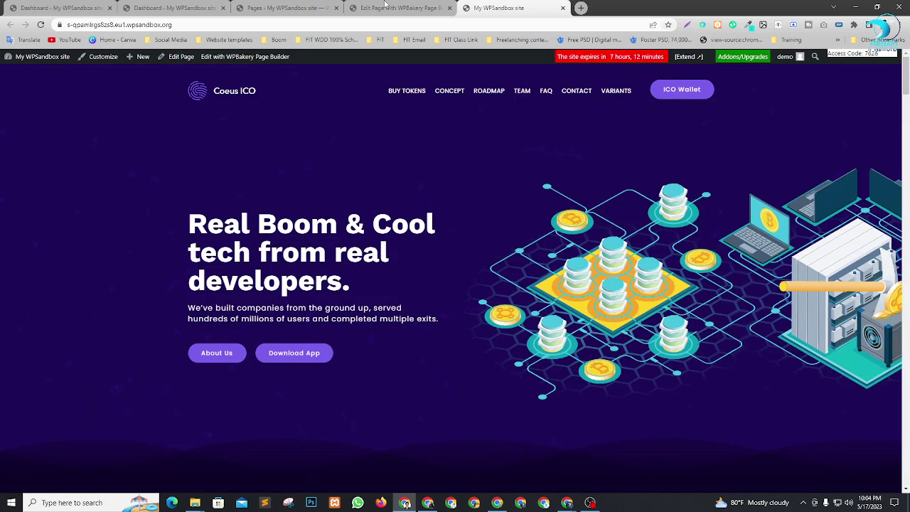
# Back in the page builder, close the button settings and examine the hero image column's general, design and responsive options
pyautogui.click(381, 8)
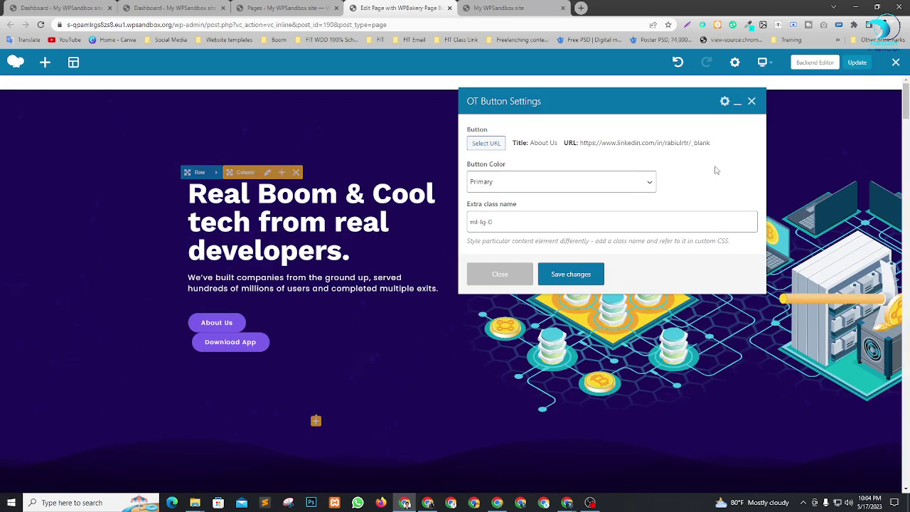
pyautogui.click(752, 101)
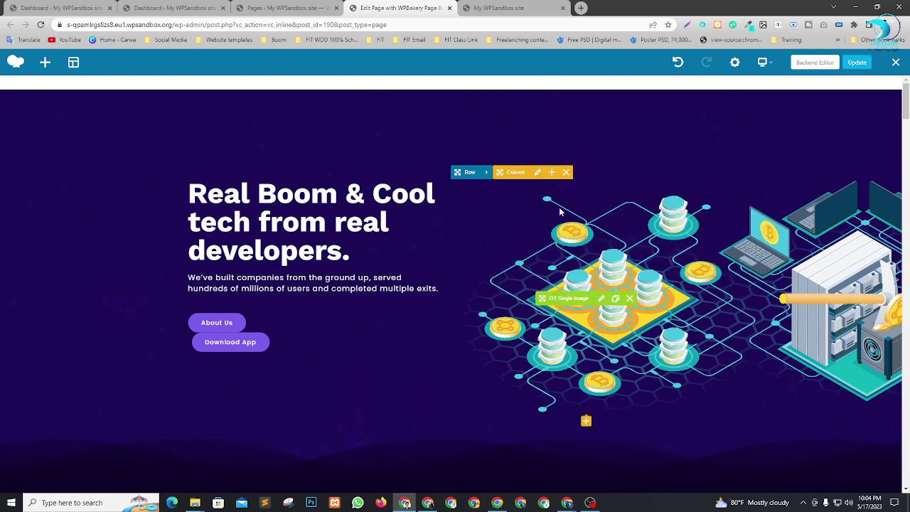
pyautogui.click(538, 173)
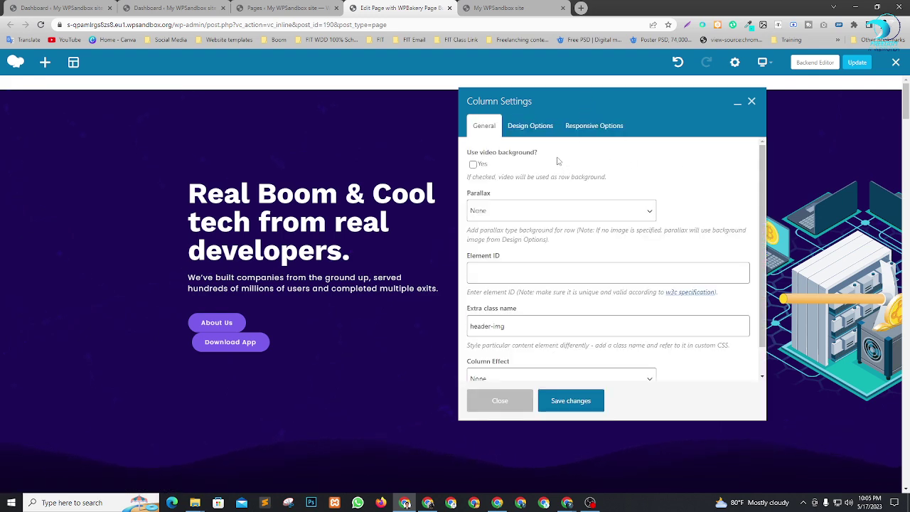
pyautogui.scroll(-1, 545, 224)
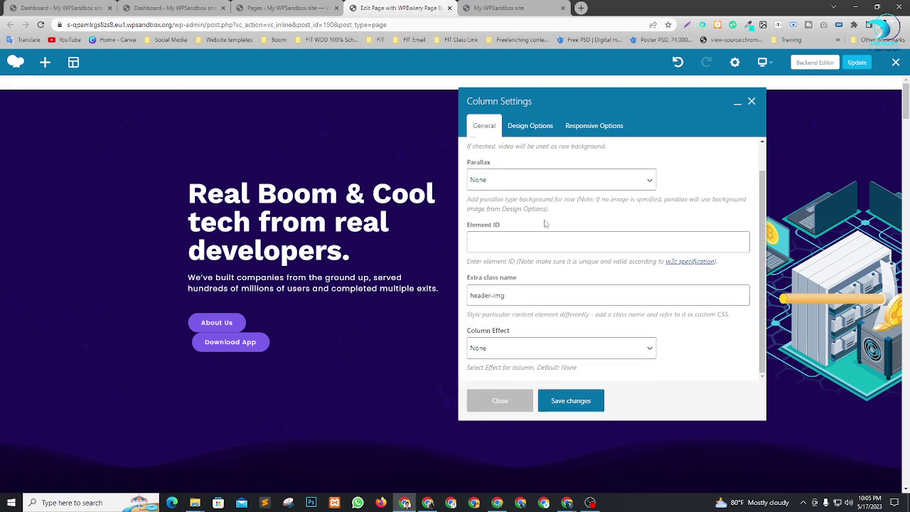
pyautogui.click(532, 126)
pyautogui.scroll(-1, 660, 211)
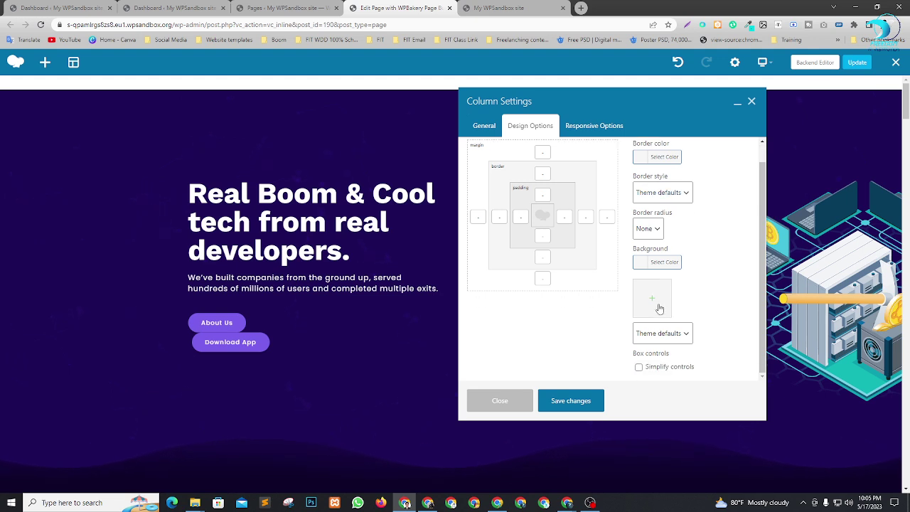
pyautogui.click(593, 133)
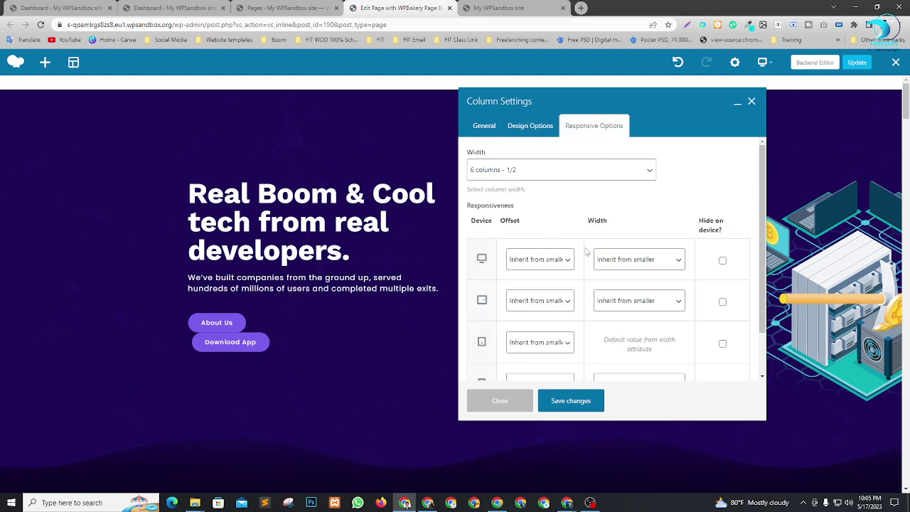
pyautogui.scroll(-1, 589, 253)
pyautogui.scroll(1, 588, 253)
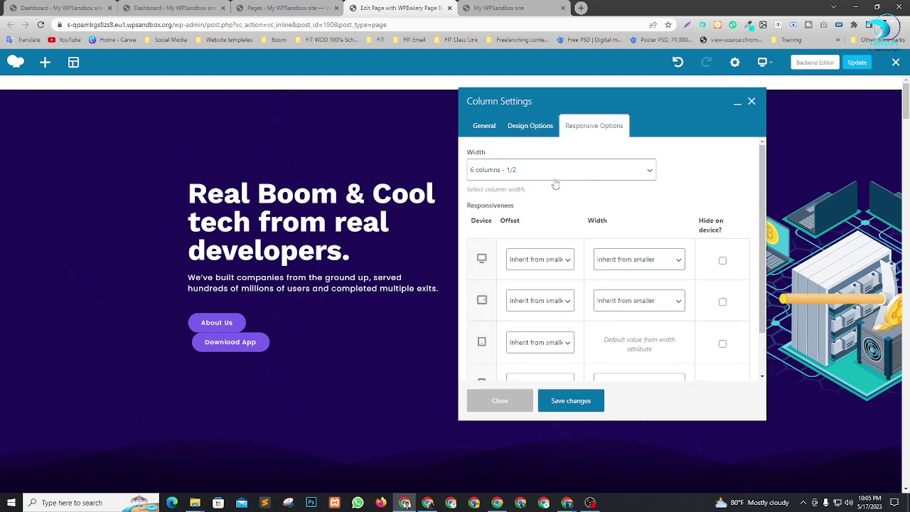
pyautogui.click(753, 103)
# Open the hero illustration's OT Single Image settings, and search Google Images for "cryptocurrency img" in a new browser tab
pyautogui.click(605, 301)
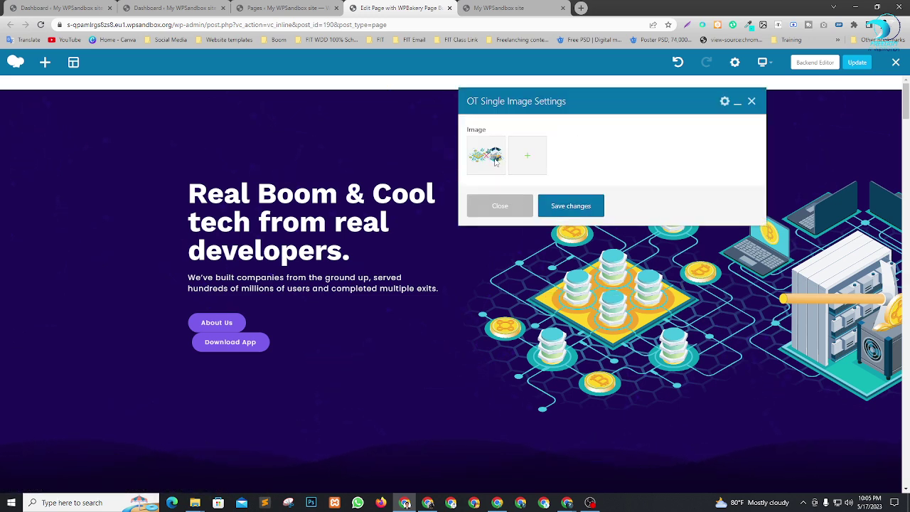
pyautogui.click(581, 8)
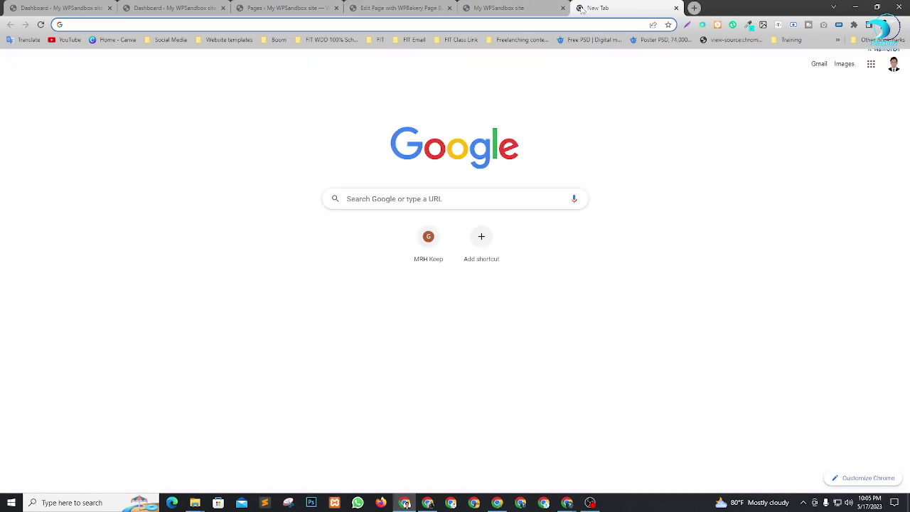
pyautogui.write('cryptozone.dexignzone.com/xhtml/index-2.html')
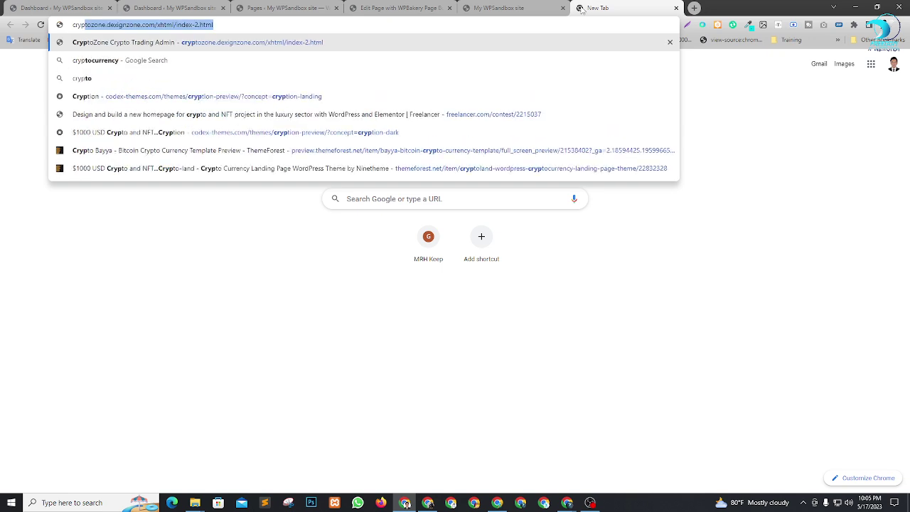
pyautogui.press('Down')
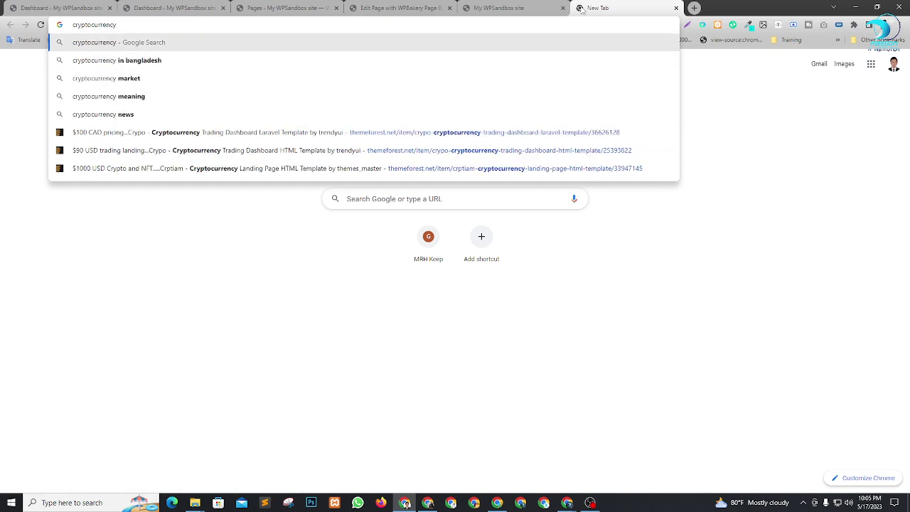
pyautogui.write('img')
pyautogui.press('Return')
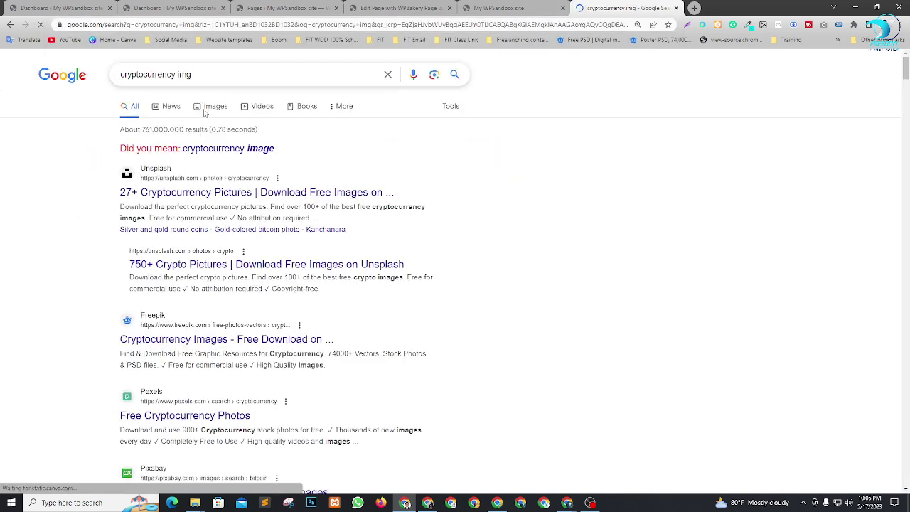
pyautogui.click(215, 107)
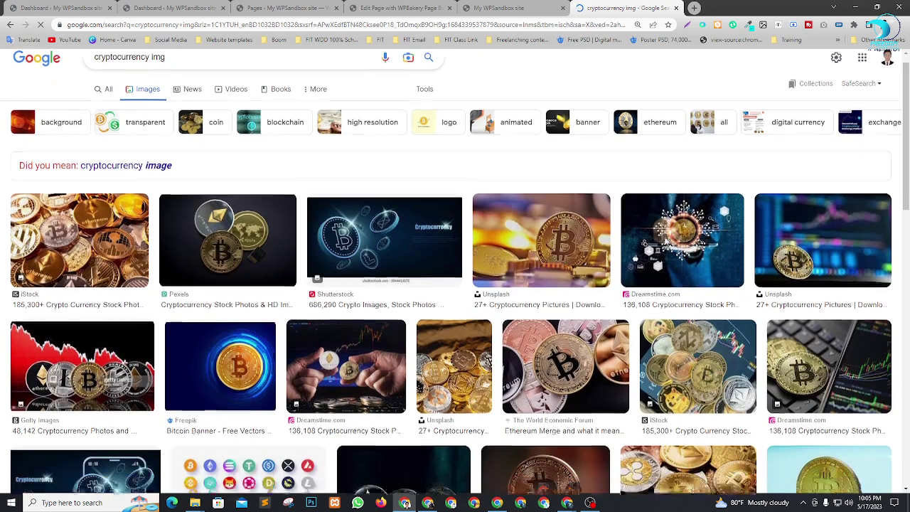
# Look through the cryptocurrency image results for a possible replacement for the hero picture
pyautogui.scroll(-2, 377, 168)
pyautogui.scroll(-3, 377, 168)
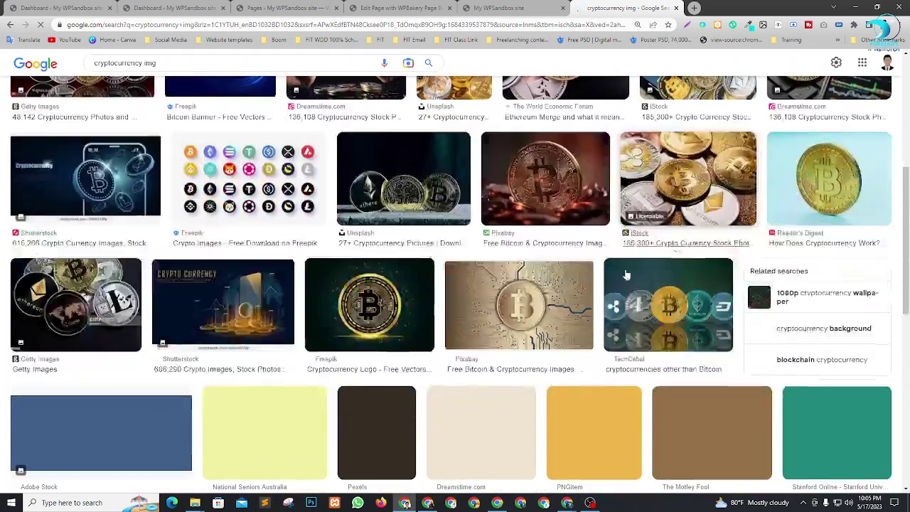
pyautogui.scroll(5, 567, 281)
pyautogui.scroll(-2, 568, 281)
pyautogui.scroll(3, 567, 281)
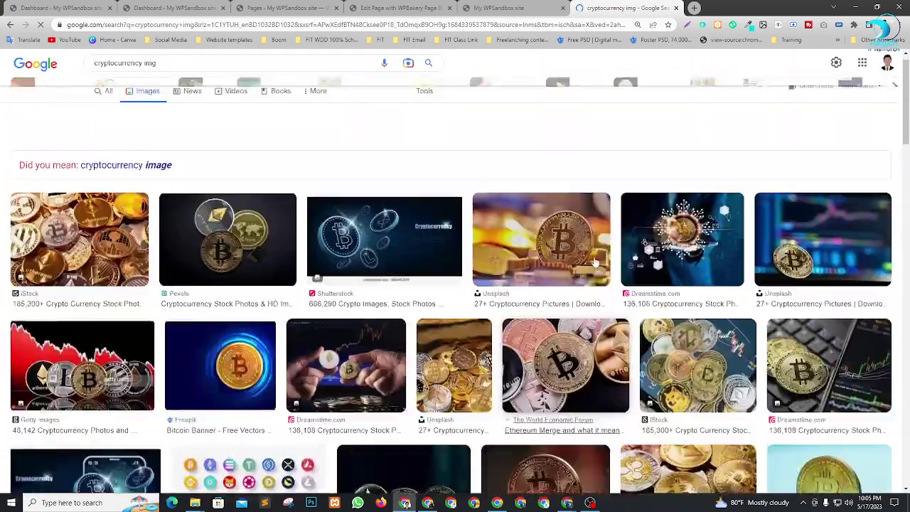
pyautogui.scroll(-2, 596, 263)
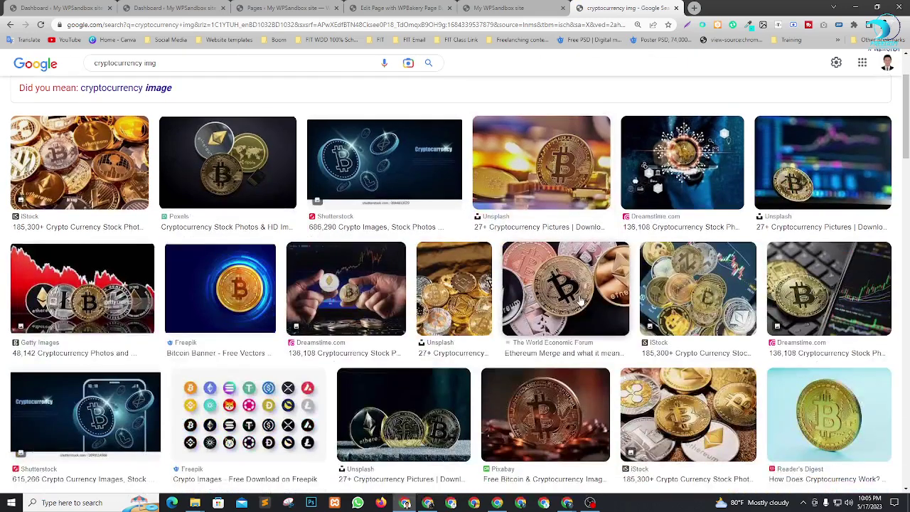
pyautogui.scroll(-1, 596, 263)
pyautogui.scroll(3, 360, 175)
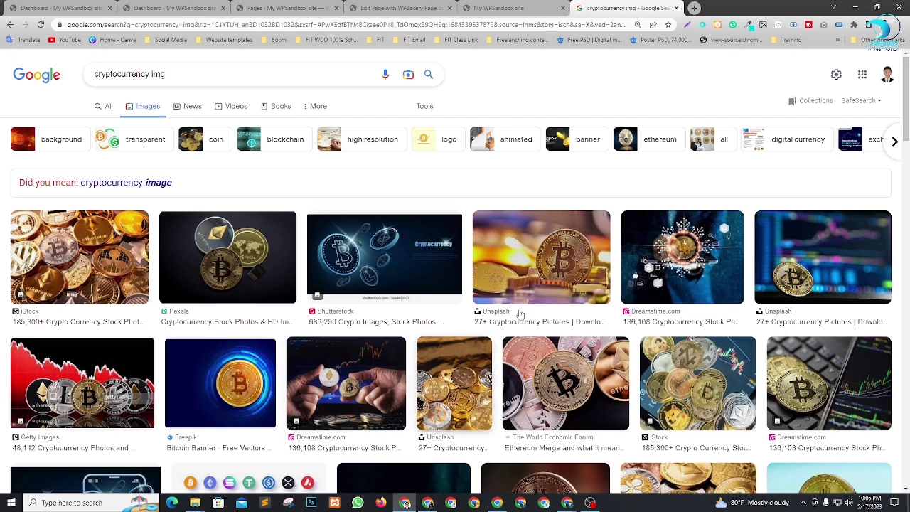
# Show the search tools and filter the cryptocurrency image results to the Transparent color option
pyautogui.click(424, 108)
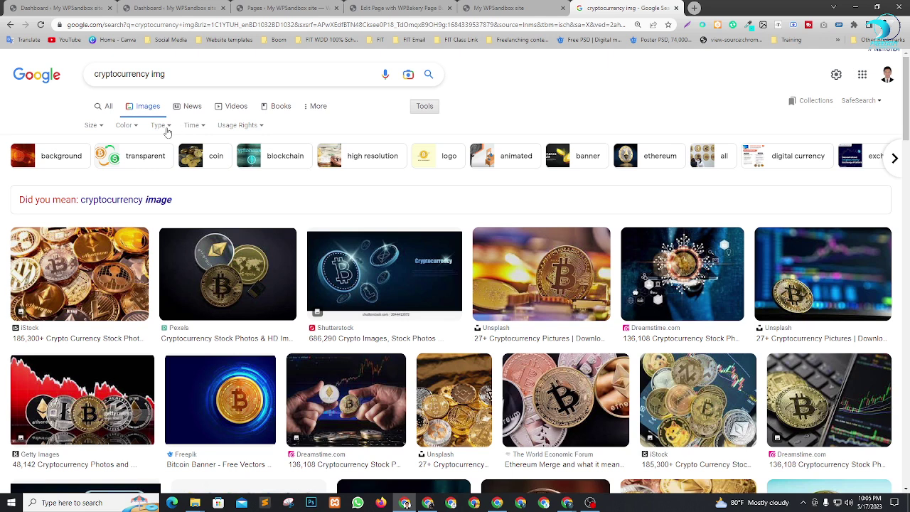
pyautogui.click(161, 125)
pyautogui.click(221, 128)
pyautogui.click(312, 107)
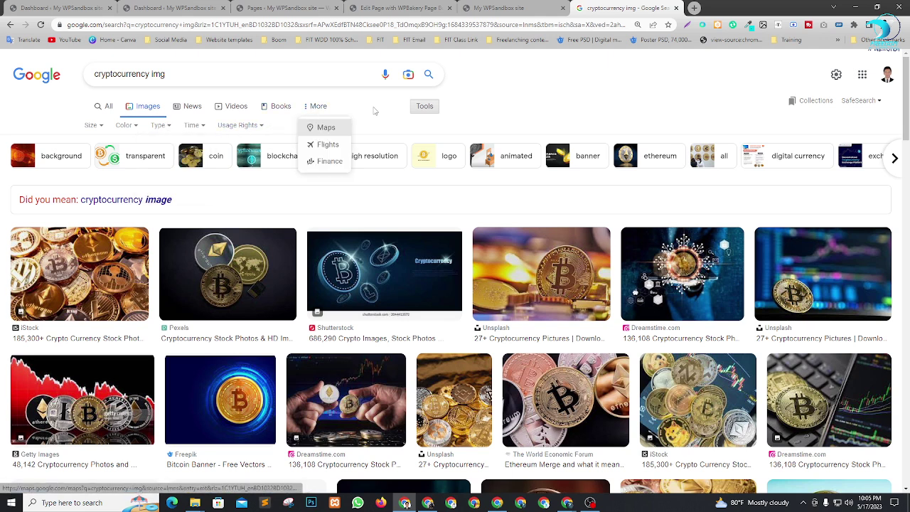
pyautogui.click(374, 109)
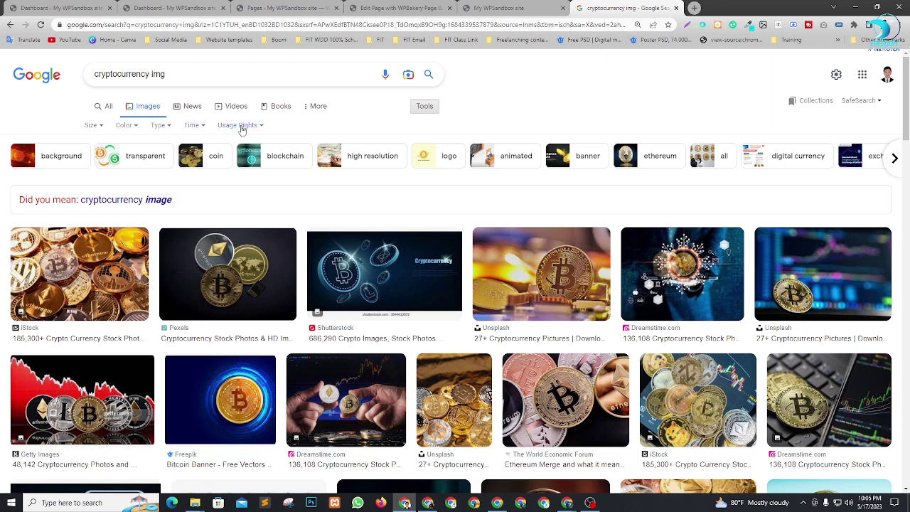
pyautogui.click(261, 128)
pyautogui.click(127, 130)
pyautogui.click(139, 129)
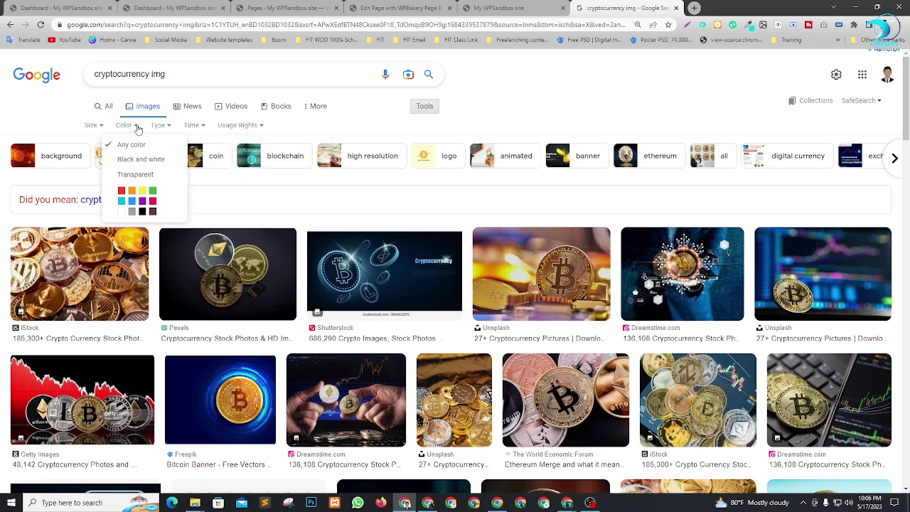
pyautogui.click(129, 176)
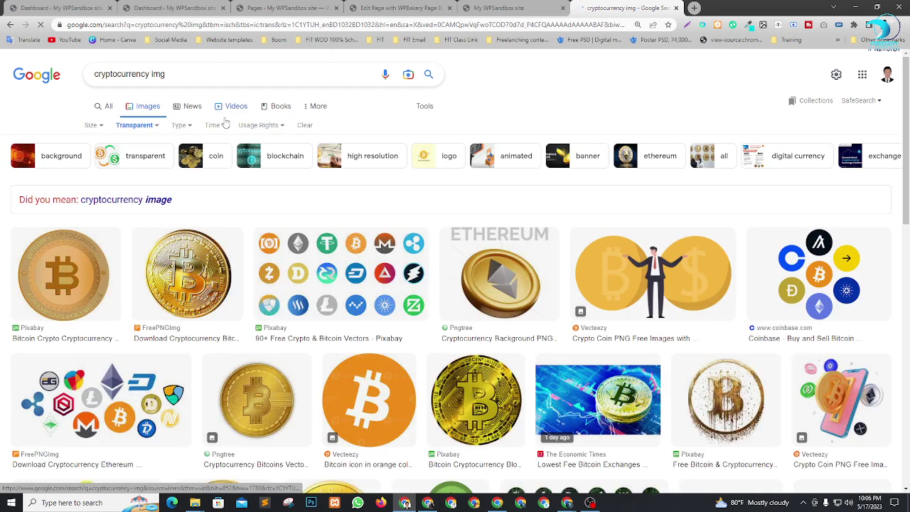
# Browse the transparent image results and compare their style with the hero illustration on the live homepage
pyautogui.scroll(-4, 816, 212)
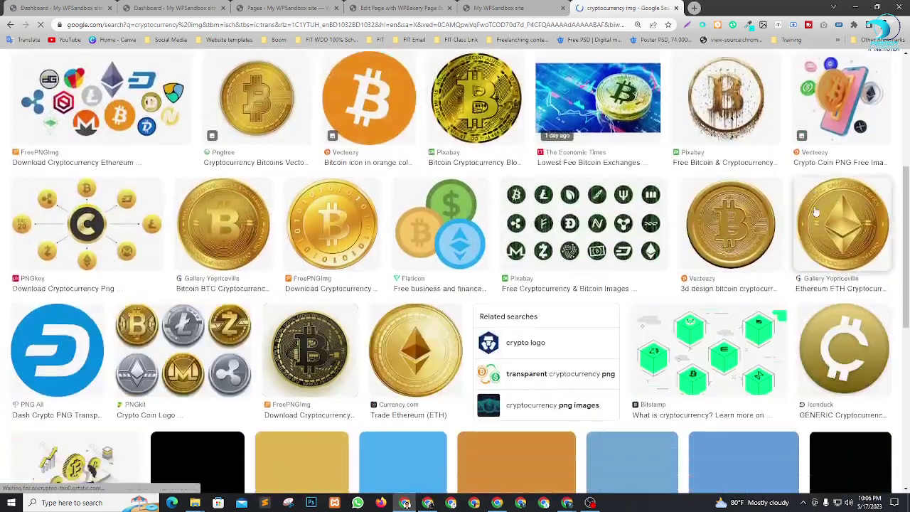
pyautogui.scroll(-8, 816, 212)
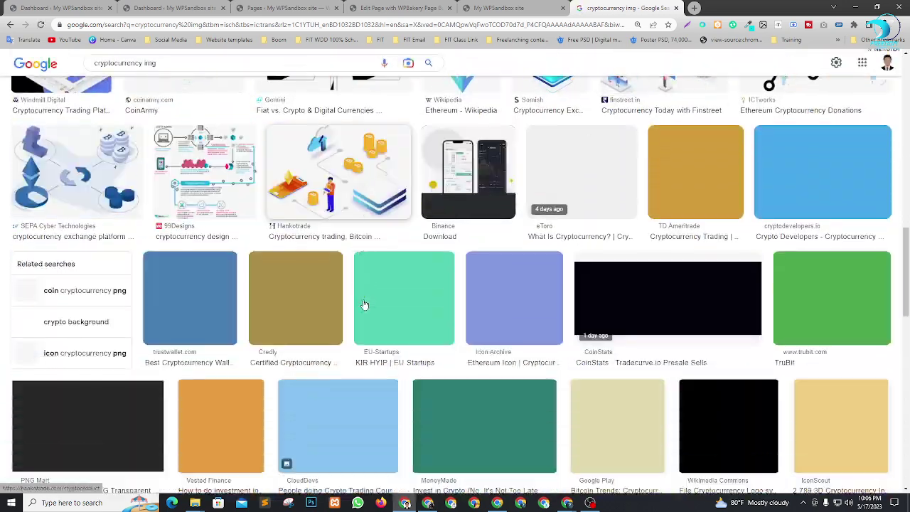
pyautogui.scroll(-3, 364, 304)
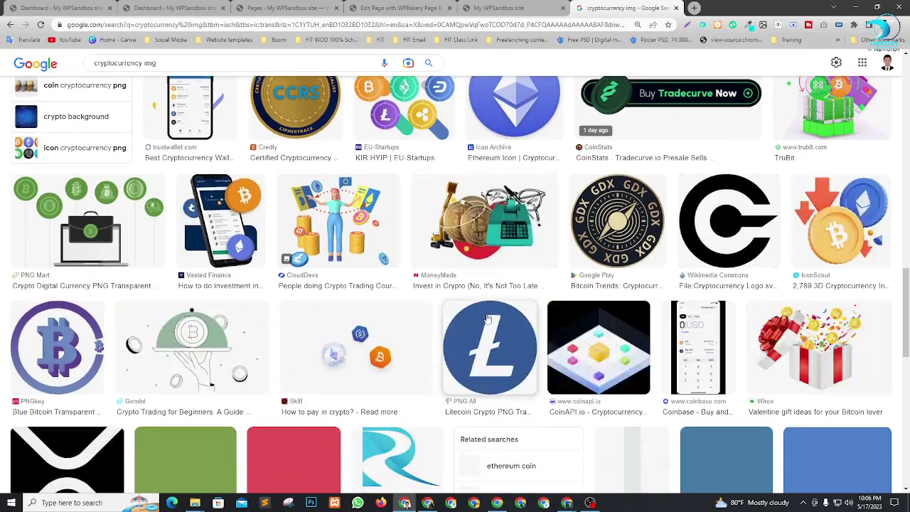
pyautogui.scroll(-5, 488, 319)
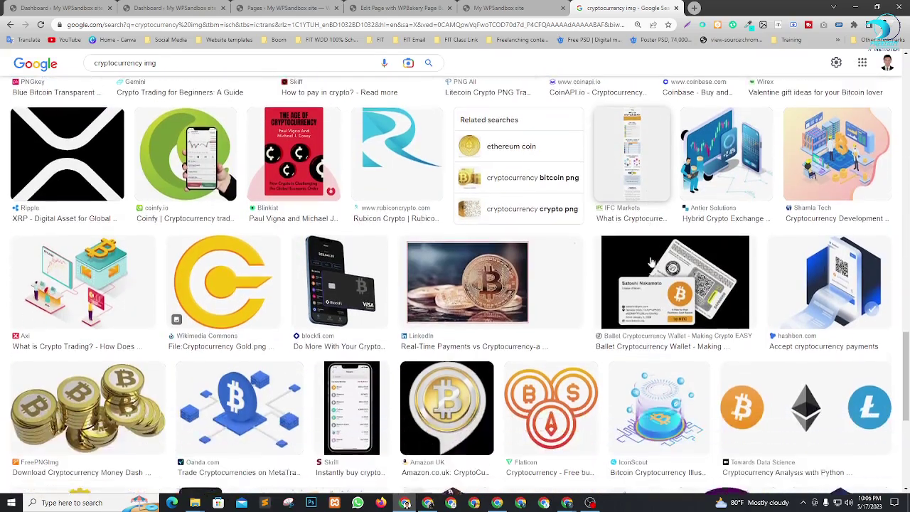
pyautogui.scroll(-2, 324, 281)
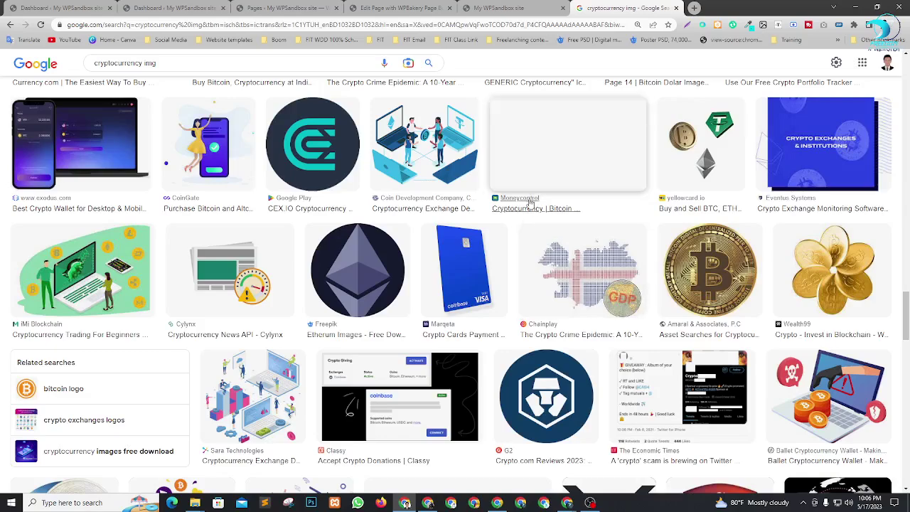
pyautogui.click(528, 7)
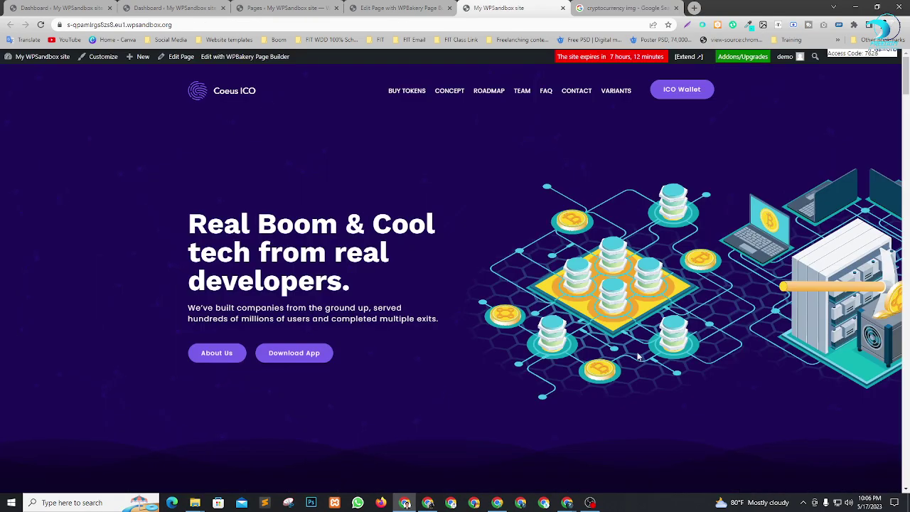
pyautogui.click(615, 7)
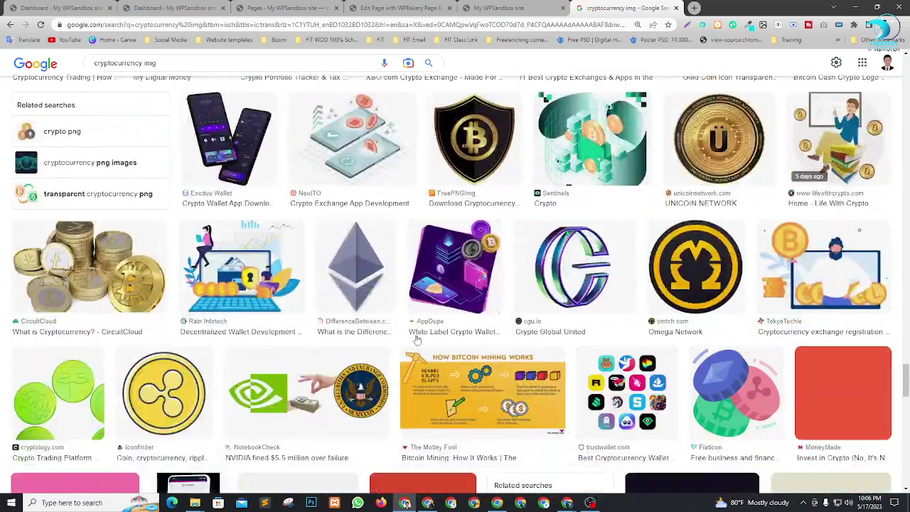
# Preview W3villa Technologies' blue isometric cryptocurrency wallet illustration and open the dialog for saving it in PNG format
pyautogui.scroll(2, 419, 339)
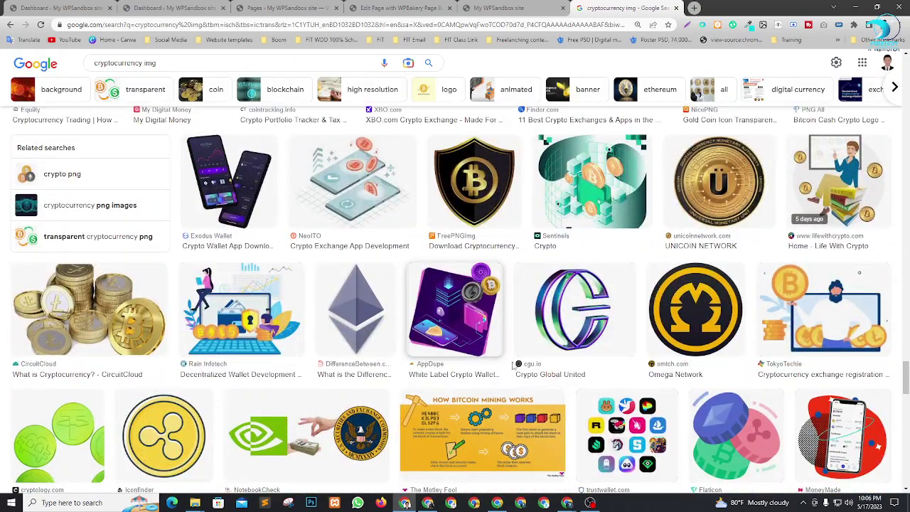
pyautogui.scroll(-8, 513, 365)
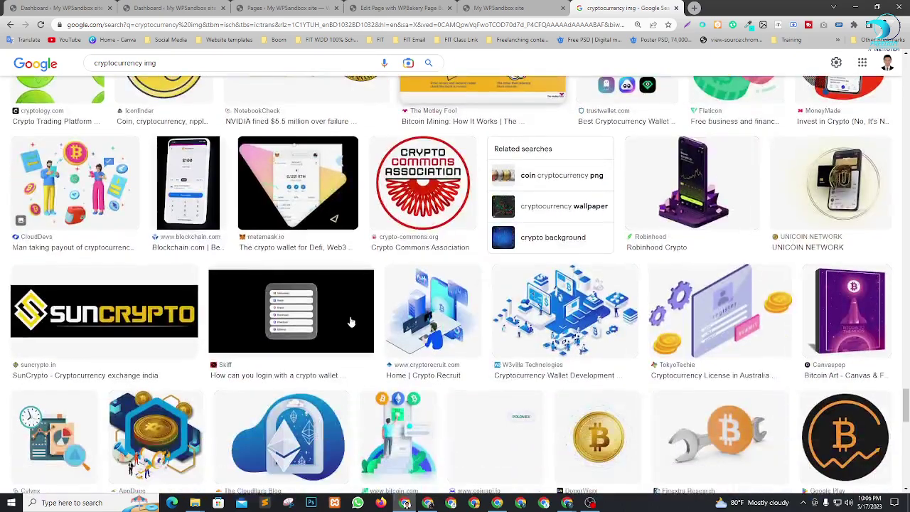
pyautogui.scroll(-6, 350, 322)
pyautogui.scroll(6, 498, 292)
pyautogui.scroll(-2, 591, 268)
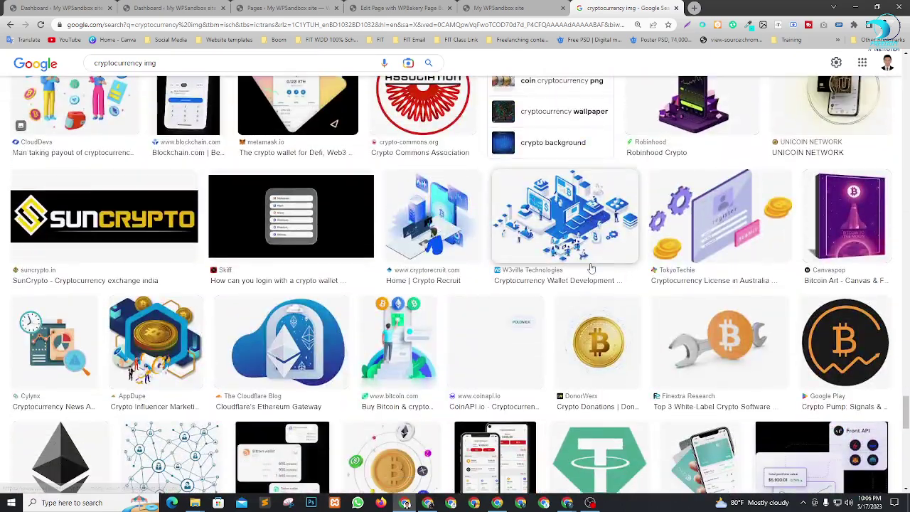
pyautogui.scroll(-5, 591, 268)
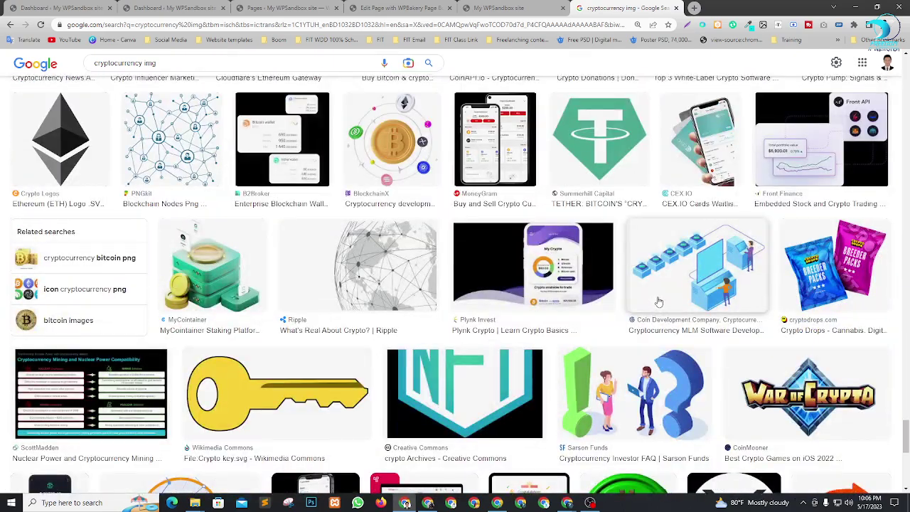
pyautogui.scroll(5, 658, 302)
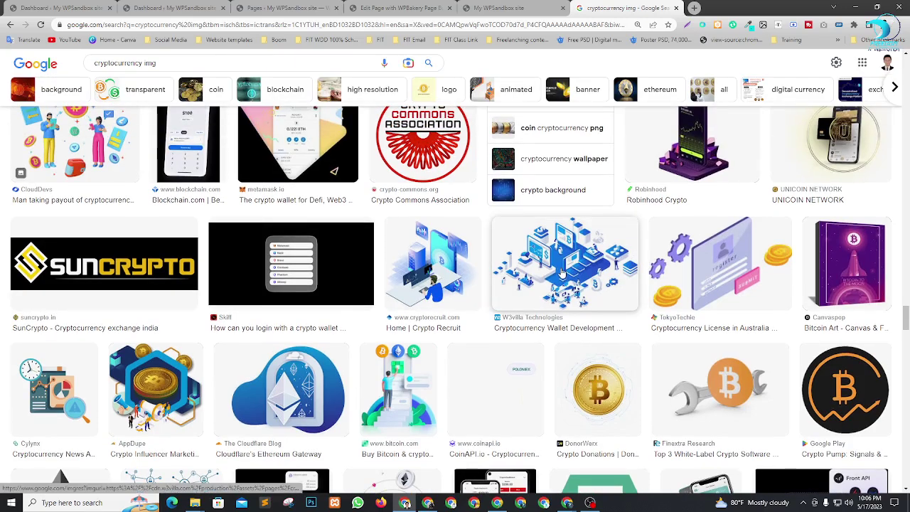
pyautogui.click(561, 272)
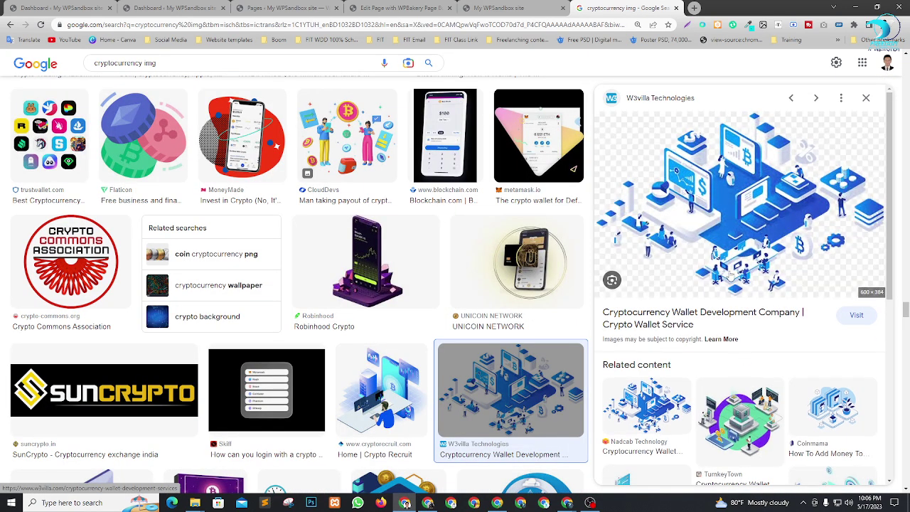
pyautogui.rightClick(722, 196)
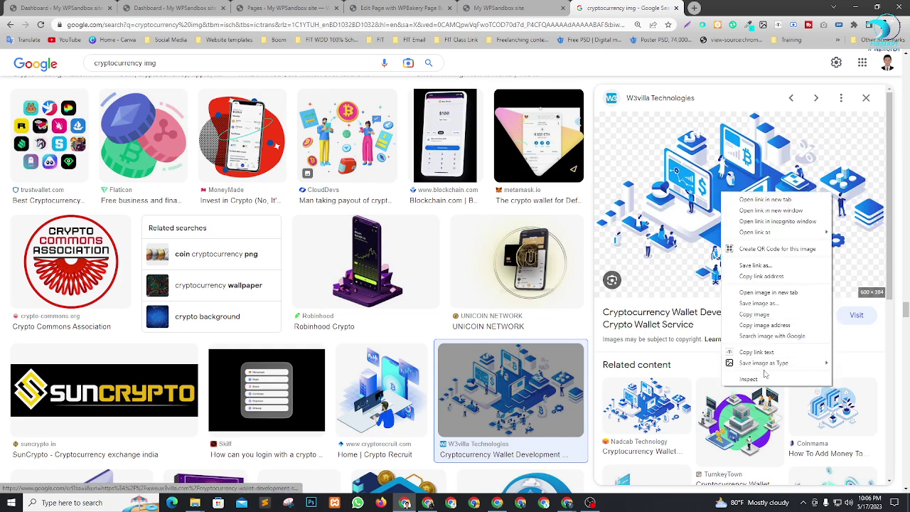
pyautogui.moveTo(766, 364)
pyautogui.click(868, 375)
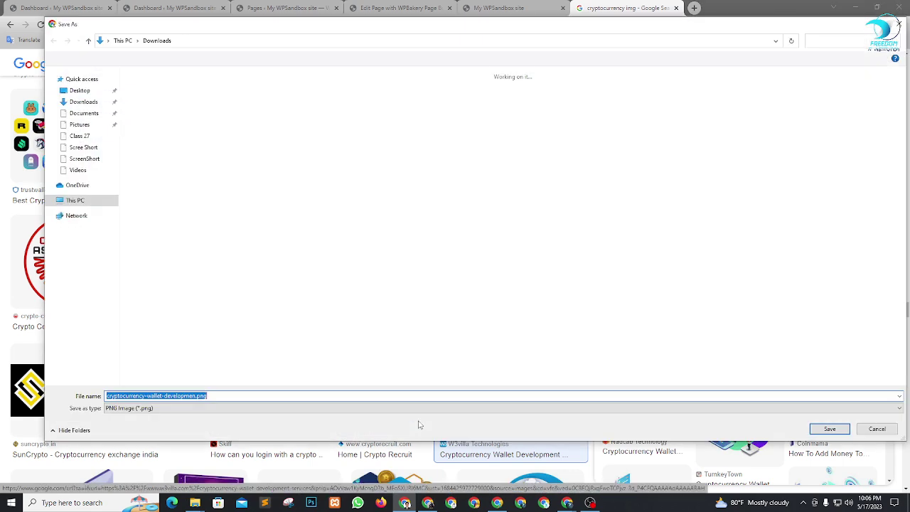
# Switch to the Google Meet call, present the screen to everyone and hide the sharing notice
pyautogui.hotkey('alt', 'Tab')
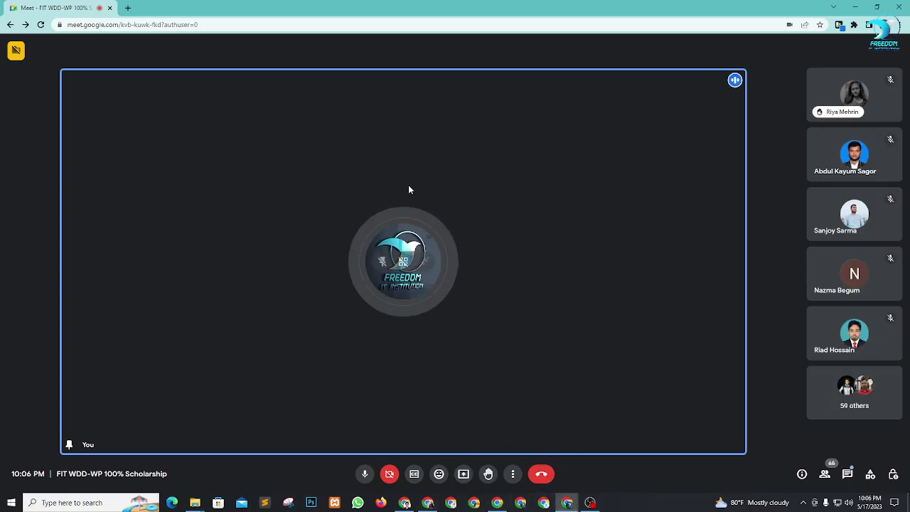
pyautogui.click(463, 473)
pyautogui.click(500, 411)
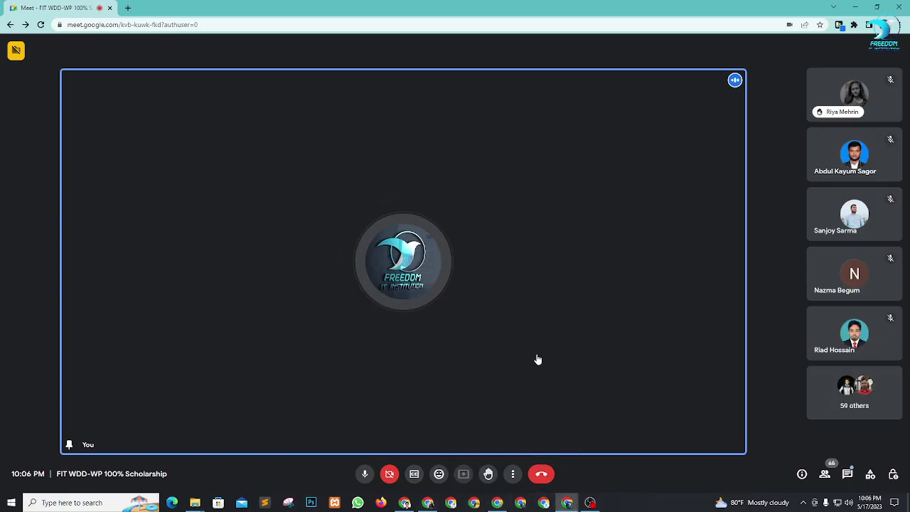
pyautogui.click(544, 219)
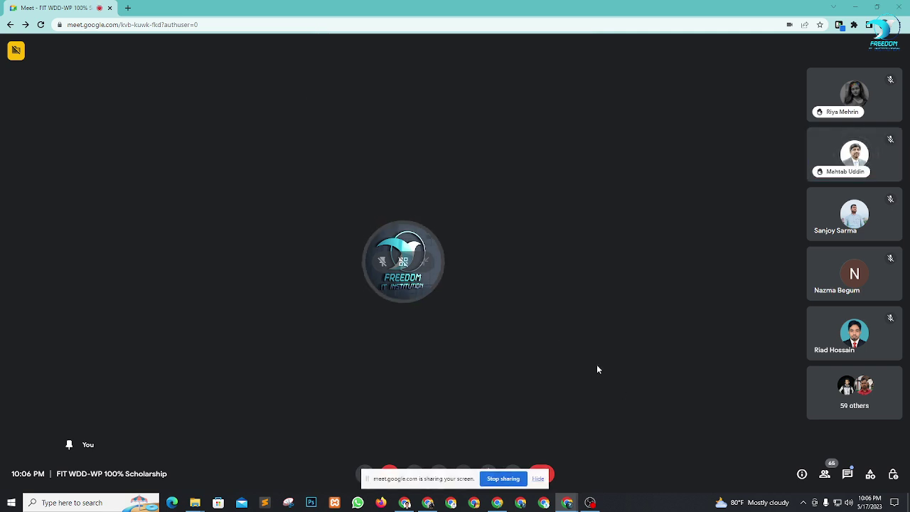
pyautogui.hotkey('alt', 'Tab')
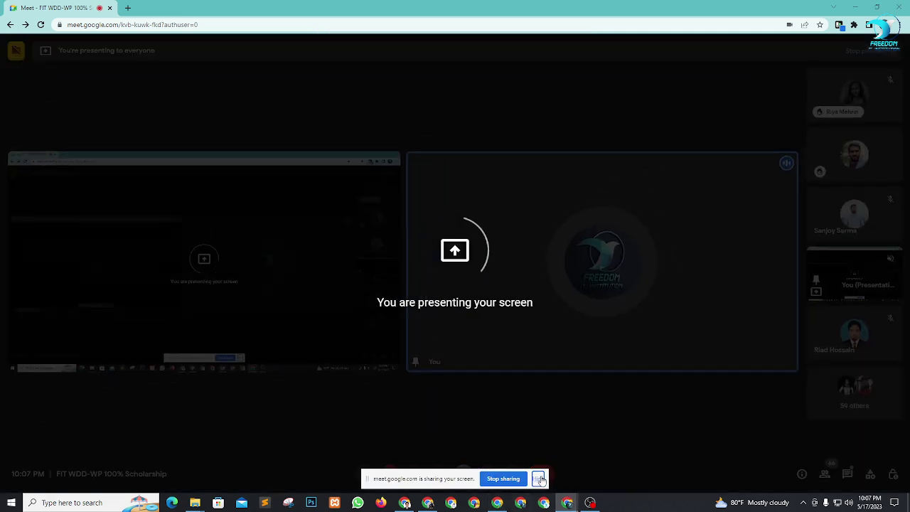
pyautogui.click(540, 481)
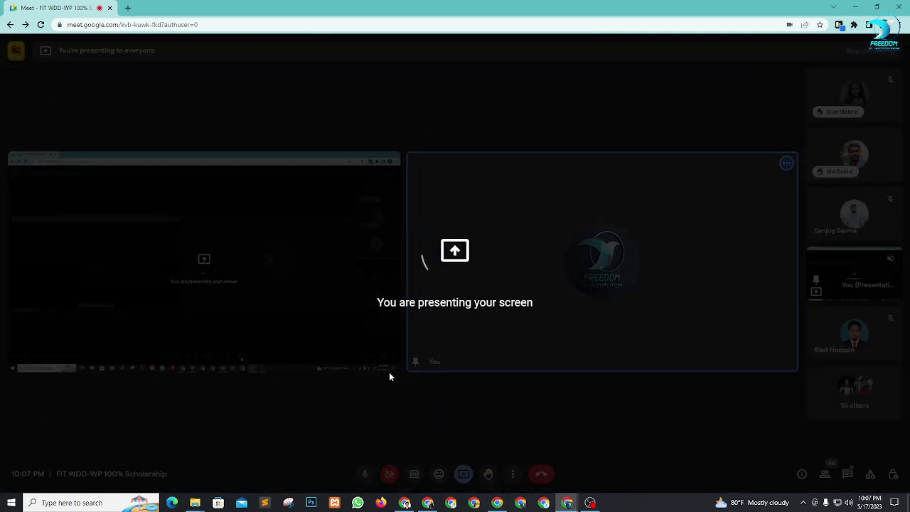
# Return to the image search window, save the wallet illustration as cryptocurrency-wallet-developmen.png in Downloads, then preview the saved file and close the preview
pyautogui.hotkey('alt', 'Tab')
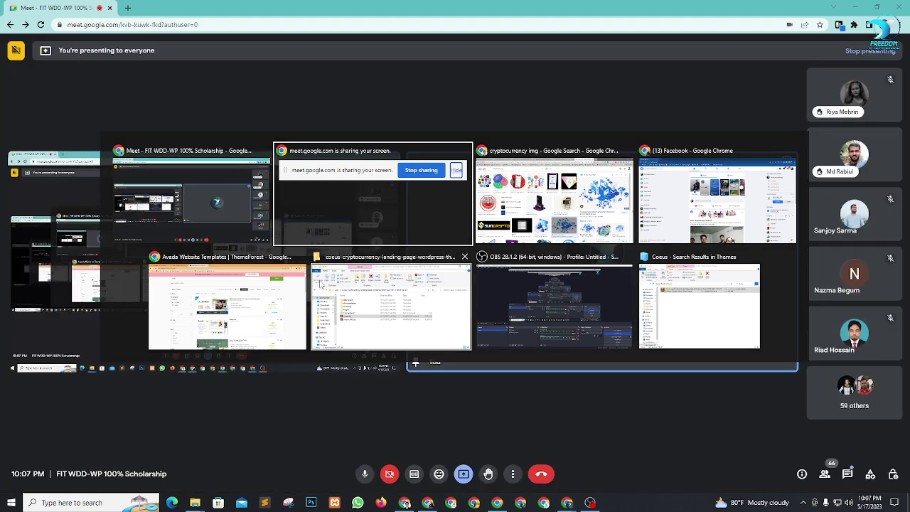
pyautogui.hotkey('alt', 'Tab')
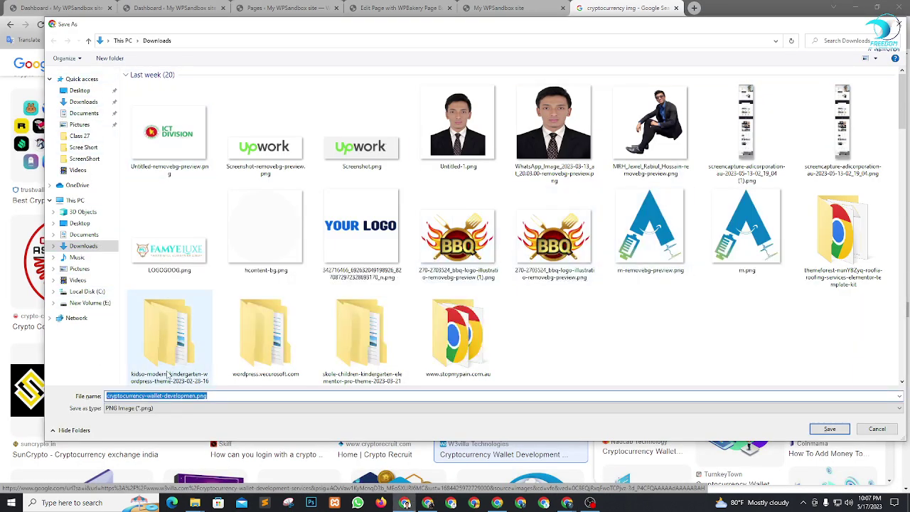
pyautogui.click(840, 428)
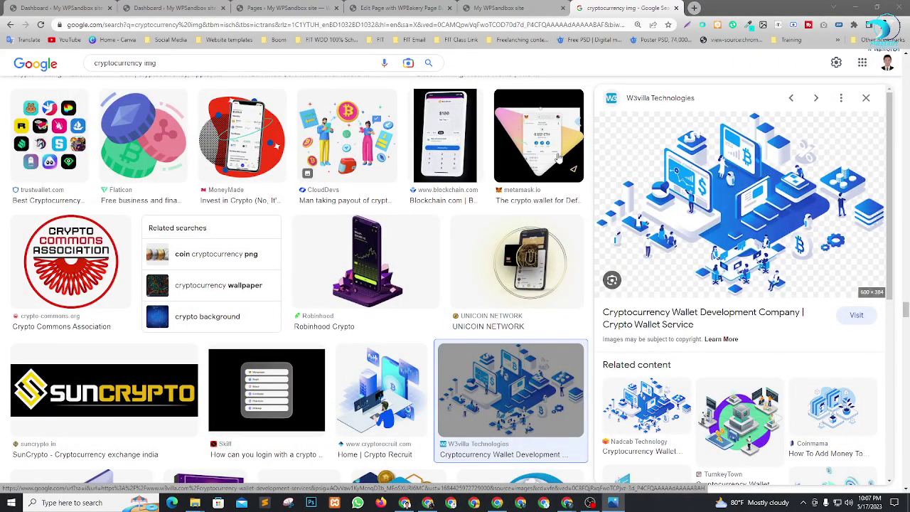
pyautogui.scroll(5, 451, 274)
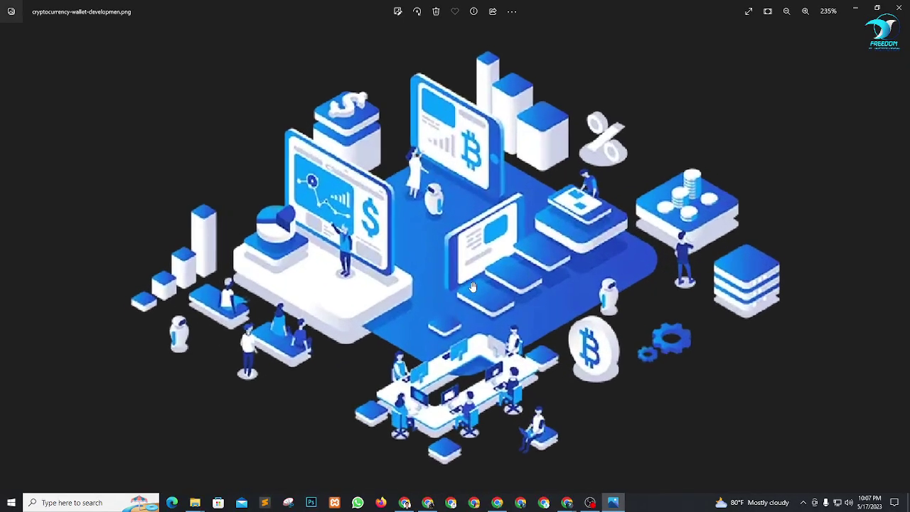
pyautogui.scroll(-3, 469, 283)
pyautogui.click(900, 6)
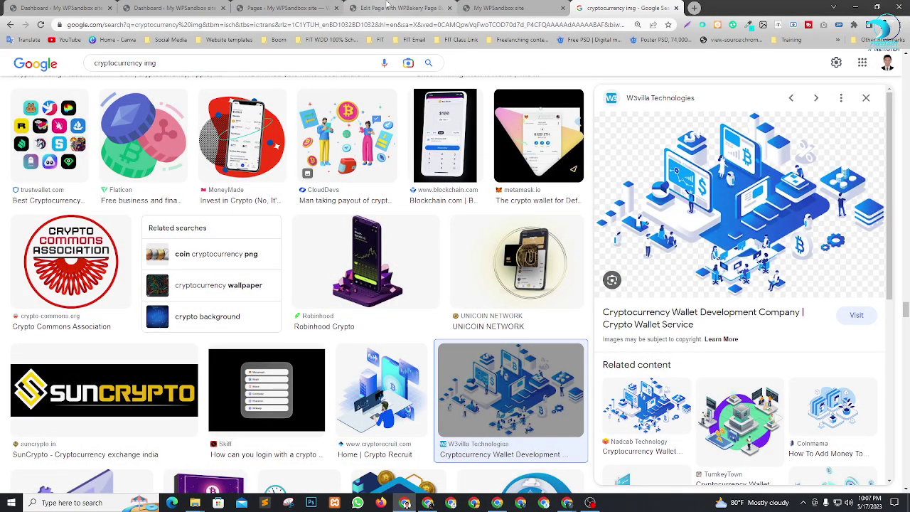
# In the WPBakery editor, remove the hero's current single image and upload and set cryptocurrency-wallet-developmen.png from Downloads in its place
pyautogui.click(364, 8)
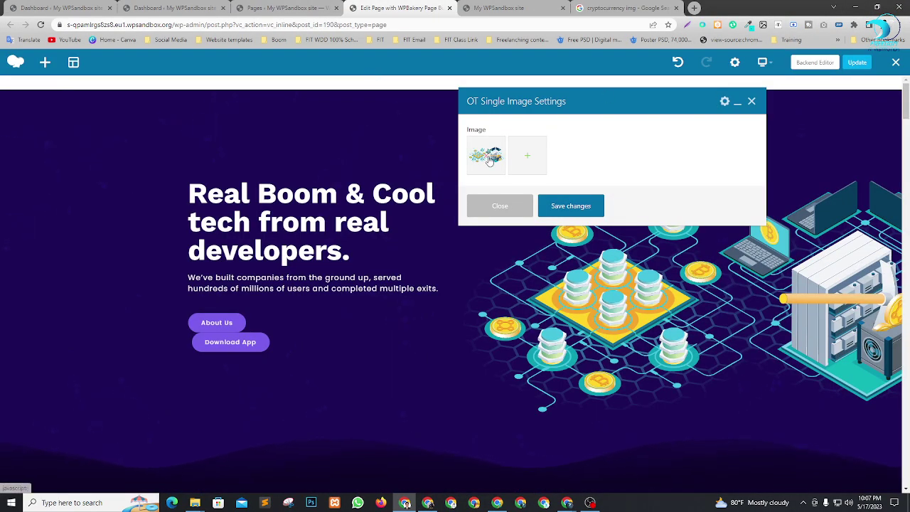
pyautogui.click(489, 159)
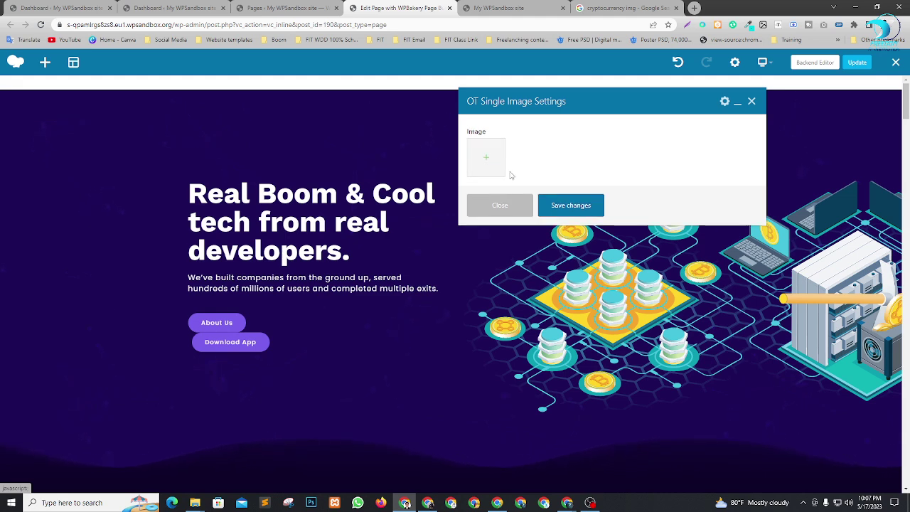
pyautogui.click(488, 155)
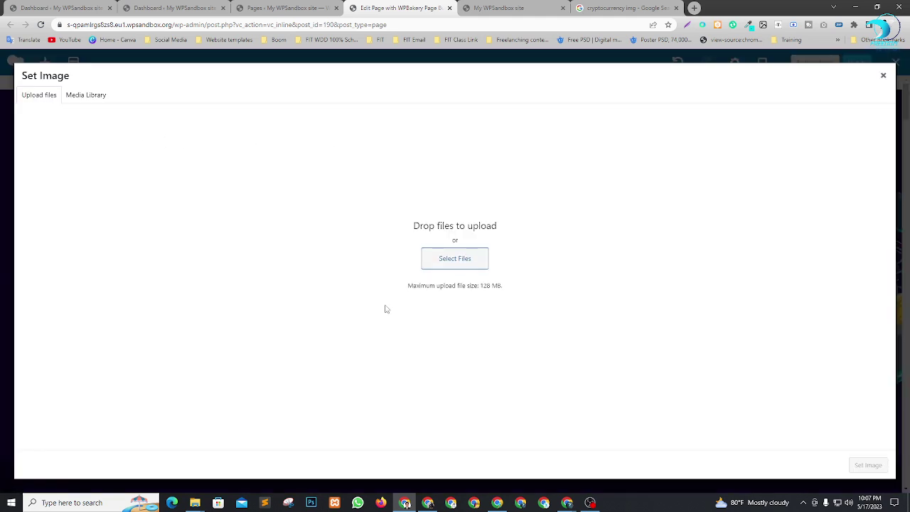
pyautogui.click(453, 260)
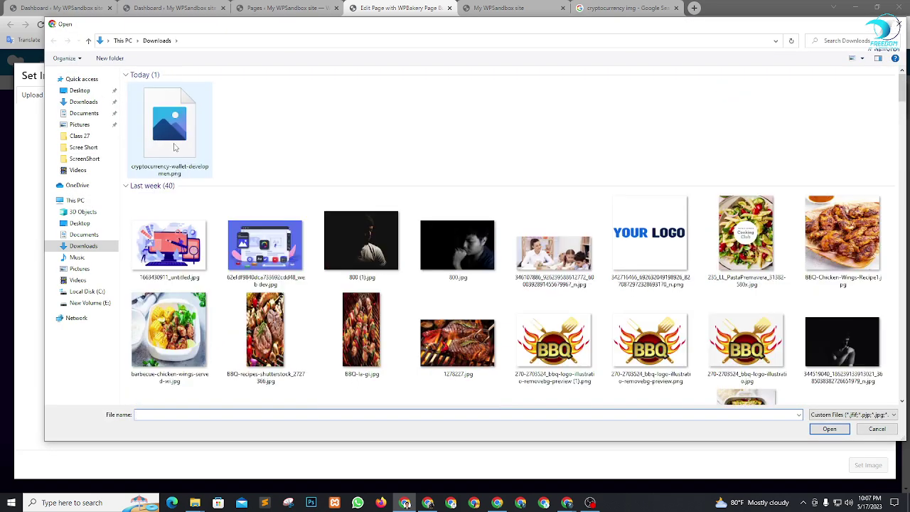
pyautogui.click(182, 145)
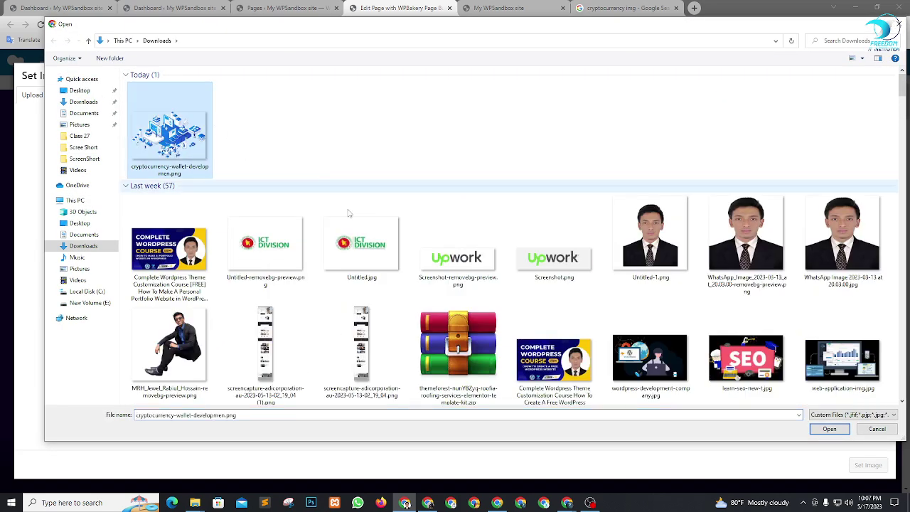
pyautogui.click(829, 427)
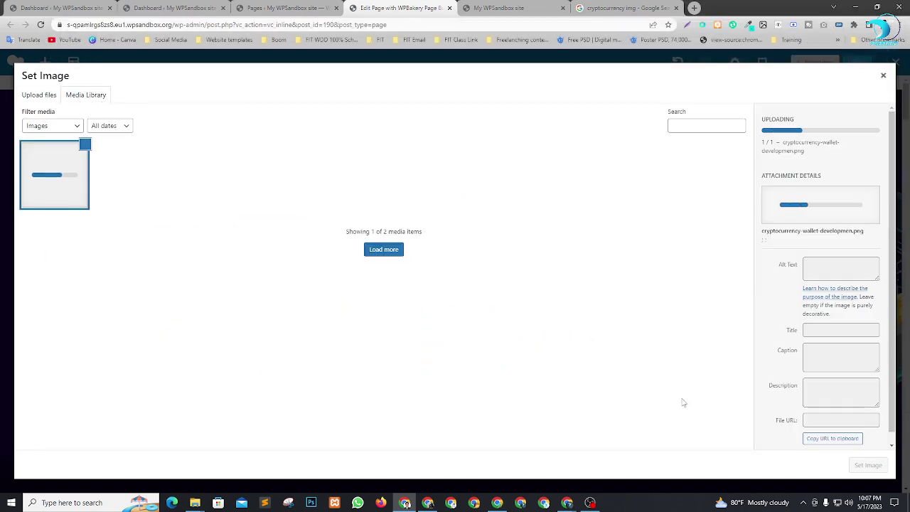
pyautogui.click(879, 466)
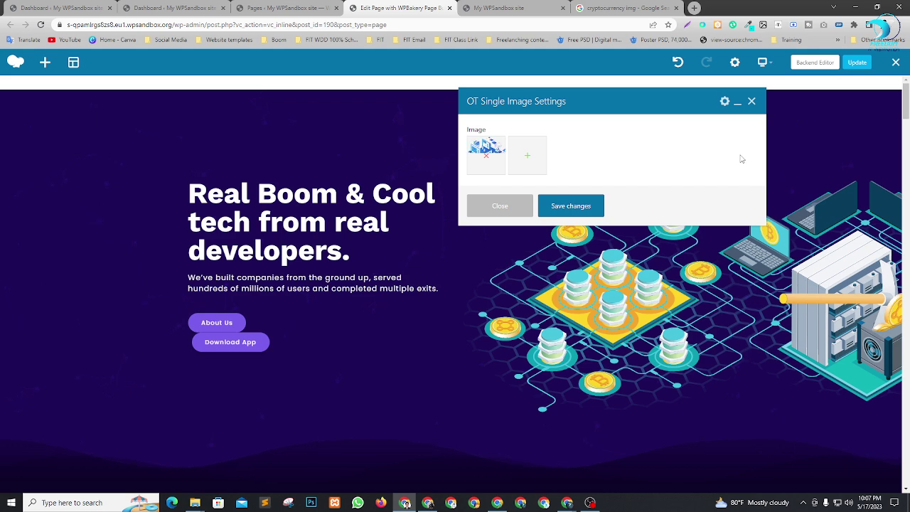
# Save the hero image change, update the page and reload the live homepage
pyautogui.click(574, 207)
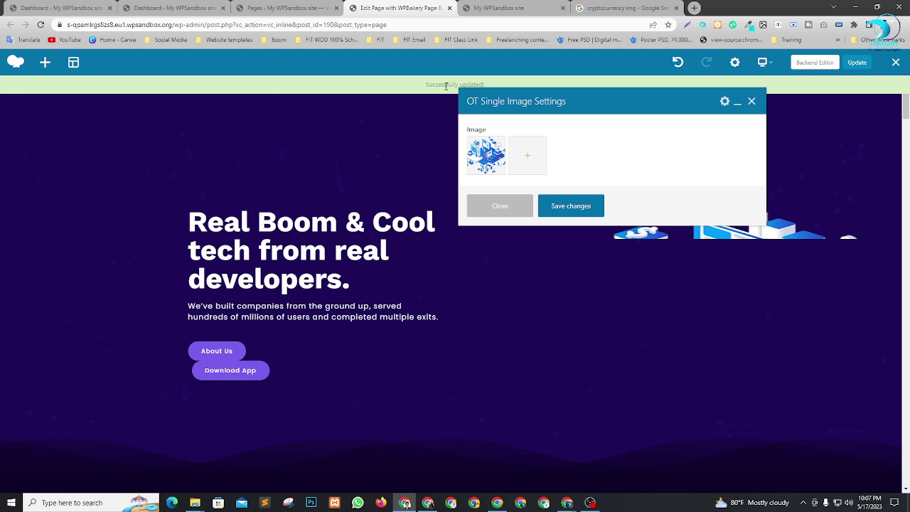
pyautogui.moveTo(591, 96); pyautogui.dragTo(628, 123)
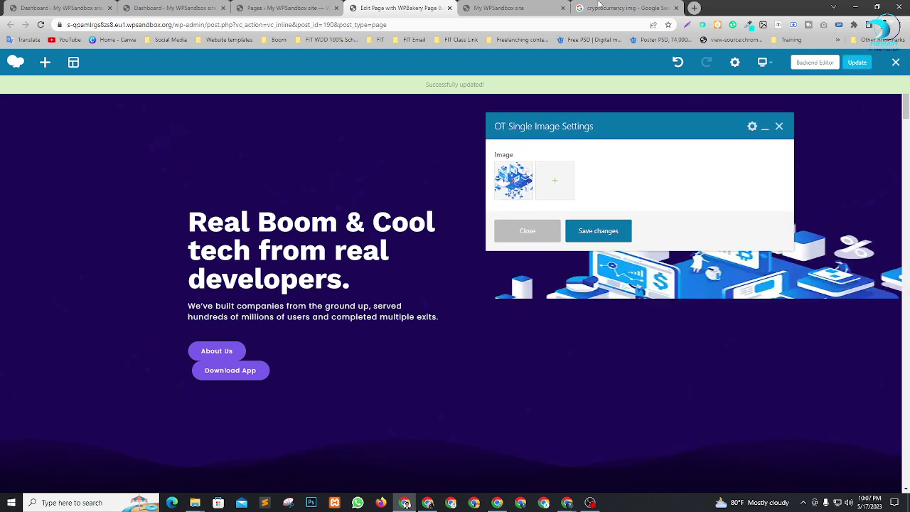
pyautogui.click(485, 8)
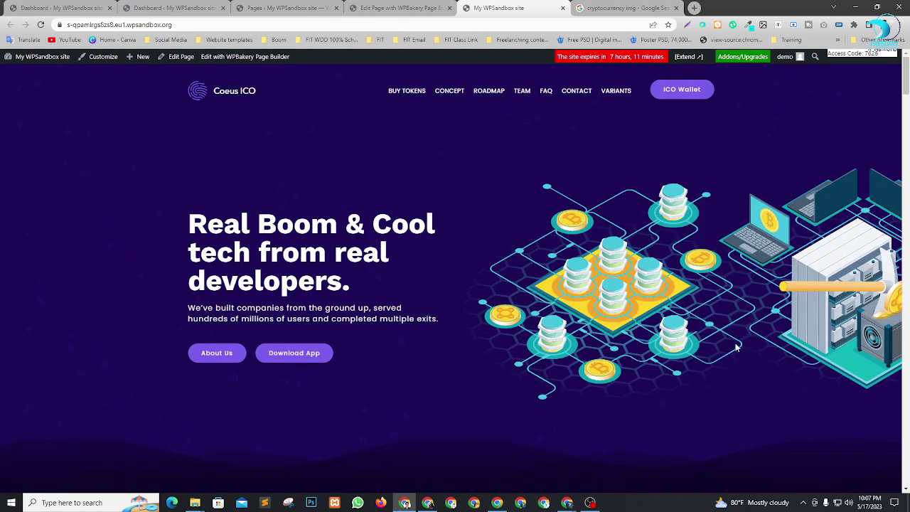
pyautogui.press('F5')
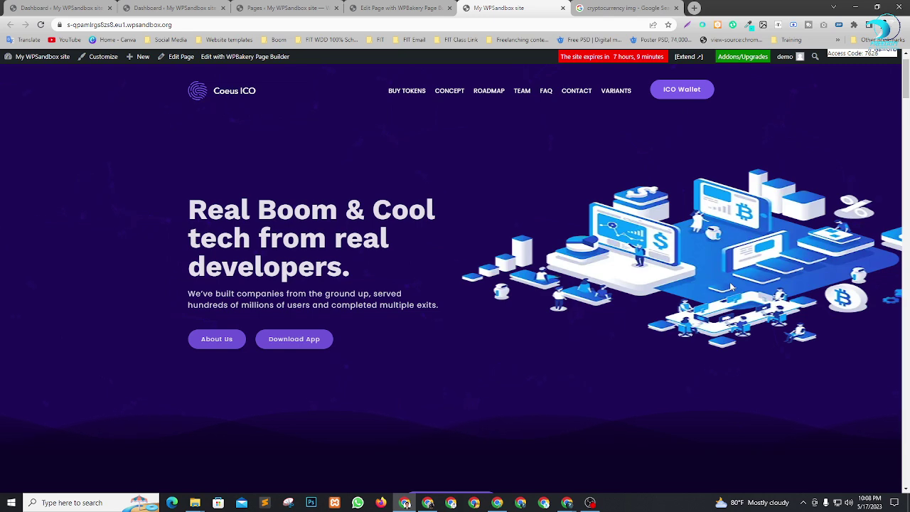
# Review the live homepage from the hero down through the token prices, countdown and 60-month output chart
pyautogui.scroll(-3, 607, 279)
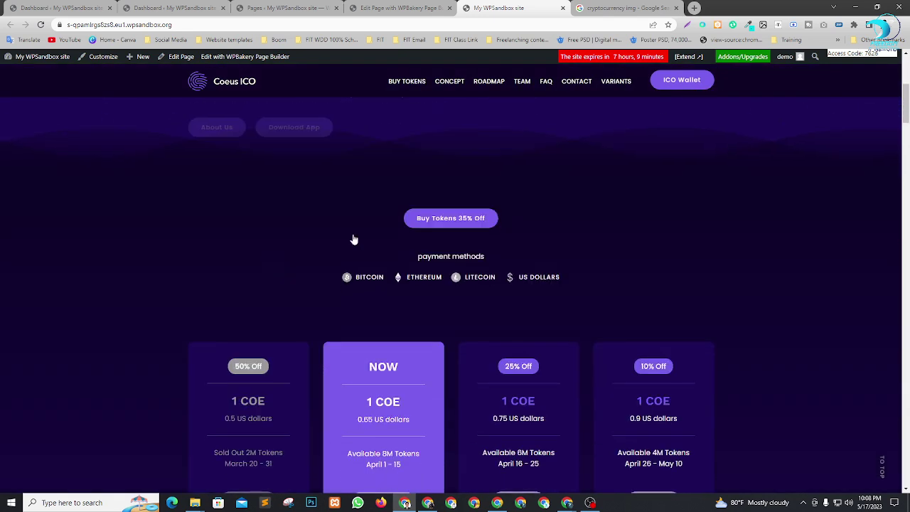
pyautogui.scroll(-1, 575, 197)
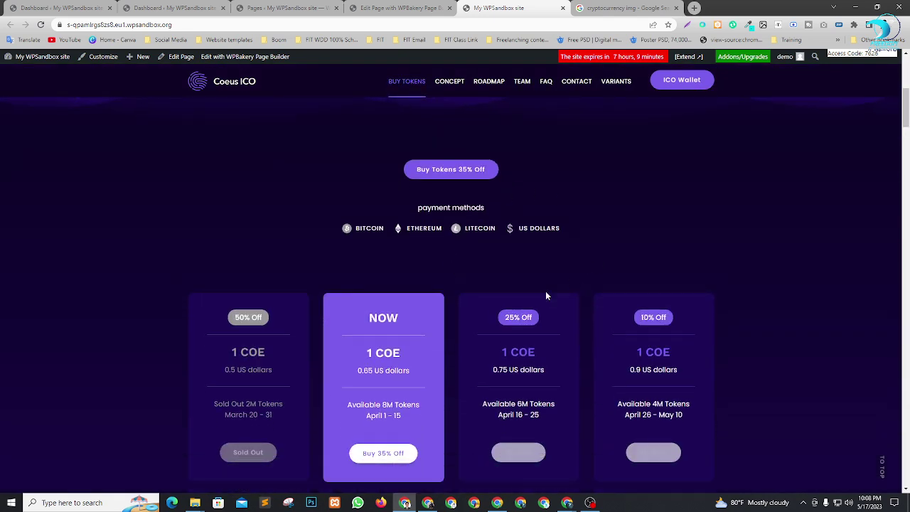
pyautogui.scroll(-2, 527, 194)
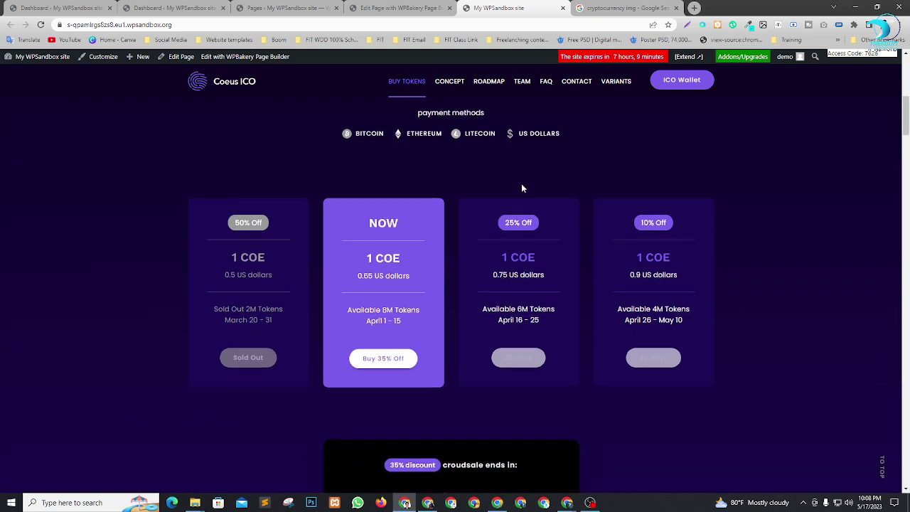
pyautogui.scroll(-2, 785, 214)
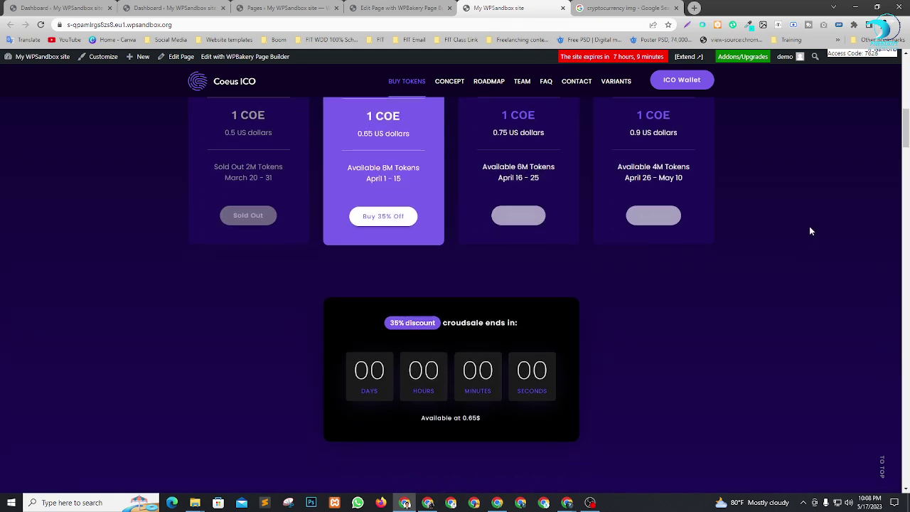
pyautogui.scroll(-3, 808, 232)
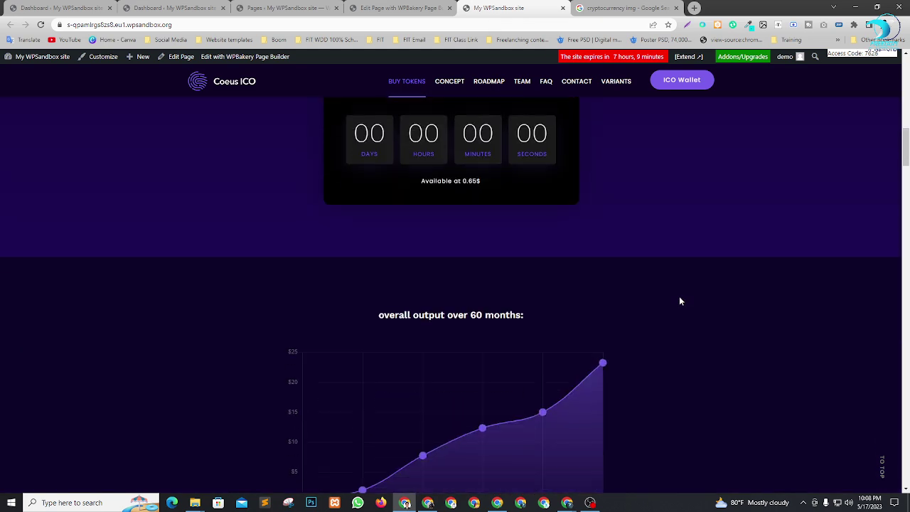
pyautogui.scroll(10, 658, 300)
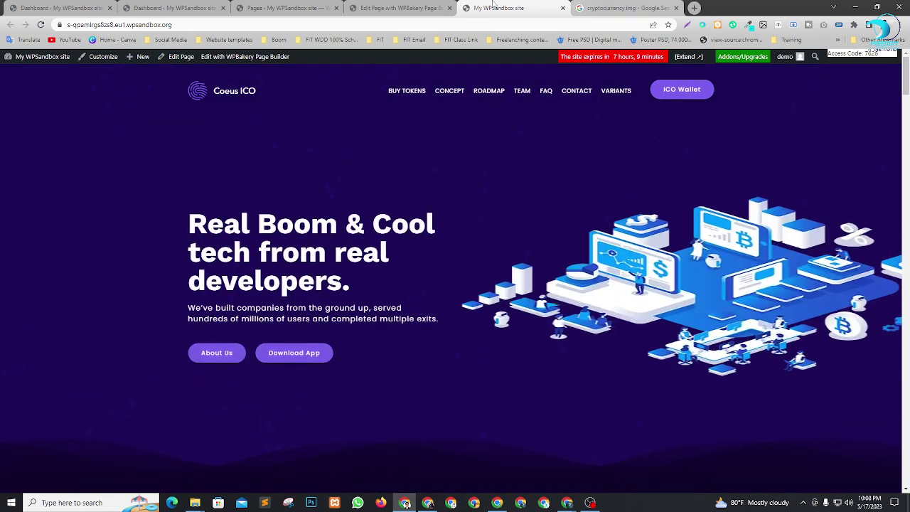
# Close the image settings and compare the hero and token sections in the page builder with those on the live homepage
pyautogui.click(426, 7)
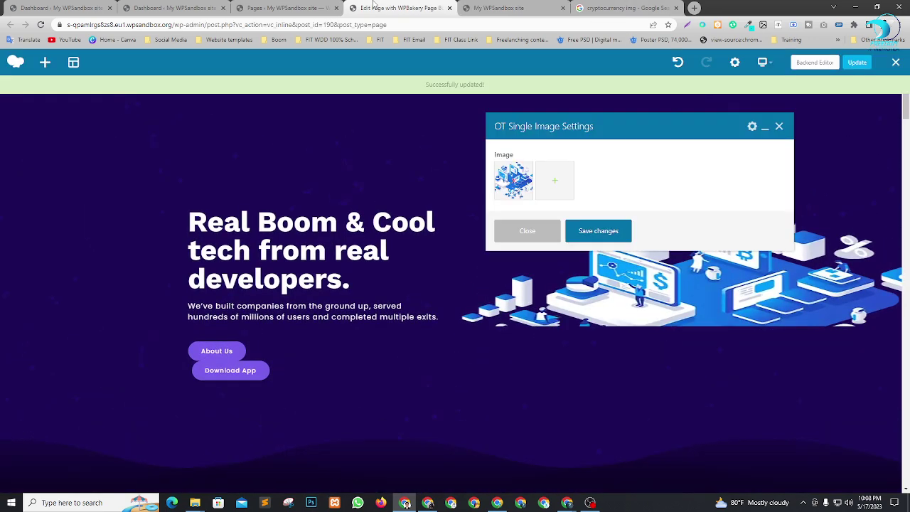
pyautogui.click(779, 127)
pyautogui.click(498, 7)
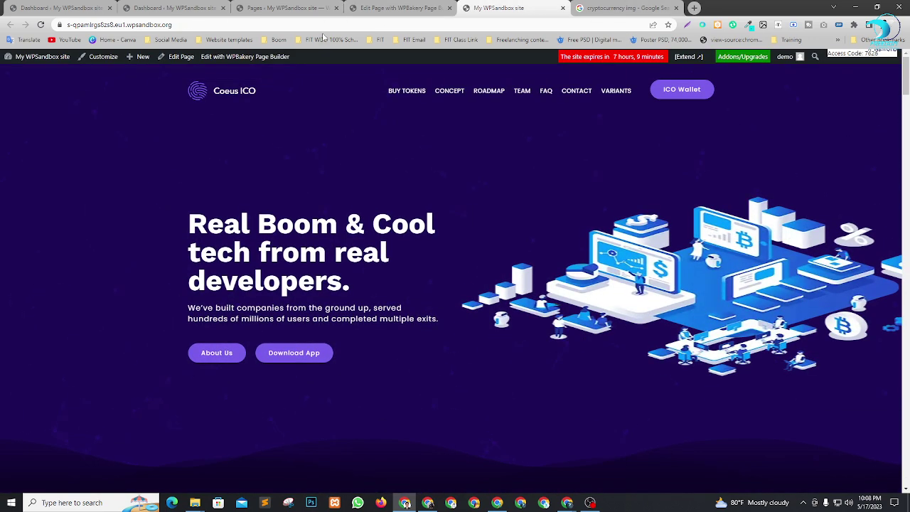
pyautogui.click(416, 6)
pyautogui.scroll(-10, 504, 171)
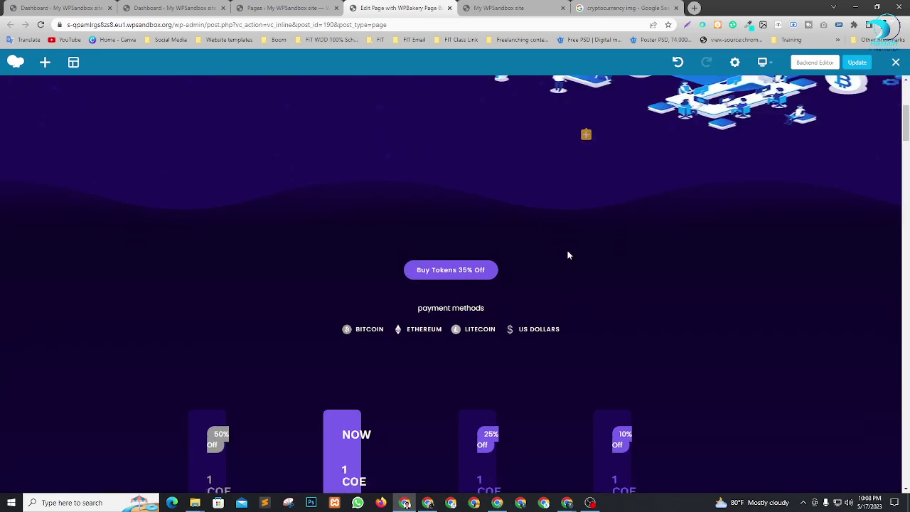
pyautogui.scroll(5, 545, 262)
pyautogui.scroll(5, 549, 264)
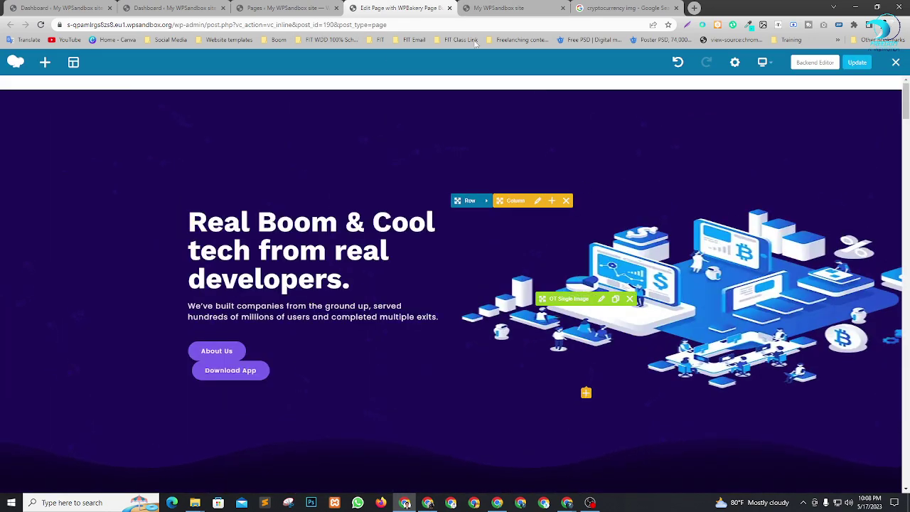
pyautogui.click(524, 7)
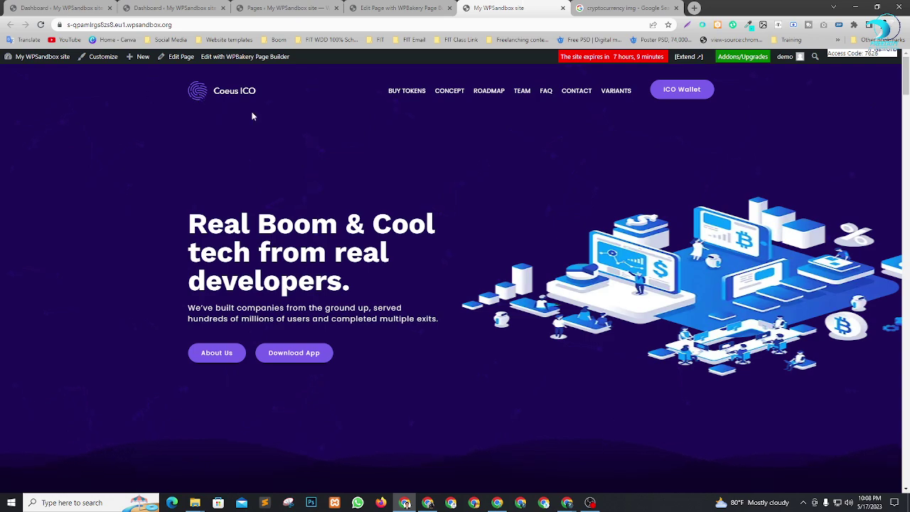
pyautogui.scroll(-10, 592, 188)
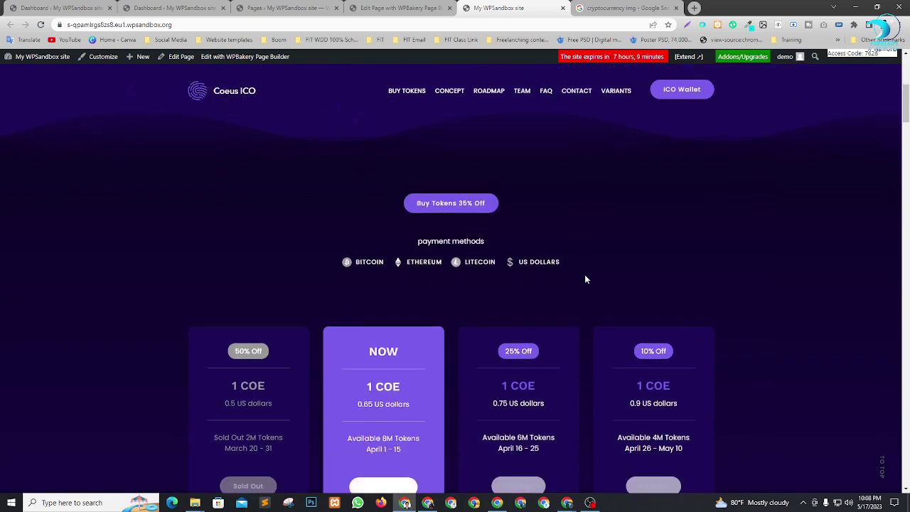
pyautogui.scroll(4, 578, 254)
pyautogui.scroll(6, 792, 296)
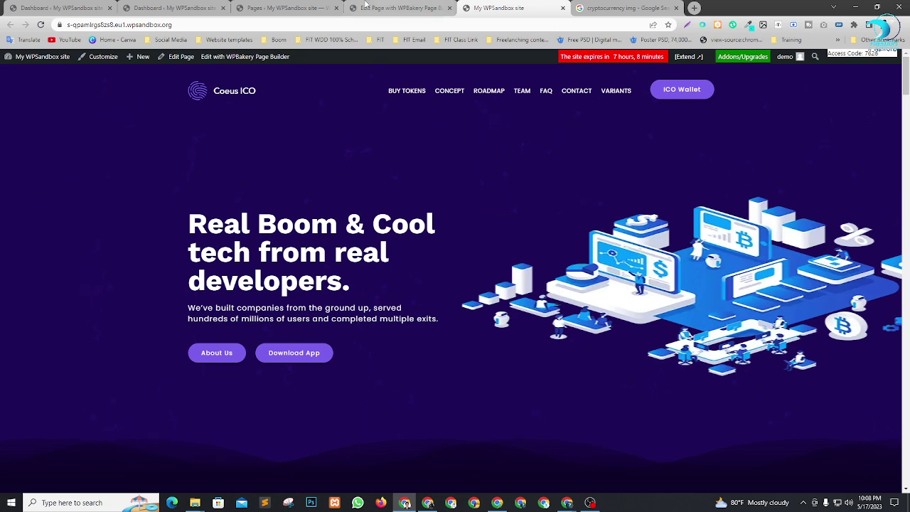
# Close the duplicate Dashboard, Pages and cryptocurrency image search tabs, keeping one dashboard, the page builder and the live site
pyautogui.click(170, 8)
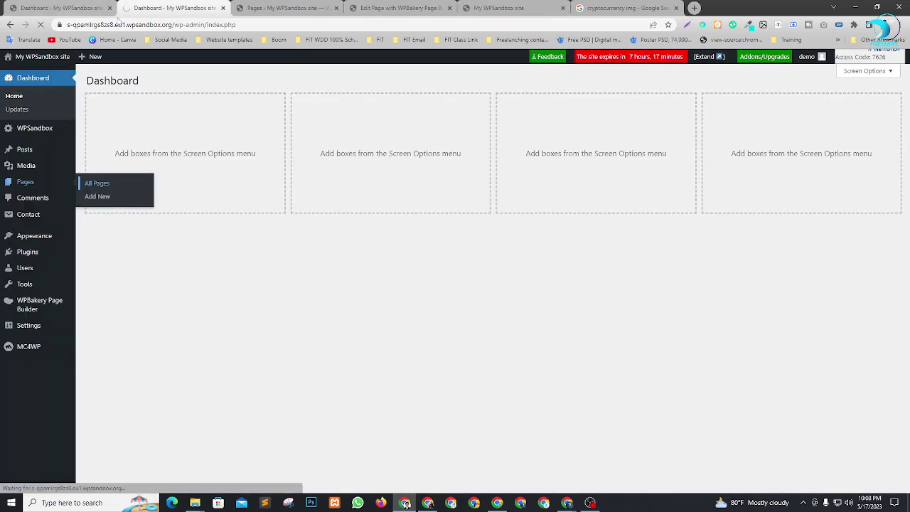
pyautogui.click(109, 8)
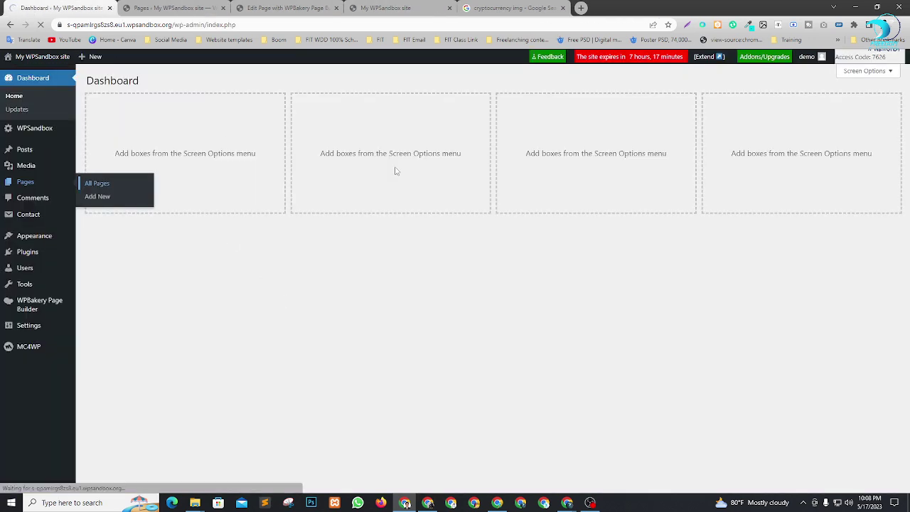
pyautogui.click(222, 7)
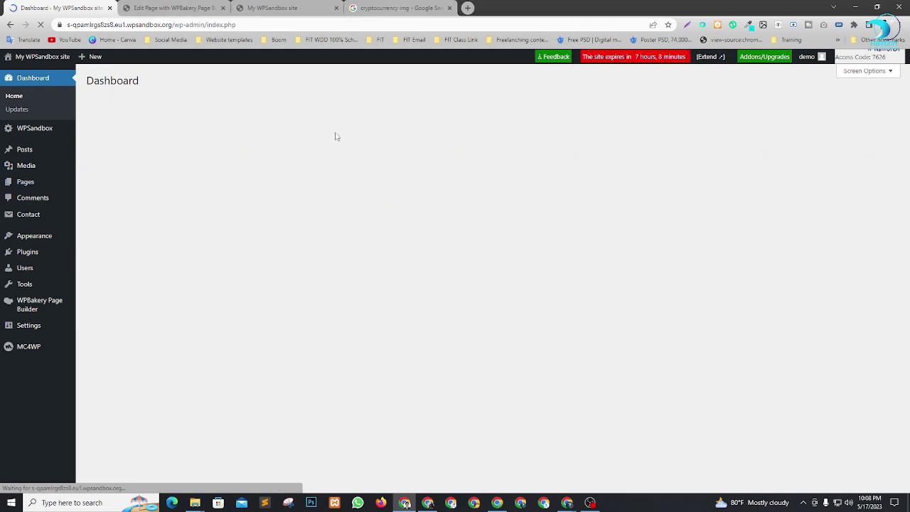
pyautogui.click(449, 8)
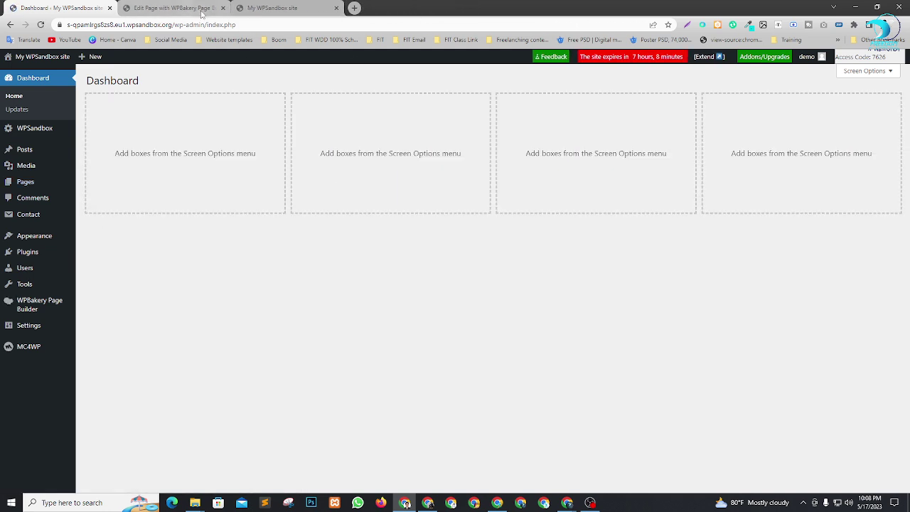
# Search Google for "cryptocurrency brand logo" in a new browser tab
pyautogui.click(354, 8)
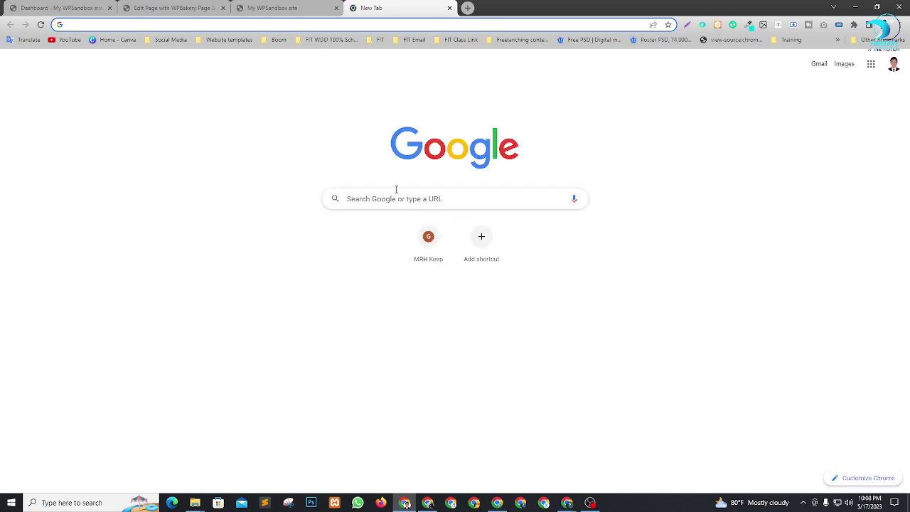
pyautogui.click(411, 200)
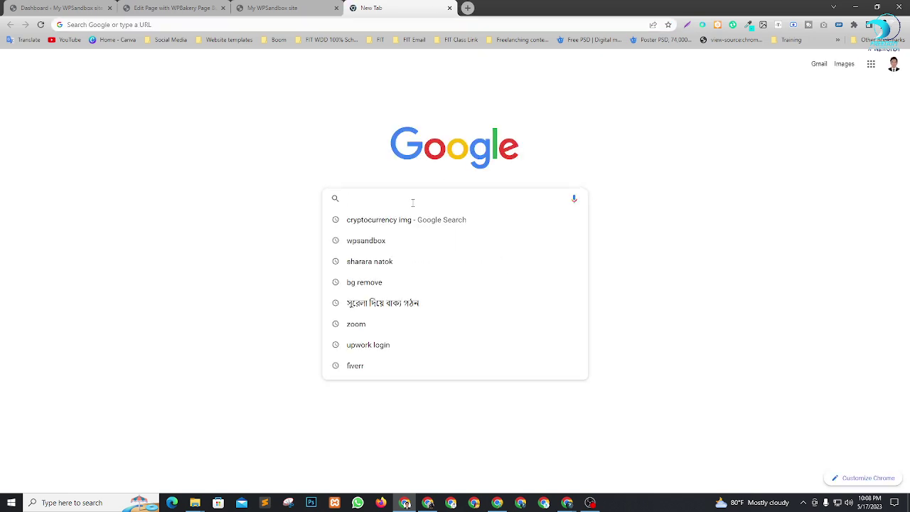
pyautogui.press('Down')
pyautogui.press('BackSpace')
pyautogui.press('BackSpace')
pyautogui.press('BackSpace')
pyautogui.press('BackSpace')
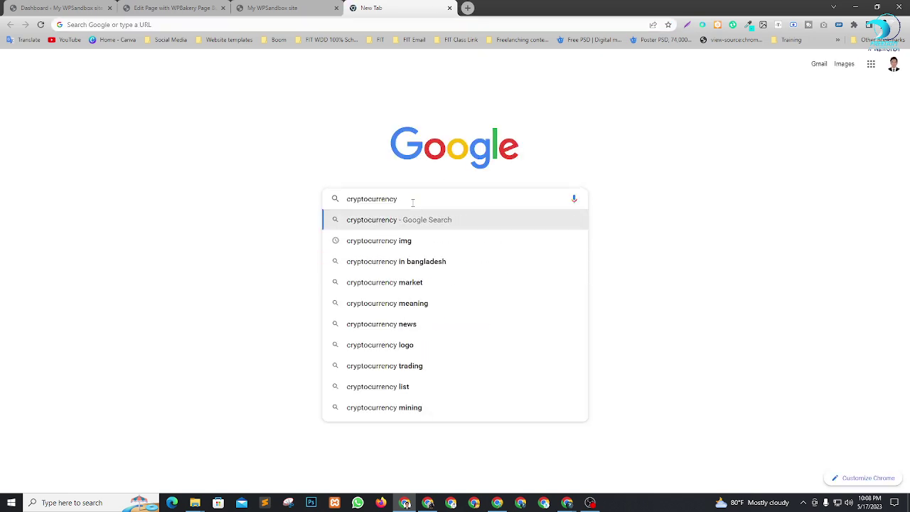
pyautogui.write('bran')
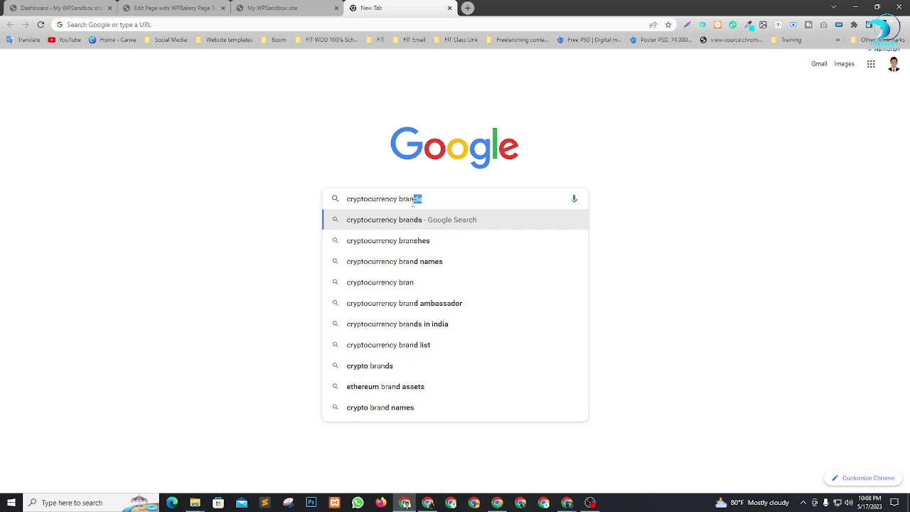
pyautogui.write('d logo')
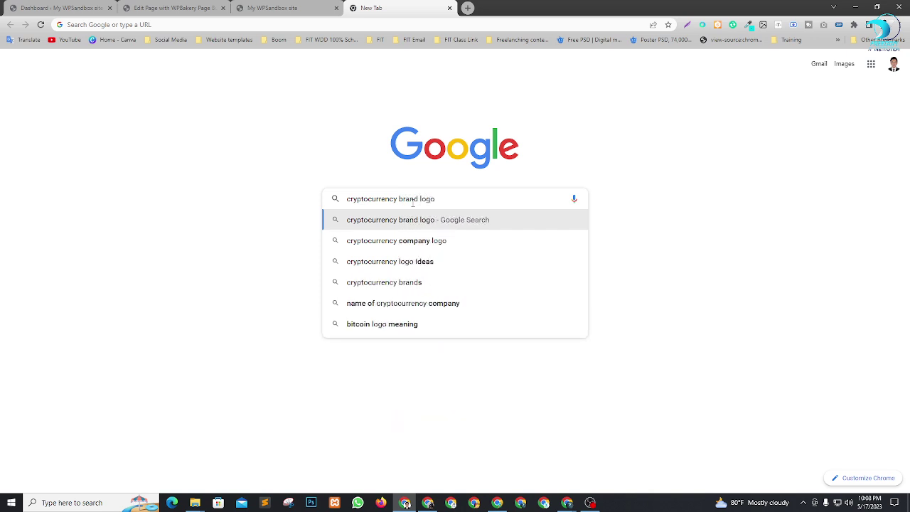
pyautogui.press('Return')
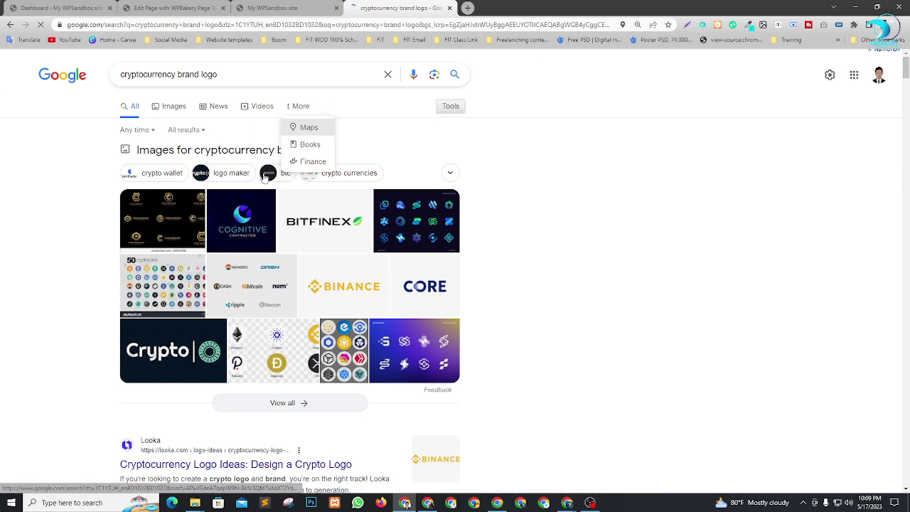
# Show the image results for the logo search and filter them by the Transparent color option
pyautogui.click(384, 133)
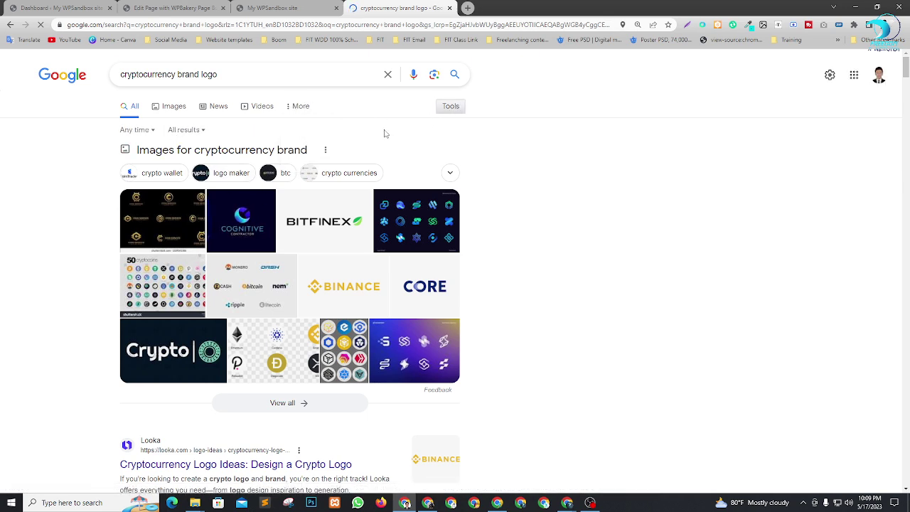
pyautogui.click(295, 106)
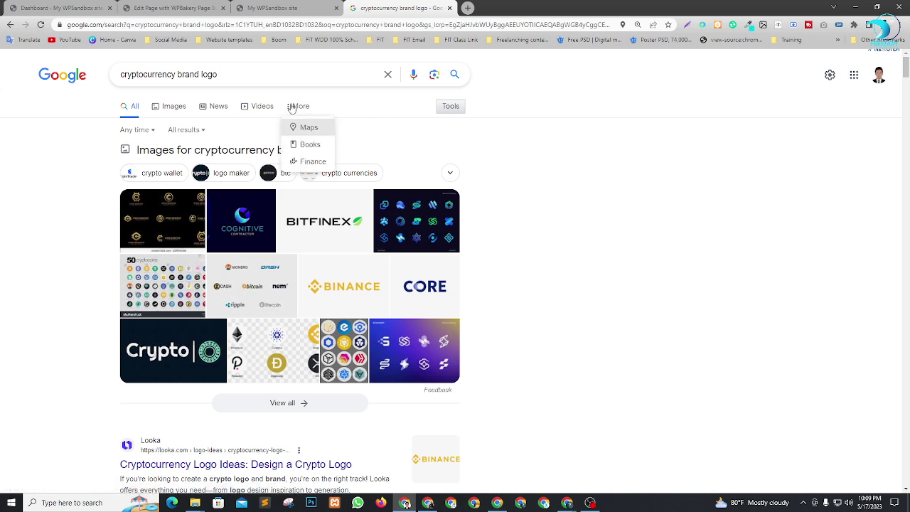
pyautogui.click(453, 109)
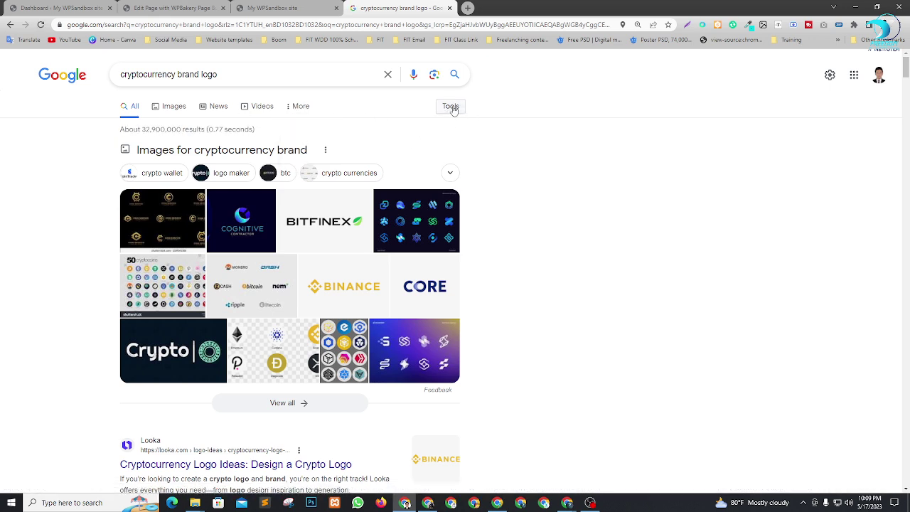
pyautogui.click(450, 107)
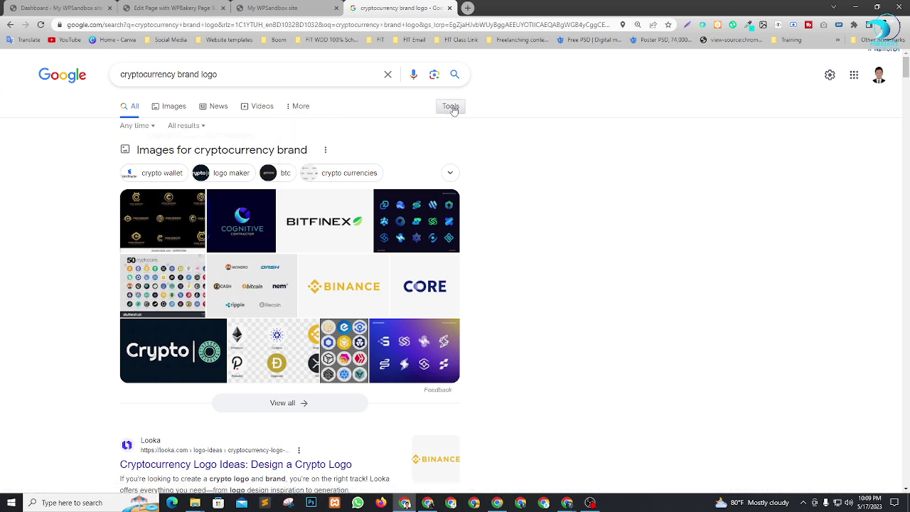
pyautogui.click(171, 108)
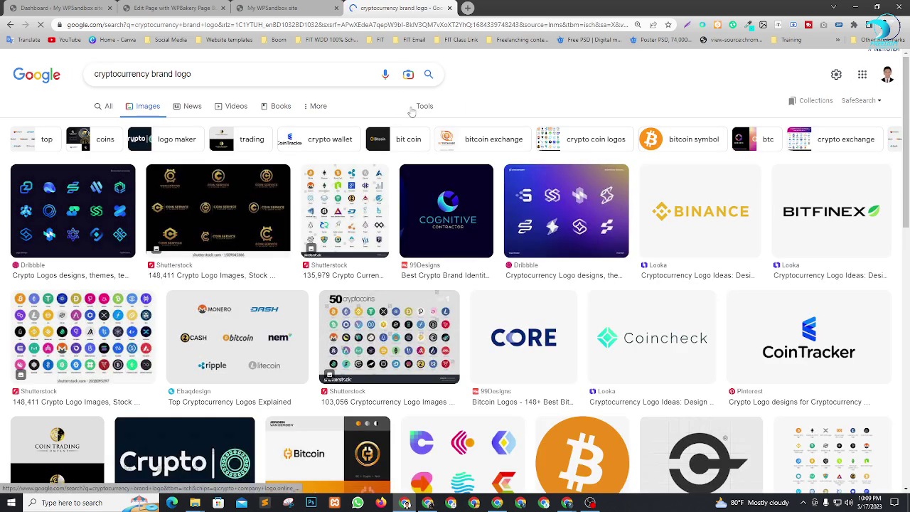
pyautogui.click(421, 109)
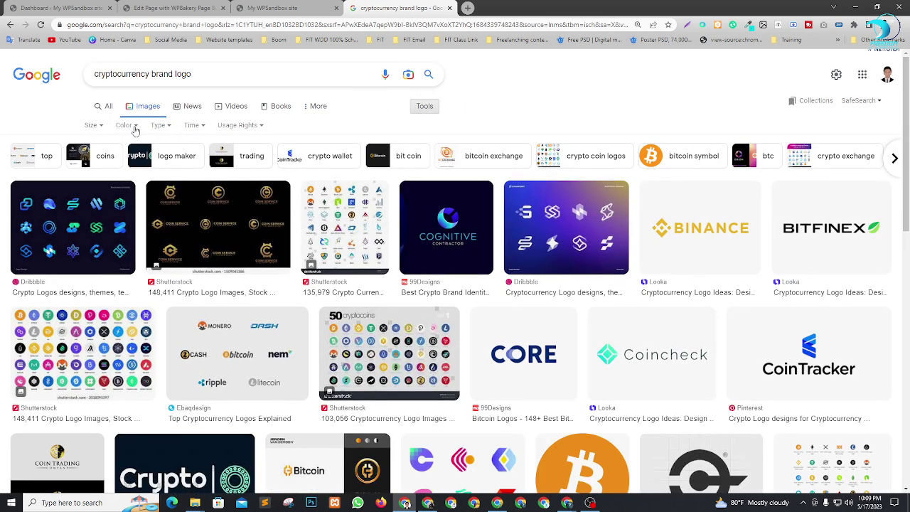
pyautogui.click(128, 125)
pyautogui.click(135, 174)
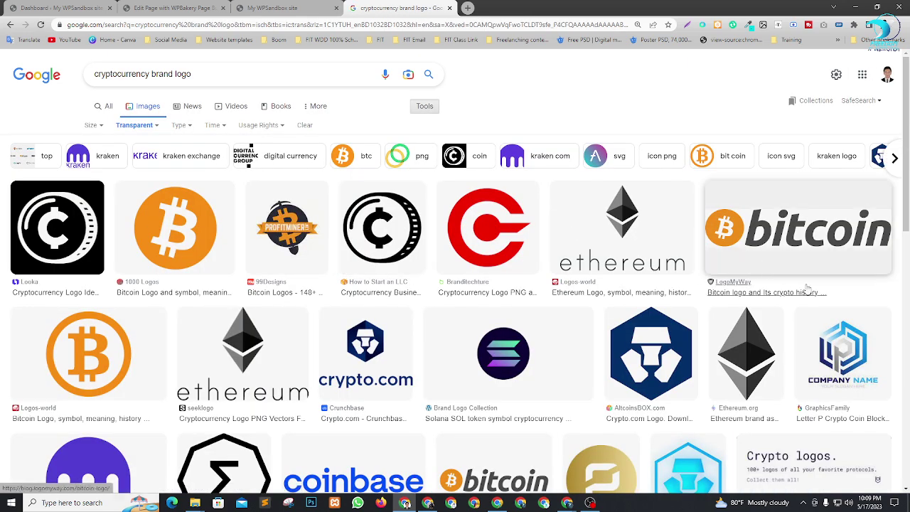
# Browse the transparent logo results, then check the live homepage from the hero down to the token prices and countdown
pyautogui.scroll(-3, 448, 297)
pyautogui.scroll(-1, 448, 298)
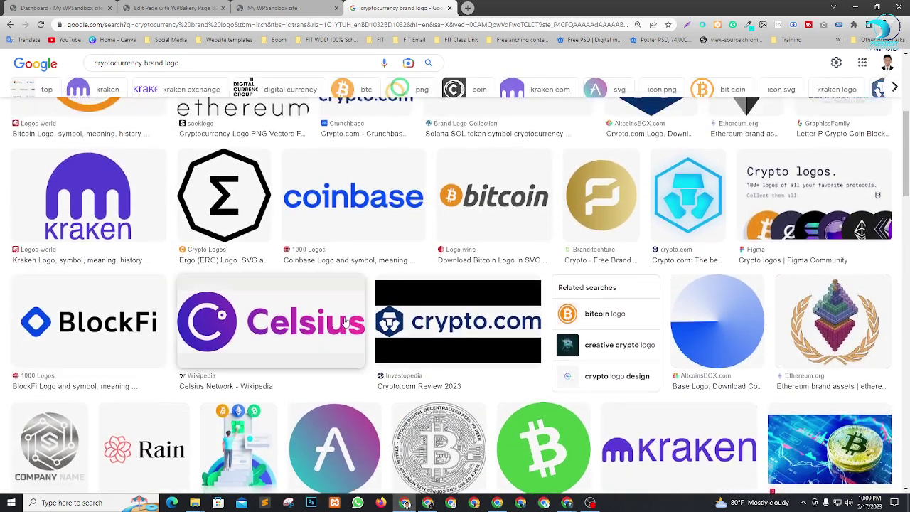
pyautogui.click(304, 5)
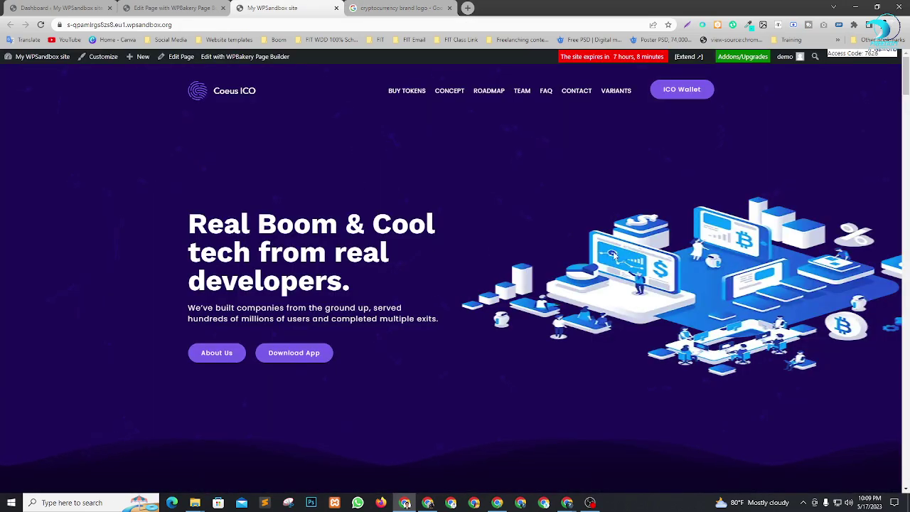
pyautogui.scroll(-10, 237, 315)
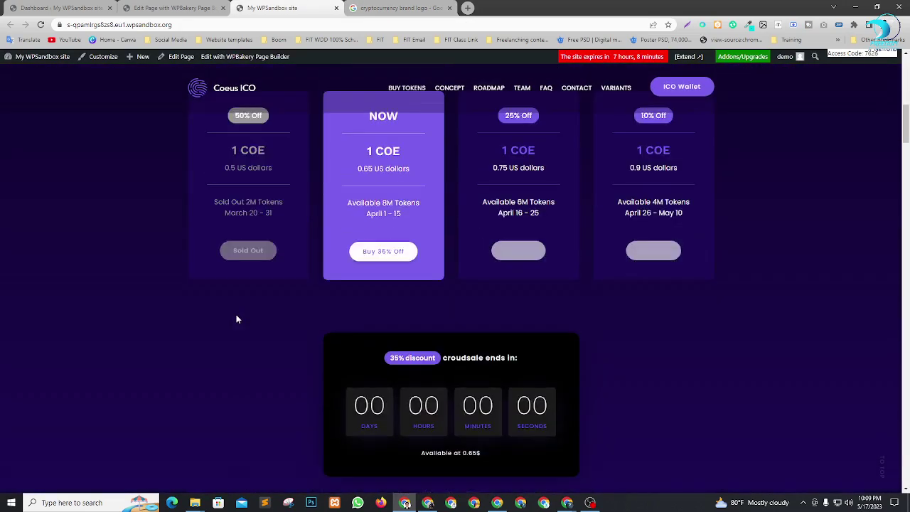
pyautogui.scroll(8, 230, 310)
pyautogui.scroll(4, 253, 220)
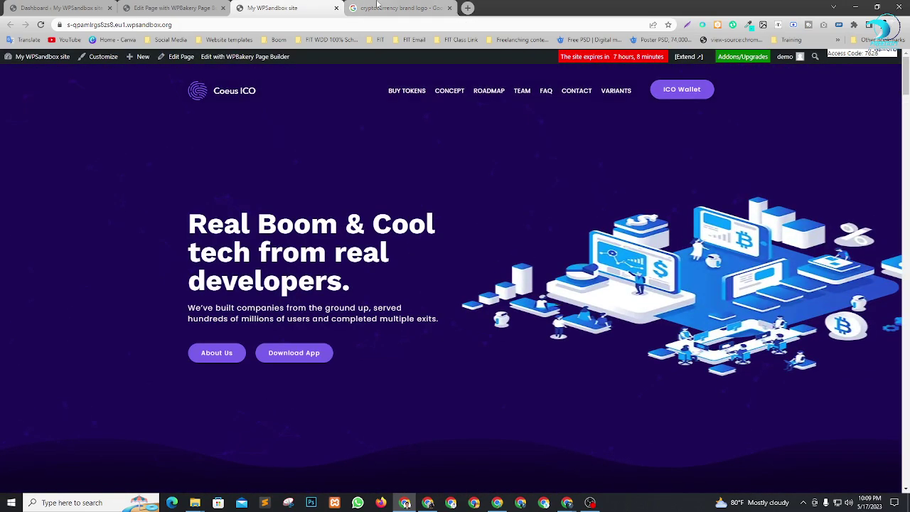
# Return to the transparent logo results and open the preview of the Kraken wordmark logo from Logos-world
pyautogui.click(378, 5)
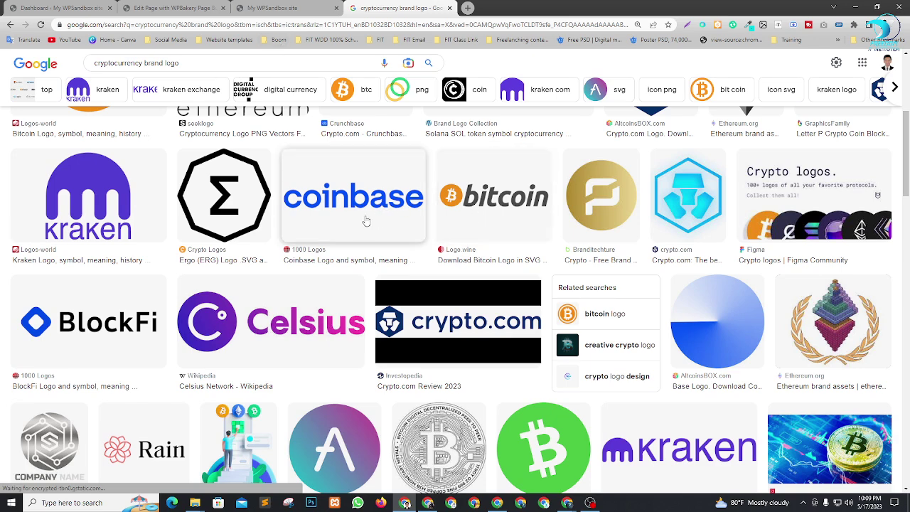
pyautogui.scroll(-3, 369, 199)
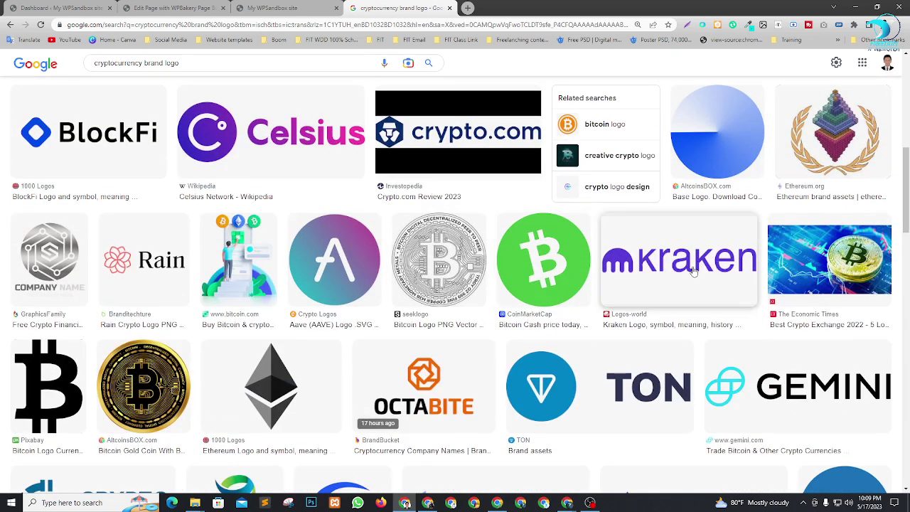
pyautogui.click(694, 269)
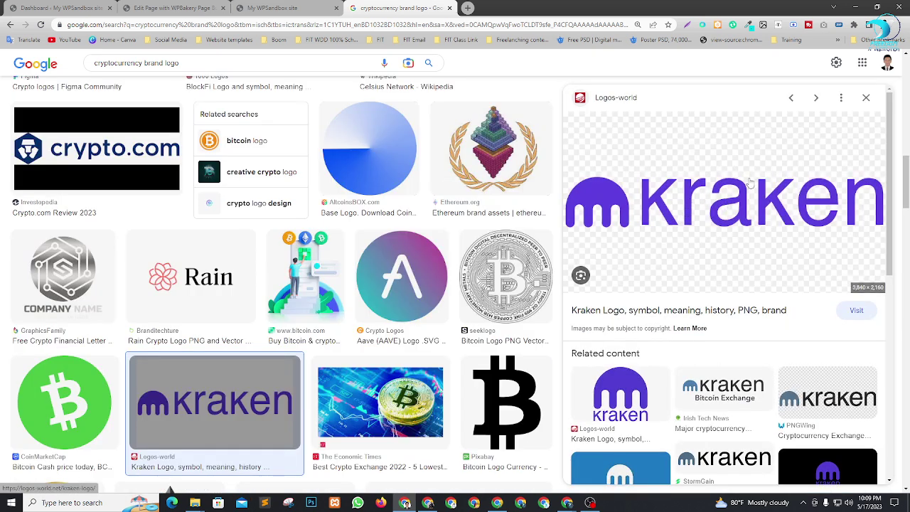
# Save the Kraken logo from the Google image preview as a PNG file
pyautogui.rightClick(658, 201)
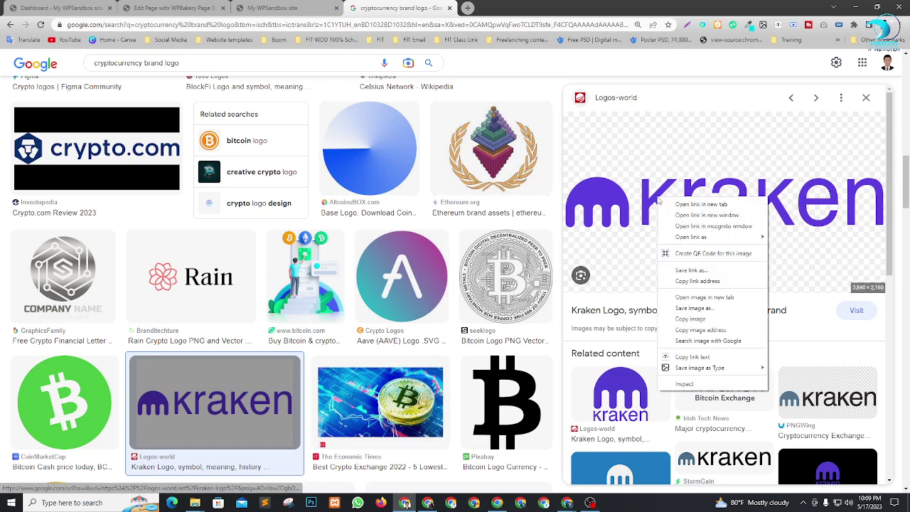
pyautogui.moveTo(701, 370)
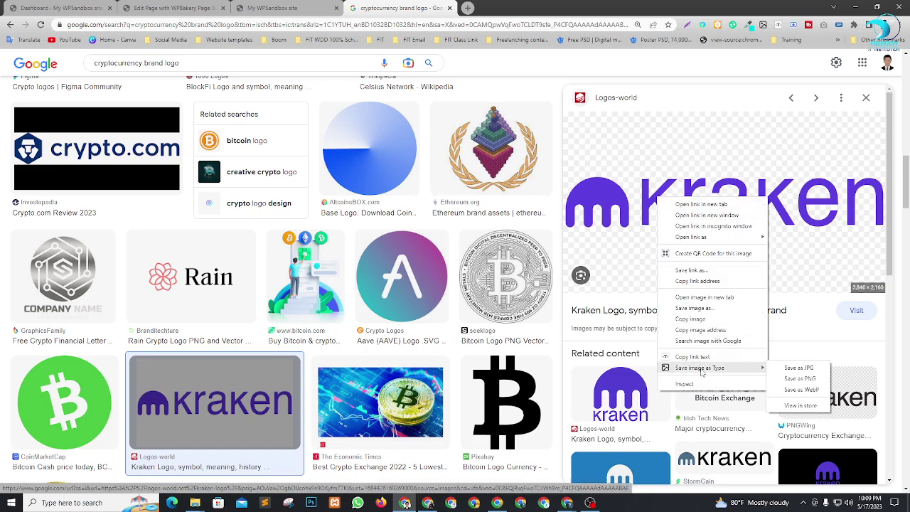
pyautogui.click(798, 379)
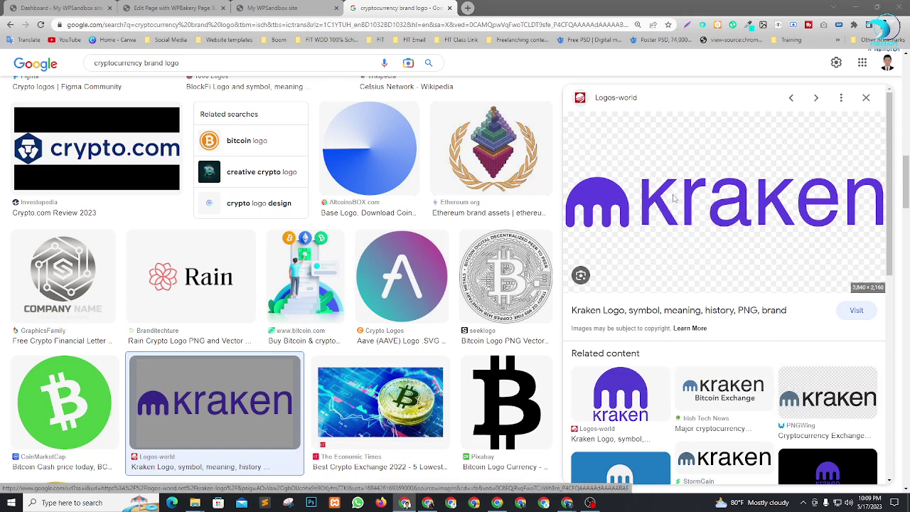
pyautogui.press('Return')
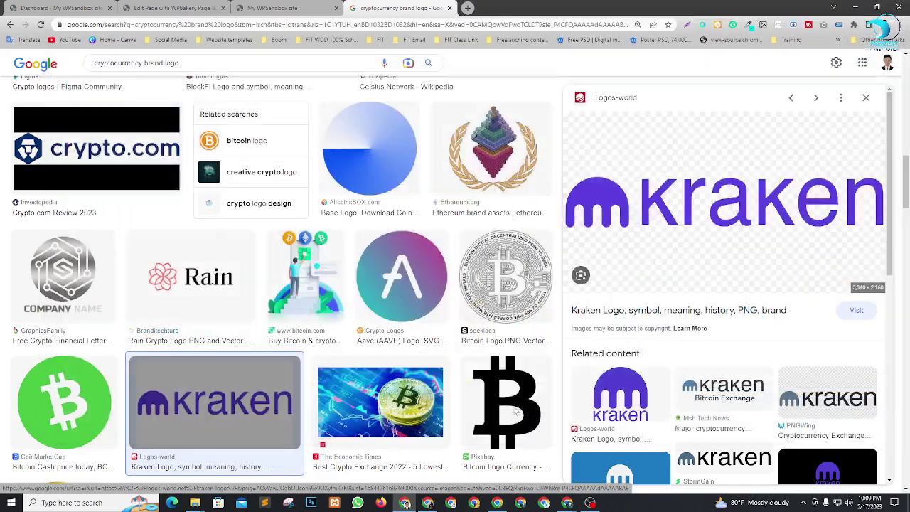
# Compare the live homepage with the WPBakery editor view, checking whether the site header and logo can be edited there
pyautogui.click(254, 6)
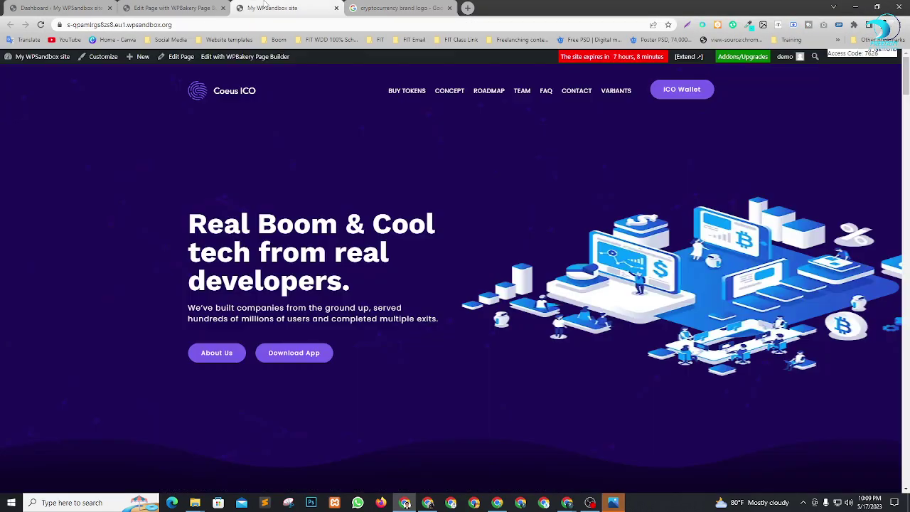
pyautogui.click(179, 6)
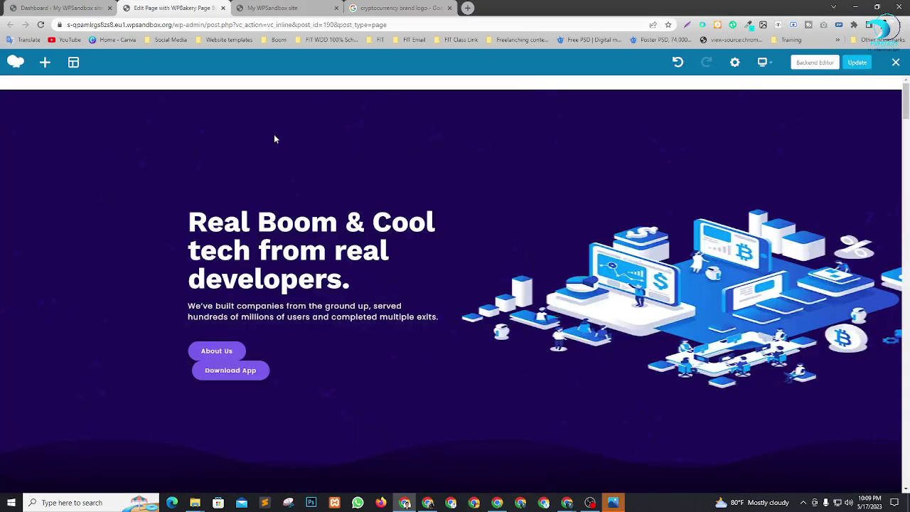
pyautogui.click(271, 8)
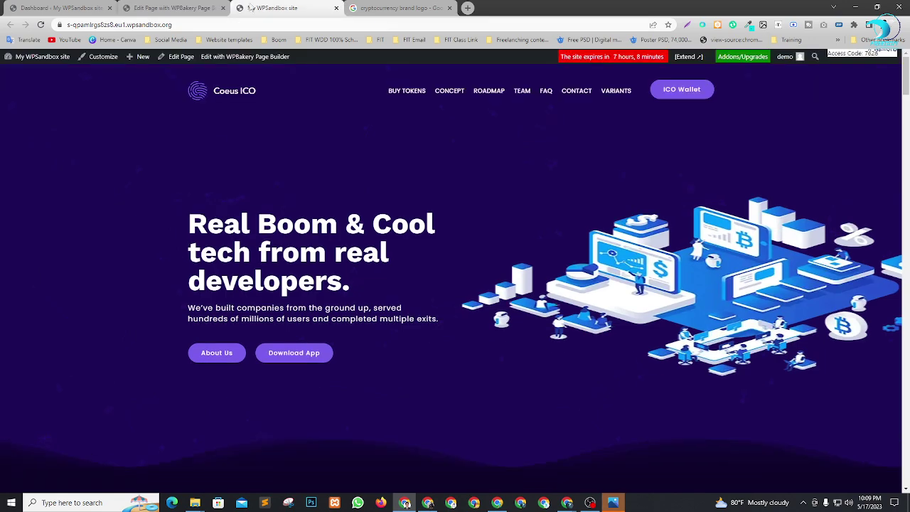
pyautogui.click(171, 7)
pyautogui.scroll(-3, 489, 229)
pyautogui.scroll(3, 747, 259)
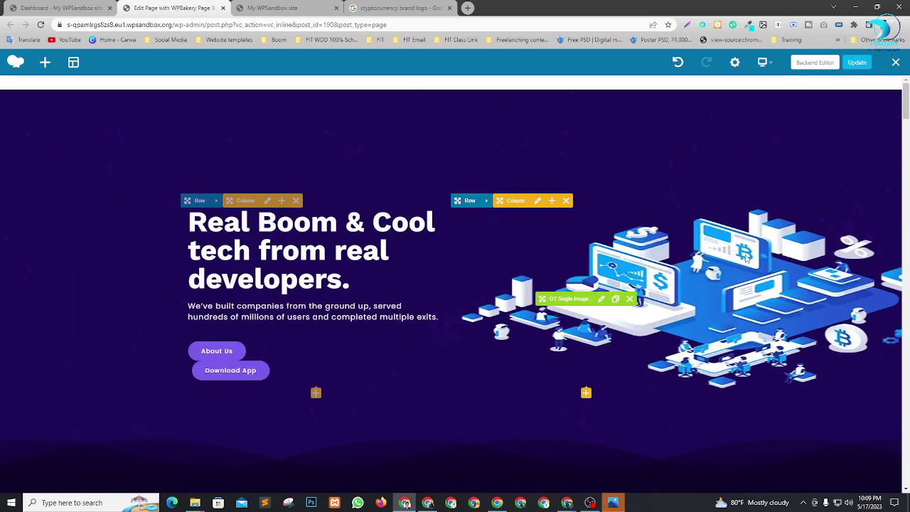
pyautogui.scroll(-3, 547, 157)
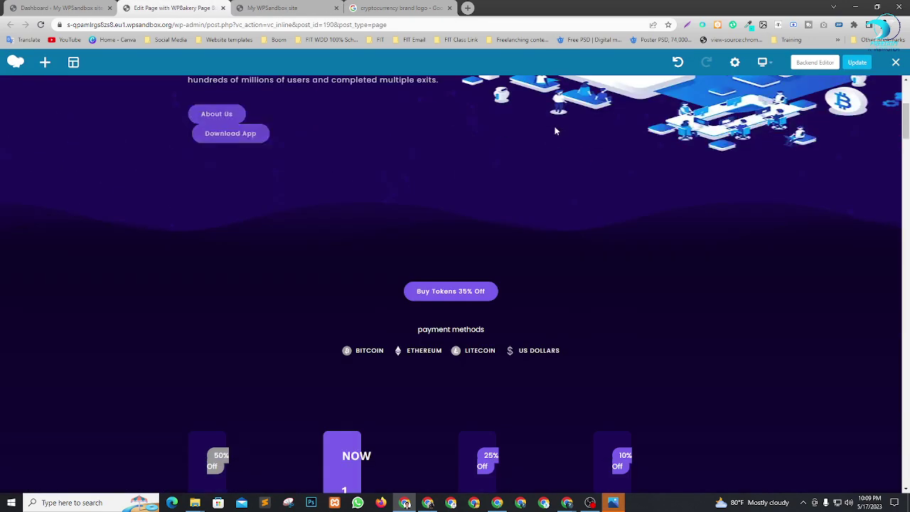
pyautogui.scroll(3, 557, 131)
# Open the theme Customizer from the WordPress dashboard in a separate browser tab
pyautogui.click(72, 7)
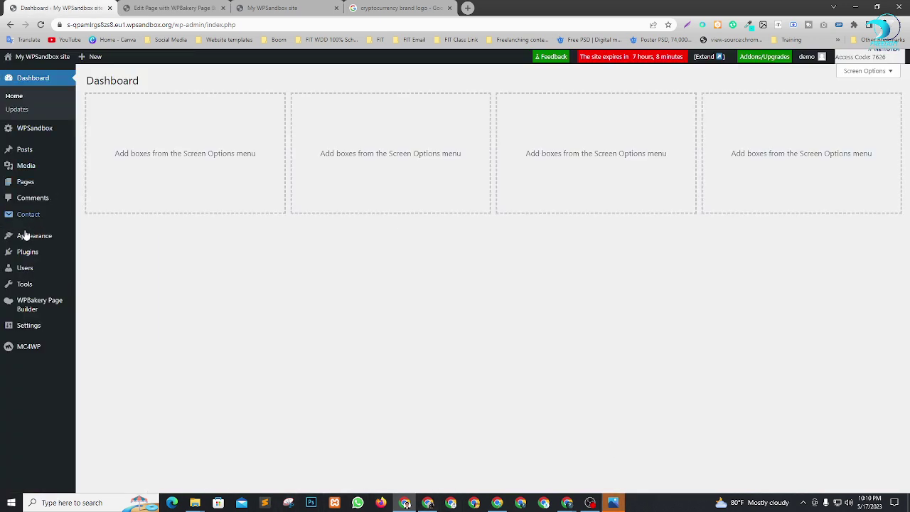
pyautogui.moveTo(25, 234)
pyautogui.rightClick(97, 253)
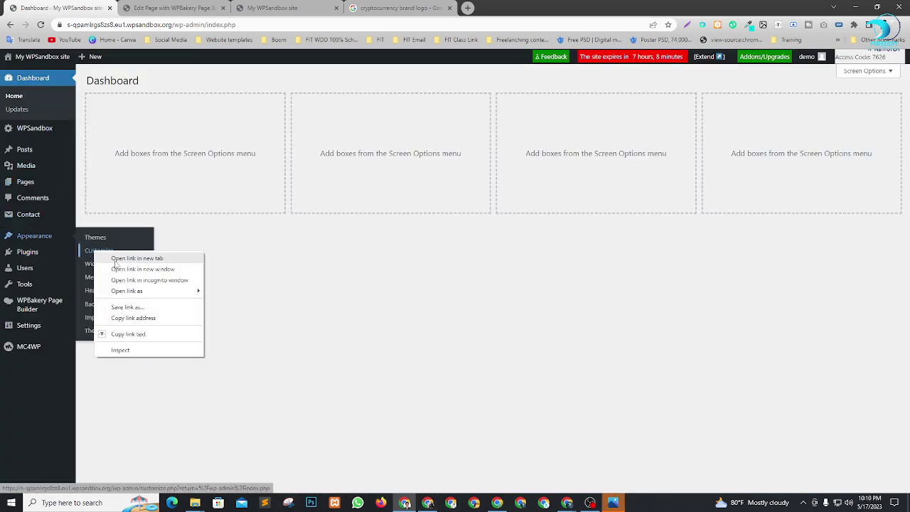
pyautogui.click(132, 235)
pyautogui.click(164, 8)
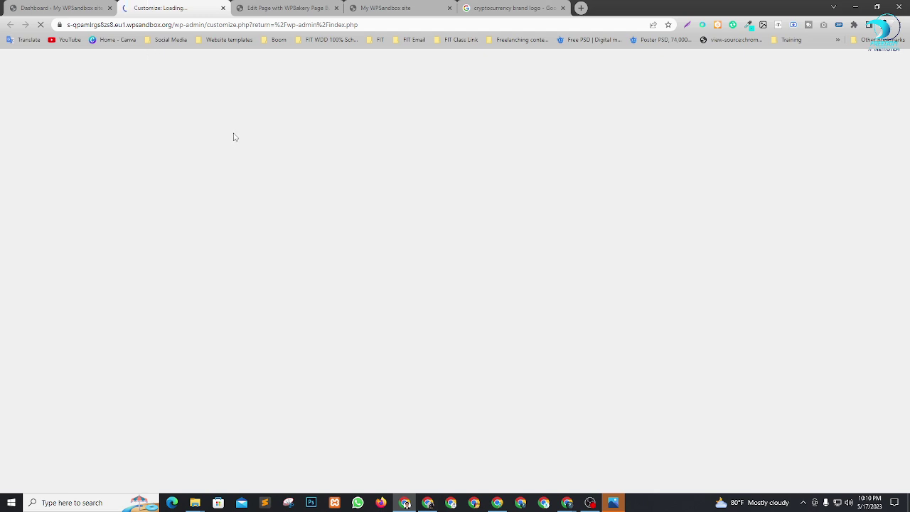
# Switch to the Google Meet call, lower all raised hands and check the in-call messages before returning to the Customizer
pyautogui.hotkey('alt', 'Tab')
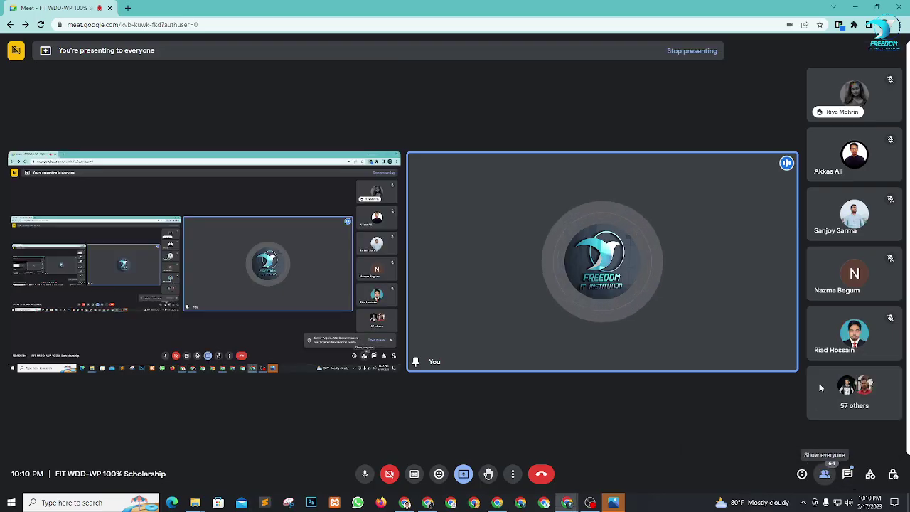
pyautogui.click(824, 475)
pyautogui.scroll(3, 877, 120)
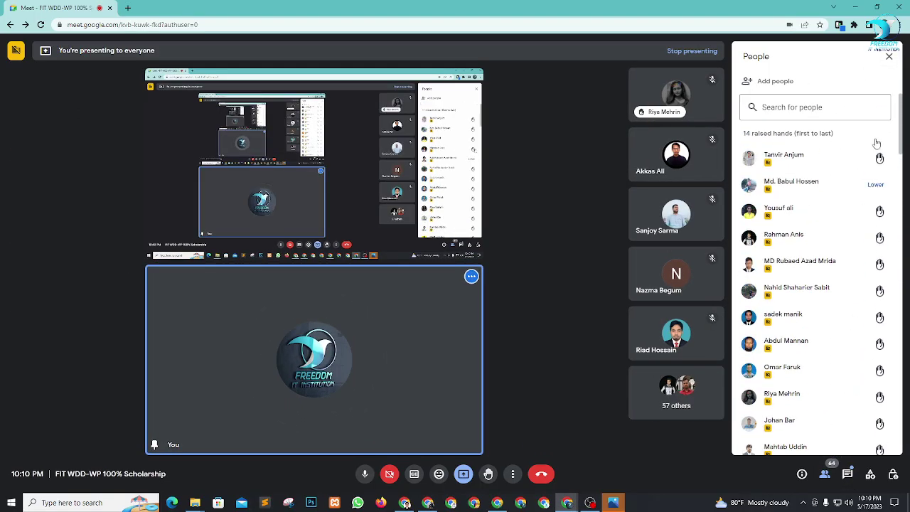
pyautogui.click(873, 135)
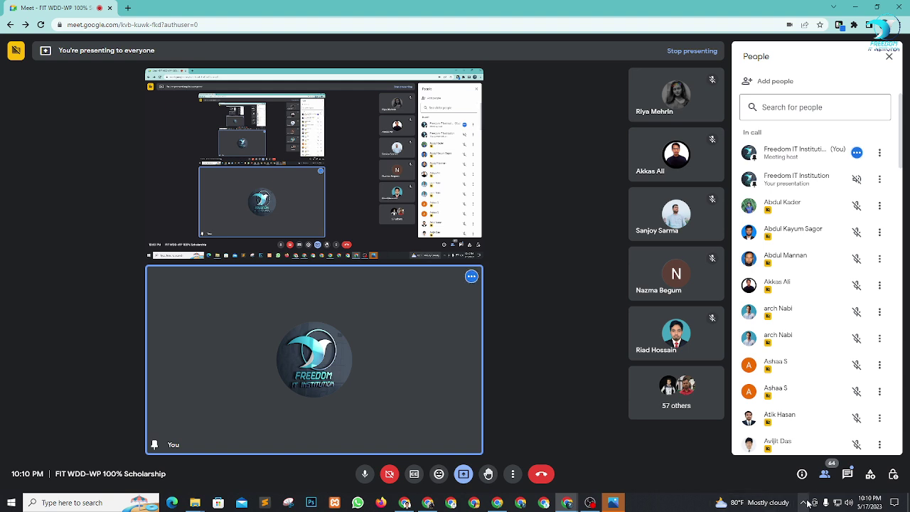
pyautogui.click(848, 473)
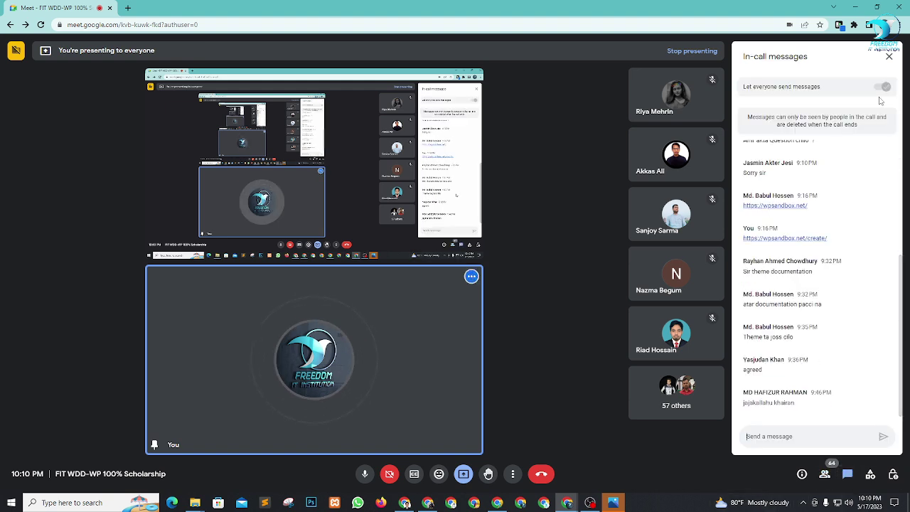
pyautogui.click(889, 60)
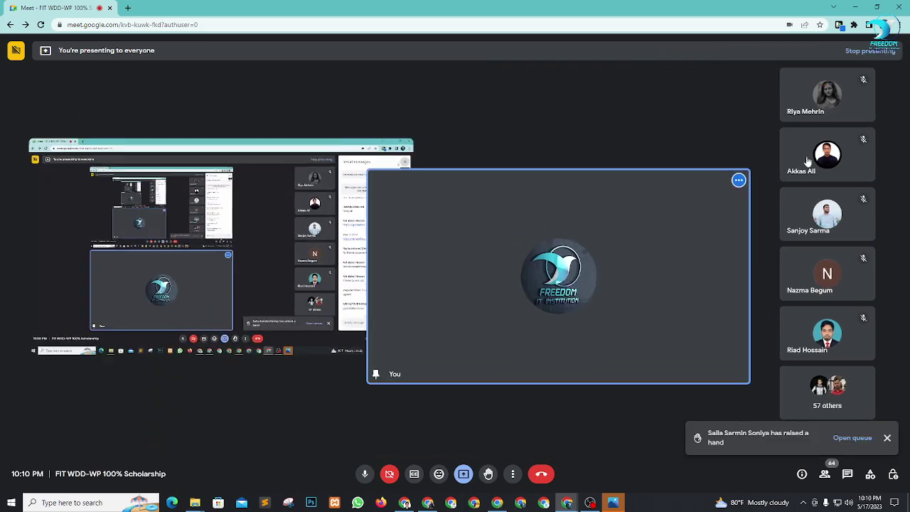
pyautogui.hotkey('alt', 'Tab')
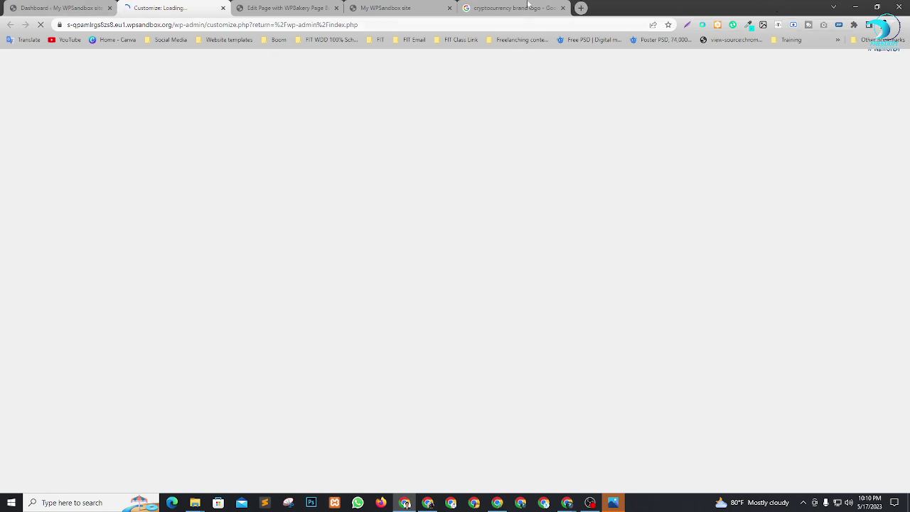
# Close the logo image search and look through the live homepage down to its footer
pyautogui.click(563, 8)
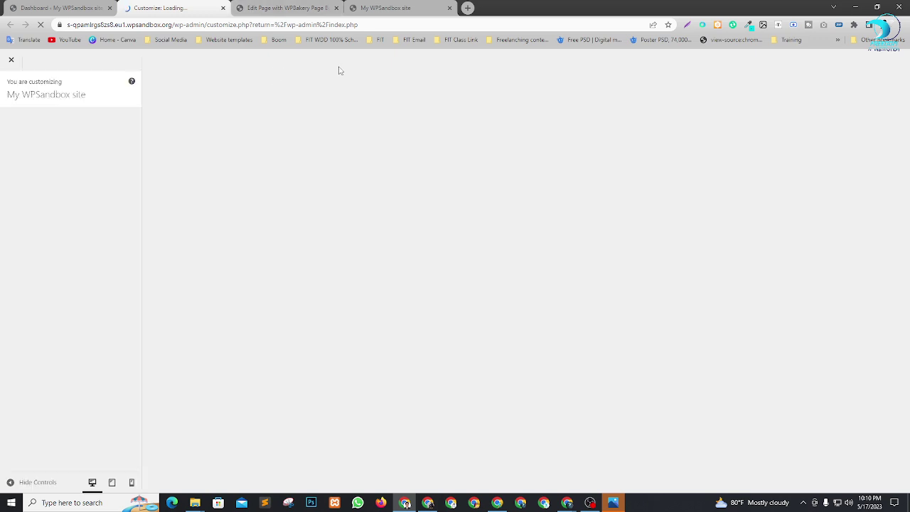
pyautogui.click(285, 7)
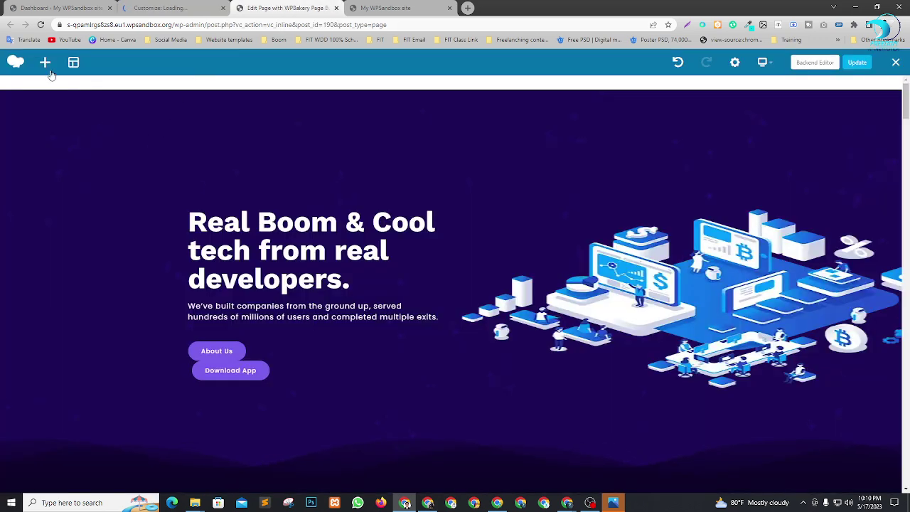
pyautogui.click(383, 8)
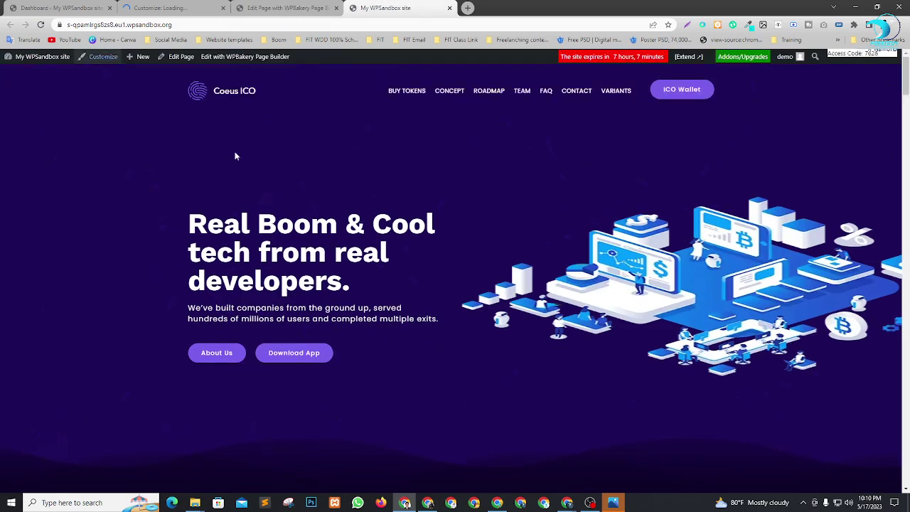
pyautogui.scroll(-5, 315, 226)
pyautogui.scroll(-15, 316, 231)
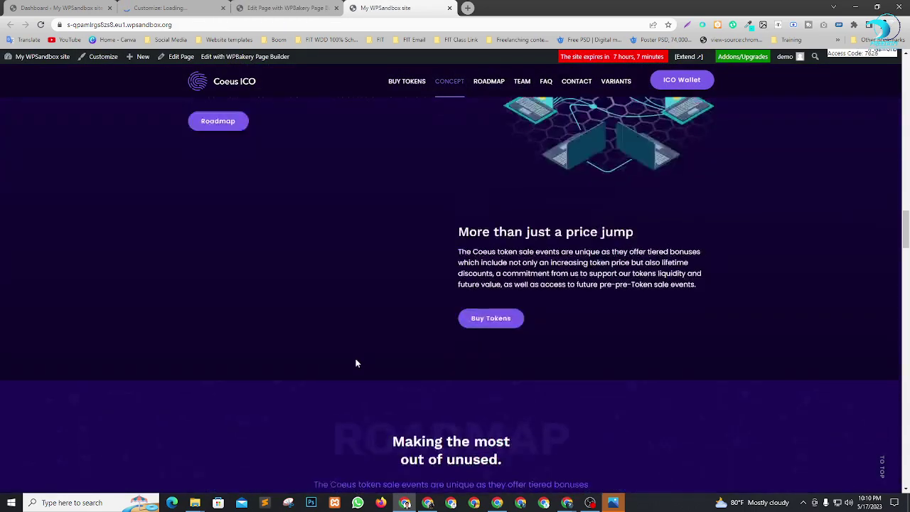
pyautogui.scroll(-15, 398, 408)
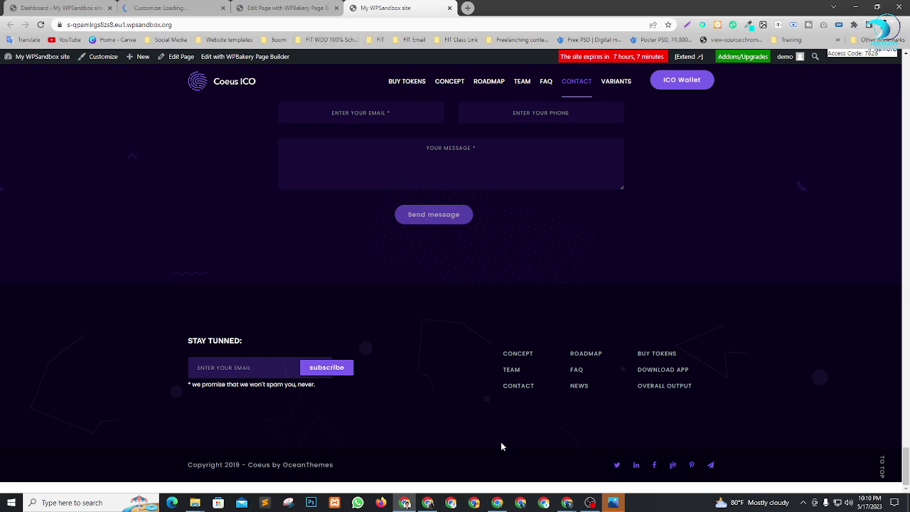
# Remove the current static logo in the Customizer's Header logo settings
pyautogui.click(284, 8)
pyautogui.click(157, 7)
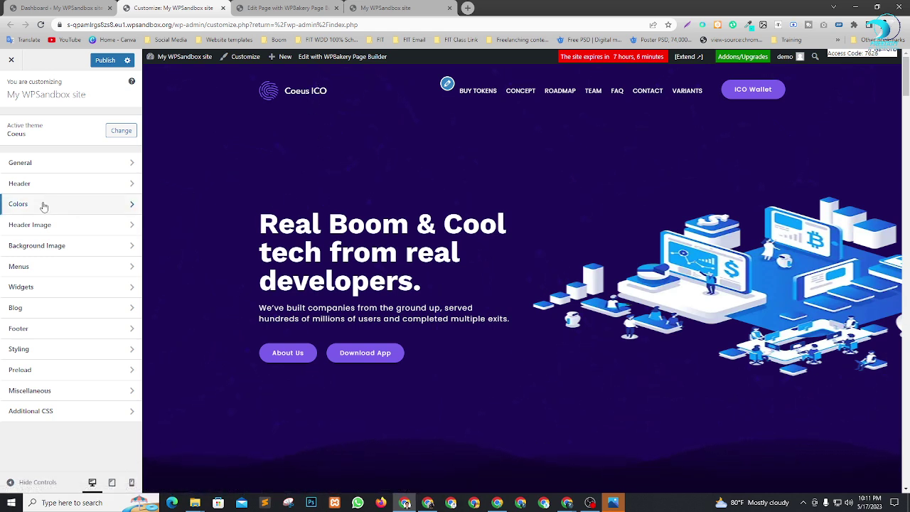
pyautogui.click(57, 183)
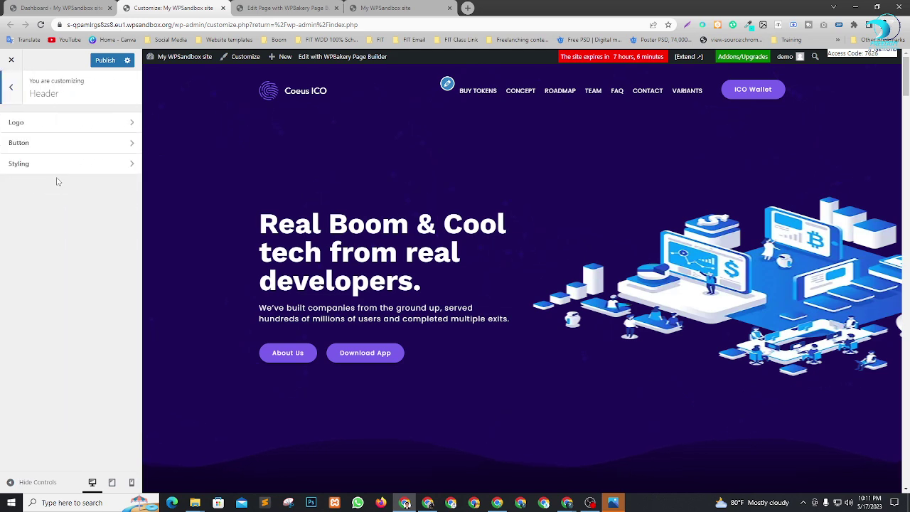
pyautogui.click(60, 128)
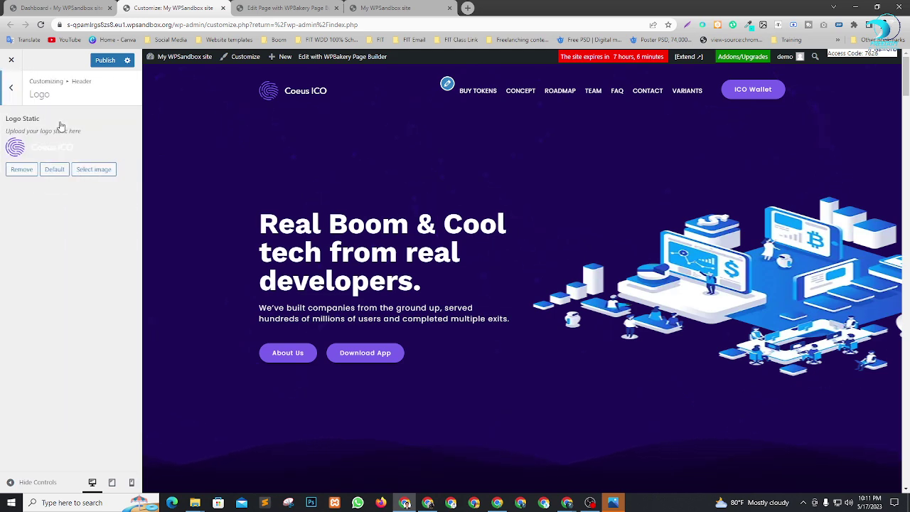
pyautogui.click(21, 171)
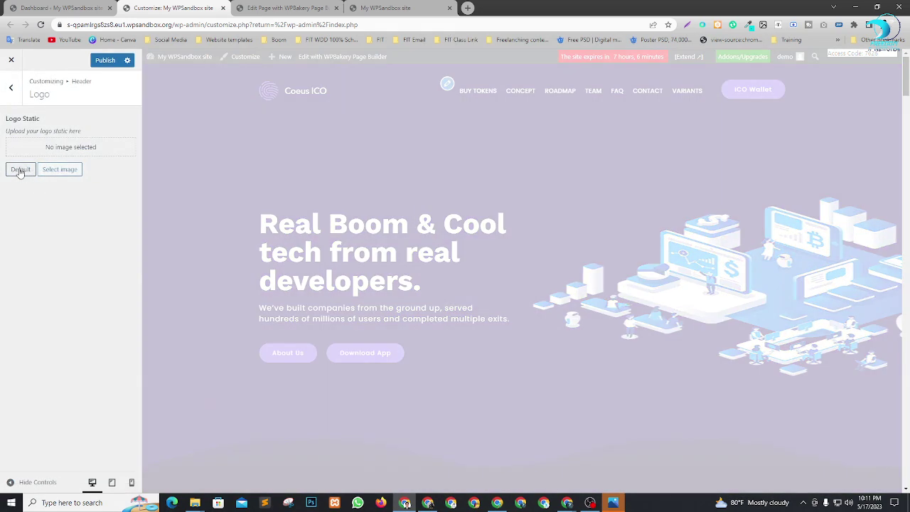
# Upload Kraken-Emblem.png from the Downloads folder and set it as the static header logo
pyautogui.click(61, 171)
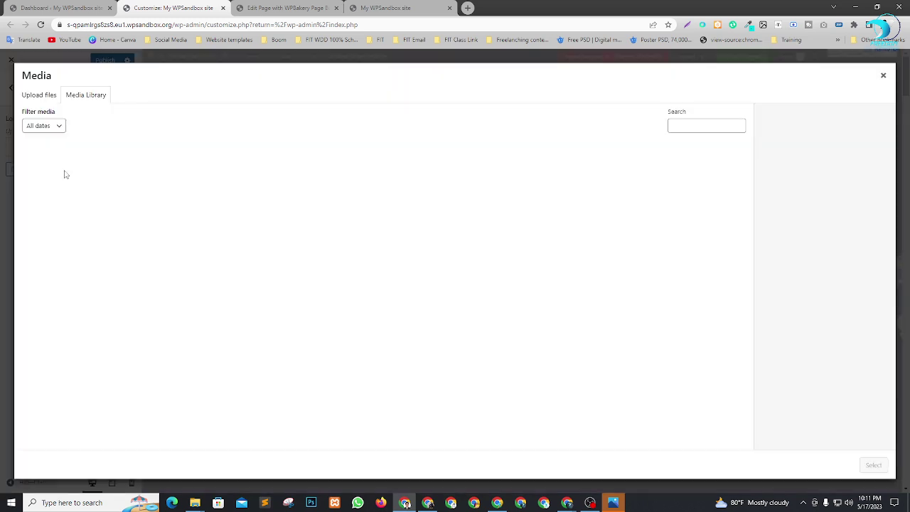
pyautogui.click(51, 95)
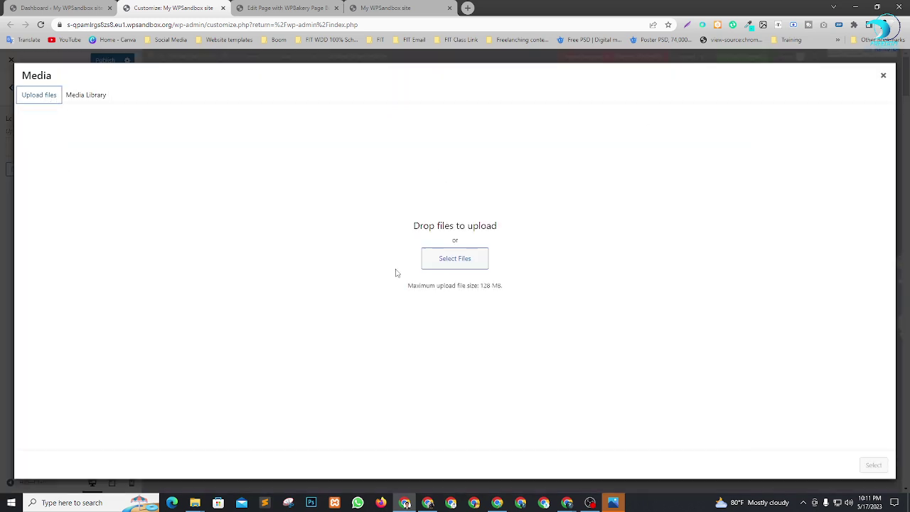
pyautogui.click(465, 263)
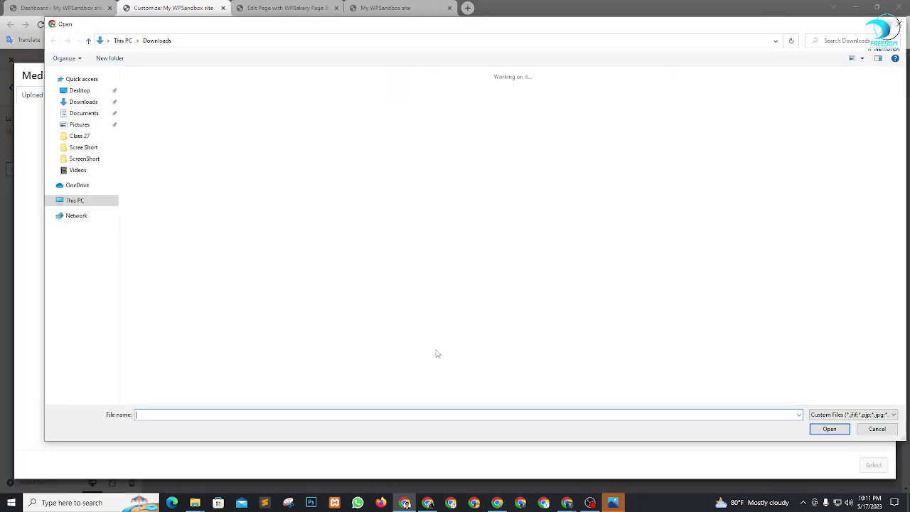
pyautogui.click(169, 114)
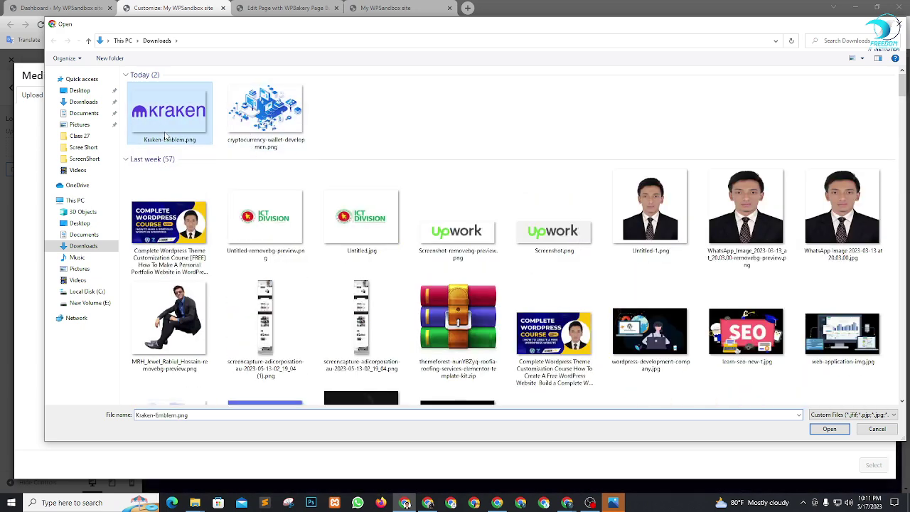
pyautogui.click(814, 430)
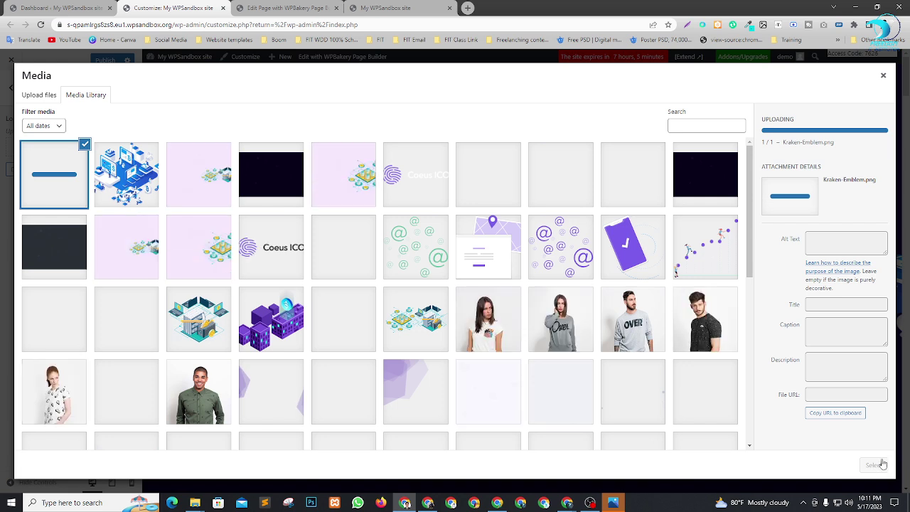
pyautogui.click(875, 464)
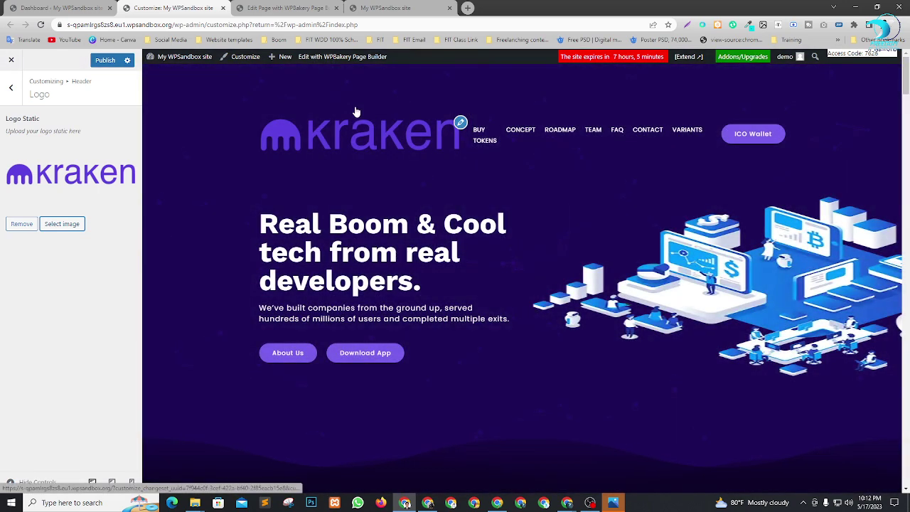
# Look over the menu locations and the Header styling colors, and reopen the image selection for the static header logo
pyautogui.click(461, 123)
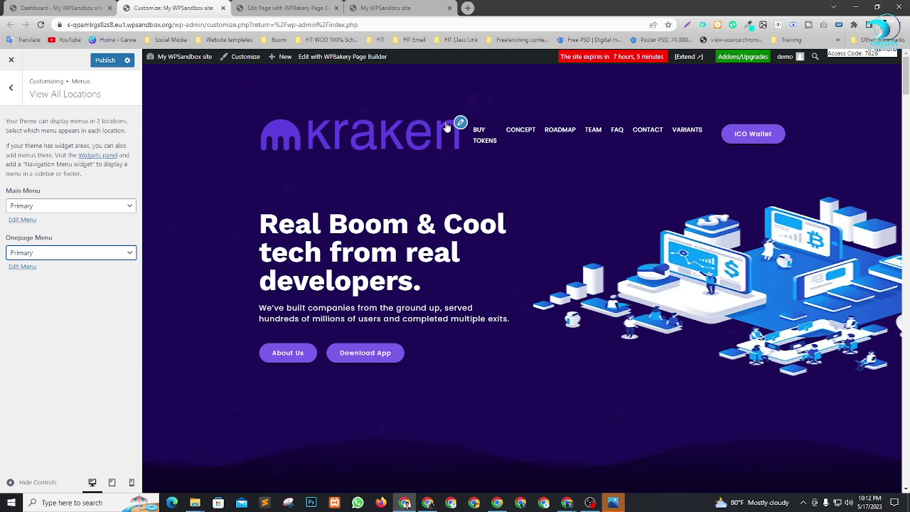
pyautogui.click(10, 87)
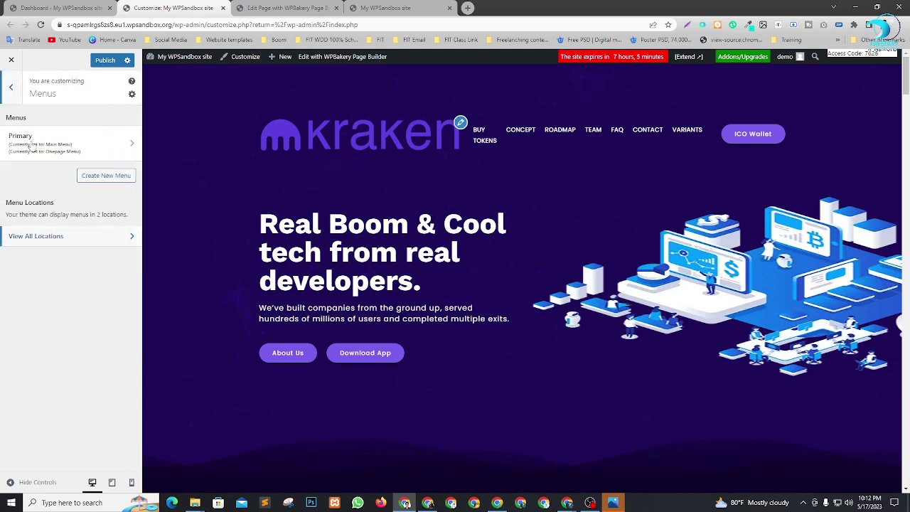
pyautogui.click(11, 87)
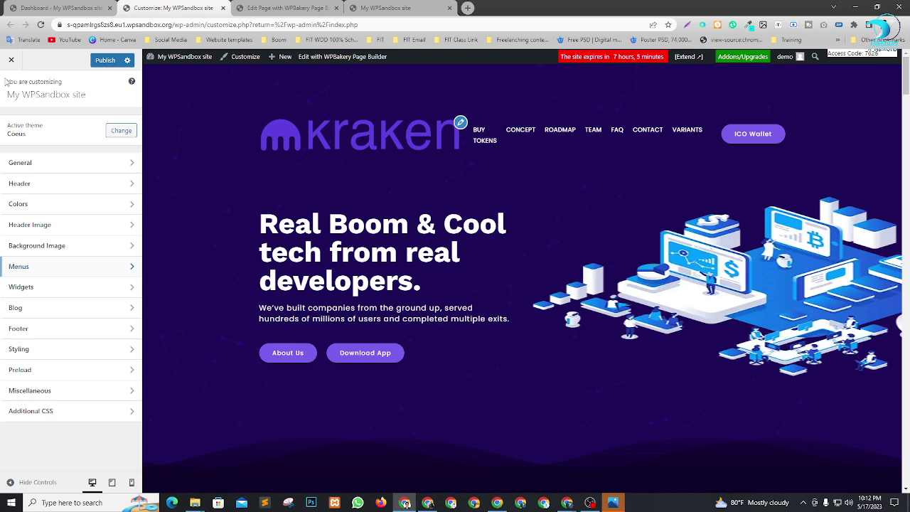
pyautogui.click(47, 189)
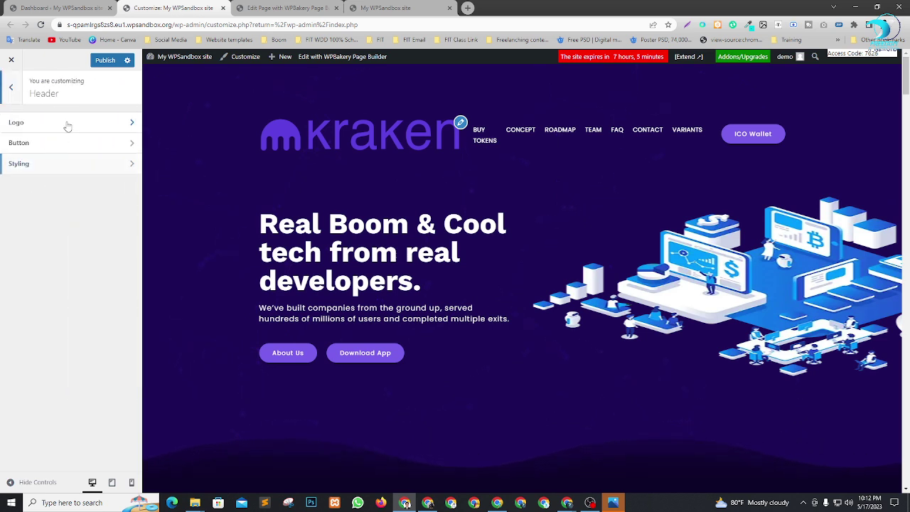
pyautogui.click(50, 166)
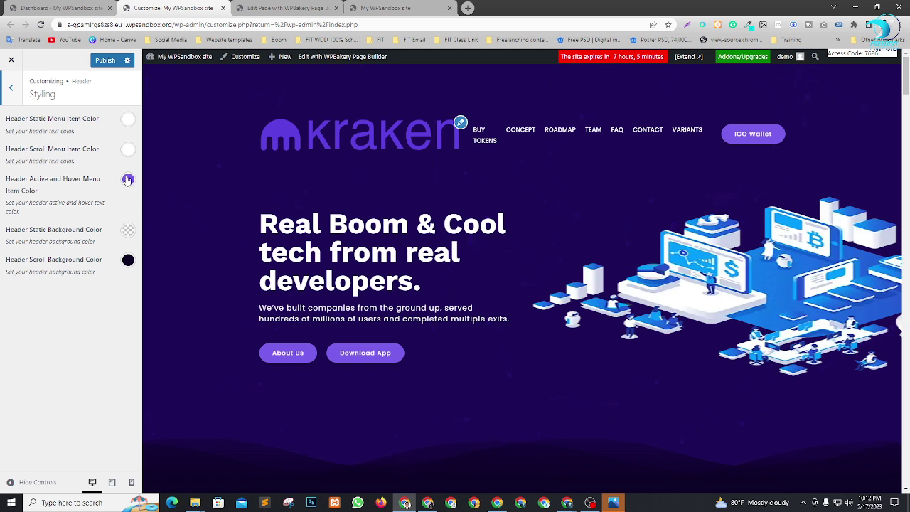
pyautogui.click(8, 87)
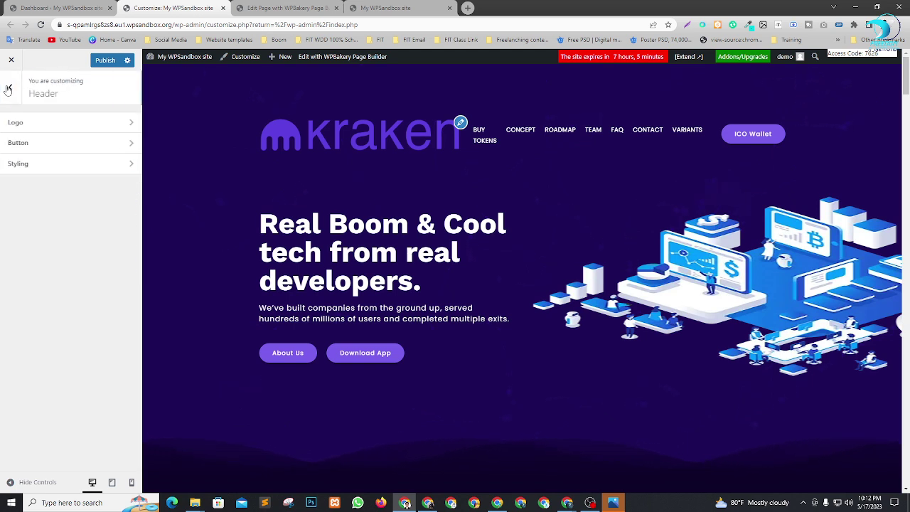
pyautogui.click(78, 128)
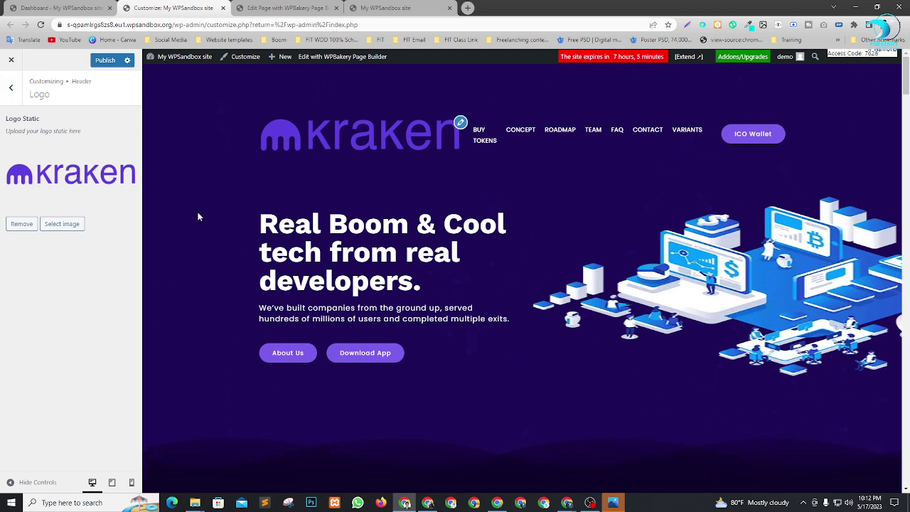
pyautogui.click(61, 225)
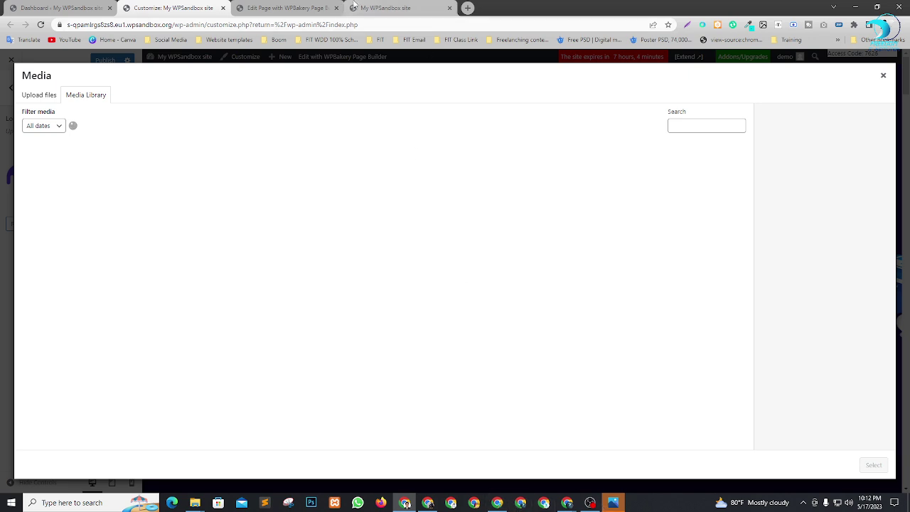
# Search Google in a new browser tab for "cryptocurrency brand logo 200*80 px"
pyautogui.click(381, 5)
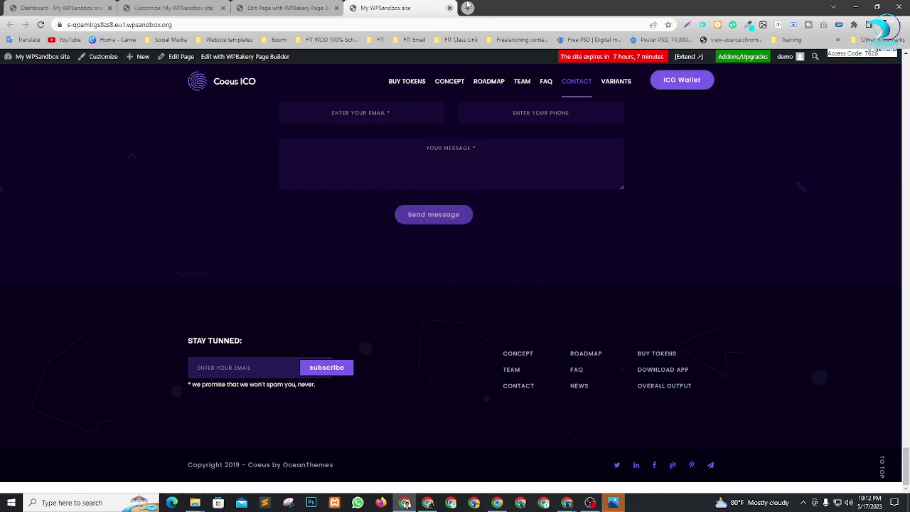
pyautogui.rightClick(467, 9)
pyautogui.click(470, 13)
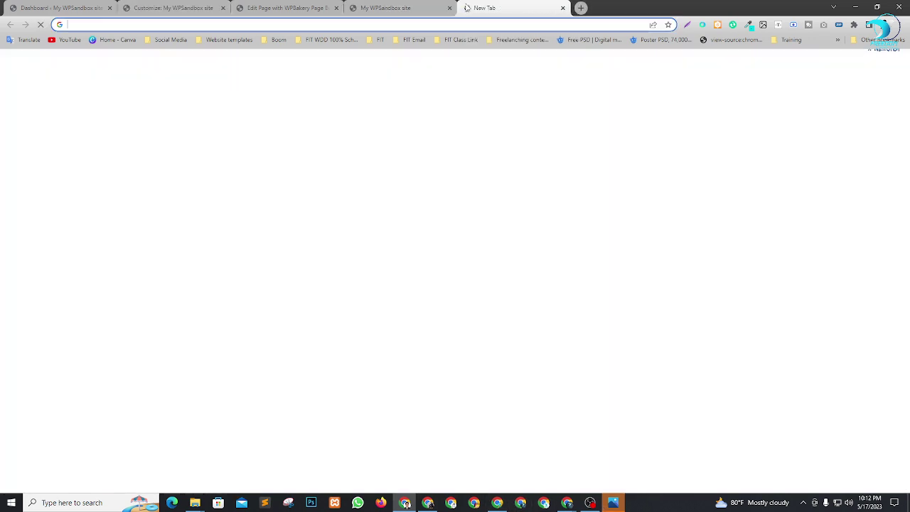
pyautogui.click(407, 193)
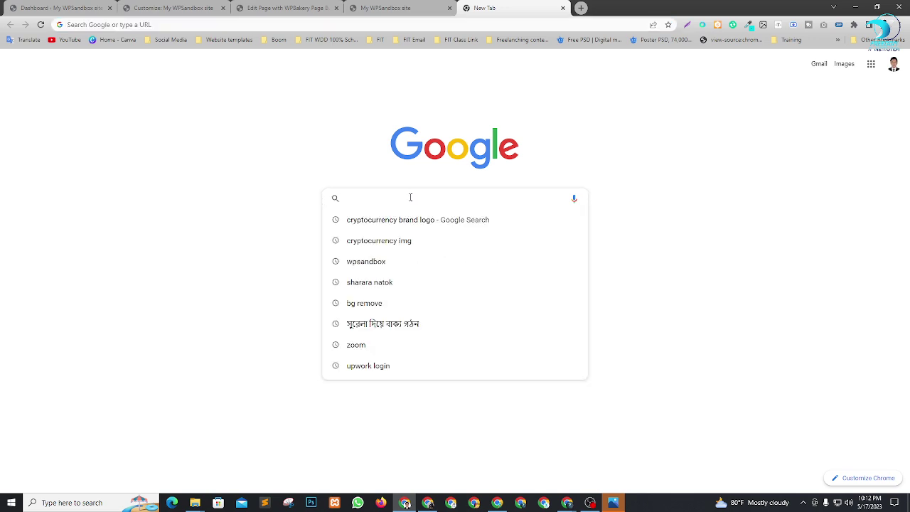
pyautogui.press('Down')
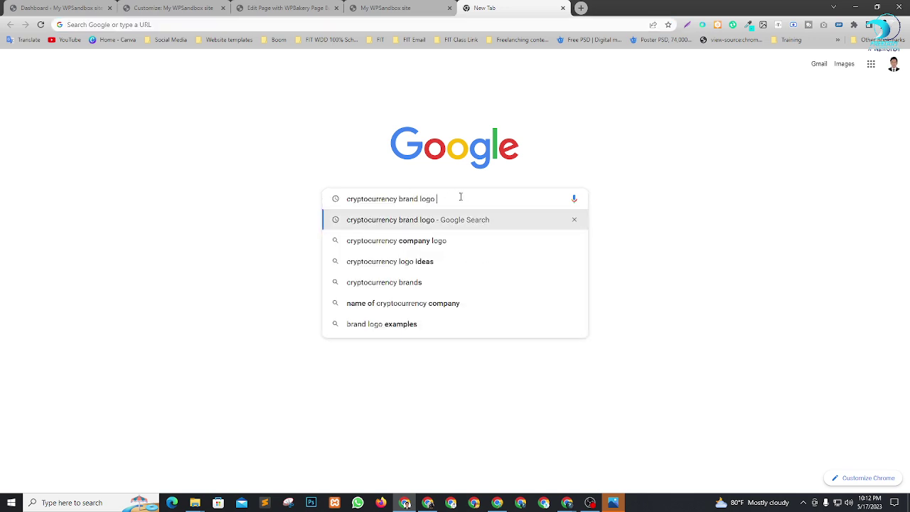
pyautogui.write('200')
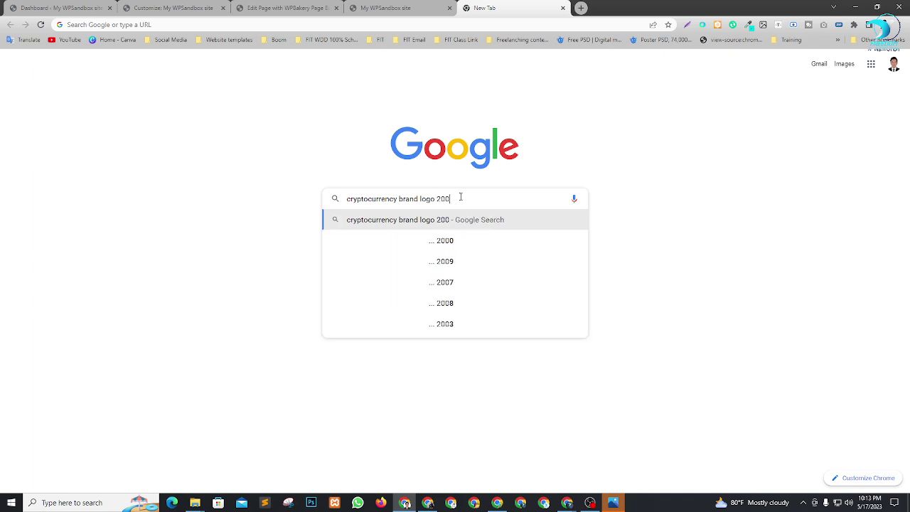
pyautogui.write('*')
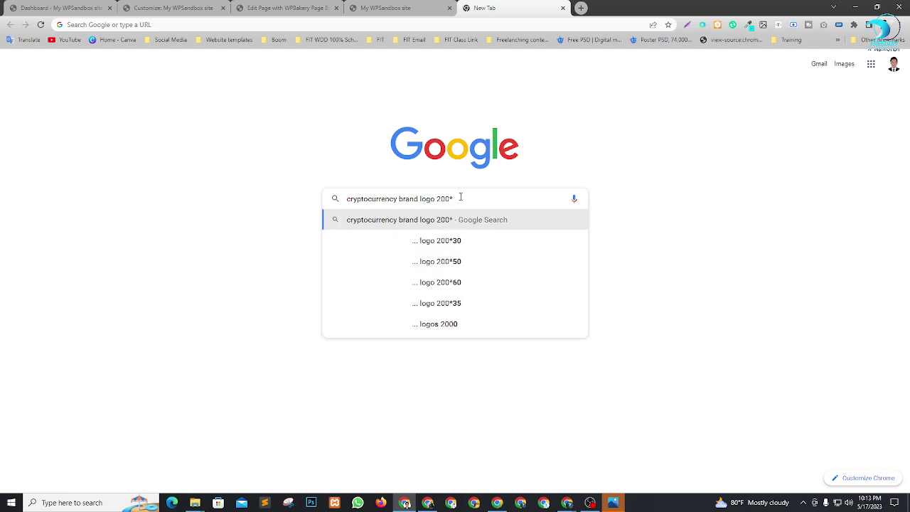
pyautogui.write('80')
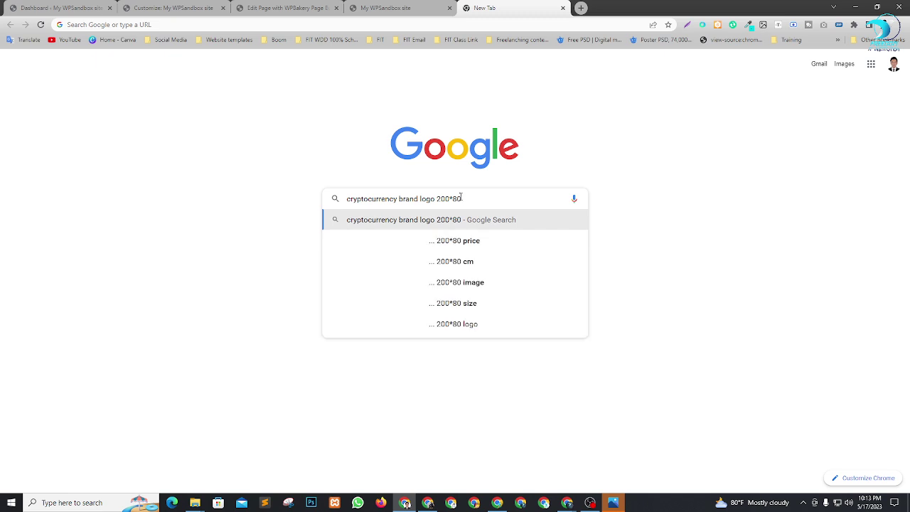
pyautogui.write(' px')
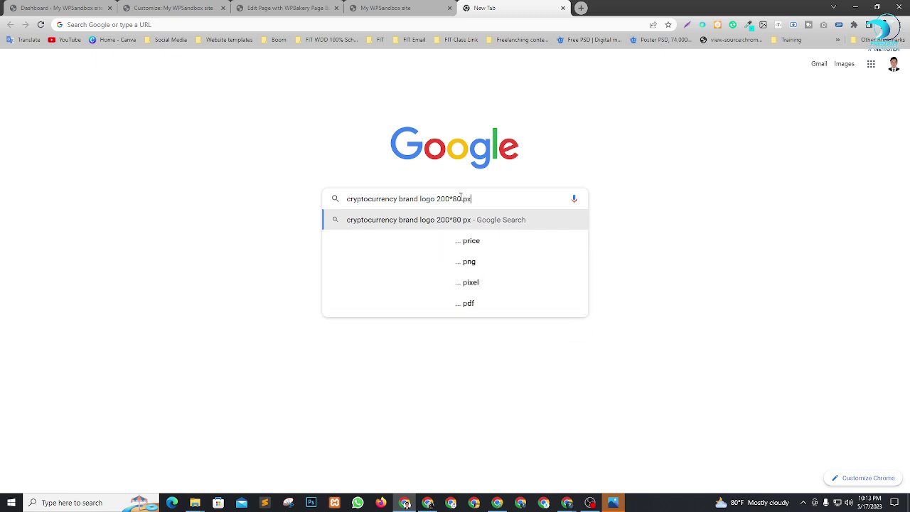
pyautogui.press('Return')
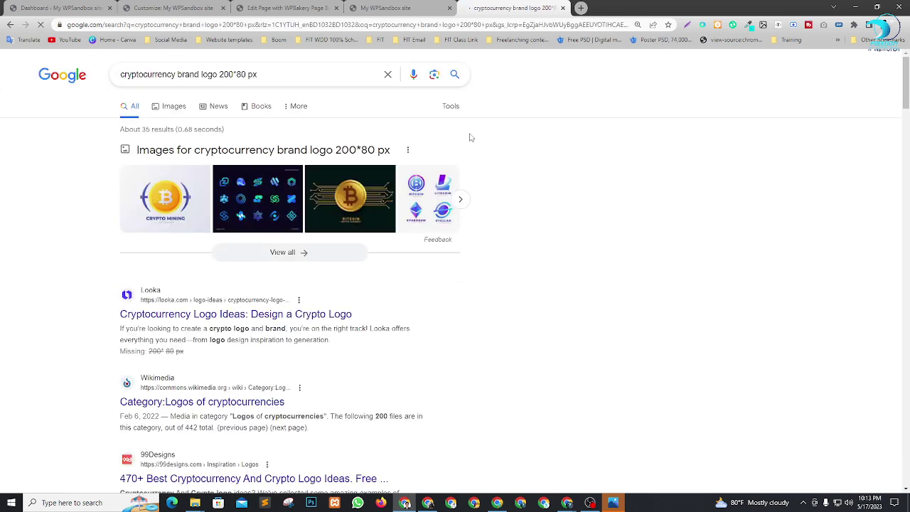
# Switch to the image results and filter them to transparent images
pyautogui.click(169, 108)
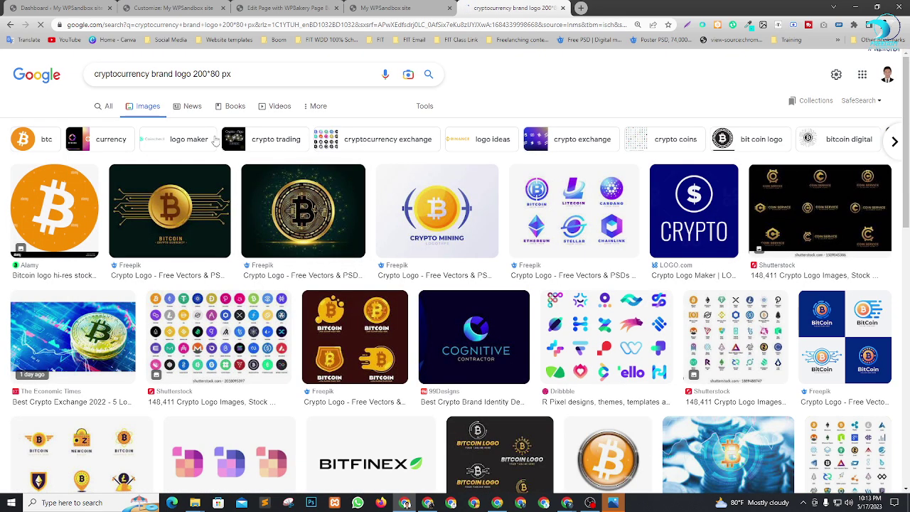
pyautogui.click(425, 106)
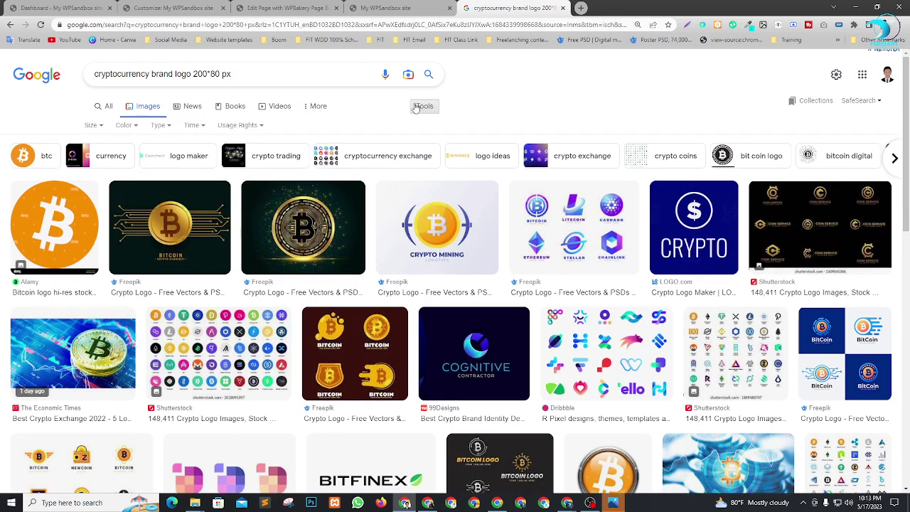
pyautogui.click(137, 127)
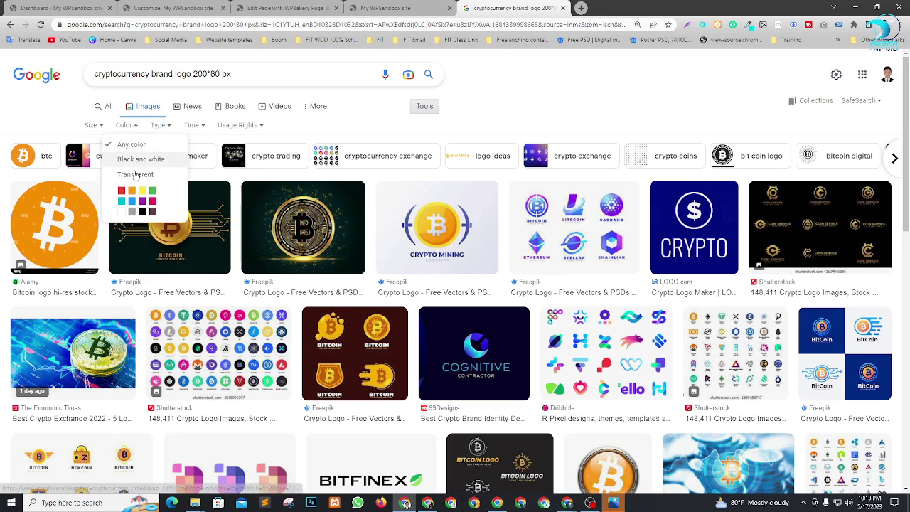
pyautogui.click(131, 175)
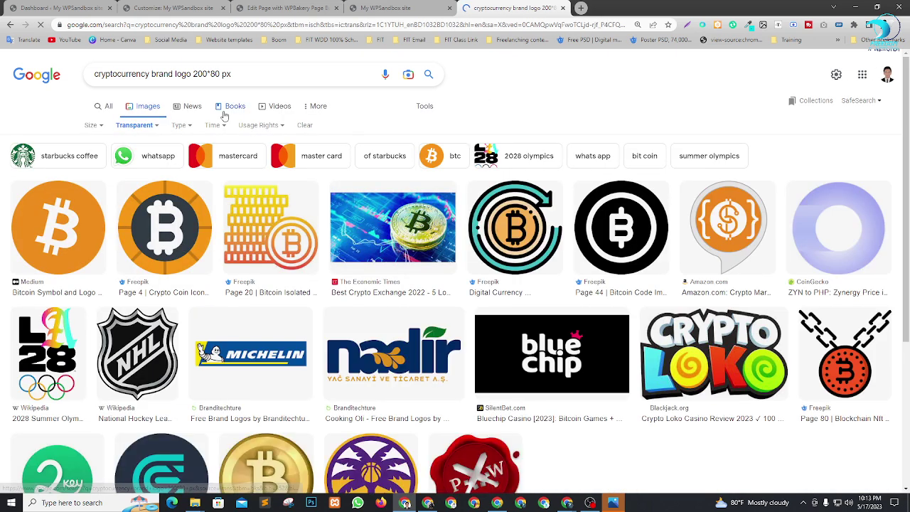
# Browse the transparent logo results and open the preview of the nadir logo from Branditechture
pyautogui.scroll(-2, 571, 305)
pyautogui.scroll(-3, 571, 306)
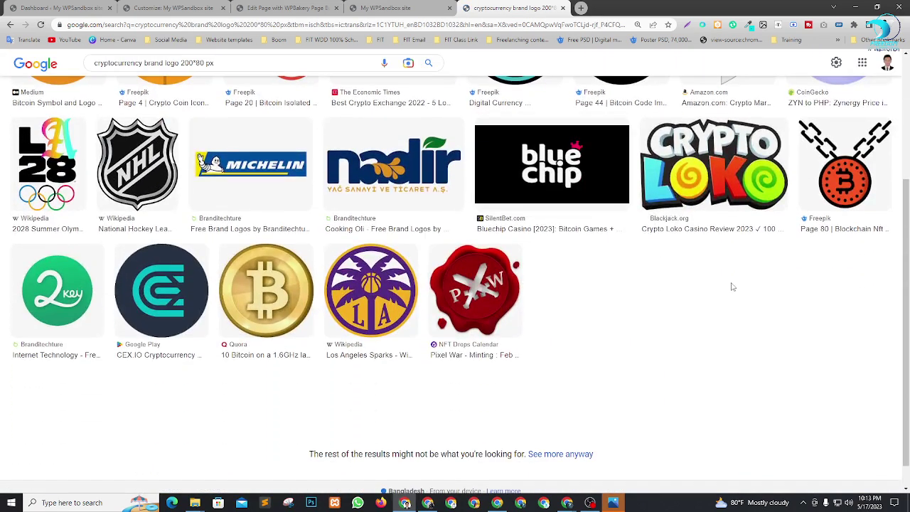
pyautogui.scroll(3, 711, 366)
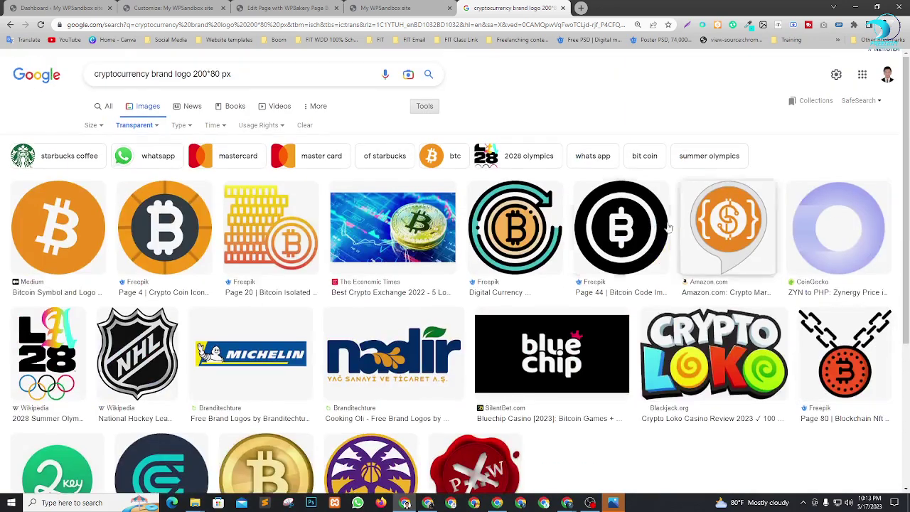
pyautogui.scroll(-1, 466, 317)
pyautogui.scroll(1, 466, 316)
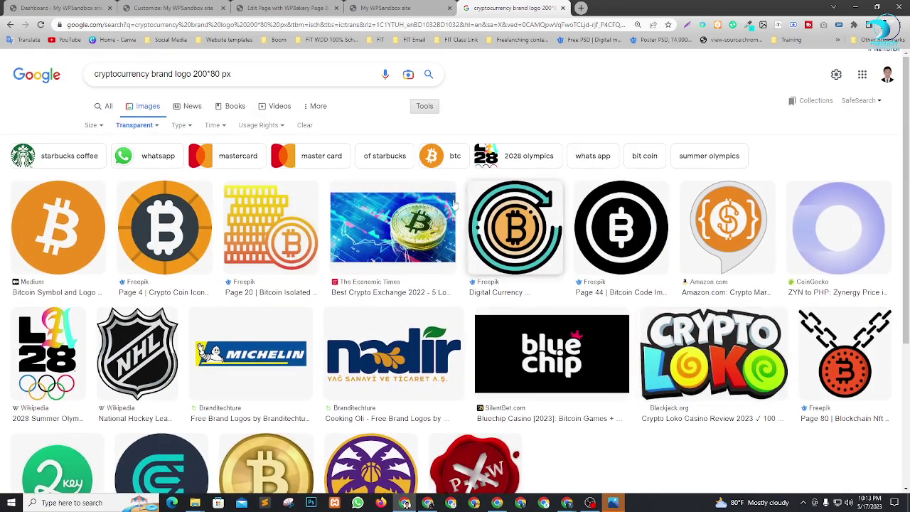
pyautogui.scroll(-2, 363, 208)
pyautogui.click(374, 214)
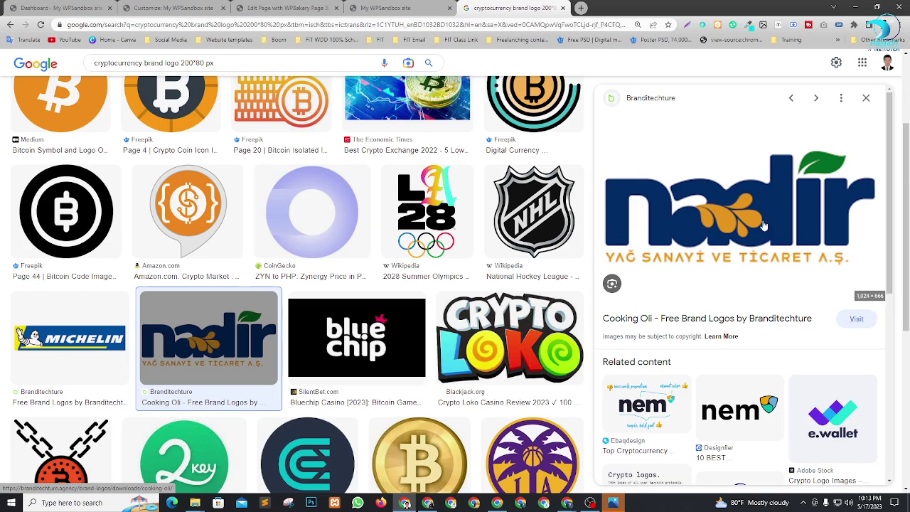
# Look over the related logos and save the nadir logo as PNG file images.png in the Downloads folder
pyautogui.scroll(-1, 782, 232)
pyautogui.scroll(4, 782, 232)
pyautogui.scroll(-2, 785, 304)
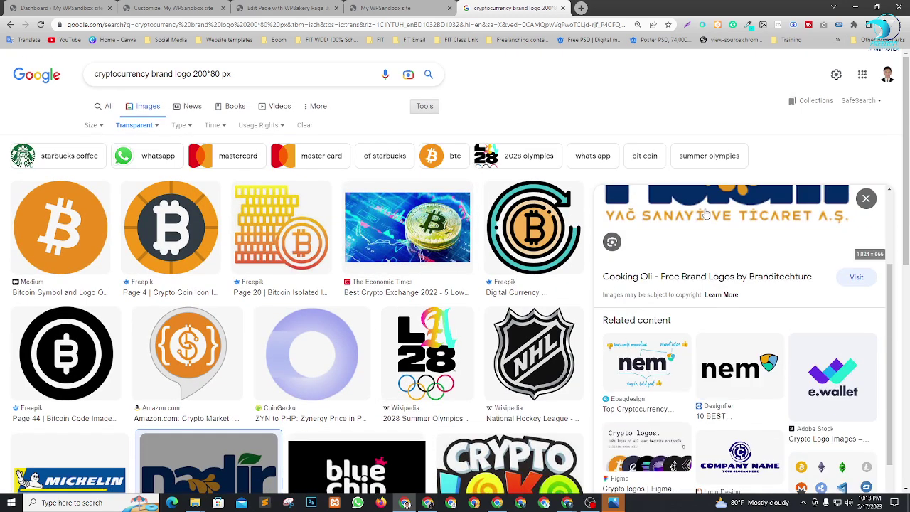
pyautogui.scroll(2, 784, 305)
pyautogui.rightClick(784, 304)
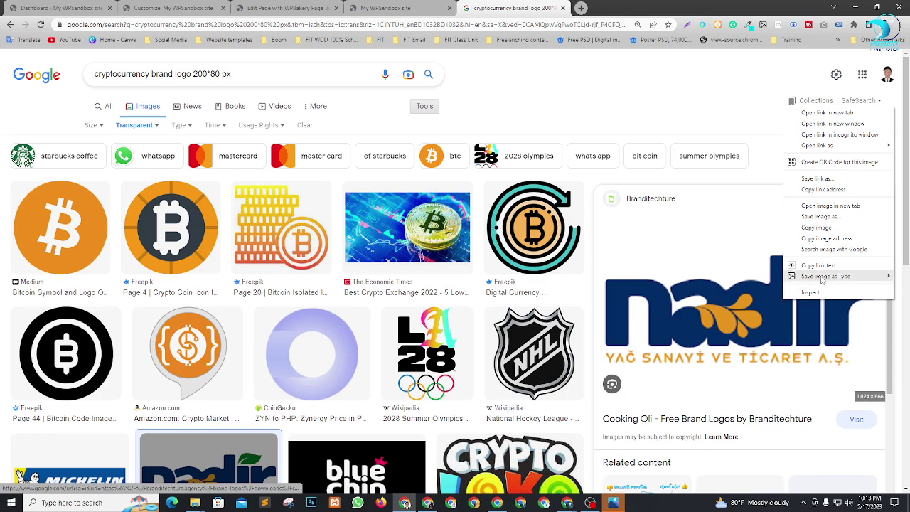
pyautogui.moveTo(821, 276)
pyautogui.click(744, 287)
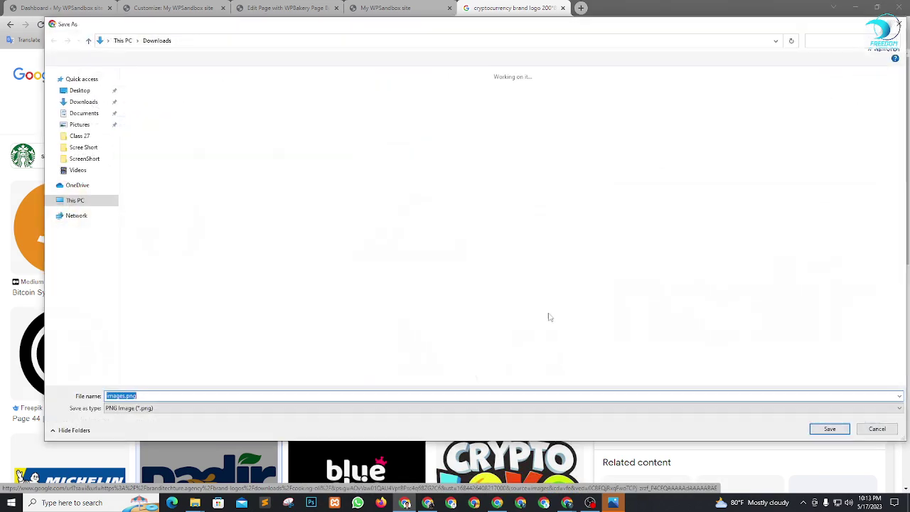
pyautogui.press('Return')
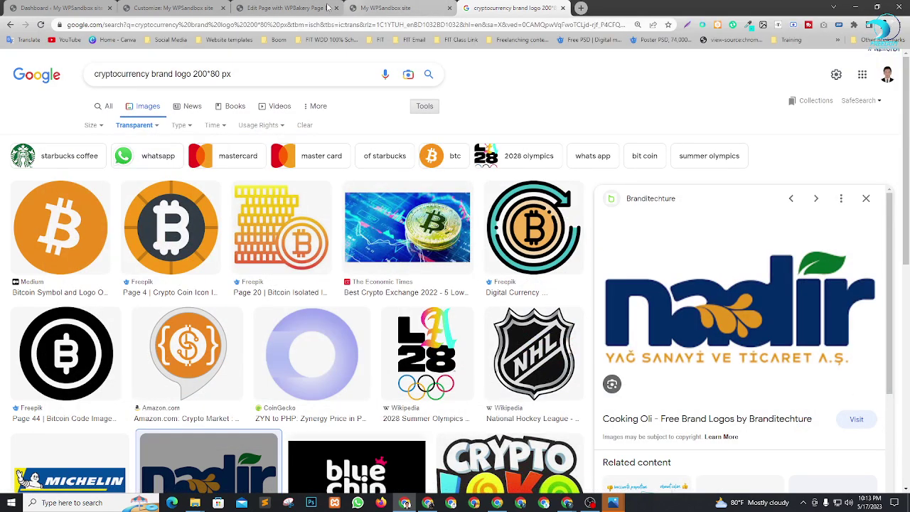
# Return to the Customizer's media library and check the pixel dimensions of the dark Coeus ICO logo, logo.png
pyautogui.click(284, 8)
pyautogui.click(193, 9)
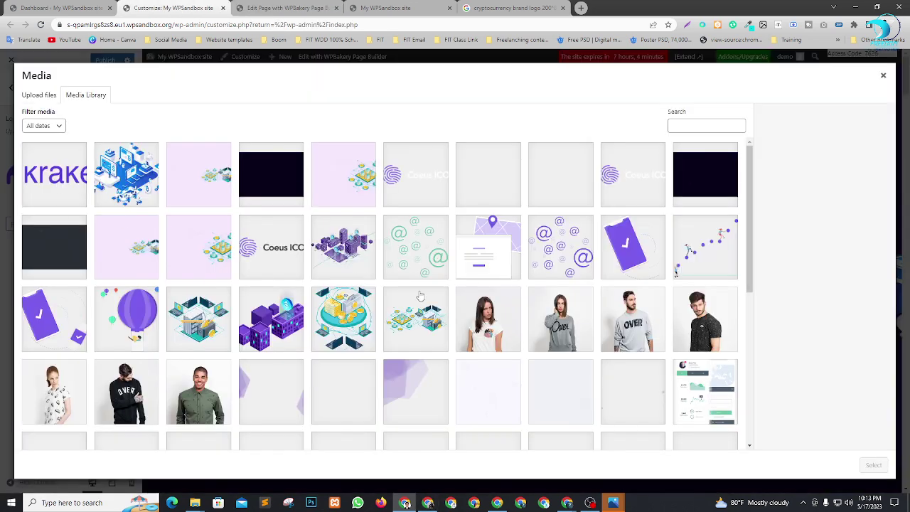
pyautogui.click(267, 255)
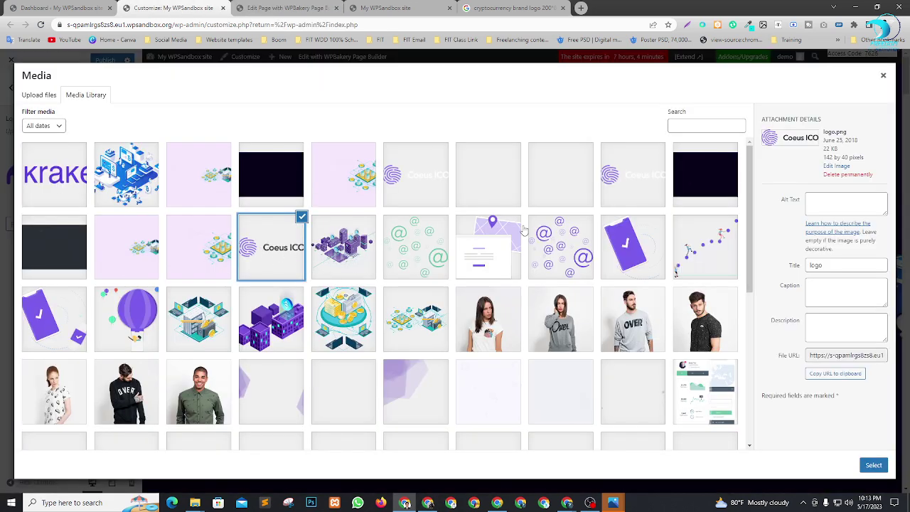
pyautogui.moveTo(818, 161); pyautogui.dragTo(872, 160)
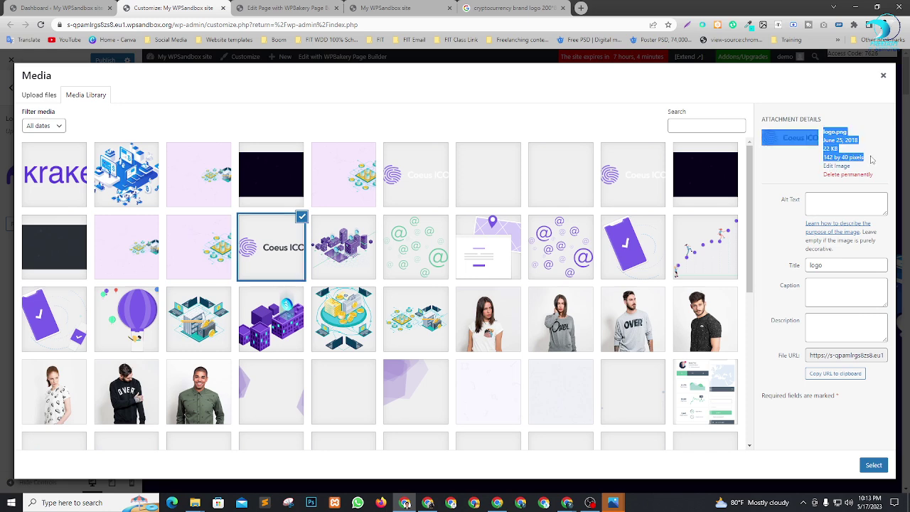
pyautogui.click(874, 160)
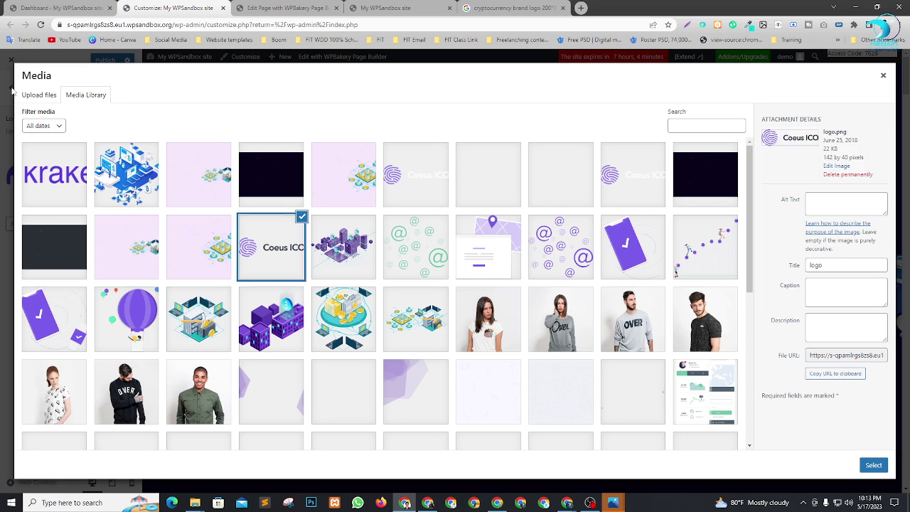
# Select Kraken-Emblem.png in the media library and check its pixel dimensions
pyautogui.click(39, 95)
pyautogui.click(99, 94)
pyautogui.click(54, 176)
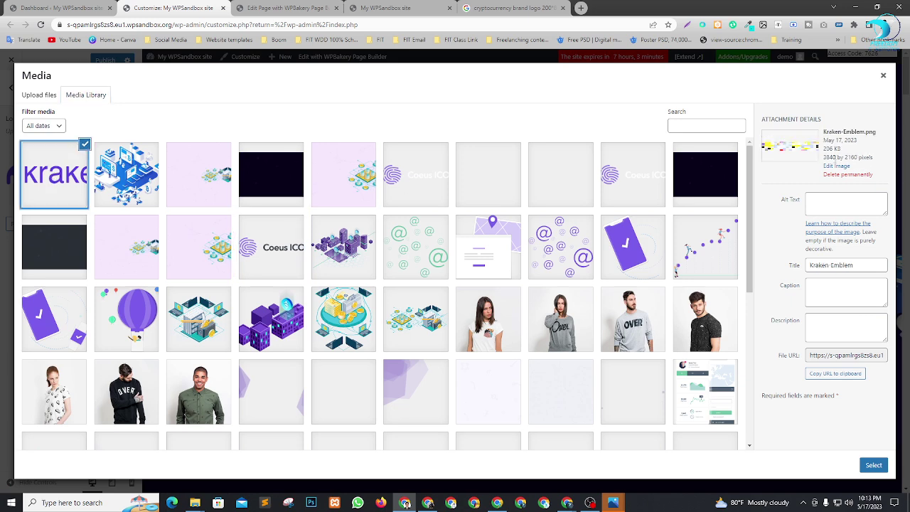
pyautogui.moveTo(824, 158); pyautogui.dragTo(878, 164)
pyautogui.click(877, 165)
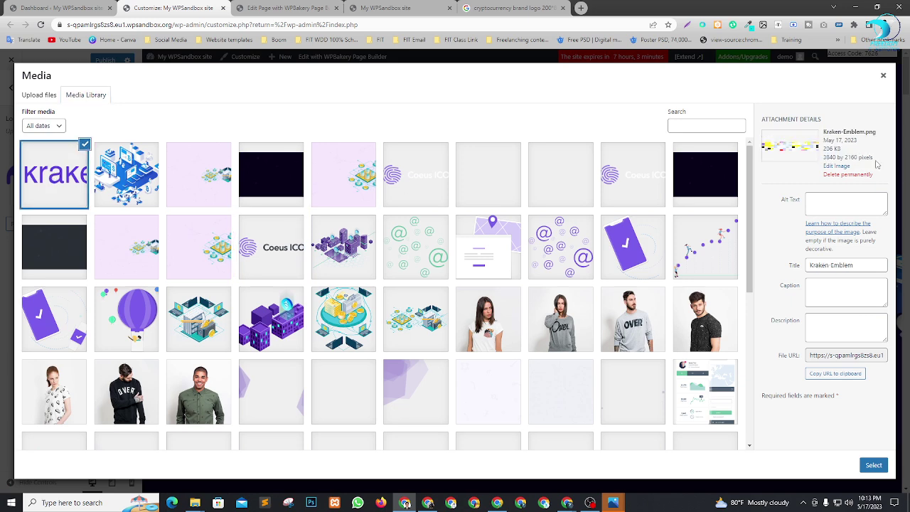
# Upload images.png from the Downloads folder to the media library and set it as the static header logo
pyautogui.click(39, 95)
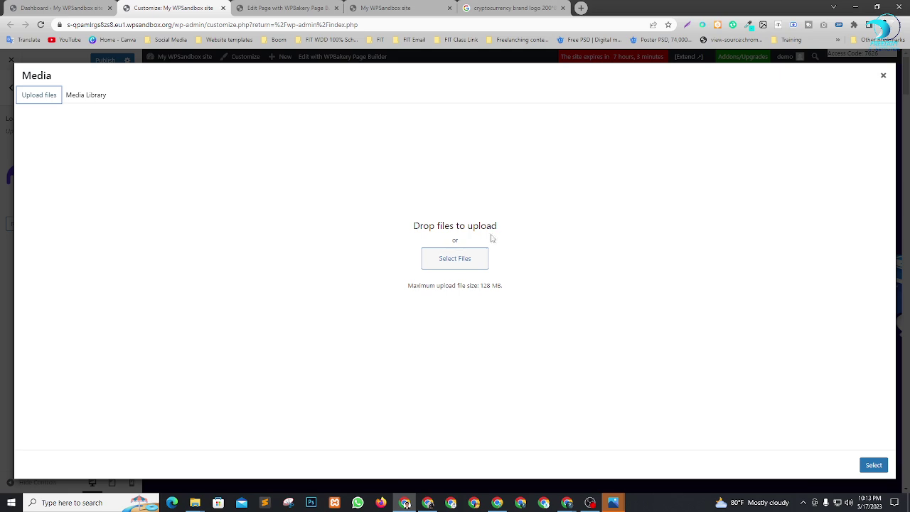
pyautogui.click(473, 264)
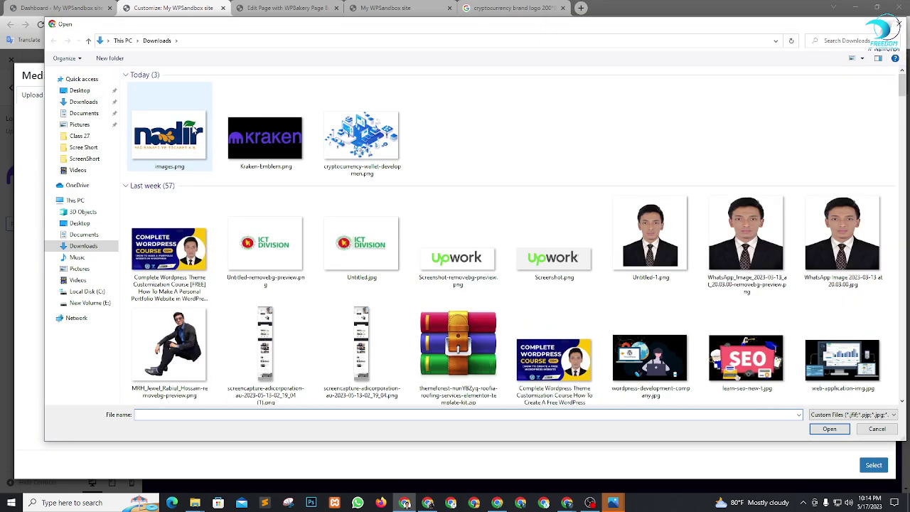
pyautogui.click(164, 135)
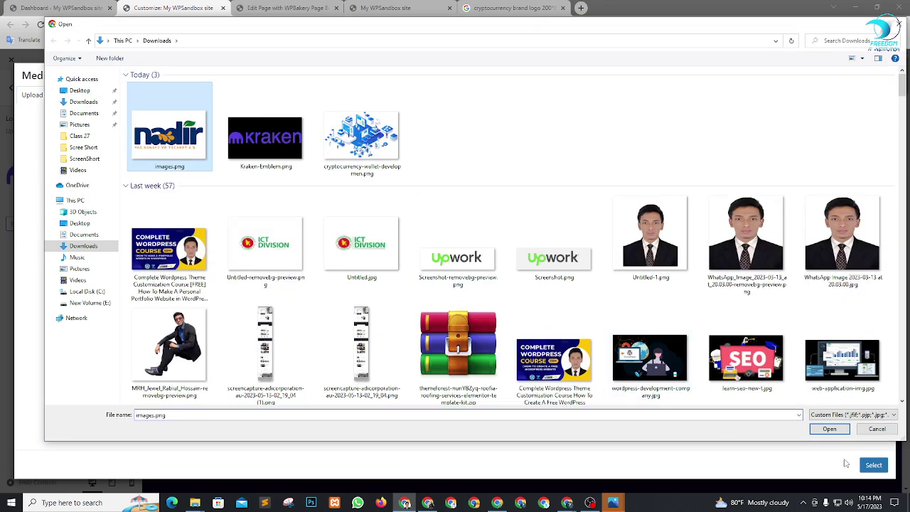
pyautogui.click(830, 429)
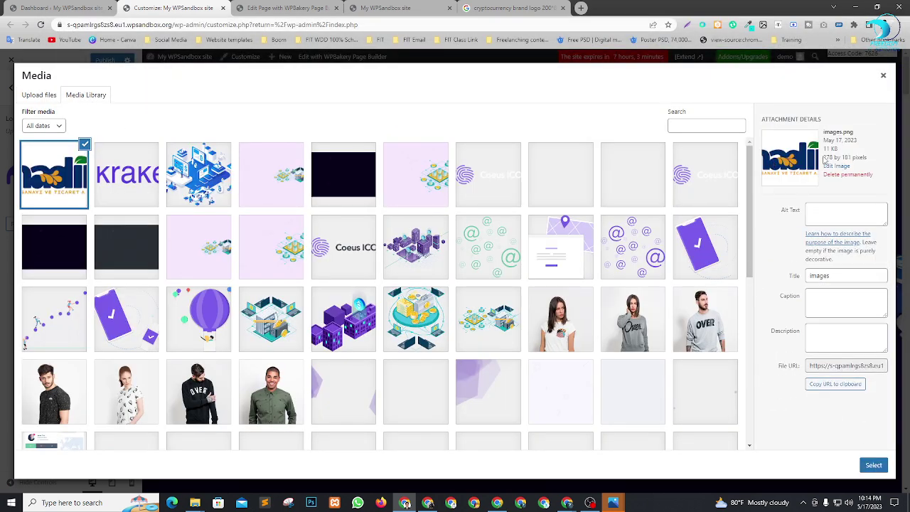
pyautogui.moveTo(824, 161); pyautogui.dragTo(845, 157)
pyautogui.click(854, 153)
pyautogui.click(874, 464)
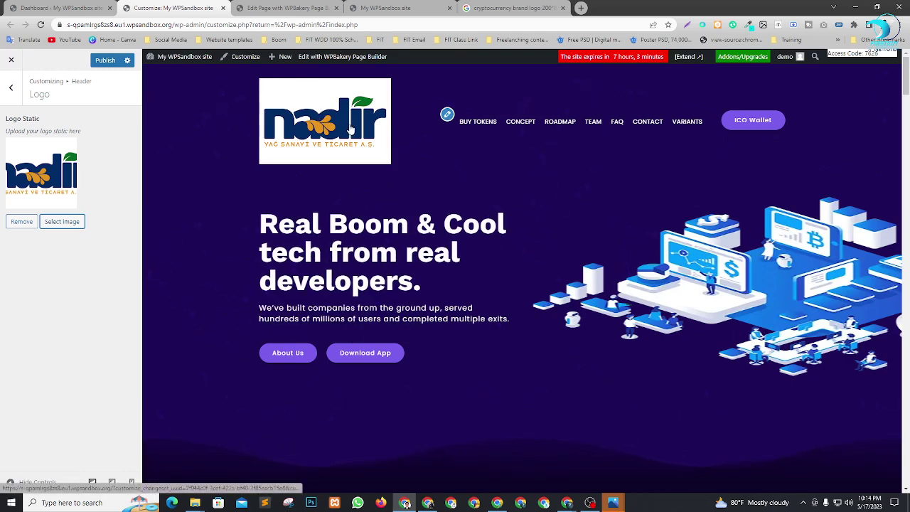
# Return to the Google image results and look over the logos related to the nadir preview
pyautogui.click(488, 8)
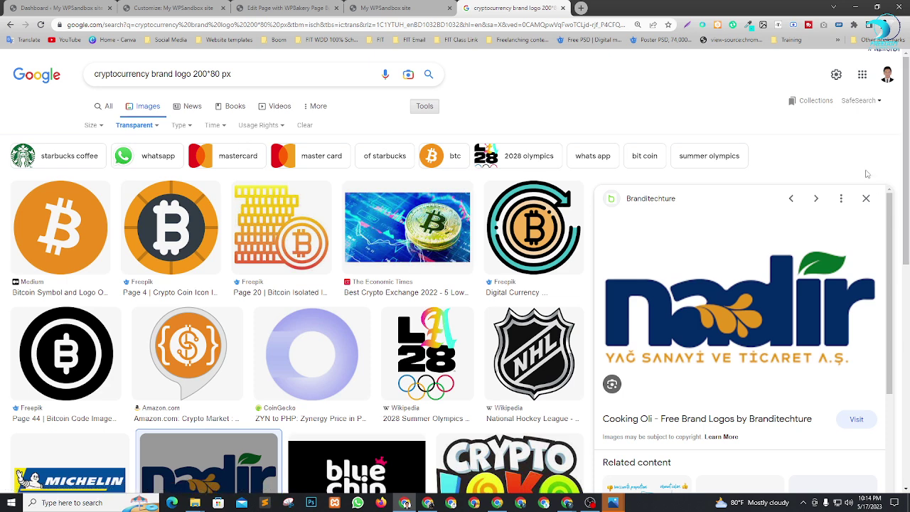
pyautogui.scroll(-3, 791, 266)
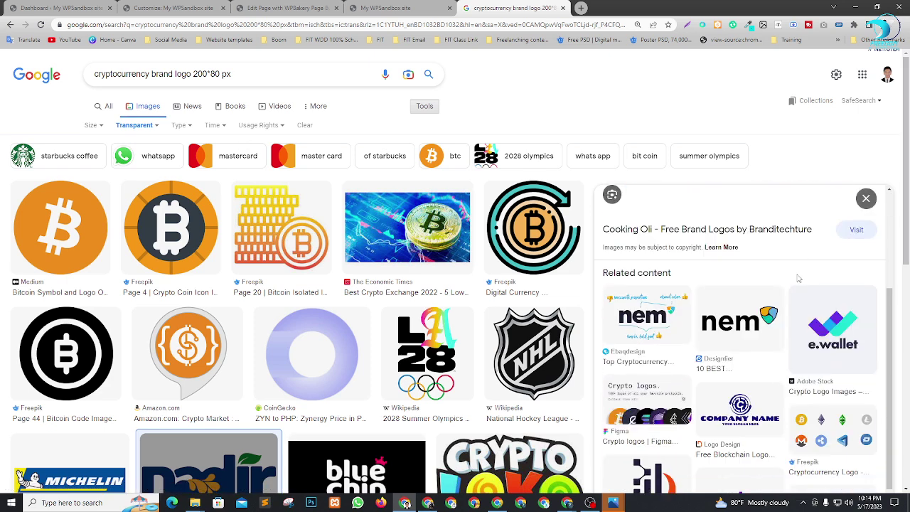
pyautogui.scroll(-3, 785, 271)
pyautogui.scroll(2, 783, 270)
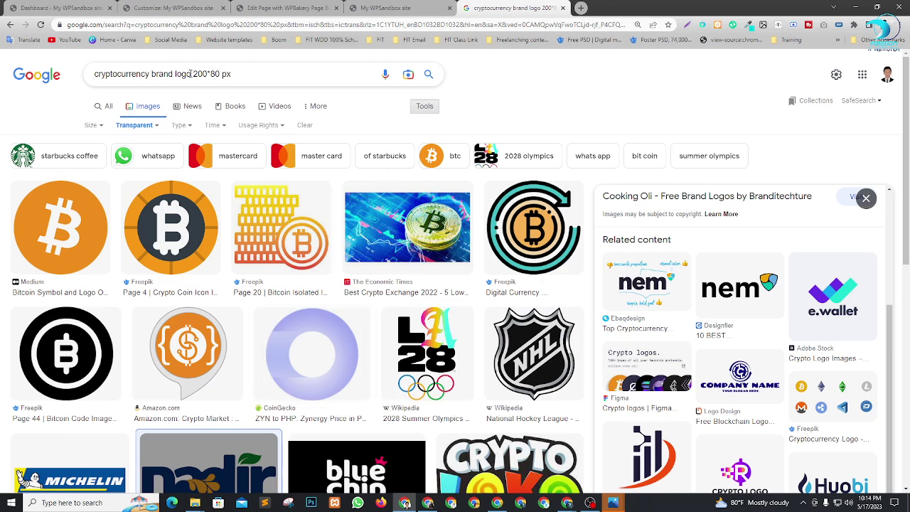
# Open remove.bg in a new browser tab and upload images.png from Downloads to remove its background
pyautogui.click(582, 8)
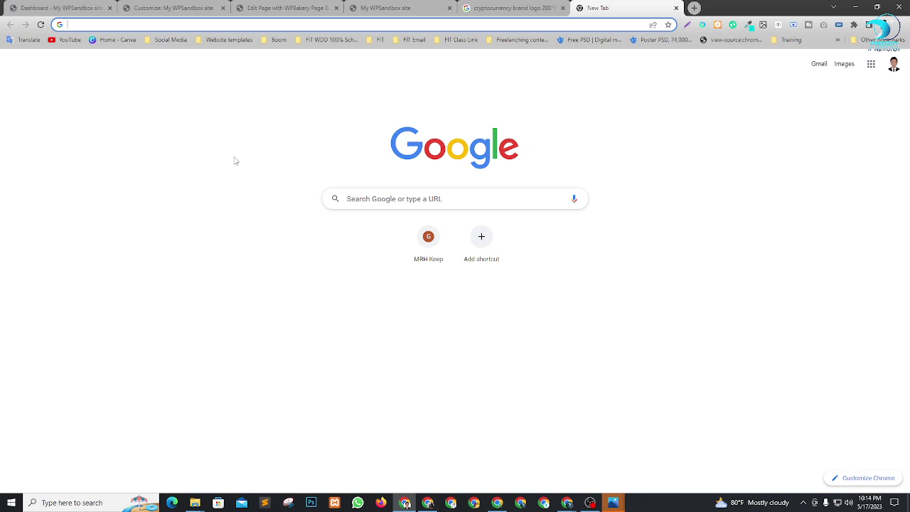
pyautogui.write('bg')
pyautogui.press('Return')
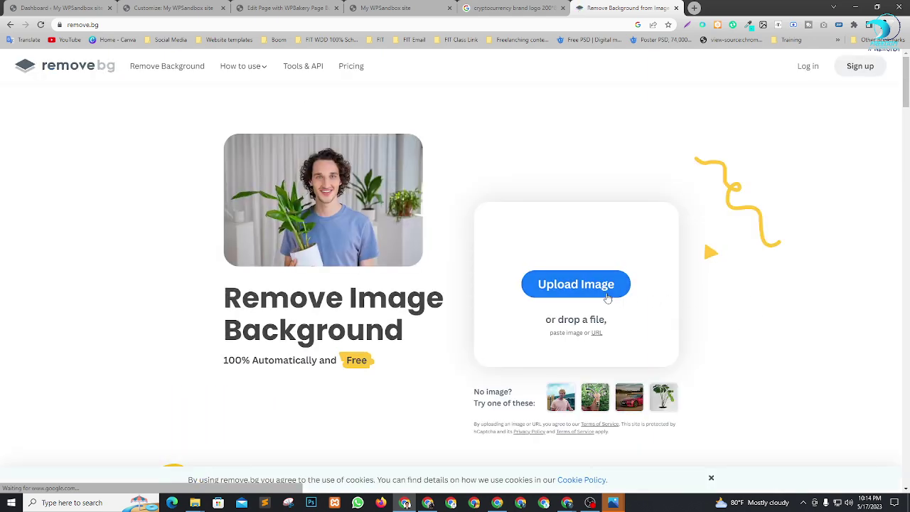
pyautogui.click(610, 291)
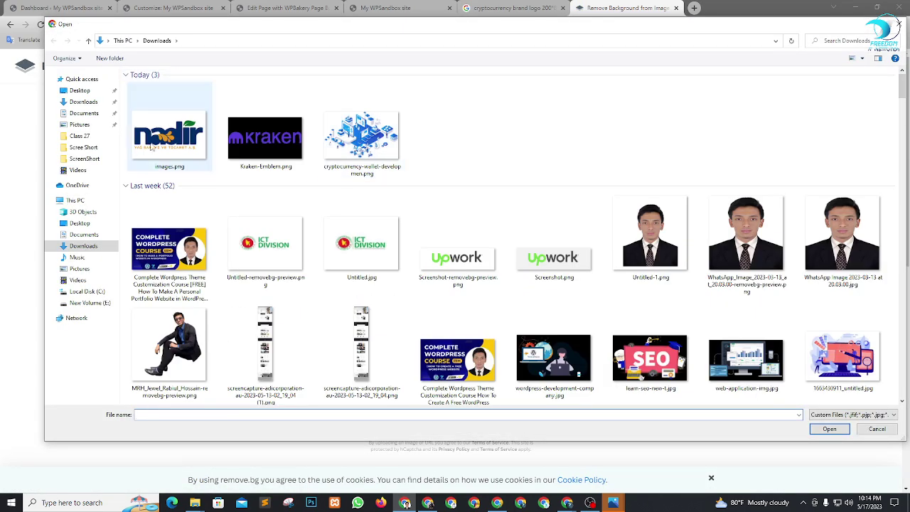
pyautogui.click(170, 132)
pyautogui.click(829, 428)
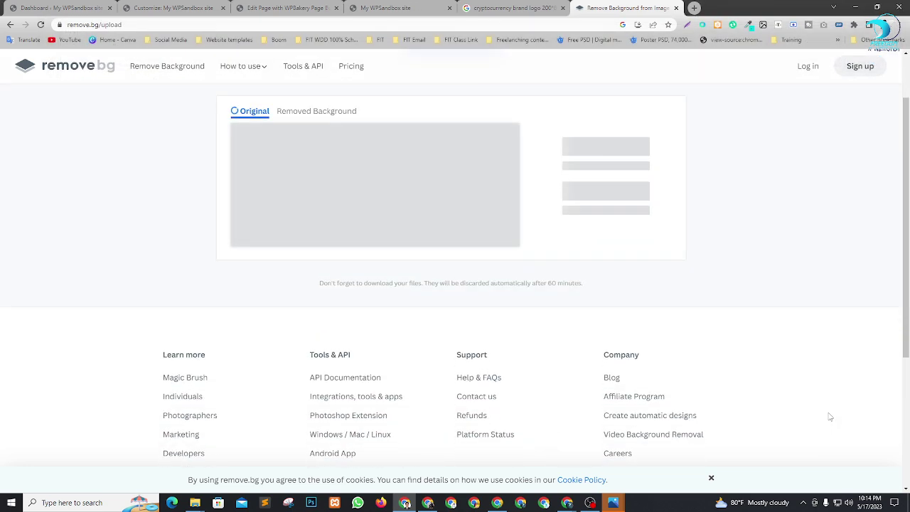
# Download the nadir logo with its background removed and close the image viewer showing it
pyautogui.scroll(2, 665, 293)
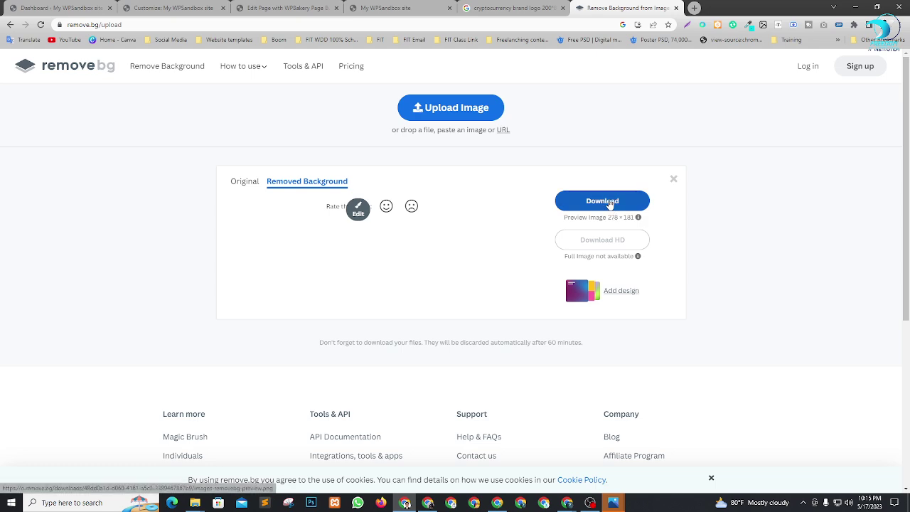
pyautogui.click(602, 201)
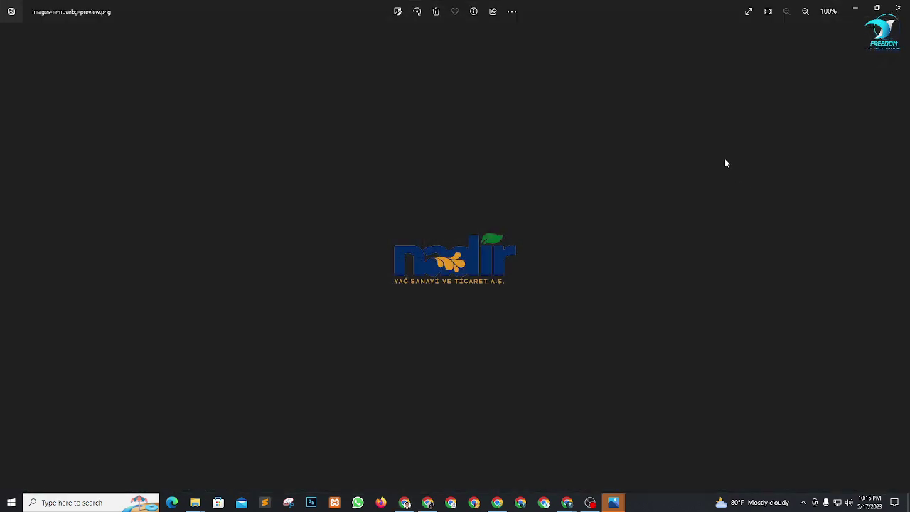
pyautogui.click(899, 7)
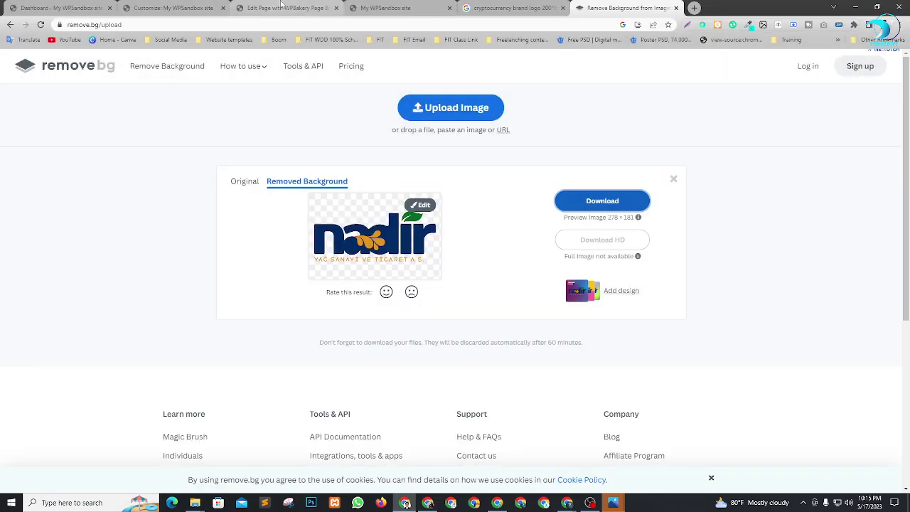
# Back in the Customizer, upload images-removebg-preview.png to the media library and set it as the static logo
pyautogui.click(284, 7)
pyautogui.click(173, 8)
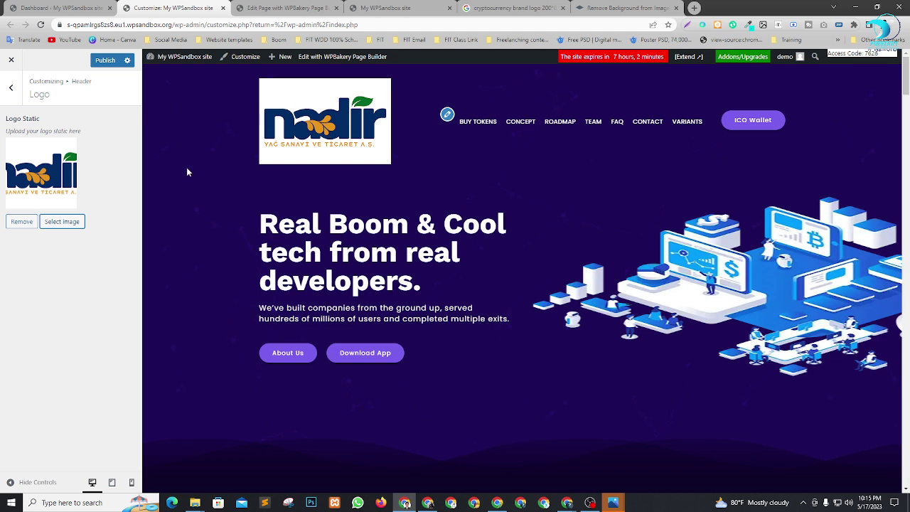
pyautogui.click(71, 224)
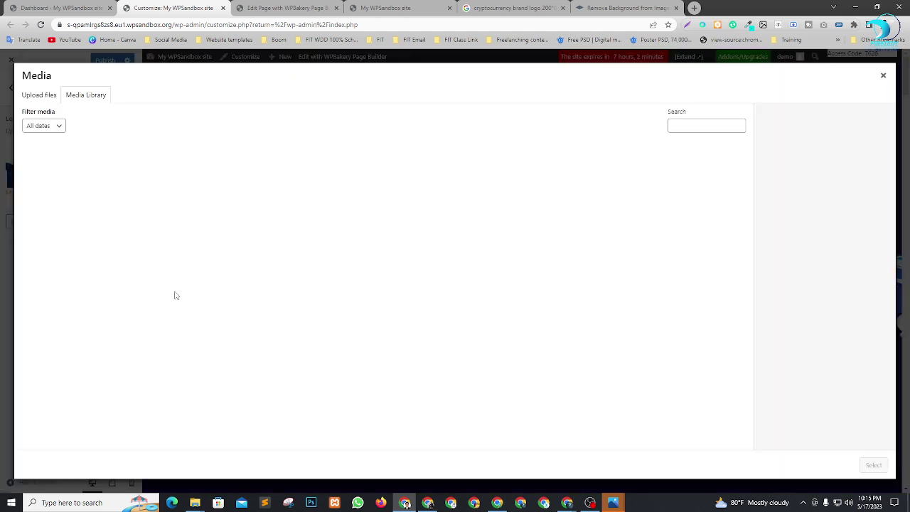
pyautogui.click(32, 99)
pyautogui.click(463, 259)
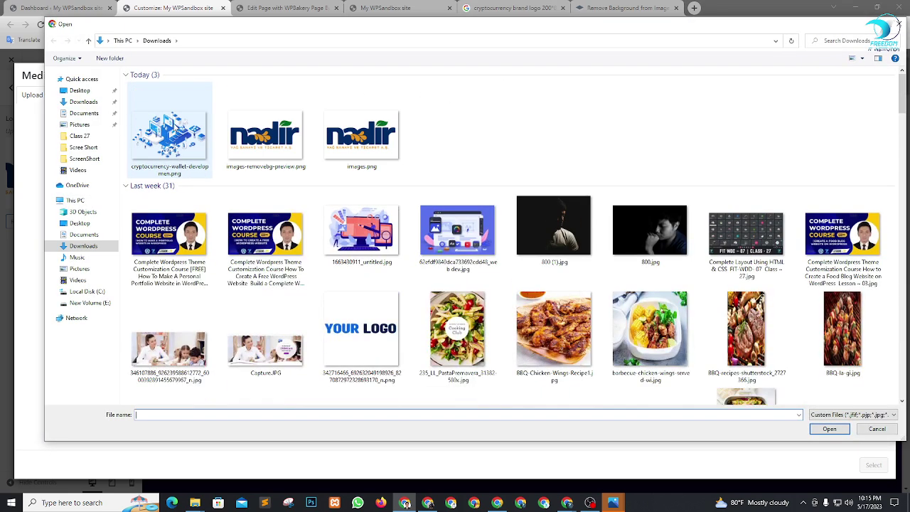
pyautogui.click(162, 134)
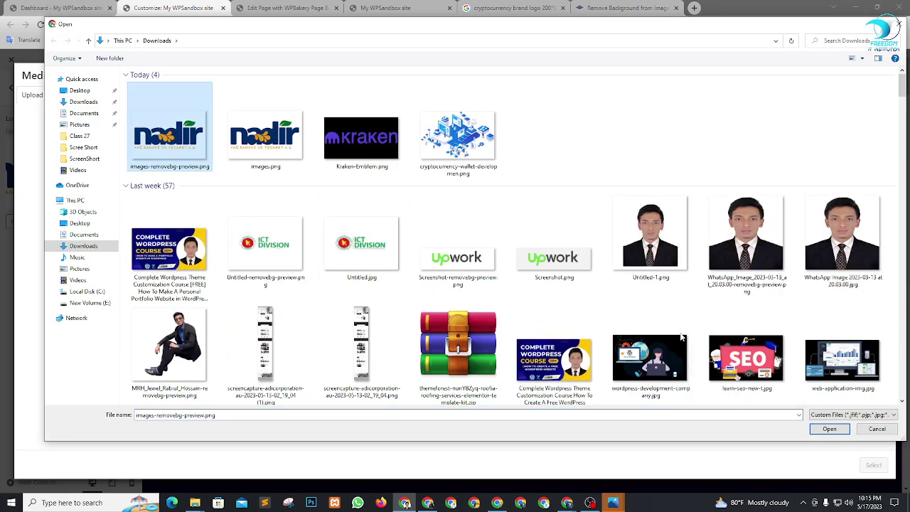
pyautogui.click(829, 428)
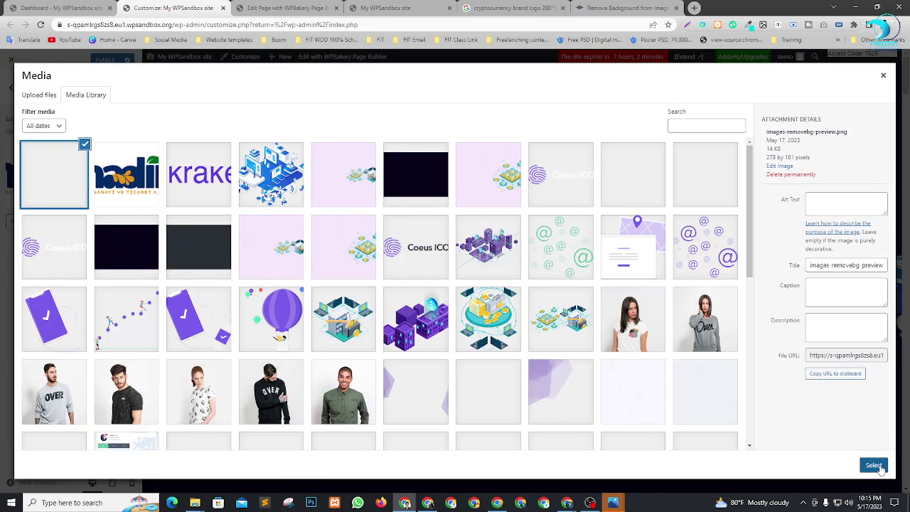
pyautogui.click(876, 464)
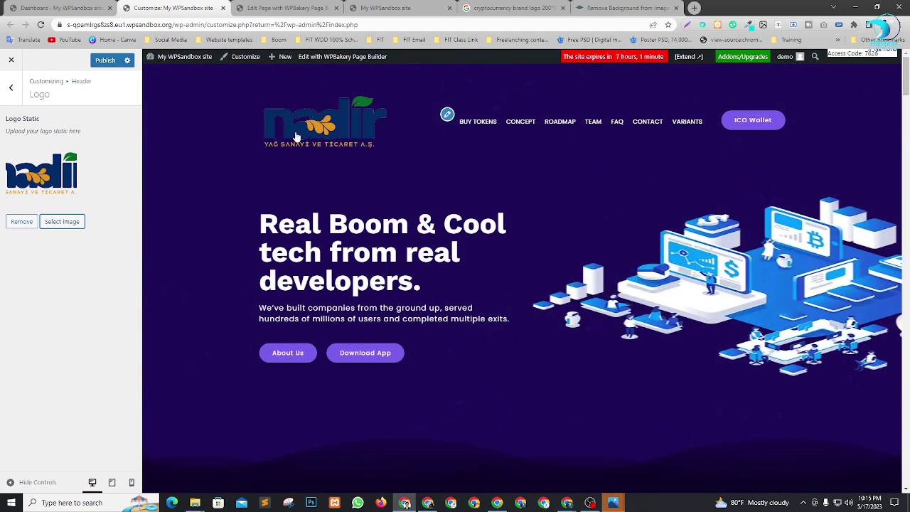
# Search Google Images for "cryptocurrency brand logo 200*50 px" and look through the results
pyautogui.click(512, 8)
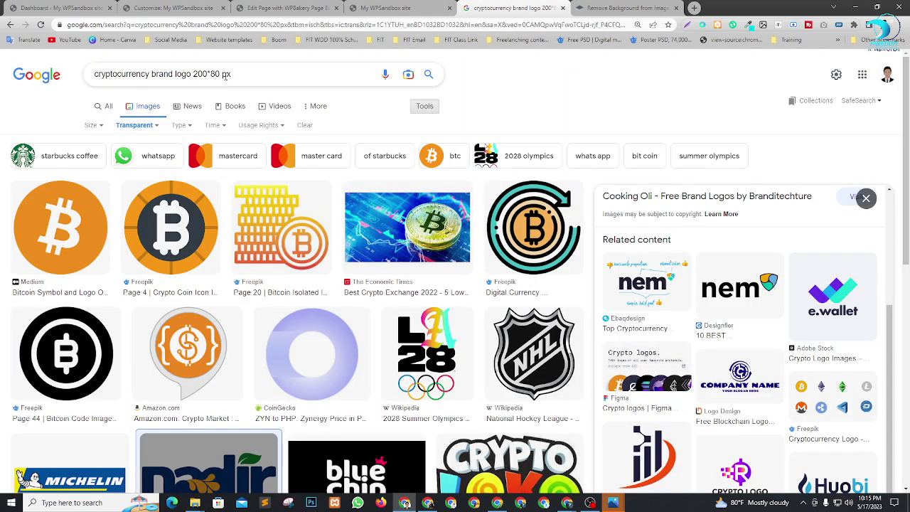
pyautogui.click(208, 74)
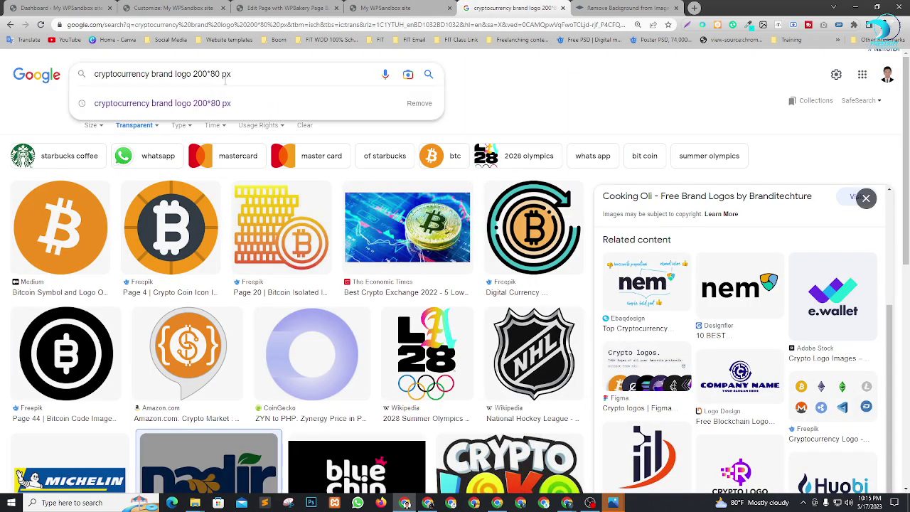
pyautogui.press('BackSpace')
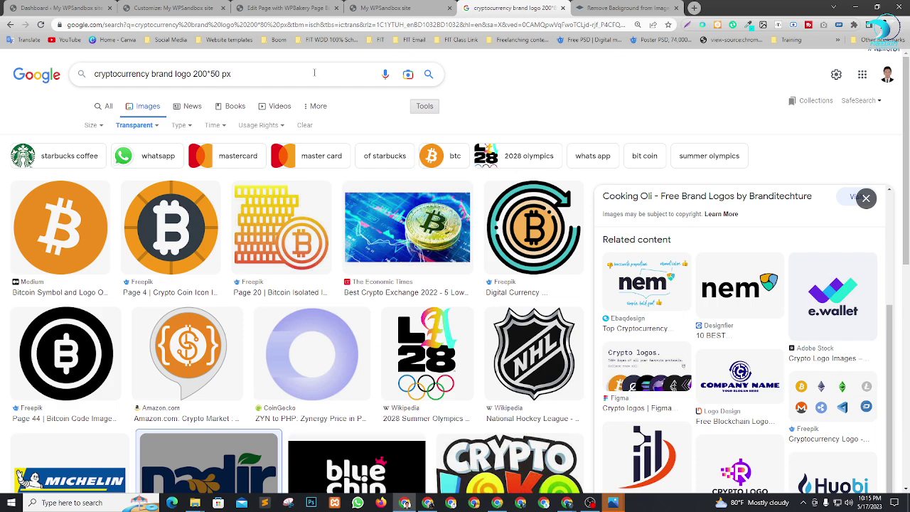
pyautogui.press('Return')
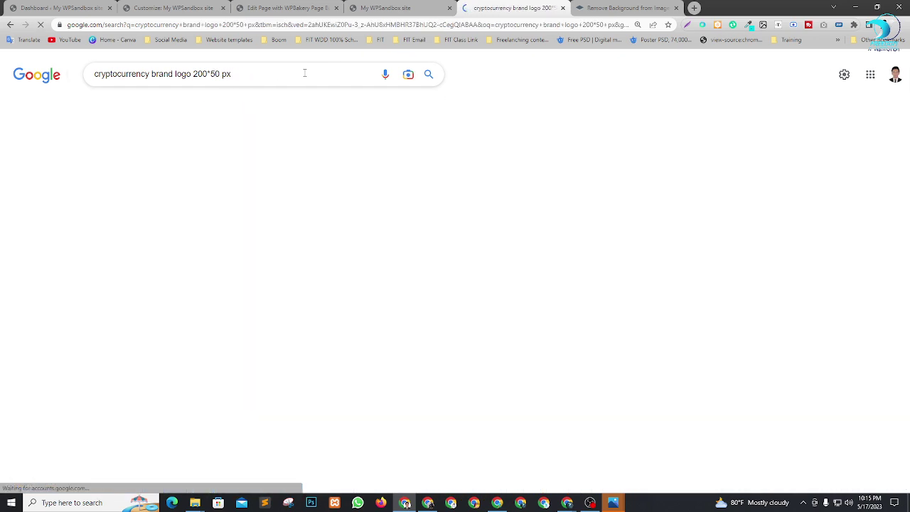
pyautogui.scroll(-2, 665, 270)
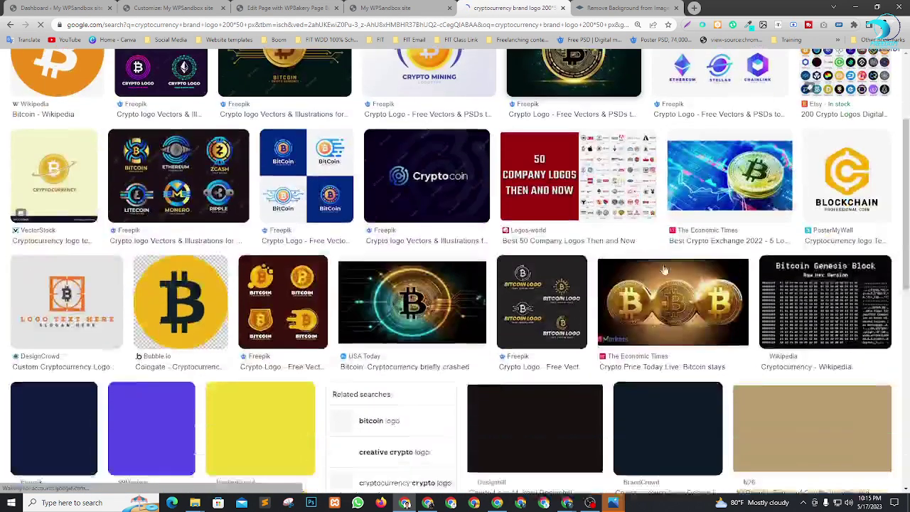
pyautogui.scroll(2, 664, 271)
pyautogui.scroll(-2, 640, 281)
pyautogui.scroll(2, 455, 330)
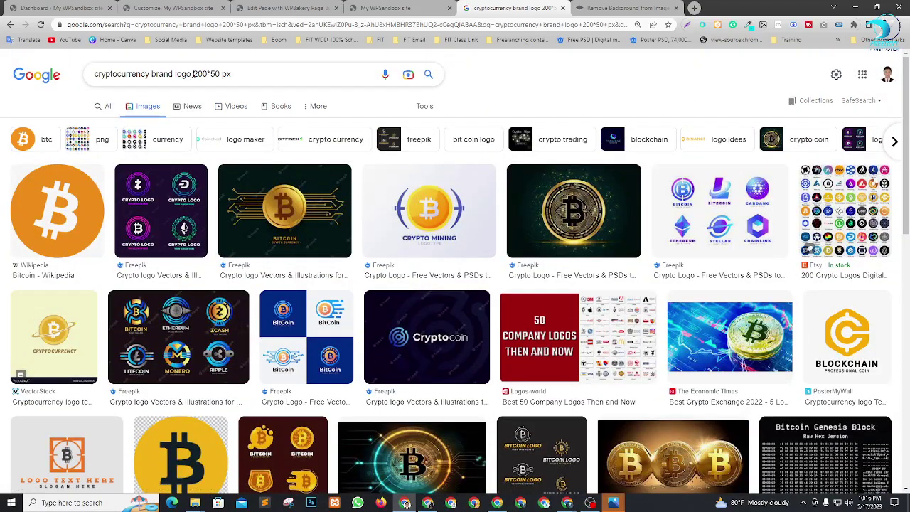
pyautogui.moveTo(193, 73); pyautogui.dragTo(234, 74)
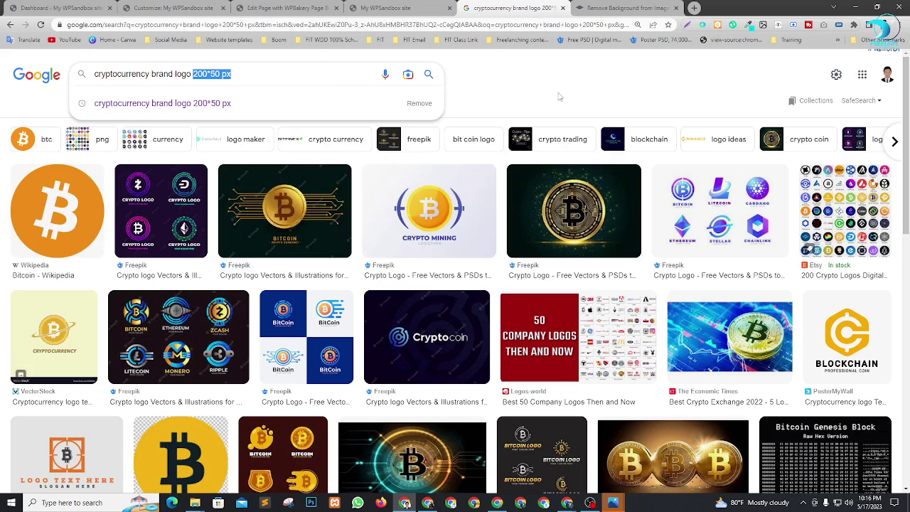
# Open Kraken-Emblem.png from the Downloads folder in Adobe Photoshop CC
pyautogui.click(196, 503)
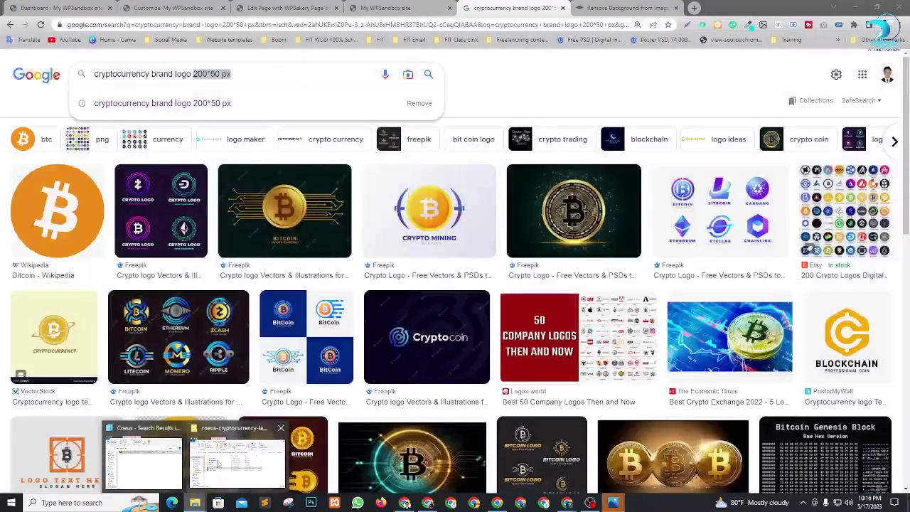
pyautogui.click(234, 462)
pyautogui.click(344, 244)
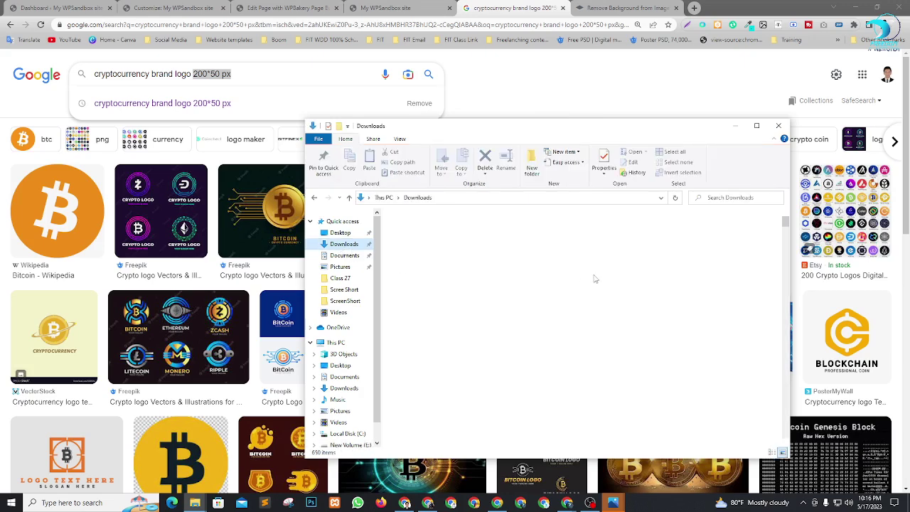
pyautogui.click(526, 265)
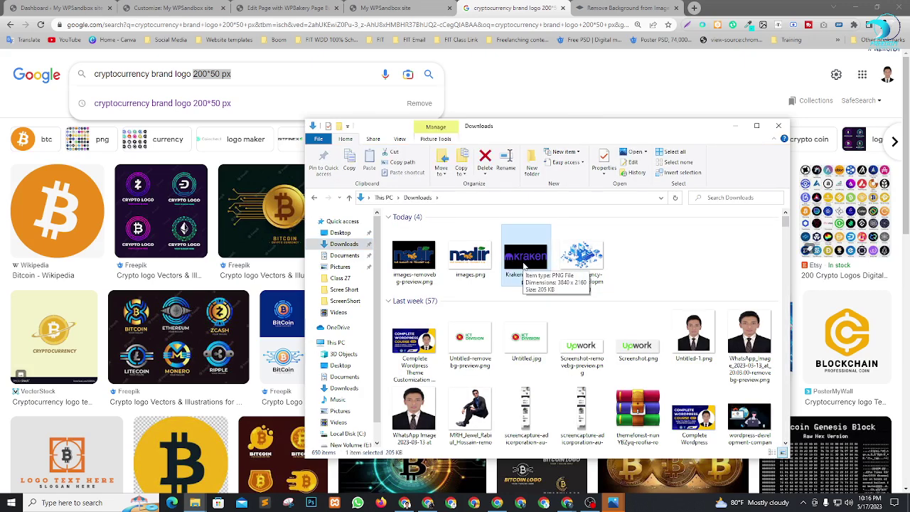
pyautogui.rightClick(525, 264)
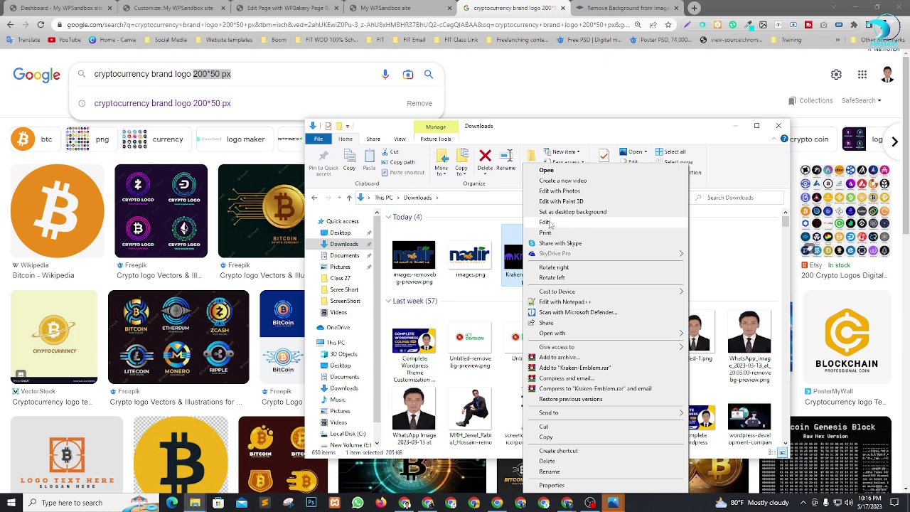
pyautogui.moveTo(676, 333)
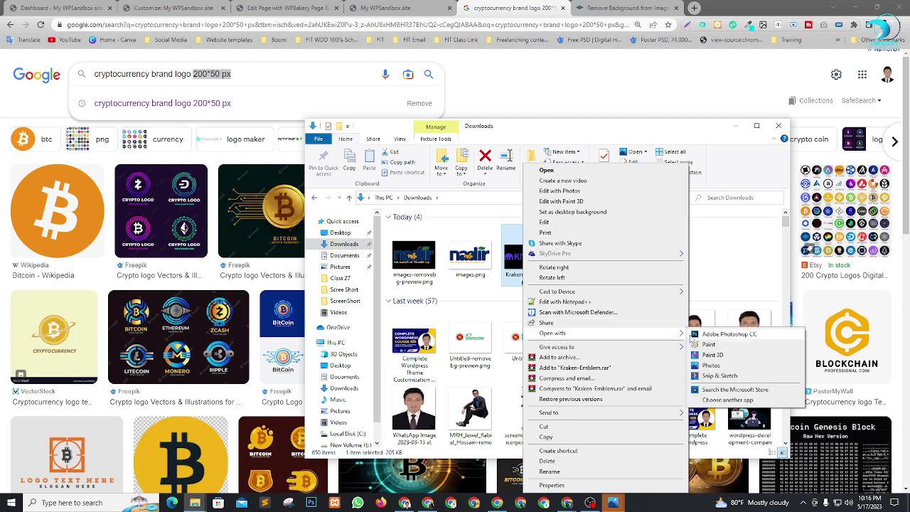
pyautogui.click(725, 334)
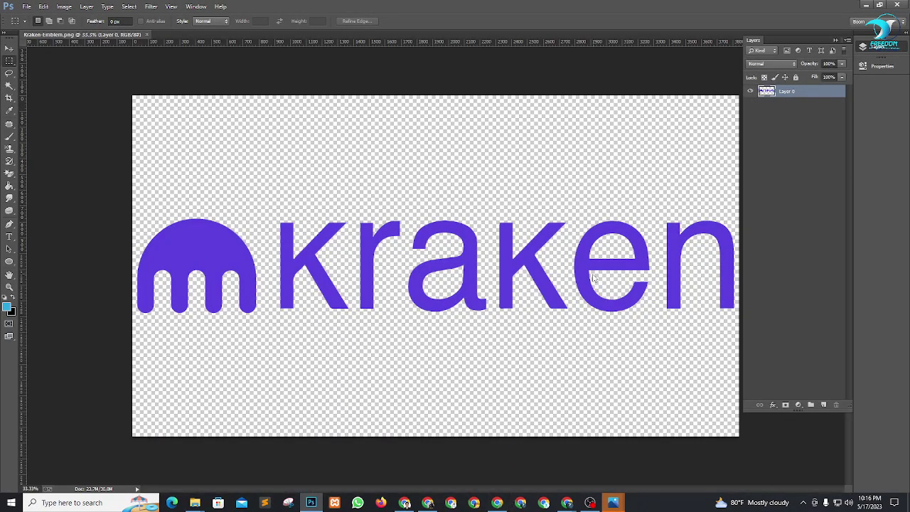
# Create a new document 250 pixels wide and 65 pixels high with a transparent background
pyautogui.click(27, 7)
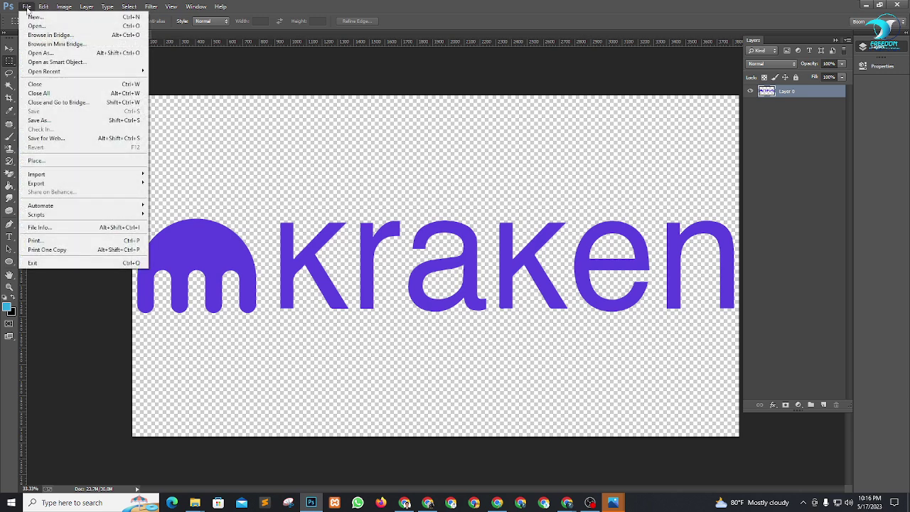
pyautogui.click(32, 17)
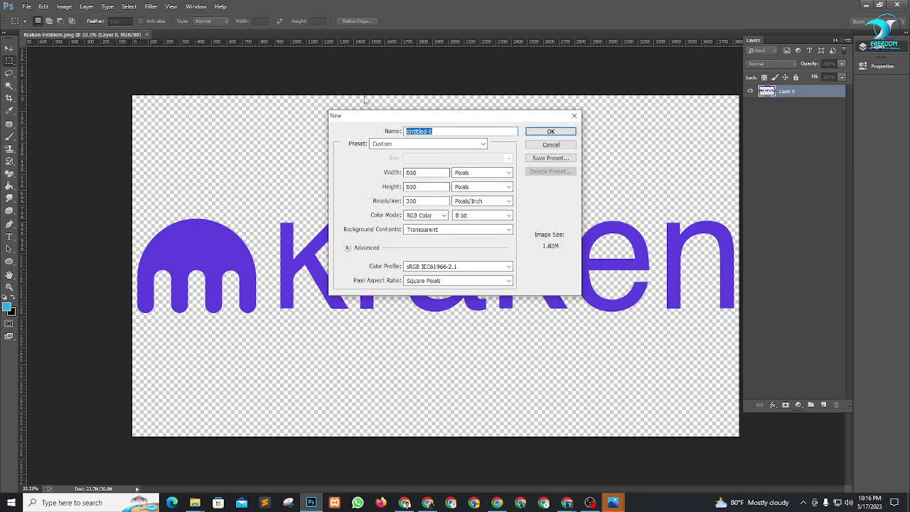
pyautogui.doubleClick(423, 172)
pyautogui.write('250')
pyautogui.press('Tab')
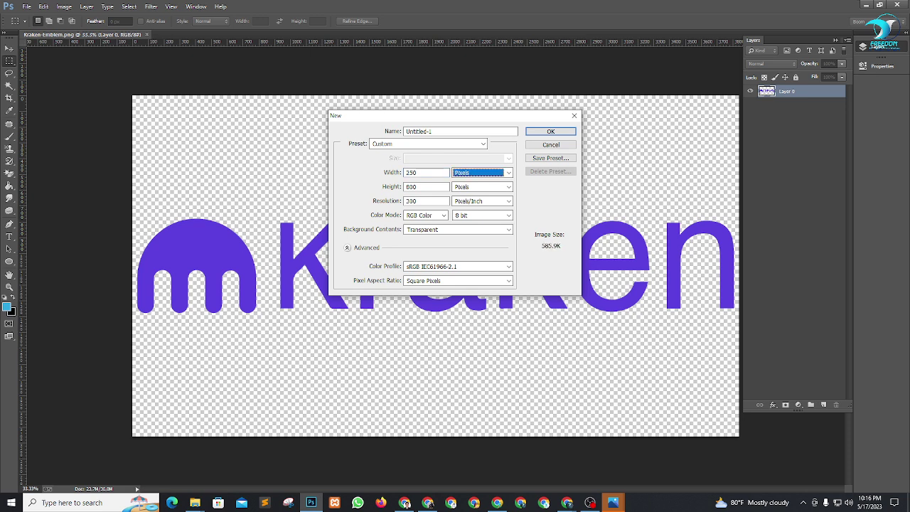
pyautogui.press('Tab')
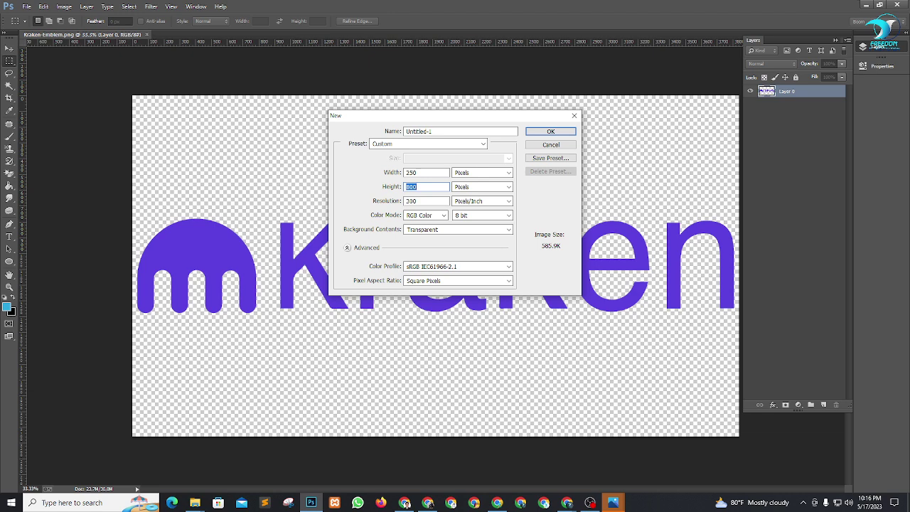
pyautogui.write('65')
pyautogui.click(551, 131)
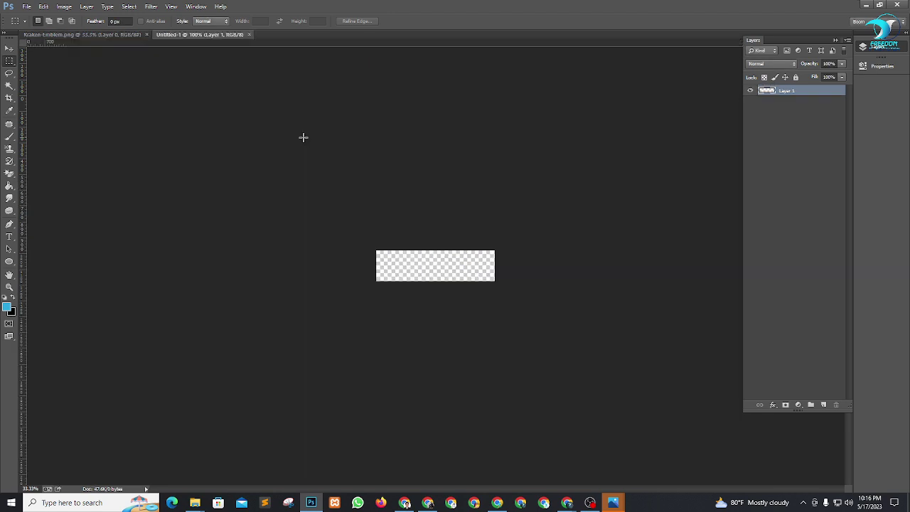
# Copy the Kraken logo layer from Kraken-Emblem.png into the new blank document with the Move tool
pyautogui.hotkey('ctrl', '+')
pyautogui.hotkey('ctrl', '+')
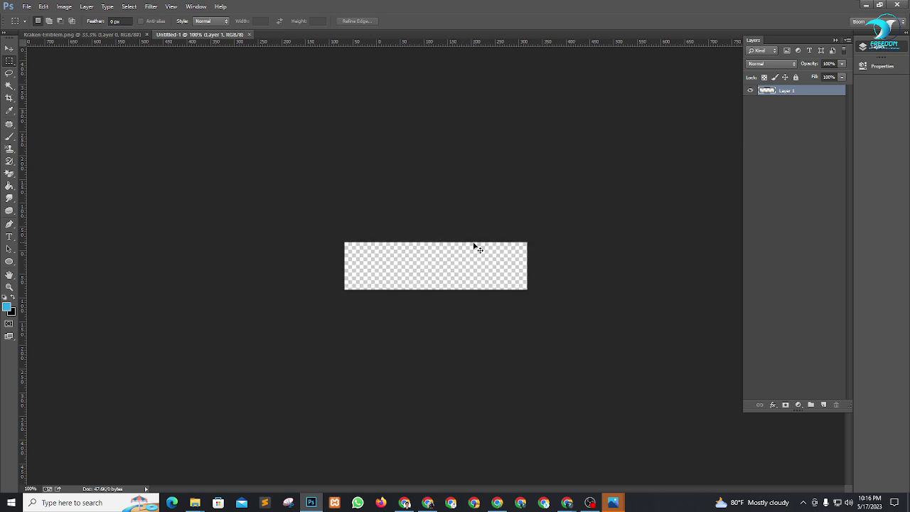
pyautogui.click(86, 35)
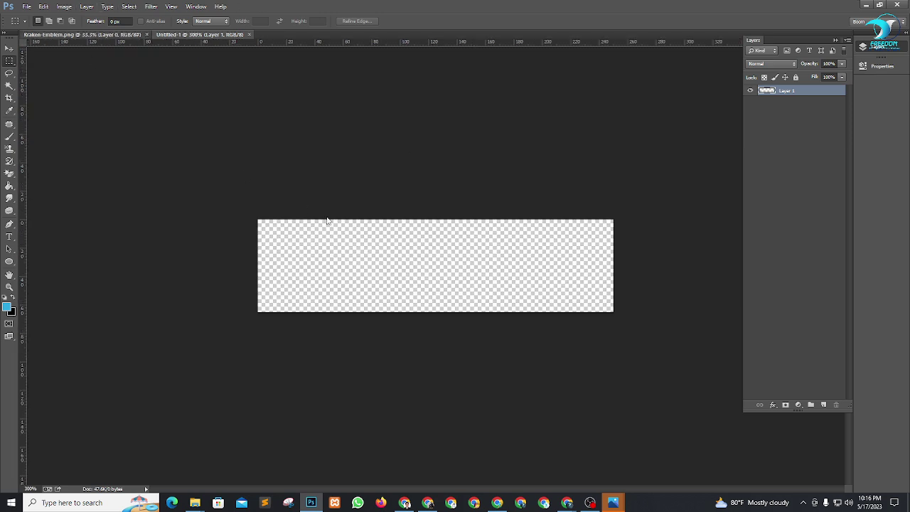
pyautogui.press('v')
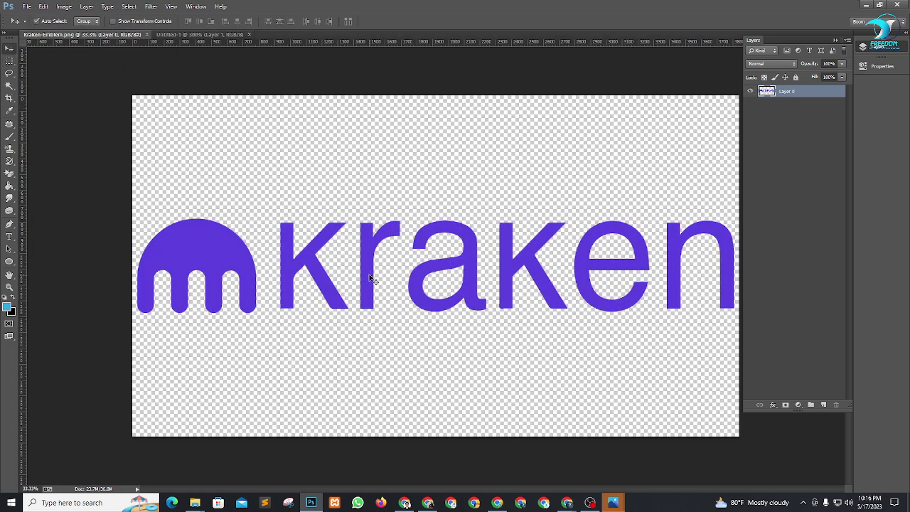
pyautogui.moveTo(366, 279); pyautogui.dragTo(387, 257)
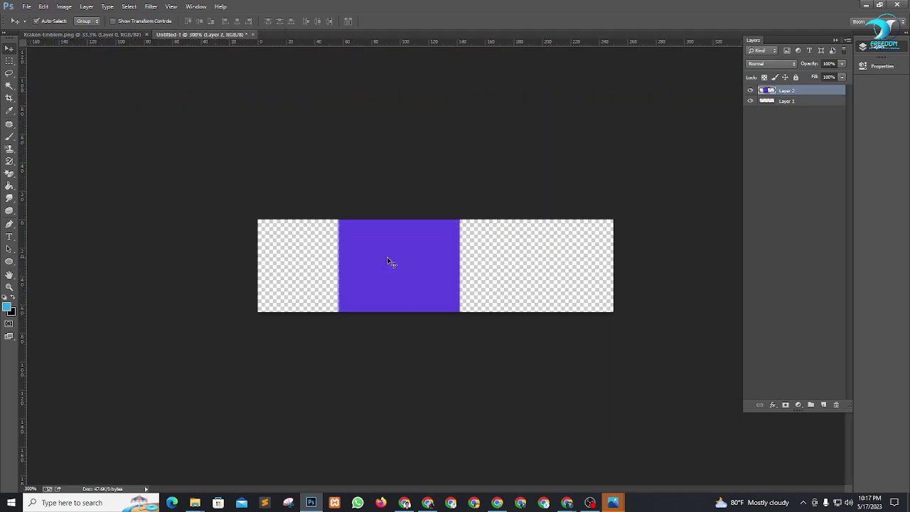
# Scale the oversized Kraken logo layer down to about 12.6% with Free Transform
pyautogui.hotkey('ctrl', 't')
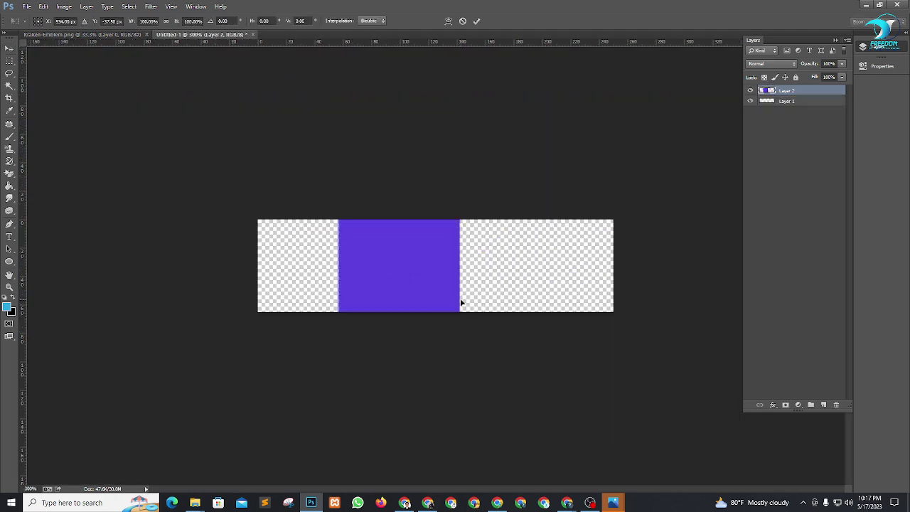
pyautogui.hotkey('ctrl', '-')
pyautogui.hotkey('ctrl', '-')
pyautogui.hotkey('ctrl', '-')
pyautogui.hotkey('ctrl', '-')
pyautogui.hotkey('ctrl', '-')
pyautogui.hotkey('ctrl', '-')
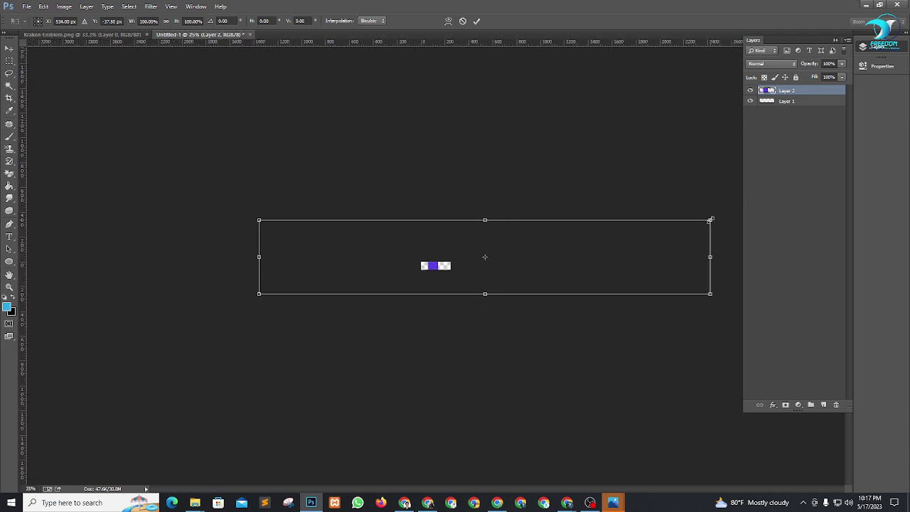
pyautogui.moveTo(710, 220); pyautogui.dragTo(458, 270)
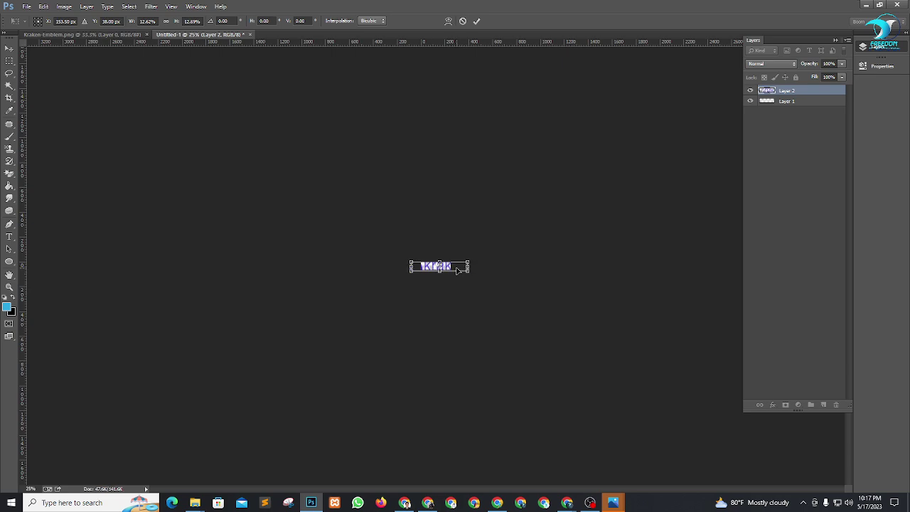
# Fit the logo inside the canvas by scaling it to about 6.35% width and 7.85% height, centre it, and apply the transform
pyautogui.hotkey('ctrl', '+')
pyautogui.hotkey('ctrl', '+')
pyautogui.hotkey('ctrl', '+')
pyautogui.hotkey('ctrl', '+')
pyautogui.hotkey('ctrl', '+')
pyautogui.hotkey('ctrl', '+')
pyautogui.hotkey('ctrl', '+')
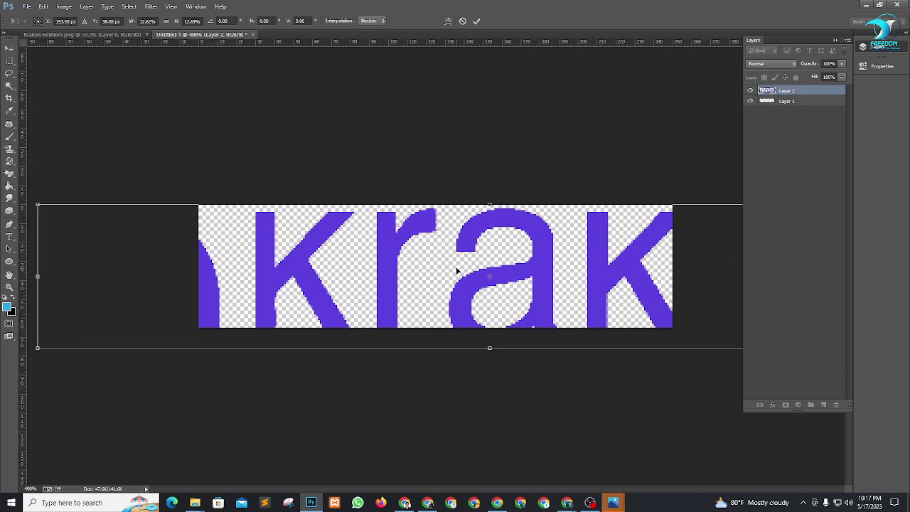
pyautogui.hotkey('ctrl', '-')
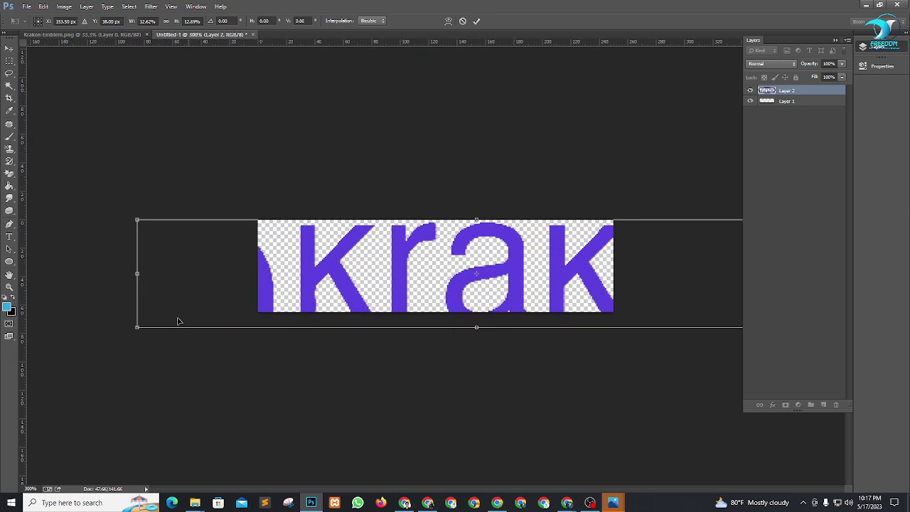
pyautogui.moveTo(136, 329); pyautogui.dragTo(312, 333)
pyautogui.moveTo(439, 282); pyautogui.dragTo(398, 276)
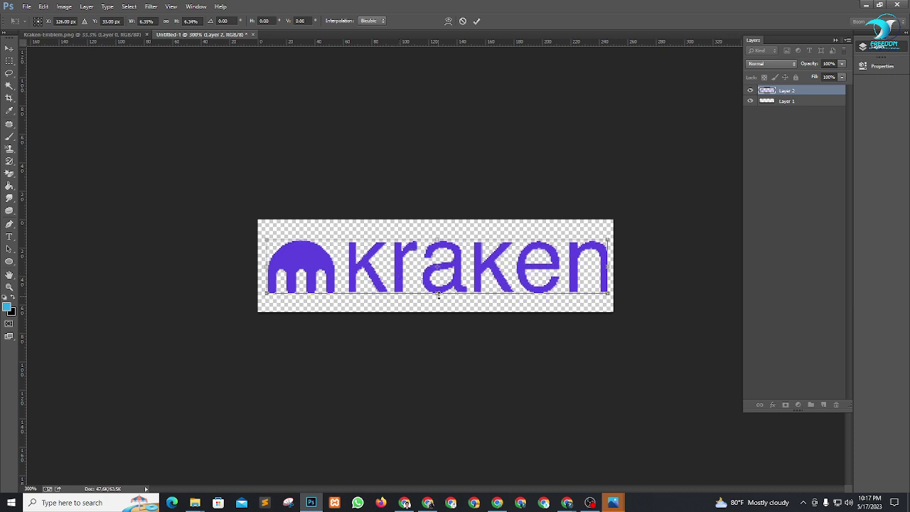
pyautogui.moveTo(437, 292); pyautogui.dragTo(437, 298)
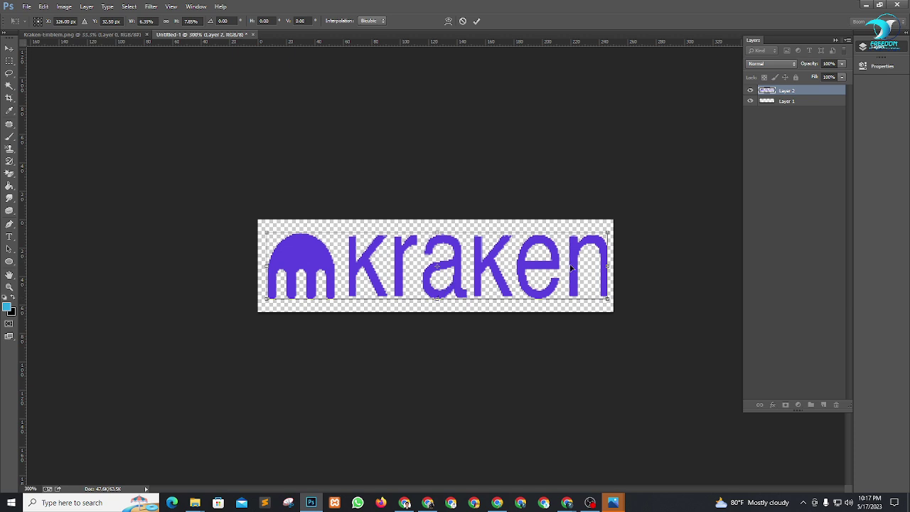
pyautogui.click(478, 21)
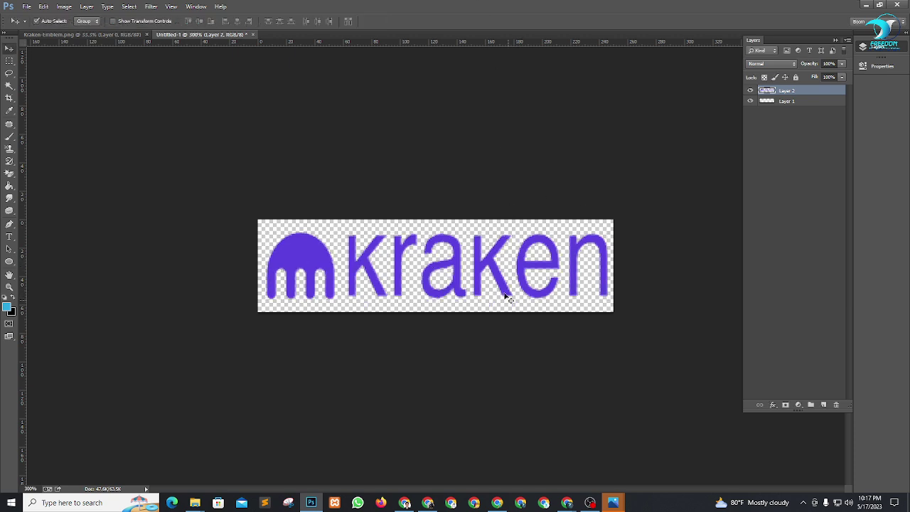
# Save the resized logo in Downloads as cool.png in PNG format, with smallest compression and no interlacing
pyautogui.hotkey('ctrl', 'shift', 's')
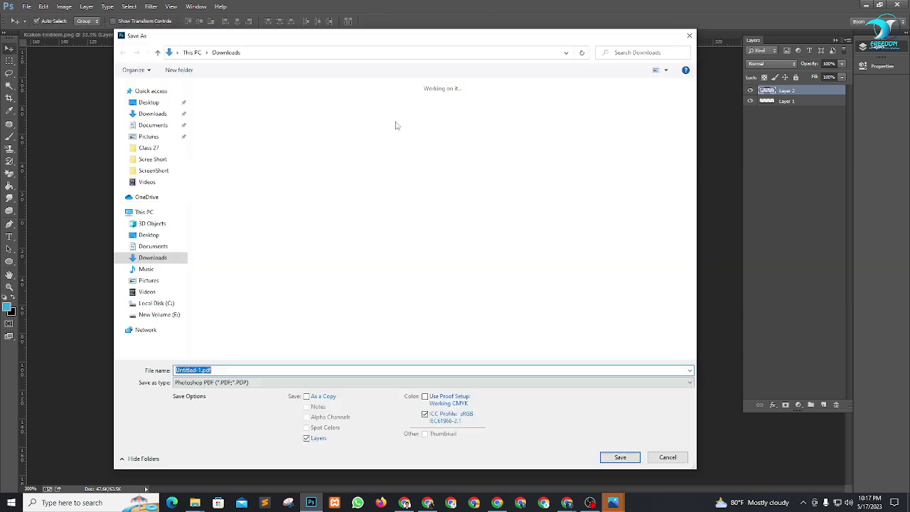
pyautogui.click(213, 382)
pyautogui.click(201, 345)
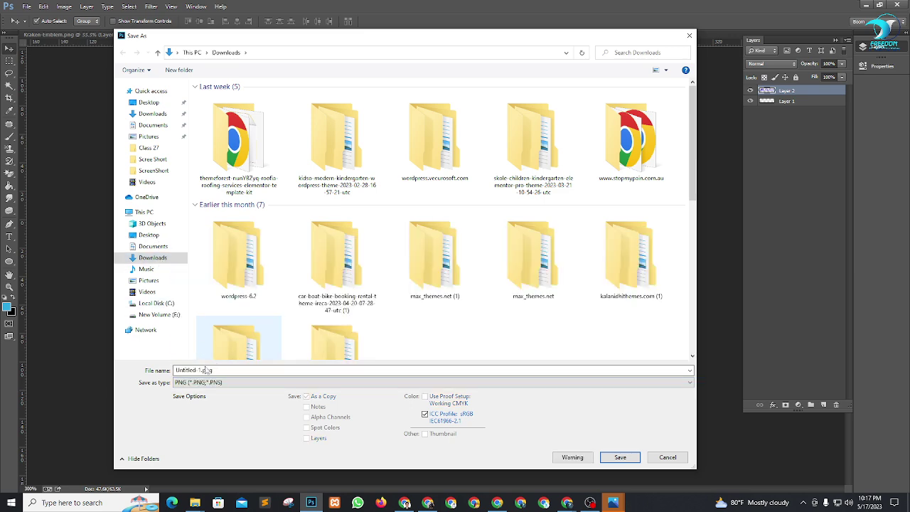
pyautogui.write('cool')
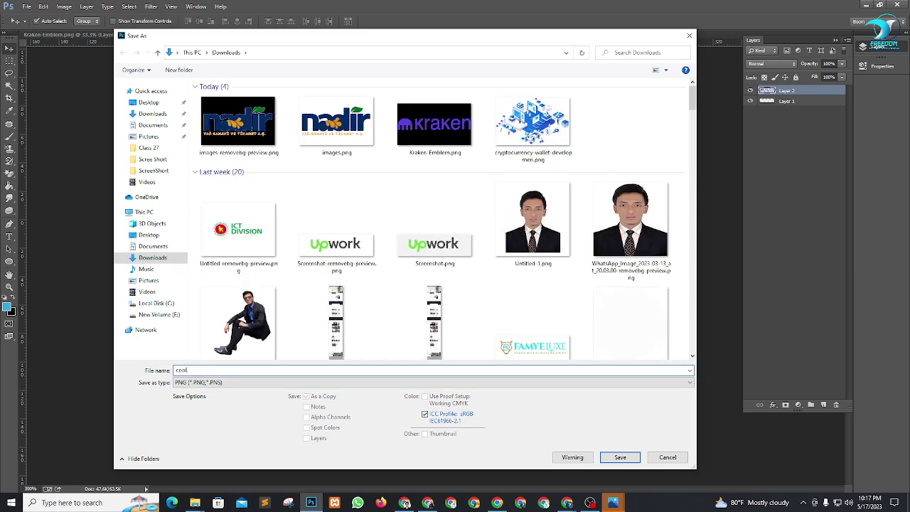
pyautogui.press('Return')
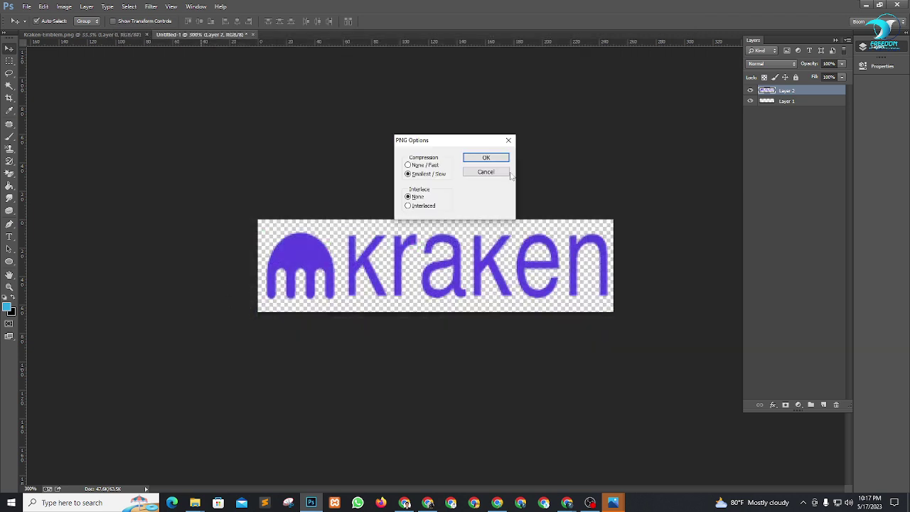
pyautogui.click(494, 158)
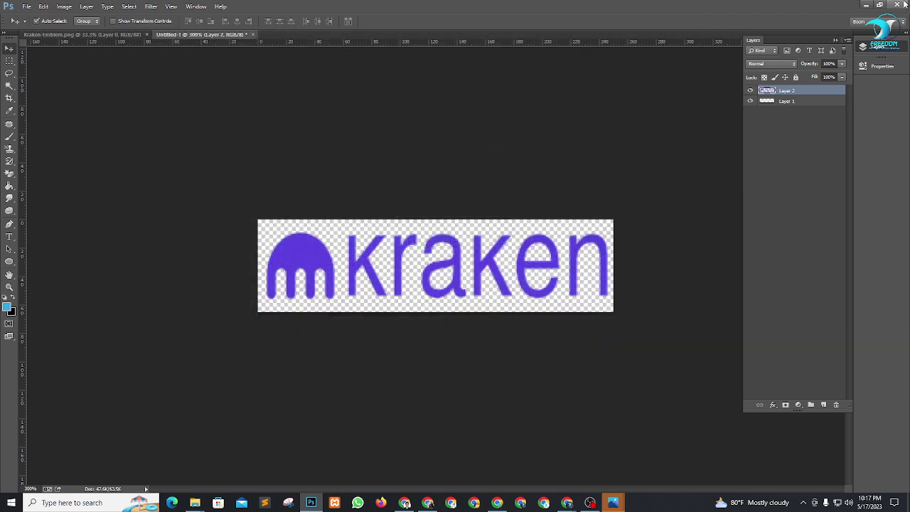
# Switch to the WordPress Customizer in Chrome, upload cool.png from Downloads, and set it as the header's static logo
pyautogui.click(405, 502)
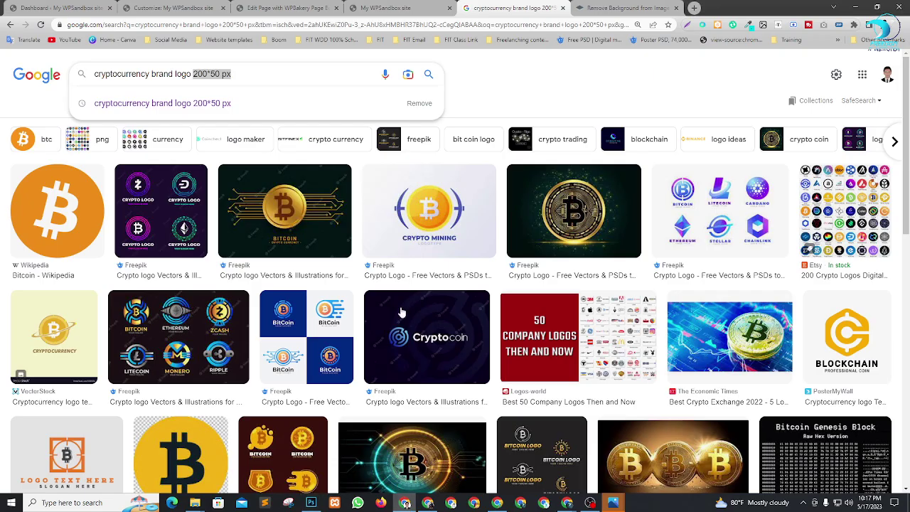
pyautogui.click(153, 8)
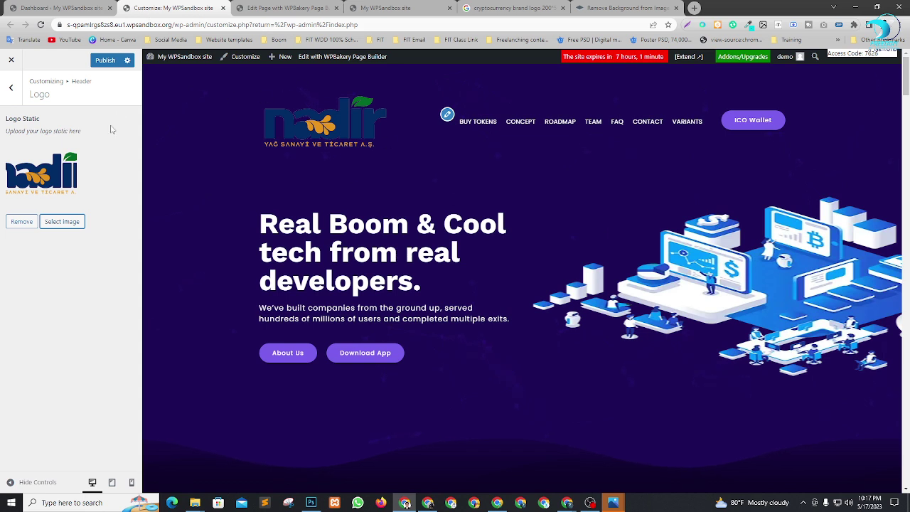
pyautogui.click(59, 222)
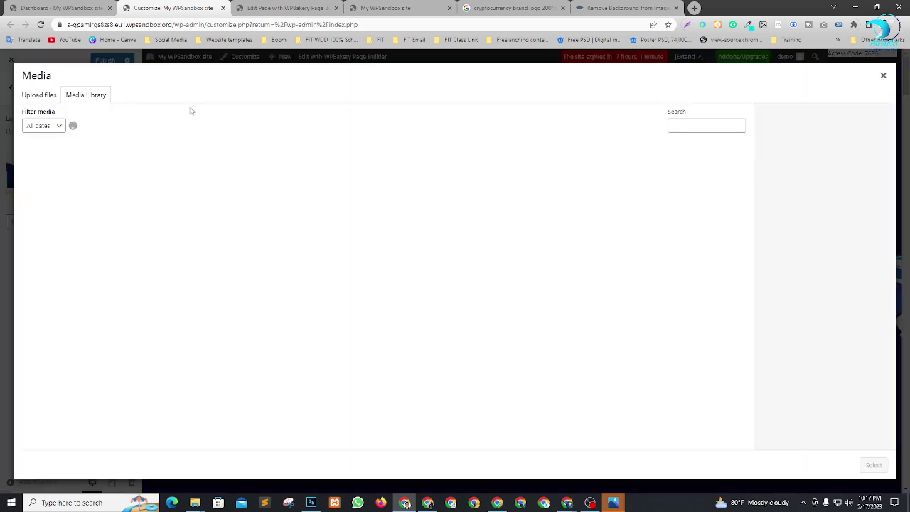
pyautogui.click(48, 95)
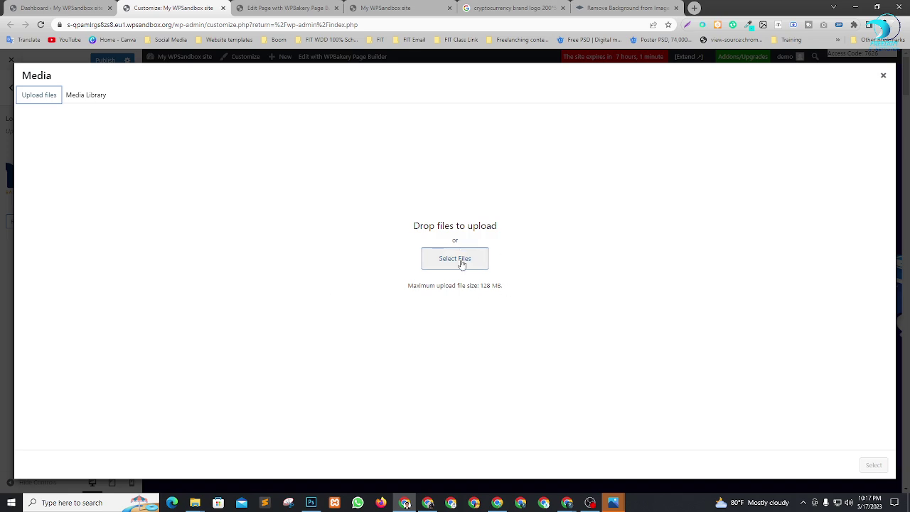
pyautogui.click(463, 263)
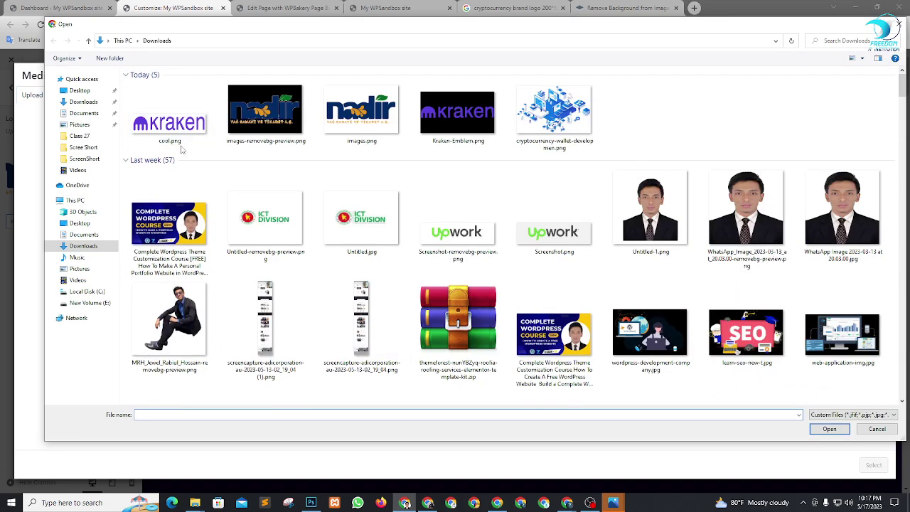
pyautogui.click(182, 140)
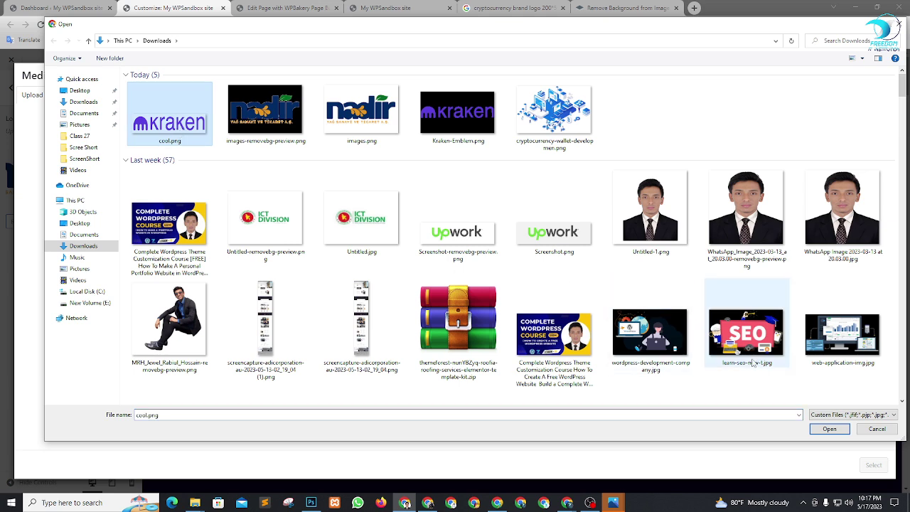
pyautogui.click(829, 429)
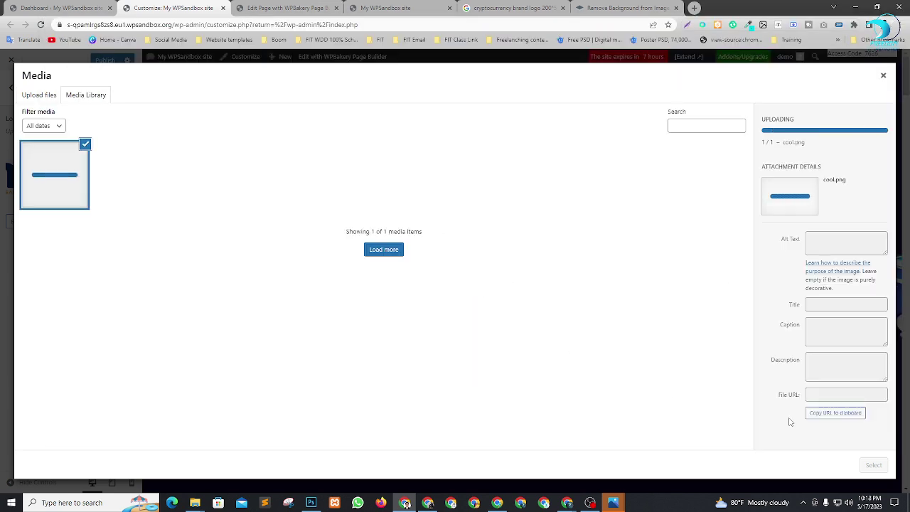
pyautogui.click(874, 465)
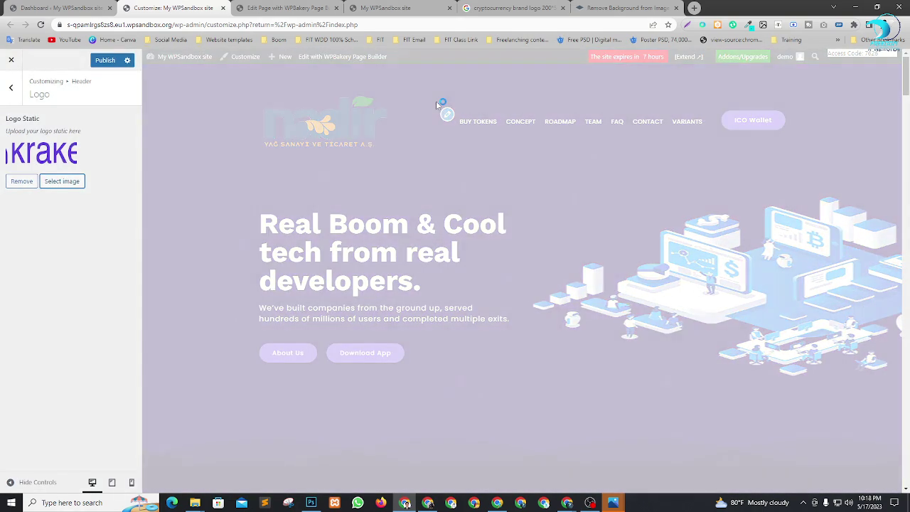
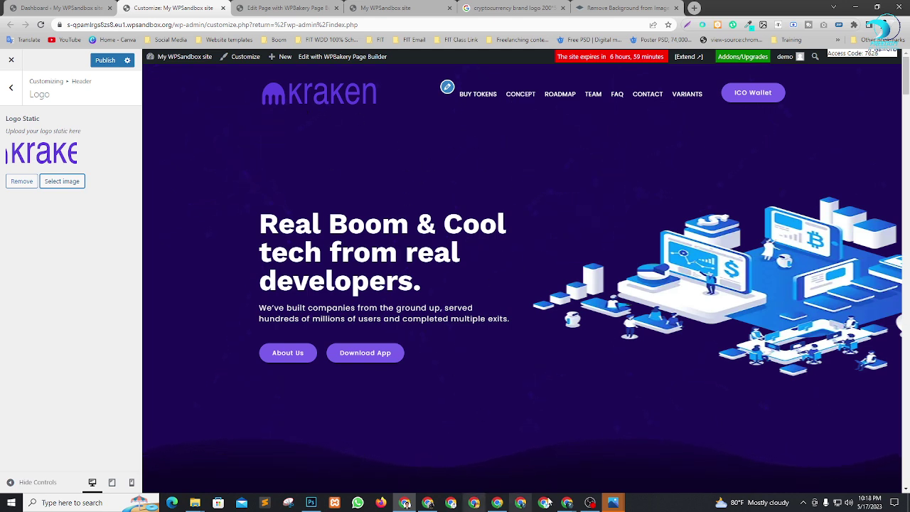
# Back in Photoshop, select the purple Kraken emblem with the Magic Wand, fill it with white (ffffff), and deselect
pyautogui.click(313, 502)
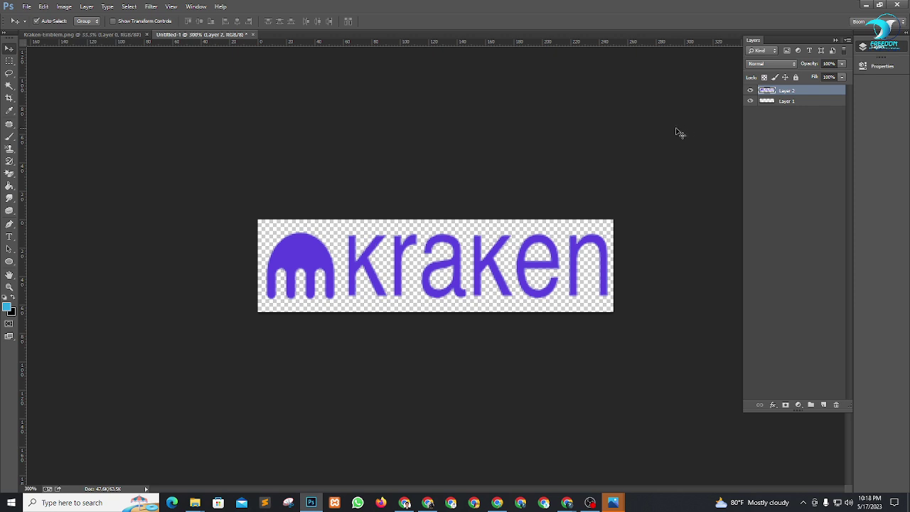
pyautogui.click(9, 86)
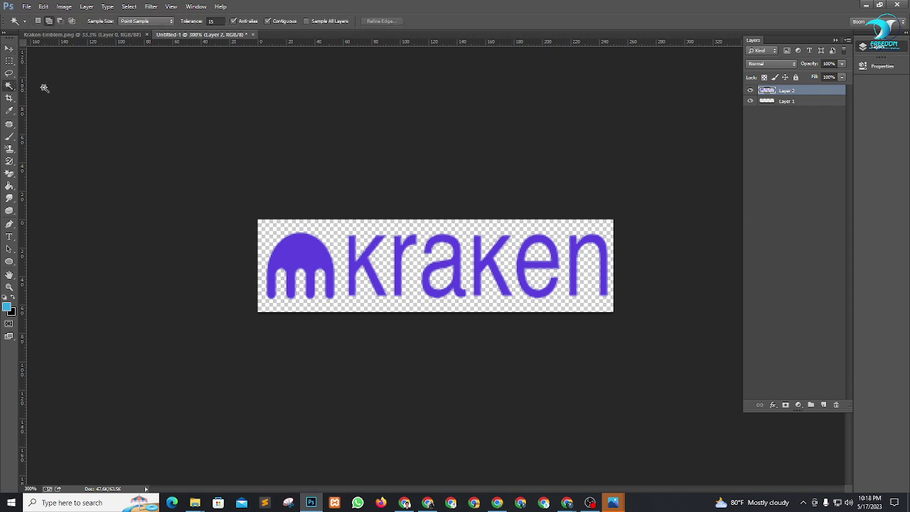
pyautogui.click(298, 254)
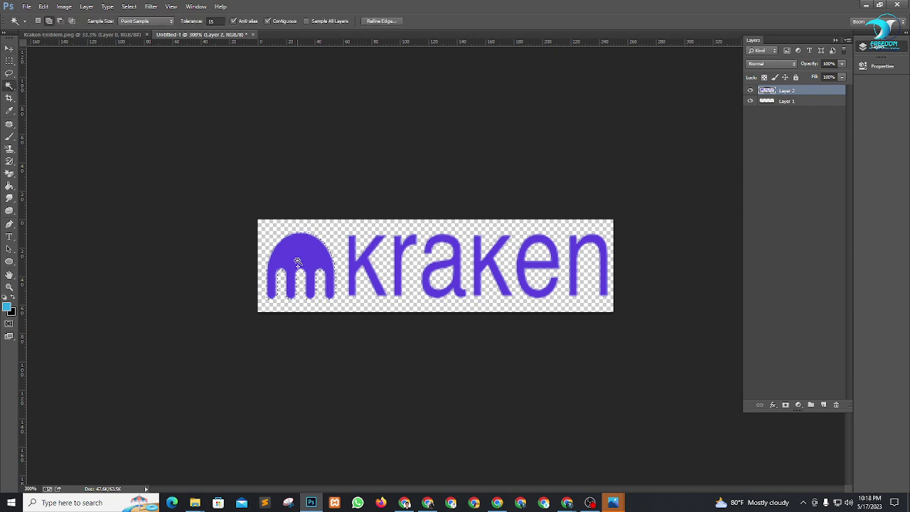
pyautogui.click(8, 308)
pyautogui.moveTo(561, 164); pyautogui.dragTo(472, 115)
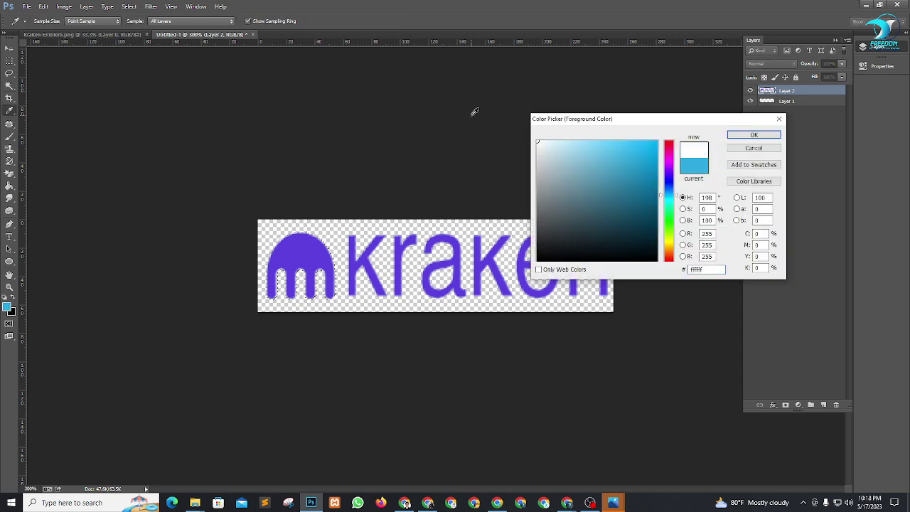
pyautogui.click(756, 135)
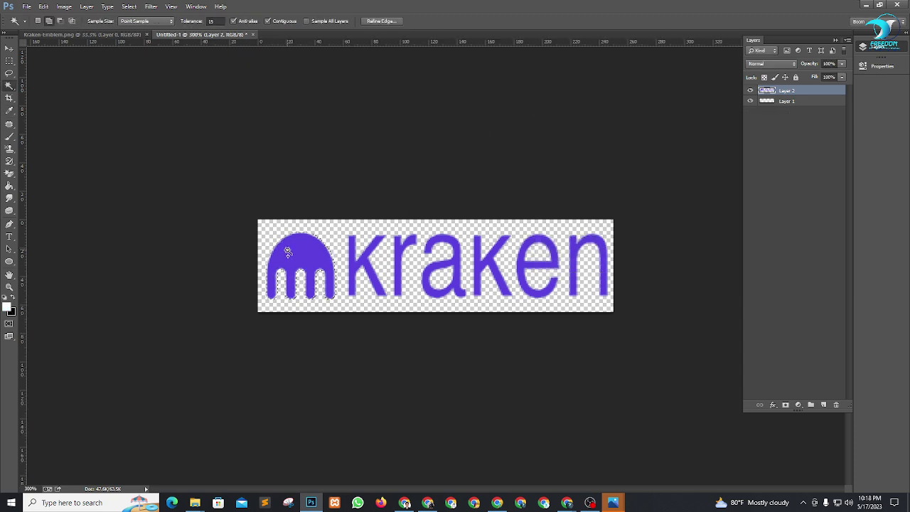
pyautogui.hotkey('alt', 'BackSpace')
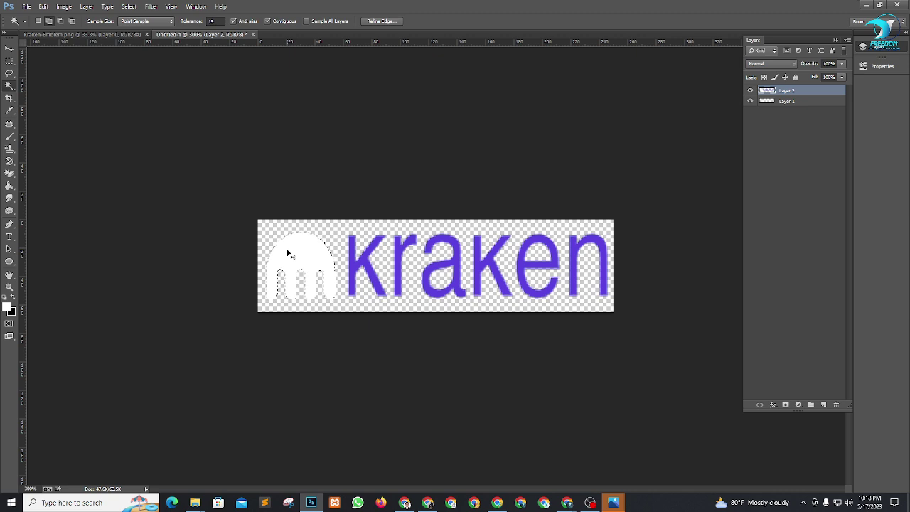
pyautogui.hotkey('ctrl', 'd')
# Save the recoloured logo in Downloads as boom.png in PNG format, with smallest compression and no interlacing
pyautogui.hotkey('ctrl', 'shift', 's')
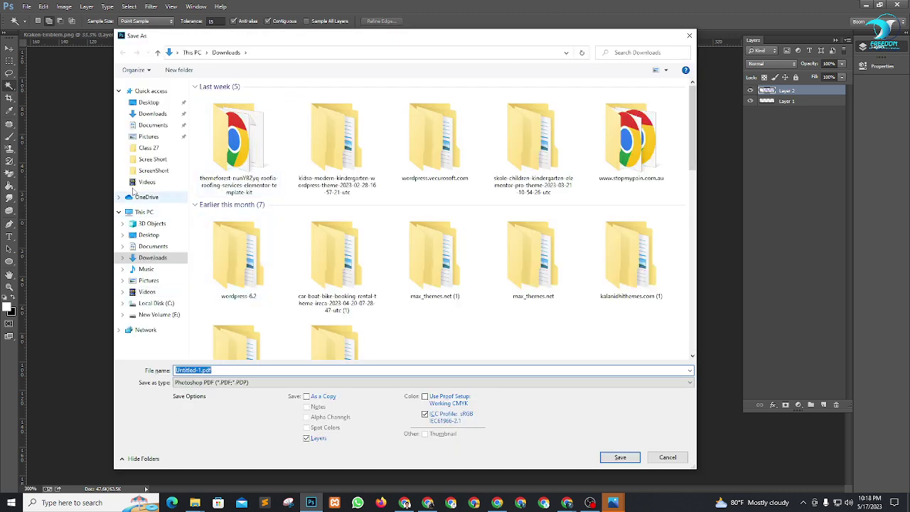
pyautogui.click(152, 113)
pyautogui.click(218, 370)
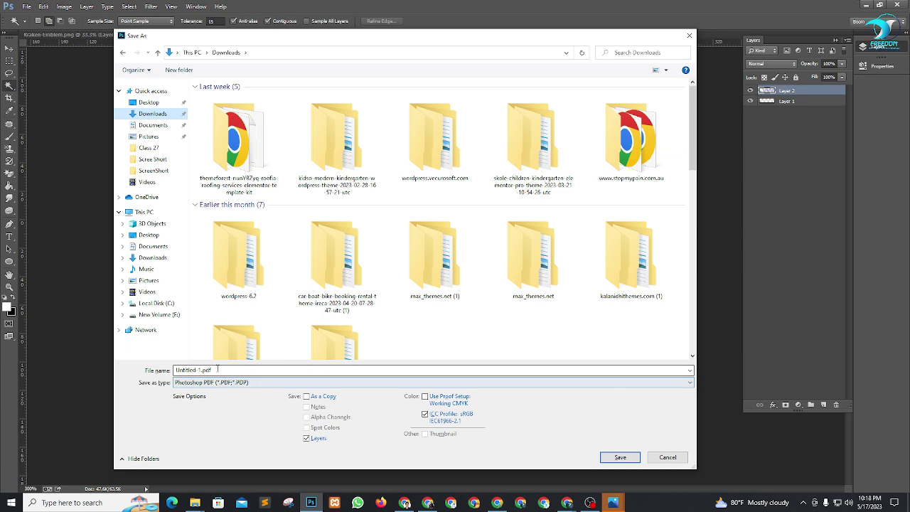
pyautogui.click(337, 384)
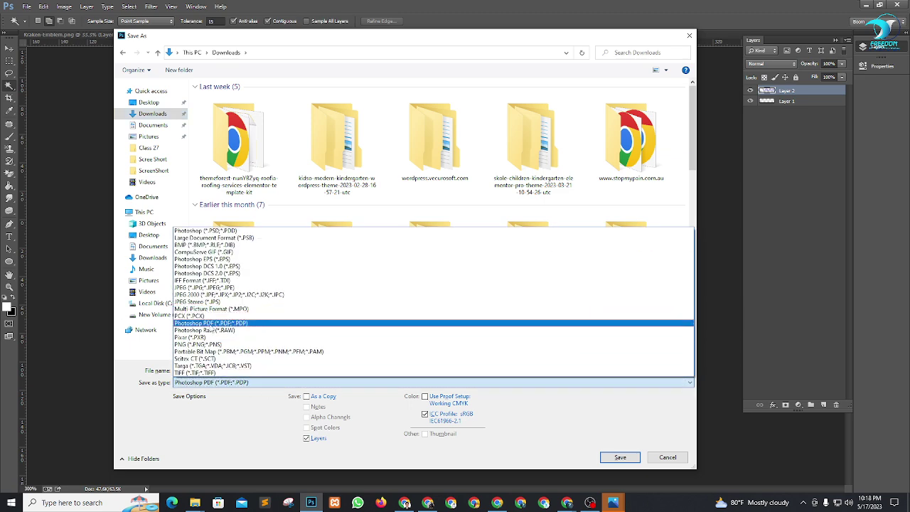
pyautogui.click(198, 344)
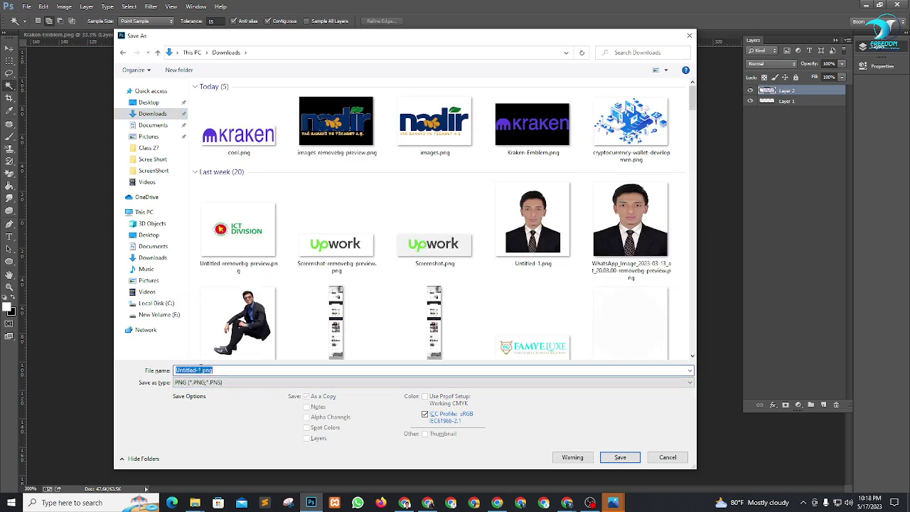
pyautogui.write('kraken')
pyautogui.press('Return')
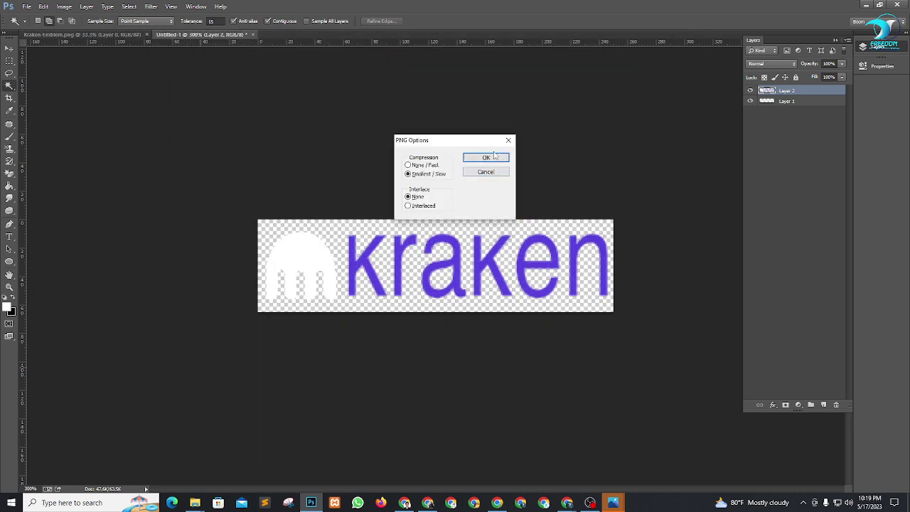
pyautogui.click(492, 160)
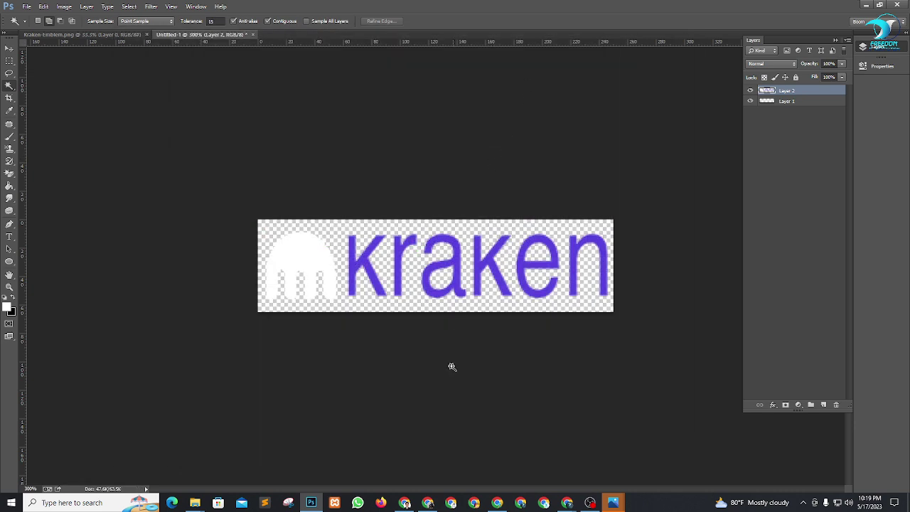
# In the Chrome Customizer, remove the current static logo, upload boom.png from Downloads, and set it as the replacement
pyautogui.click(406, 504)
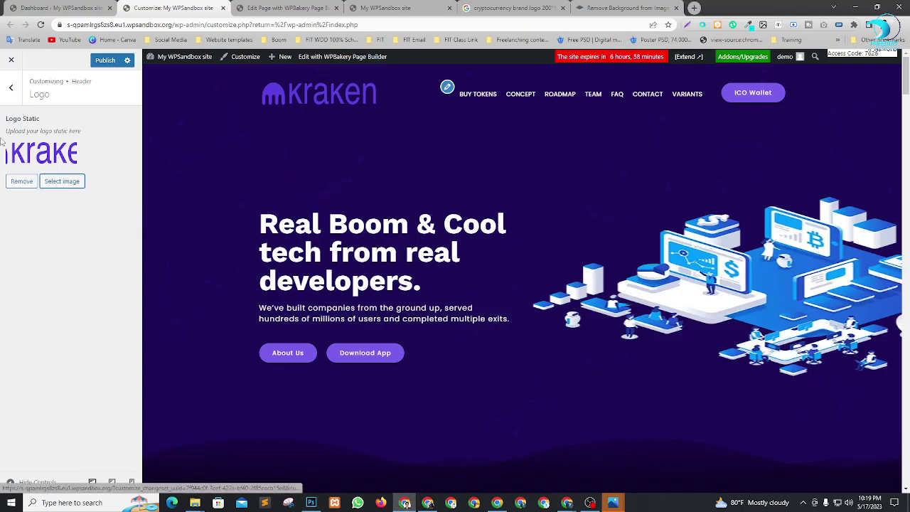
pyautogui.click(19, 182)
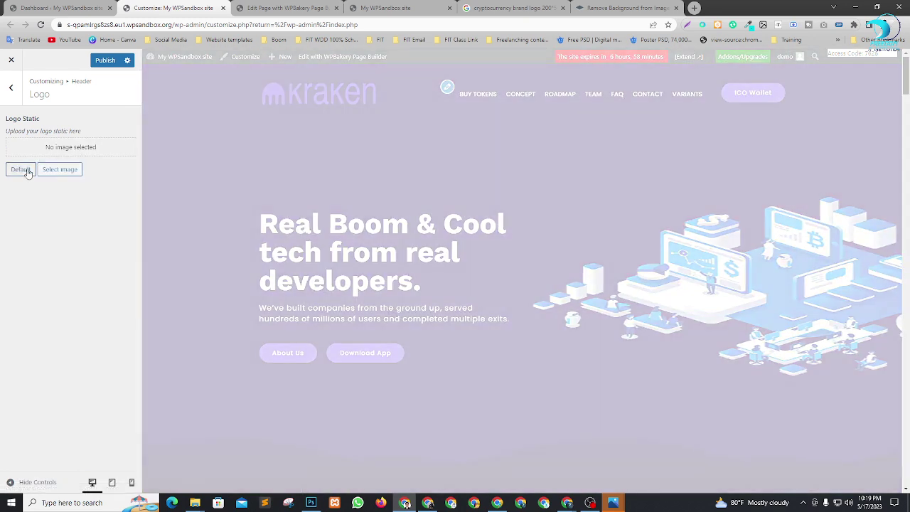
pyautogui.click(43, 169)
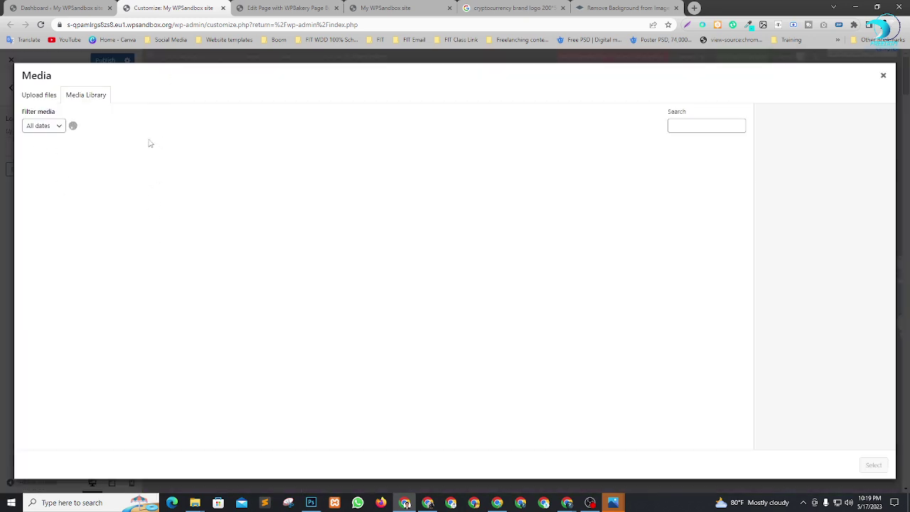
pyautogui.click(32, 97)
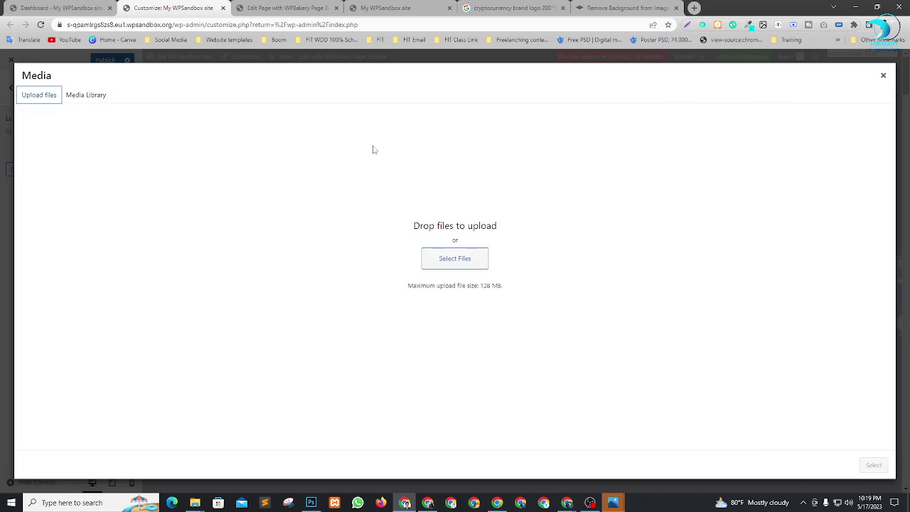
pyautogui.click(468, 257)
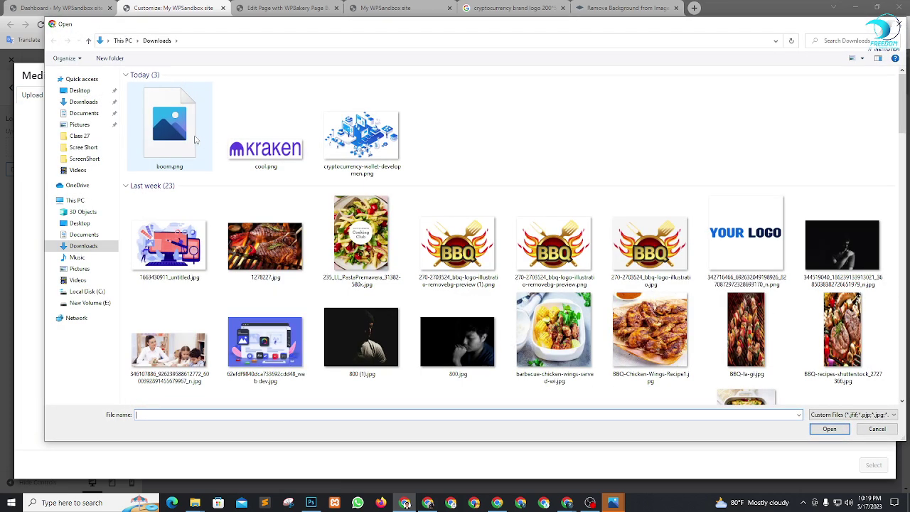
pyautogui.click(183, 161)
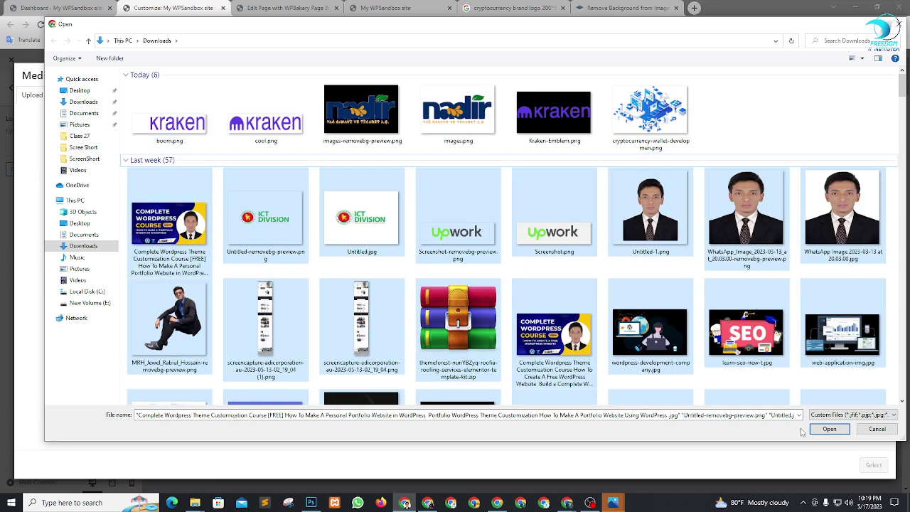
pyautogui.click(144, 126)
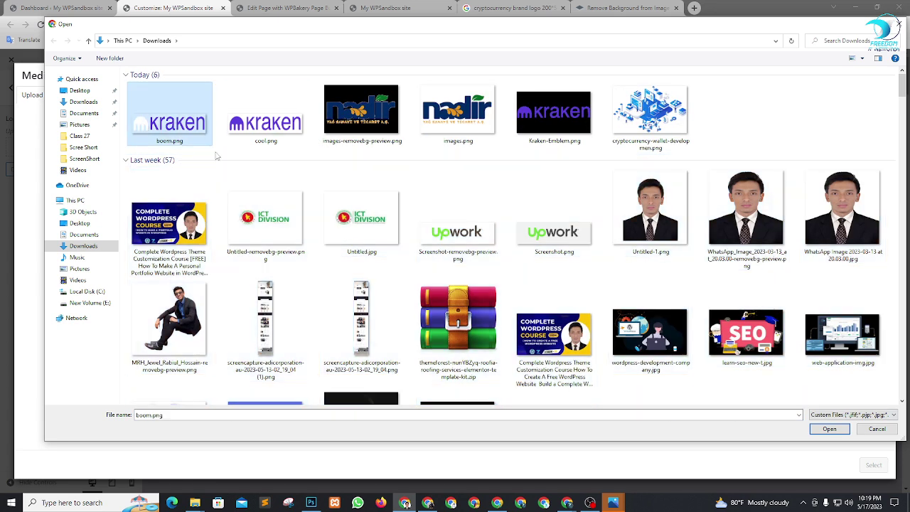
pyautogui.click(827, 428)
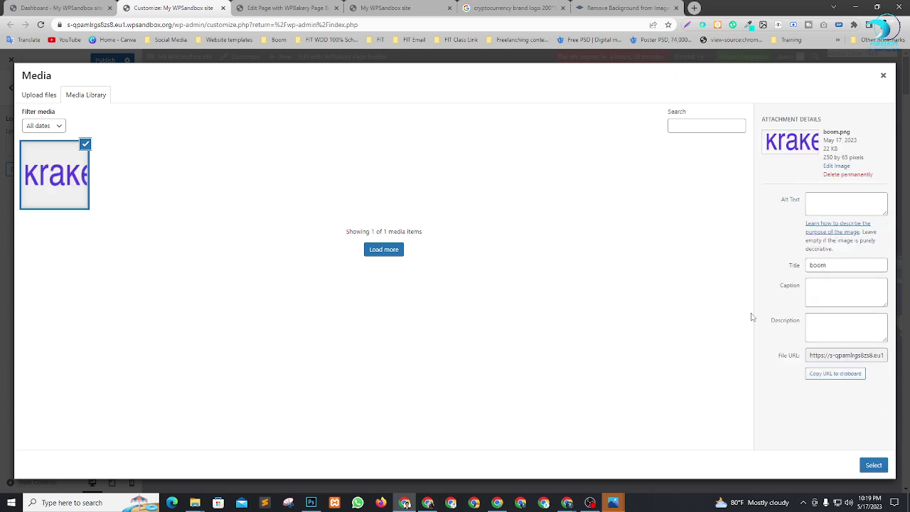
pyautogui.click(874, 465)
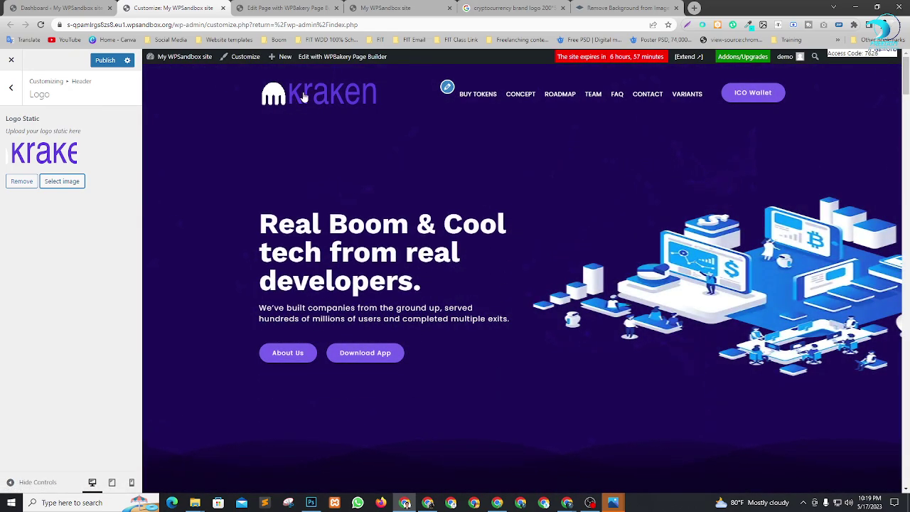
# Check the new logo in the sticky header of the page preview and publish the change
pyautogui.scroll(-3, 497, 213)
pyautogui.scroll(-10, 446, 266)
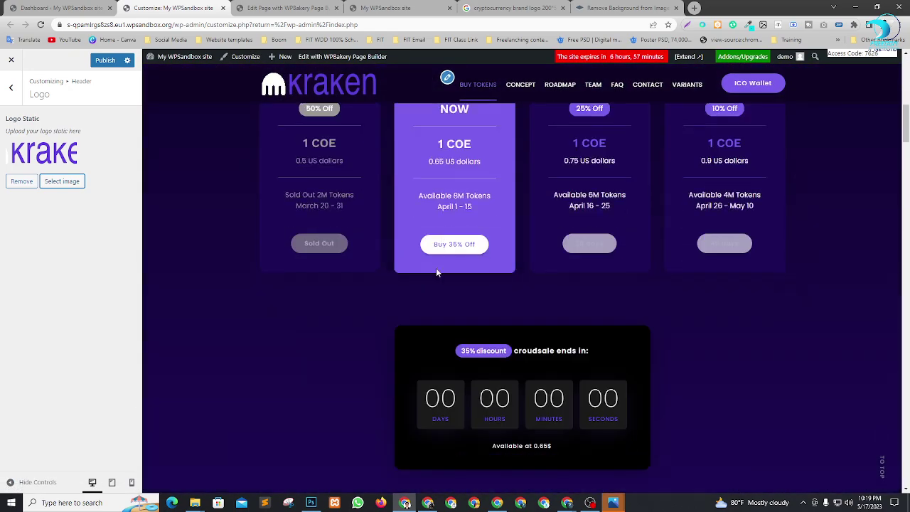
pyautogui.scroll(2, 458, 276)
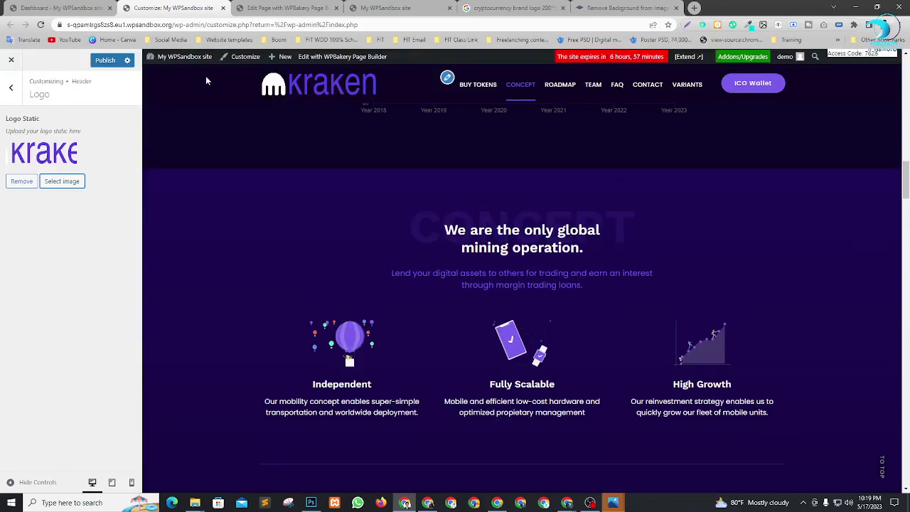
pyautogui.click(106, 59)
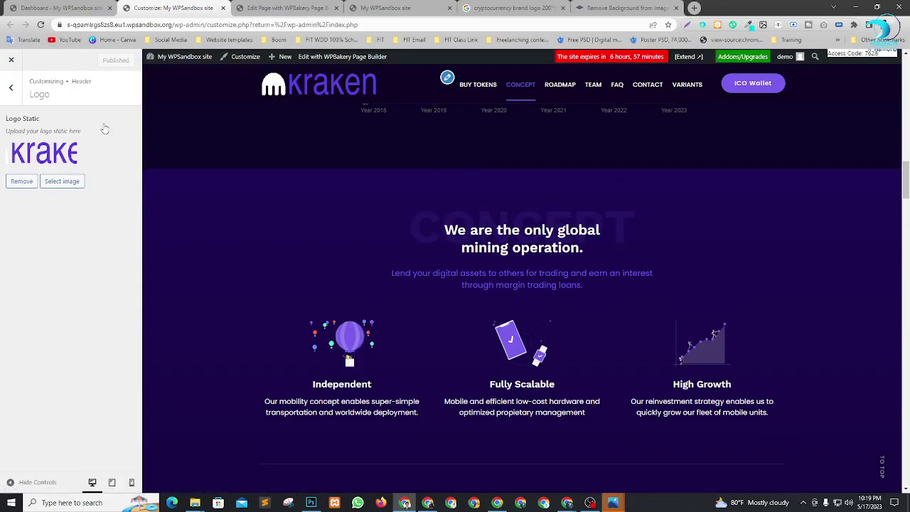
# Set the header button's text to d in the Header settings
pyautogui.click(10, 87)
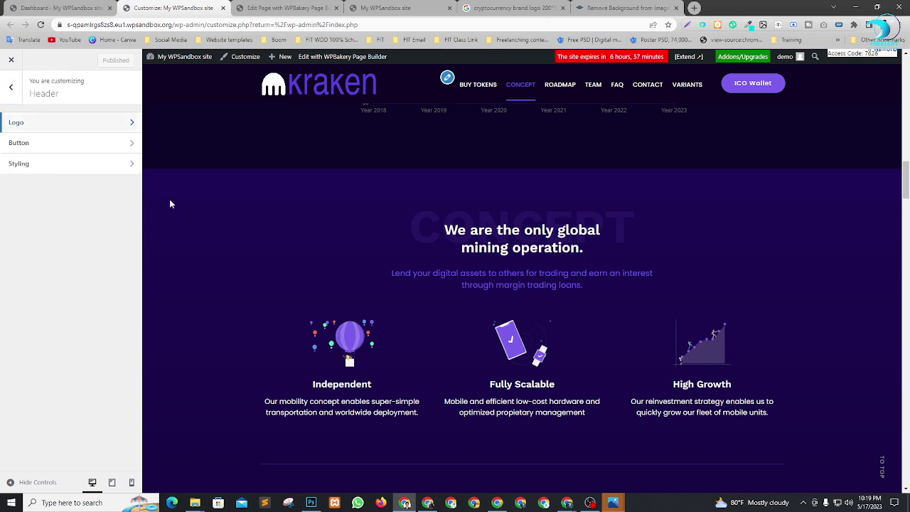
pyautogui.click(58, 146)
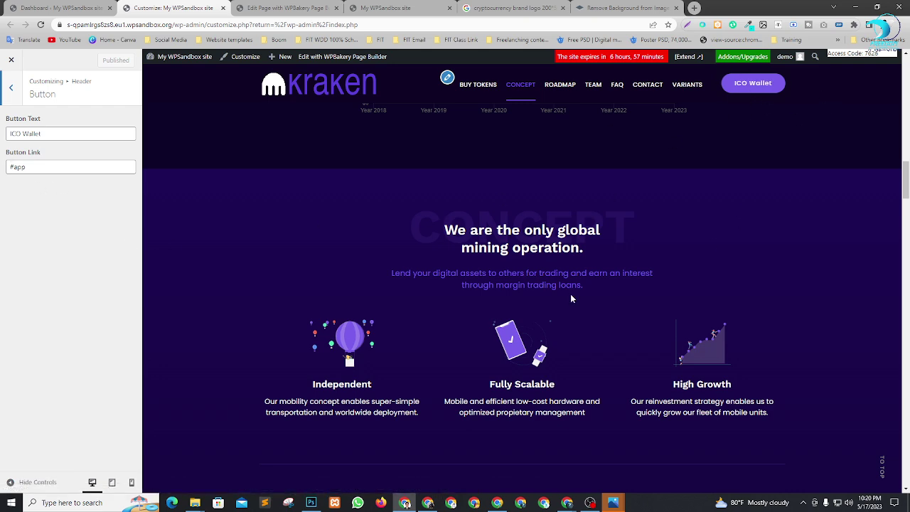
pyautogui.scroll(-2, 570, 299)
pyautogui.scroll(6, 689, 343)
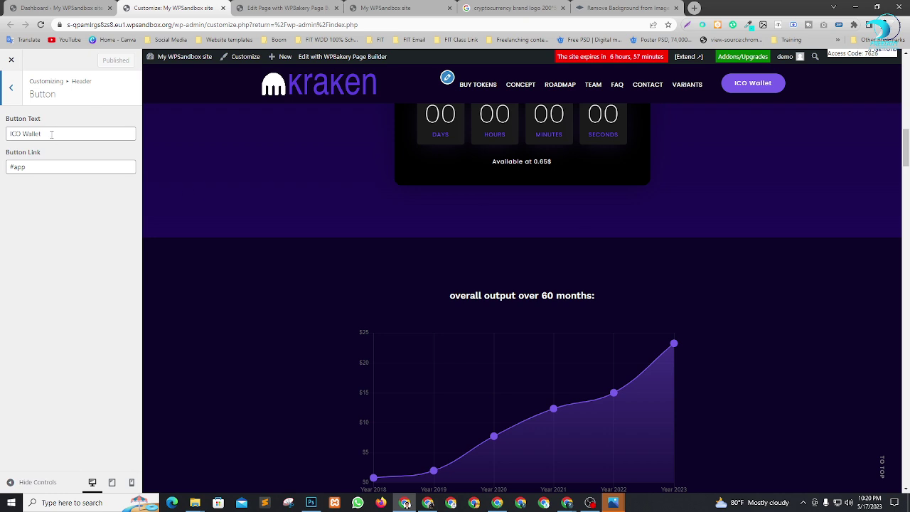
pyautogui.moveTo(51, 135); pyautogui.dragTo(2, 142)
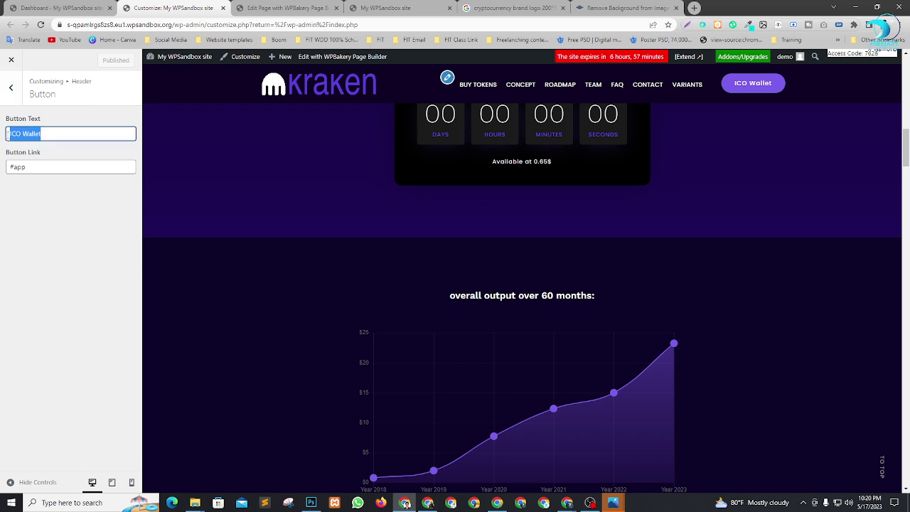
pyautogui.write('a')
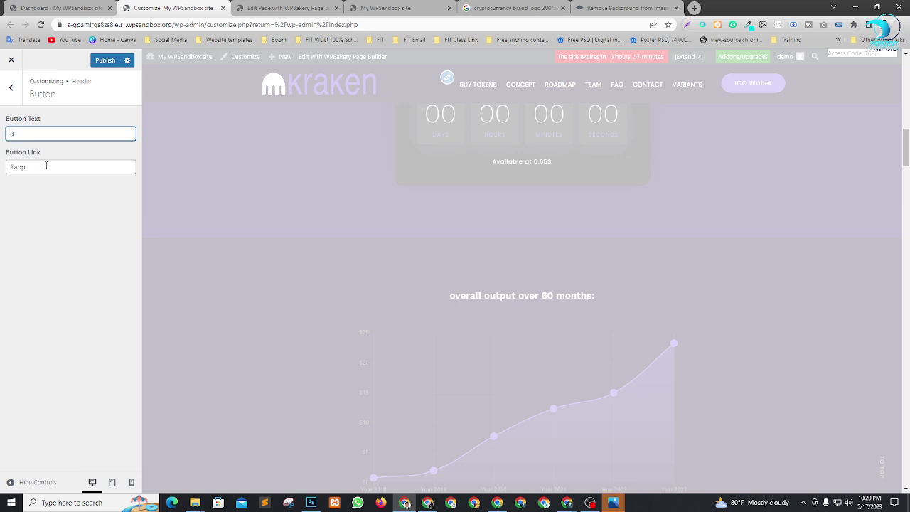
# Review the header's Styling colour options and check the renamed button in the page preview
pyautogui.click(12, 88)
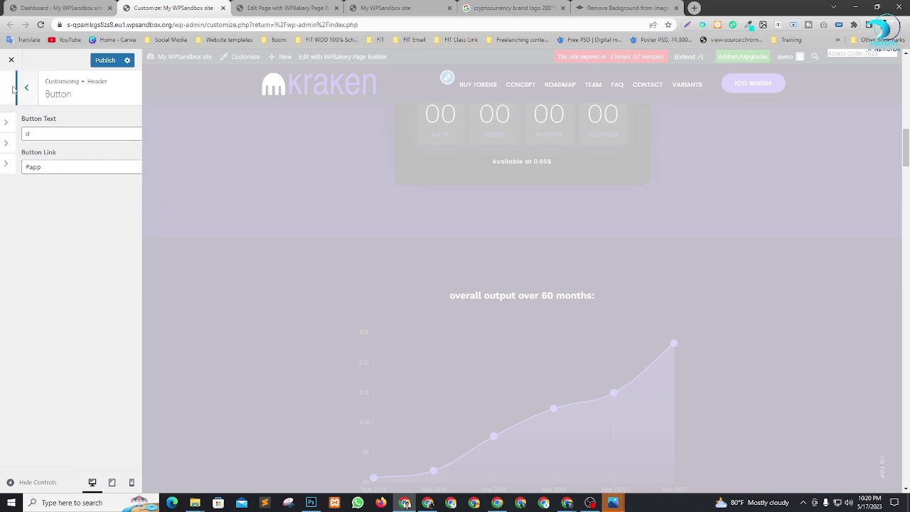
pyautogui.click(27, 167)
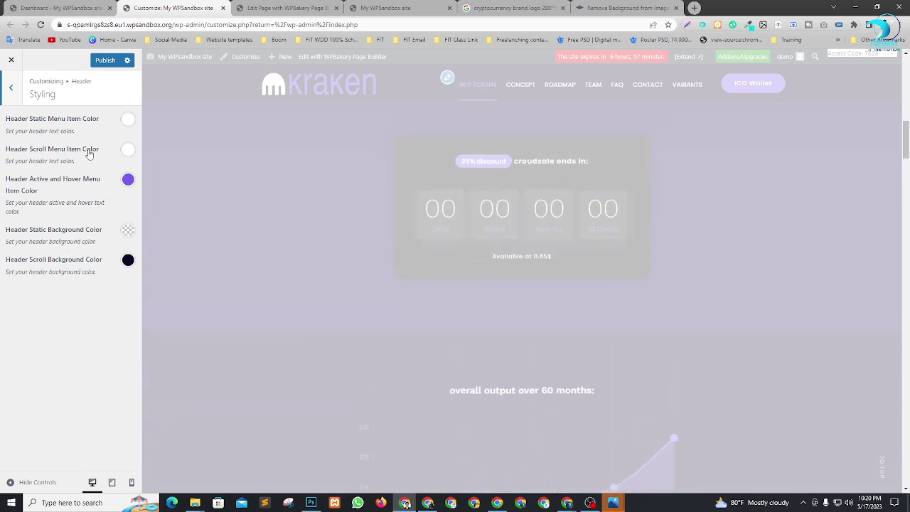
pyautogui.scroll(-7, 639, 285)
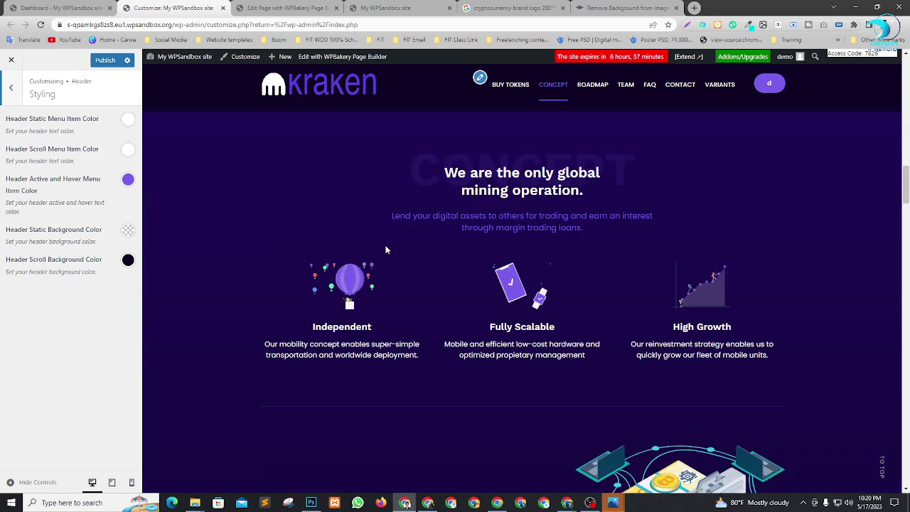
pyautogui.scroll(8, 252, 325)
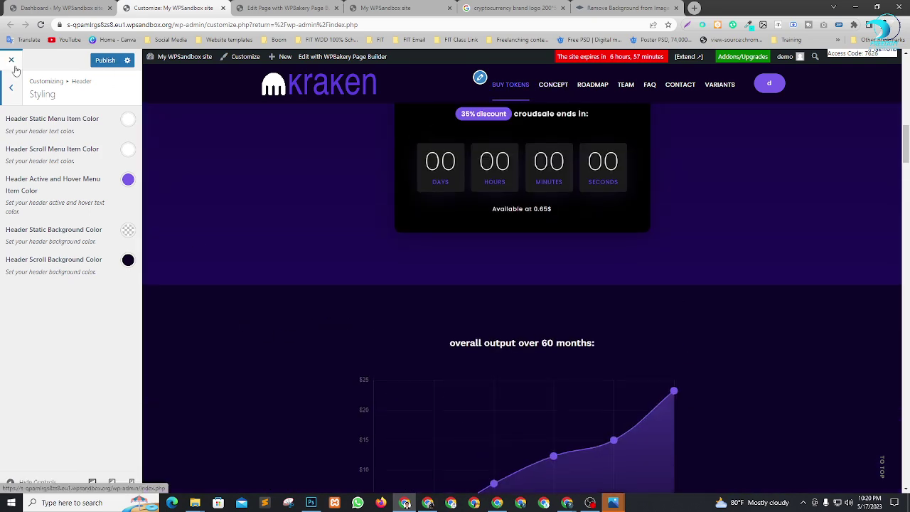
# Look at the theme's Colors section, and open the Footer Setting section
pyautogui.click(11, 87)
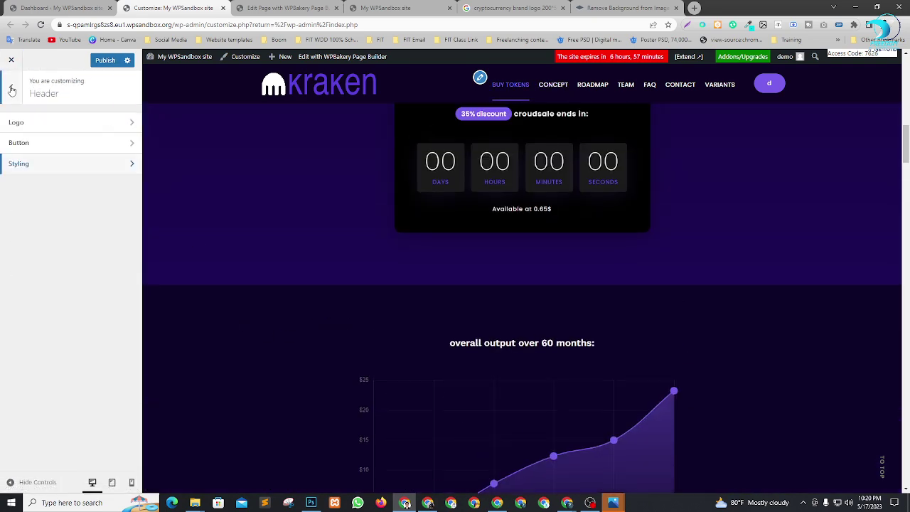
pyautogui.click(11, 87)
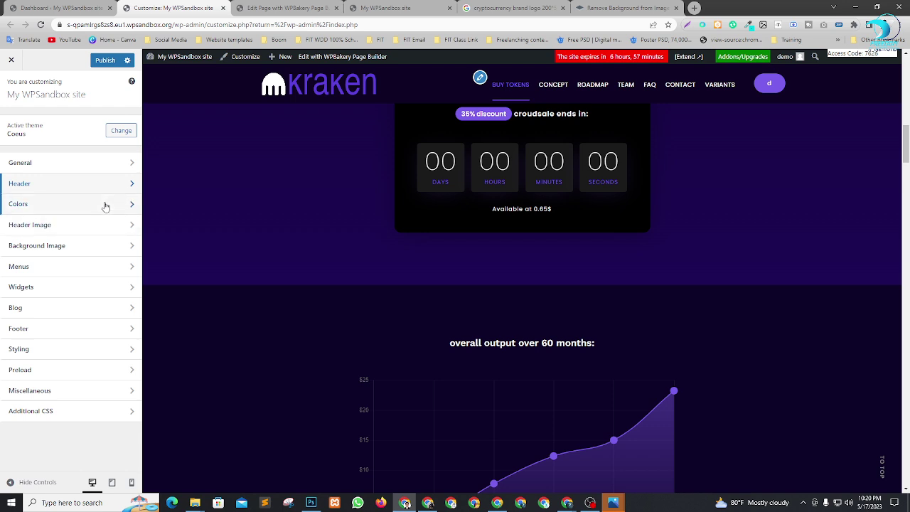
pyautogui.click(104, 207)
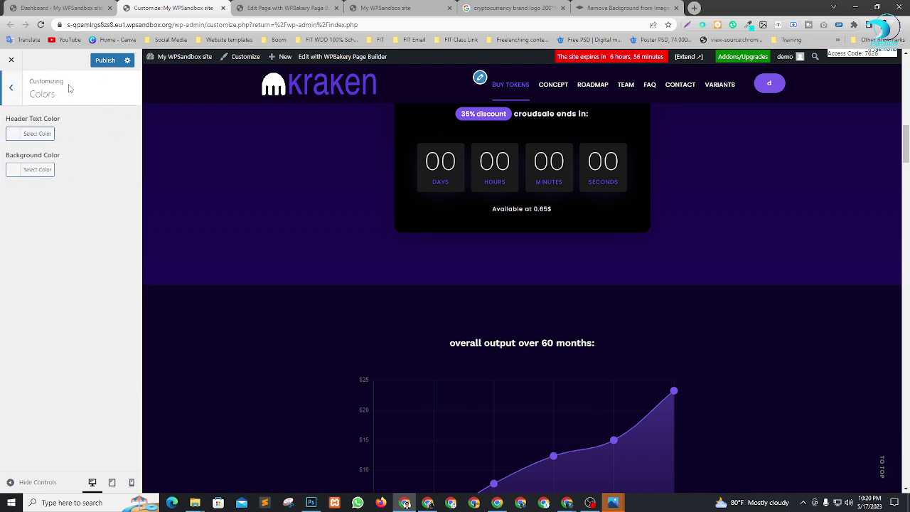
pyautogui.click(12, 85)
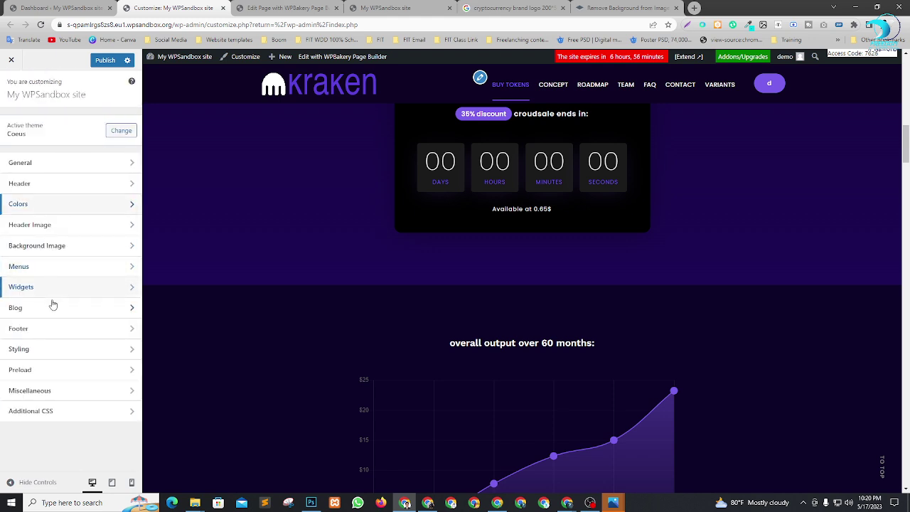
pyautogui.click(62, 332)
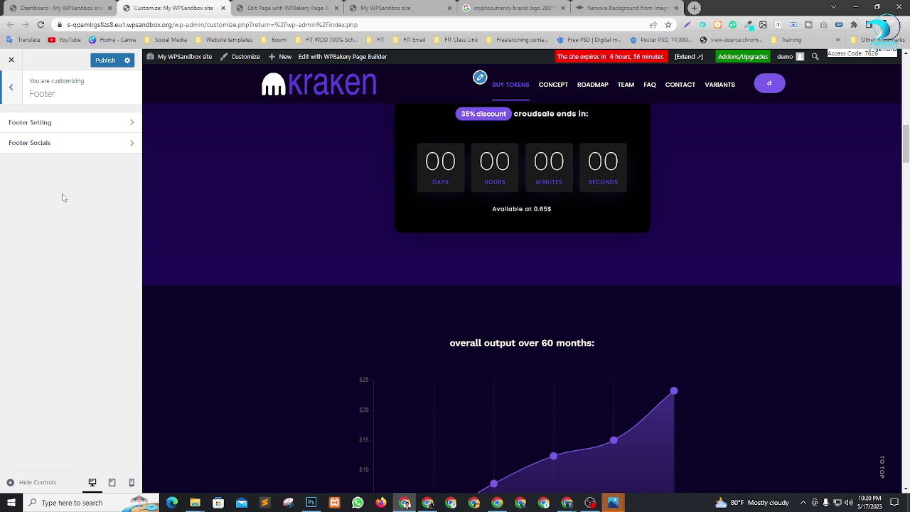
pyautogui.click(61, 124)
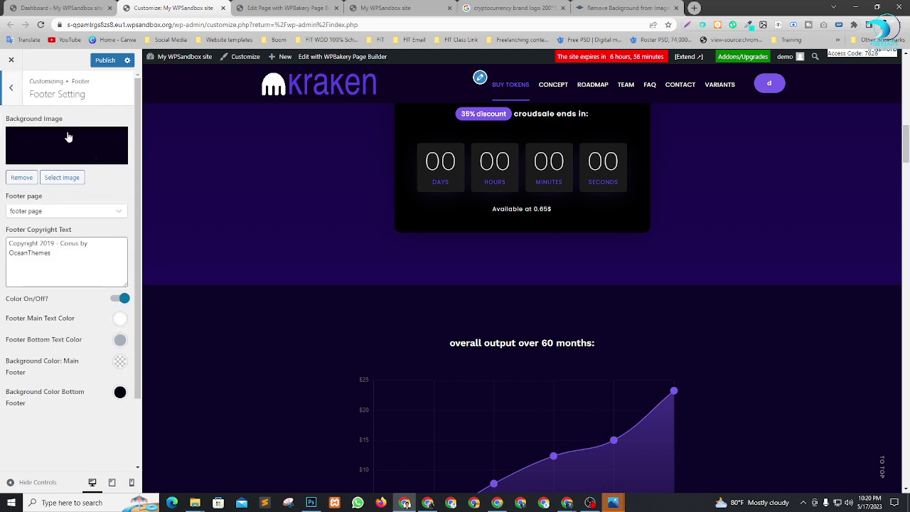
# Change the year in the footer copyright text to 2023
pyautogui.click(51, 250)
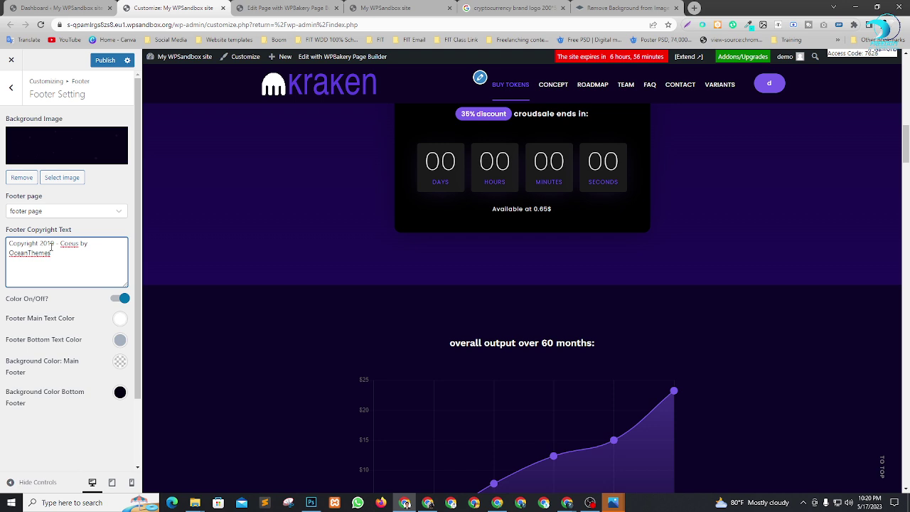
pyautogui.press('BackSpace')
pyautogui.press('BackSpace')
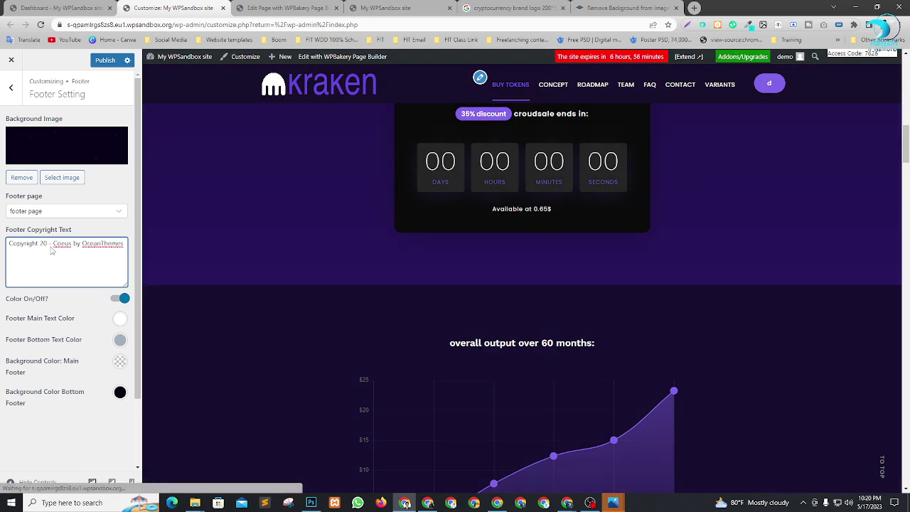
pyautogui.write('23')
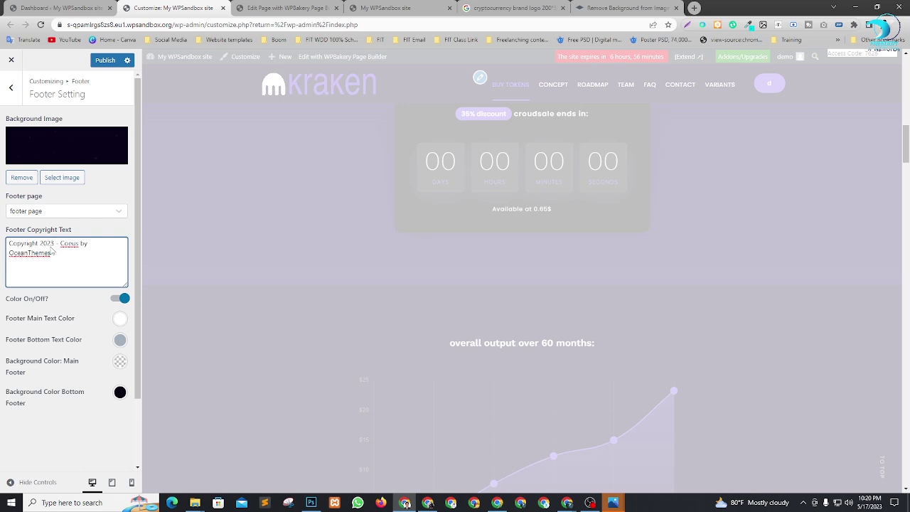
pyautogui.doubleClick(61, 243)
pyautogui.click(79, 243)
# Open feelupbd.com in a new browser tab
pyautogui.click(694, 8)
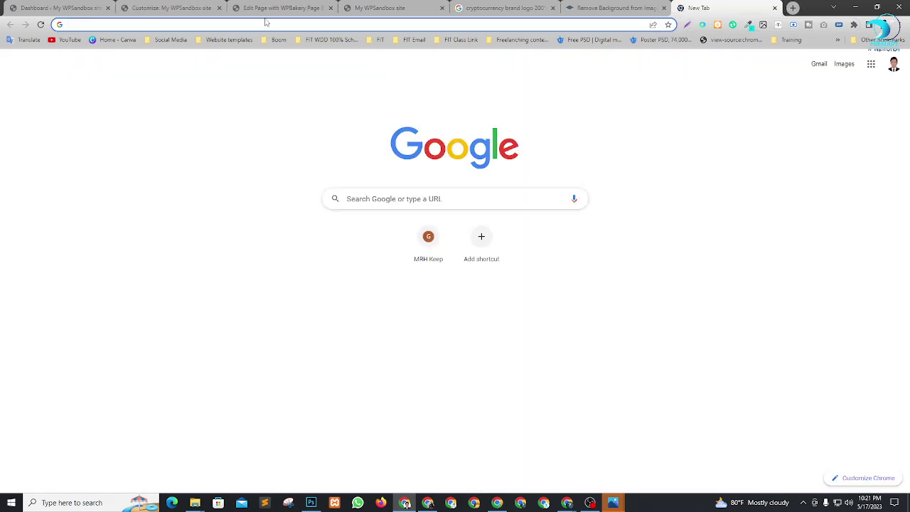
pyautogui.write('fere')
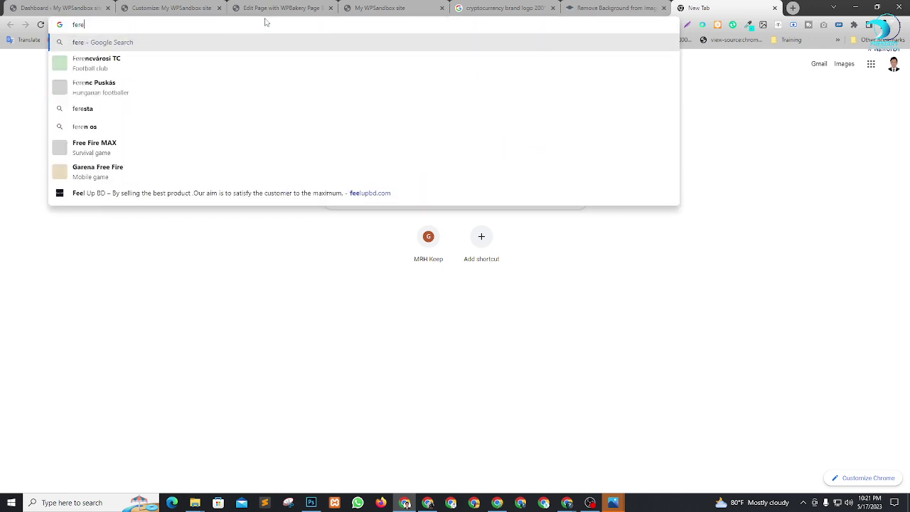
pyautogui.press('BackSpace')
pyautogui.press('BackSpace')
pyautogui.press('BackSpace')
pyautogui.write('e')
pyautogui.press('Return')
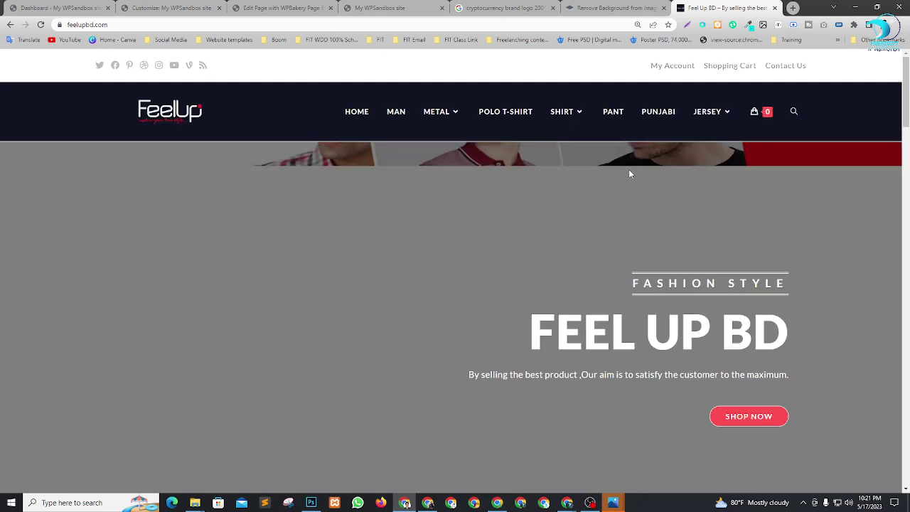
# Copy the full copyright line from the footer of the Feel Up BD site
pyautogui.scroll(-10, 629, 171)
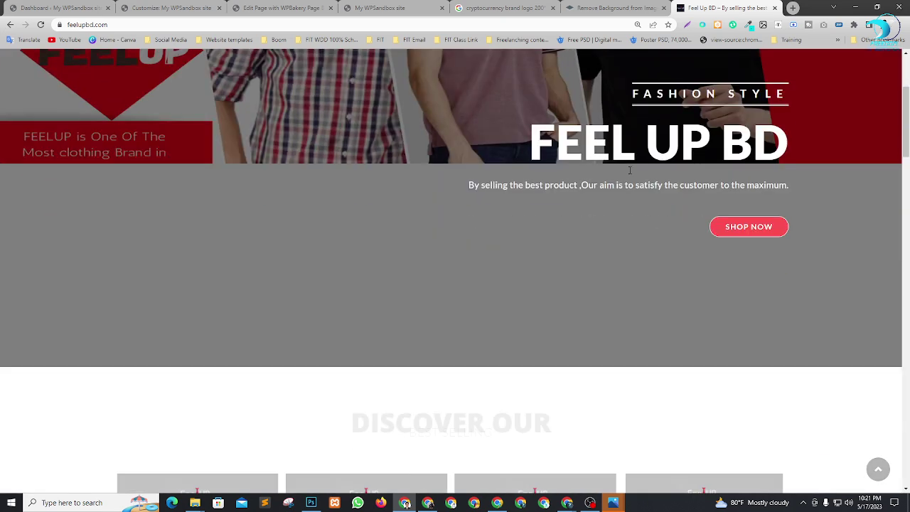
pyautogui.scroll(-1, 630, 170)
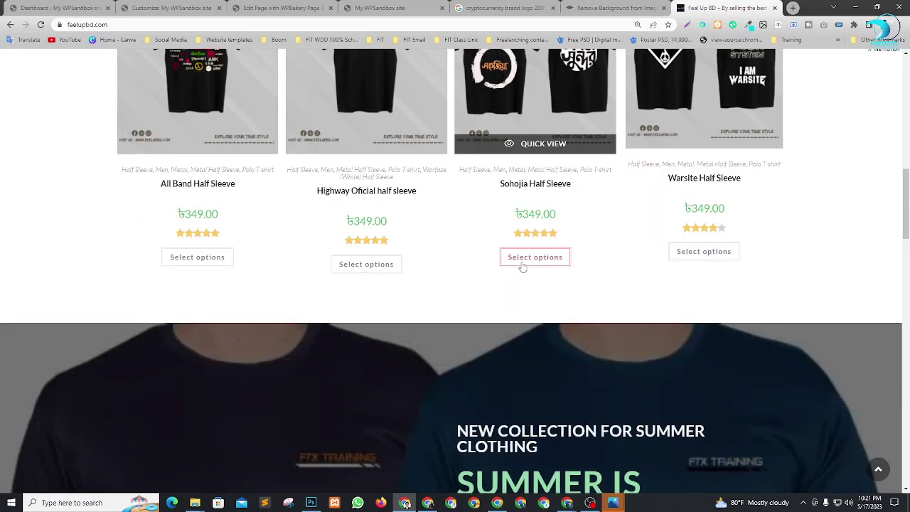
pyautogui.scroll(-6, 522, 266)
pyautogui.scroll(-14, 555, 246)
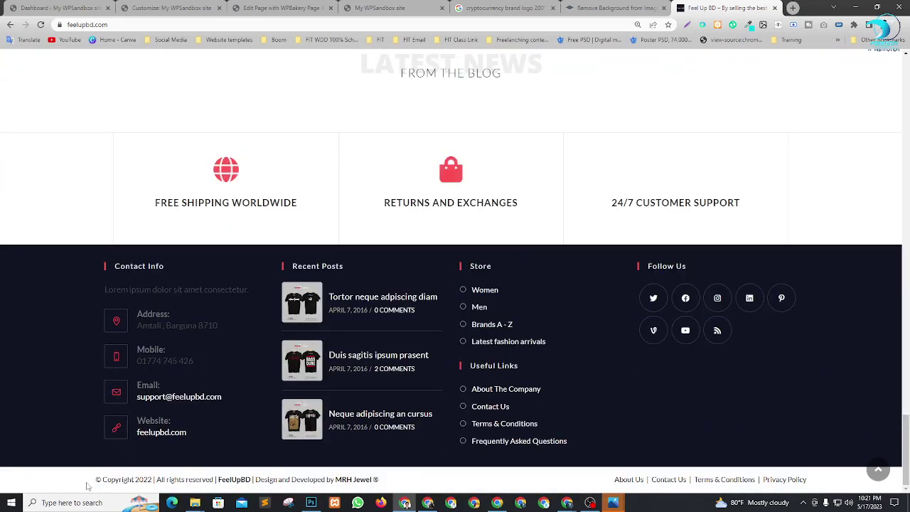
pyautogui.moveTo(88, 487); pyautogui.dragTo(408, 479)
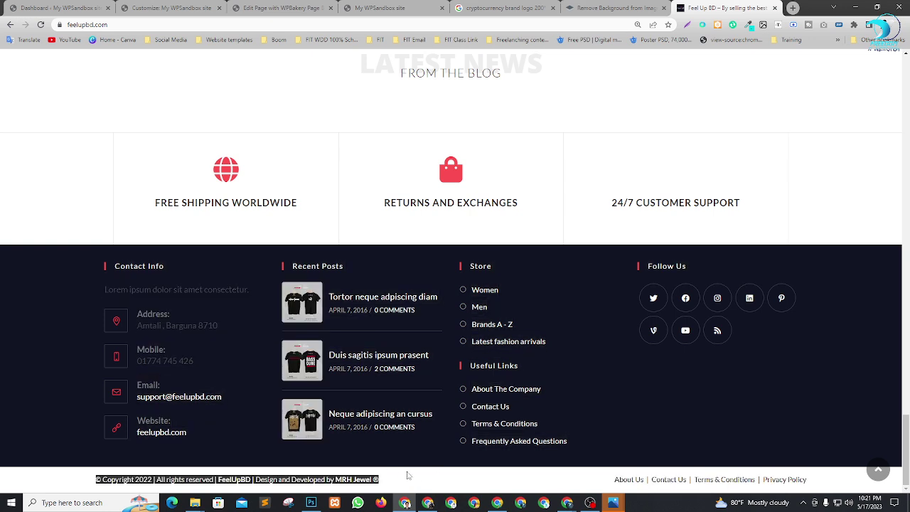
pyautogui.rightClick(408, 475)
pyautogui.click(393, 473)
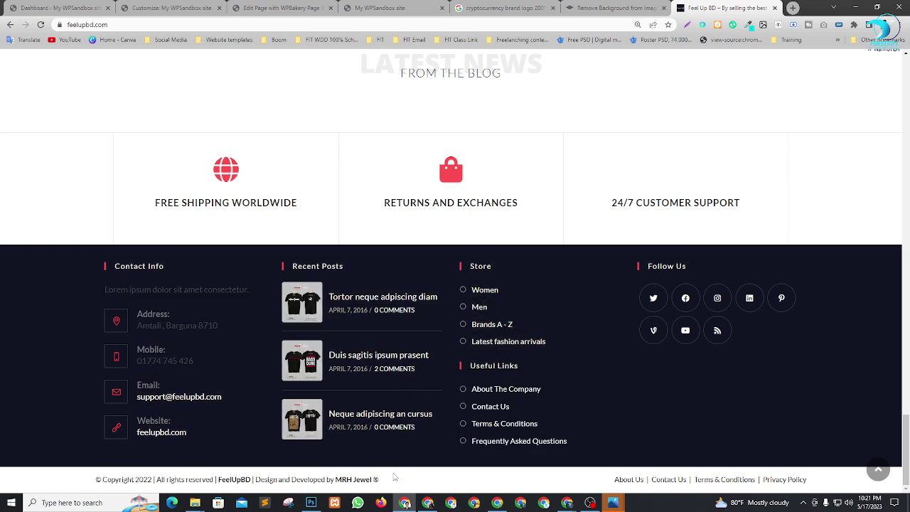
pyautogui.moveTo(390, 477); pyautogui.dragTo(59, 500)
pyautogui.hotkey('ctrl', 'c')
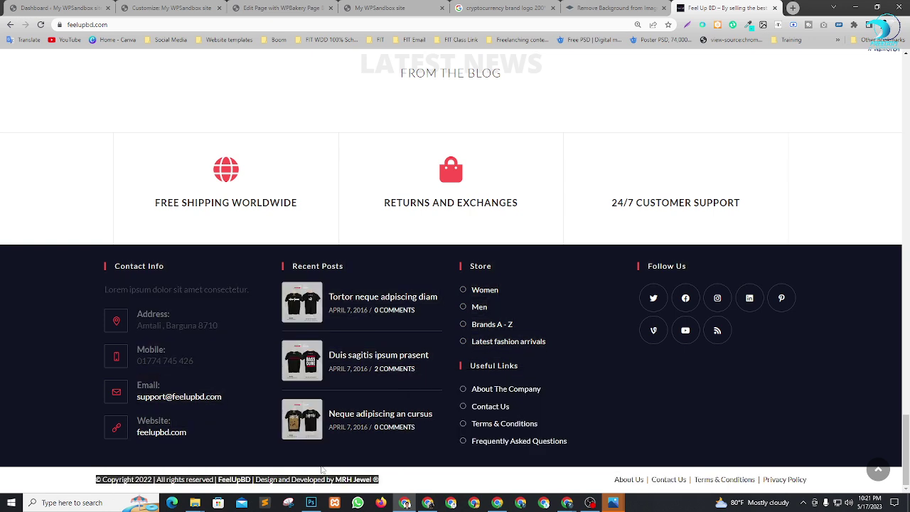
pyautogui.hotkey('alt', 'Tab')
pyautogui.hotkey('alt', 'Tab')
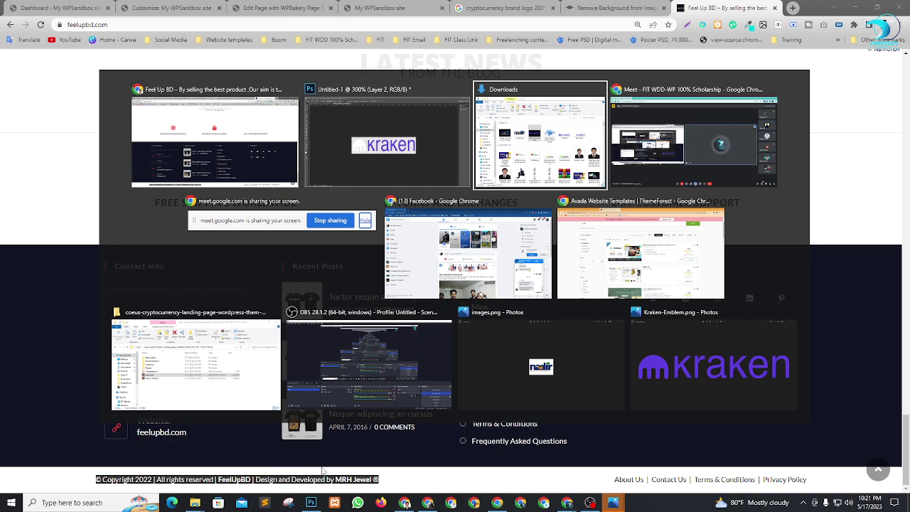
pyautogui.hotkey('alt', 'Tab')
pyautogui.hotkey('alt', 'shift', 'Tab')
pyautogui.hotkey('alt', 'shift', 'Tab')
pyautogui.hotkey('alt', 'shift', 'Tab')
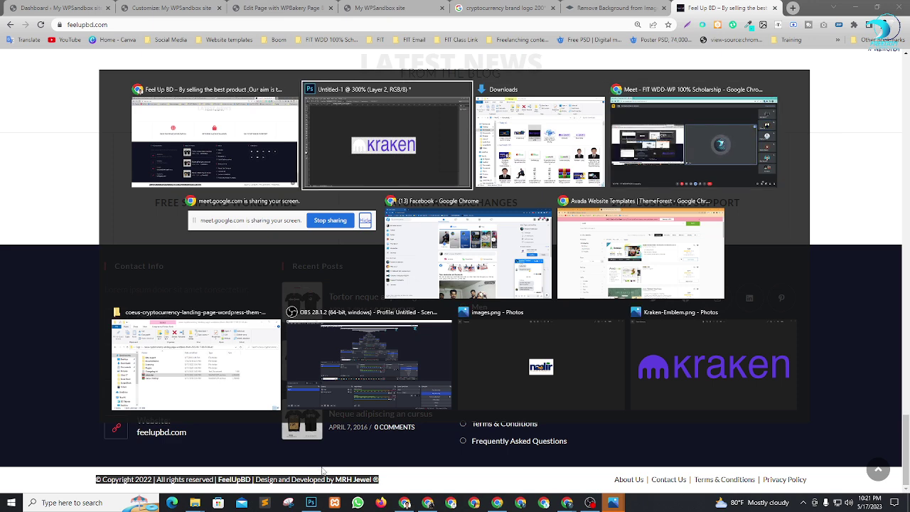
# Return to the WordPress Customizer and replace the whole footer copyright text with the copied line
pyautogui.click(125, 7)
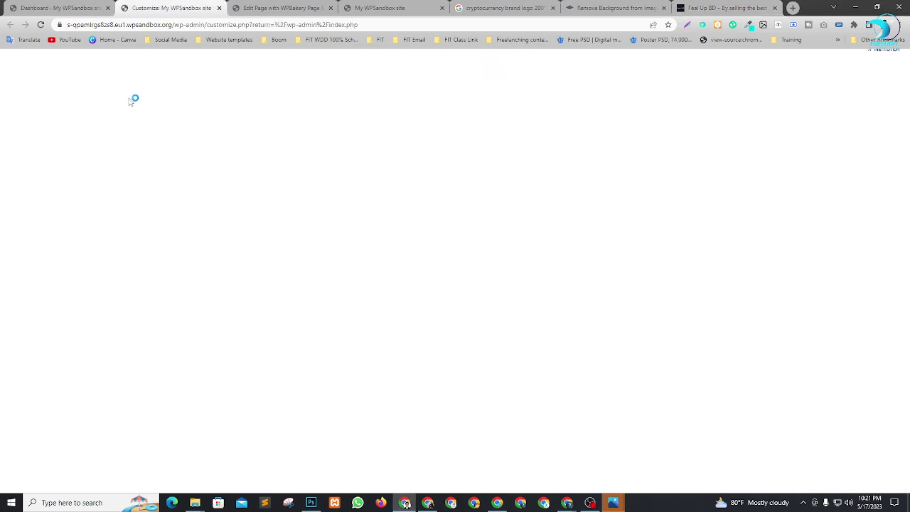
pyautogui.moveTo(58, 256); pyautogui.dragTo(9, 243)
pyautogui.hotkey('ctrl', 'v')
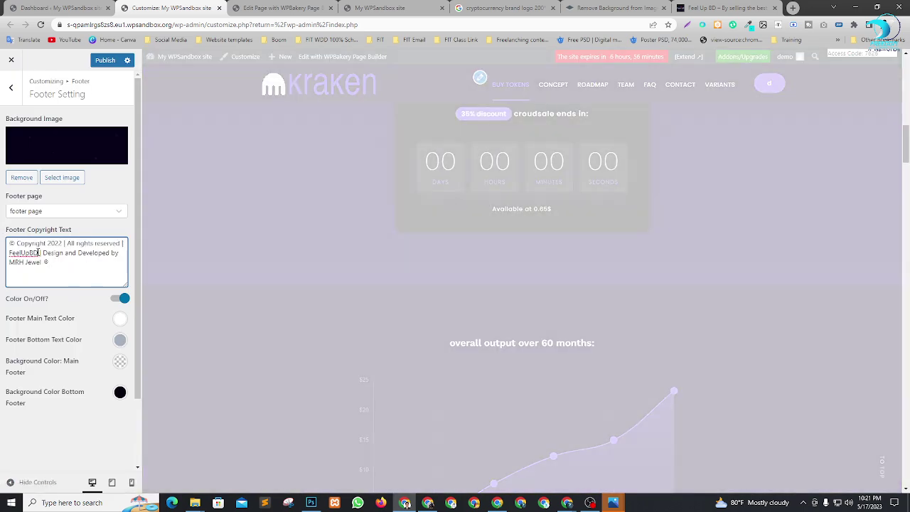
# Replace the company name FeelUpBD in the footer copyright text with Boom & Cool
pyautogui.moveTo(39, 253); pyautogui.dragTo(9, 254)
pyautogui.write('C')
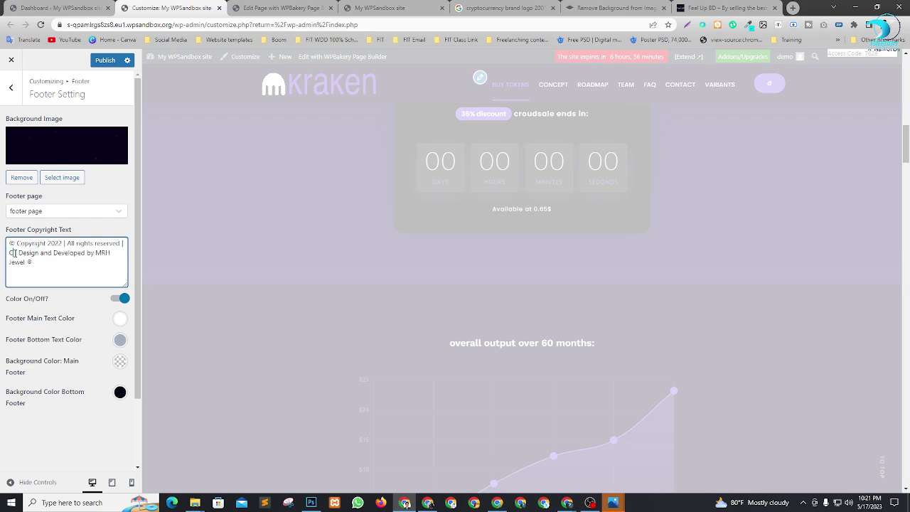
pyautogui.press('BackSpace')
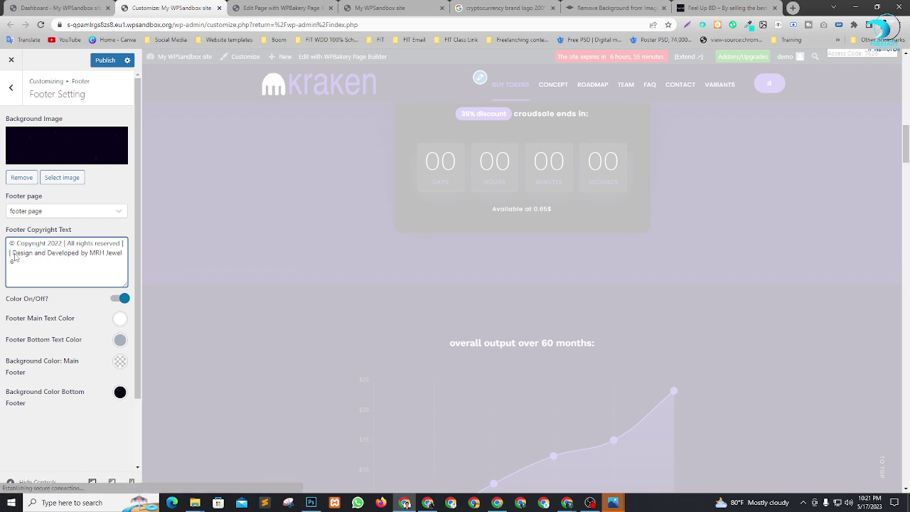
pyautogui.write('Boom')
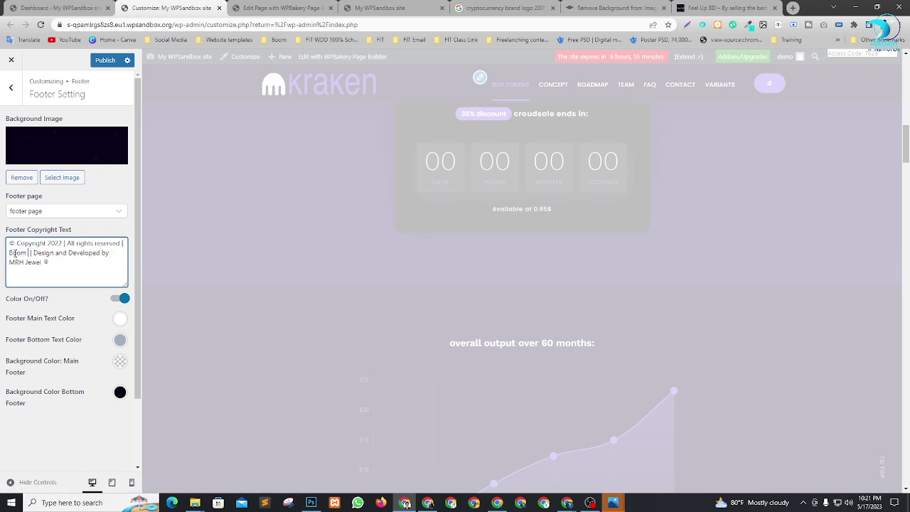
pyautogui.write(' & Cool')
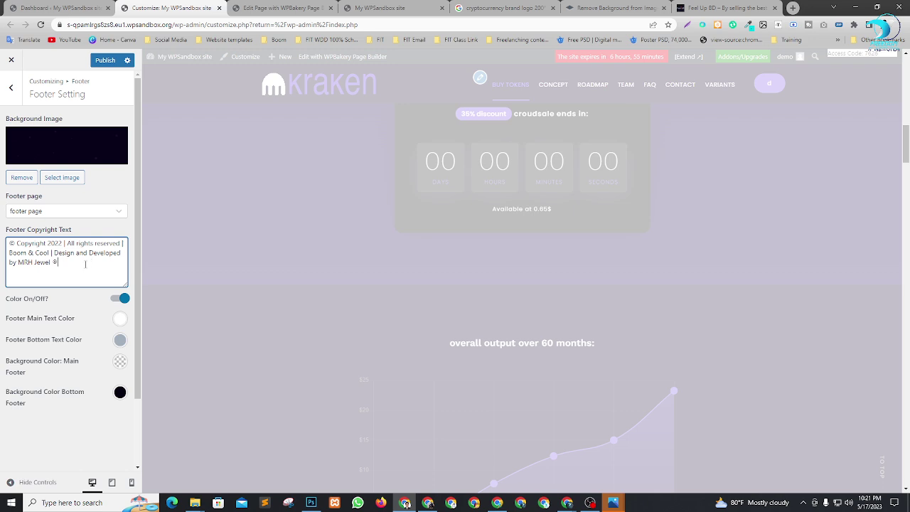
# Publish the footer copyright change, reload the live site and check the copyright line in its footer
pyautogui.click(105, 60)
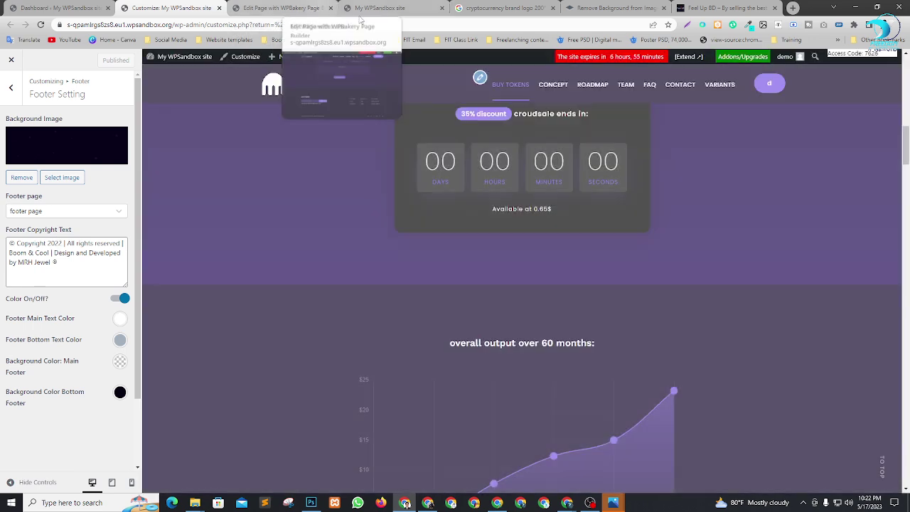
pyautogui.click(374, 8)
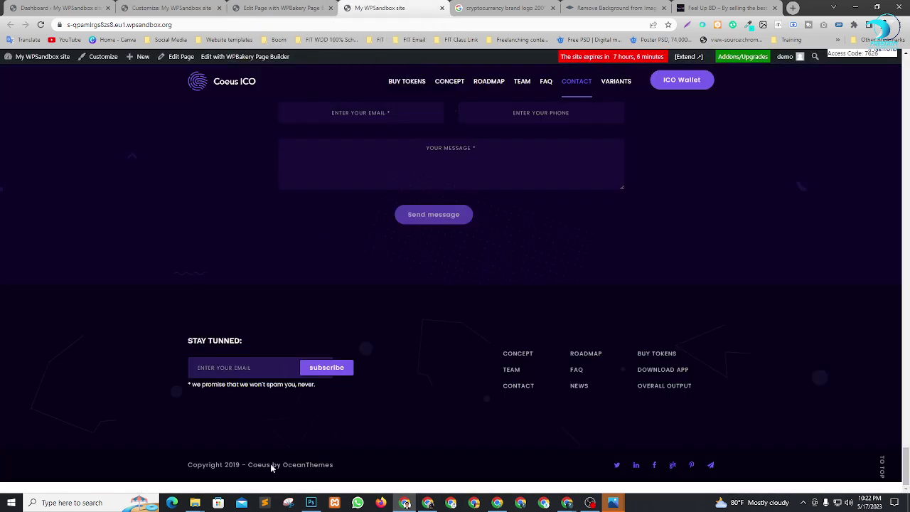
pyautogui.moveTo(123, 457); pyautogui.dragTo(406, 452)
pyautogui.press('F5')
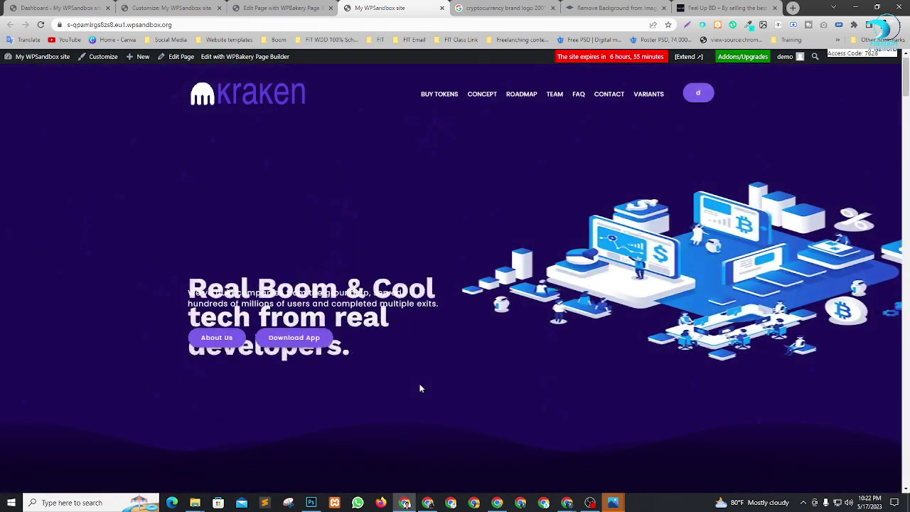
pyautogui.scroll(-2, 420, 334)
pyautogui.scroll(-15, 418, 319)
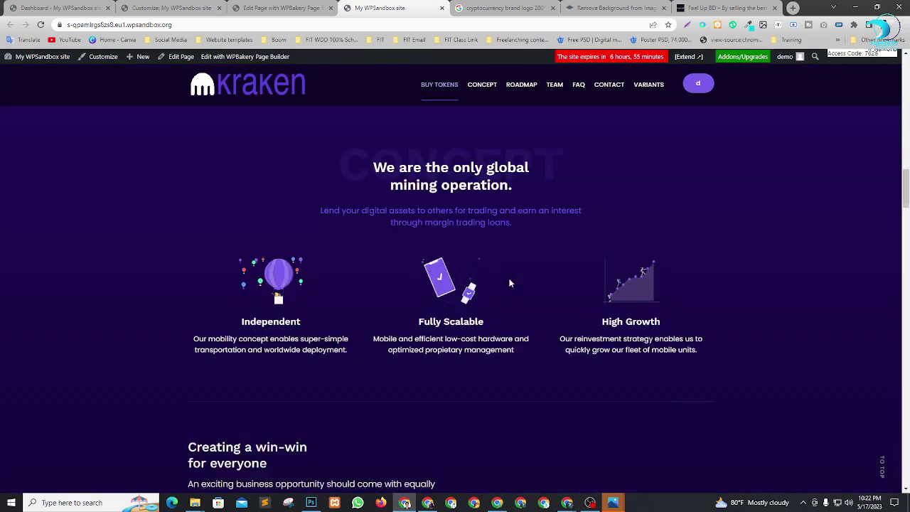
pyautogui.scroll(-15, 491, 318)
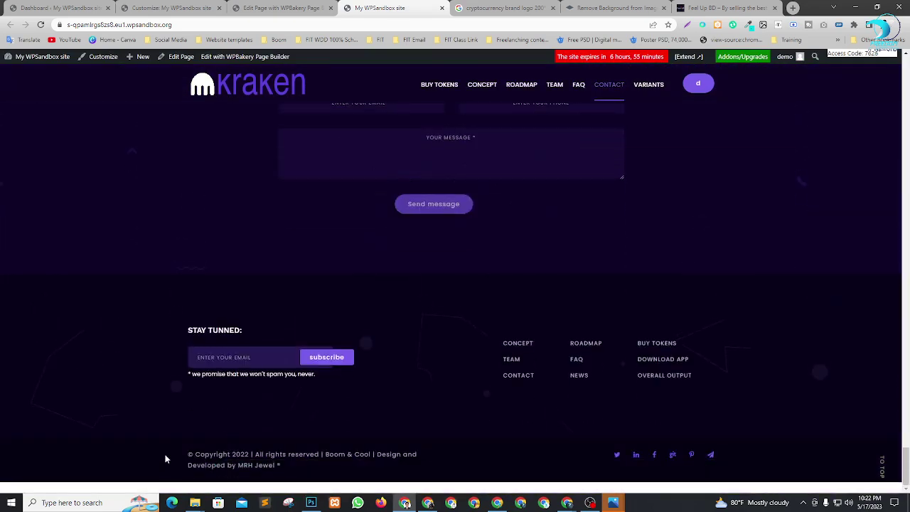
pyautogui.moveTo(165, 459); pyautogui.dragTo(314, 475)
pyautogui.click(343, 470)
pyautogui.hotkey('alt', 'Tab')
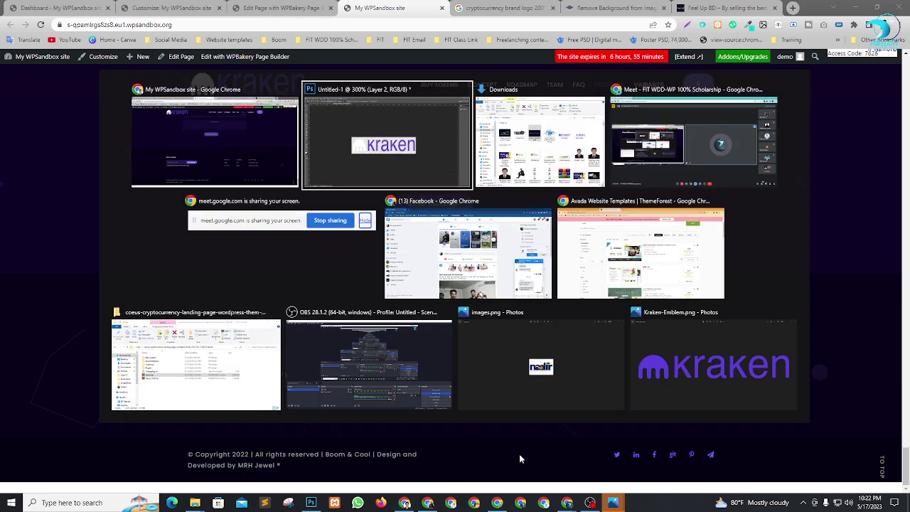
pyautogui.hotkey('alt', 'shift', 'Tab')
# Return to the Customizer and open the Footer Socials settings with the page footer shown in the preview
pyautogui.click(193, 13)
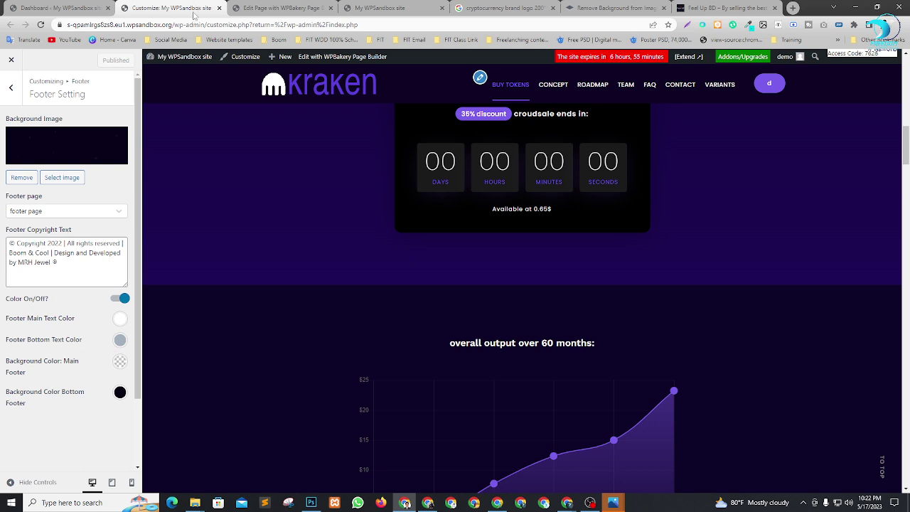
pyautogui.click(11, 87)
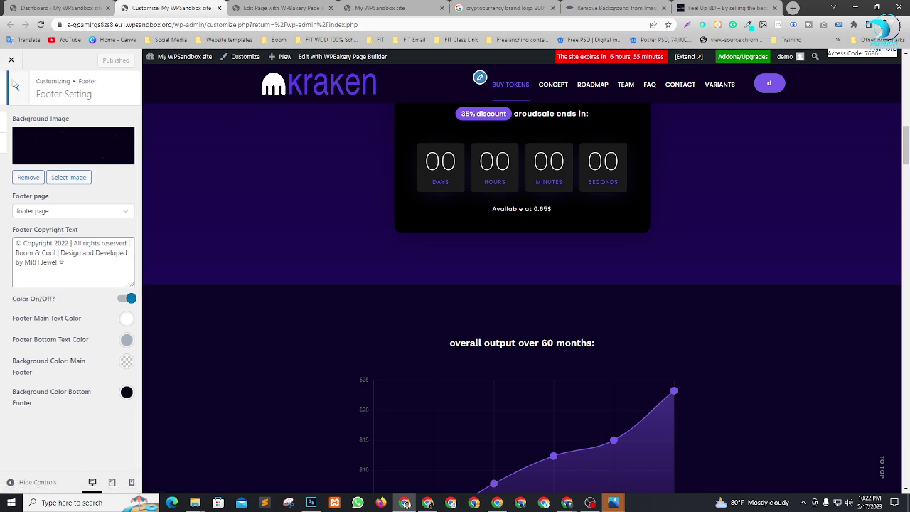
pyautogui.click(34, 145)
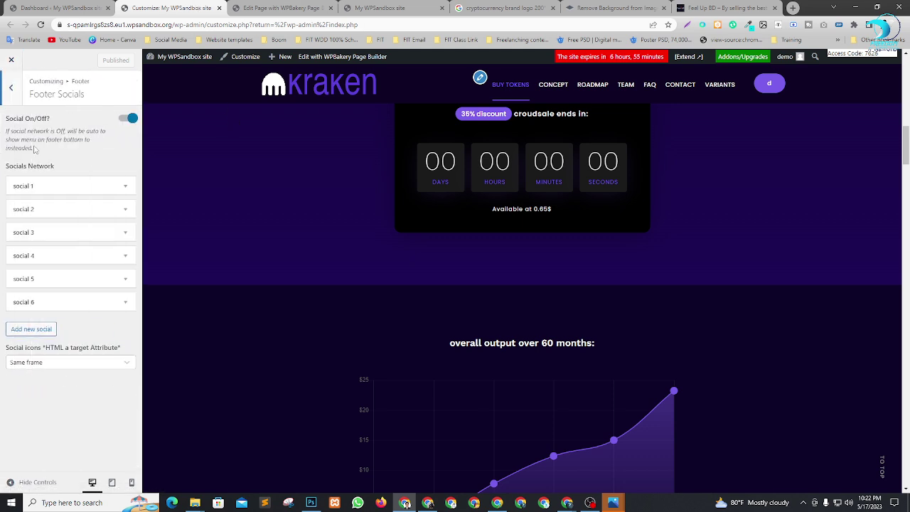
pyautogui.scroll(-20, 599, 437)
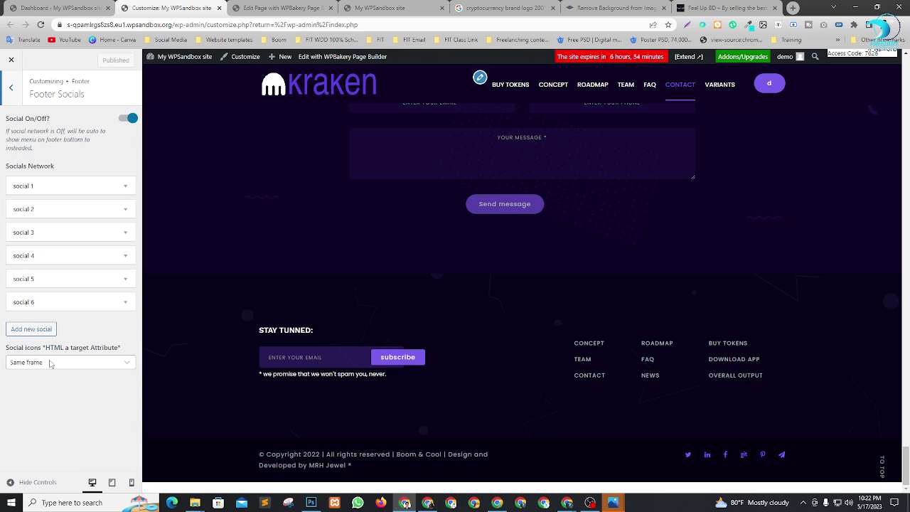
# Remove the Facebook entry, social 3, from the footer's social networks
pyautogui.click(50, 362)
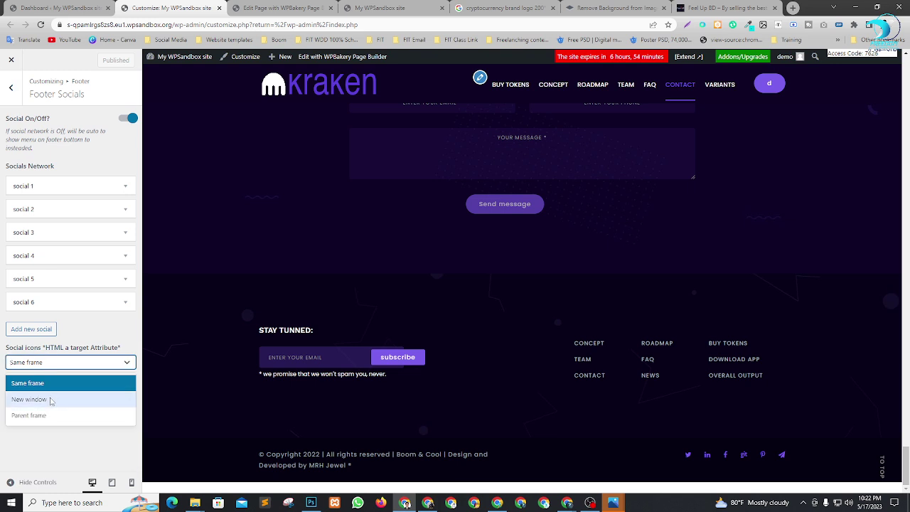
pyautogui.click(88, 187)
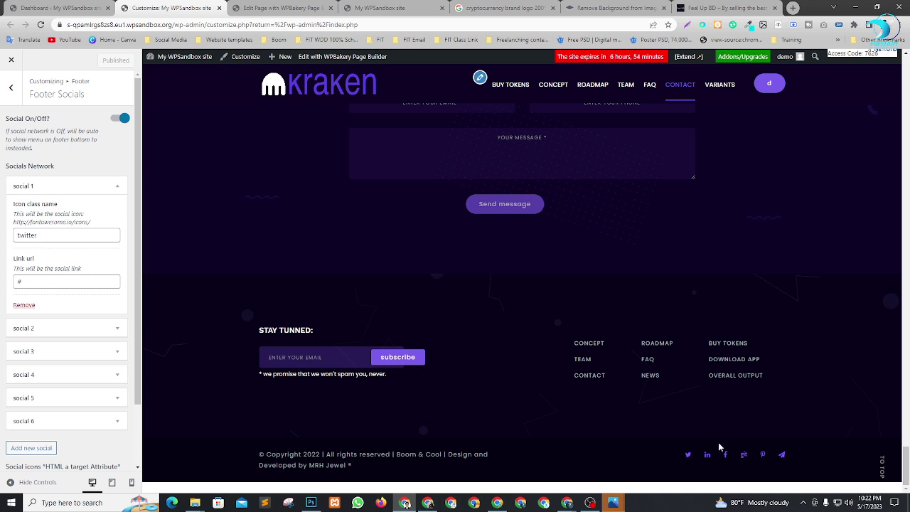
pyautogui.click(94, 186)
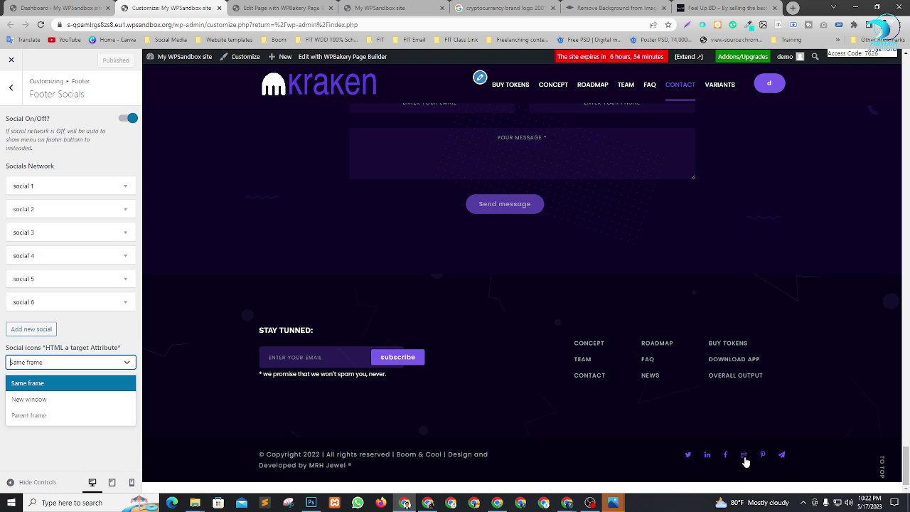
pyautogui.click(84, 234)
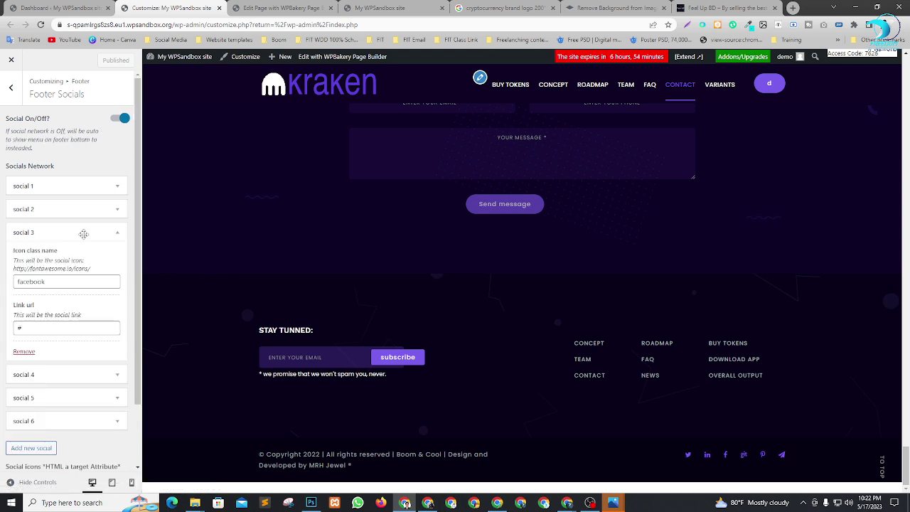
pyautogui.click(23, 352)
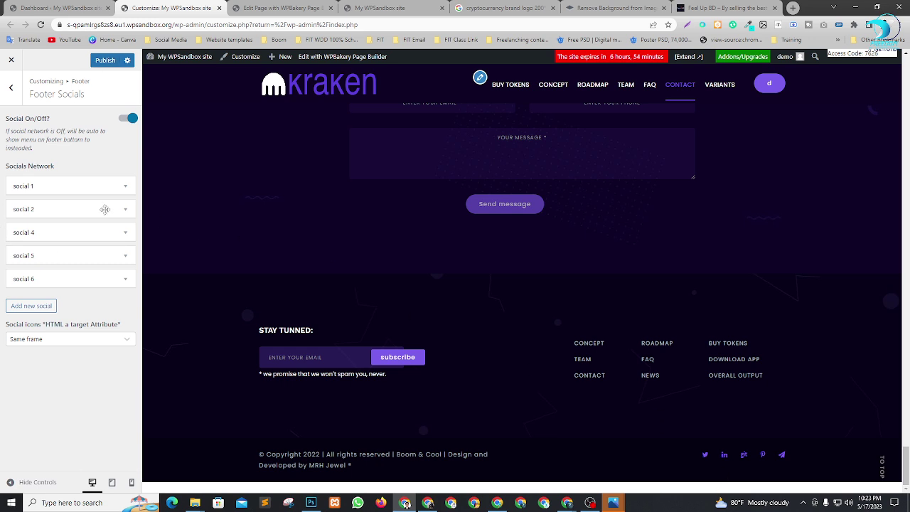
# Copy the LinkedIn profile address from the bookmarked profile and set it as the link URL of the LinkedIn entry, social 2
pyautogui.click(127, 208)
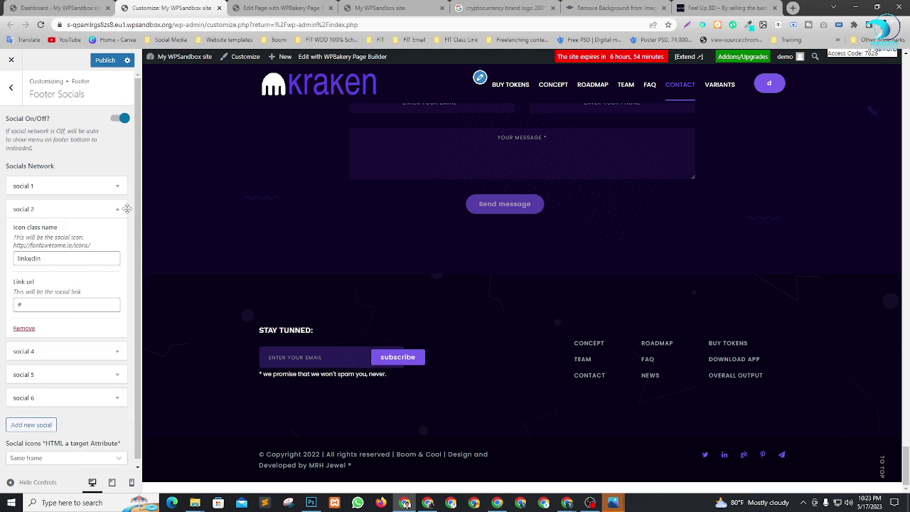
pyautogui.click(27, 306)
pyautogui.click(792, 8)
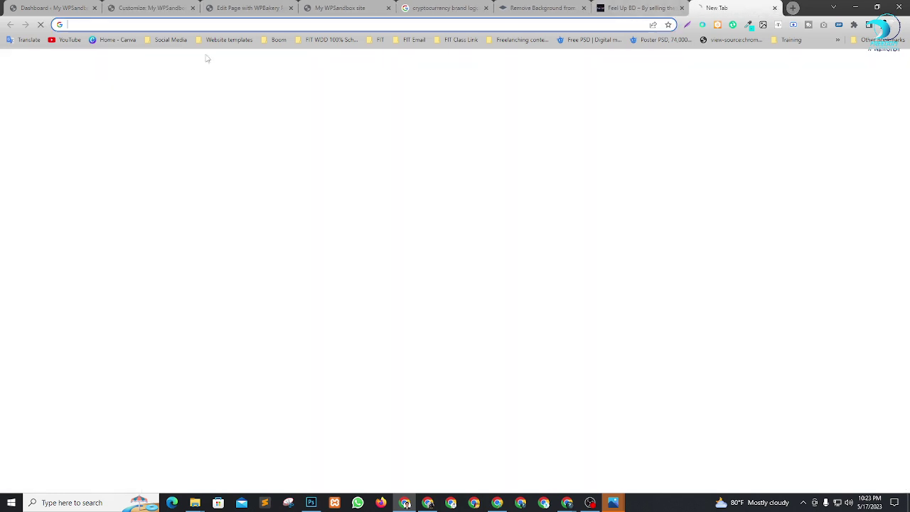
pyautogui.click(171, 39)
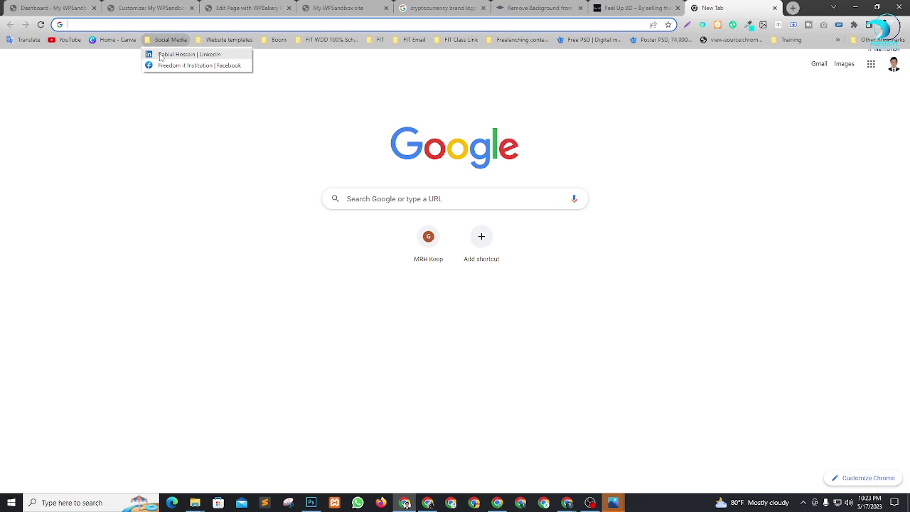
pyautogui.click(178, 54)
pyautogui.moveTo(106, 24); pyautogui.dragTo(122, 24)
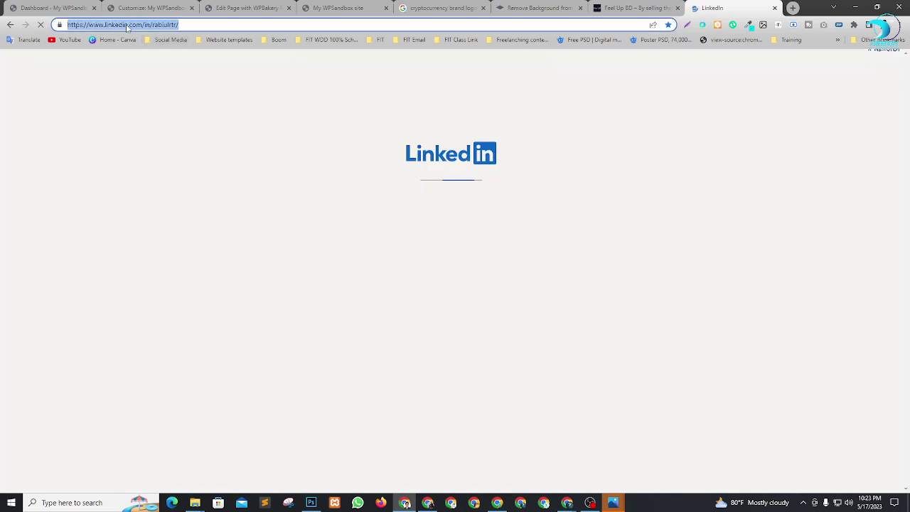
pyautogui.click(775, 8)
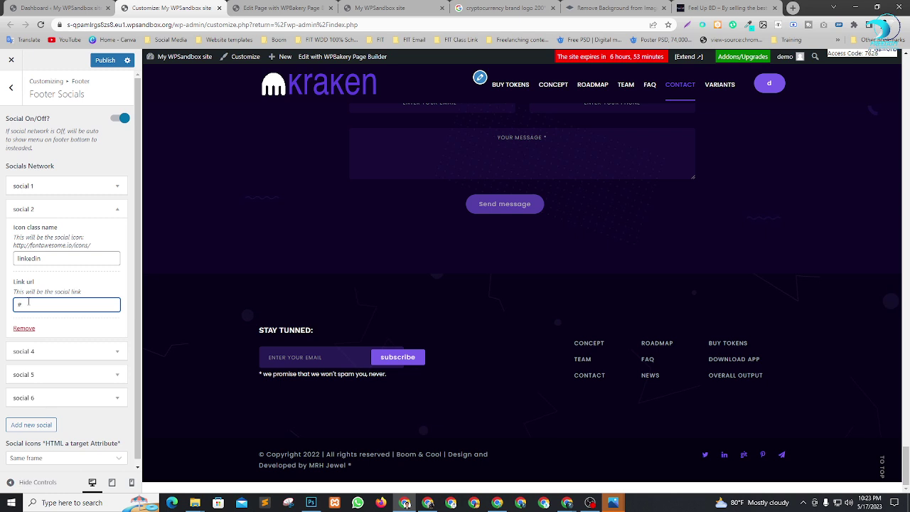
pyautogui.hotkey('ctrl', 'a')
pyautogui.write('https://www.linkedin.com/in/rabiulrtr/')
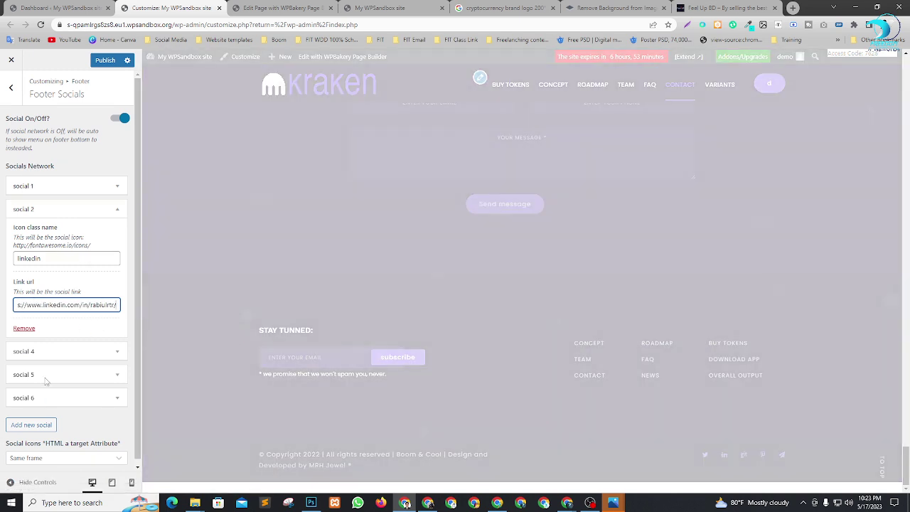
# Publish the footer social changes, reload the live site and test the footer's LinkedIn icon link in a new tab
pyautogui.click(108, 63)
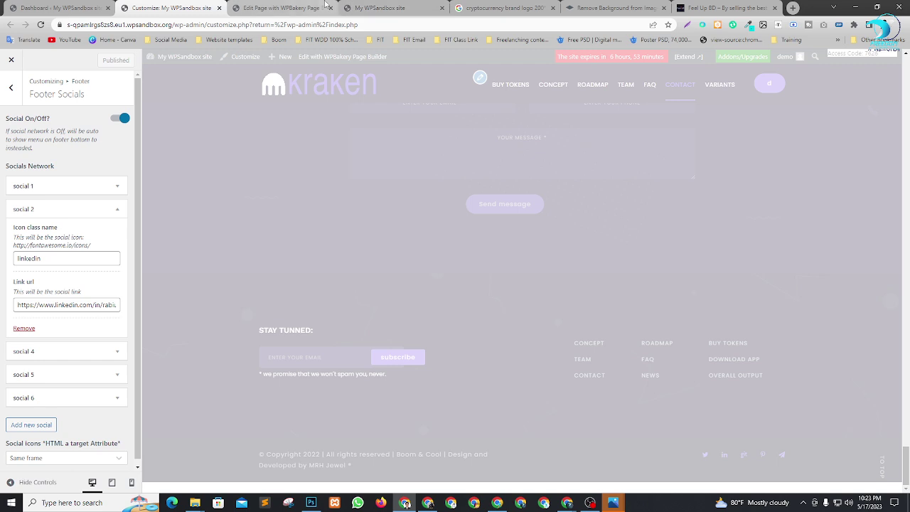
pyautogui.click(382, 8)
pyautogui.press('F5')
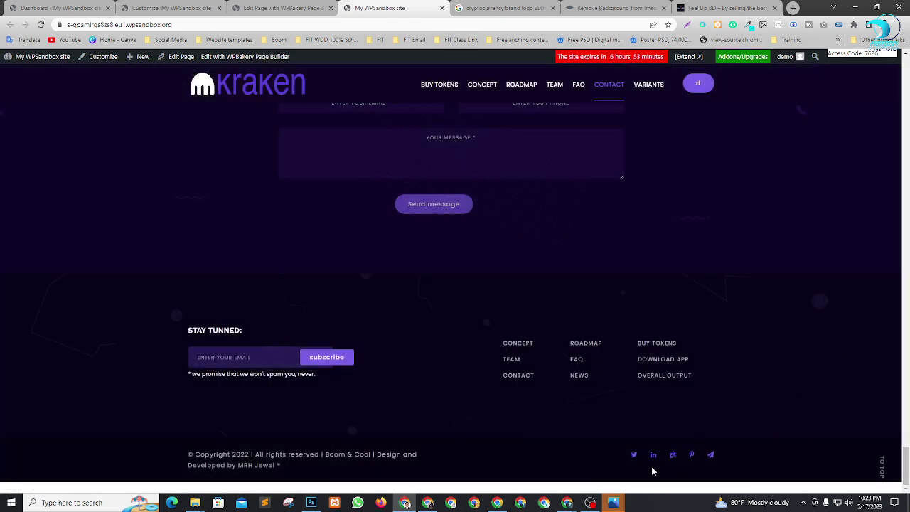
pyautogui.rightClick(653, 457)
pyautogui.click(681, 360)
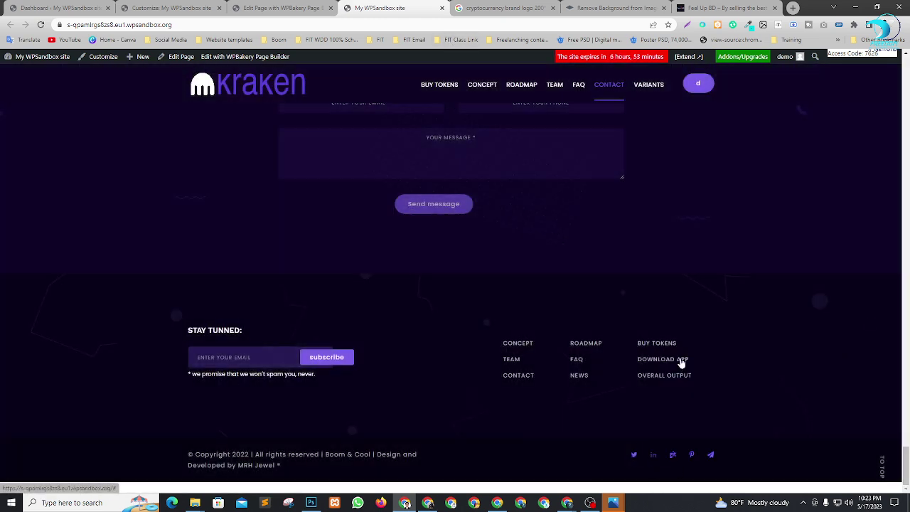
pyautogui.click(456, 8)
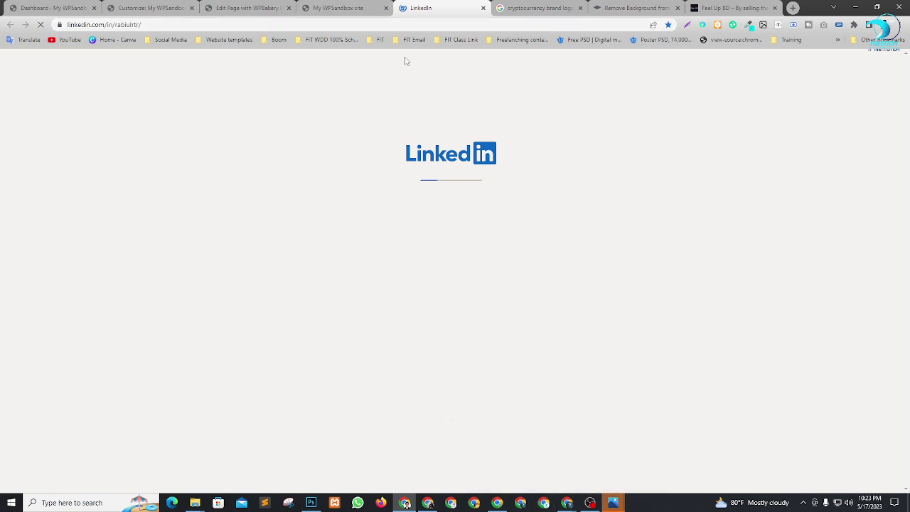
# Close the browser tabs with LinkedIn, the Google logo search, the background remover and the Customizer
pyautogui.click(482, 8)
pyautogui.click(483, 7)
pyautogui.click(483, 8)
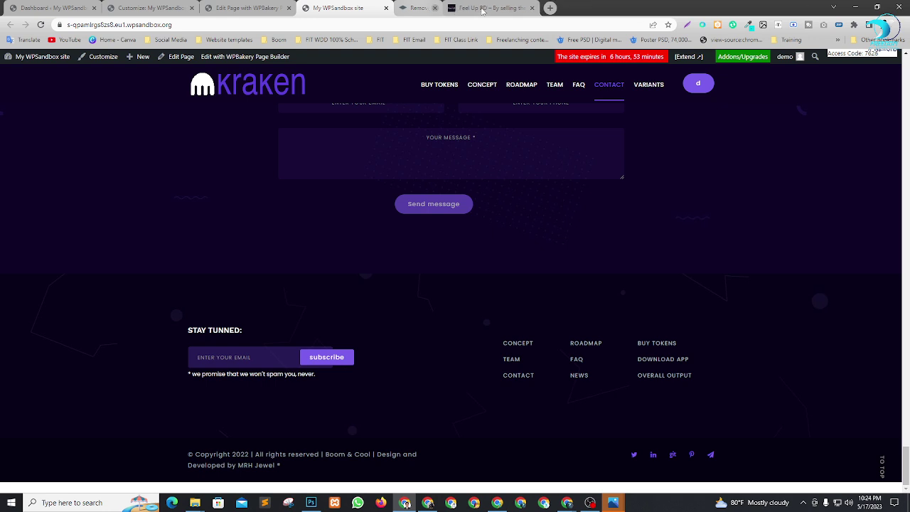
pyautogui.click(150, 8)
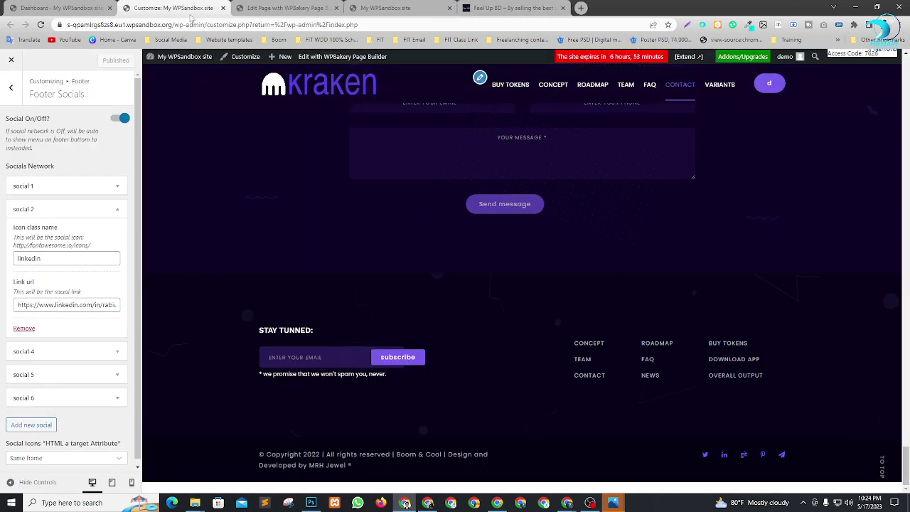
pyautogui.click(222, 8)
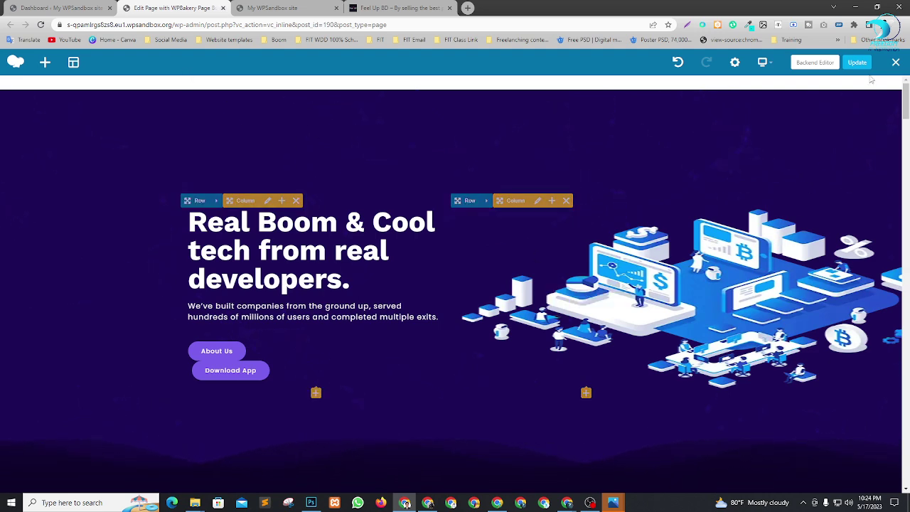
# Look over the landing page's sections in the WPBakery editor, from the hero to the featured logos, and close the editor tab
pyautogui.scroll(-3, 319, 236)
pyautogui.scroll(-10, 272, 259)
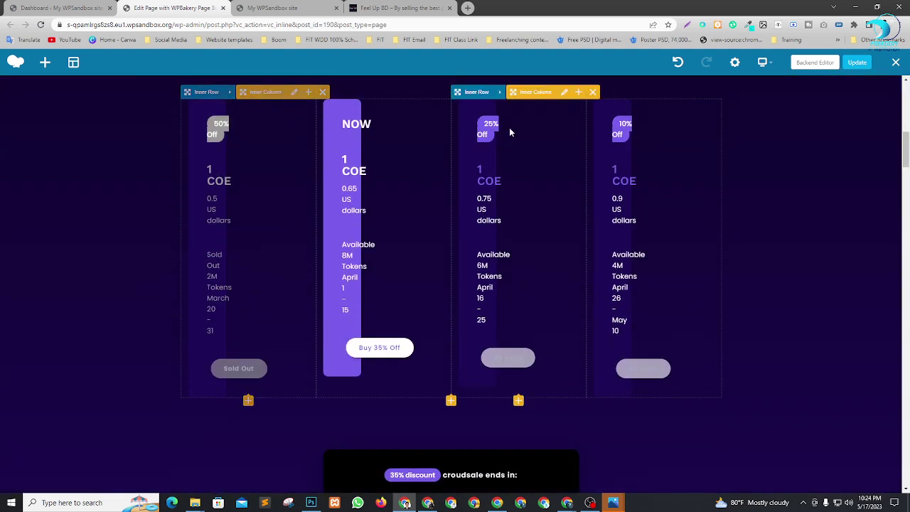
pyautogui.scroll(2, 513, 324)
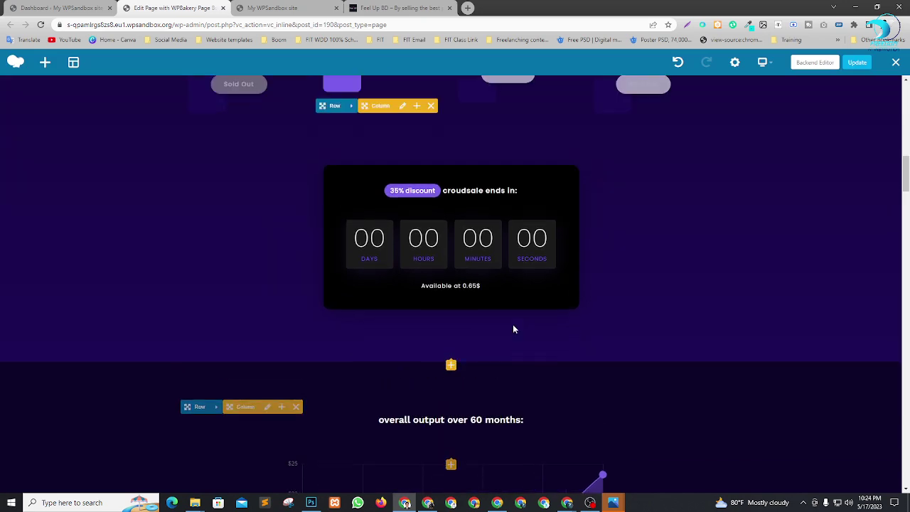
pyautogui.scroll(-1, 660, 272)
pyautogui.scroll(1, 484, 270)
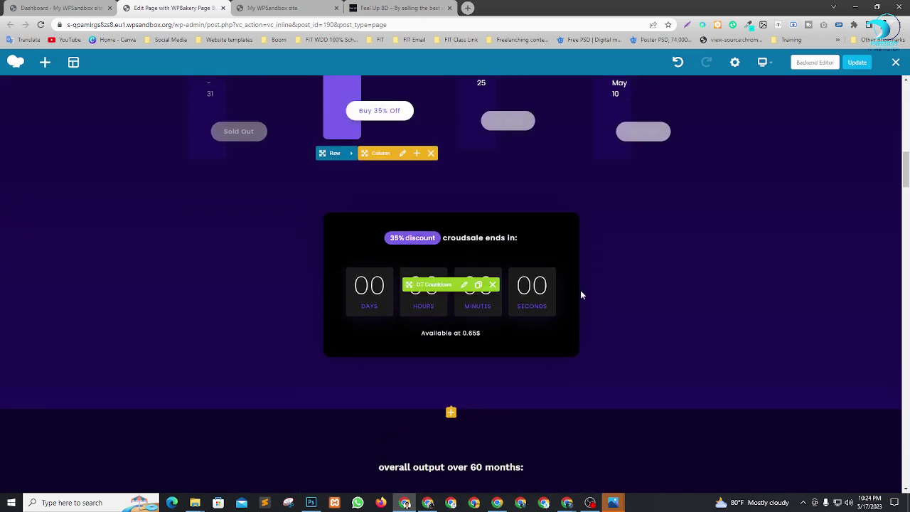
pyautogui.scroll(-4, 455, 305)
pyautogui.scroll(-7, 455, 305)
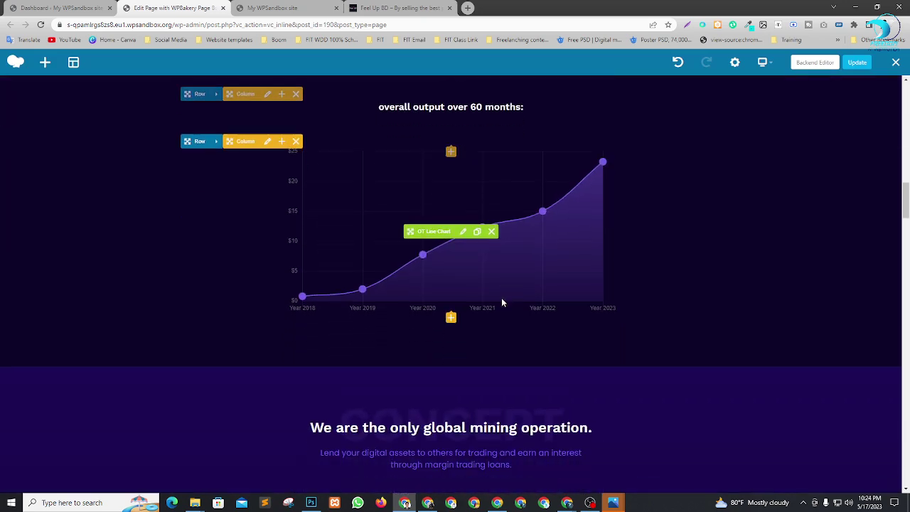
pyautogui.scroll(-15, 555, 292)
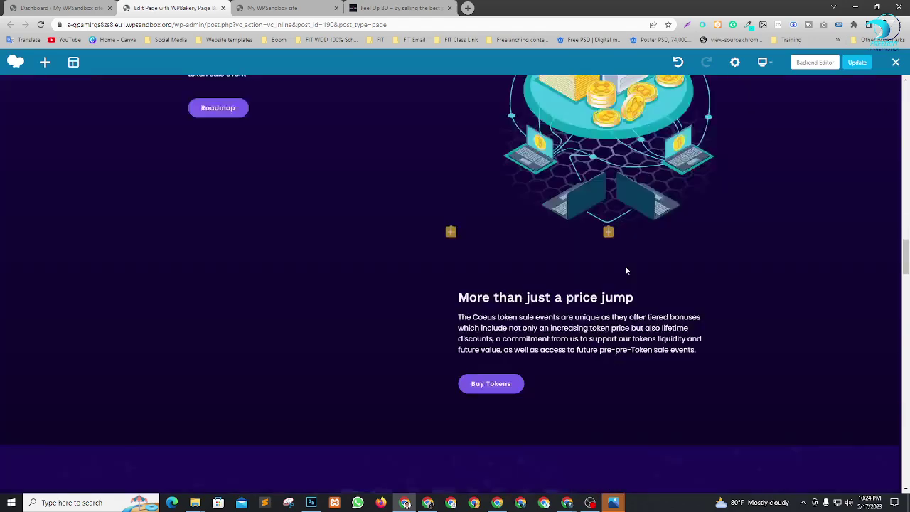
pyautogui.scroll(-1, 737, 284)
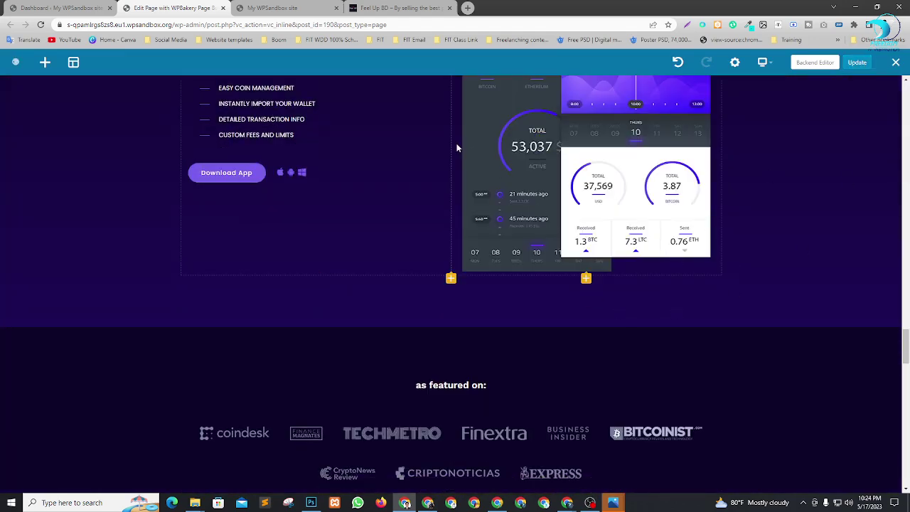
pyautogui.click(223, 8)
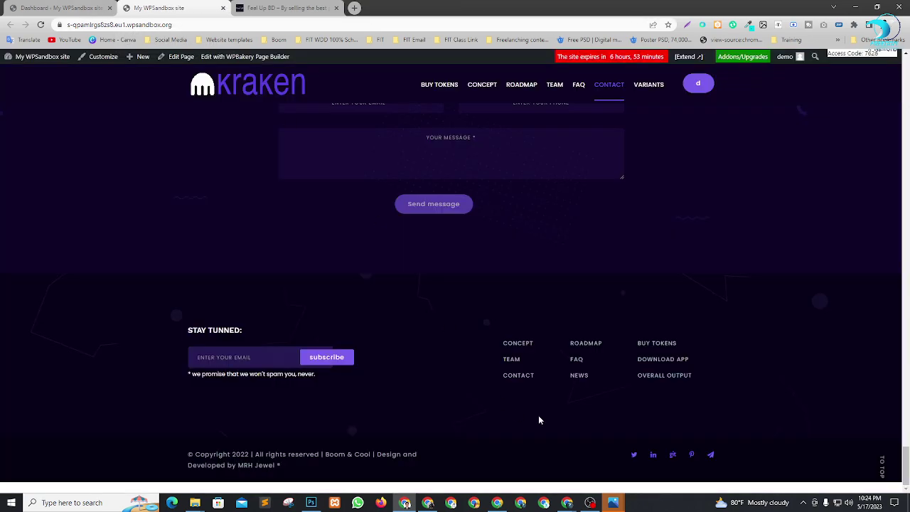
# Return to the top of the live site and open the theme Customizer from the WordPress dashboard
pyautogui.scroll(20, 462, 357)
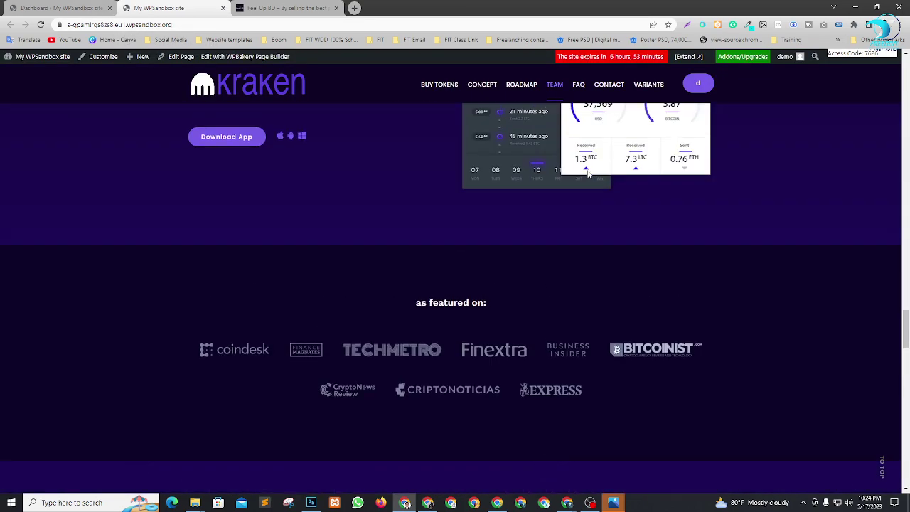
pyautogui.scroll(10, 588, 175)
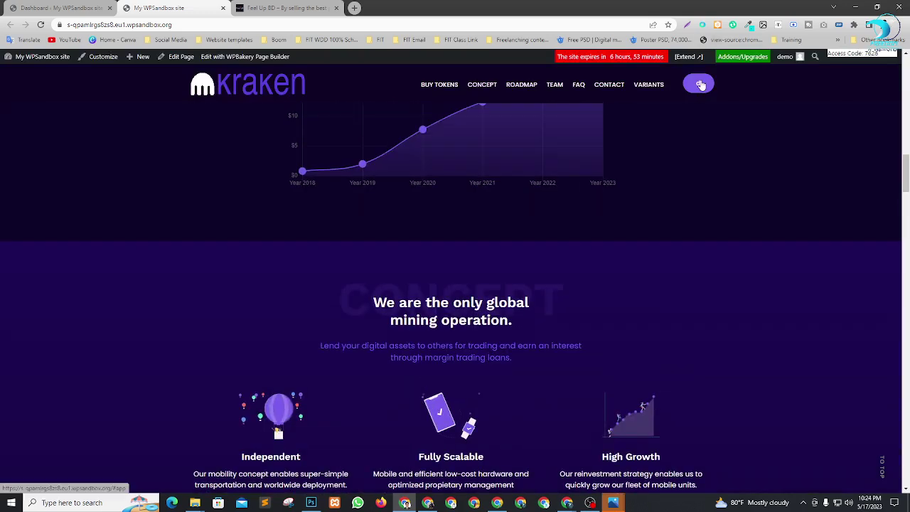
pyautogui.scroll(10, 683, 152)
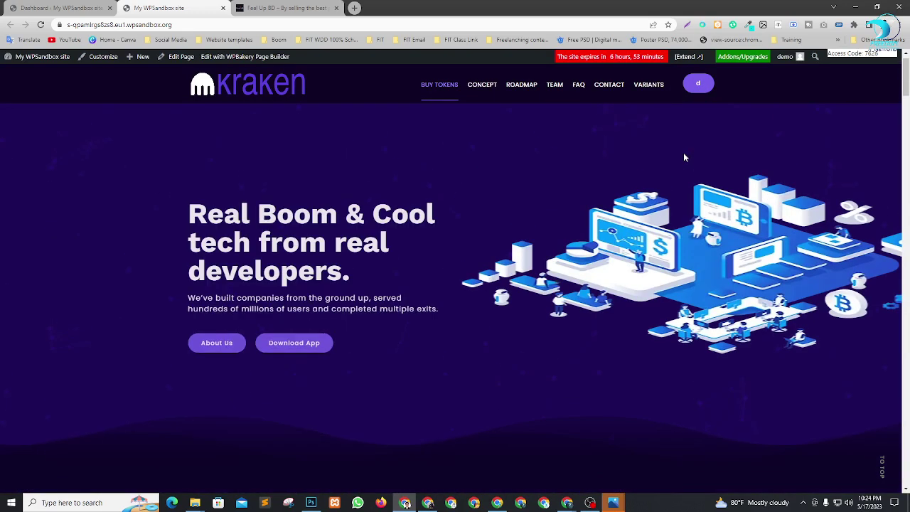
pyautogui.click(55, 8)
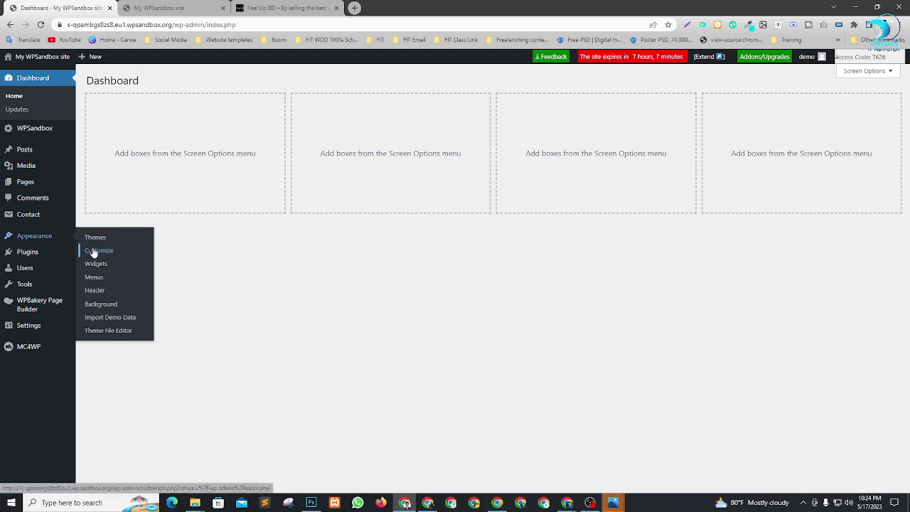
# Copy the live sandbox site's address and send it in the Google Meet call's chat
pyautogui.click(189, 6)
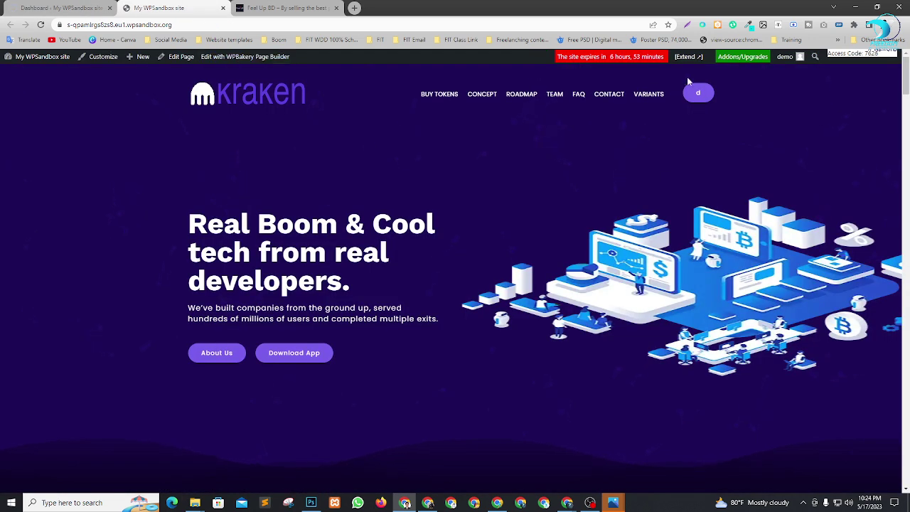
pyautogui.click(165, 25)
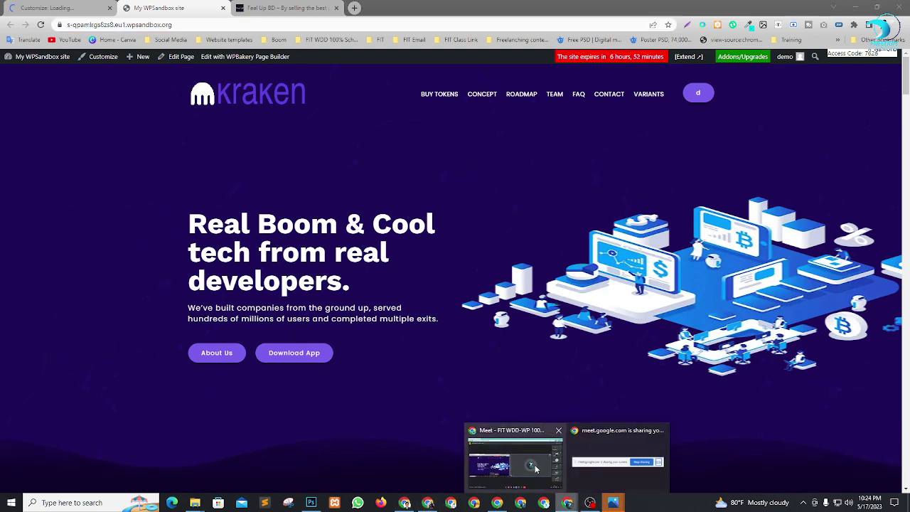
pyautogui.click(539, 471)
pyautogui.click(847, 474)
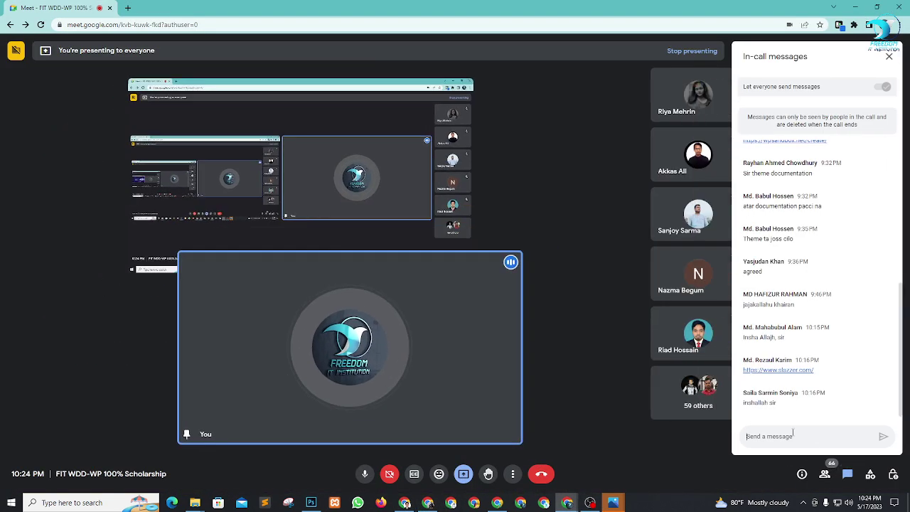
pyautogui.click(787, 438)
pyautogui.write('https://s.qpamlrgs8z8.eu1.wpsandbox.org/')
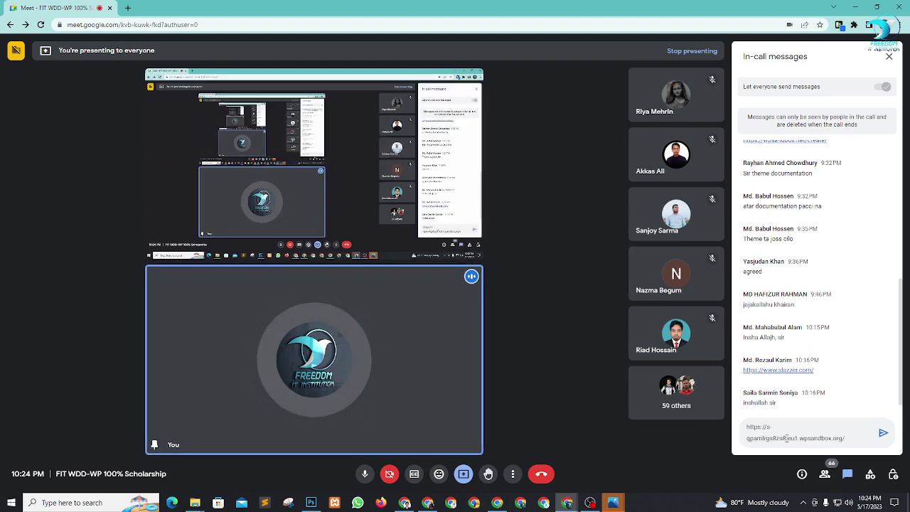
pyautogui.press('Return')
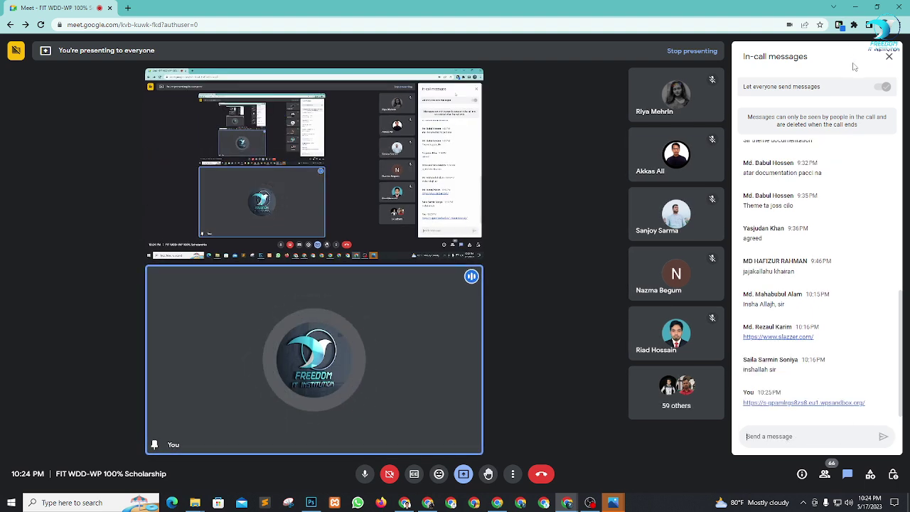
# Switch back to the Customizer in Chrome, set the header button text to "Boom & Cool" and publish the change
pyautogui.click(405, 503)
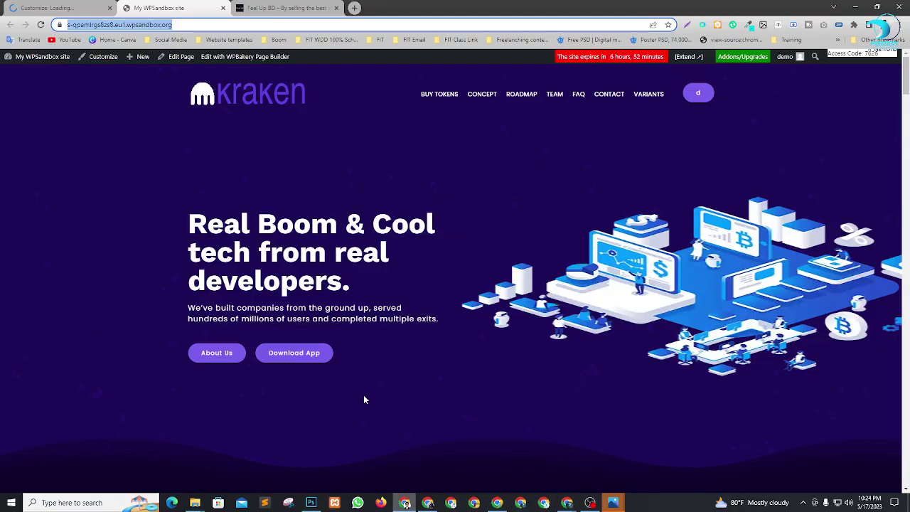
pyautogui.click(57, 7)
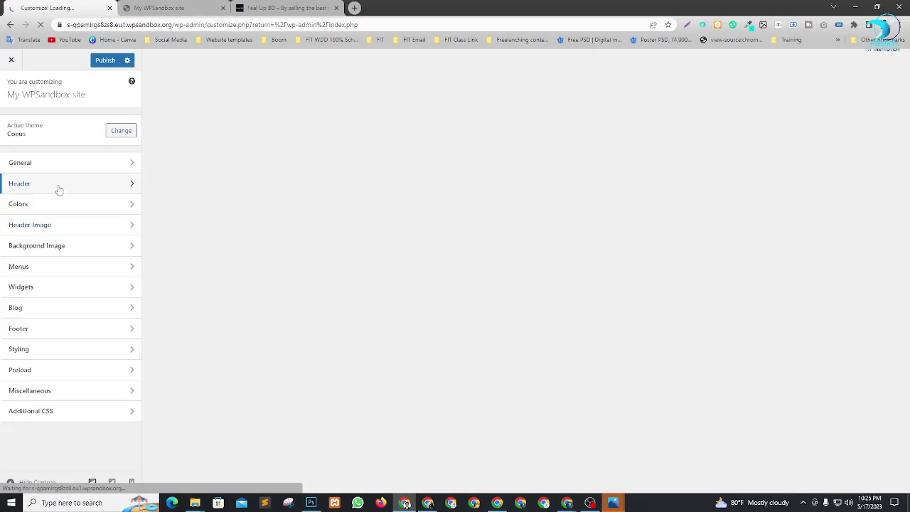
pyautogui.click(58, 186)
pyautogui.click(52, 145)
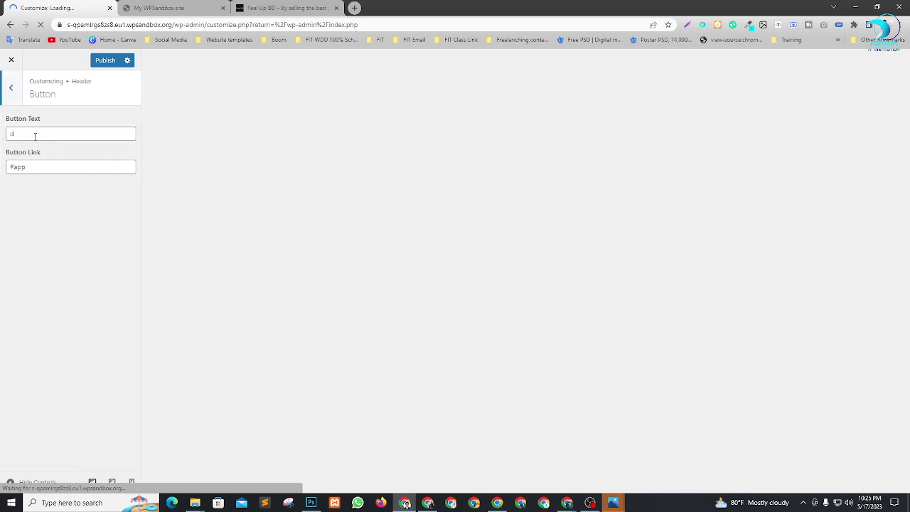
pyautogui.click(22, 133)
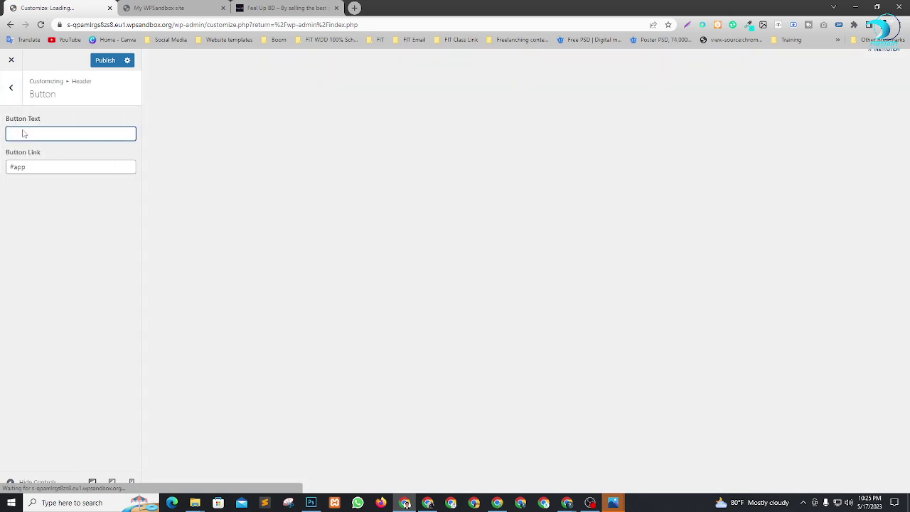
pyautogui.write('Boom & Cool')
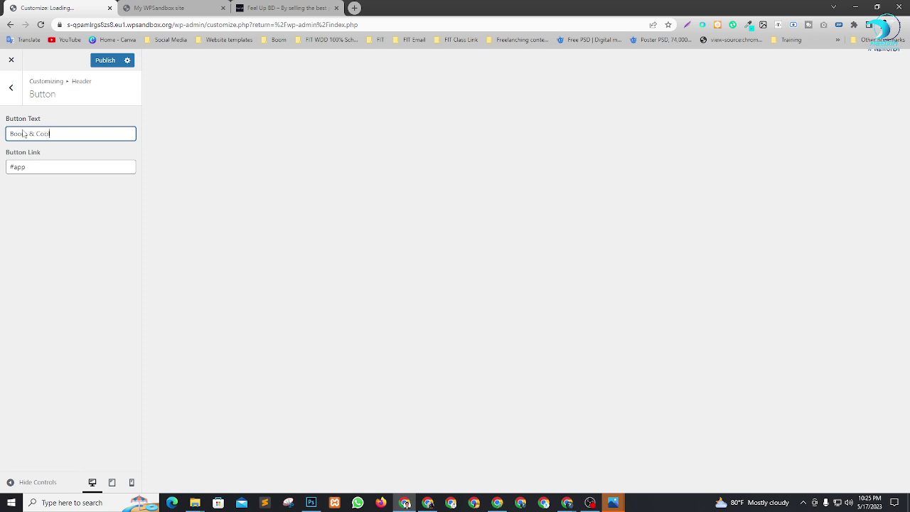
pyautogui.click(100, 62)
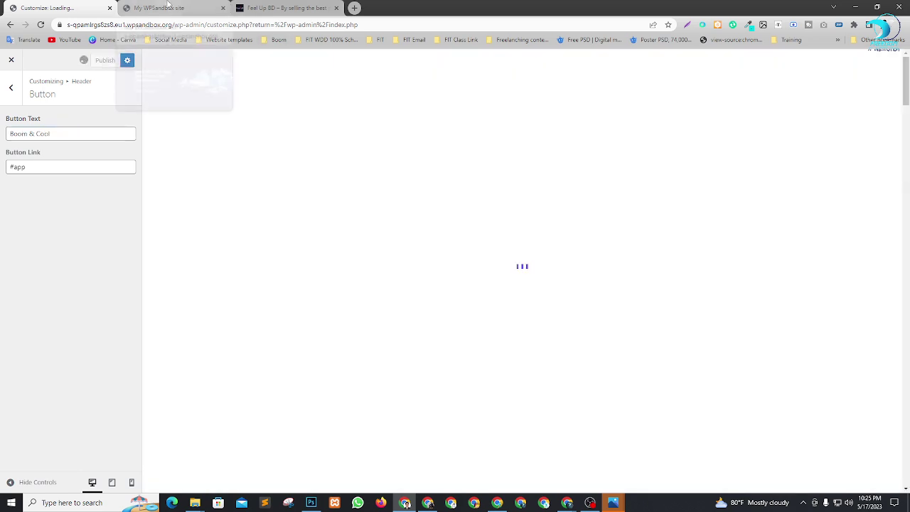
# Reload the live site and check the header button and the landing page sections down to the FAQ
pyautogui.click(167, 5)
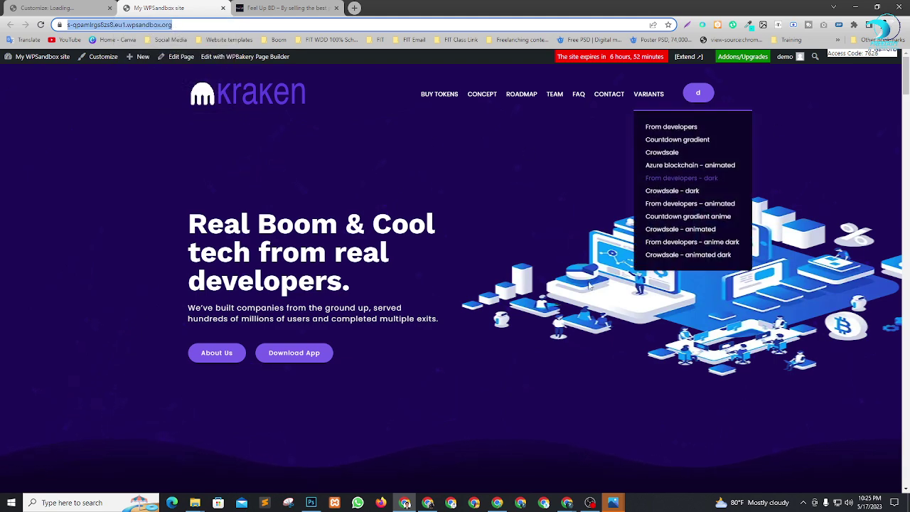
pyautogui.click(89, 8)
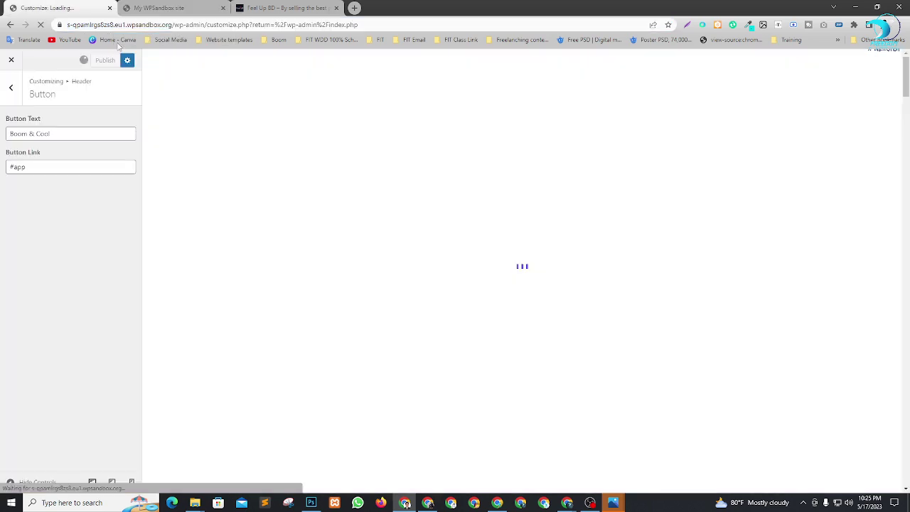
pyautogui.click(160, 9)
pyautogui.press('F5')
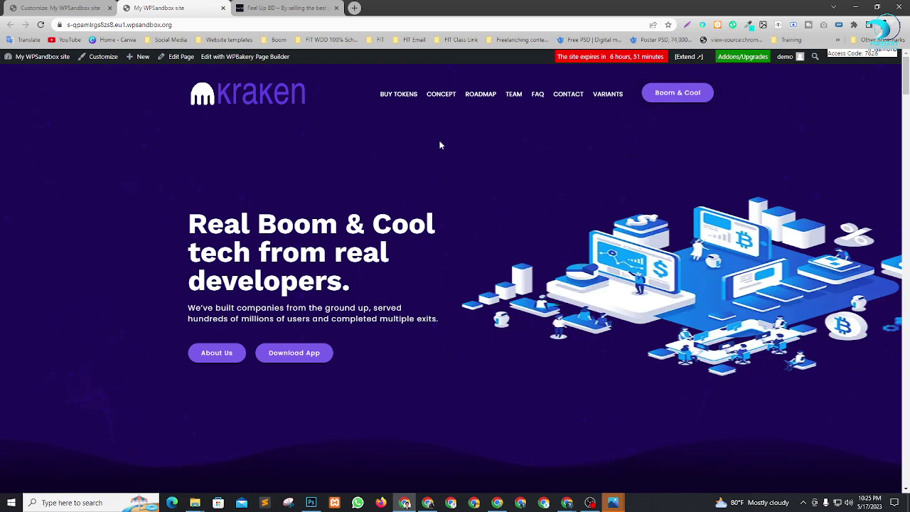
pyautogui.scroll(-15, 460, 184)
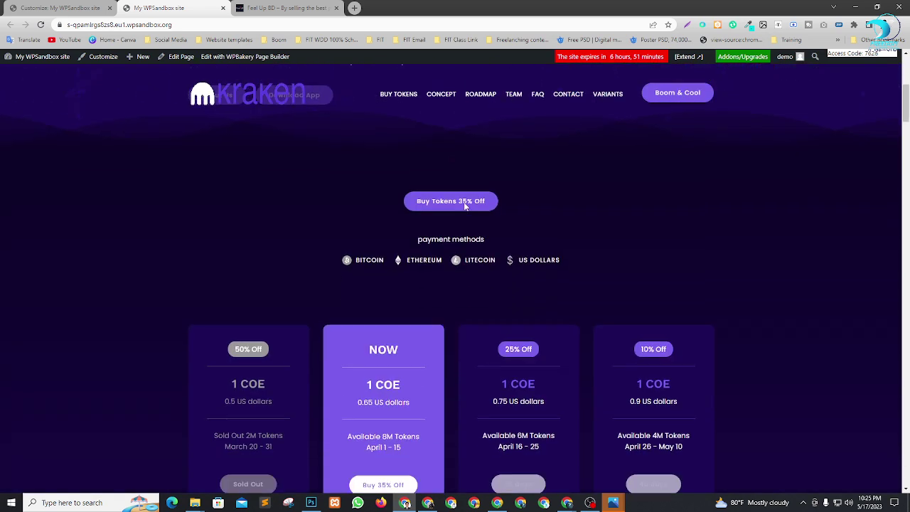
pyautogui.scroll(-15, 480, 209)
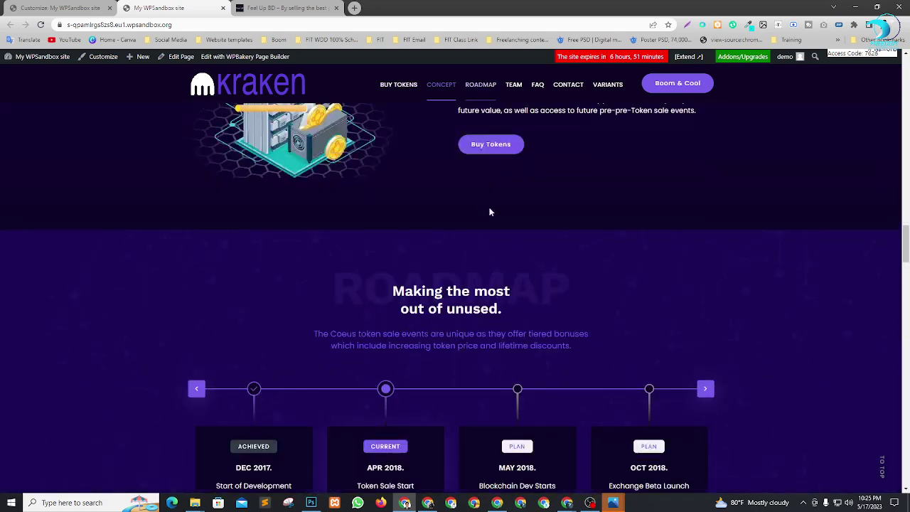
pyautogui.scroll(-15, 488, 218)
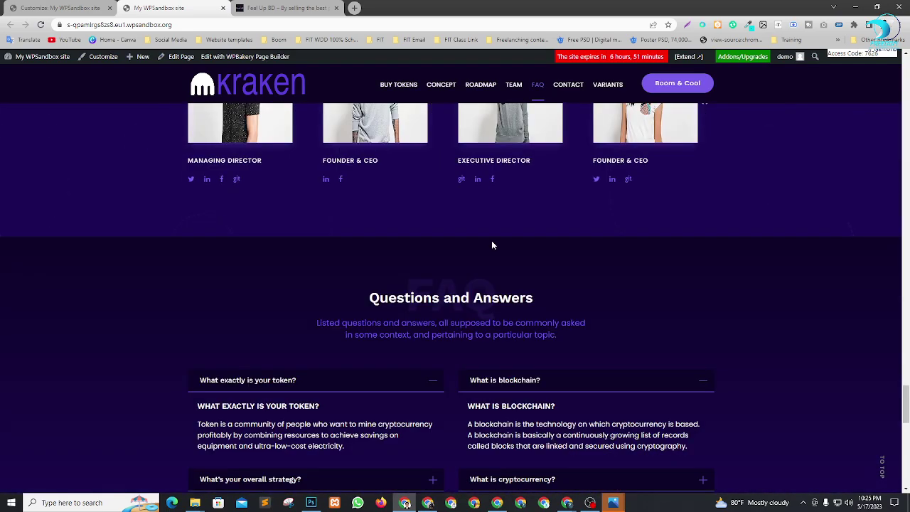
pyautogui.scroll(15, 460, 247)
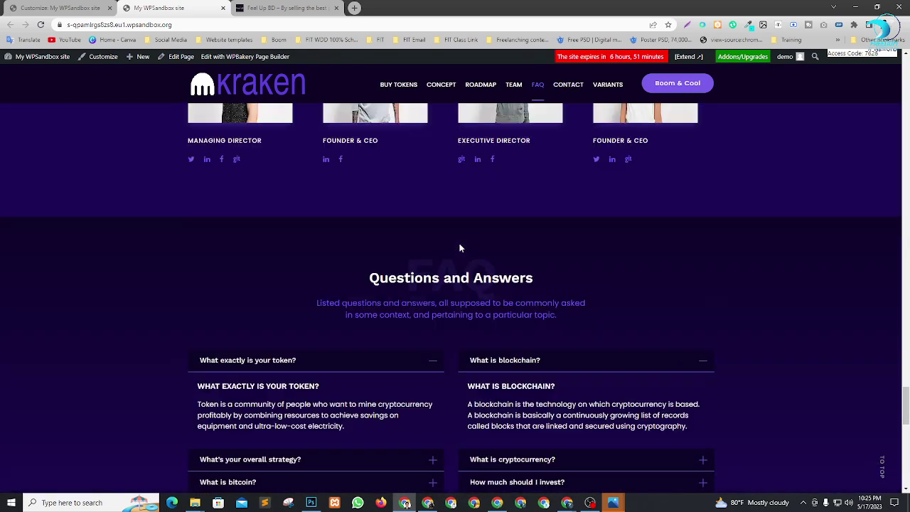
pyautogui.scroll(10, 459, 247)
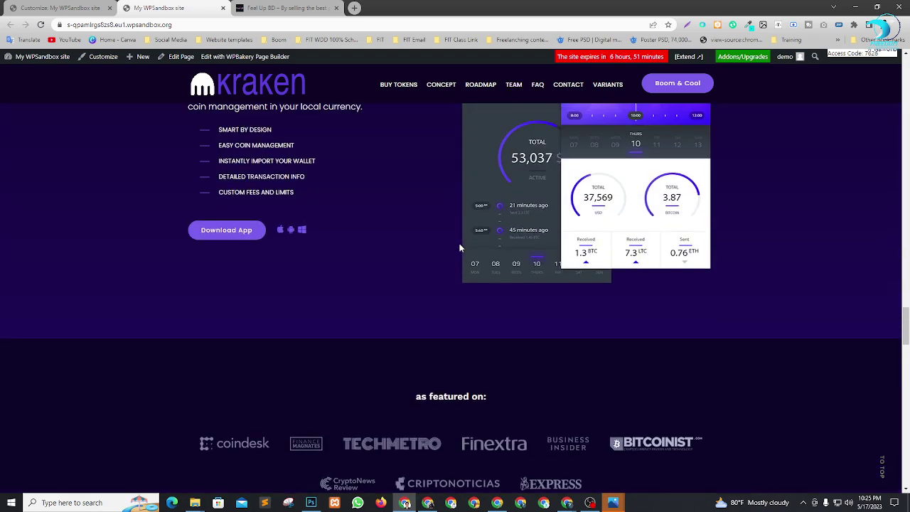
pyautogui.scroll(8, 459, 247)
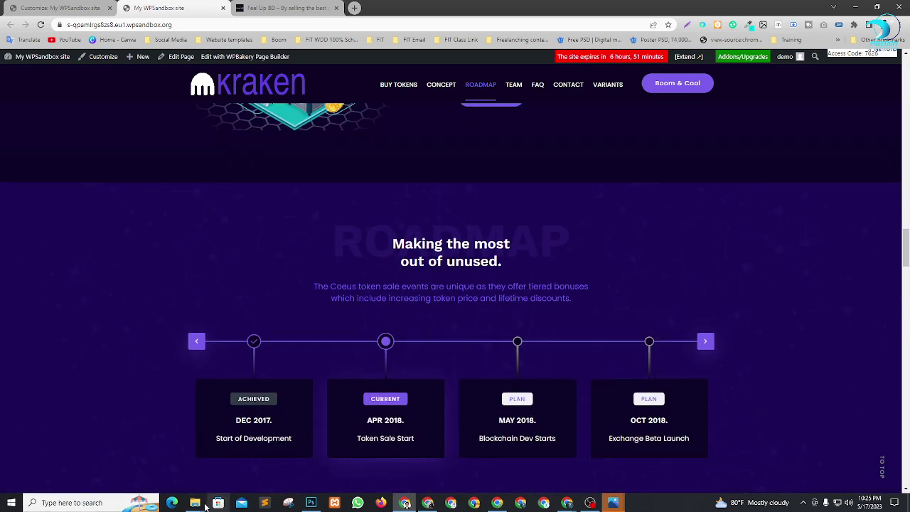
# Look through the Downloads and Desktop folders in File Explorer, close it and minimize the open browser, meeting and image windows
pyautogui.click(203, 506)
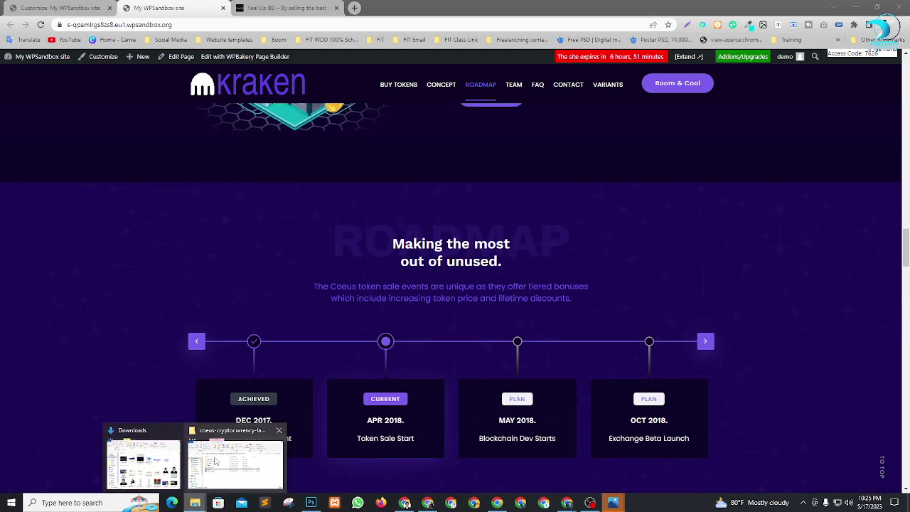
pyautogui.click(142, 462)
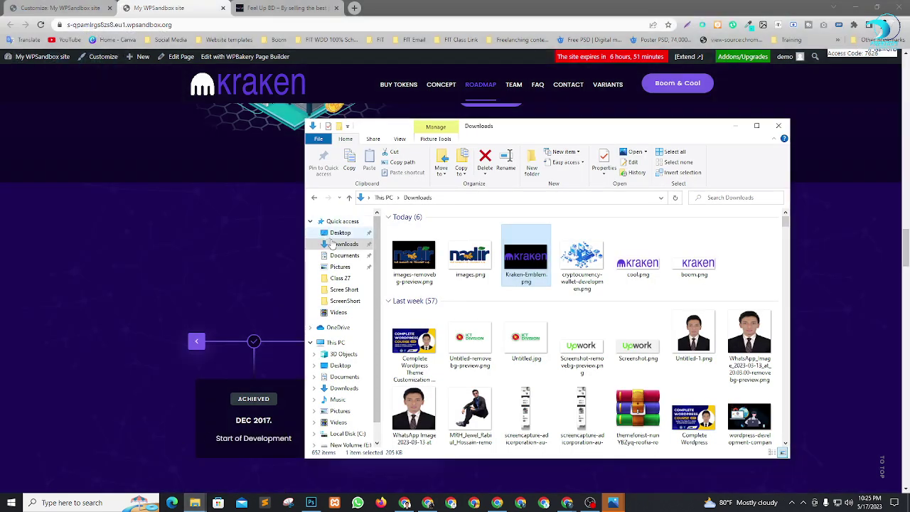
pyautogui.click(340, 233)
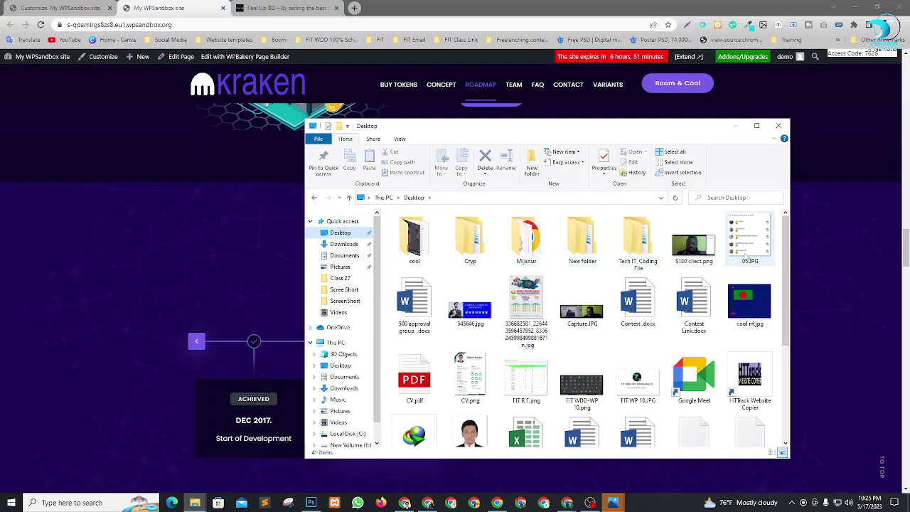
pyautogui.click(778, 126)
pyautogui.click(856, 6)
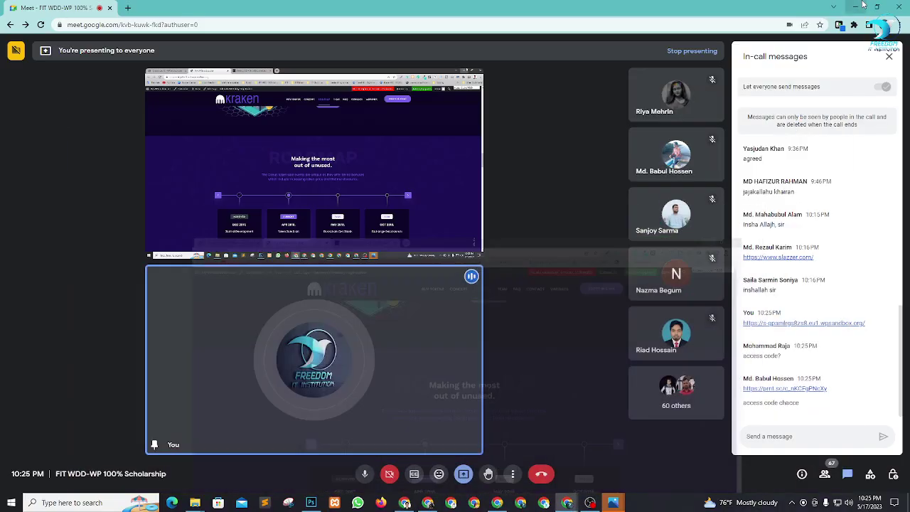
pyautogui.click(857, 6)
pyautogui.click(857, 6)
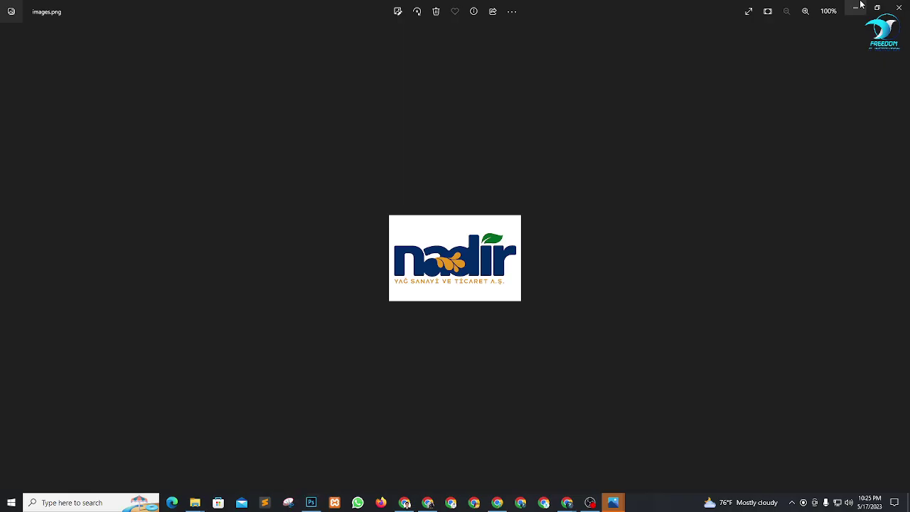
pyautogui.click(857, 6)
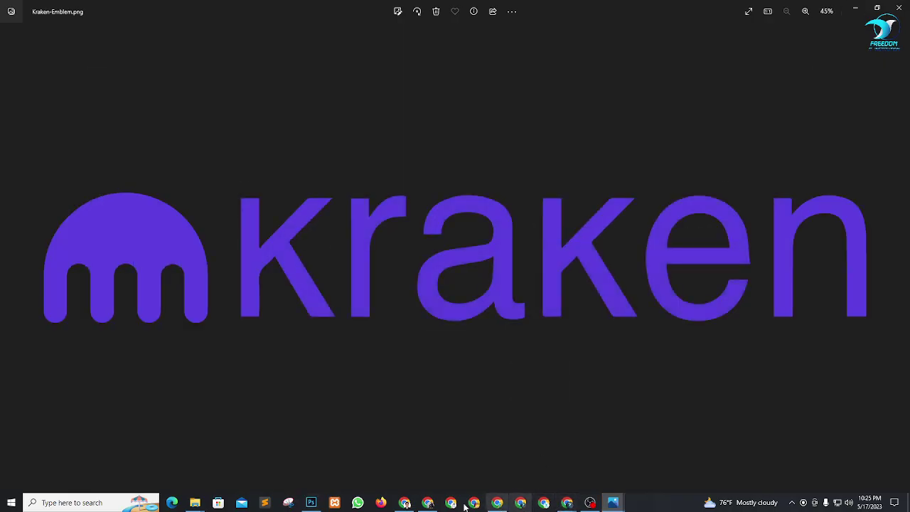
# Copy the sandbox site's access code from the live page, send it in the Google Meet chat and close the chat
pyautogui.click(405, 502)
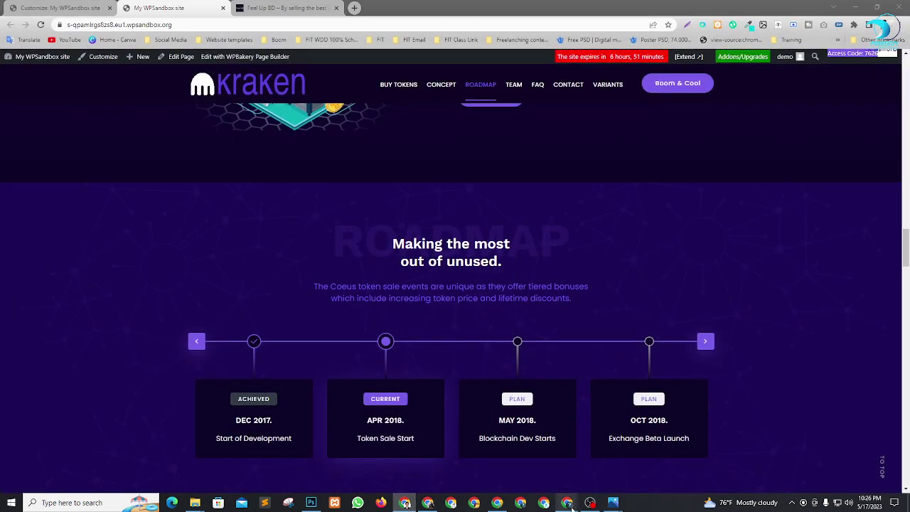
pyautogui.click(512, 466)
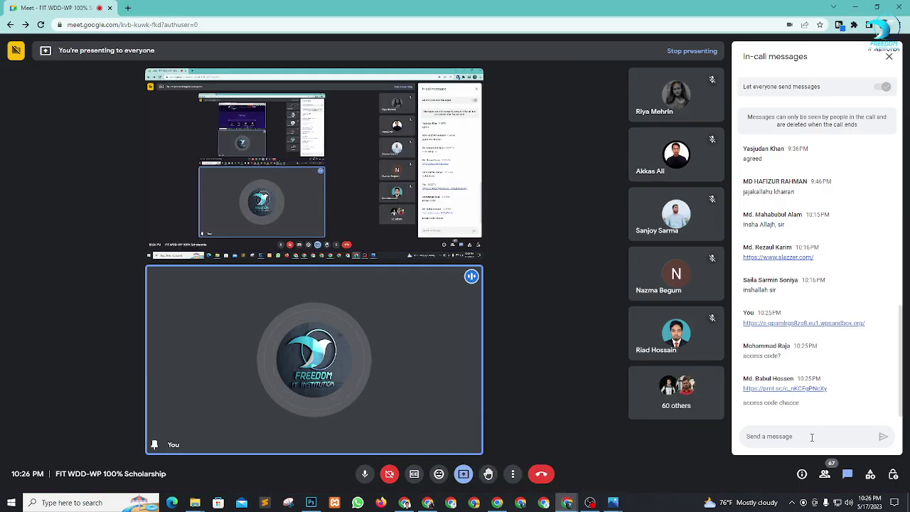
pyautogui.hotkey('ctrl', 'v')
pyautogui.press('Return')
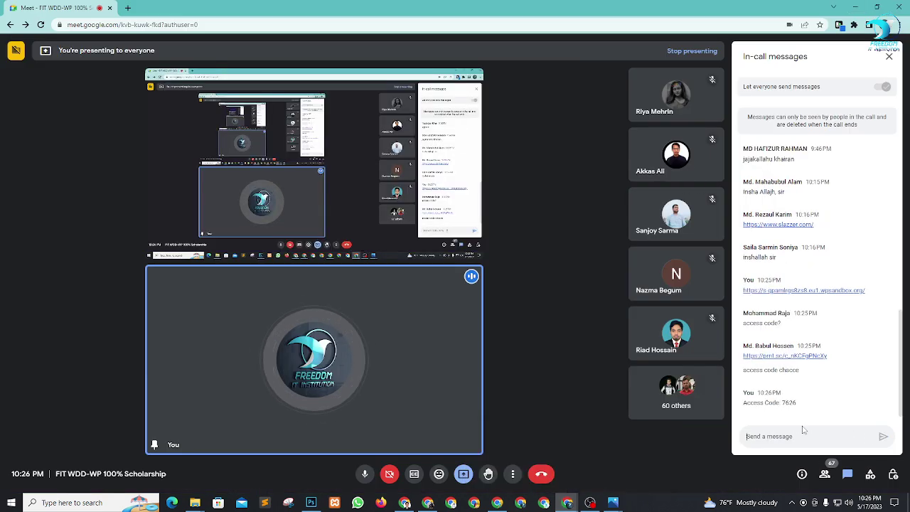
pyautogui.doubleClick(788, 402)
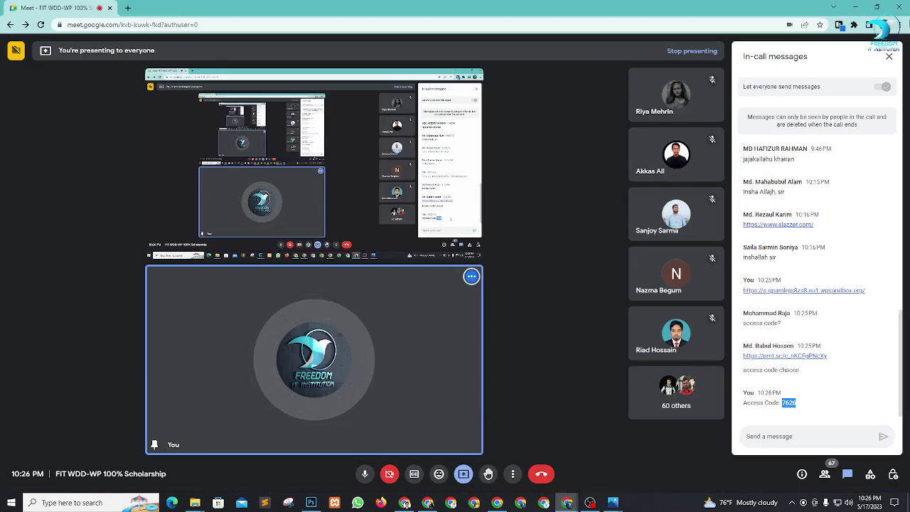
pyautogui.click(890, 57)
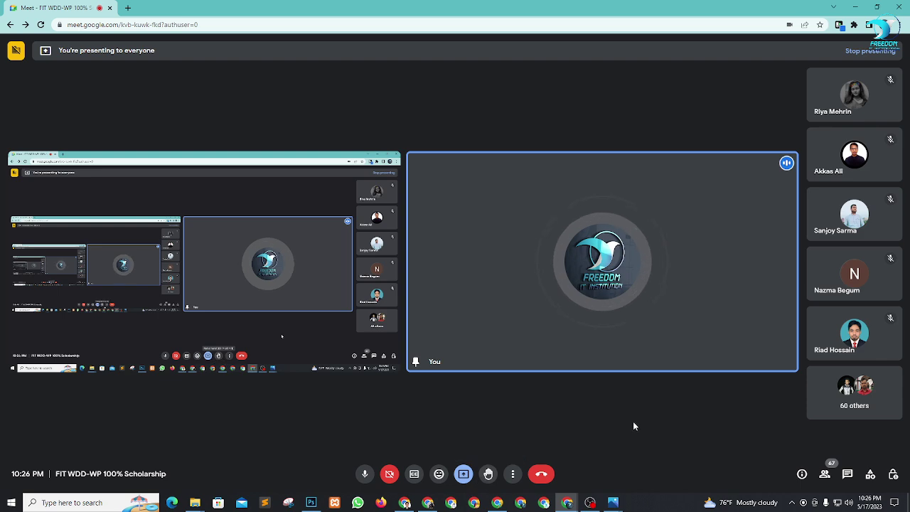
pyautogui.click(427, 502)
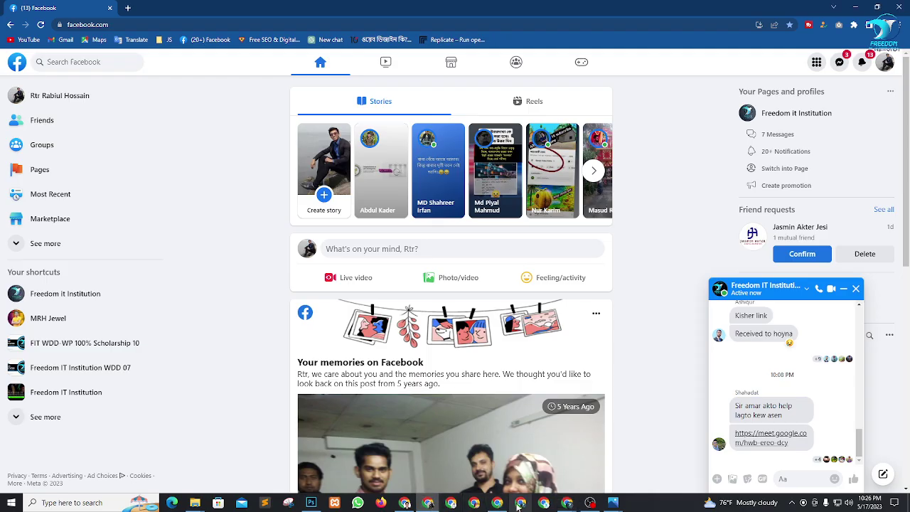
pyautogui.scroll(-3, 674, 429)
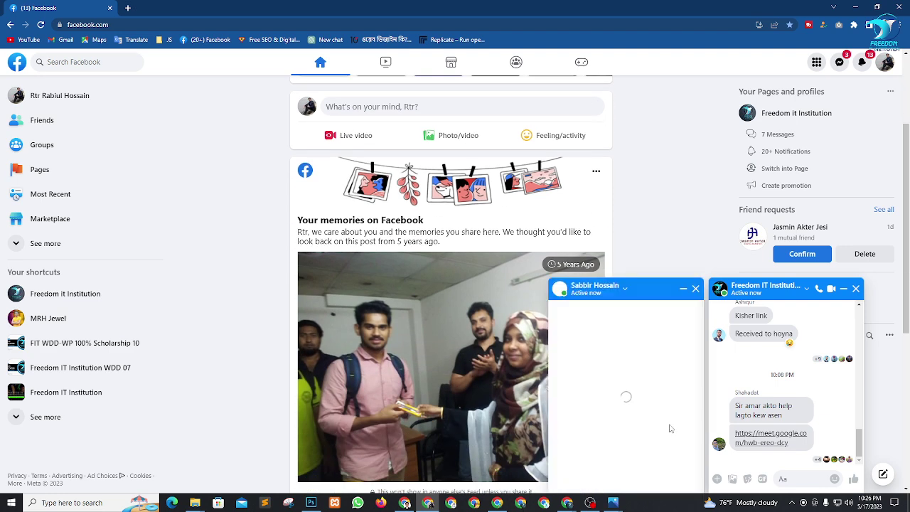
pyautogui.scroll(3, 668, 428)
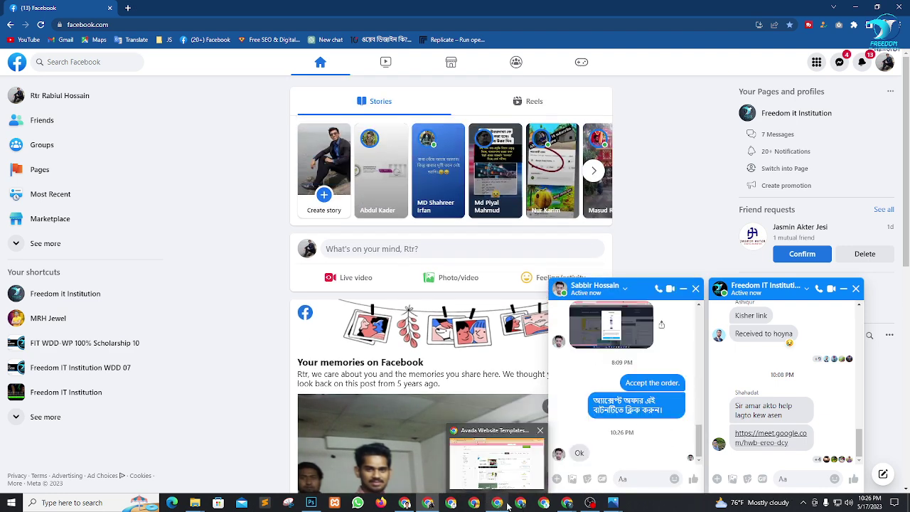
# Switch to the live sandbox site in Chrome and review the landing page's hero and Concept sections
pyautogui.click(406, 502)
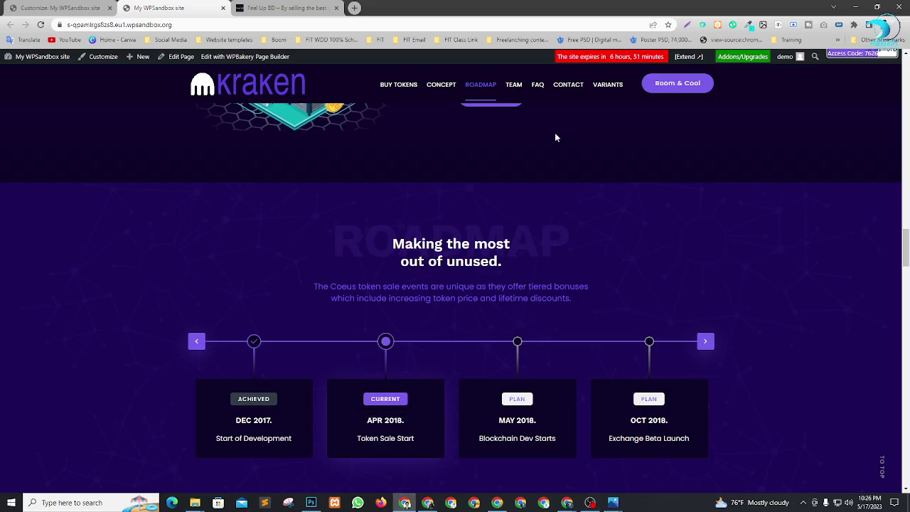
pyautogui.scroll(10, 473, 151)
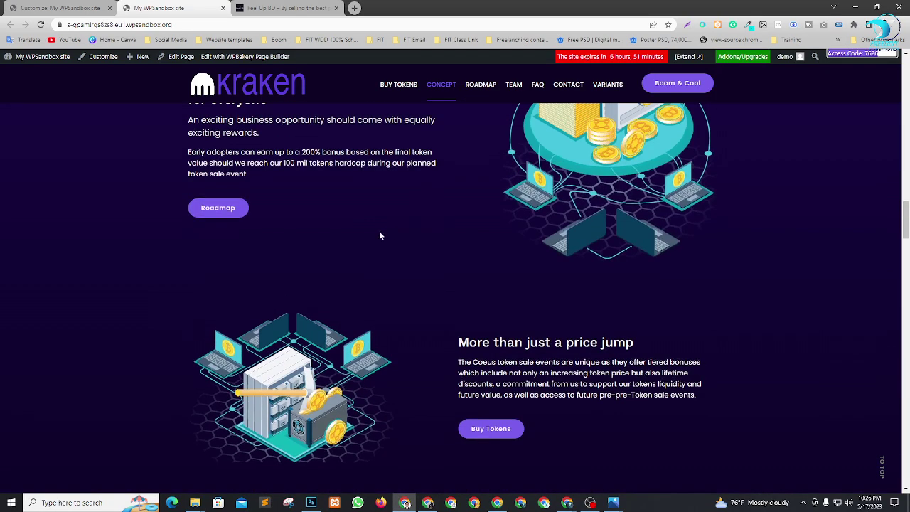
pyautogui.scroll(5, 489, 183)
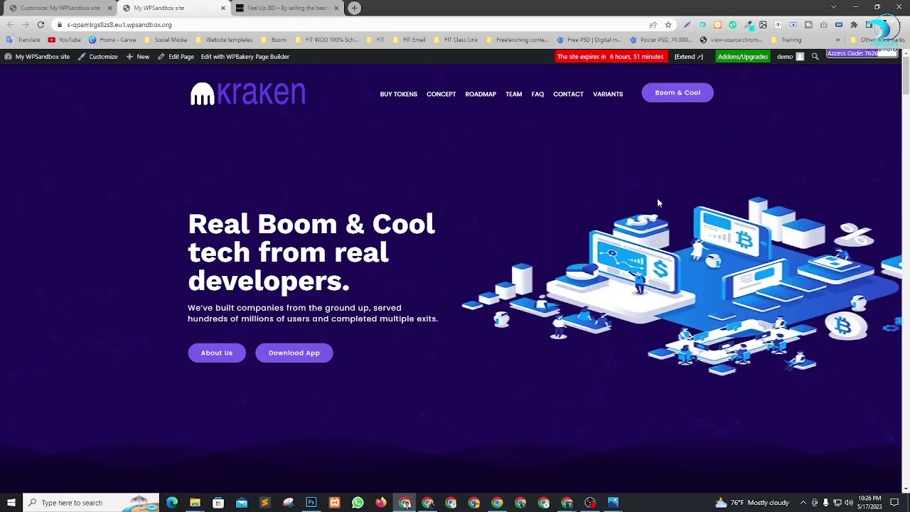
pyautogui.scroll(-15, 657, 203)
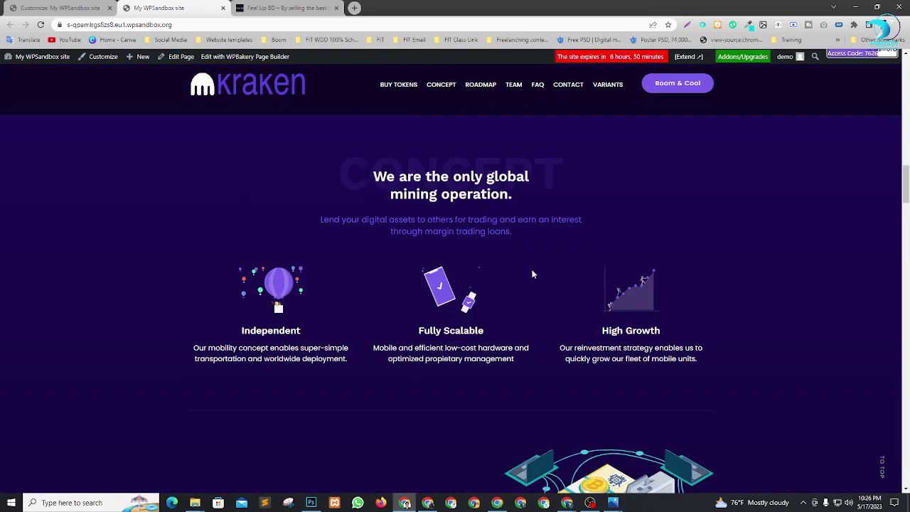
pyautogui.scroll(-7, 532, 274)
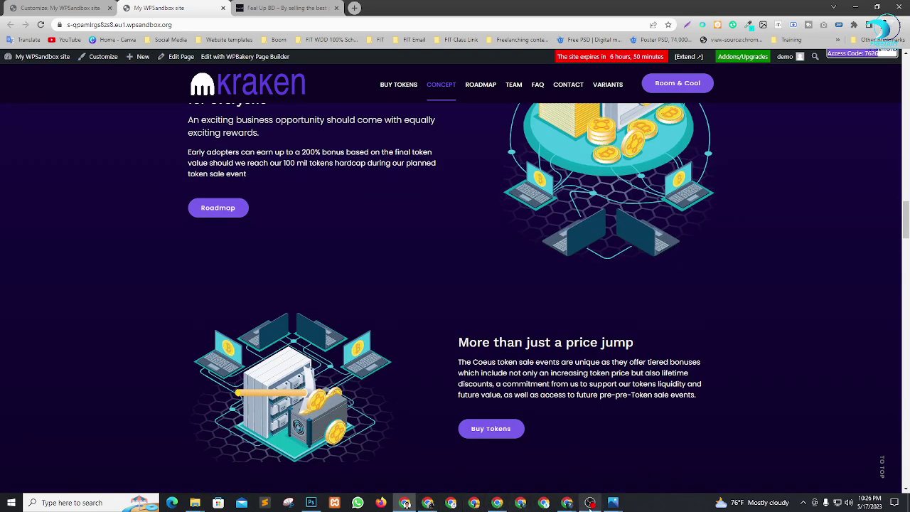
# Return to the Google Meet call, mute the speaking participant for everyone and remove them from the call
pyautogui.moveTo(569, 506)
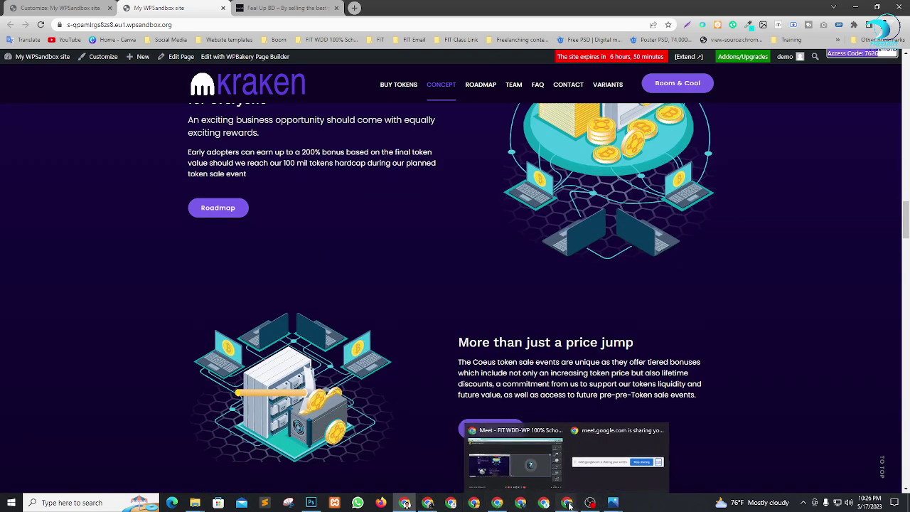
pyautogui.click(516, 461)
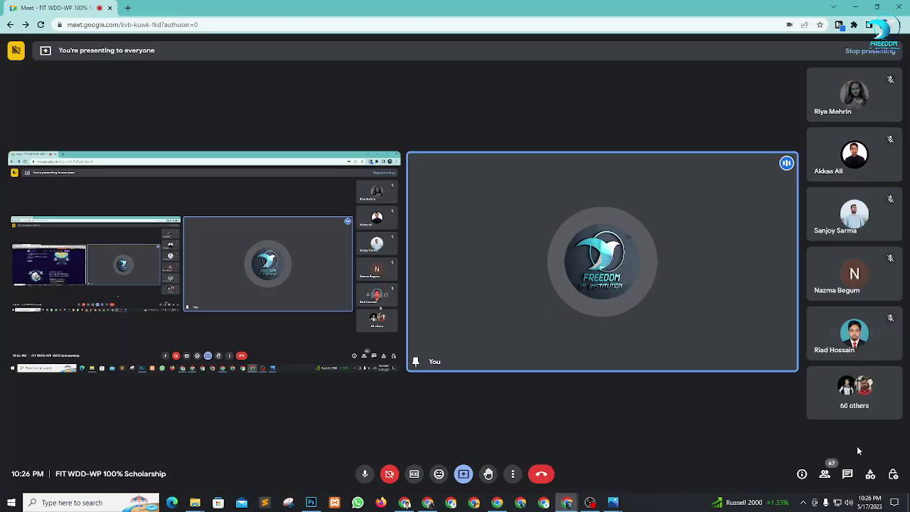
pyautogui.click(824, 473)
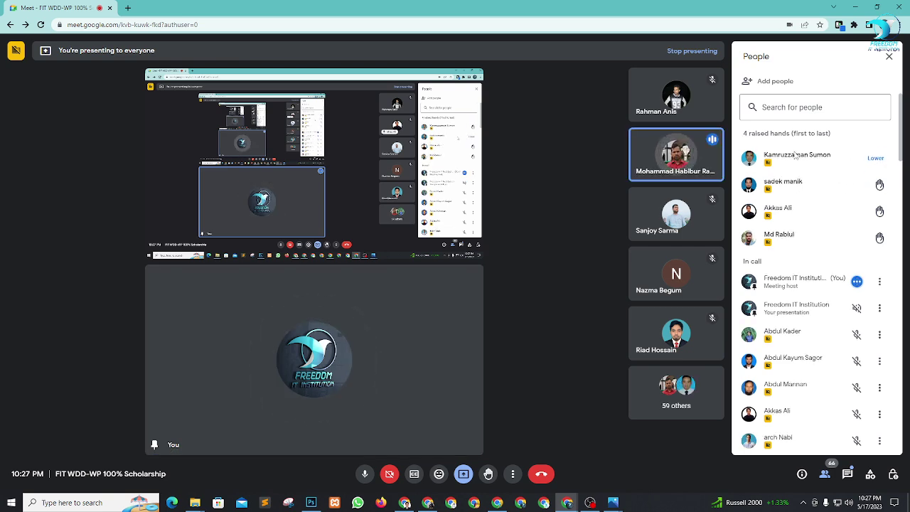
pyautogui.click(675, 153)
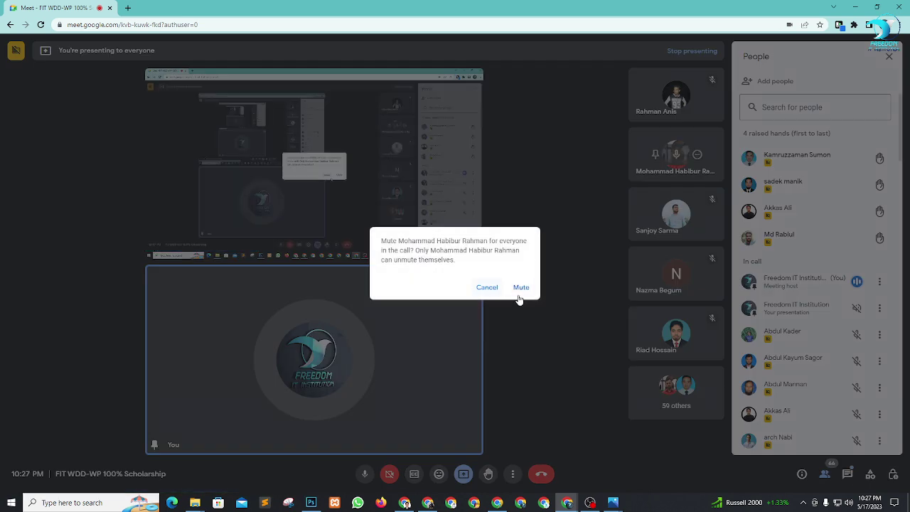
pyautogui.press('Return')
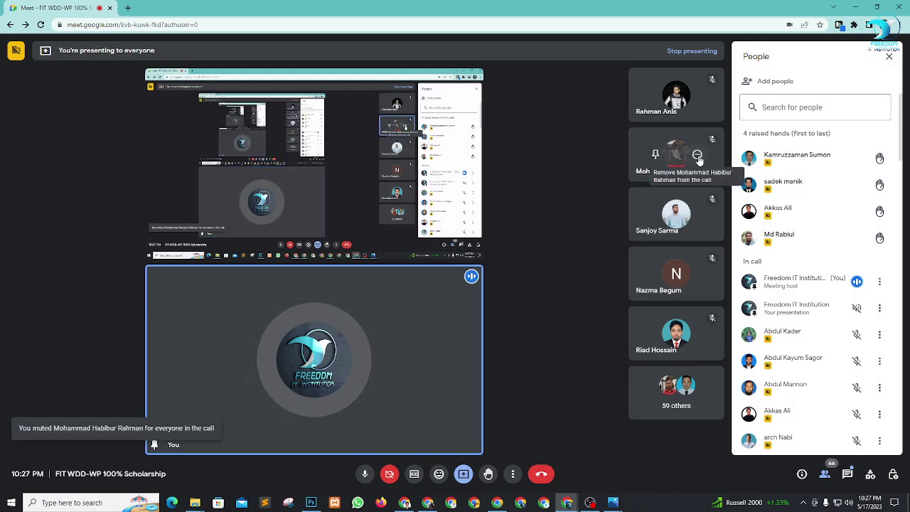
pyautogui.click(698, 155)
pyautogui.click(535, 307)
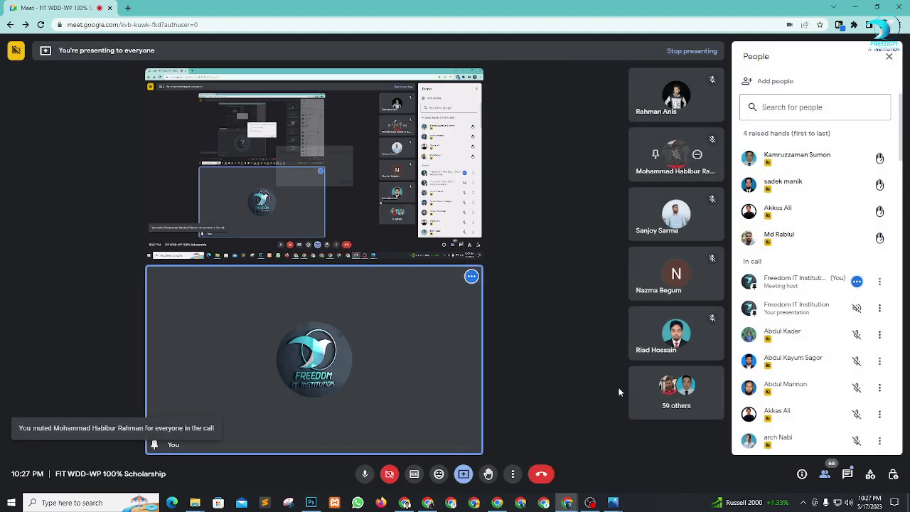
# Pin the first participant with a raised hand to the screen and close the participant list
pyautogui.moveTo(819, 180)
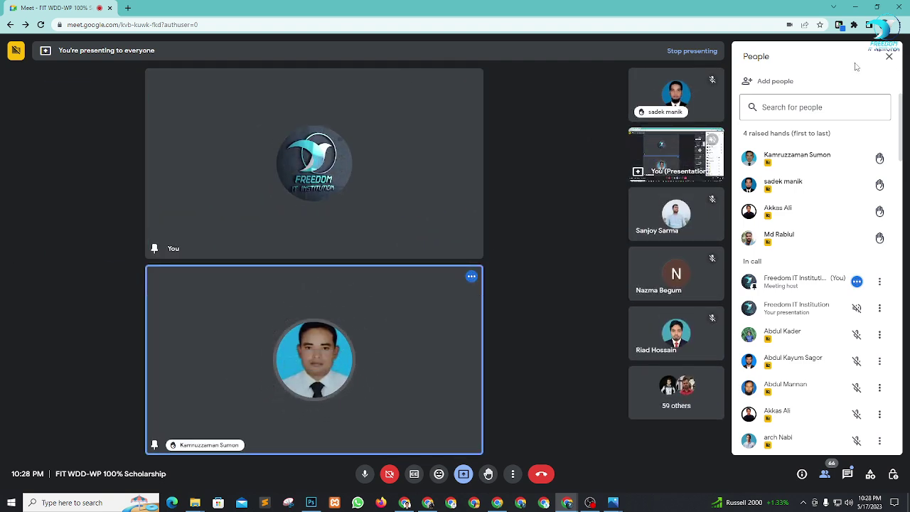
pyautogui.click(889, 56)
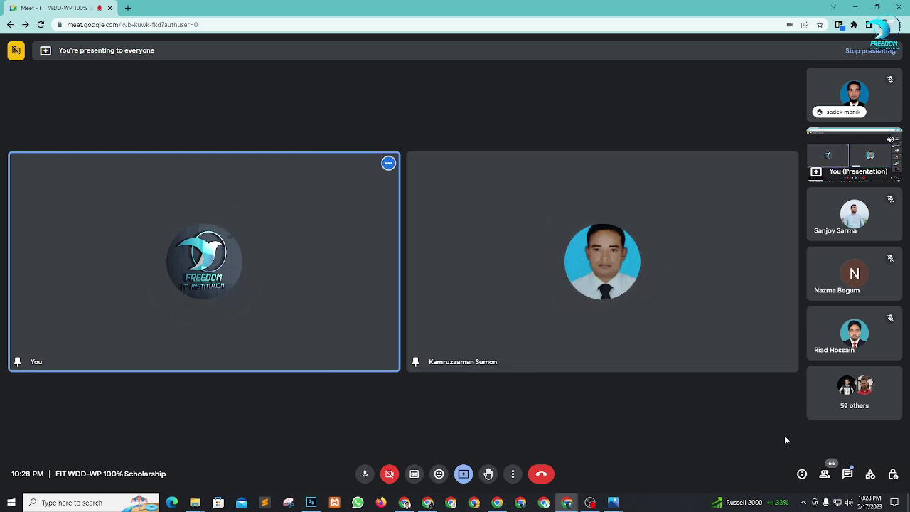
# Admit the participant waiting to join and replace the pinned participant with the one who is speaking
pyautogui.click(825, 474)
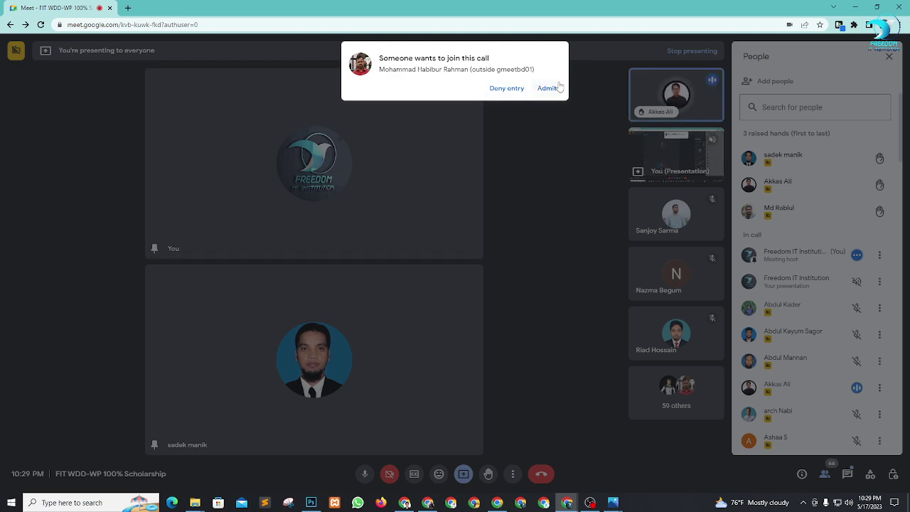
pyautogui.click(559, 84)
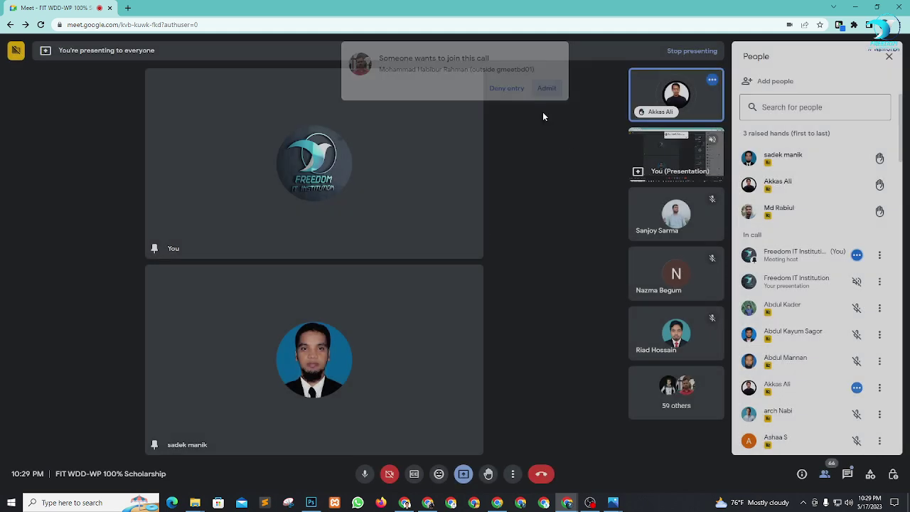
pyautogui.click(292, 360)
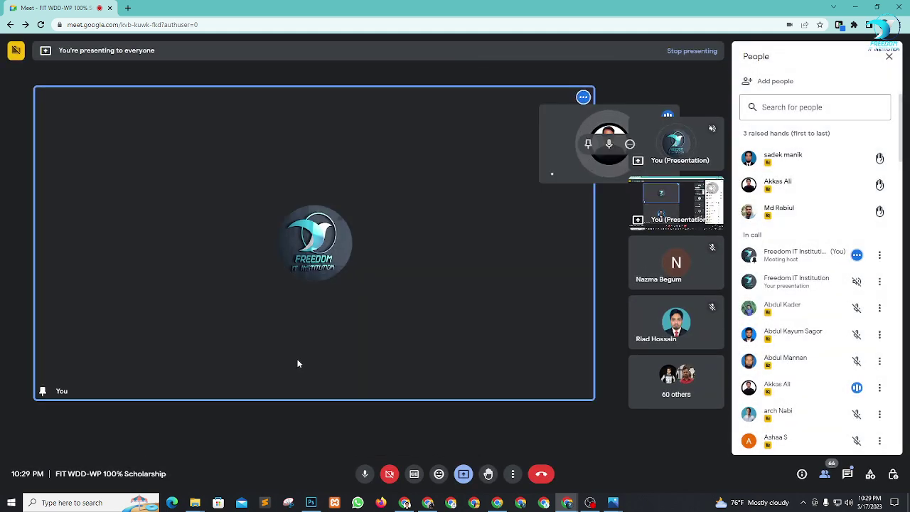
pyautogui.click(657, 95)
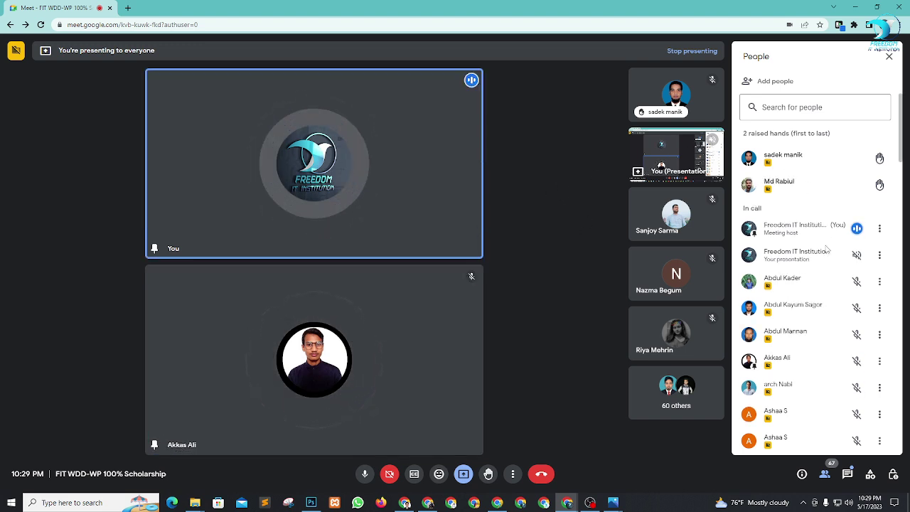
# Pin the speaking participant with the raised hand and unpin the muted participant in black
pyautogui.scroll(-4, 827, 330)
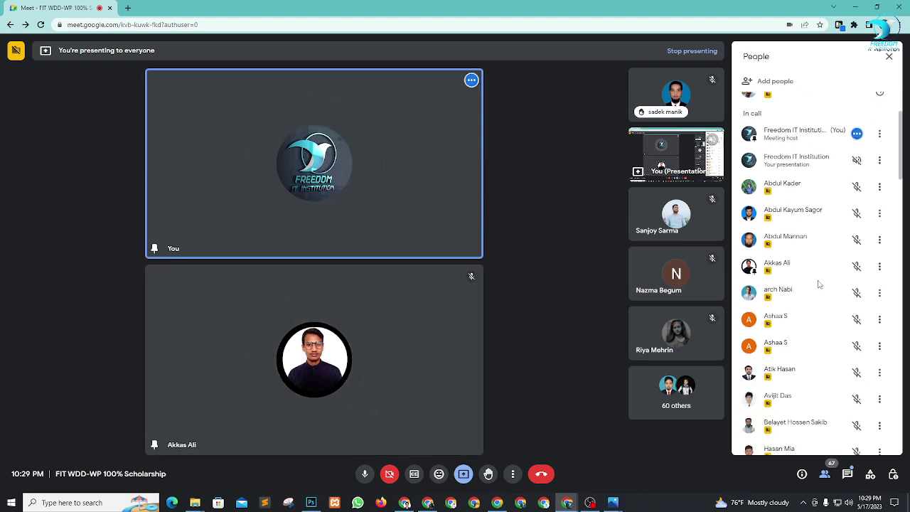
pyautogui.scroll(-2, 822, 271)
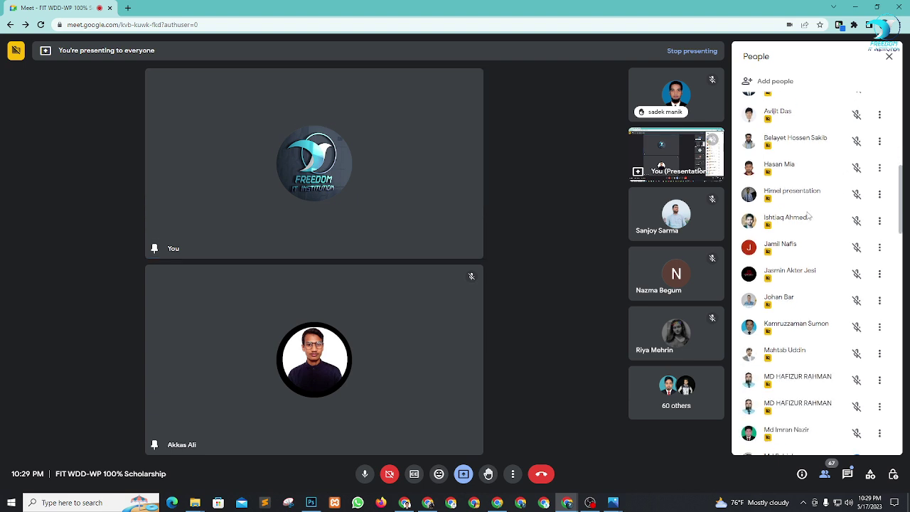
pyautogui.scroll(-1, 808, 222)
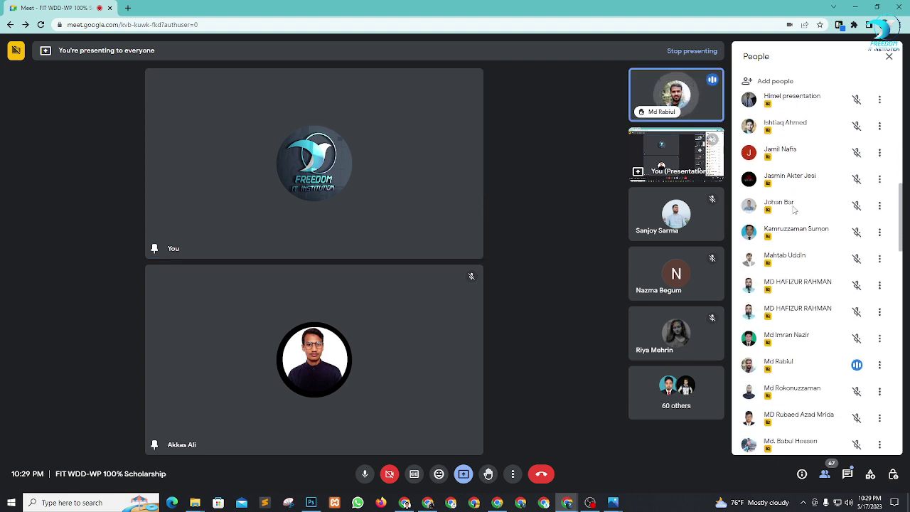
pyautogui.click(658, 94)
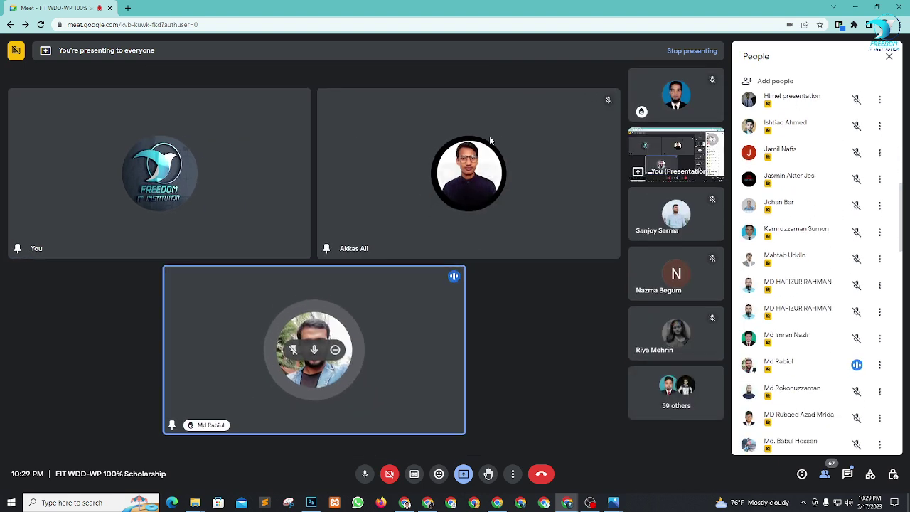
pyautogui.click(448, 174)
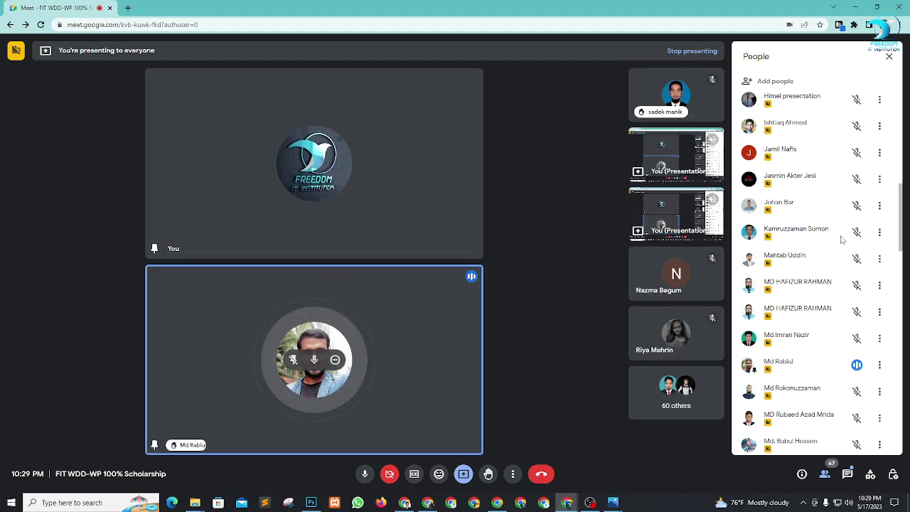
# Pin the participant pictured in a blue striped shirt, replacing the previously pinned participant
pyautogui.scroll(-1, 801, 232)
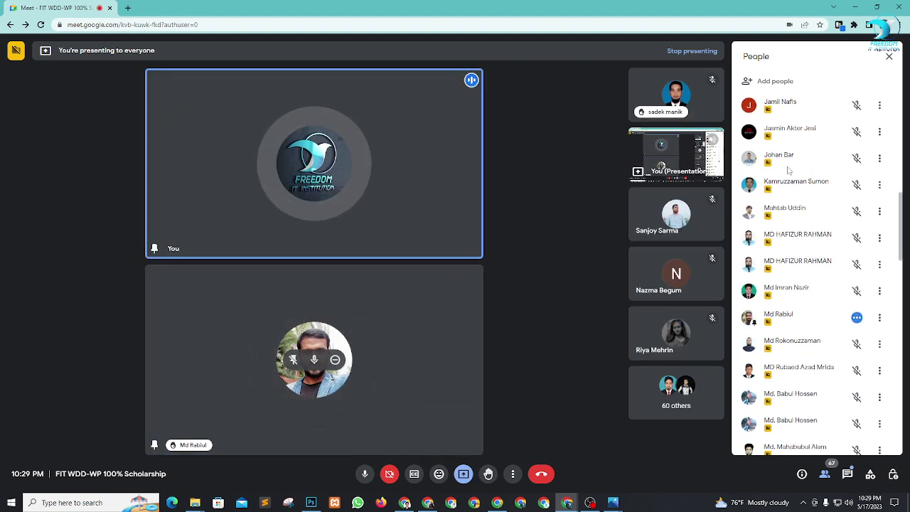
pyautogui.click(880, 158)
pyautogui.click(803, 180)
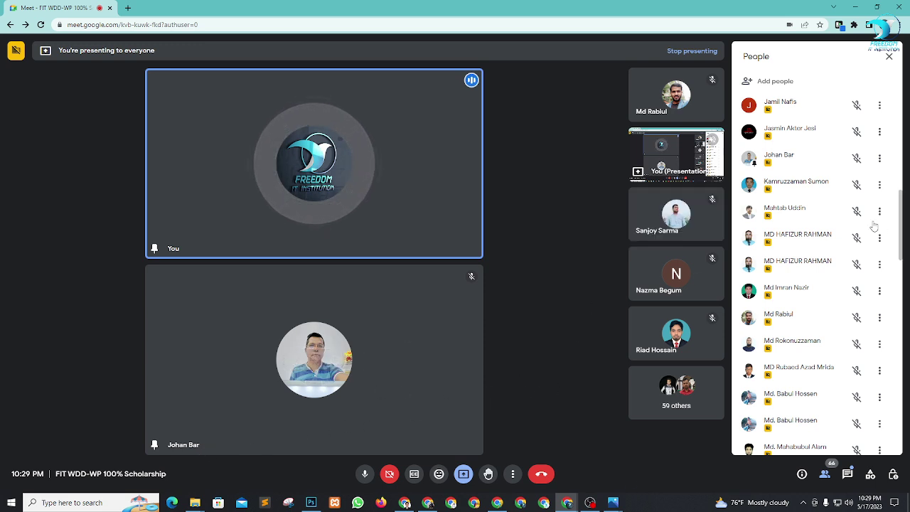
# Pin the participant pictured in a grey suit and unpin the one in the blue striped shirt
pyautogui.scroll(-1, 807, 199)
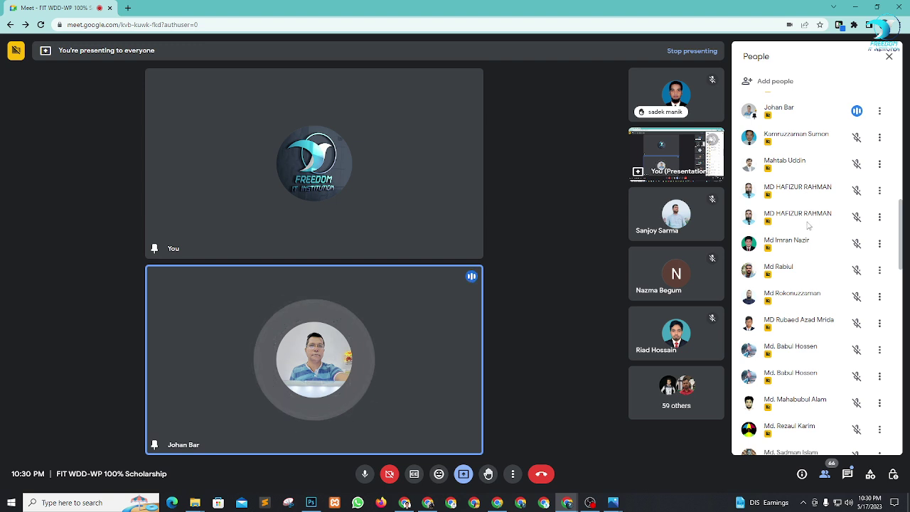
pyautogui.scroll(-1, 808, 228)
pyautogui.scroll(1, 816, 213)
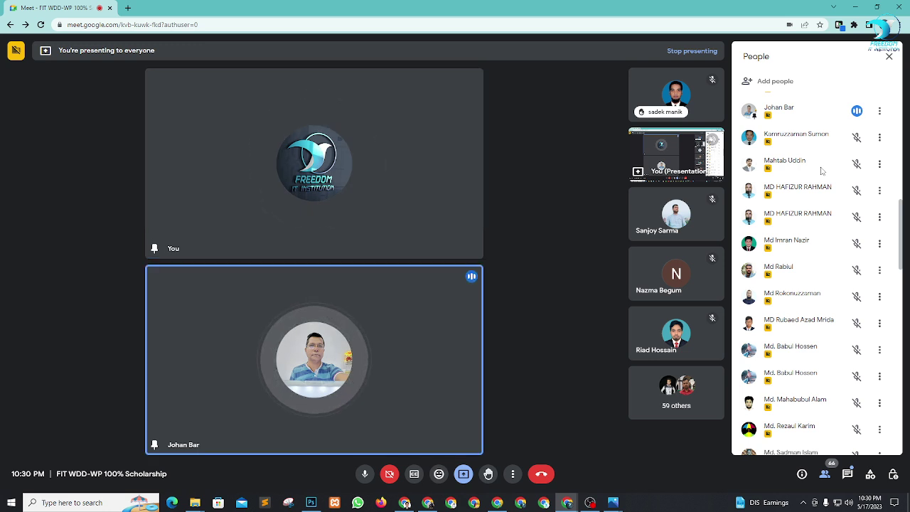
pyautogui.click(880, 164)
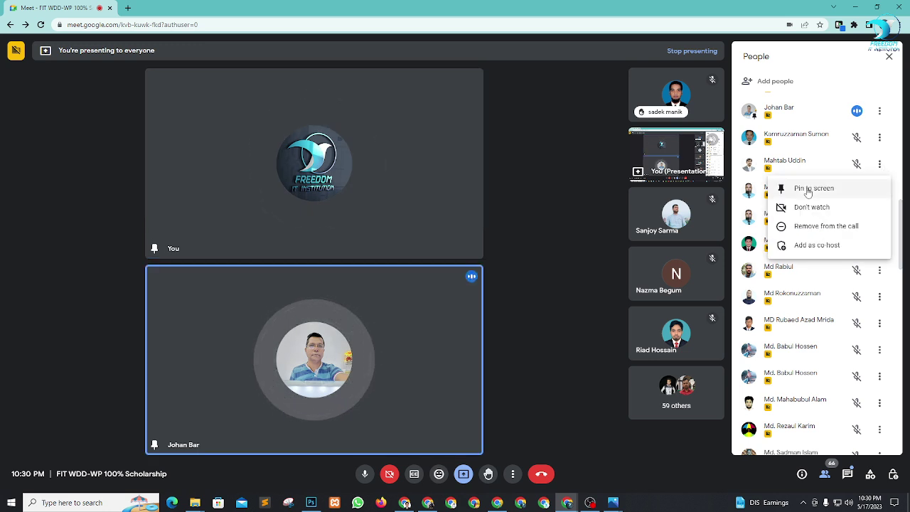
pyautogui.click(811, 189)
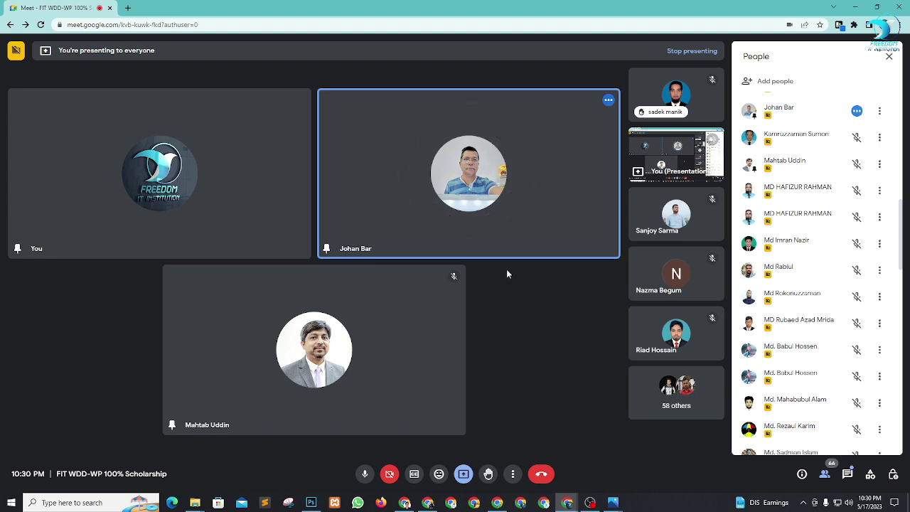
pyautogui.moveTo(435, 190)
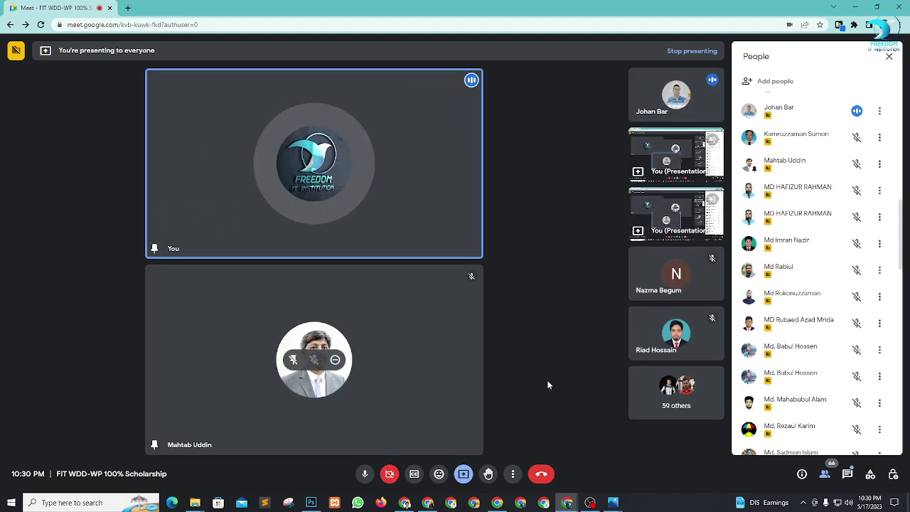
# Find the participant with the heart-shaped profile picture in the participant list and pin them to the screen
pyautogui.scroll(-4, 782, 299)
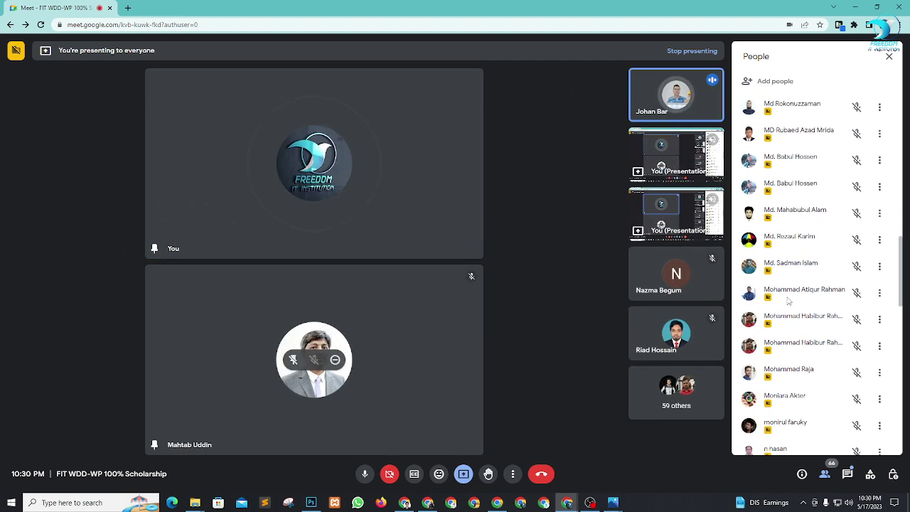
pyautogui.scroll(-2, 788, 303)
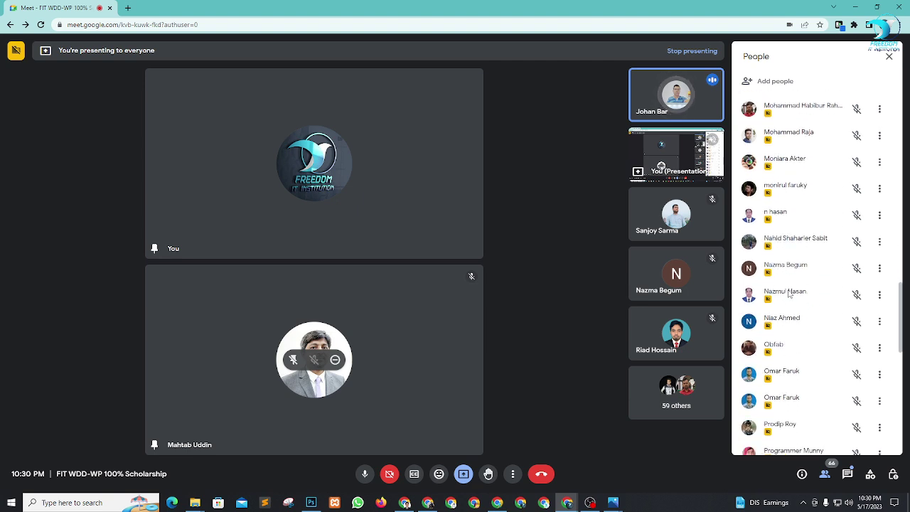
pyautogui.click(886, 165)
pyautogui.click(825, 188)
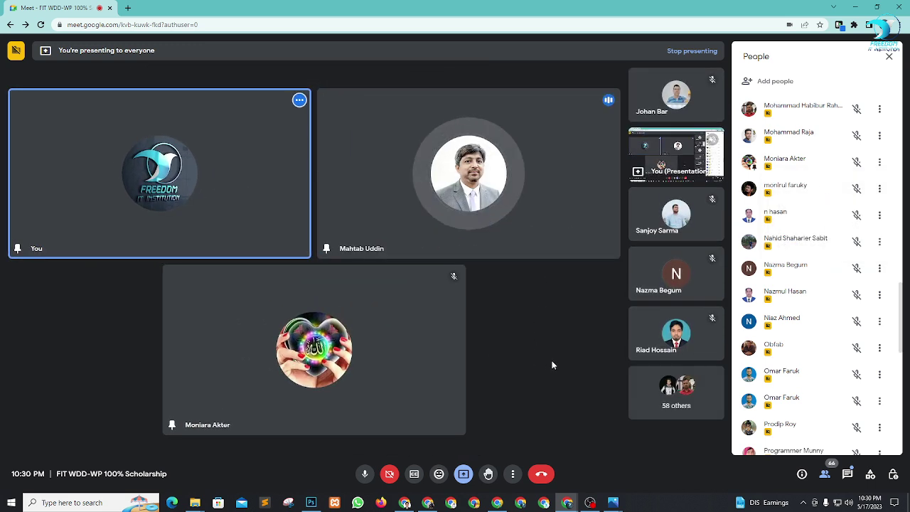
# Look through the participant list and unpin the participant pictured in a grey suit
pyautogui.scroll(-3, 798, 271)
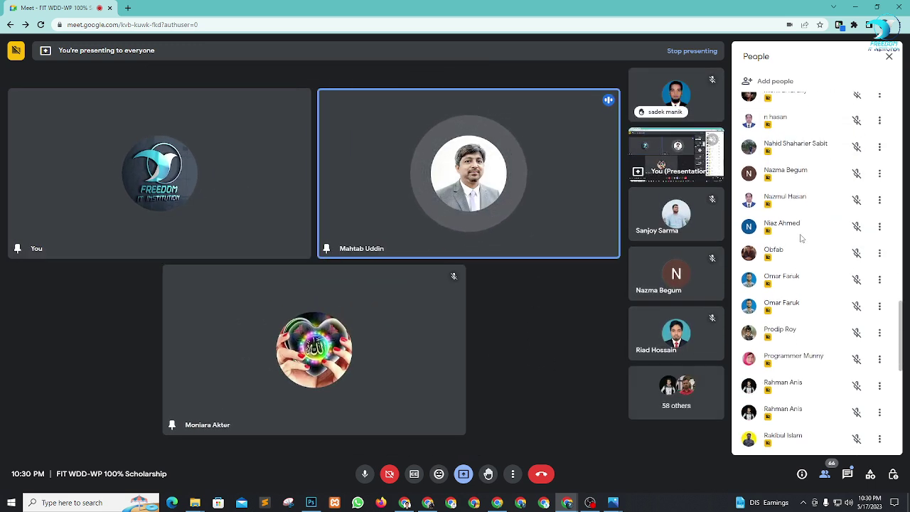
pyautogui.scroll(-3, 800, 277)
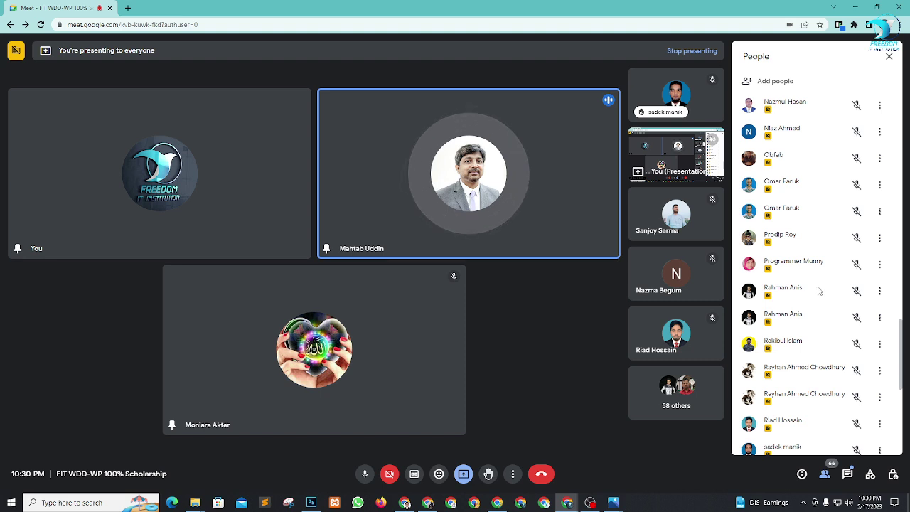
pyautogui.scroll(-1, 820, 290)
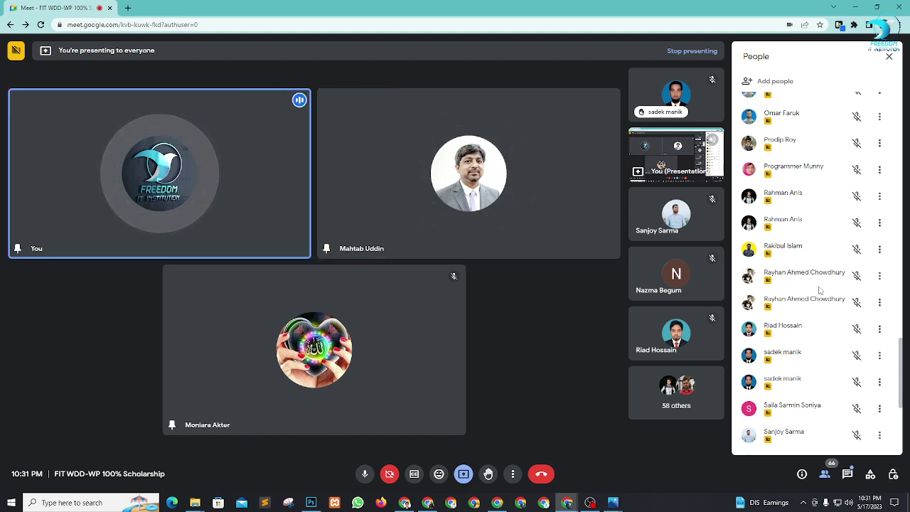
pyautogui.moveTo(447, 182)
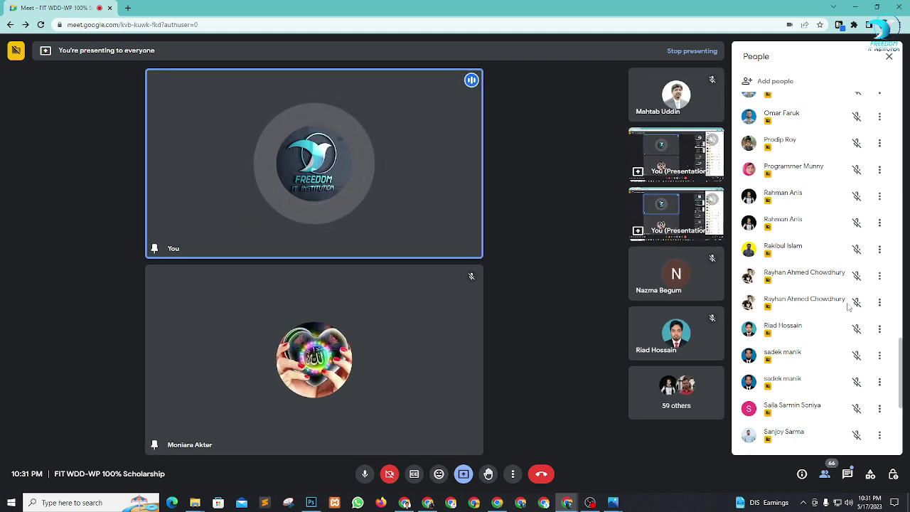
# Remove the pinned participant with the heart-shaped profile picture from the call, without reporting or blocking them
pyautogui.scroll(-2, 817, 206)
pyautogui.scroll(-2, 821, 211)
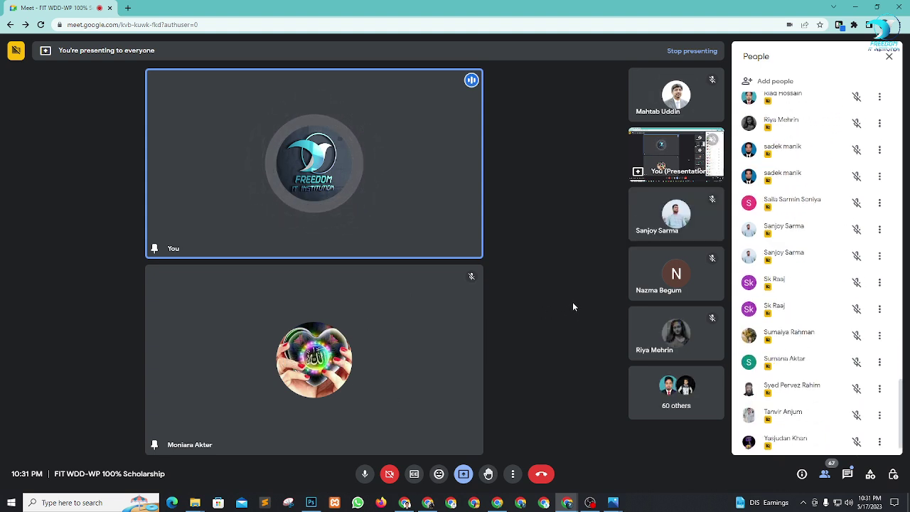
pyautogui.click(335, 360)
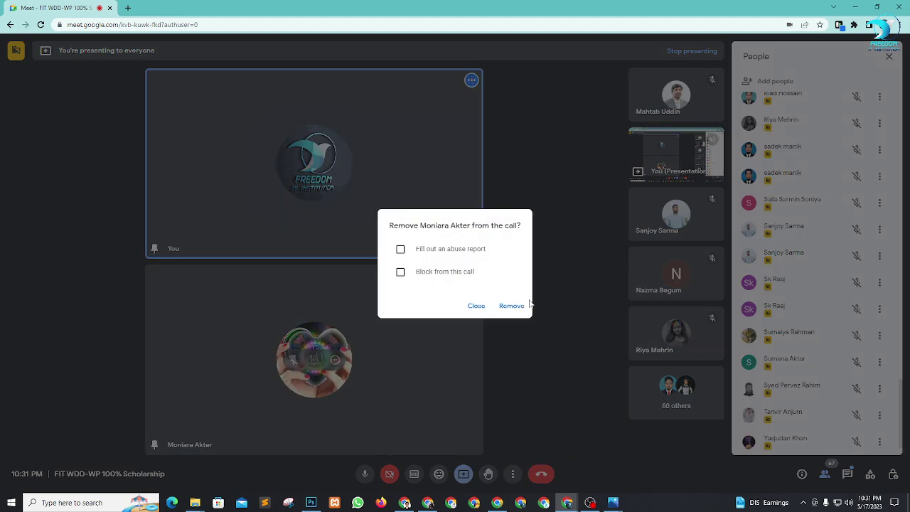
pyautogui.click(528, 305)
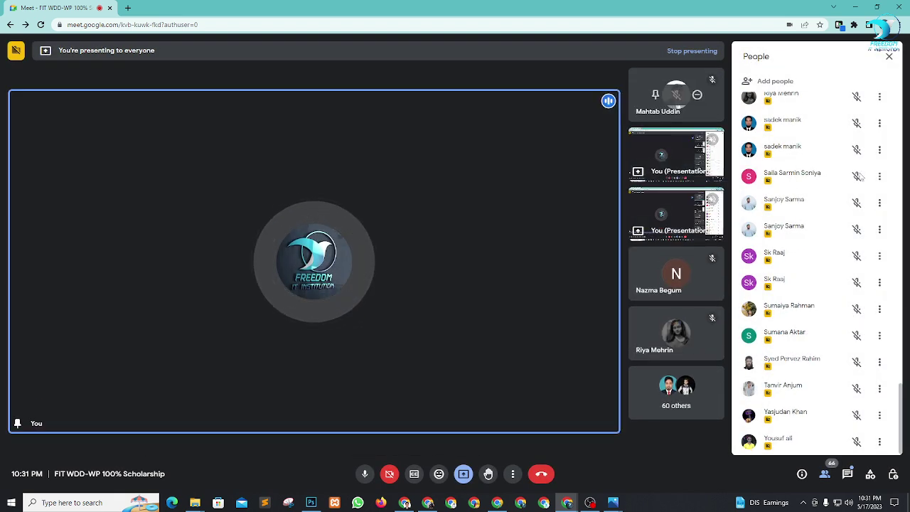
# Pin the participant with the pink letter S avatar to the screen and remove them from the call
pyautogui.click(880, 176)
pyautogui.click(797, 200)
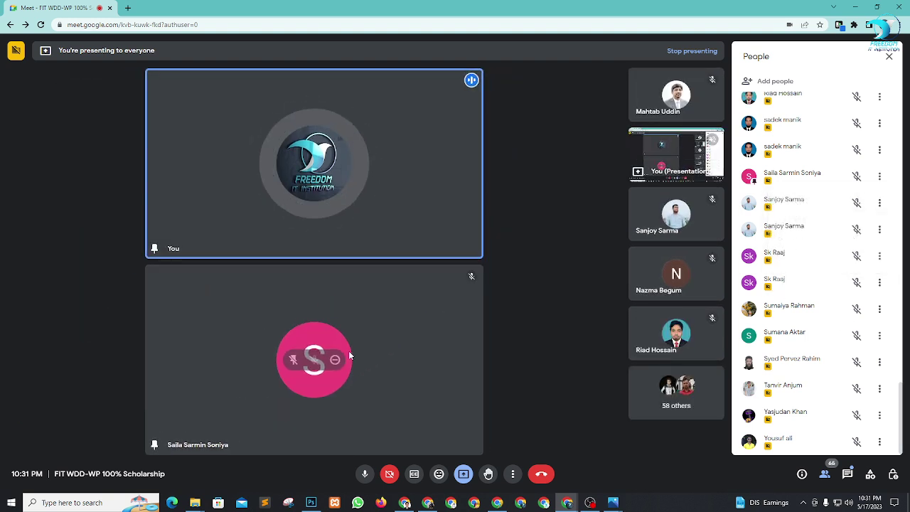
pyautogui.click(335, 359)
pyautogui.click(521, 306)
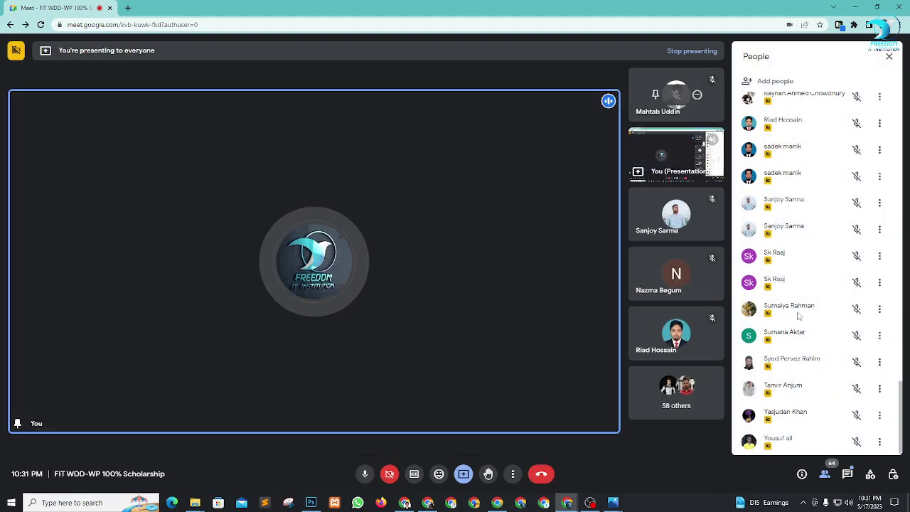
# Pin the participant with the sunflower profile picture to the screen
pyautogui.click(879, 311)
pyautogui.click(813, 338)
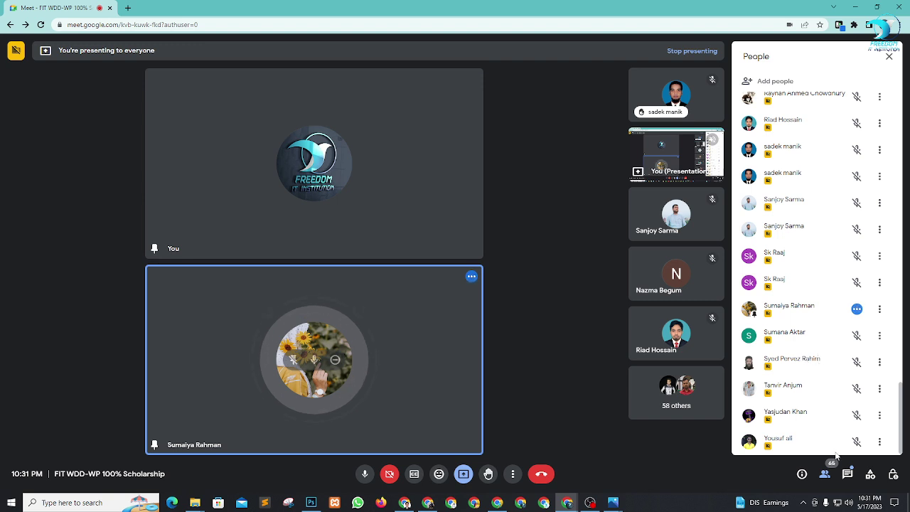
# Read the latest in-call messages, including the one requesting a messenger group, and close the chat
pyautogui.click(848, 474)
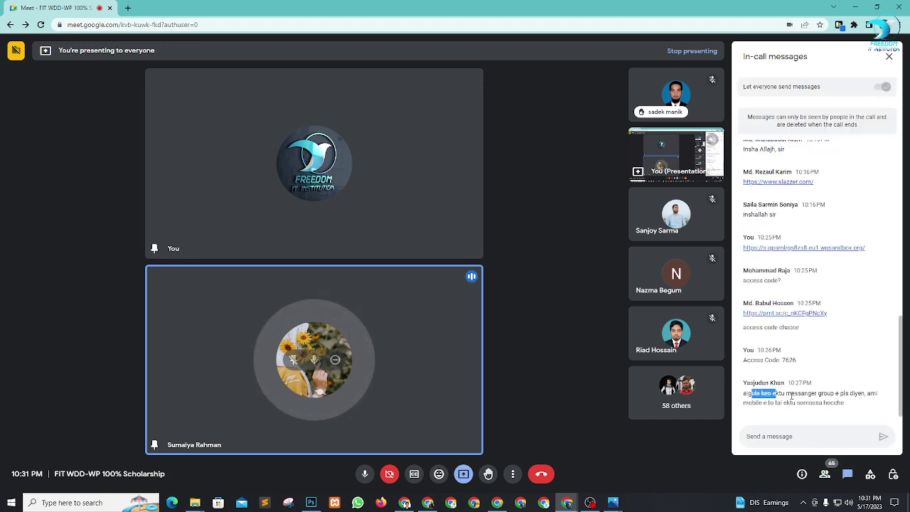
pyautogui.click(758, 417)
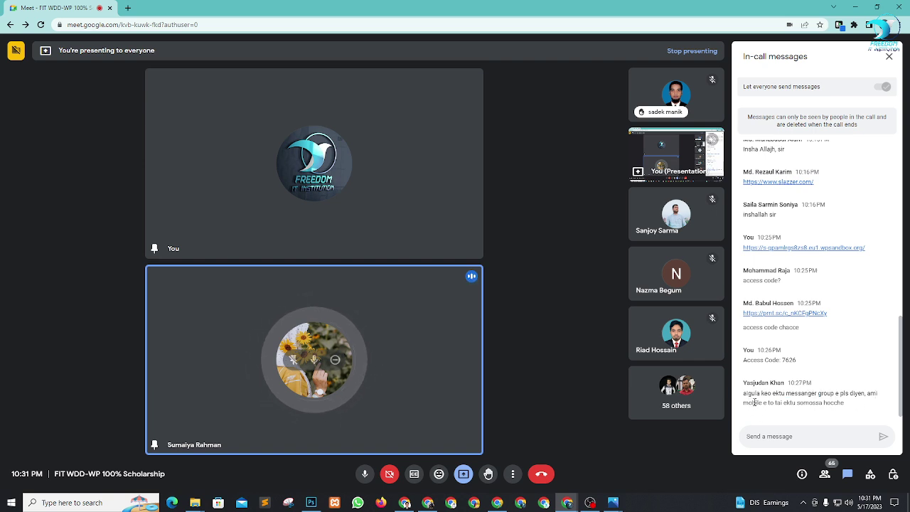
pyautogui.moveTo(749, 402); pyautogui.dragTo(814, 403)
pyautogui.click(858, 406)
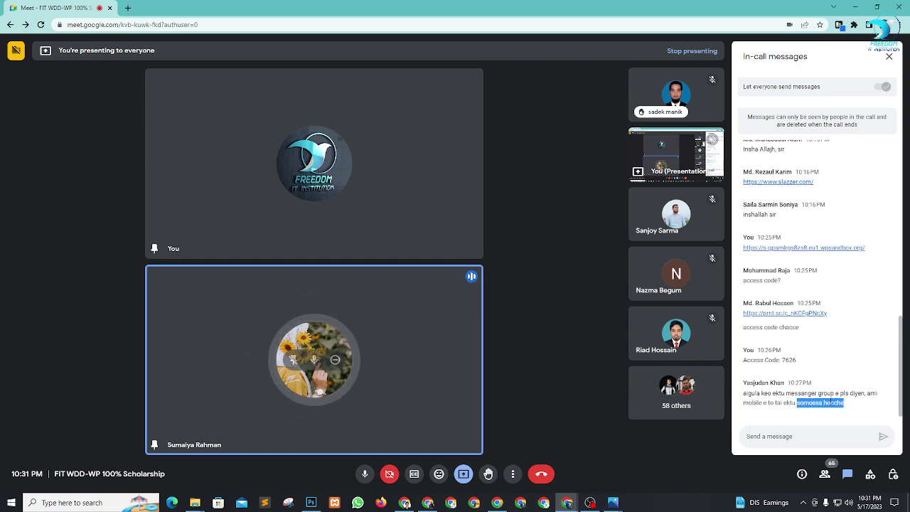
pyautogui.click(831, 401)
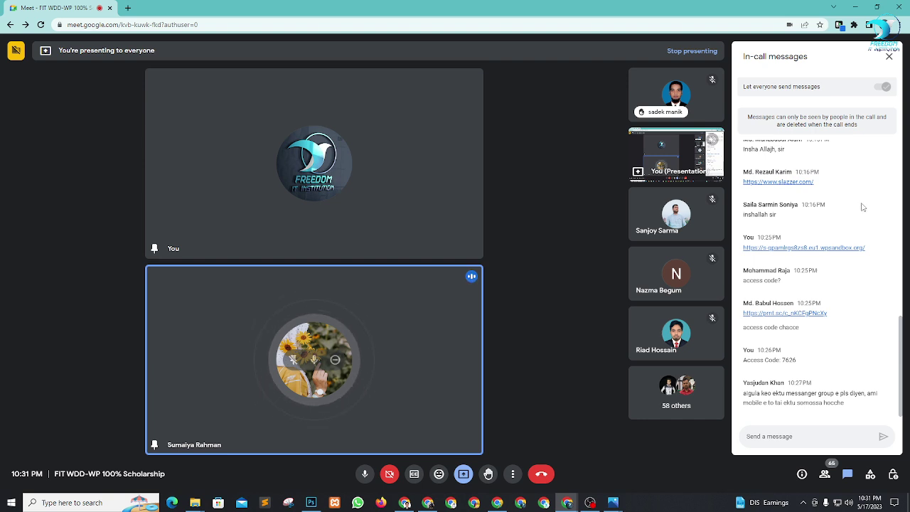
pyautogui.doubleClick(764, 214)
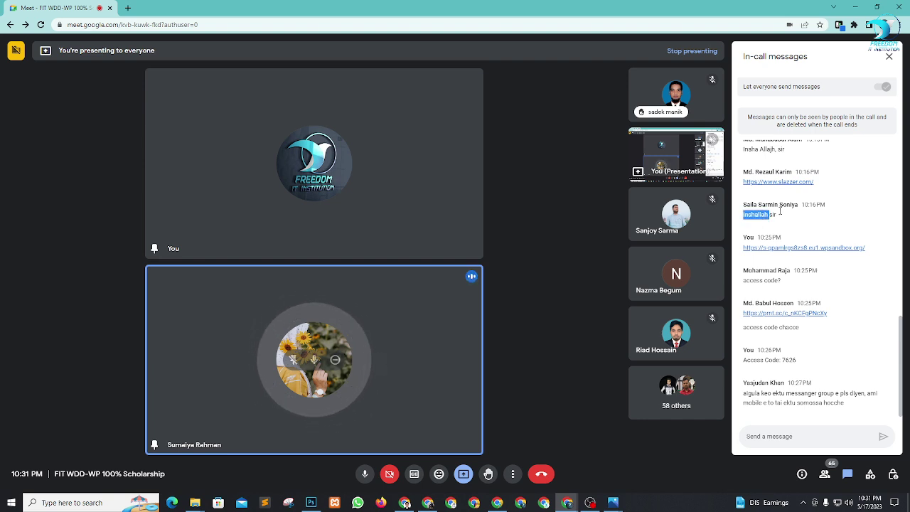
pyautogui.click(826, 212)
pyautogui.click(888, 55)
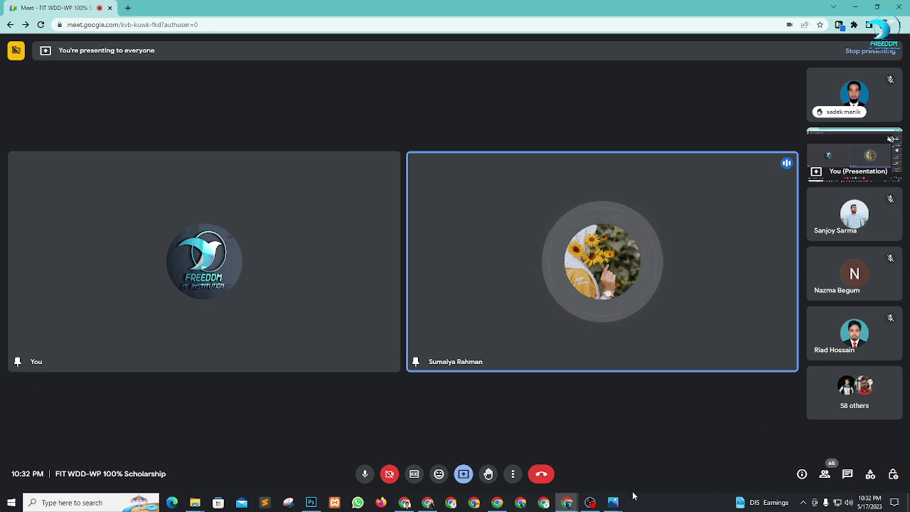
# Close the images.png window in Photos and admit the participant waiting to join the call
pyautogui.moveTo(613, 501)
pyautogui.click(605, 412)
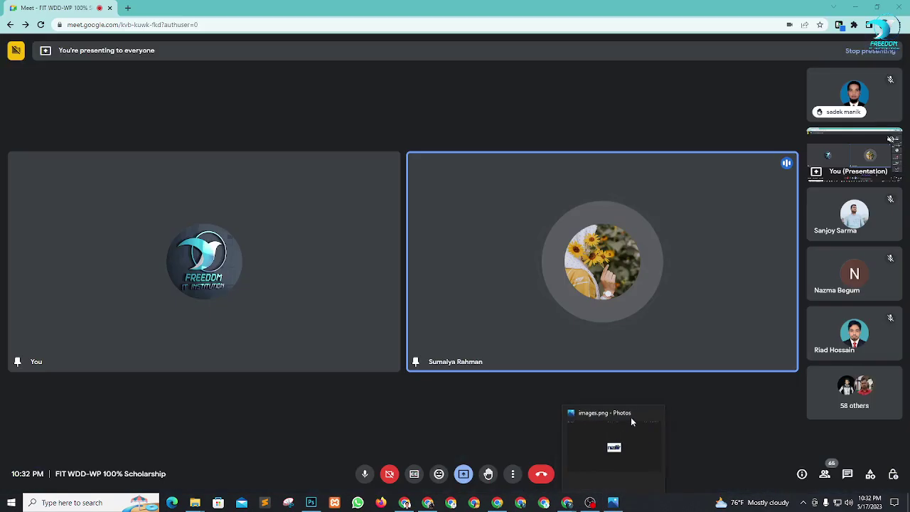
pyautogui.click(655, 414)
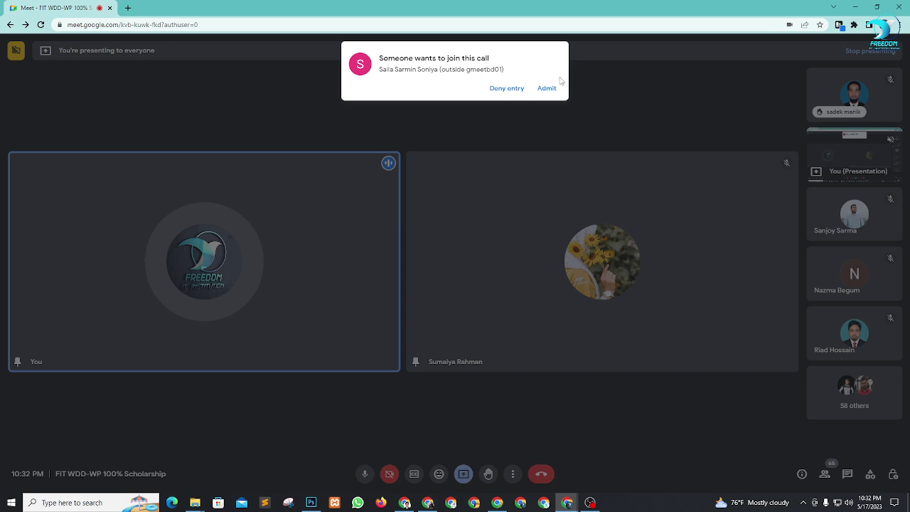
pyautogui.click(545, 87)
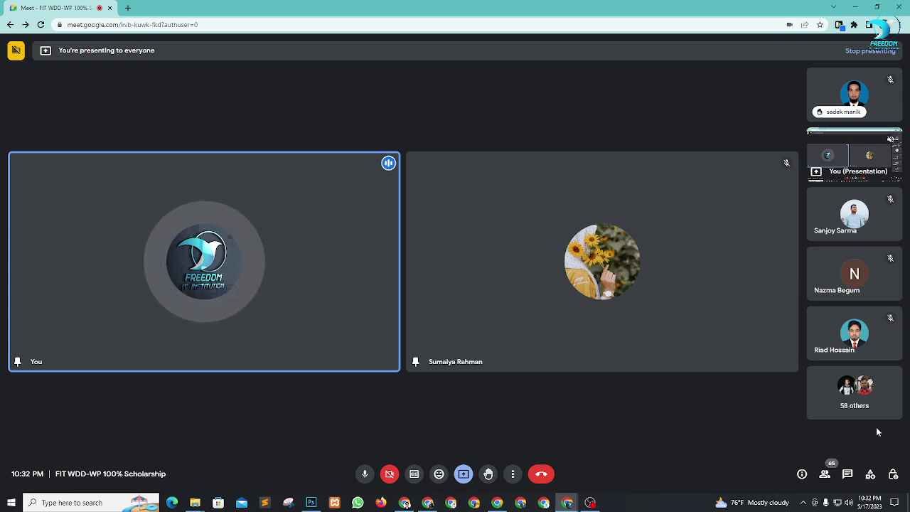
# Unpin the participant with the sunflower picture and pin the speaking participant pictured in a light blue shirt
pyautogui.click(825, 474)
pyautogui.scroll(-1, 825, 413)
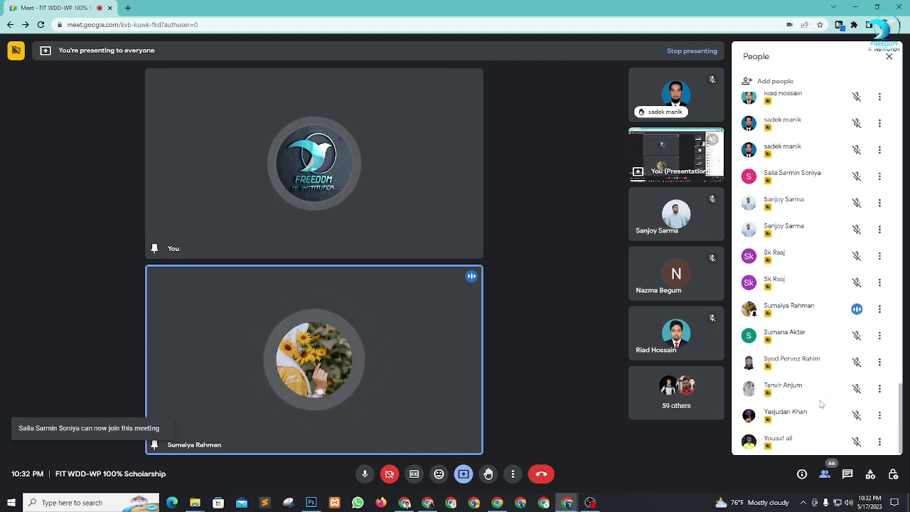
pyautogui.scroll(1, 825, 412)
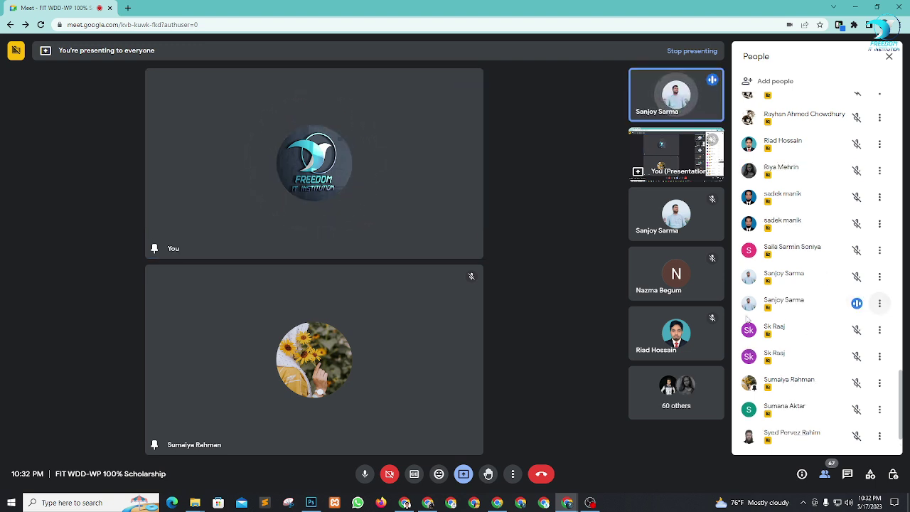
pyautogui.click(294, 361)
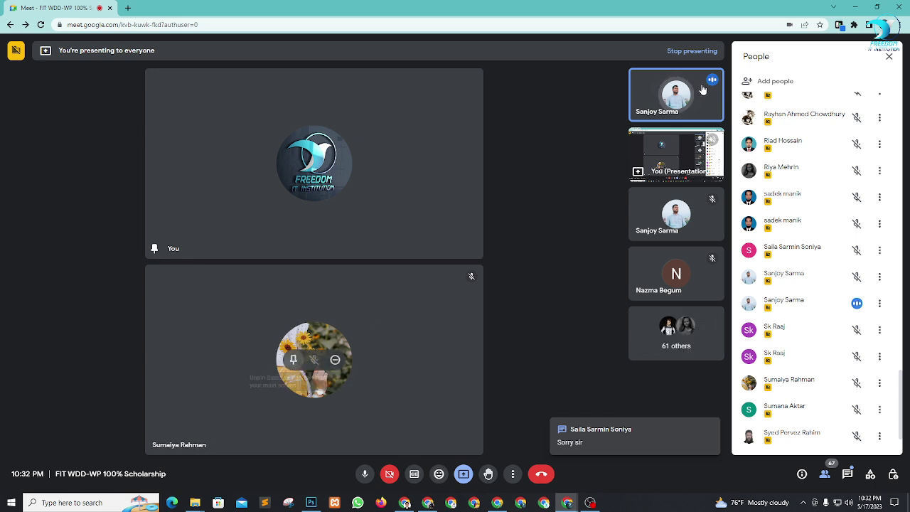
pyautogui.click(655, 95)
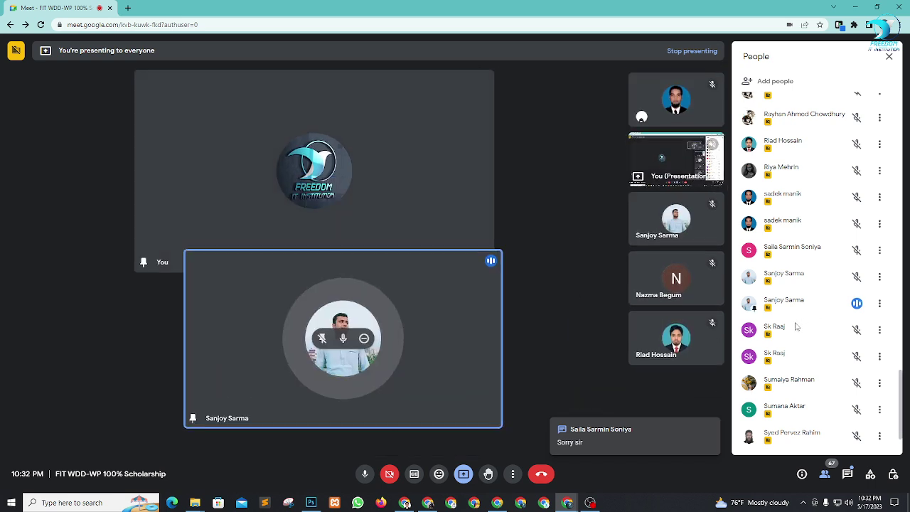
# Pin the participant with the black-and-white profile photo and close the participant list
pyautogui.scroll(3, 811, 306)
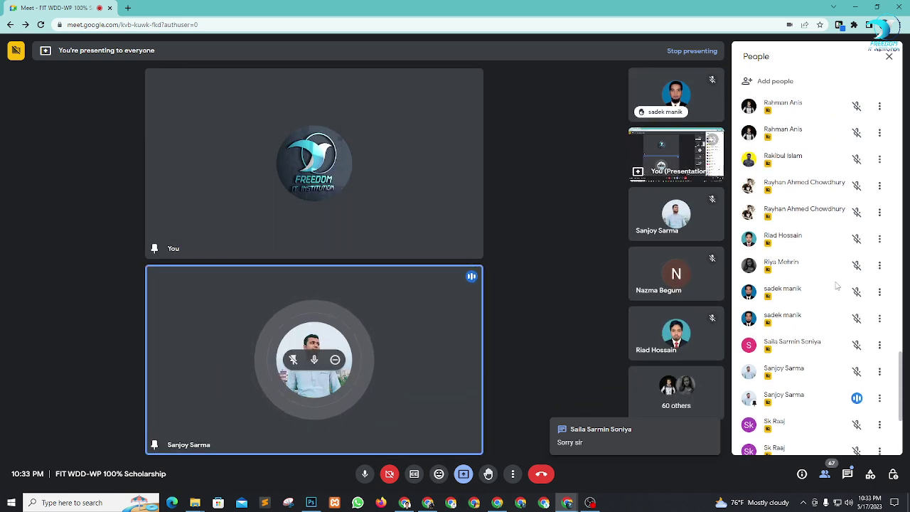
pyautogui.click(880, 265)
pyautogui.click(801, 291)
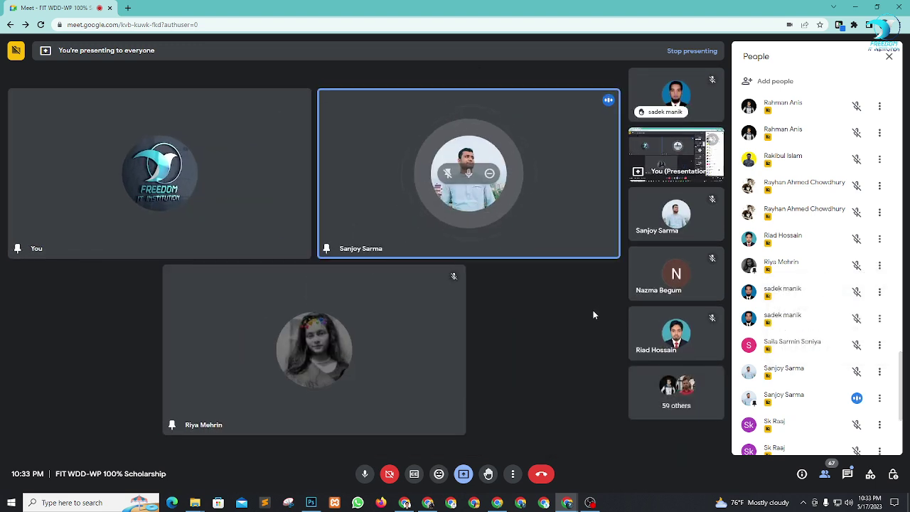
pyautogui.click(888, 57)
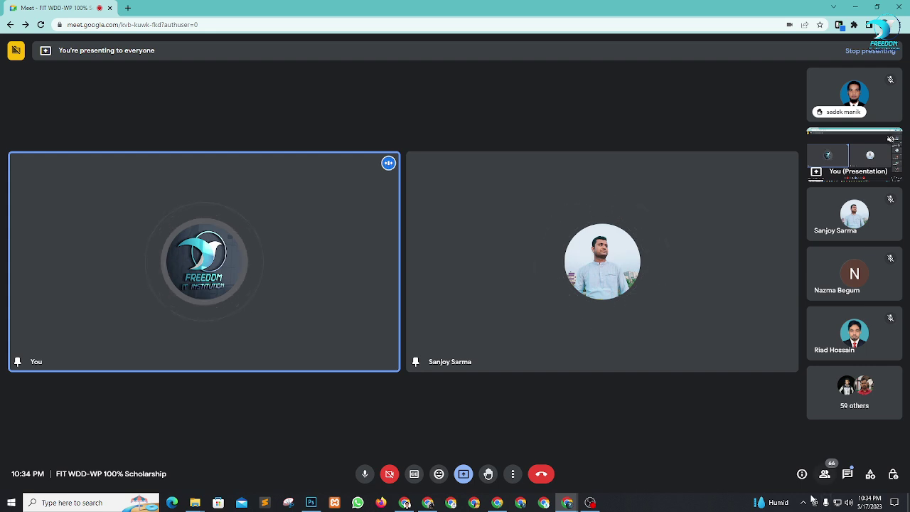
# Pin the participant pictured in a blue suit and tie and unpin the one in the light blue shirt
pyautogui.click(824, 474)
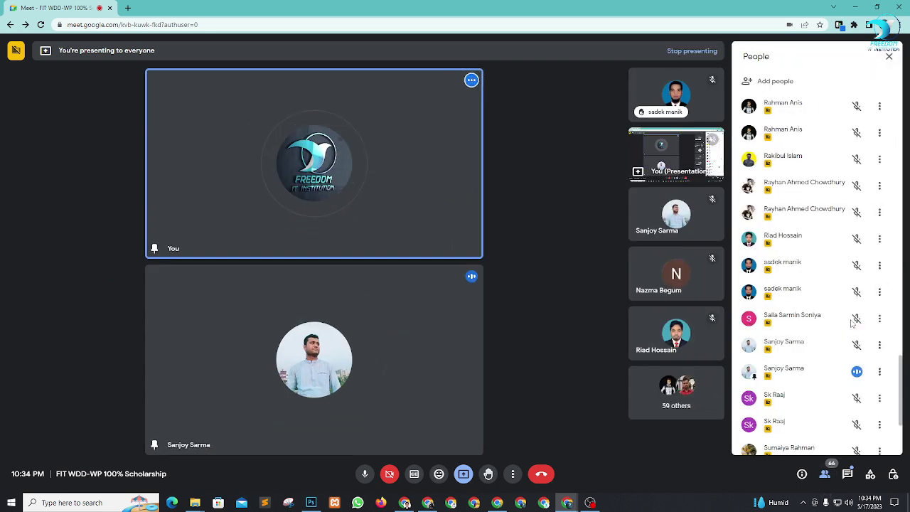
pyautogui.scroll(2, 825, 304)
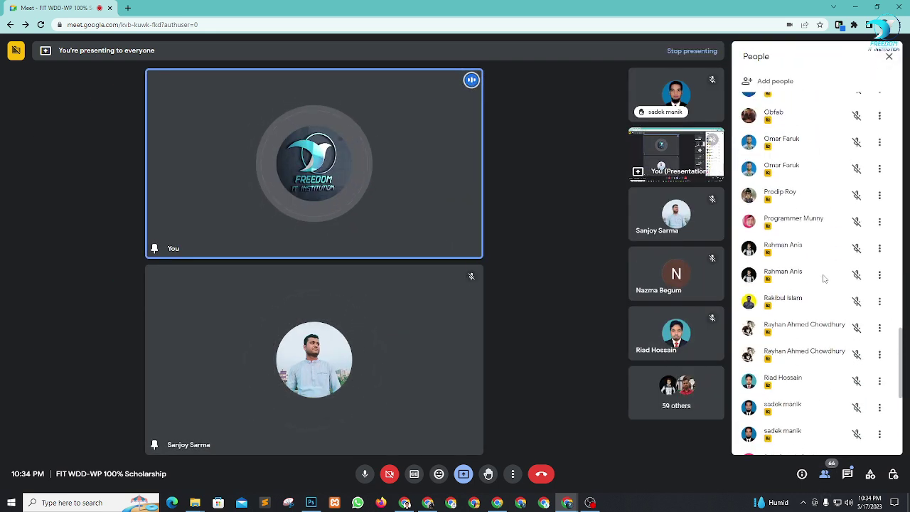
pyautogui.scroll(2, 822, 277)
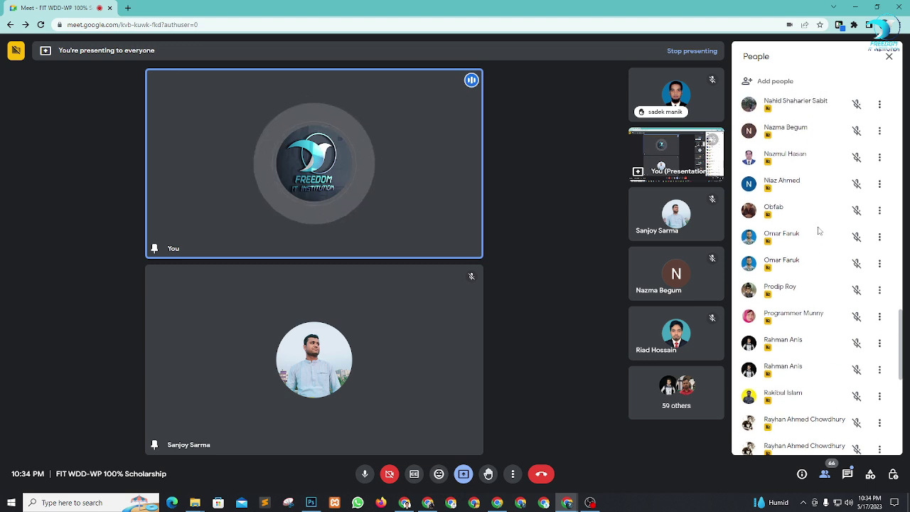
pyautogui.click(879, 161)
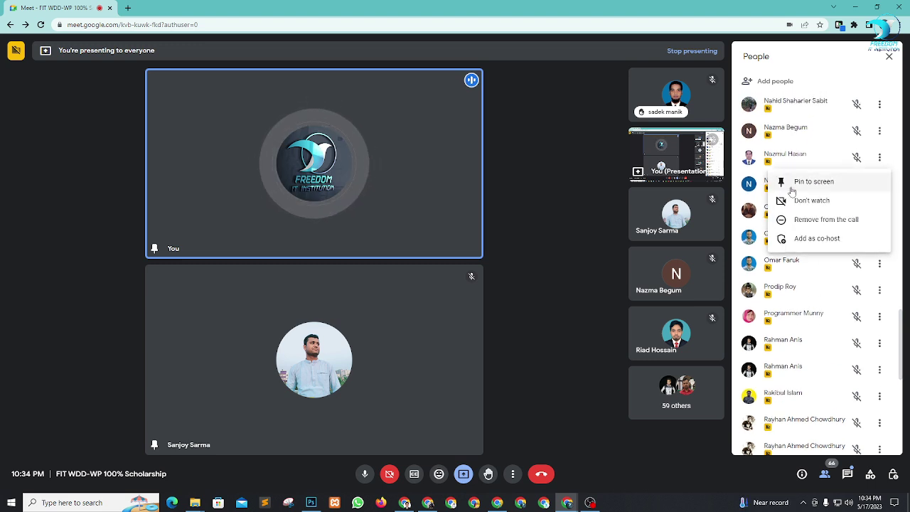
pyautogui.click(803, 182)
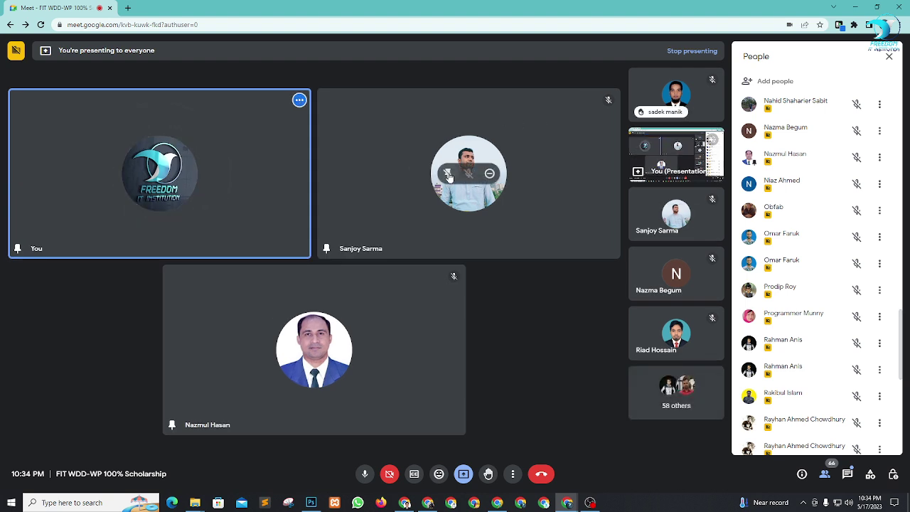
pyautogui.click(447, 173)
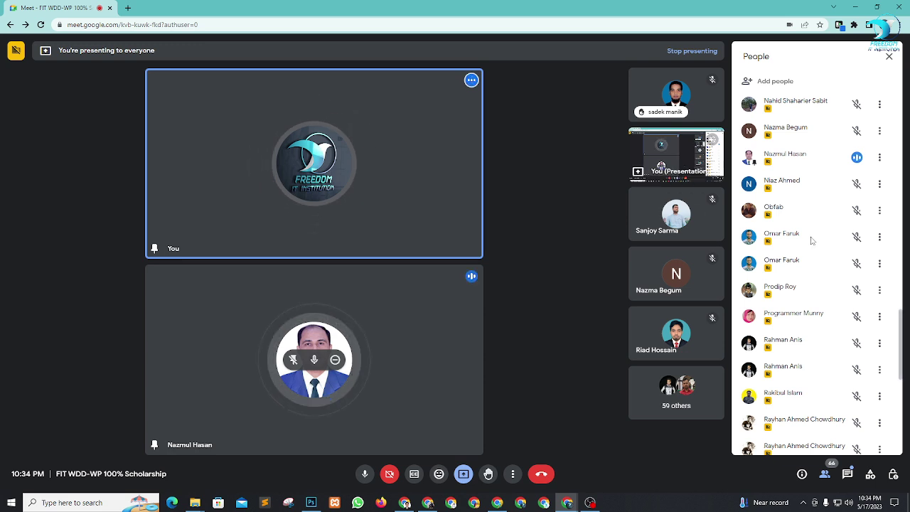
pyautogui.scroll(-6, 811, 213)
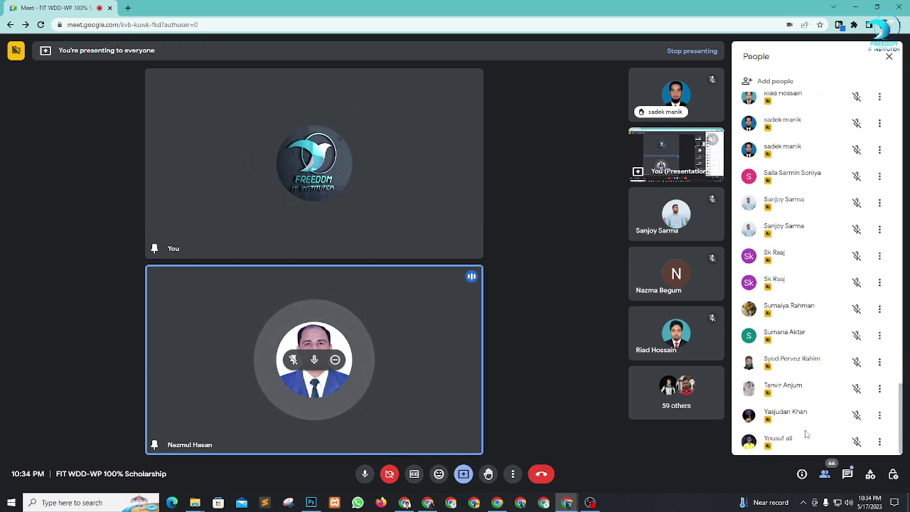
pyautogui.scroll(5, 821, 419)
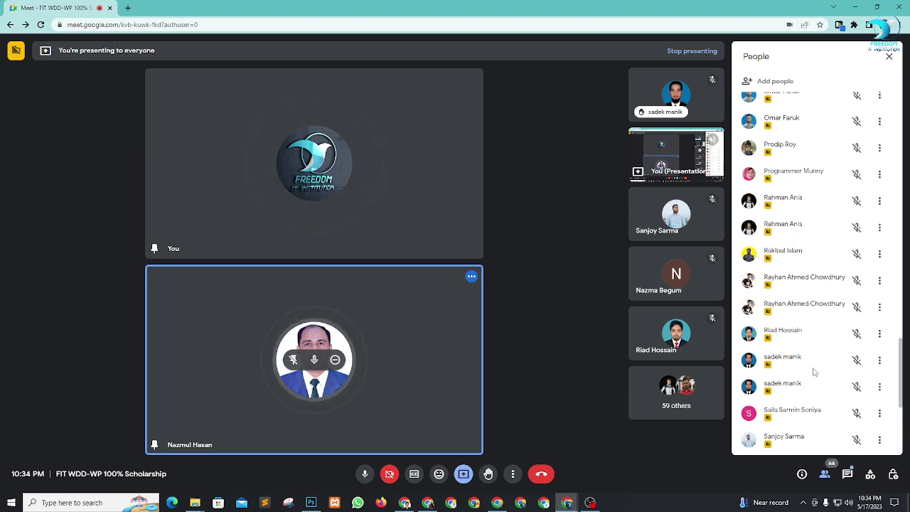
pyautogui.scroll(3, 818, 362)
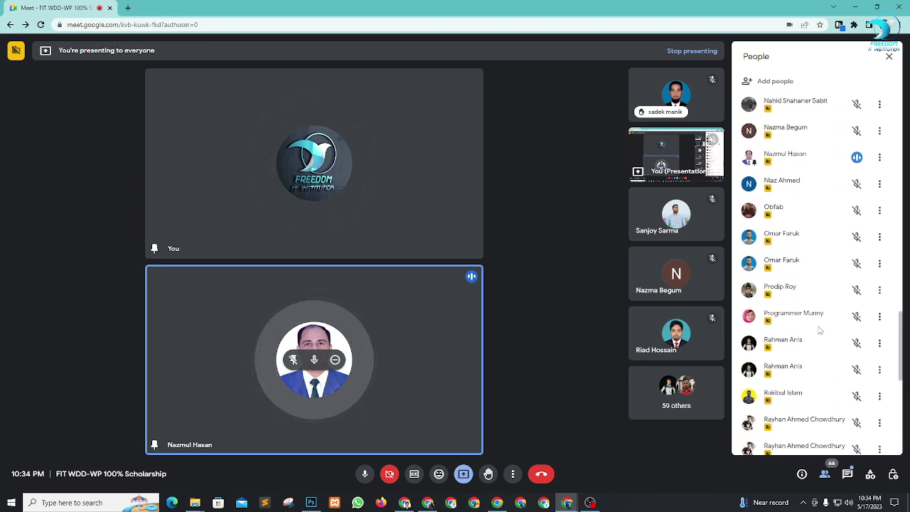
# Pin the participant whose profile picture shows a person in a hat in front of green foliage
pyautogui.scroll(4, 818, 277)
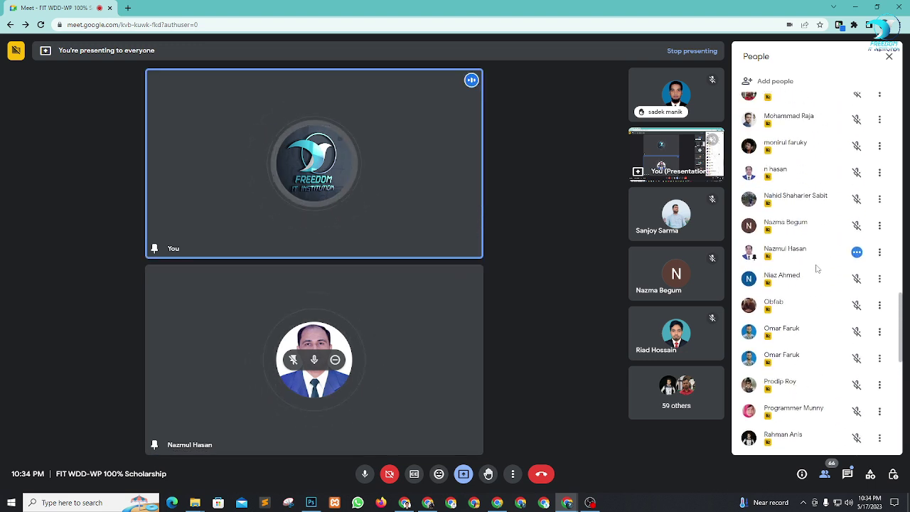
pyautogui.scroll(2, 817, 267)
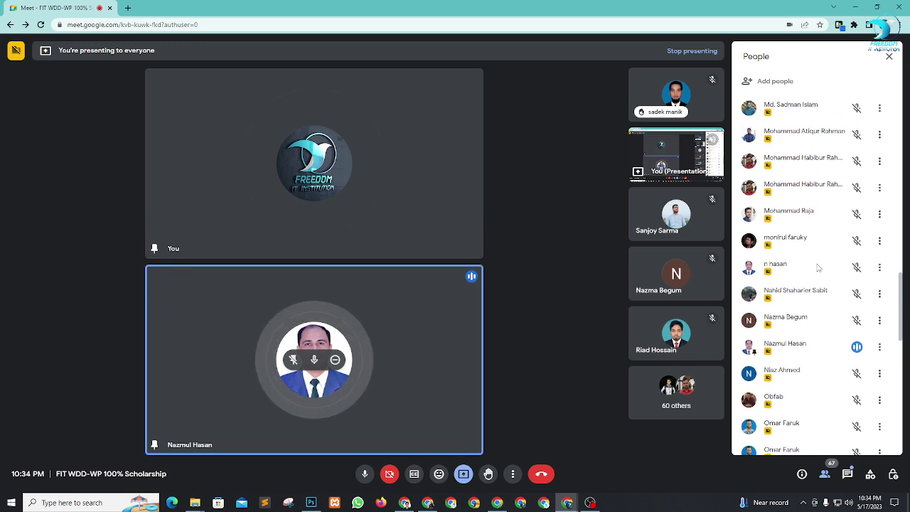
pyautogui.scroll(5, 818, 267)
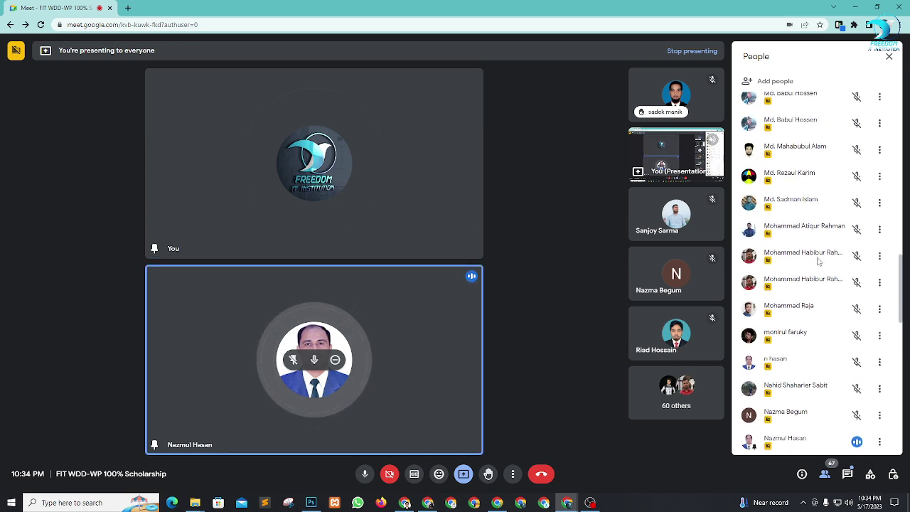
pyautogui.scroll(5, 818, 256)
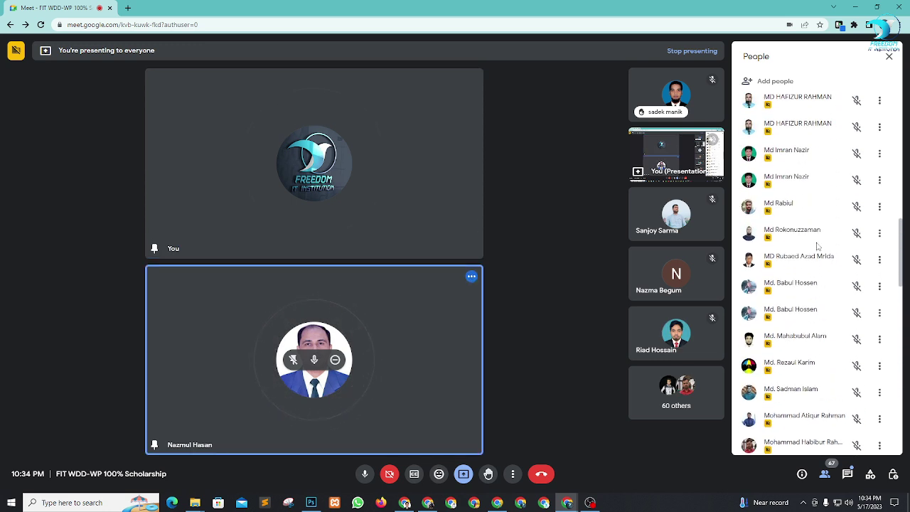
pyautogui.scroll(5, 818, 245)
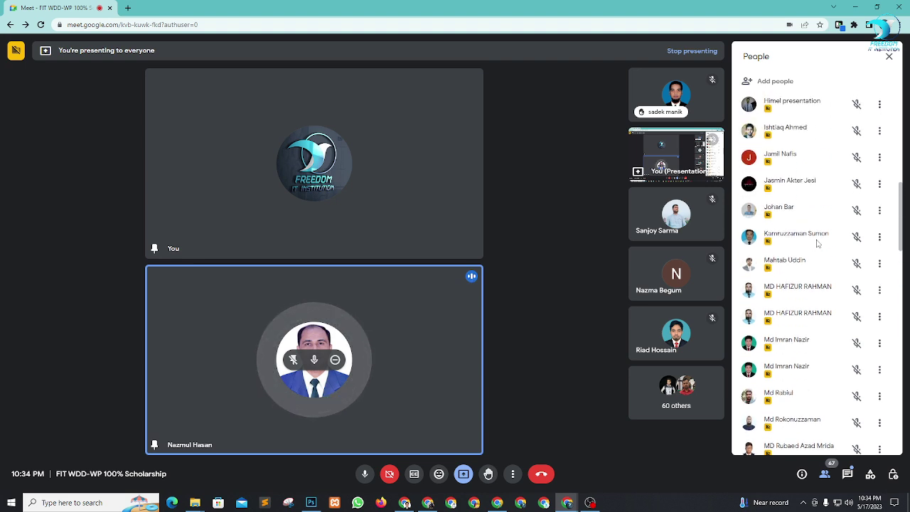
pyautogui.scroll(2, 818, 243)
pyautogui.scroll(2, 819, 240)
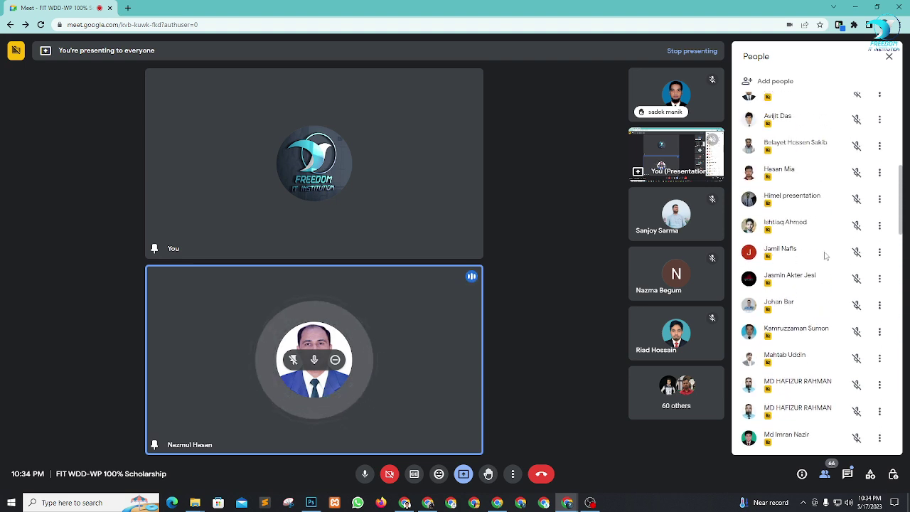
pyautogui.scroll(2, 827, 254)
pyautogui.scroll(5, 827, 254)
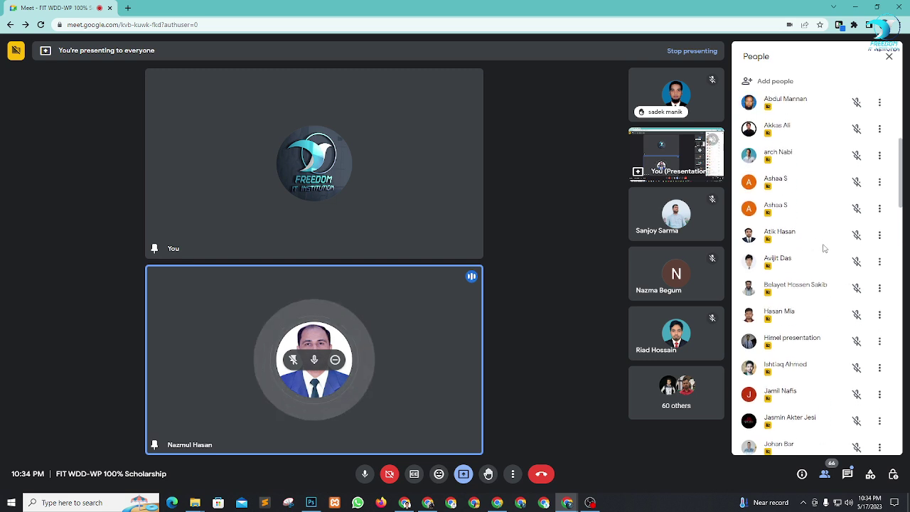
pyautogui.scroll(4, 826, 246)
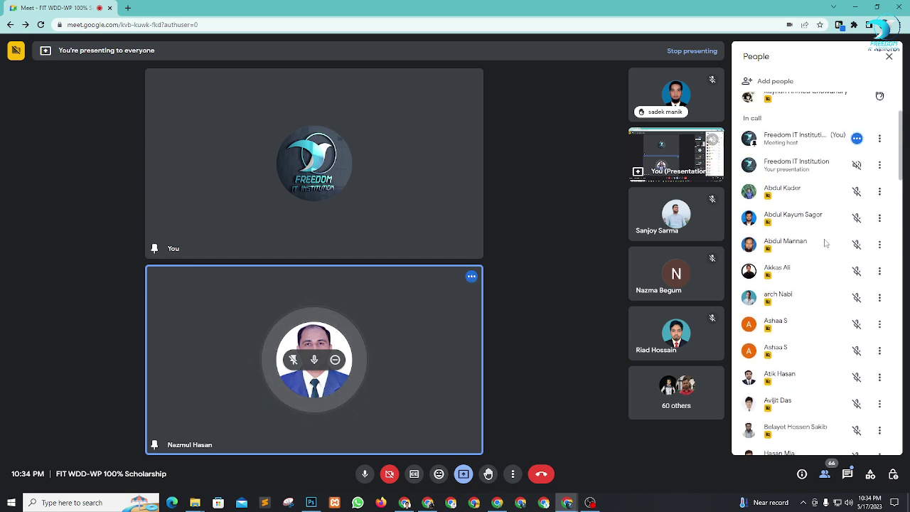
pyautogui.click(880, 192)
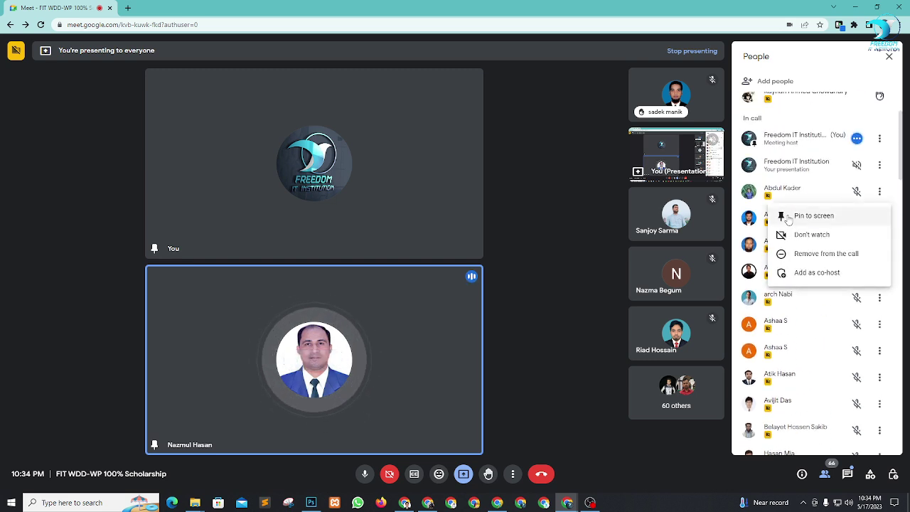
pyautogui.click(860, 212)
# Unpin the participant pictured in a blue suit and tie and close the participant list
pyautogui.scroll(-3, 804, 254)
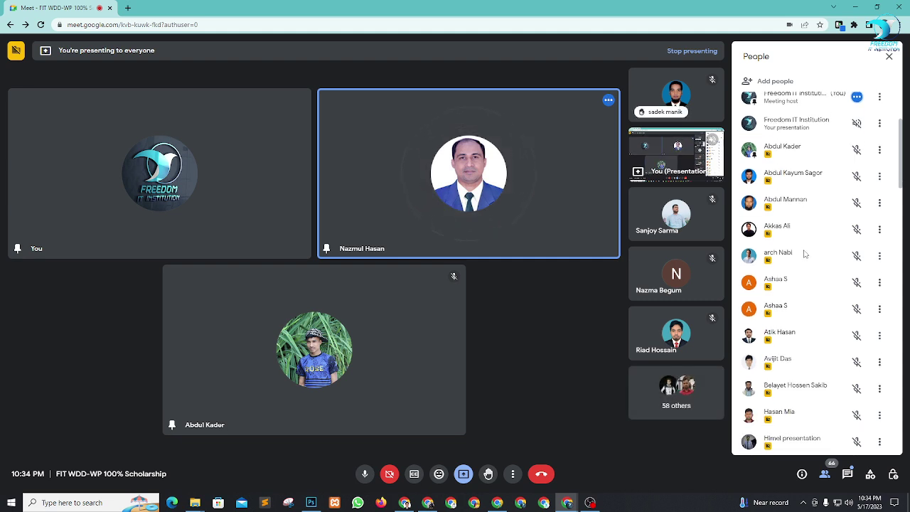
pyautogui.scroll(-2, 805, 254)
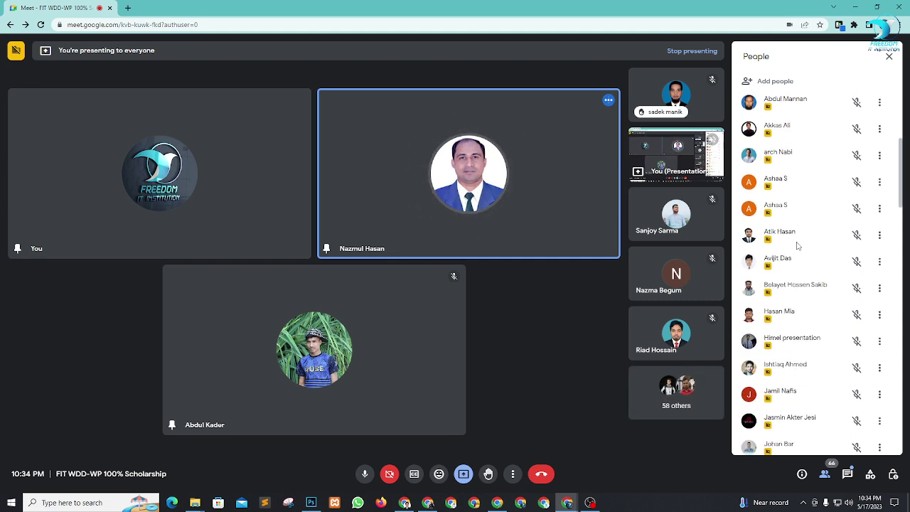
pyautogui.scroll(-5, 797, 287)
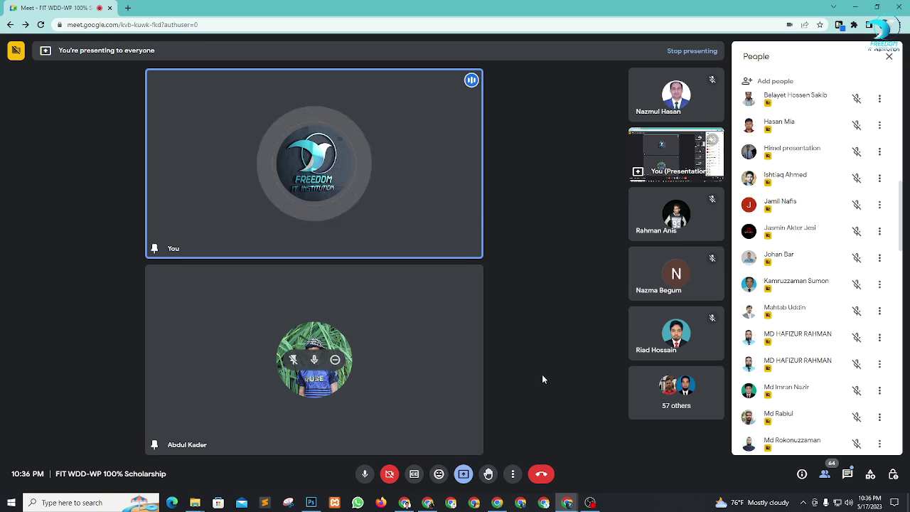
pyautogui.click(889, 57)
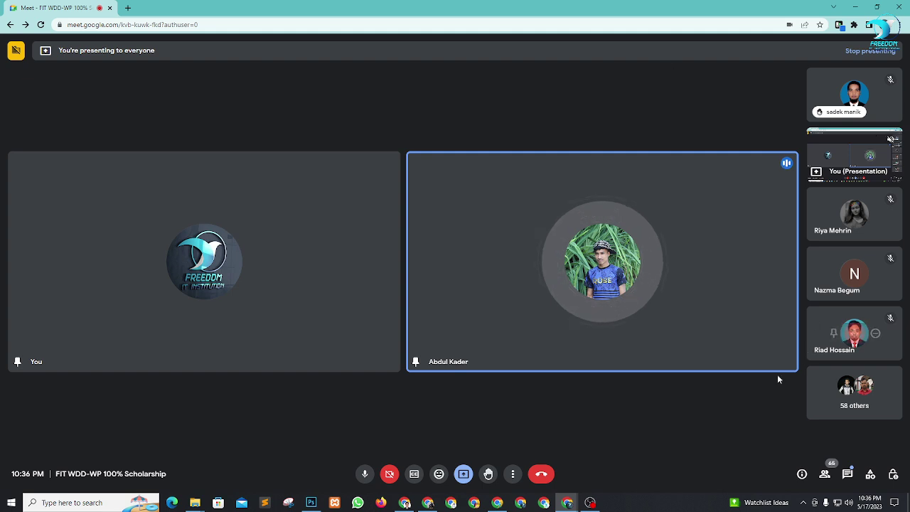
# Check the latest in-call messages and close the chat
pyautogui.click(846, 474)
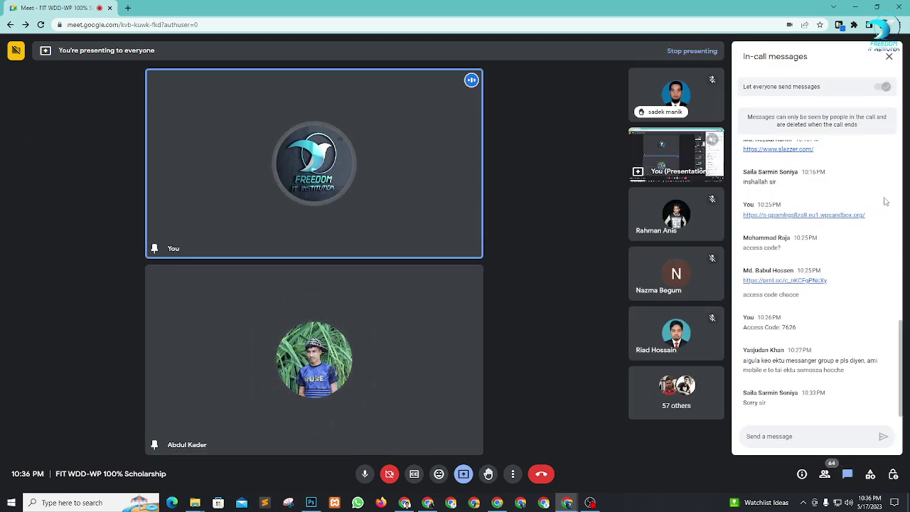
pyautogui.click(888, 57)
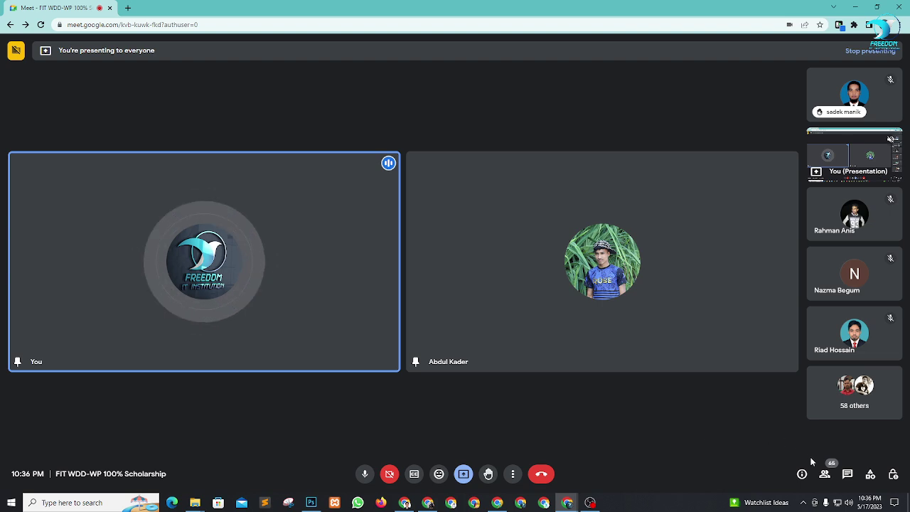
# Pin the participant pictured in a pink headscarf and unpin the one in front of green foliage
pyautogui.click(824, 475)
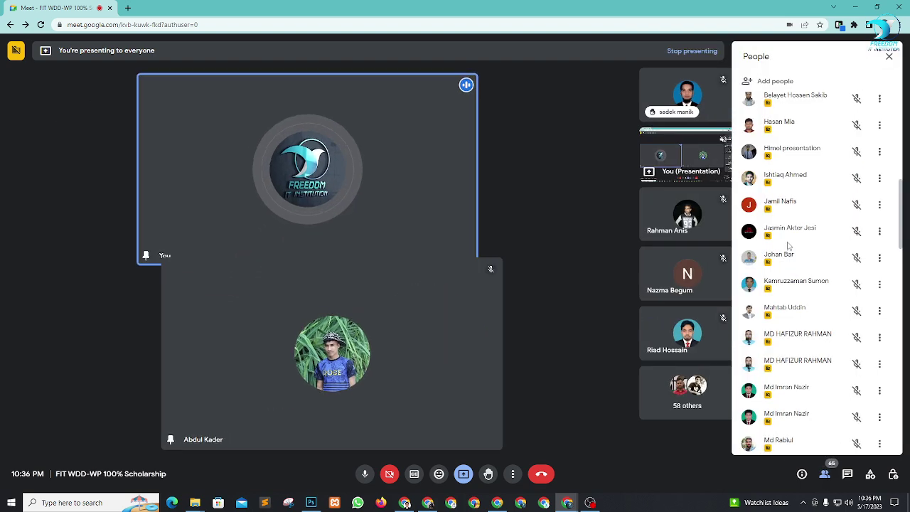
pyautogui.scroll(-2, 807, 268)
pyautogui.scroll(2, 811, 292)
pyautogui.scroll(-5, 811, 323)
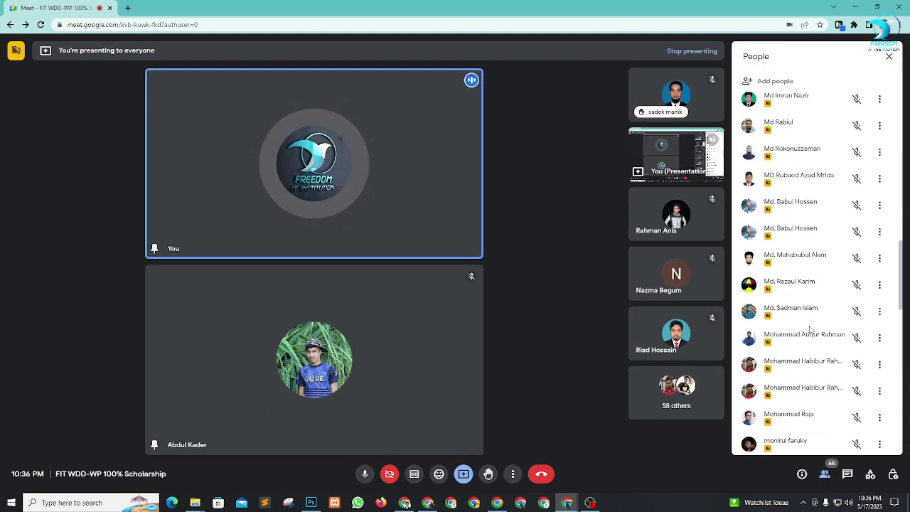
pyautogui.scroll(-8, 809, 328)
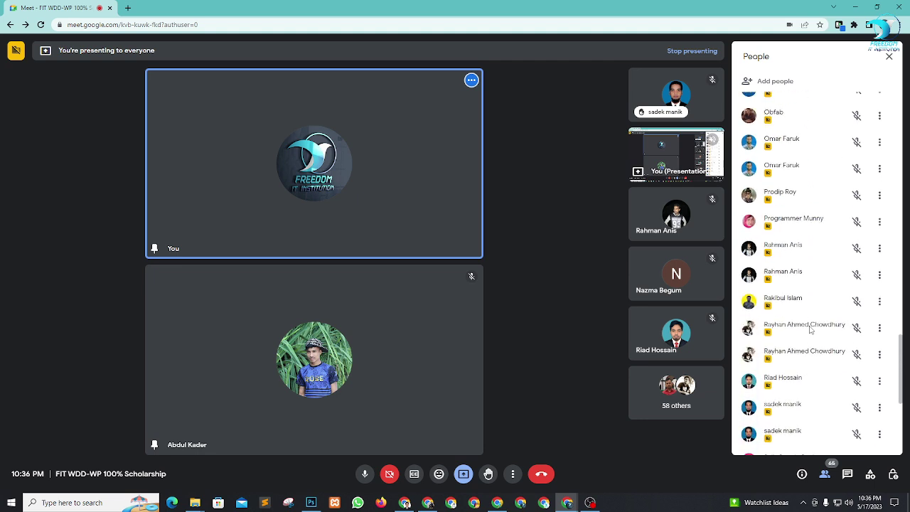
pyautogui.click(881, 223)
pyautogui.click(807, 245)
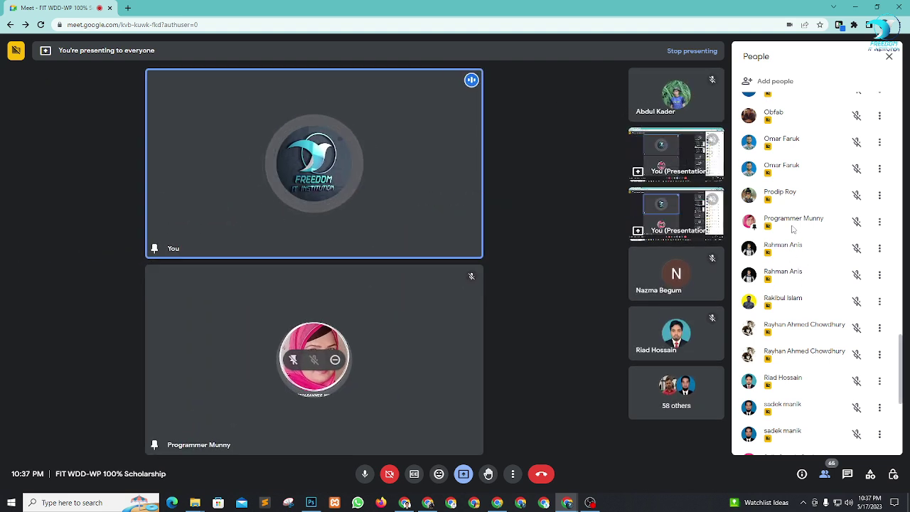
# Close the participant list and switch to the OBS recording window
pyautogui.click(889, 55)
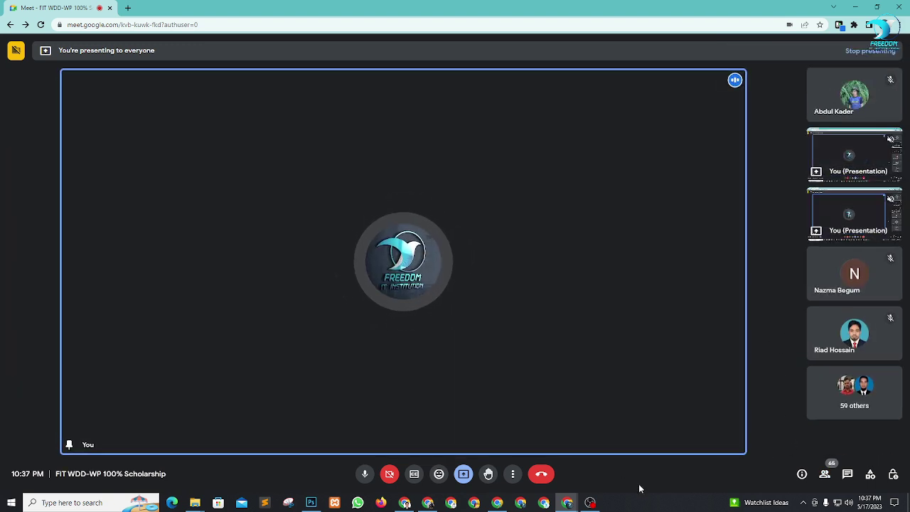
pyautogui.click(590, 502)
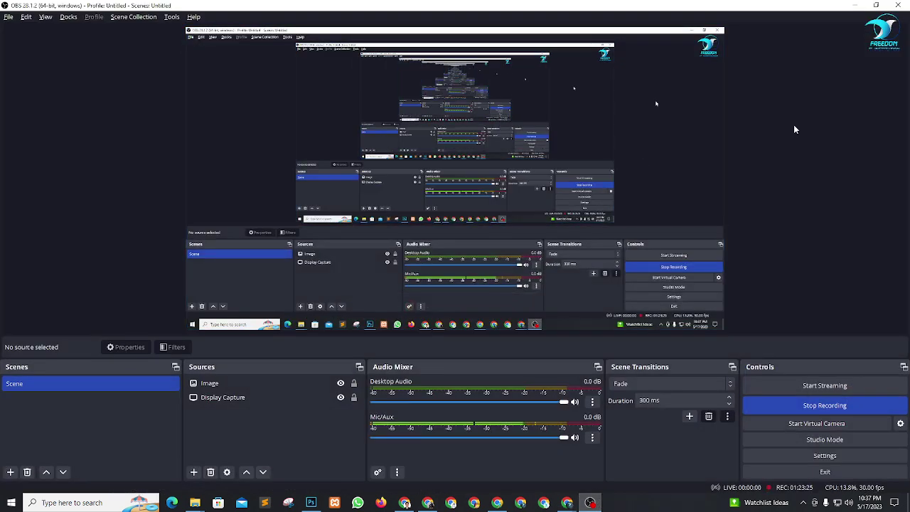